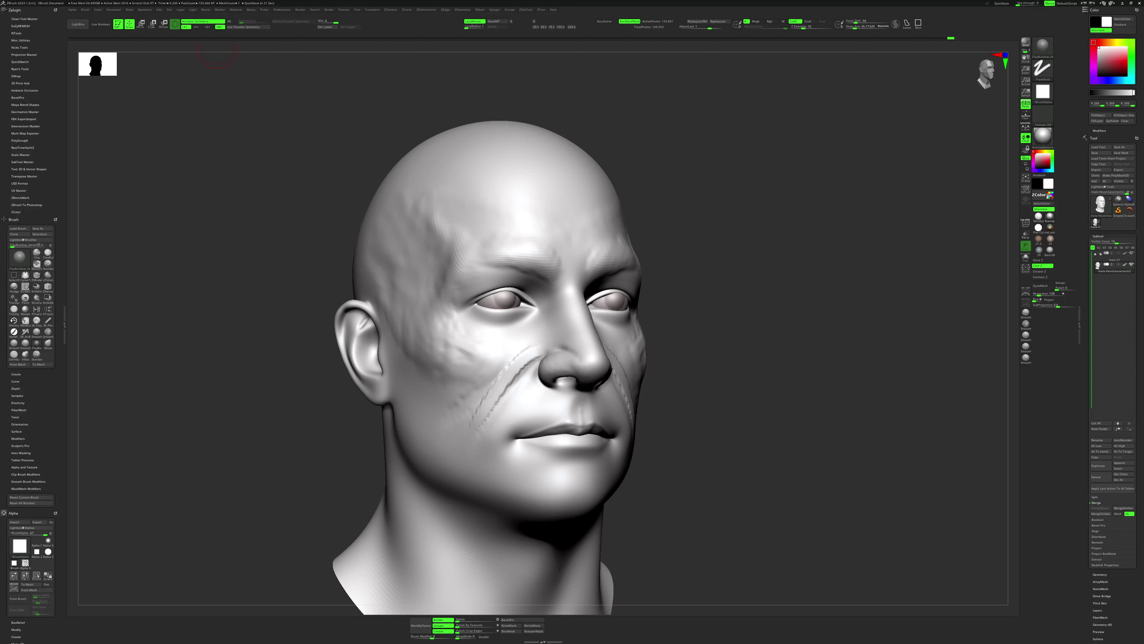
Carve mirrored diagonal scar creases down both cheeks from a front view.
mouse_move(216, 54)
left_mouse_down()
mouse_move(768, 397)
mouse_move(767, 360)
left_mouse_up()
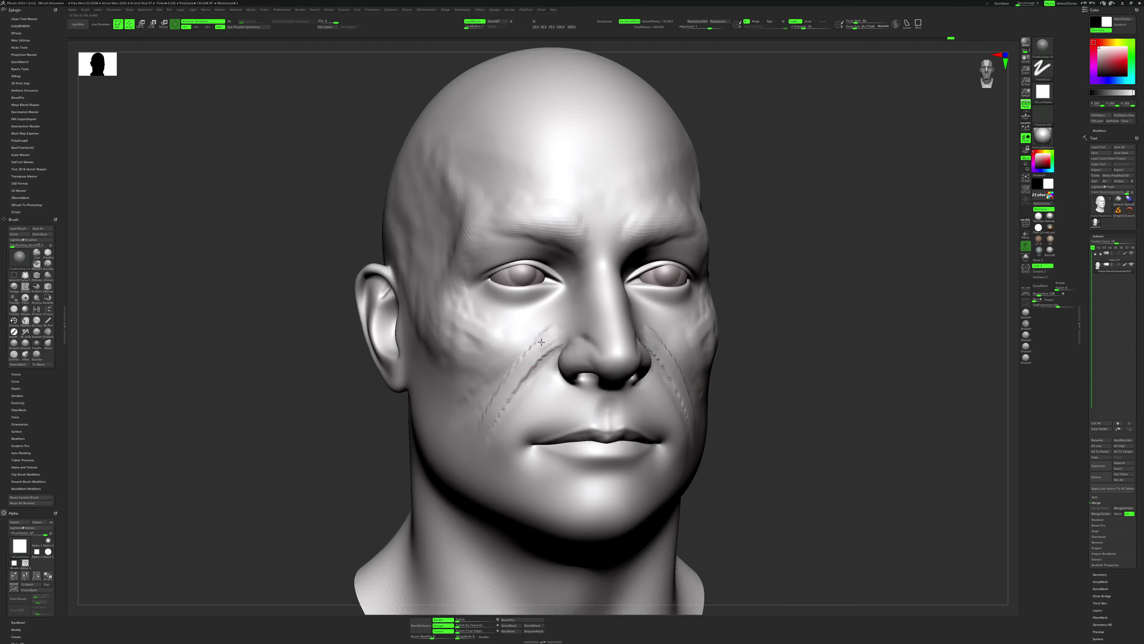
mouse_move(486, 397)
left_mouse_down()
mouse_move(523, 352)
mouse_move(489, 422)
left_mouse_up()
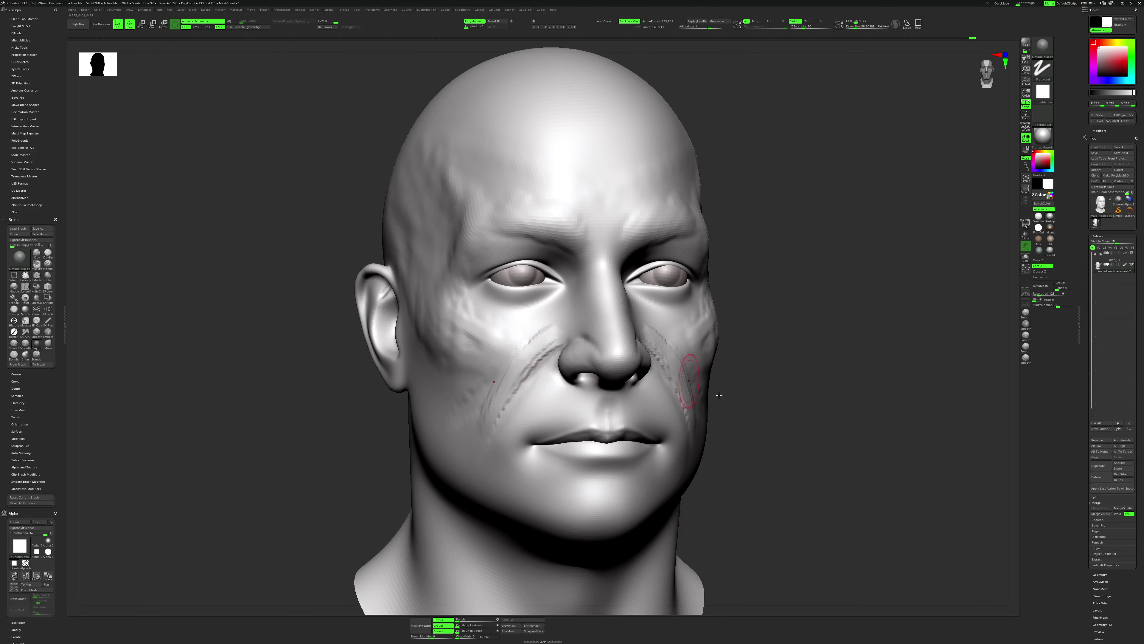
mouse_move(719, 395)
left_mouse_down()
mouse_move(640, 315)
mouse_move(712, 365)
mouse_move(718, 428)
left_mouse_up()
mouse_move(855, 406)
left_mouse_down("shift")
mouse_move(852, 419)
mouse_move(852, 324)
left_mouse_up("shift")
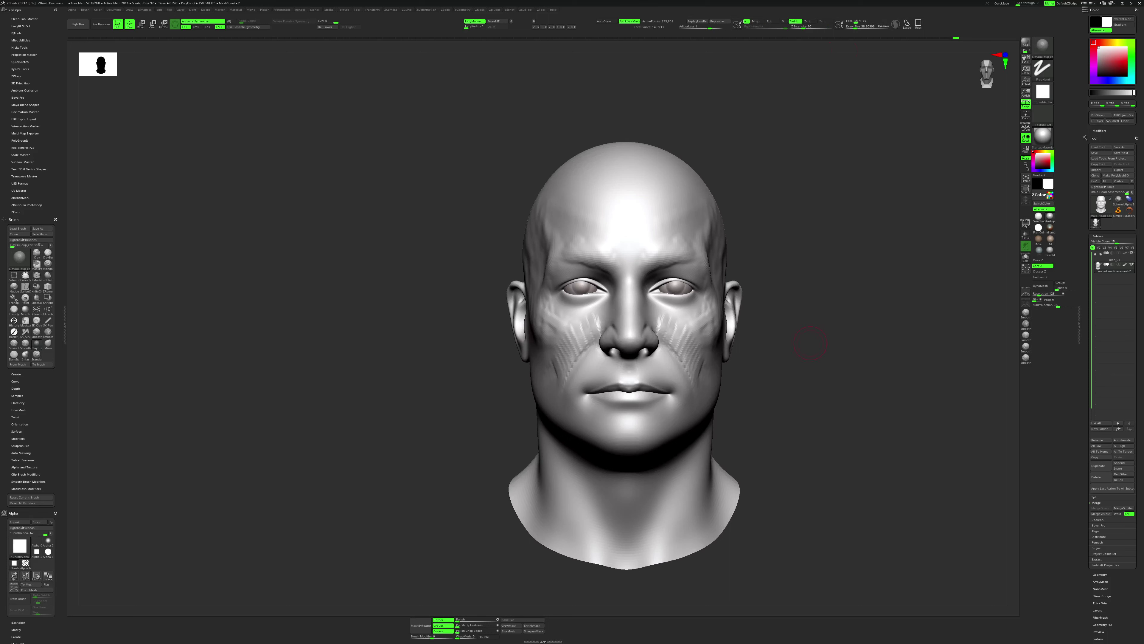
mouse_move(816, 344)
left_mouse_down()
mouse_move(820, 332)
mouse_move(807, 358)
mouse_move(578, 362)
mouse_move(581, 371)
left_mouse_up()
Enlarge the DamStandard brush, extend the left cheek crease to the chin, and frame front-on.
key("space")
key("space")
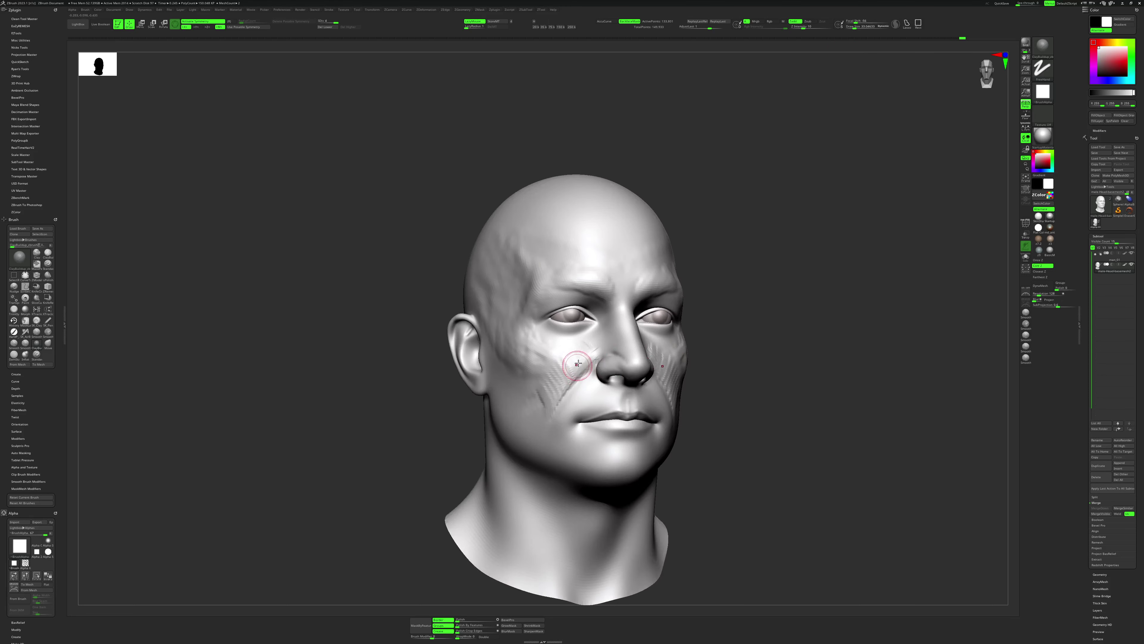
key("space")
key("b")
key("d")
key("s")
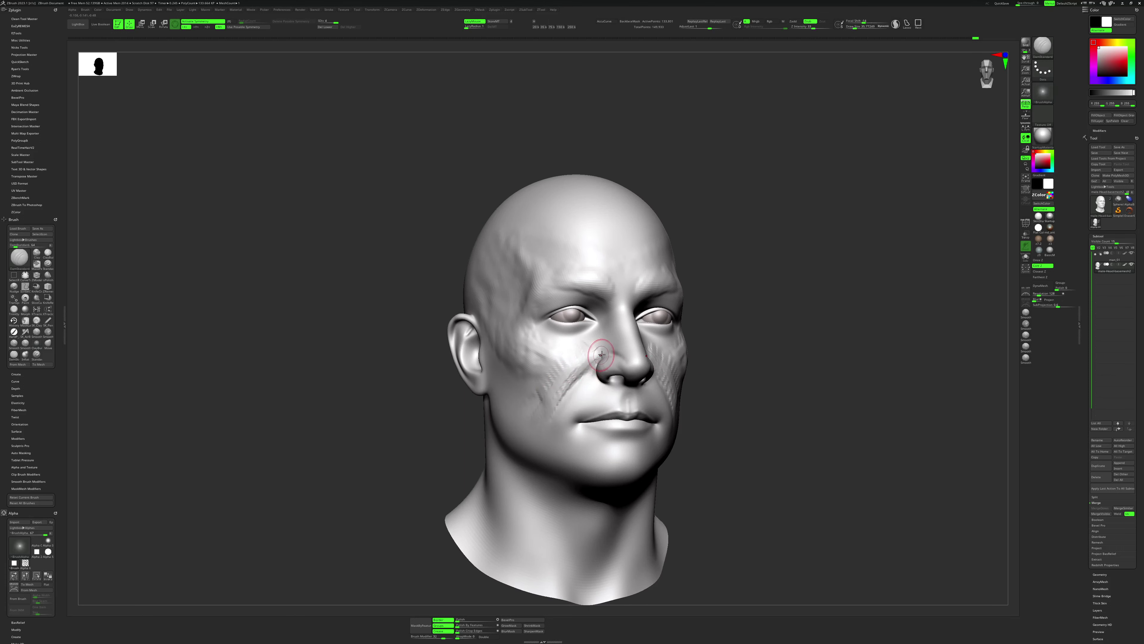
left_click_drag(569, 390, 546, 437)
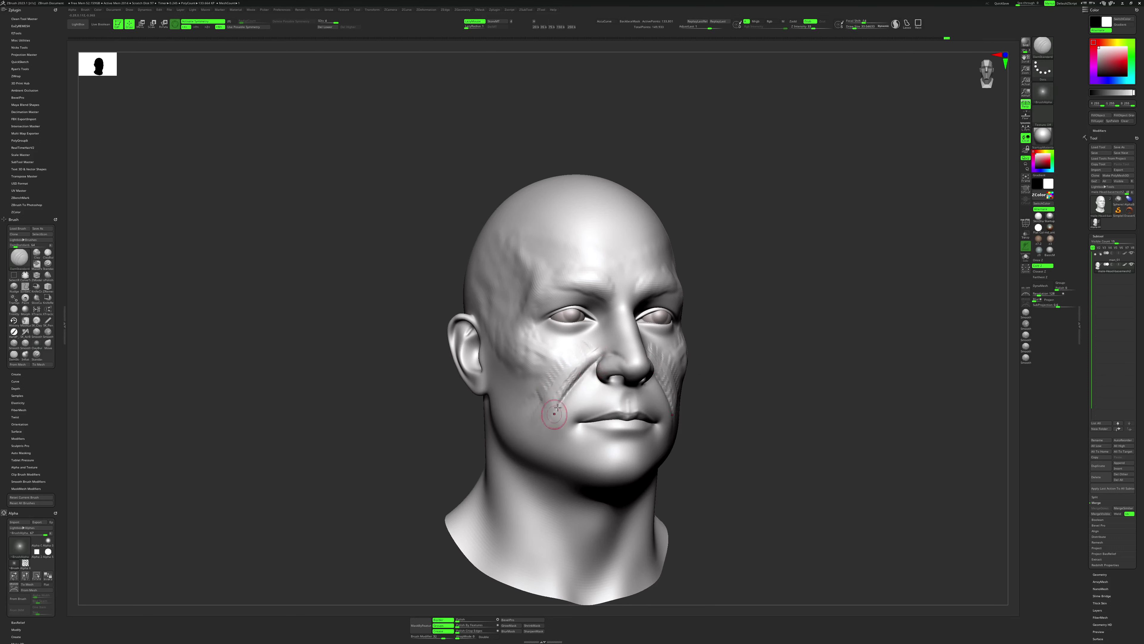
left_click_drag(696, 418, 791, 389)
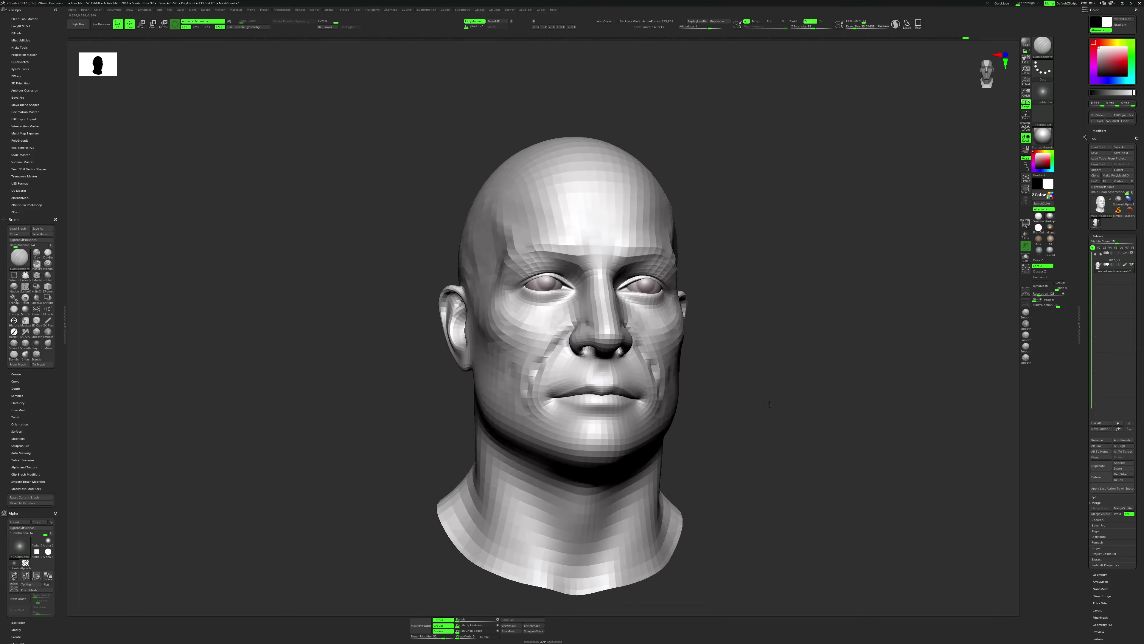
key("f")
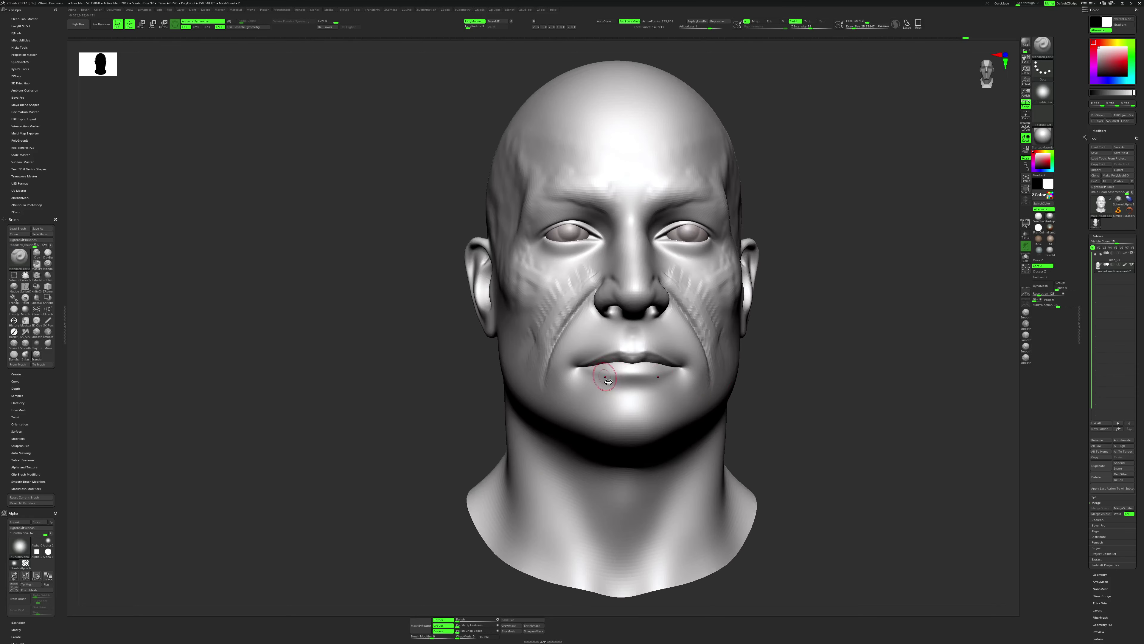
Smooth the upper lip crease with a size-10, lower-strength brush.
left_click_drag(819, 394, 798, 425)
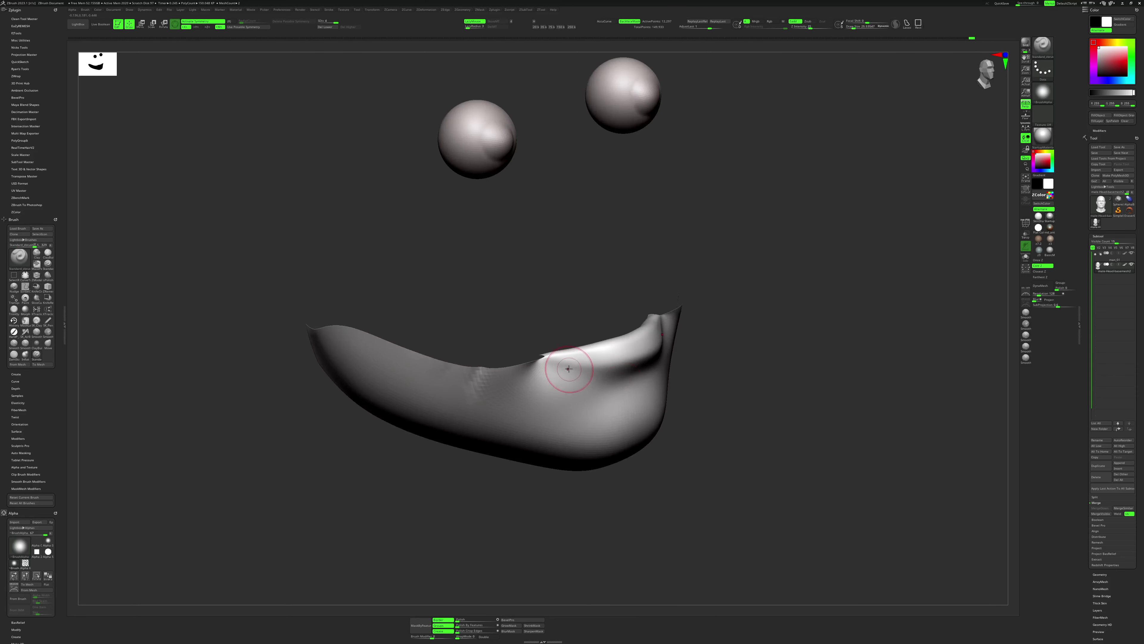
key("space")
left_click_drag(568, 366, 554, 359)
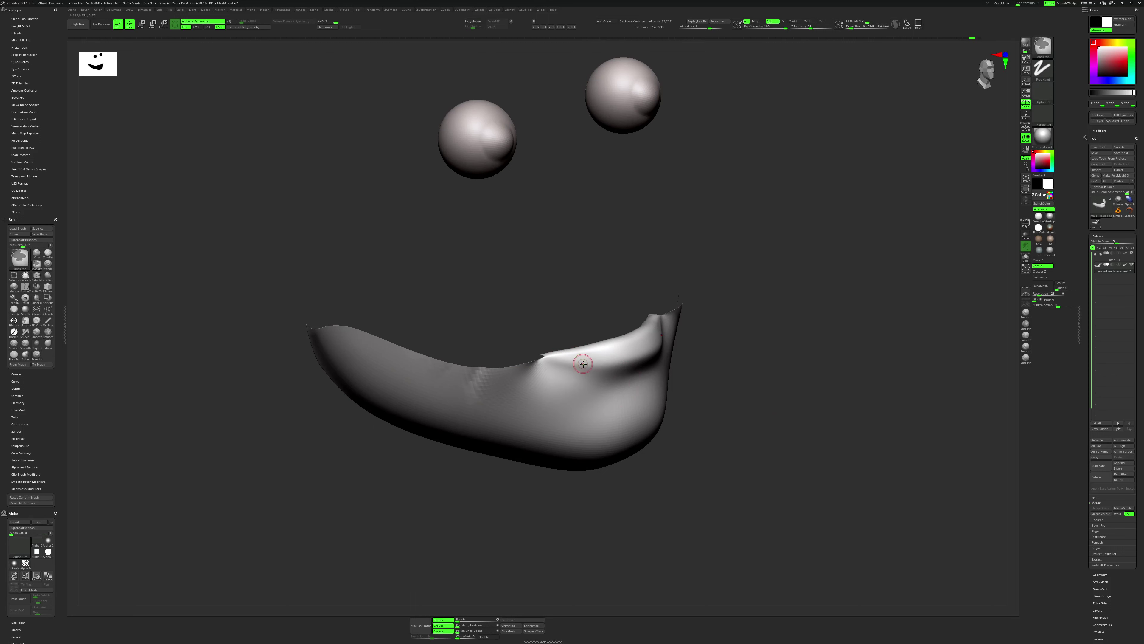
key("space")
left_click_drag(621, 385, 612, 385)
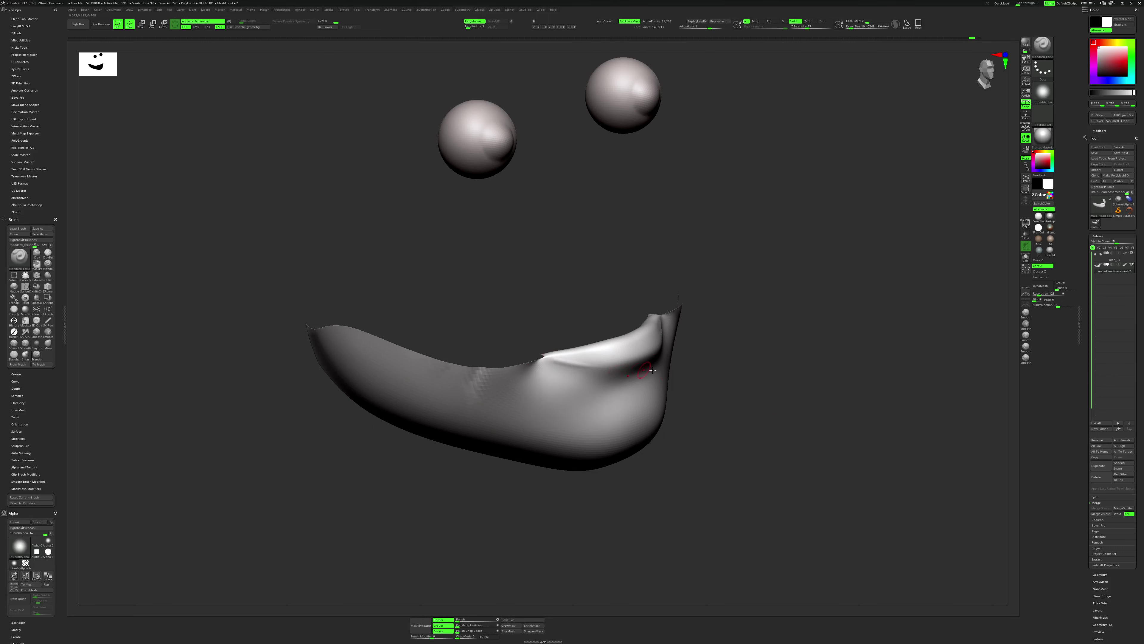
mouse_move(554, 360)
right_mouse_down()
mouse_move(682, 349)
mouse_move(666, 356)
right_mouse_up()
Build up the lips with ClayBuildup at size 12–17, then add a small bump below the lower lip.
key("b")
key("c")
key("b")
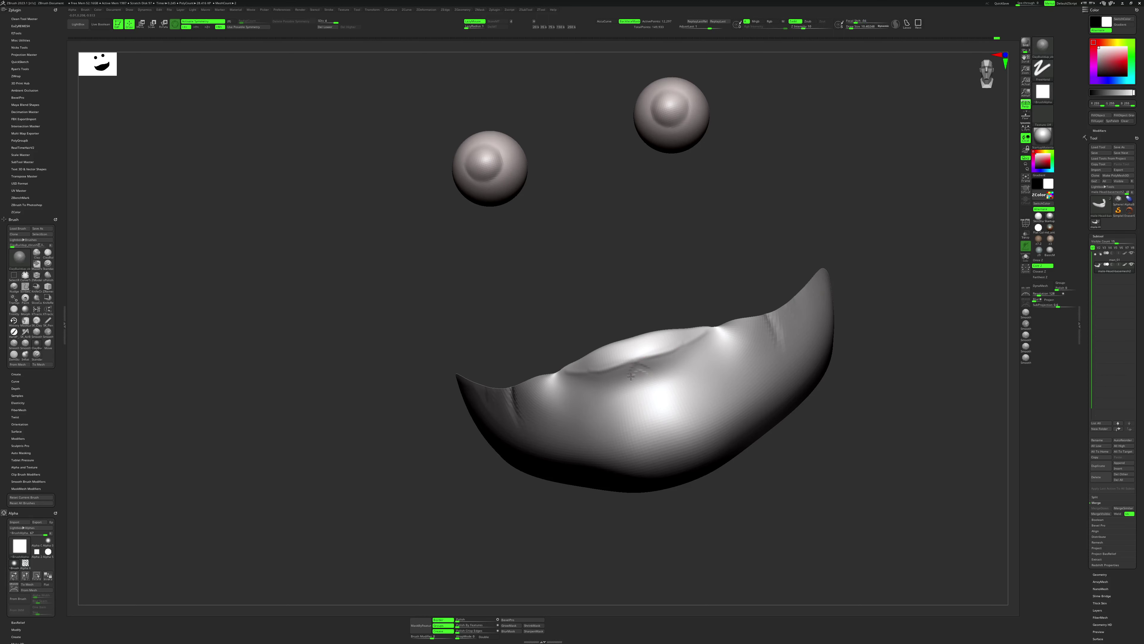
key("space")
right_click_drag(799, 452, 677, 355)
key("space")
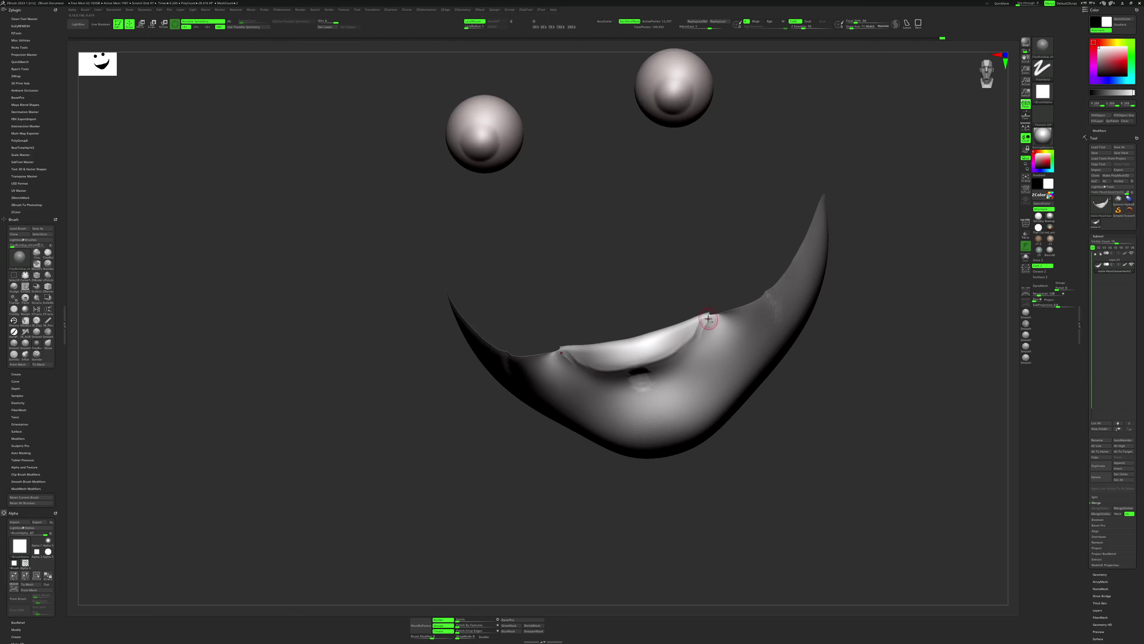
key("shift")
right_click_drag(698, 341, 881, 363)
left_click(876, 356, "ctrl+shift")
left_click_drag(638, 372, 648, 389)
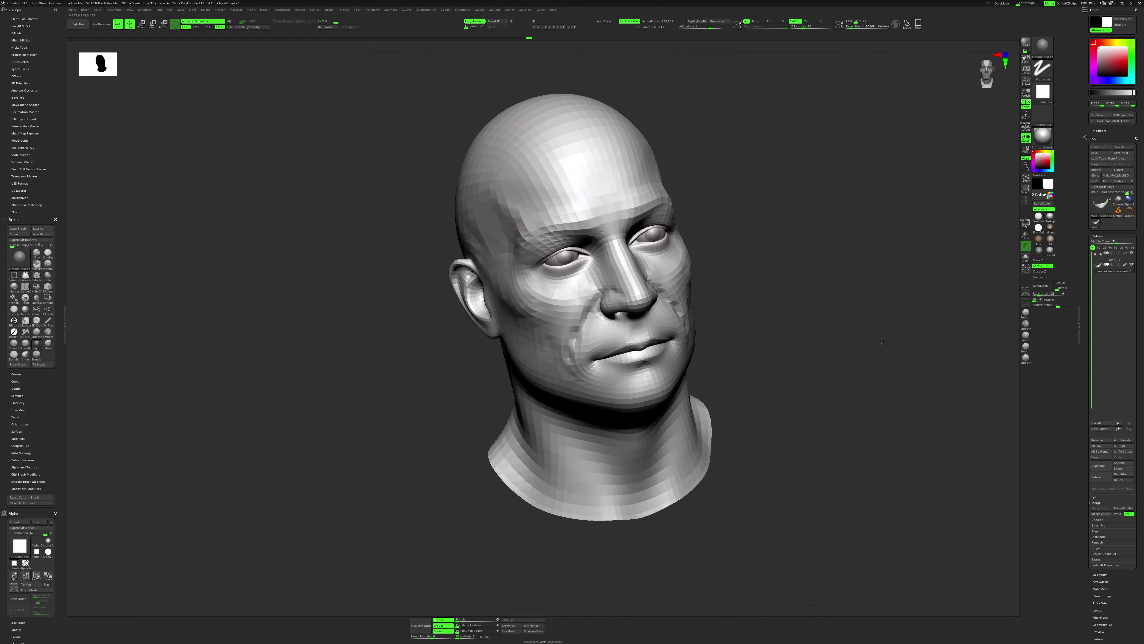
Stroke a larger textured alpha brush below the lower lip for mirrored stubble-like marks.
right_click_drag(890, 380, 591, 345)
right_click(592, 344)
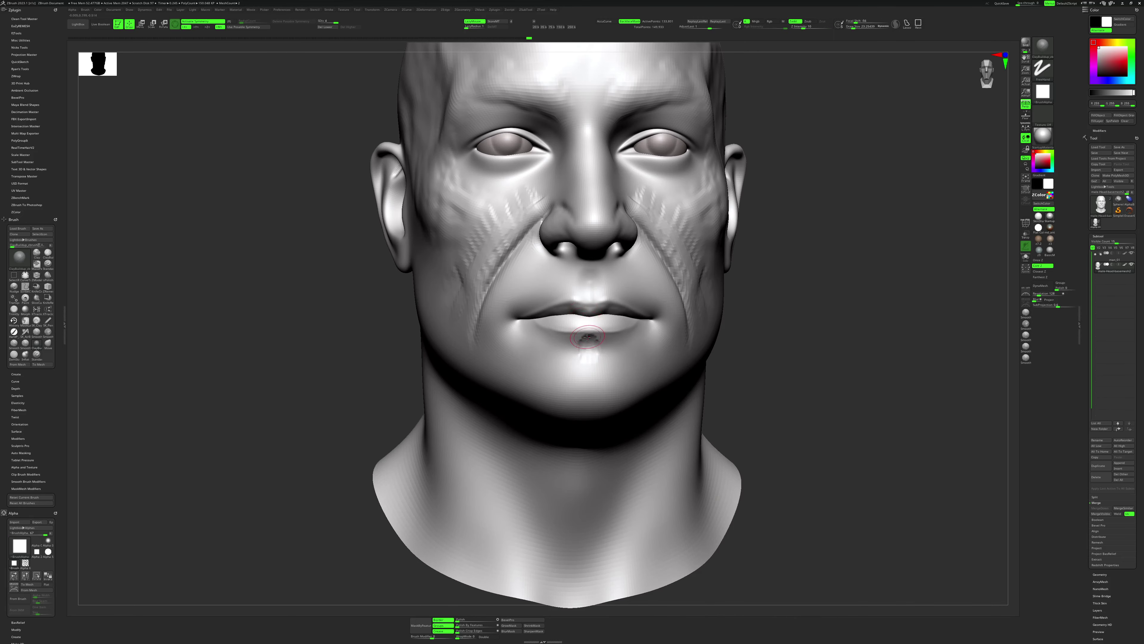
left_click_drag(590, 347, 565, 339)
right_click_drag(747, 364, 593, 350)
right_click(592, 349)
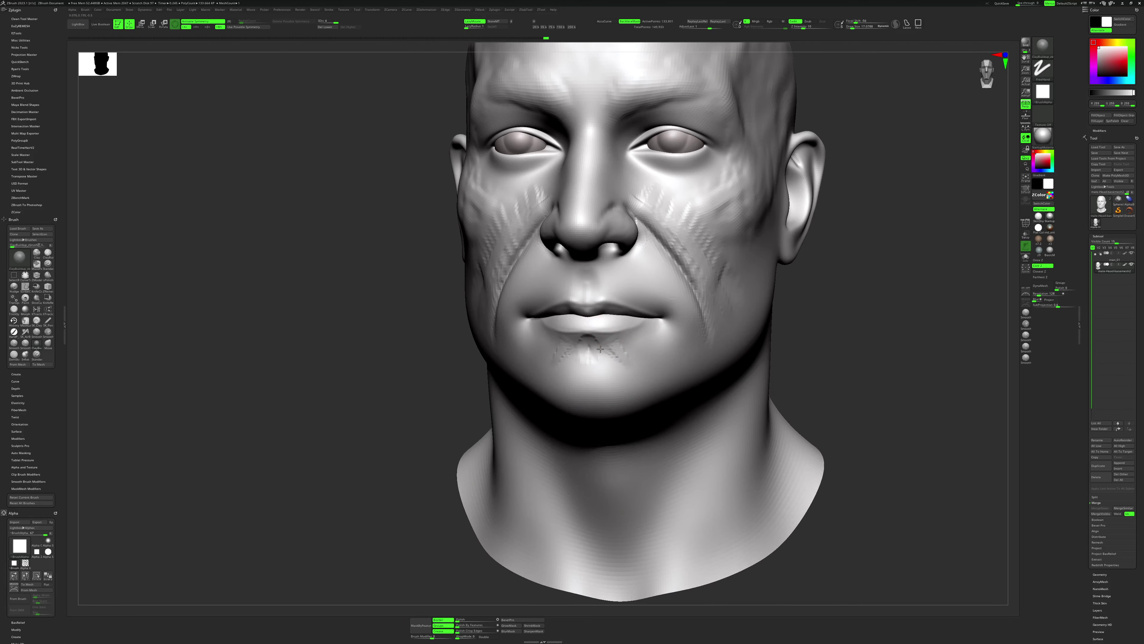
mouse_move(626, 344)
left_mouse_down()
mouse_move(644, 352)
mouse_move(639, 386)
left_mouse_up()
scroll(796, 361, "down", 5)
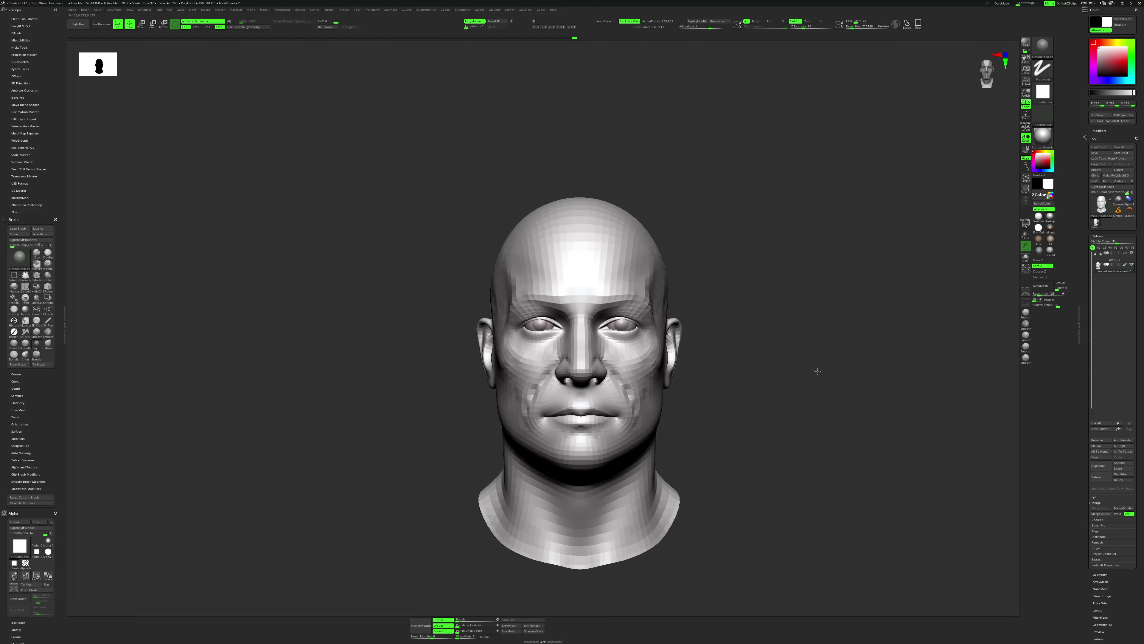
scroll(816, 359, "up", 2)
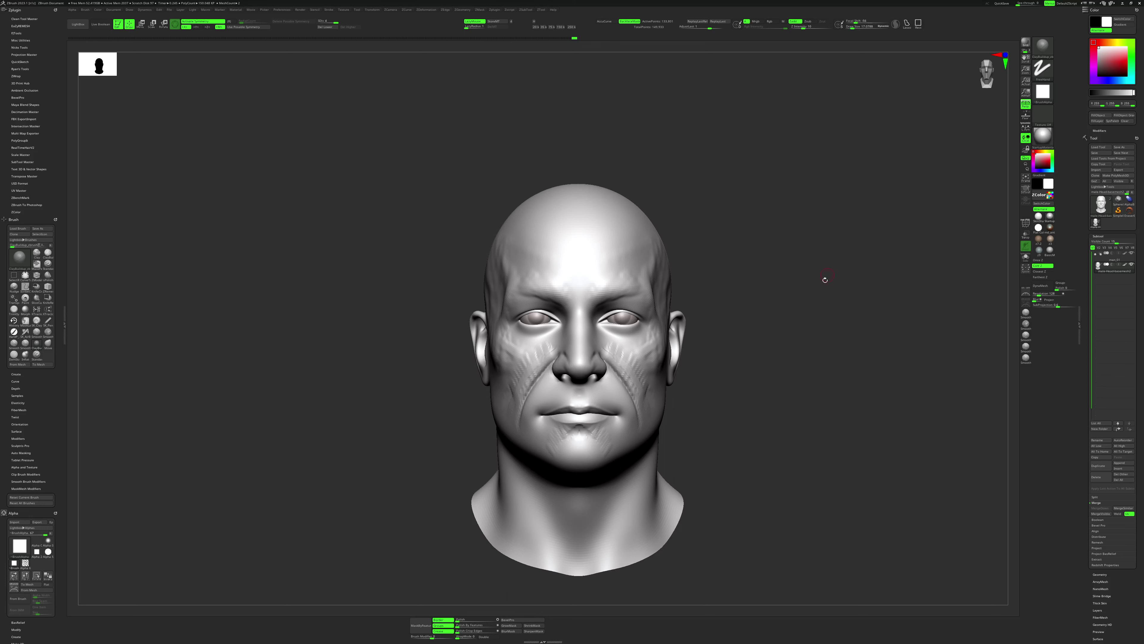
mouse_move(822, 336)
left_mouse_down()
mouse_move(824, 352)
mouse_move(837, 345)
mouse_move(847, 360)
mouse_move(837, 356)
left_mouse_up()
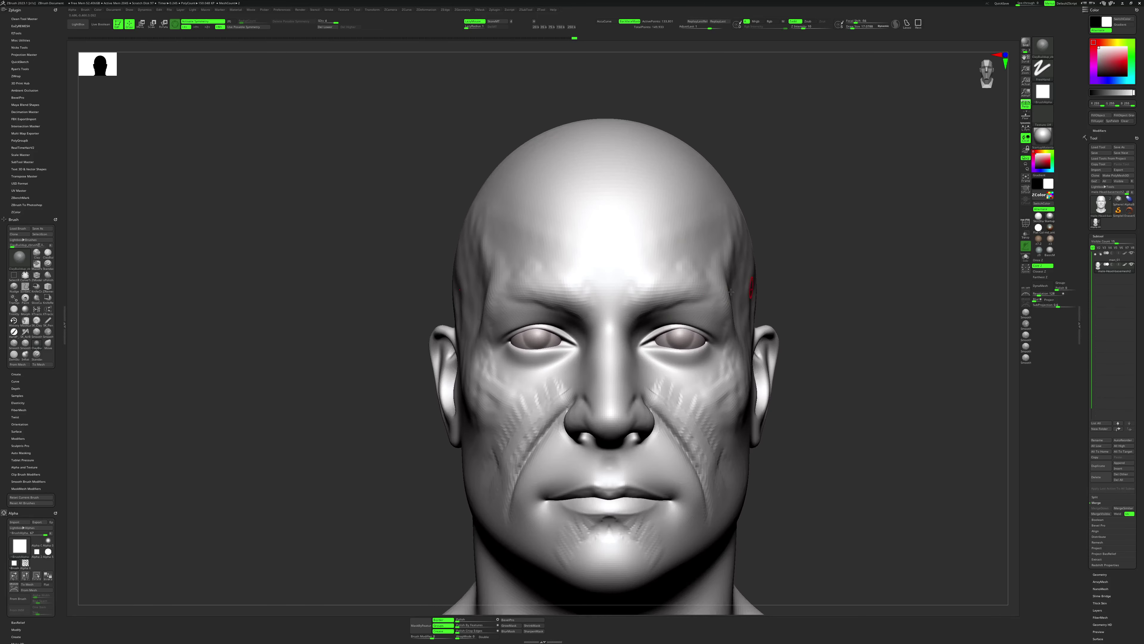
Reshape the upper cheeks beside the nose with the Move brush at a lower subdivision.
key("b")
key("m")
key("v")
key("space")
left_click_drag(667, 332, 672, 332)
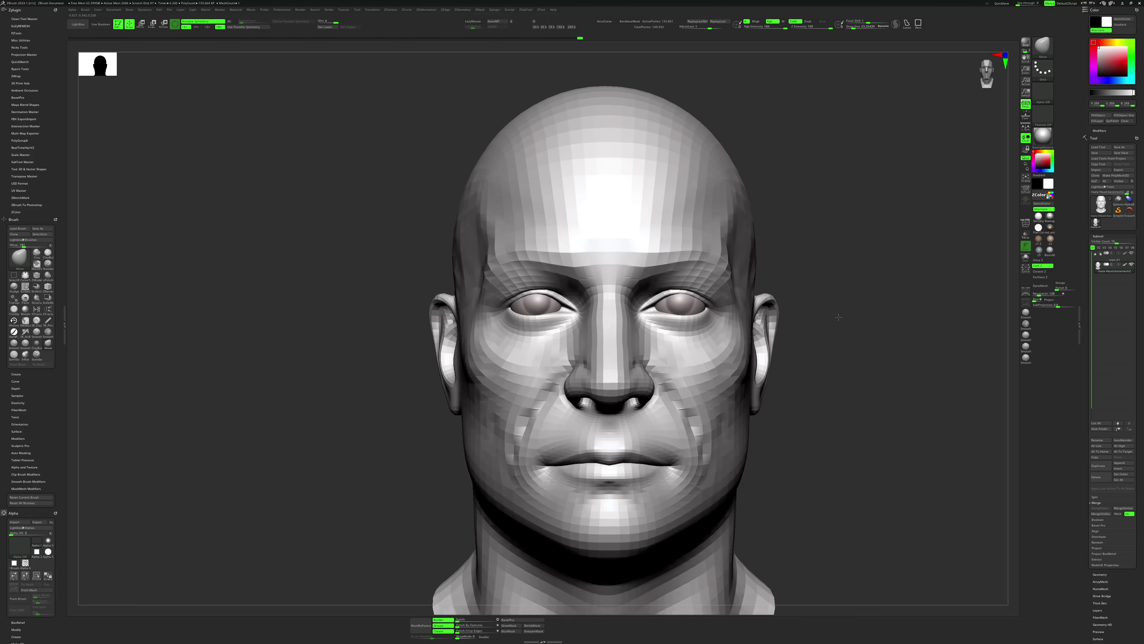
mouse_move(733, 323)
left_mouse_down()
mouse_move(657, 331)
mouse_move(650, 316)
left_mouse_up()
key("space")
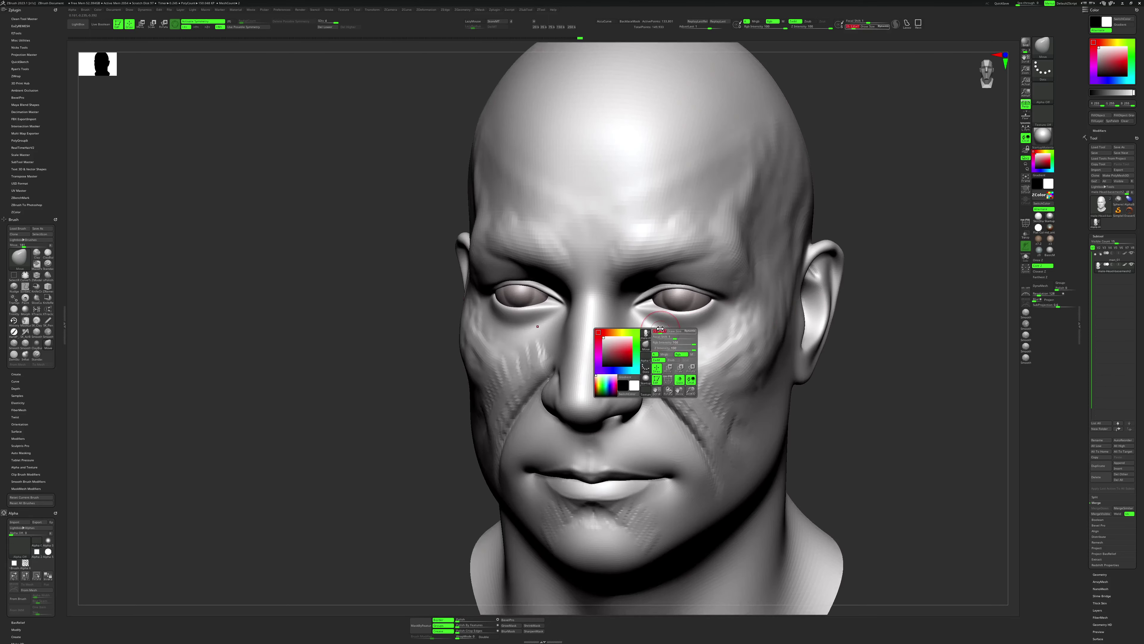
key("f")
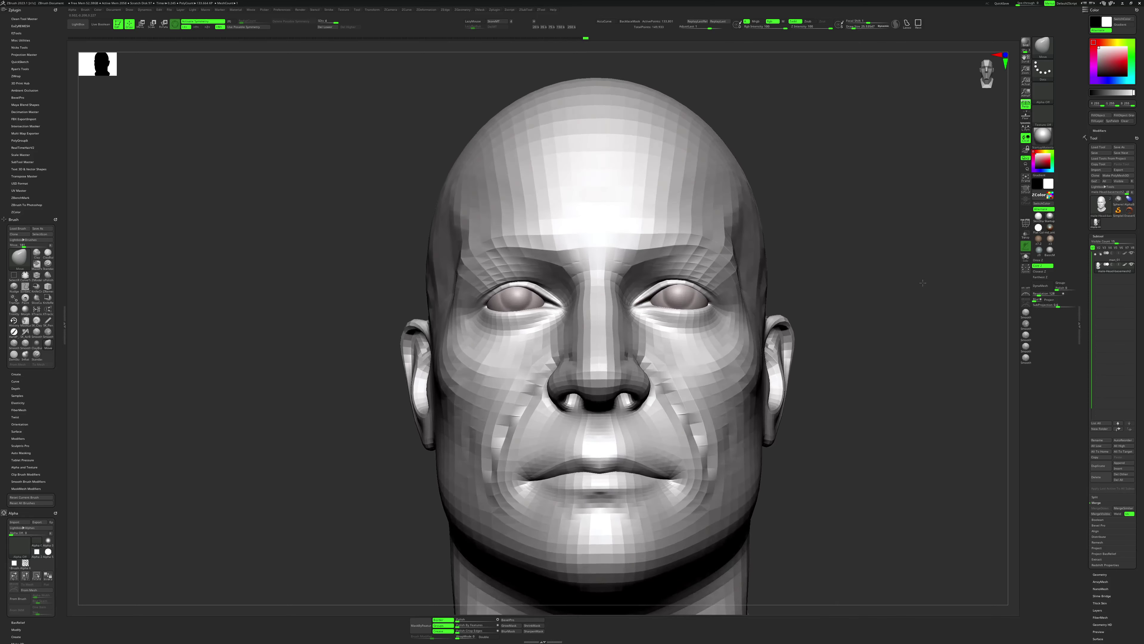
mouse_move(896, 311)
left_mouse_down()
mouse_move(907, 303)
mouse_move(897, 301)
left_mouse_up()
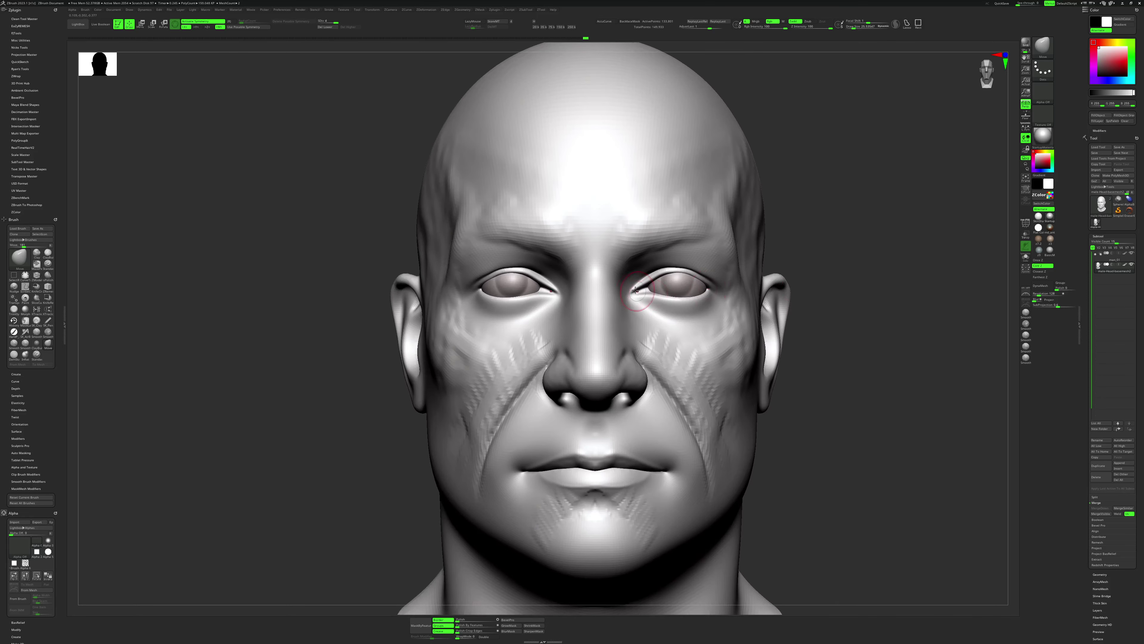
Set Draw Size to about 17 at full resolution, trying Focal Shift -49 then resetting near zero.
key("space")
left_click_drag(635, 290, 633, 293)
left_click_drag(750, 292, 623, 298)
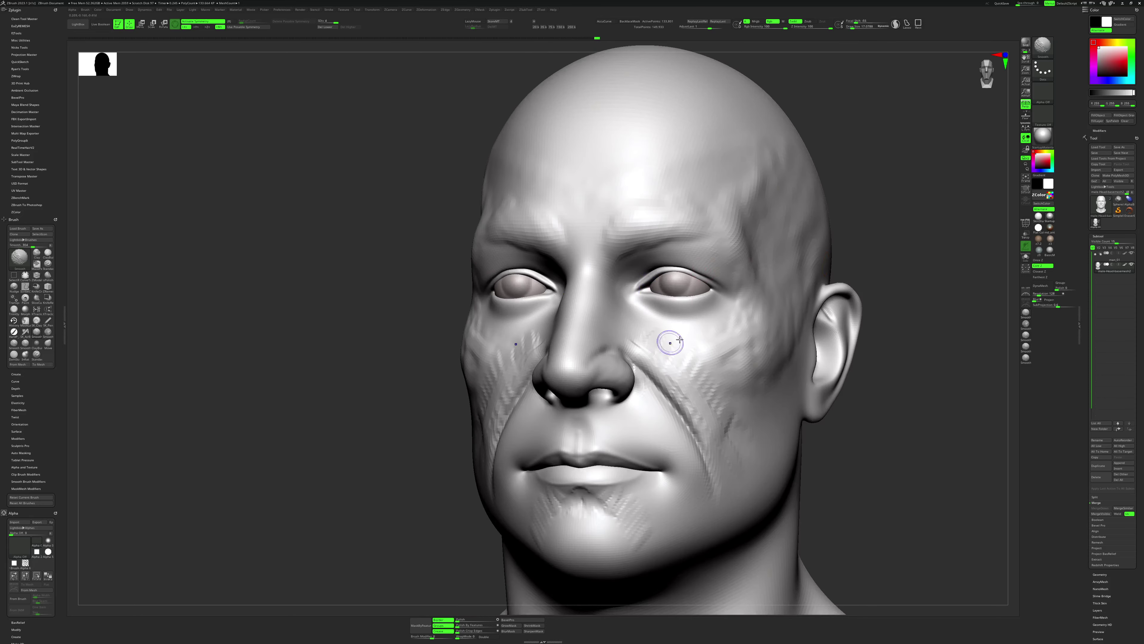
mouse_move(671, 343)
left_mouse_down("shift")
mouse_move(899, 268)
mouse_move(845, 284)
mouse_move(839, 300)
mouse_move(593, 298)
left_mouse_up("shift")
key("space")
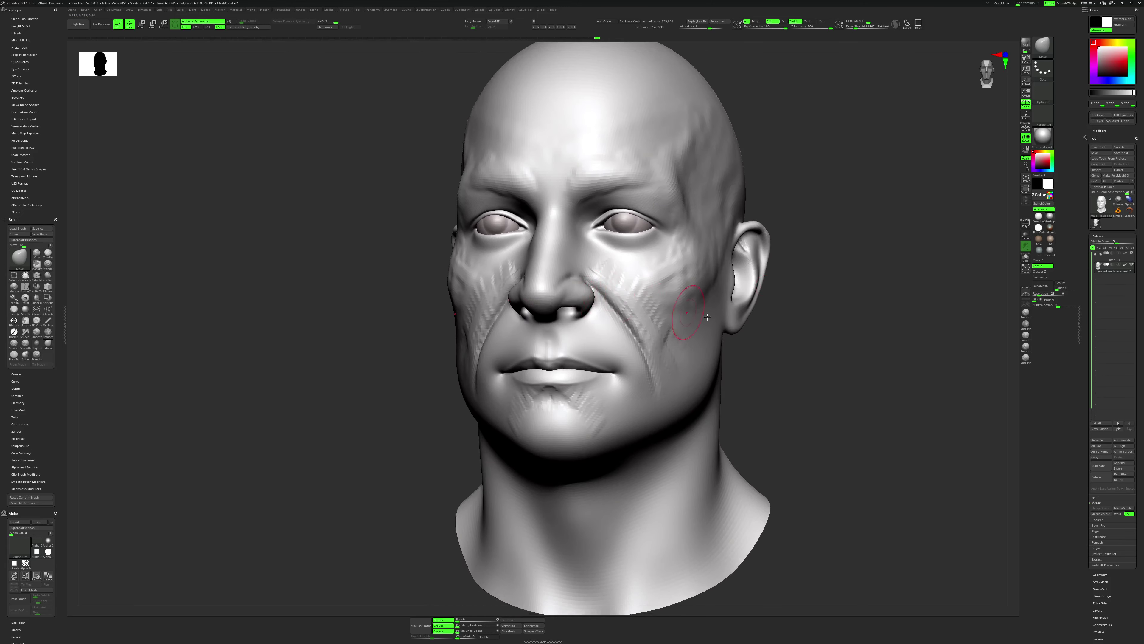
left_click_drag(707, 317, 623, 298)
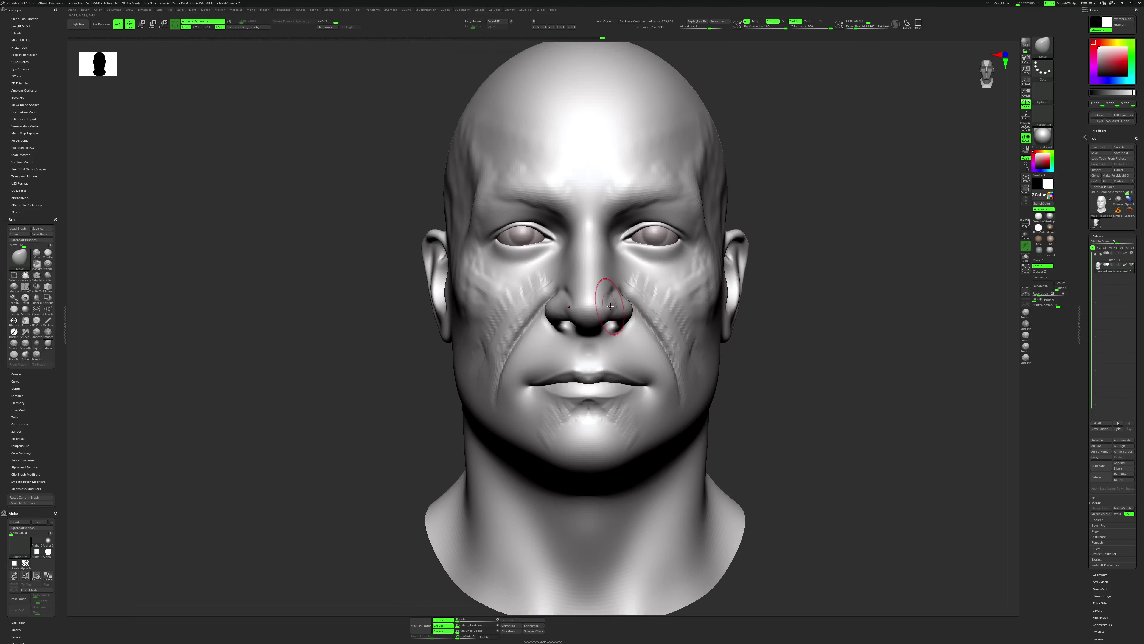
key("space")
left_click_drag(623, 311, 615, 312)
key("space")
Set brush size to about 45 and switch to ClayBuildup, checking the head from below and front.
key("space")
left_click_drag(828, 335, 584, 309)
key("space")
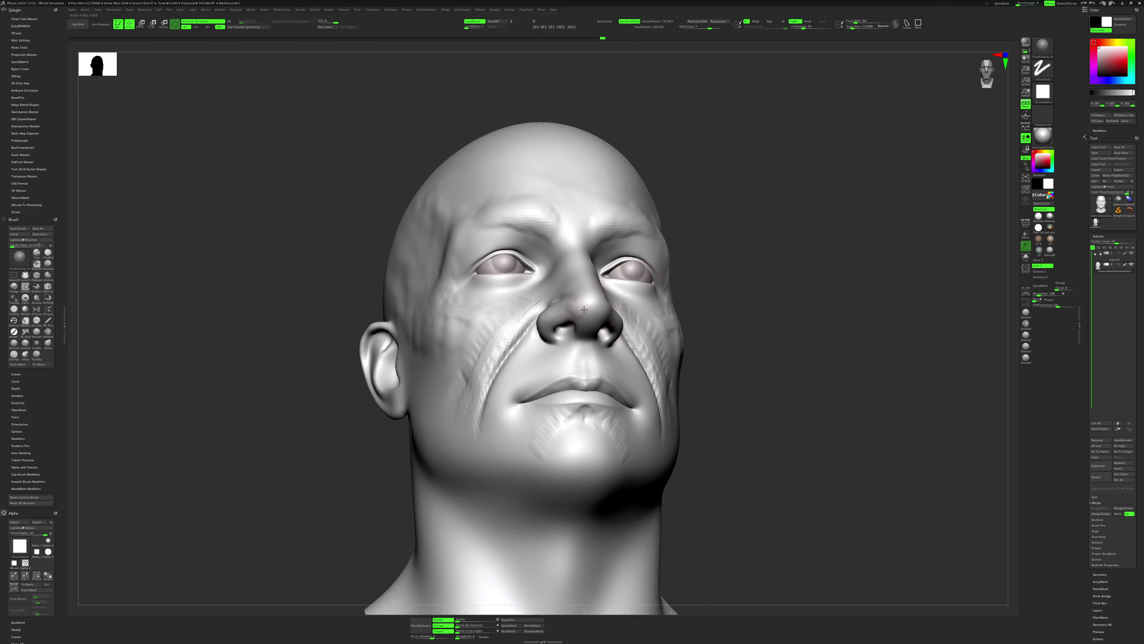
key("space")
mouse_move(766, 319)
left_mouse_down()
mouse_move(786, 327)
mouse_move(608, 298)
left_mouse_up()
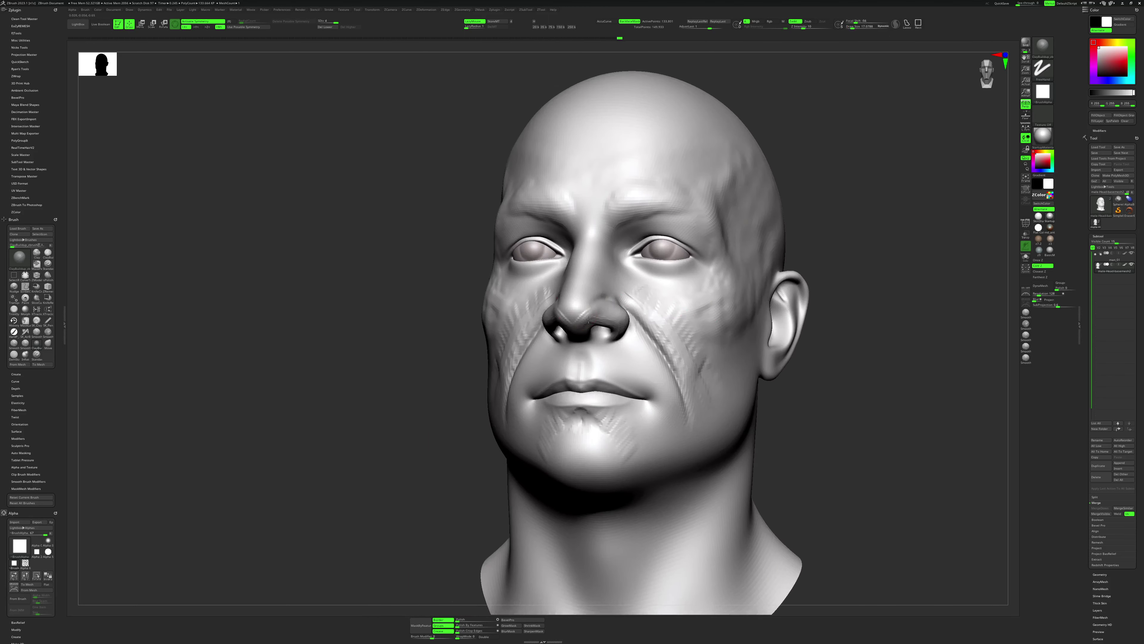
left_click_drag(766, 358, 627, 275)
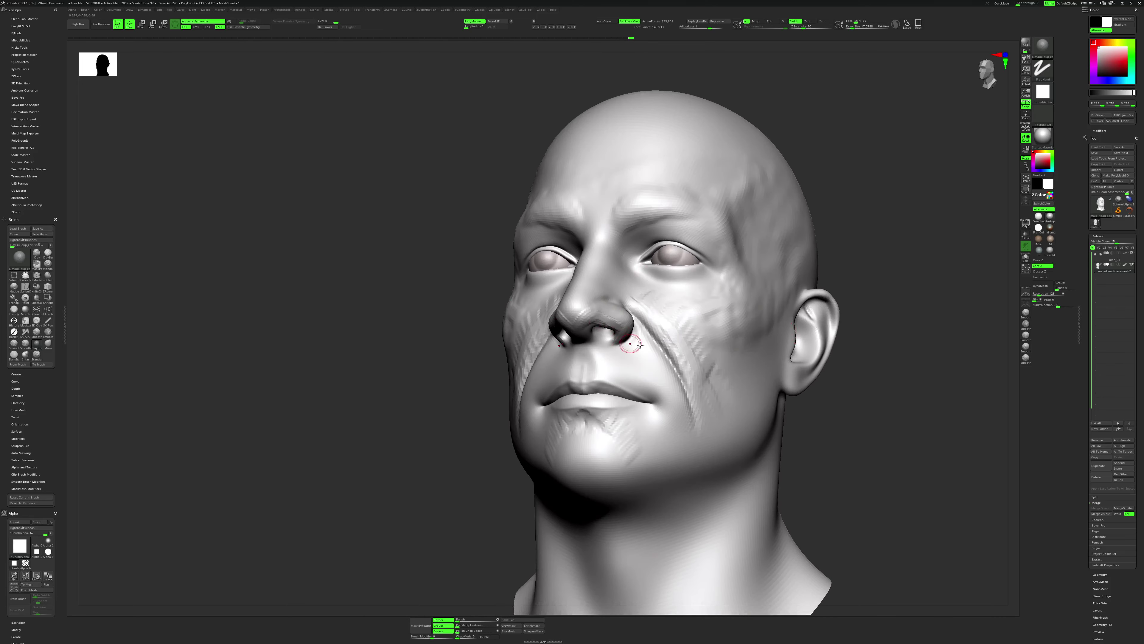
mouse_move(640, 345)
left_mouse_down()
mouse_move(873, 383)
mouse_move(871, 394)
mouse_move(705, 359)
left_mouse_up()
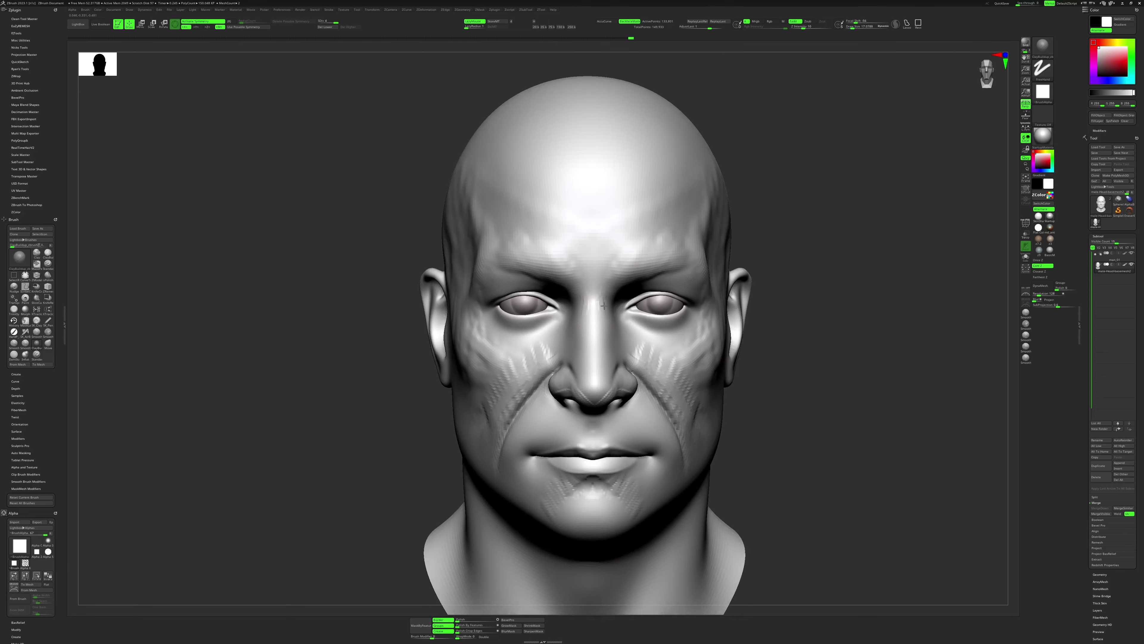
Groove and build up the nose bridge side, then sculpt the nose tip with ClayBuildup.
left_click_drag(604, 306, 602, 289)
left_click_drag(700, 88, 593, 301)
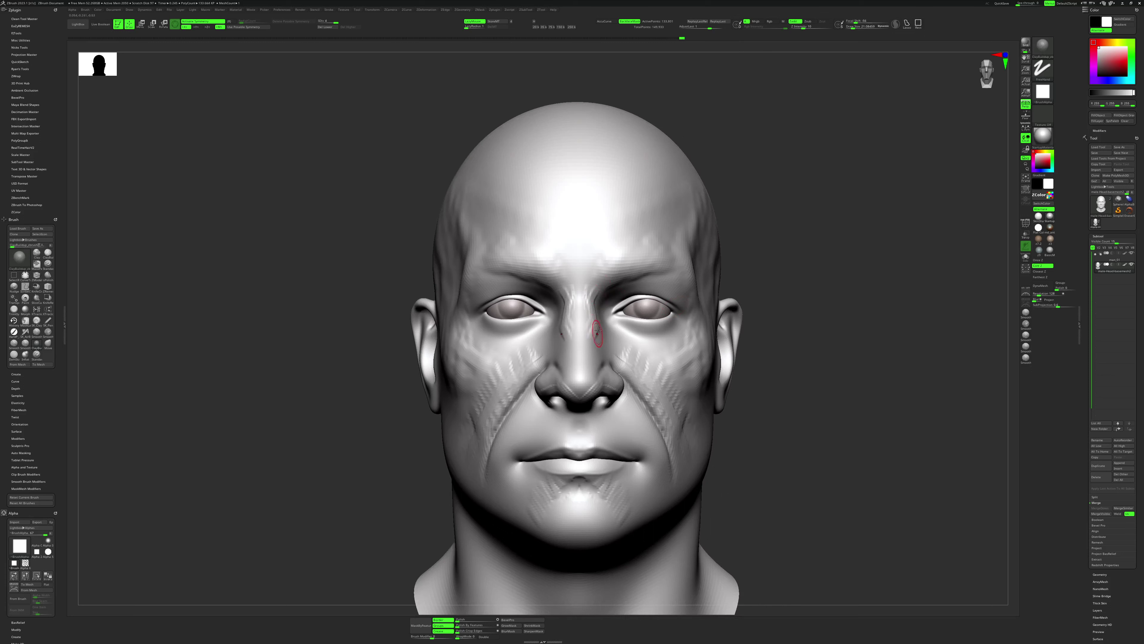
left_click_drag(597, 331, 592, 345)
key("[")
left_click_drag(589, 392, 591, 383)
Carve creases under both lower eyelids with DamStandard at brush size 15.24.
right_click_drag(637, 395, 584, 336)
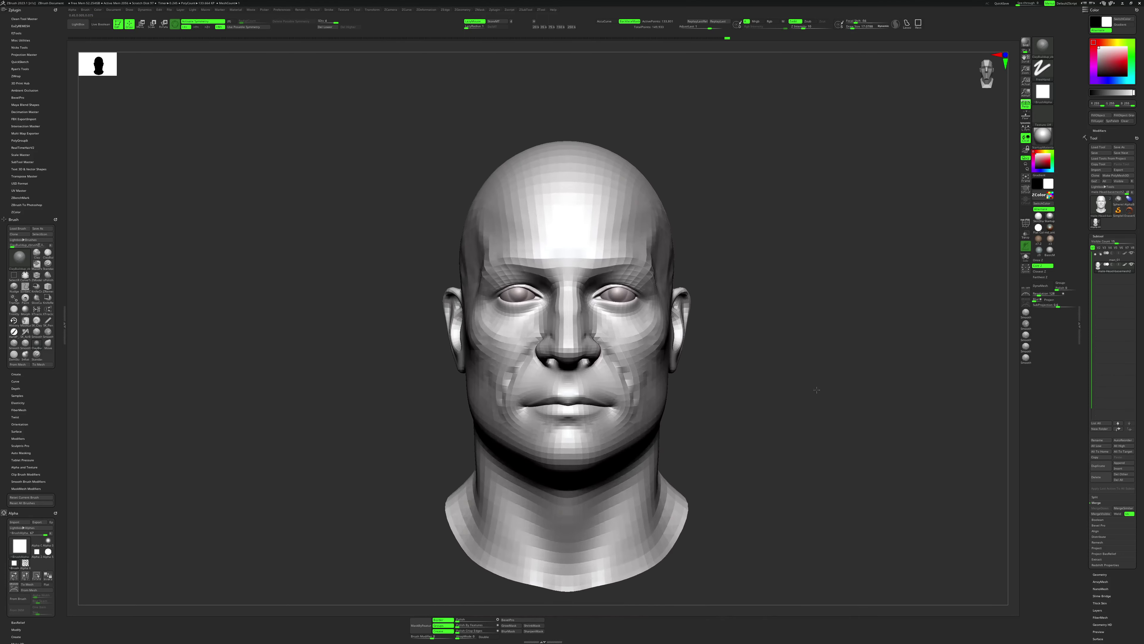
left_click_drag(815, 401, 816, 405, "shift")
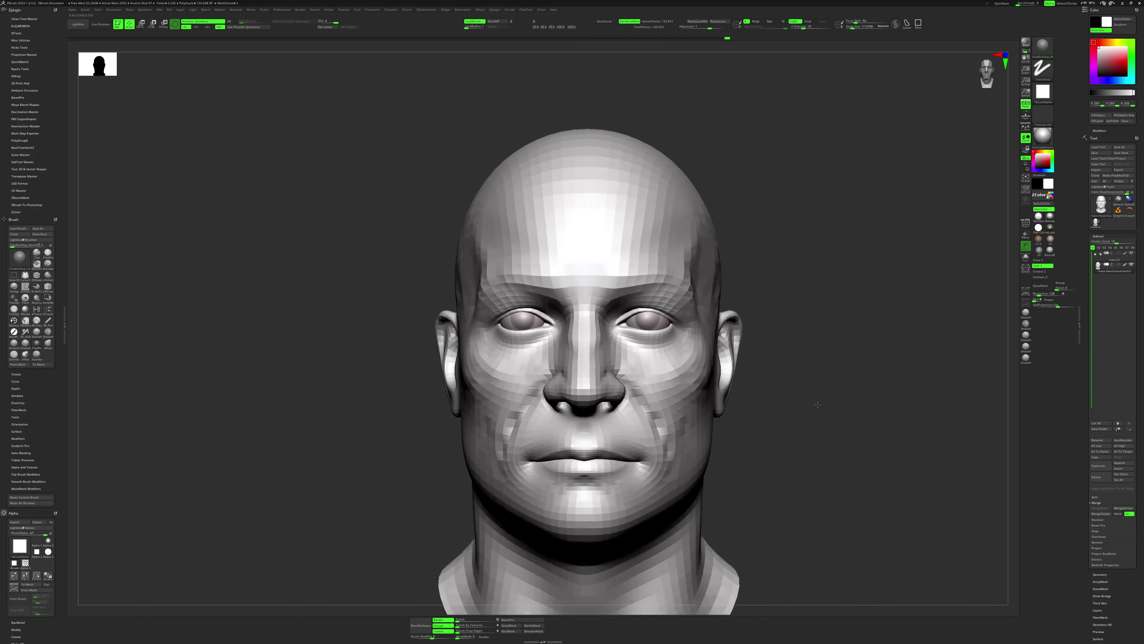
right_click_drag(815, 405, 810, 433, "ctrl")
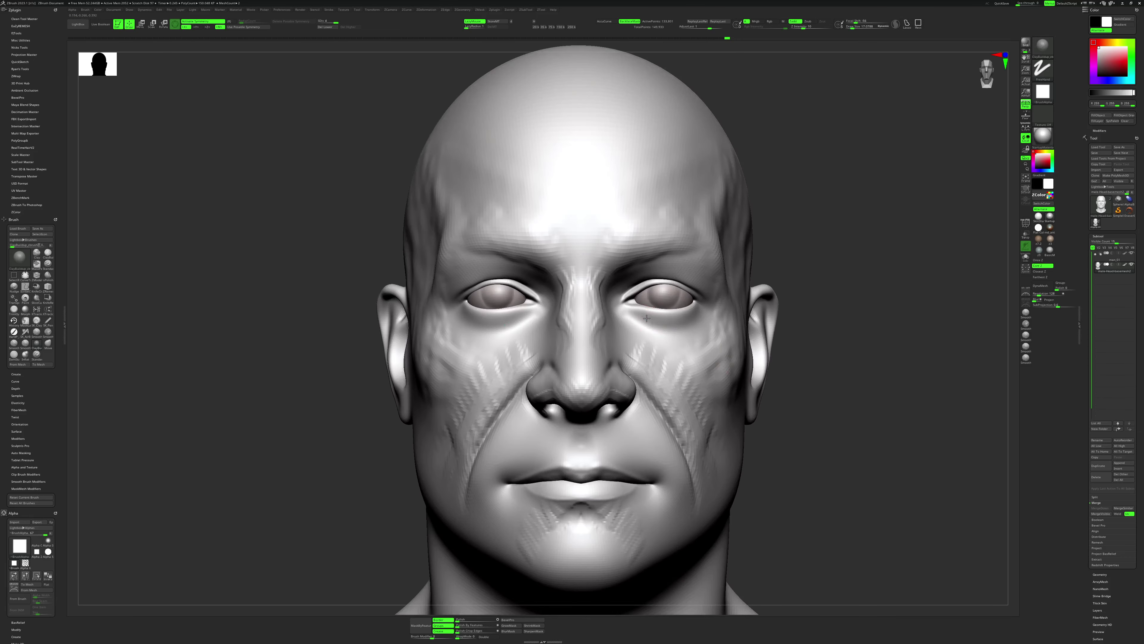
key("space")
left_click_drag(664, 323, 664, 323)
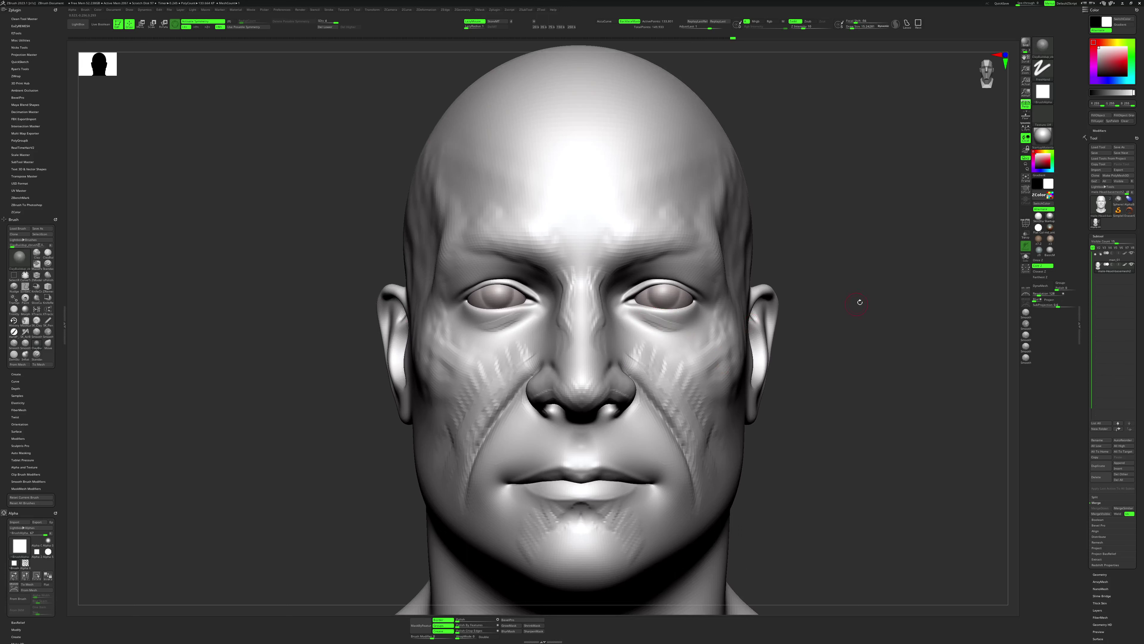
left_click_drag(854, 300, 786, 289)
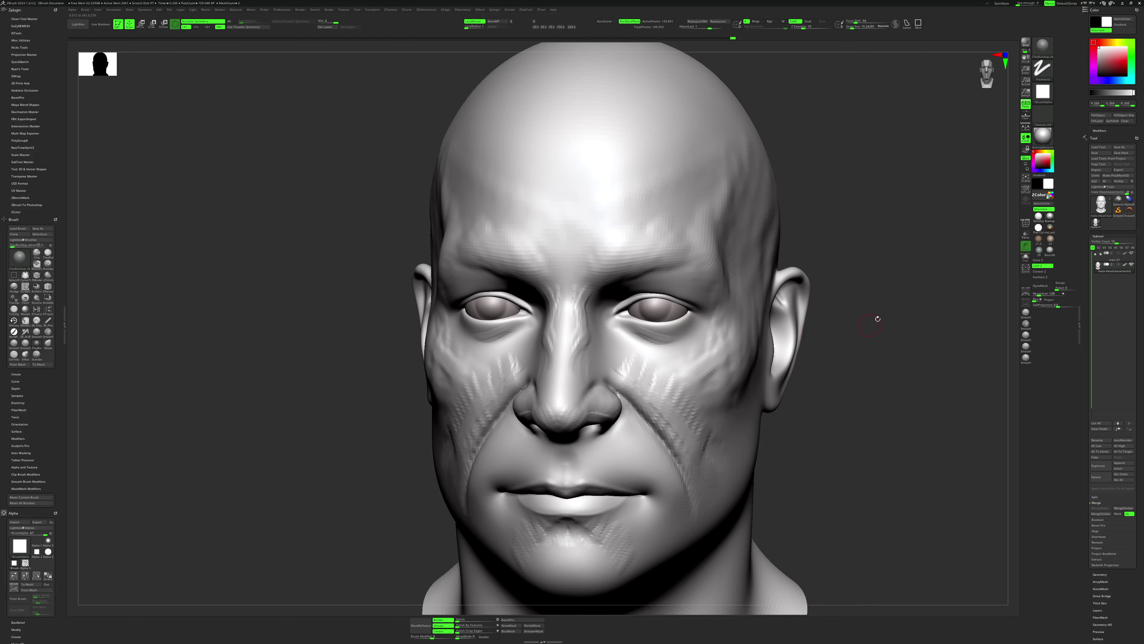
right_click_drag(877, 319, 762, 316, "ctrl")
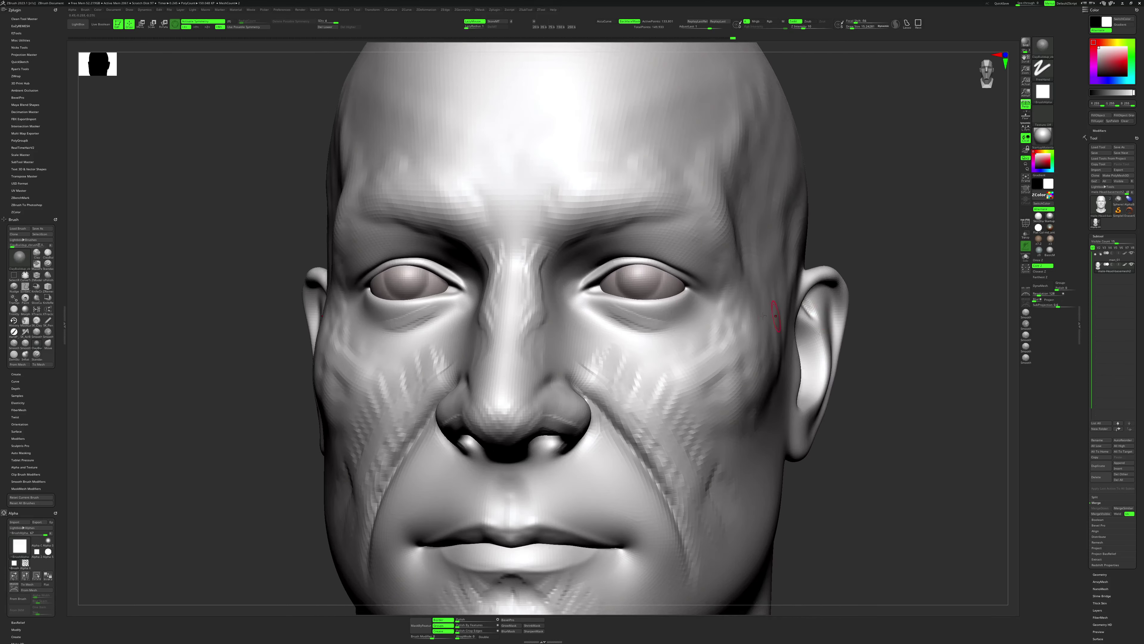
key("b")
key("d")
key("s")
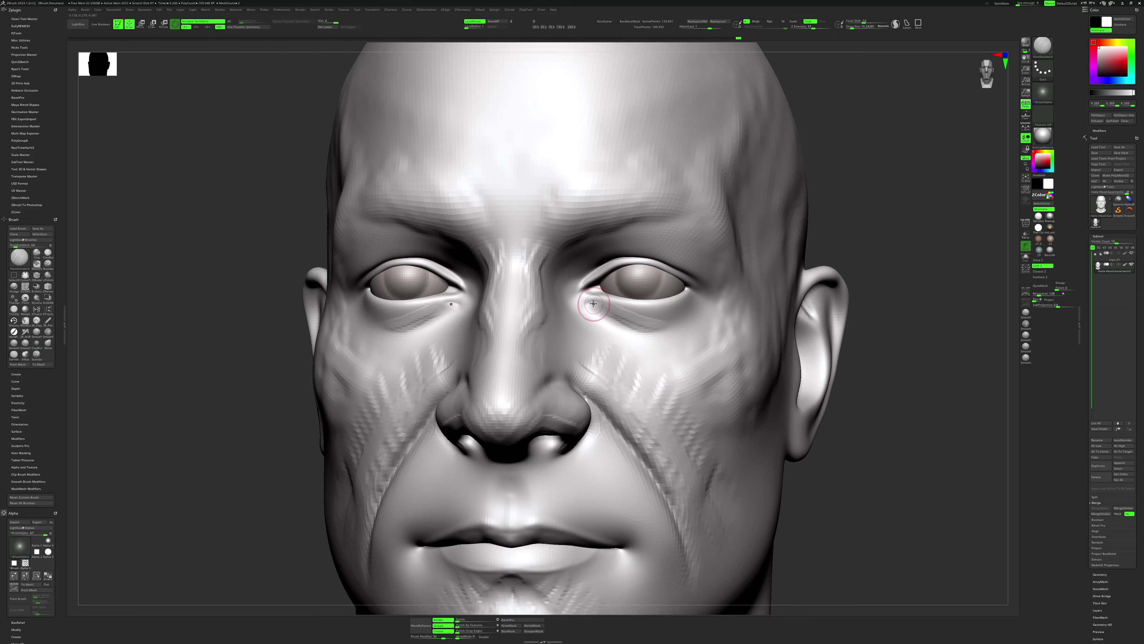
left_click_drag(594, 303, 674, 309)
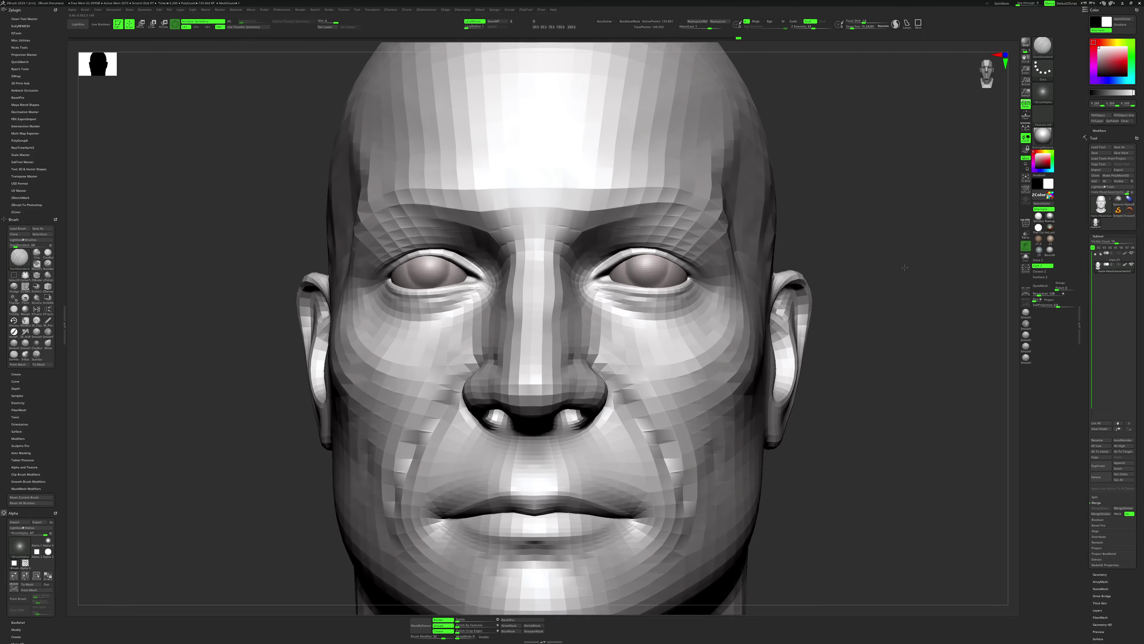
Return to the high-resolution mesh and cycle through Move, Standard and ClayBuildup brushes.
key("space")
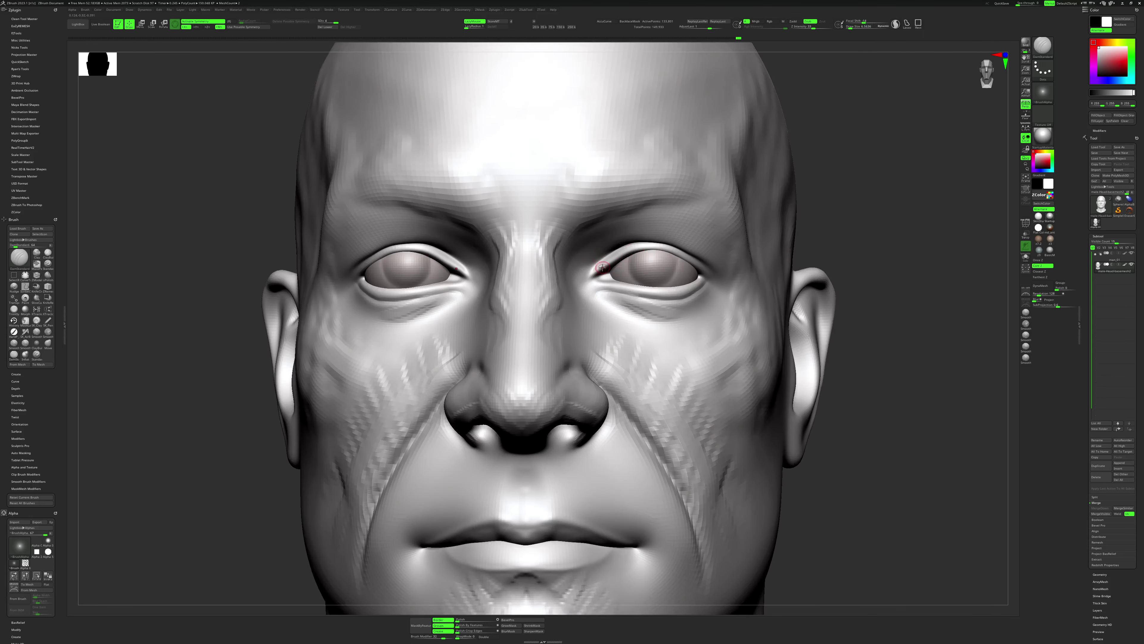
key("b")
key("m")
key("v")
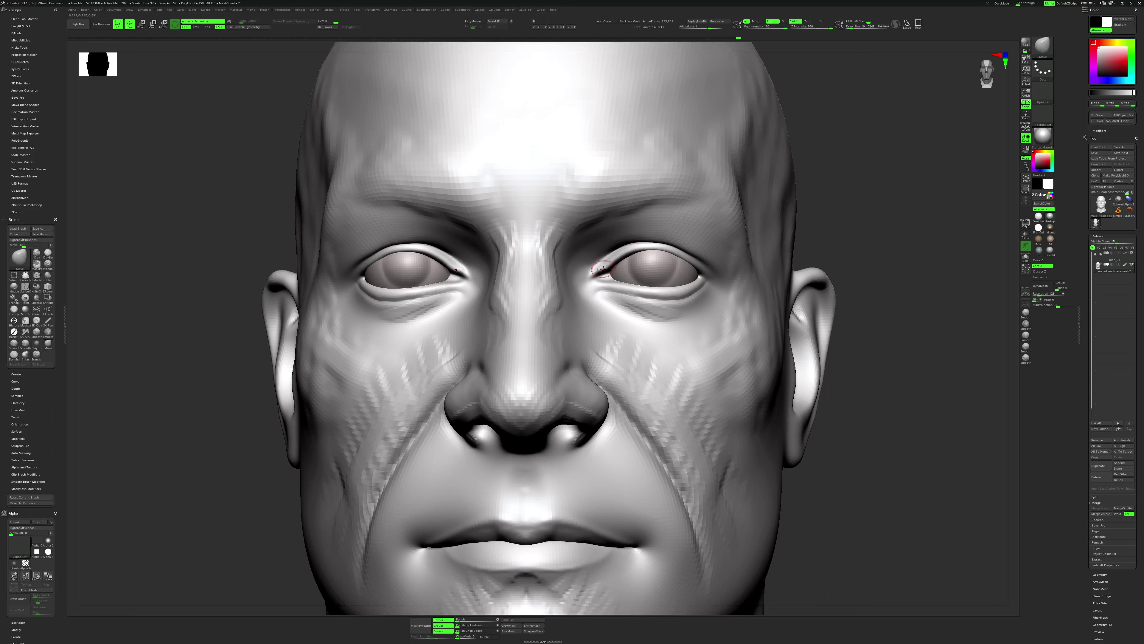
key("b")
key("s")
key("t")
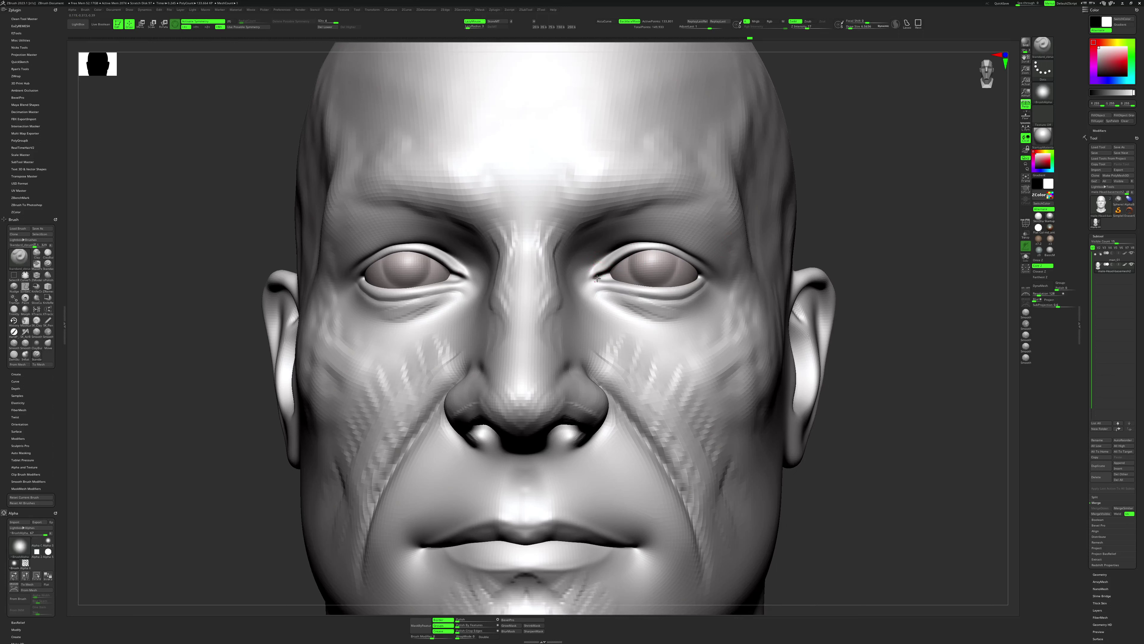
key("b")
key("c")
key("b")
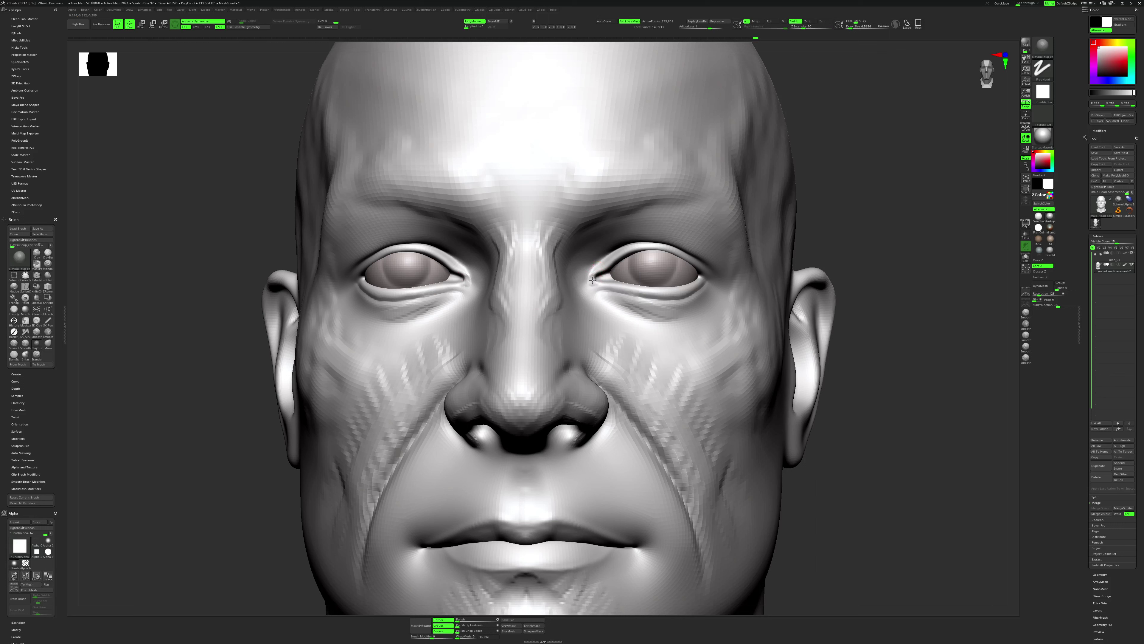
Hide the eyeballs with Solo, then show them again and frame the whole head.
key("alt+s")
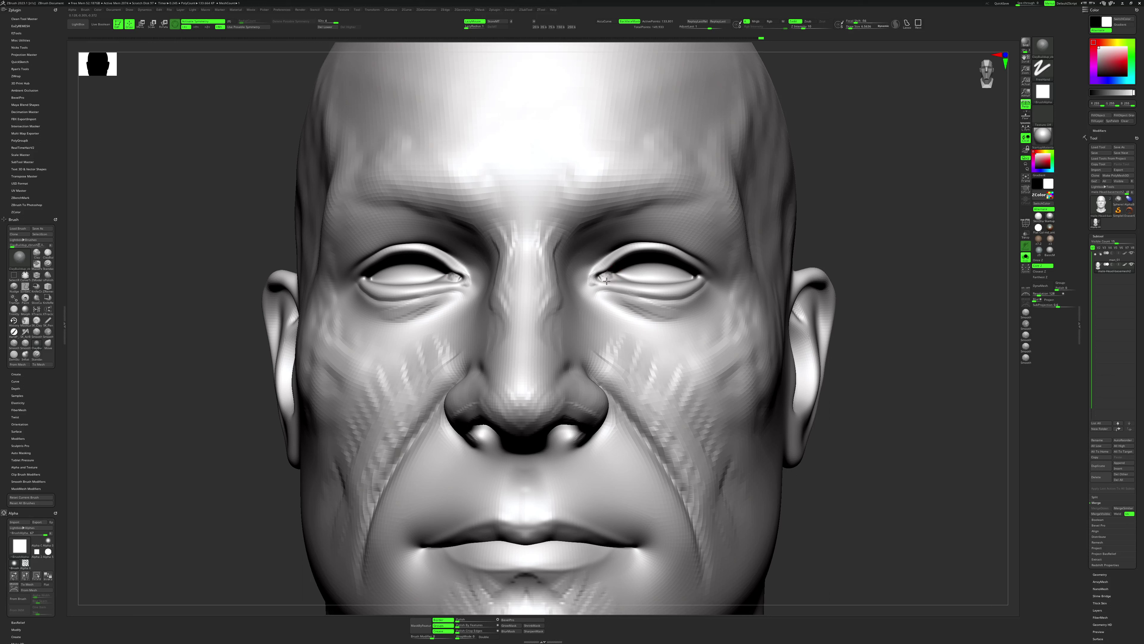
key("b")
key("s")
key("t")
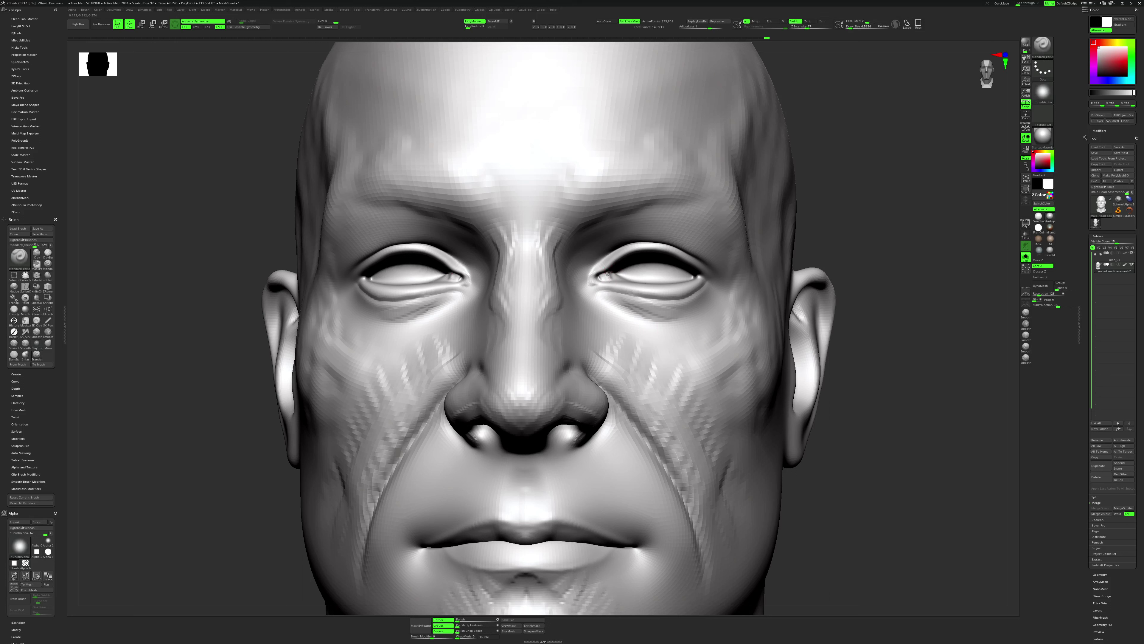
key("f")
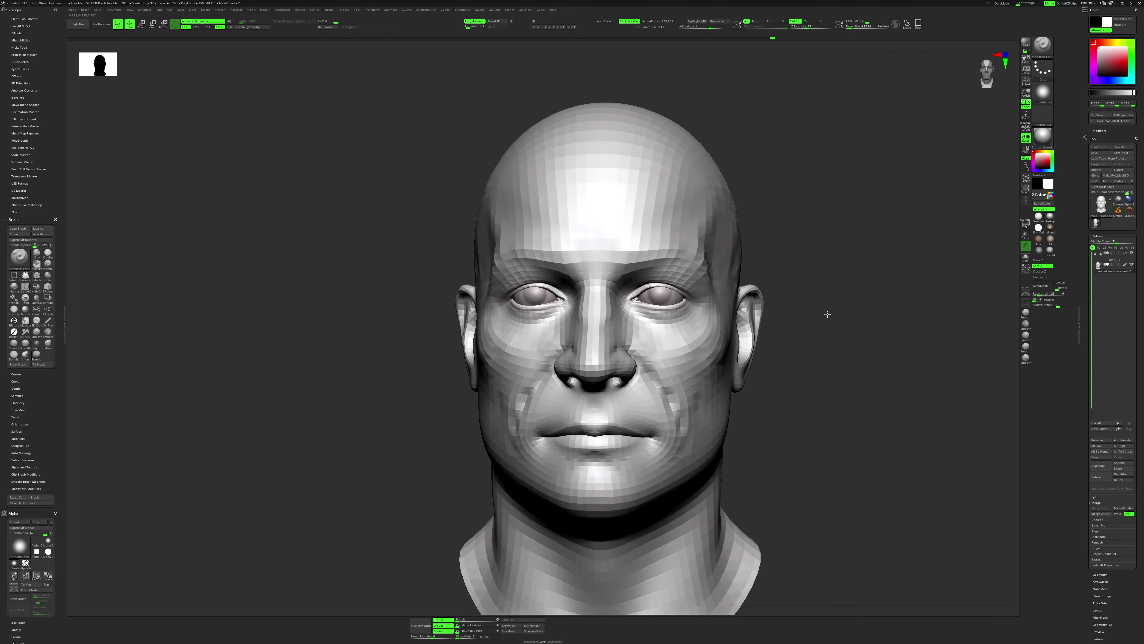
Adjust the ClayBuildup brush size, pick DamStandard, and orbit to inspect the forehead.
mouse_move(823, 319)
left_mouse_down()
mouse_move(793, 264)
mouse_move(607, 294)
left_mouse_up()
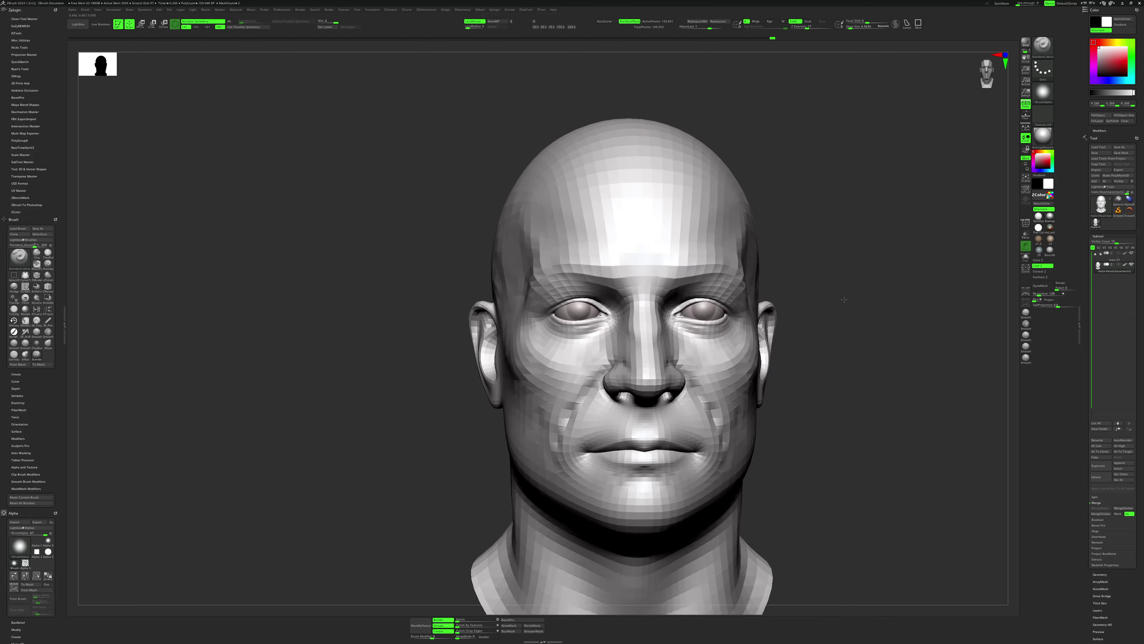
key("b")
key("c")
key("b")
key("space")
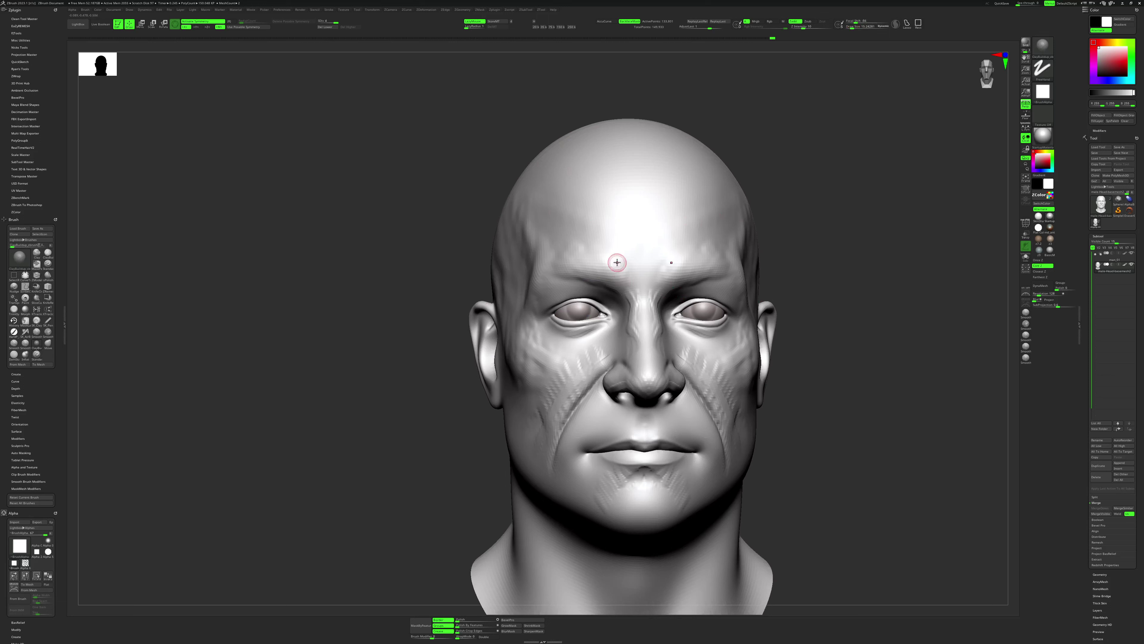
key("bracketright")
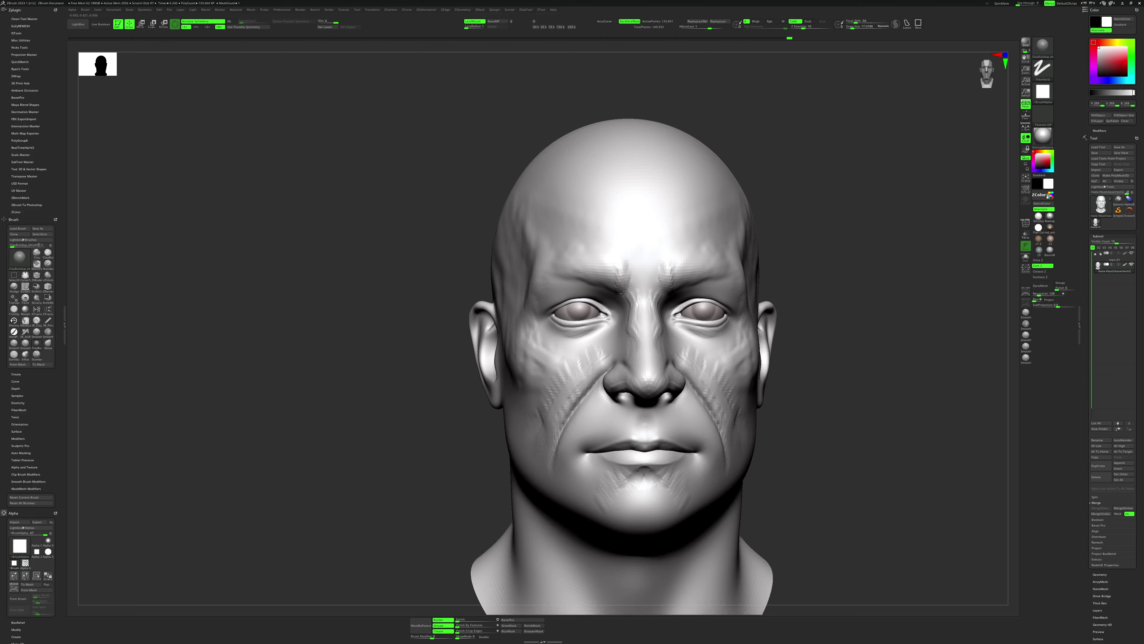
key("space")
key("bracketleft")
key("b")
key("d")
key("s")
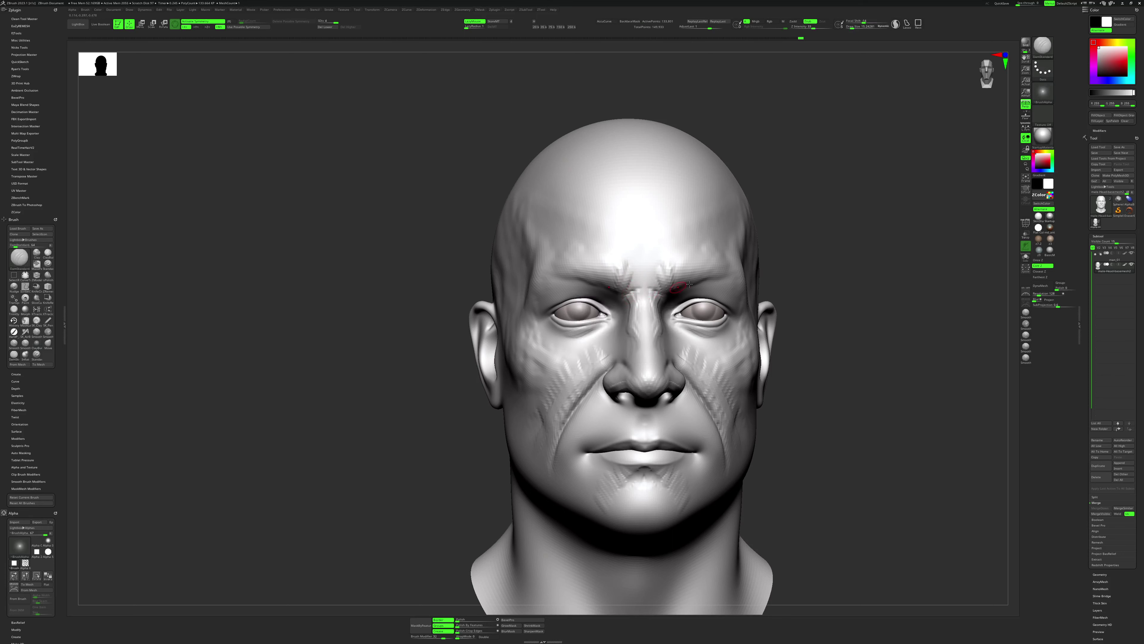
mouse_move(689, 284)
right_mouse_down()
mouse_move(807, 248)
mouse_move(635, 289)
right_mouse_up()
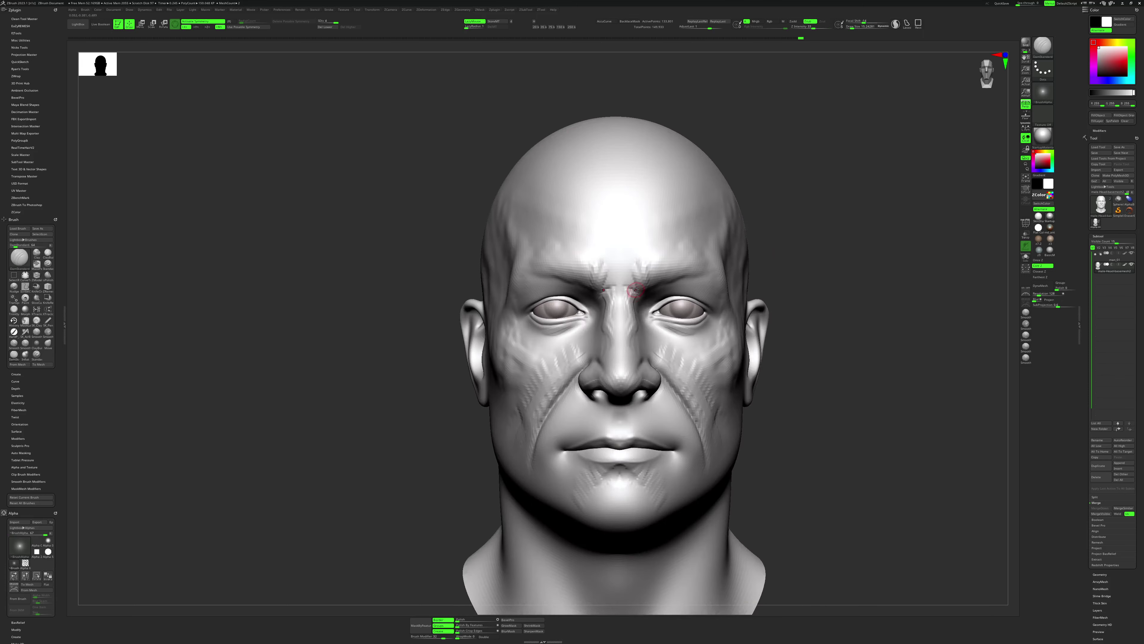
Build vertical frown ridges on the forehead between the brows with ClayBuildup.
key("space")
key("b")
key("m")
key("v")
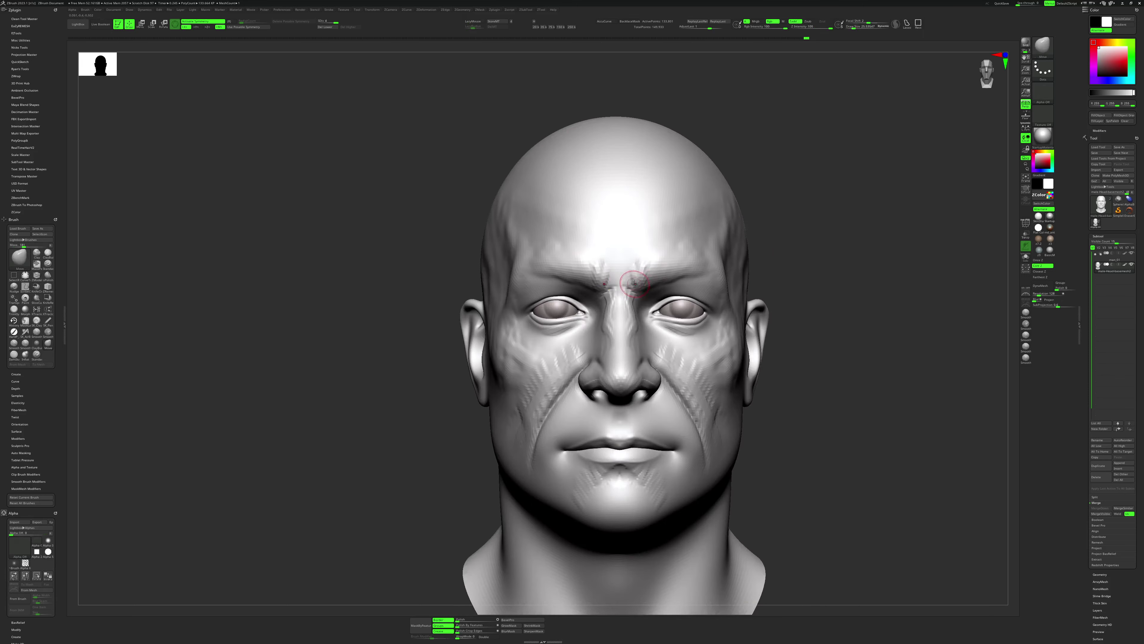
key("b")
key("c")
key("b")
key("space")
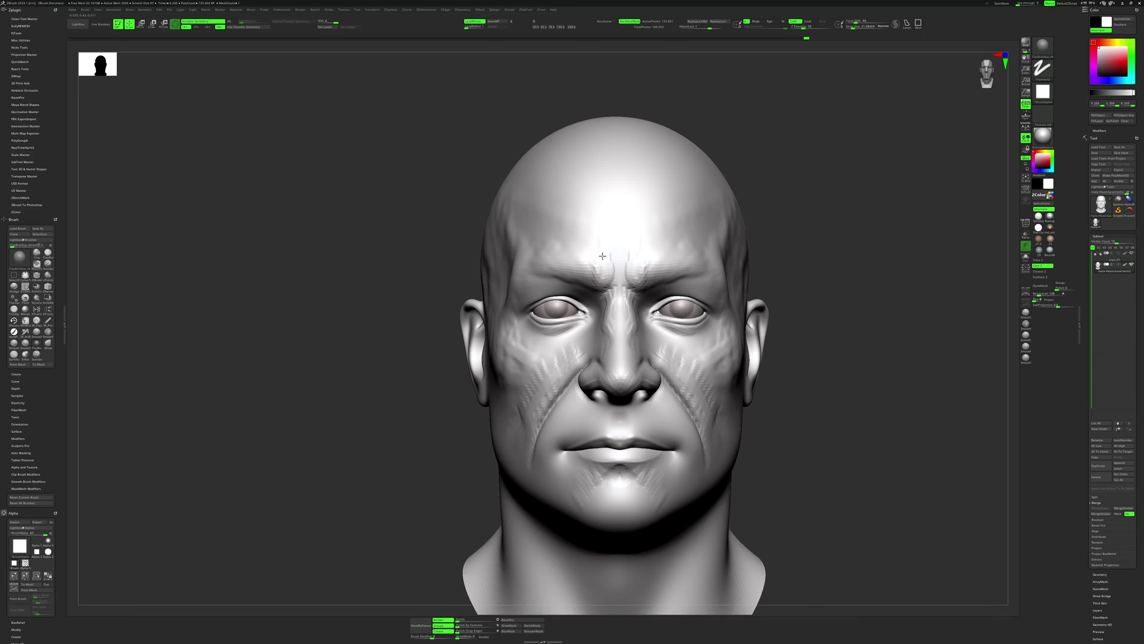
left_click_drag(603, 256, 608, 259)
Switch to DamStandard, turn to a three-quarter view, and return to a larger ClayBuildup brush.
key("b")
key("d")
key("s")
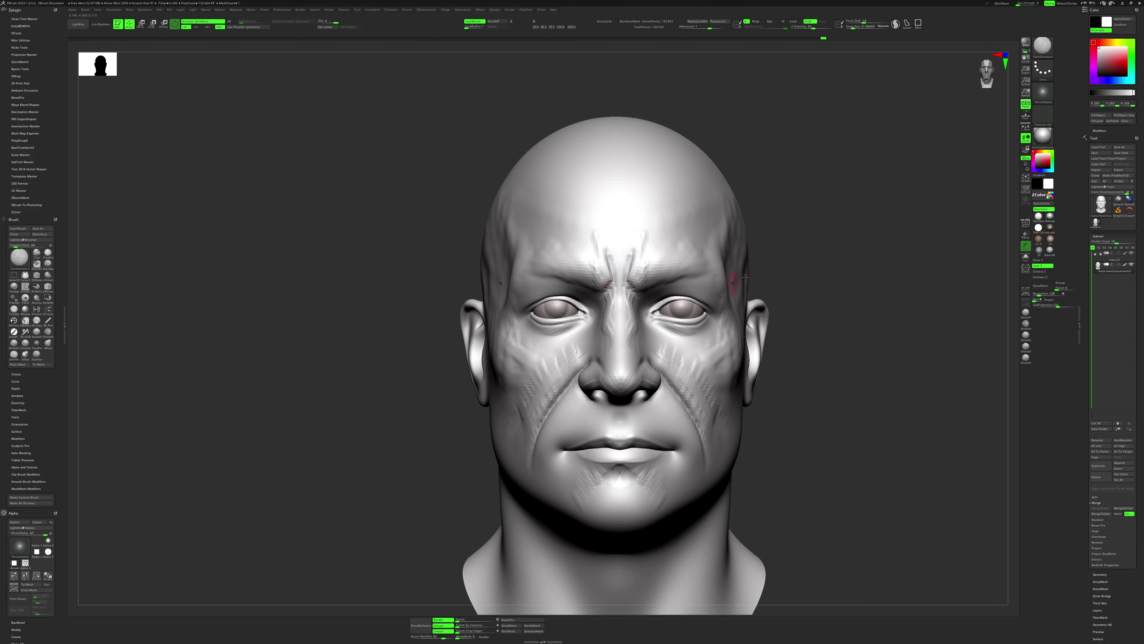
left_click_drag(808, 250, 694, 248)
key("b")
key("c")
key("b")
key("space")
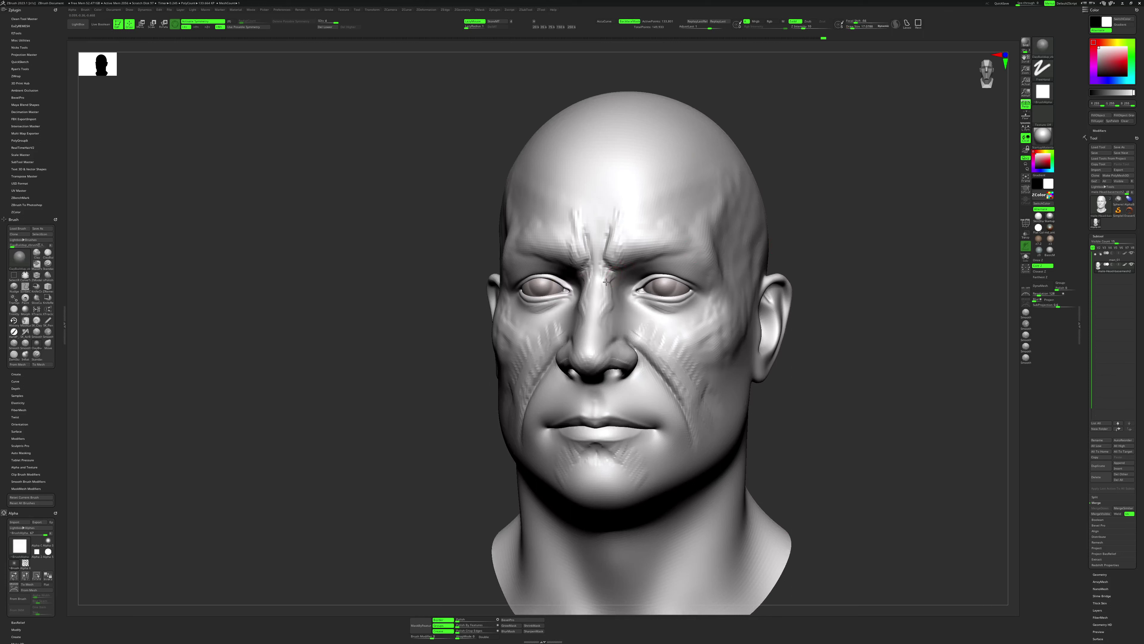
key("bracketright")
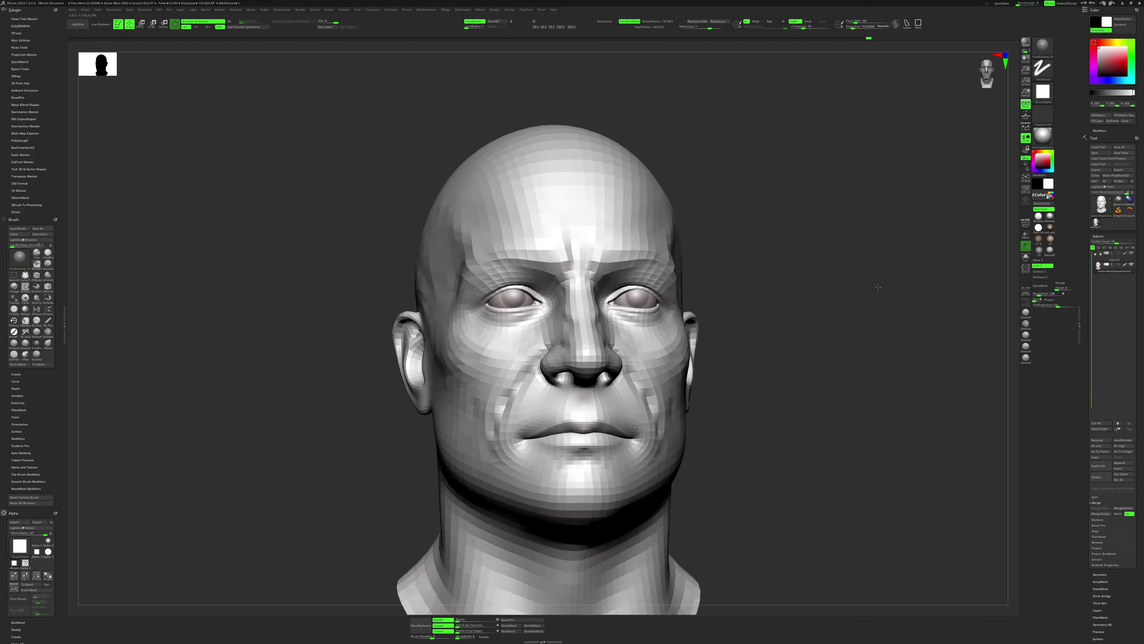
Refine the nostril area and compare the lowest and highest subdivision levels.
mouse_move(604, 360)
right_mouse_down()
mouse_move(867, 279)
mouse_move(593, 319)
mouse_move(615, 312)
right_mouse_up()
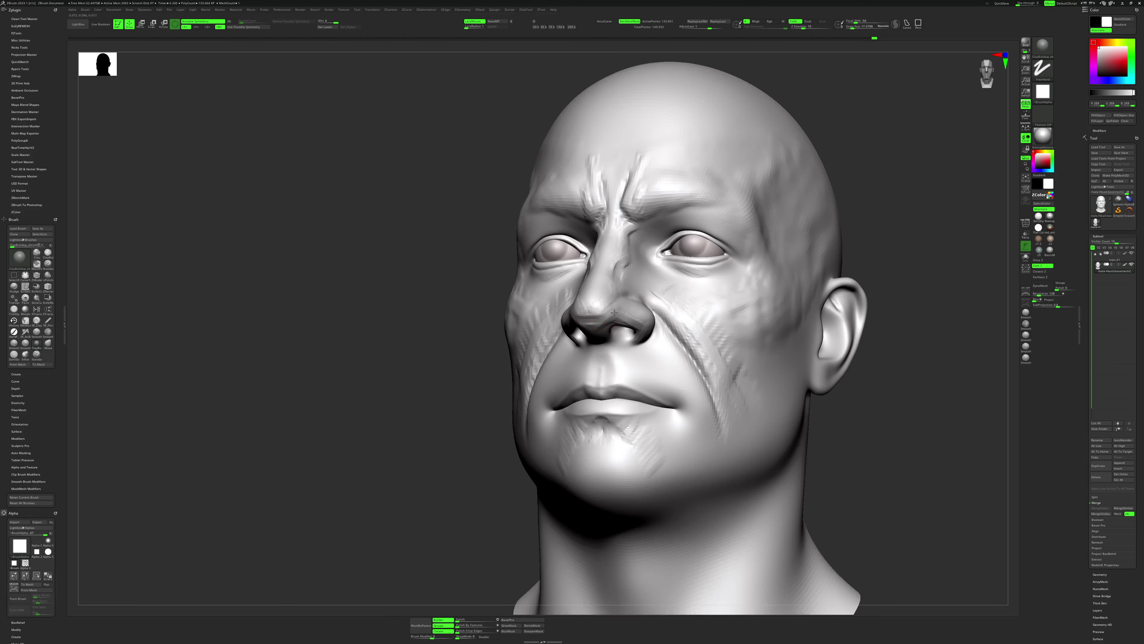
left_click_drag(645, 333, 645, 331)
key("shift+d")
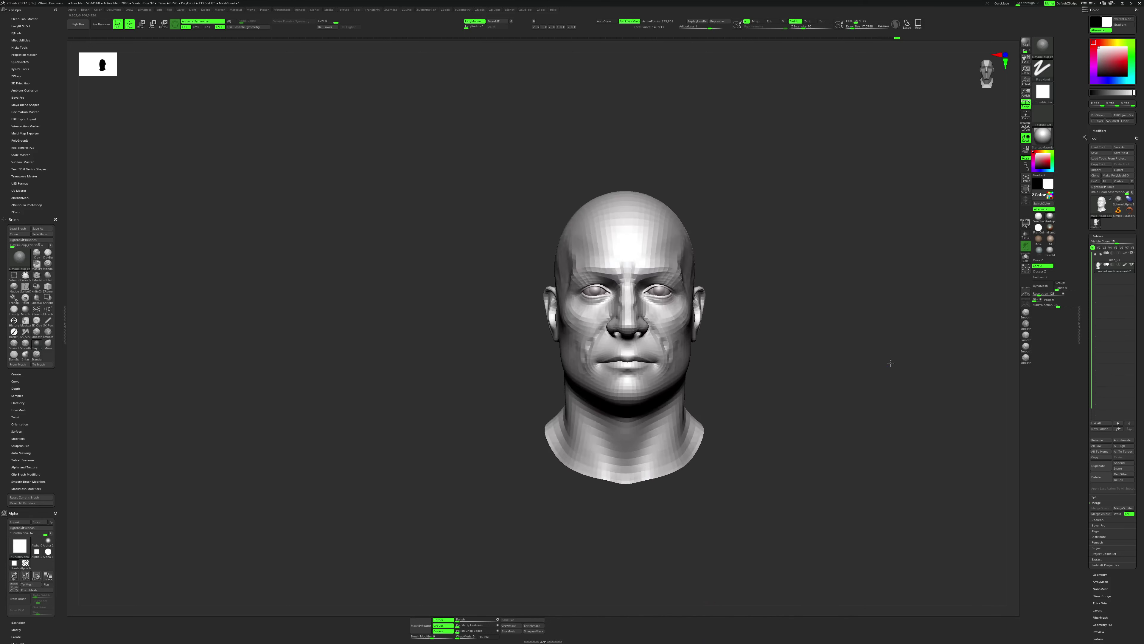
key("f")
key("d")
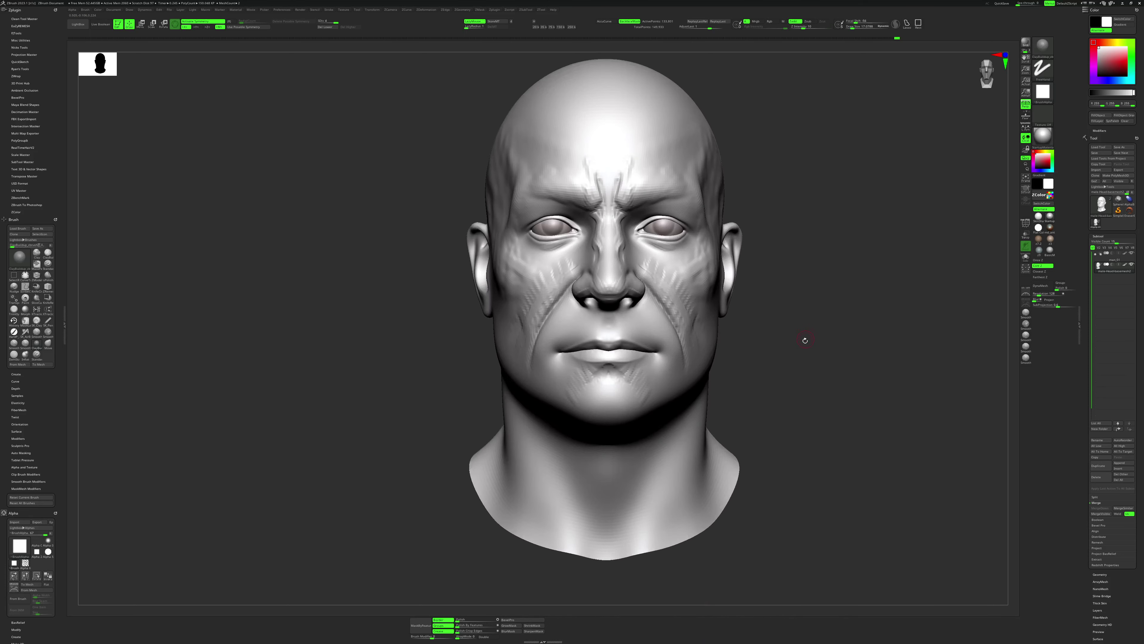
key("shift+d")
key("d")
key("shift+d")
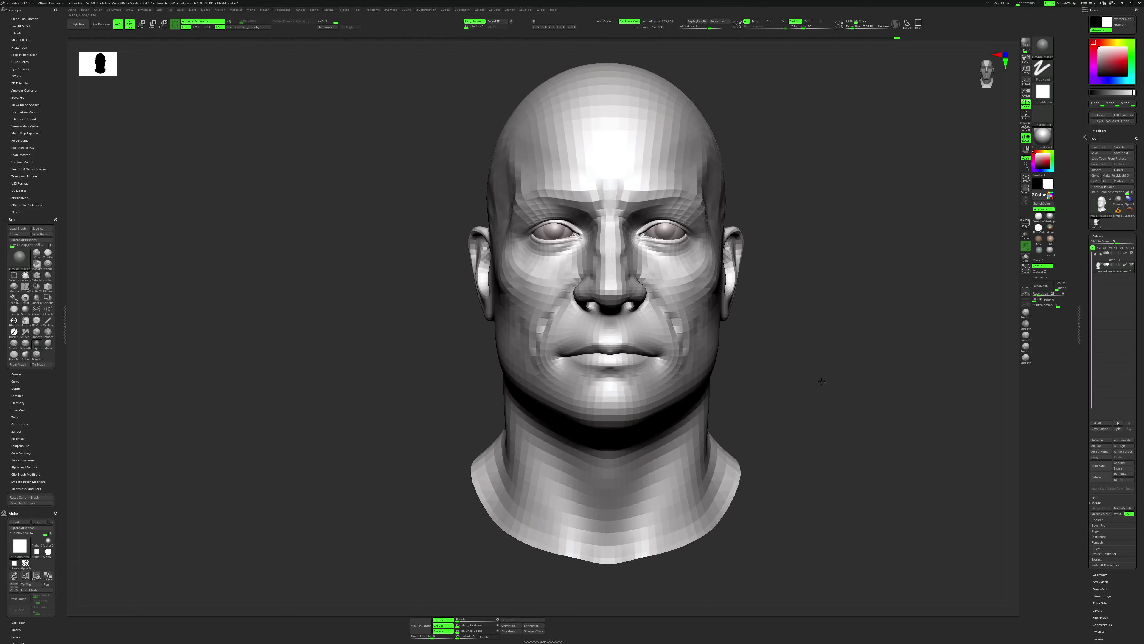
key("d")
left_click_drag(785, 371, 765, 368)
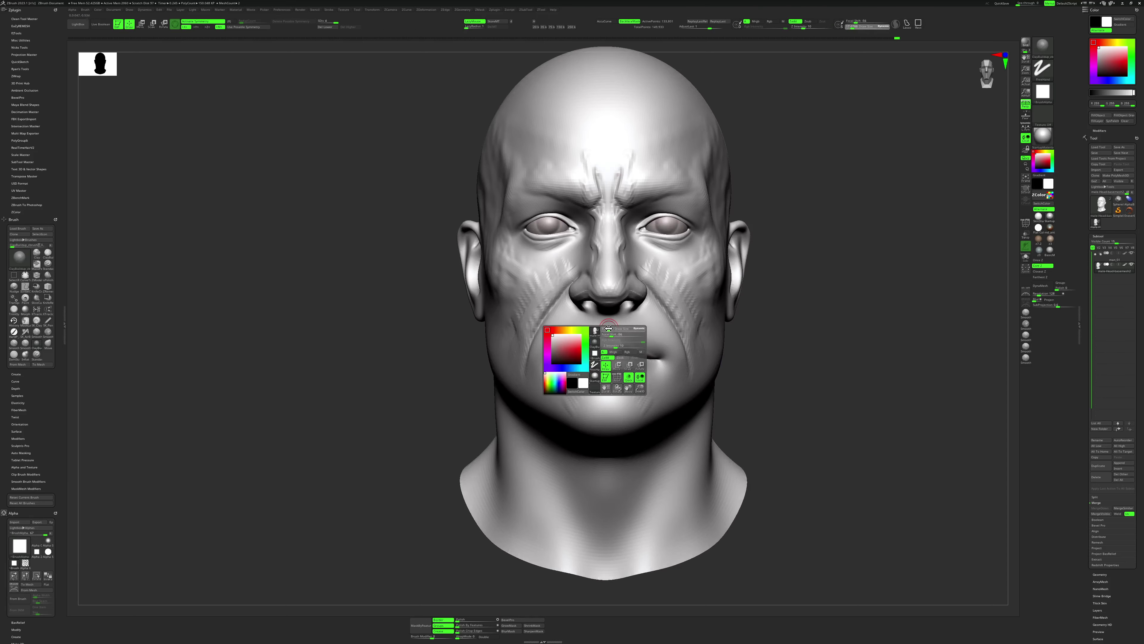
Cycle through DamStandard, ClayBuildup and Standard brushes, then hide the head below the mouth.
key("b")
key("d")
key("s")
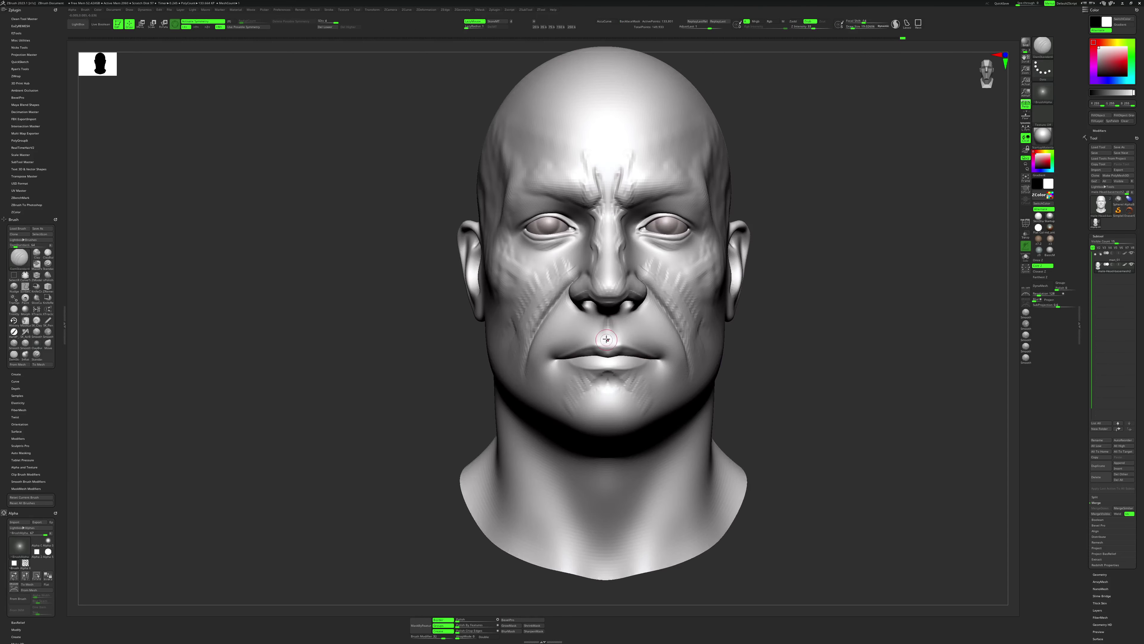
key("b")
key("c")
key("b")
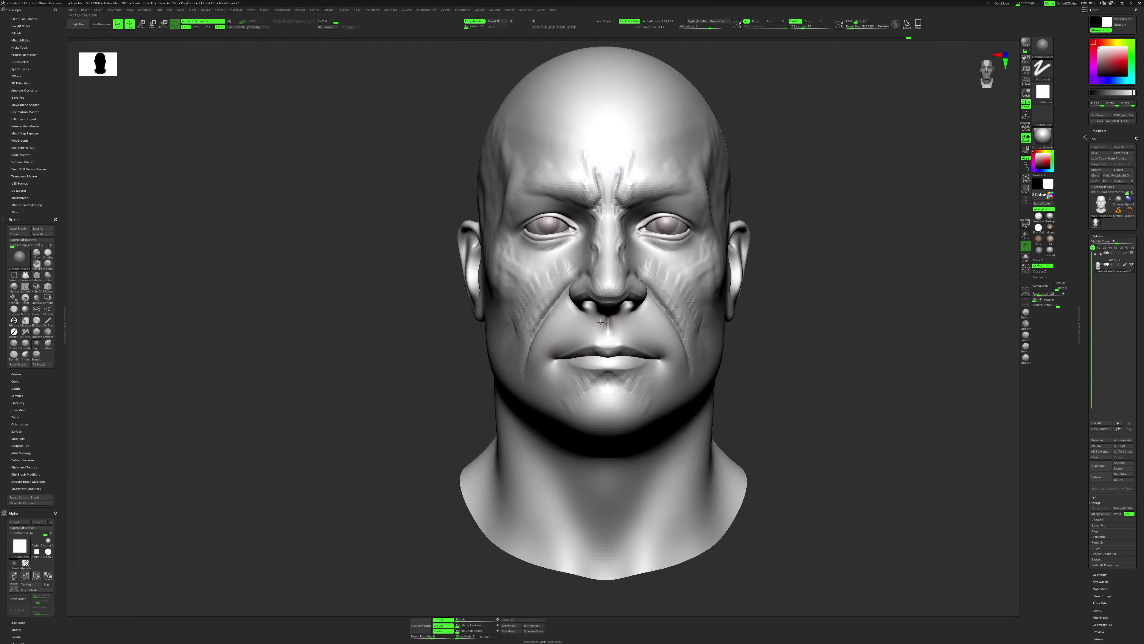
key("b")
key("s")
key("t")
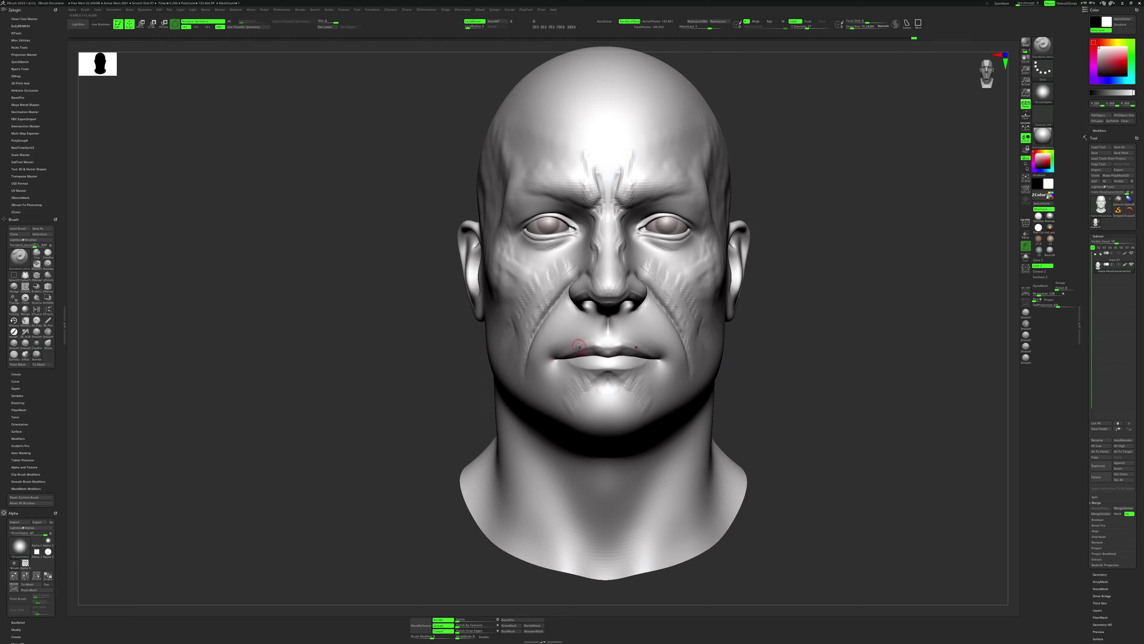
left_click(617, 354, "ctrl+shift")
key("b")
key("c")
key("b")
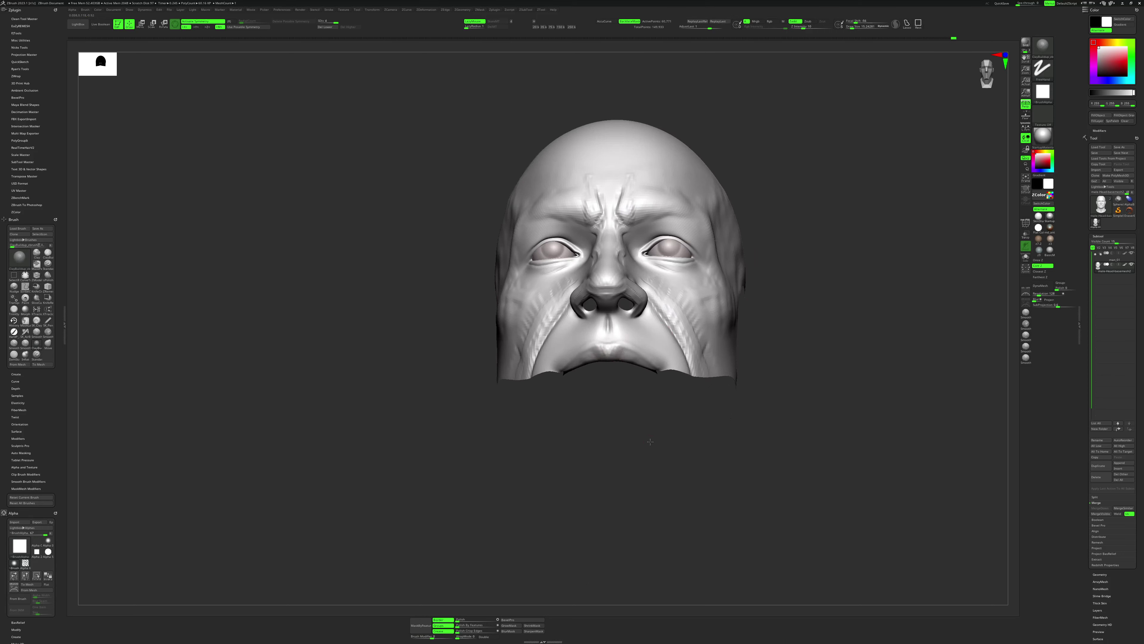
Unhide the lower head and neck, then carve a brow crease at Draw Size 25.5.
left_click_drag(622, 397, 741, 366)
left_click(794, 343, "ctrl+shift")
left_click_drag(817, 311, 795, 344, "alt")
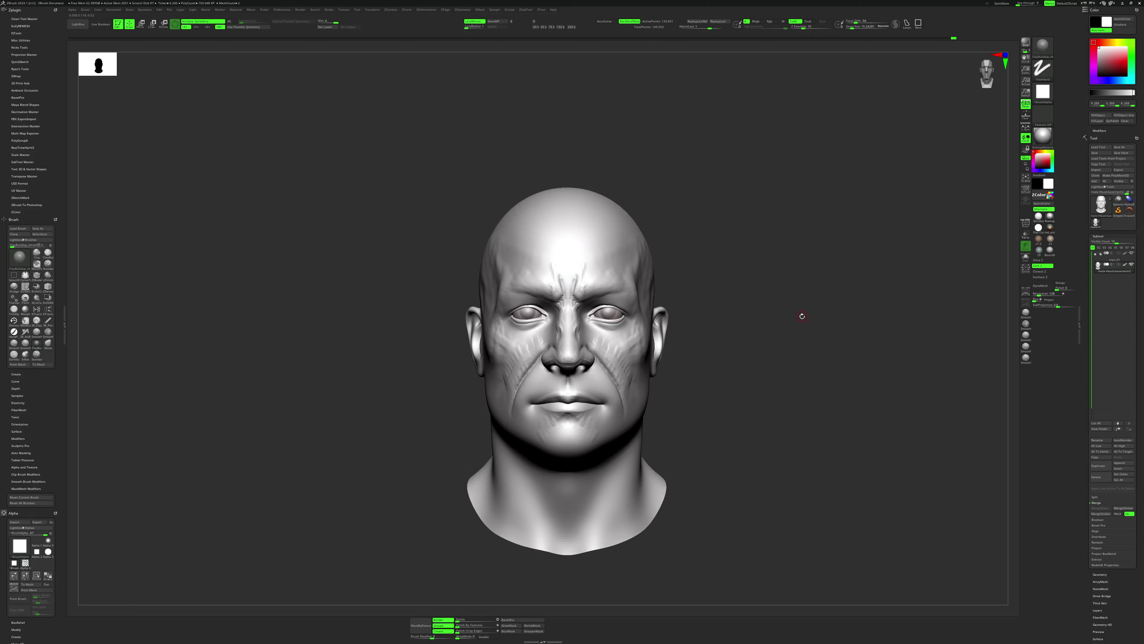
left_click_drag(811, 253, 780, 337)
key("space")
left_click_drag(617, 280, 656, 275)
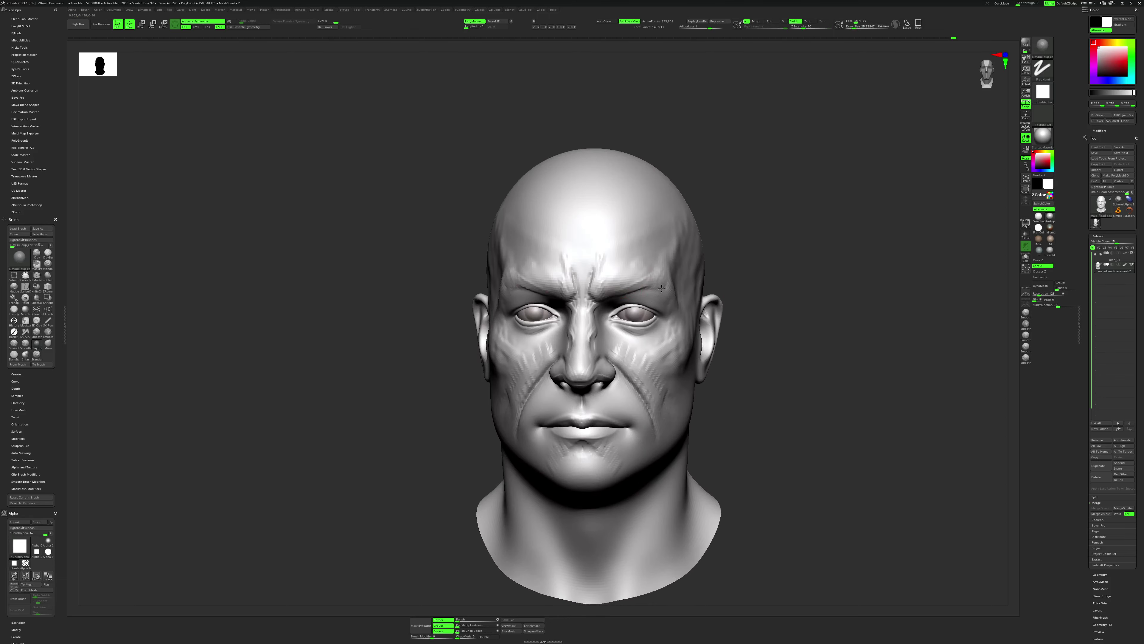
right_click_drag(661, 280, 676, 276)
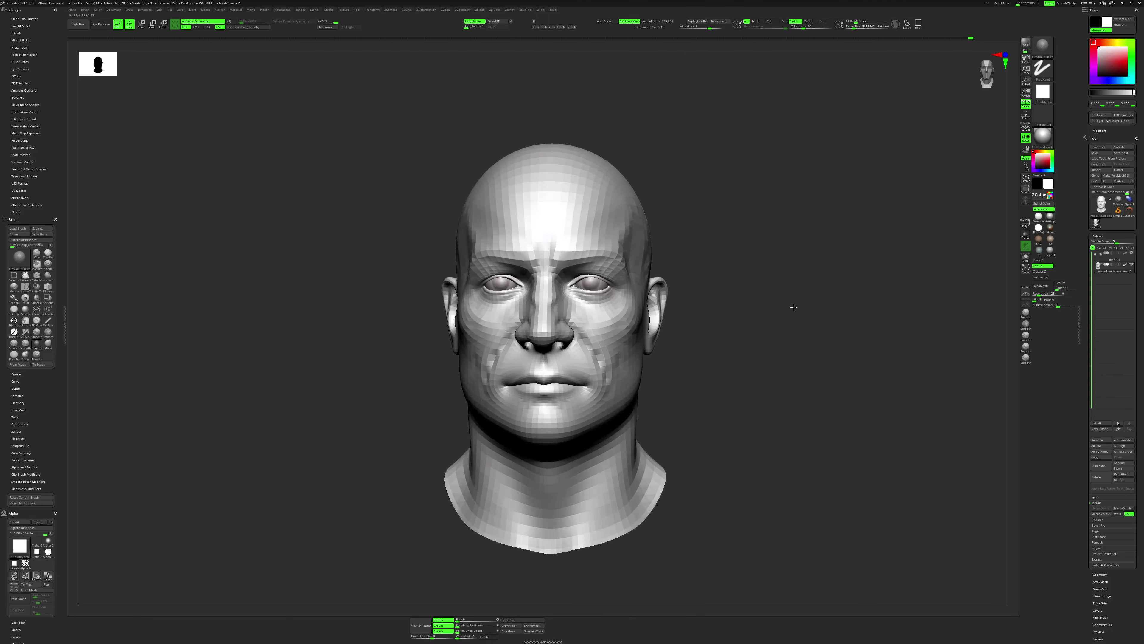
Sculpt further cheek scar strokes at a Draw Size of about 30.
key("space")
left_click_drag(613, 325, 622, 328)
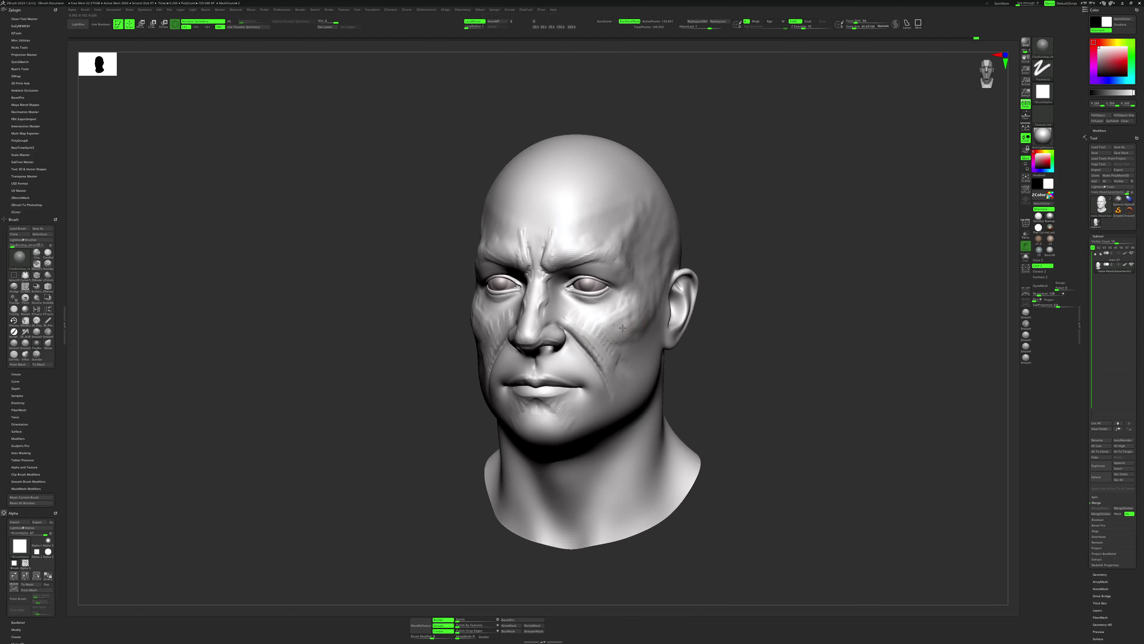
right_click_drag(639, 321, 751, 272)
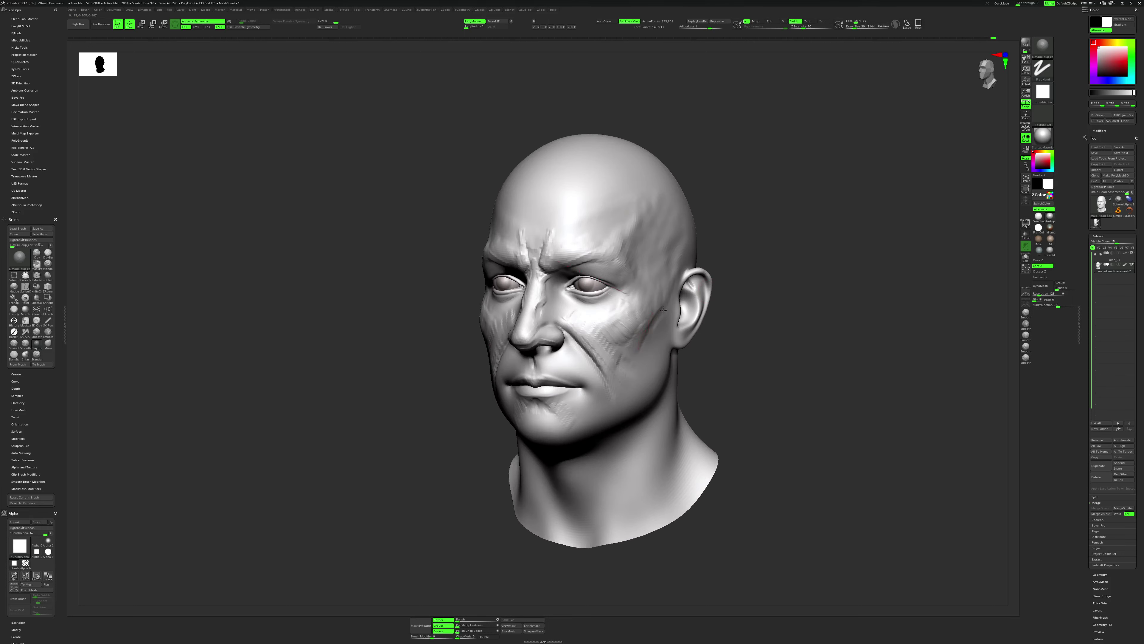
left_click_drag(643, 343, 653, 316)
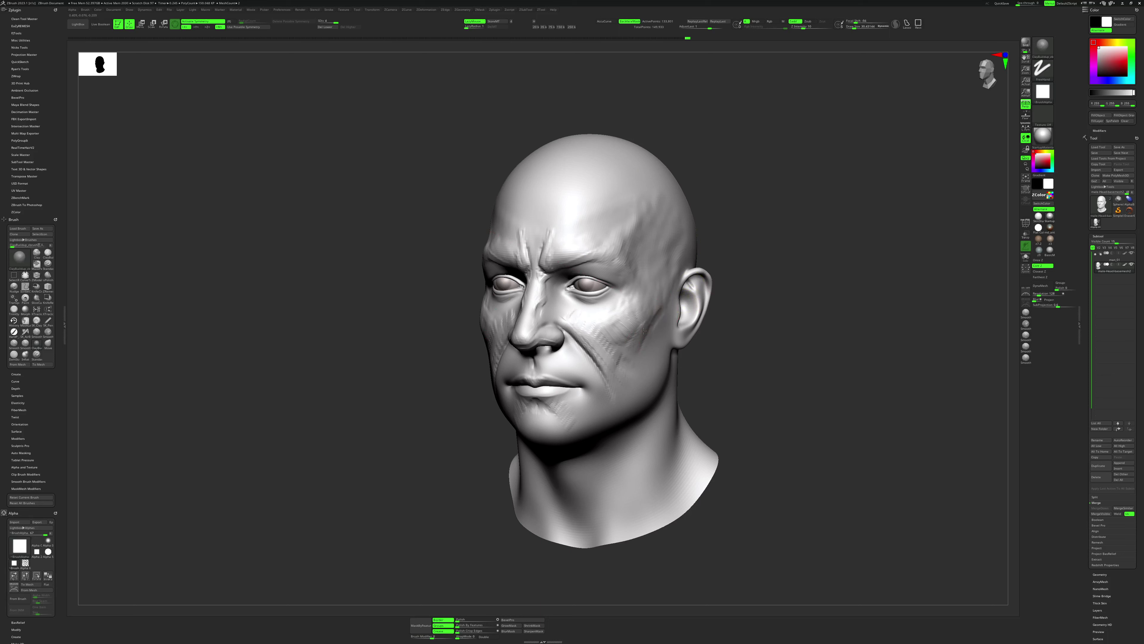
right_click_drag(669, 336, 674, 321)
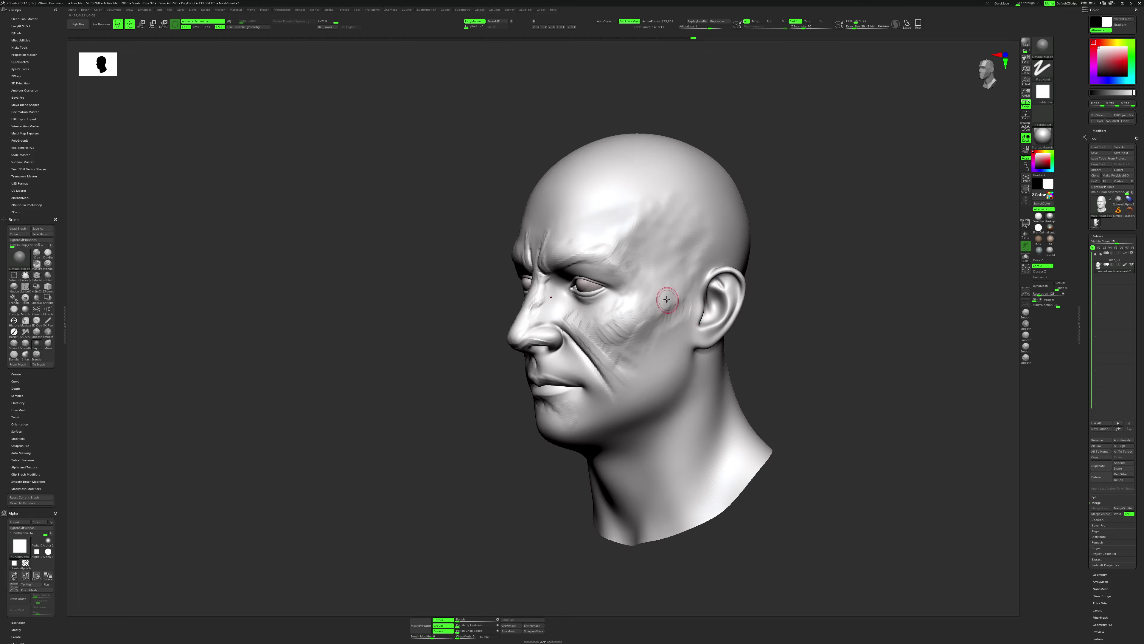
right_click_drag(693, 281, 650, 318)
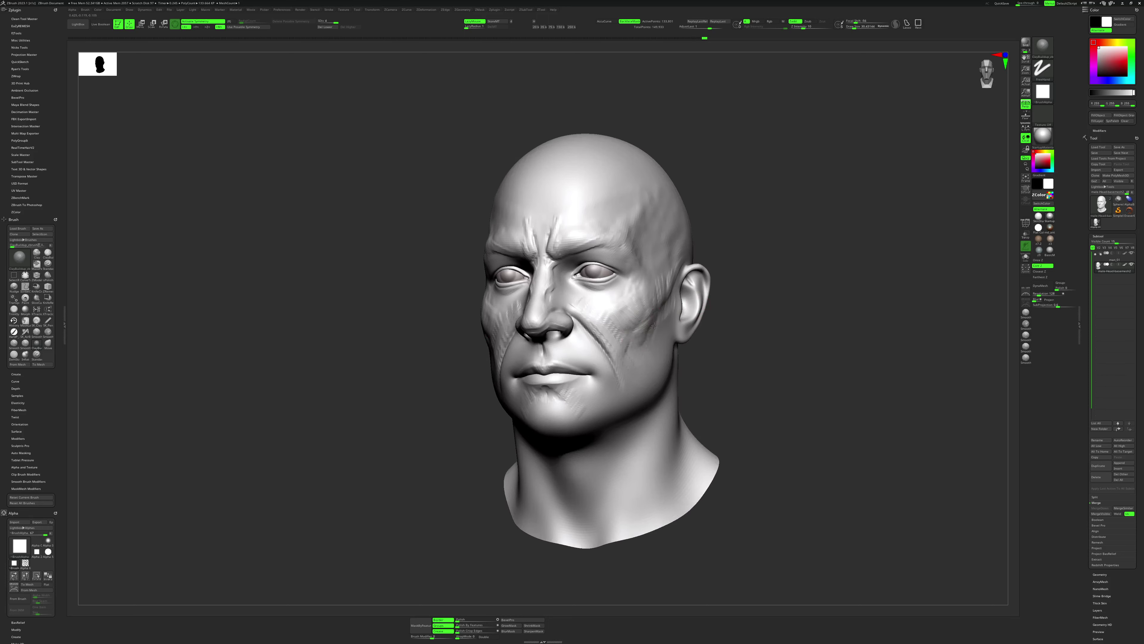
right_click_drag(744, 341, 714, 325)
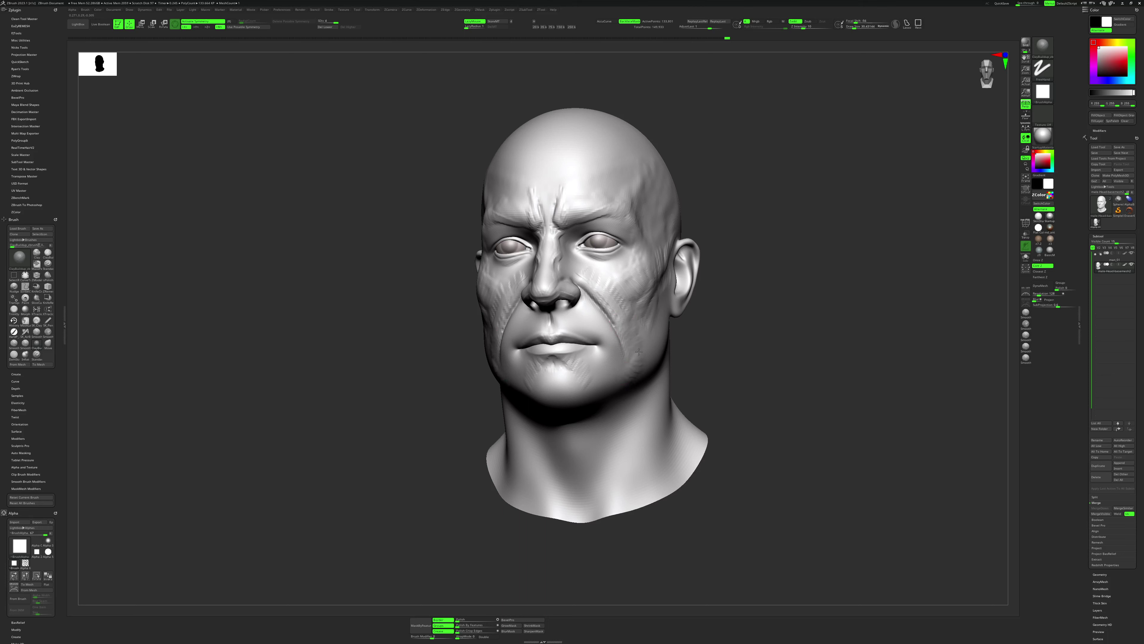
left_click_drag(639, 352, 637, 315)
right_click_drag(719, 341, 586, 341)
Lower Draw Size to 23.25 and deepen the fold beside the right mouth corner.
key("space")
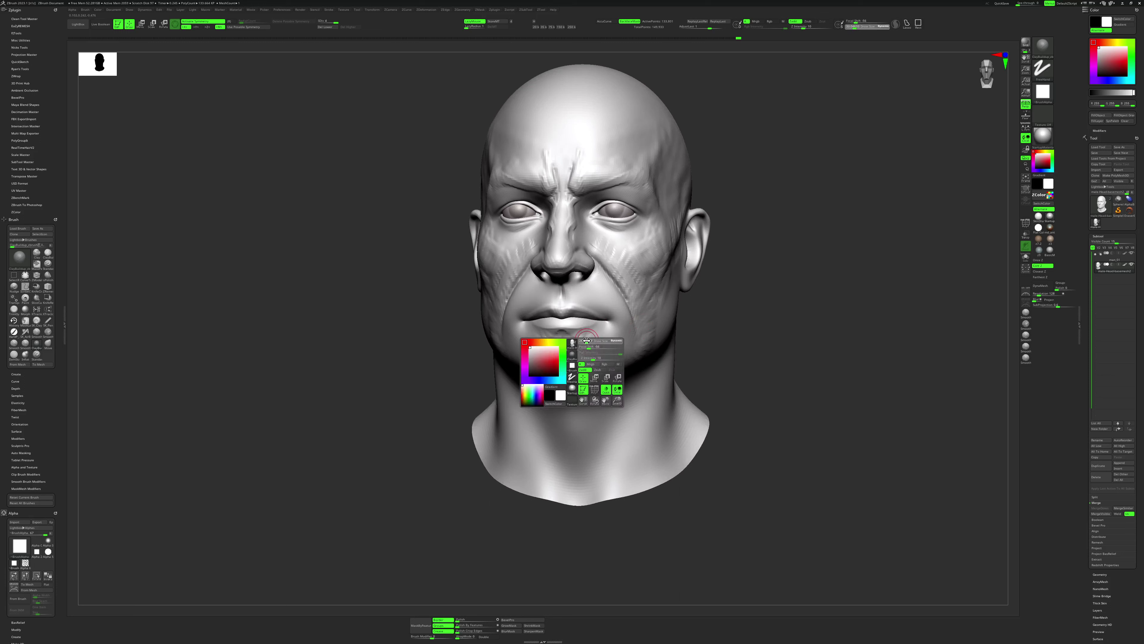
left_click_drag(586, 340, 581, 341)
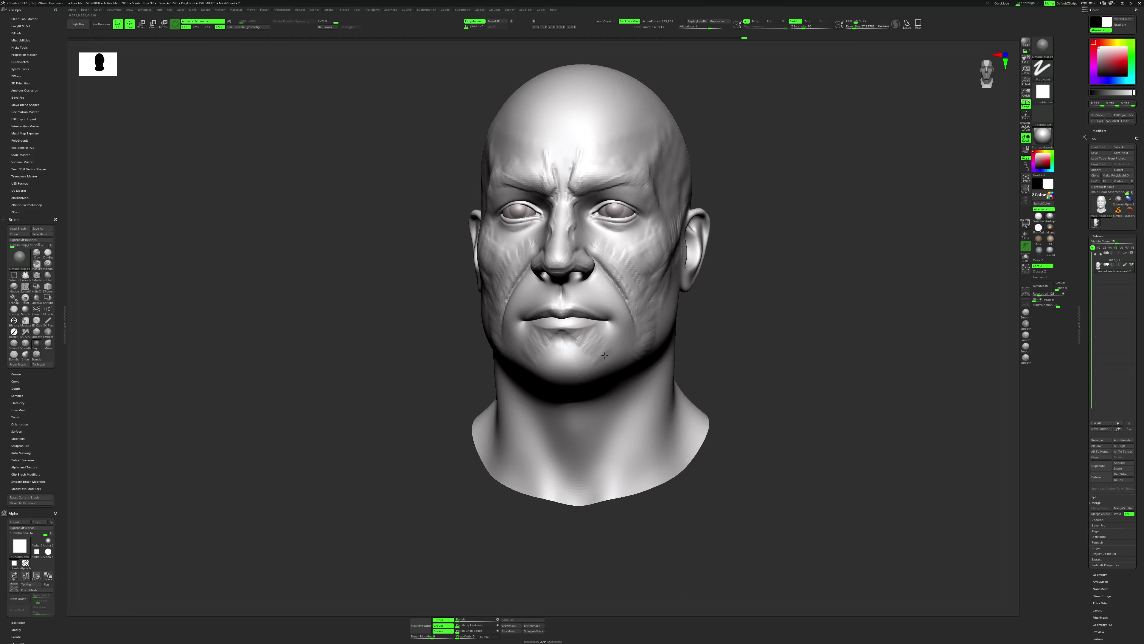
key("space")
right_click_drag(614, 352, 635, 305)
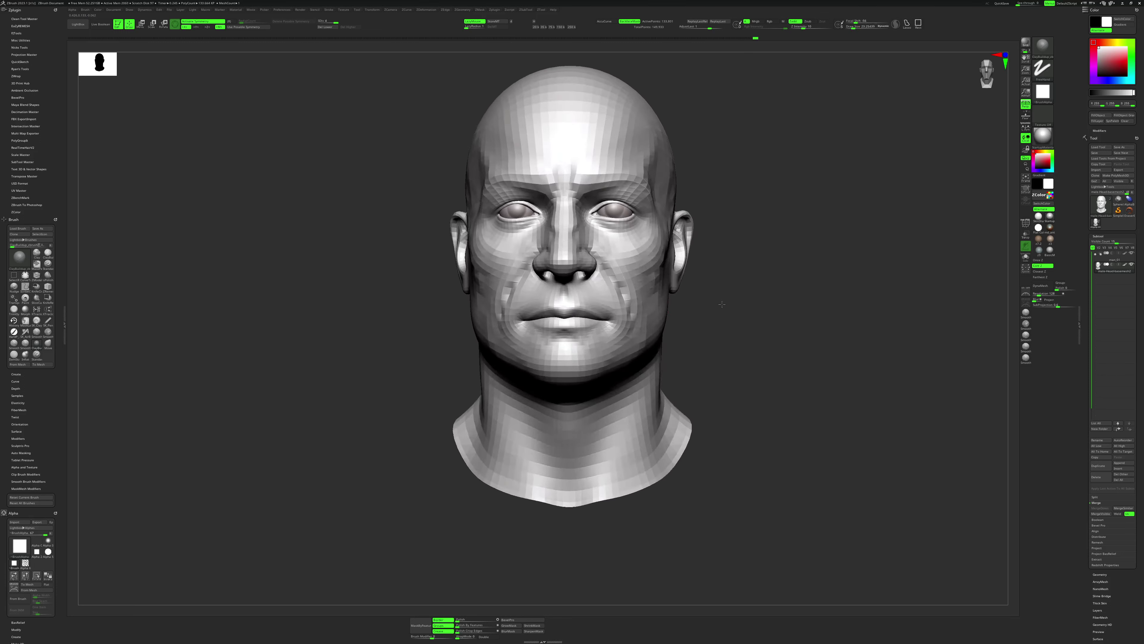
key("space")
left_click_drag(624, 327, 605, 328)
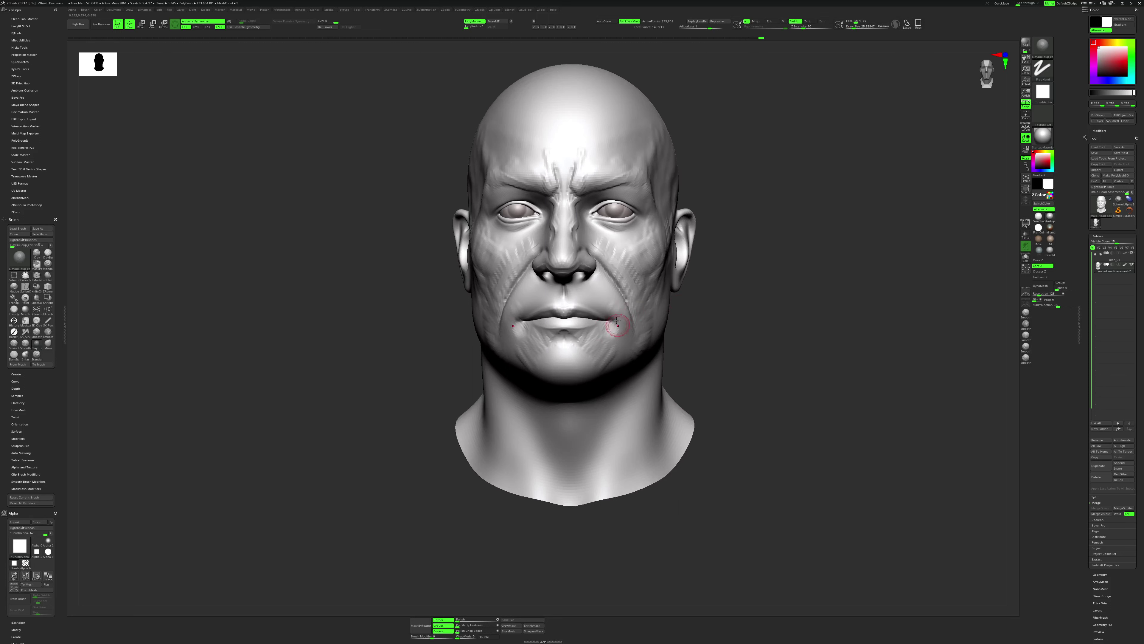
left_click_drag(617, 320, 609, 312)
left_click_drag(622, 312, 605, 288)
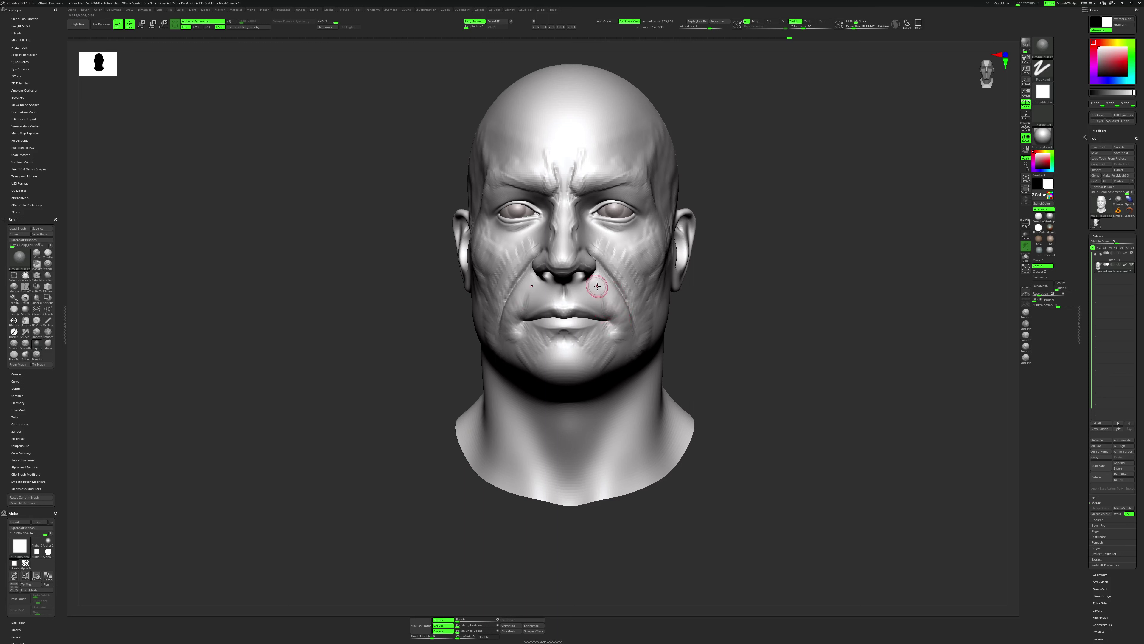
Inspect the head's left side, stepping down to low subdivision and back up.
left_click_drag(706, 316, 599, 315)
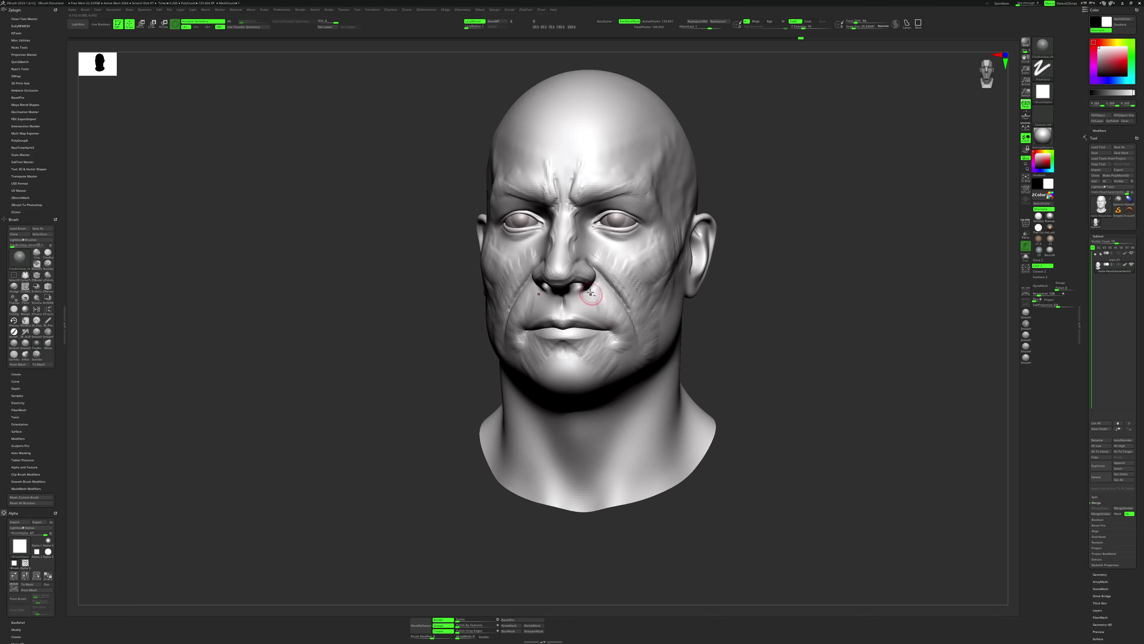
key("ctrl")
mouse_move(628, 343)
right_mouse_down()
mouse_move(664, 341)
mouse_move(582, 336)
right_mouse_up()
key("shift+d")
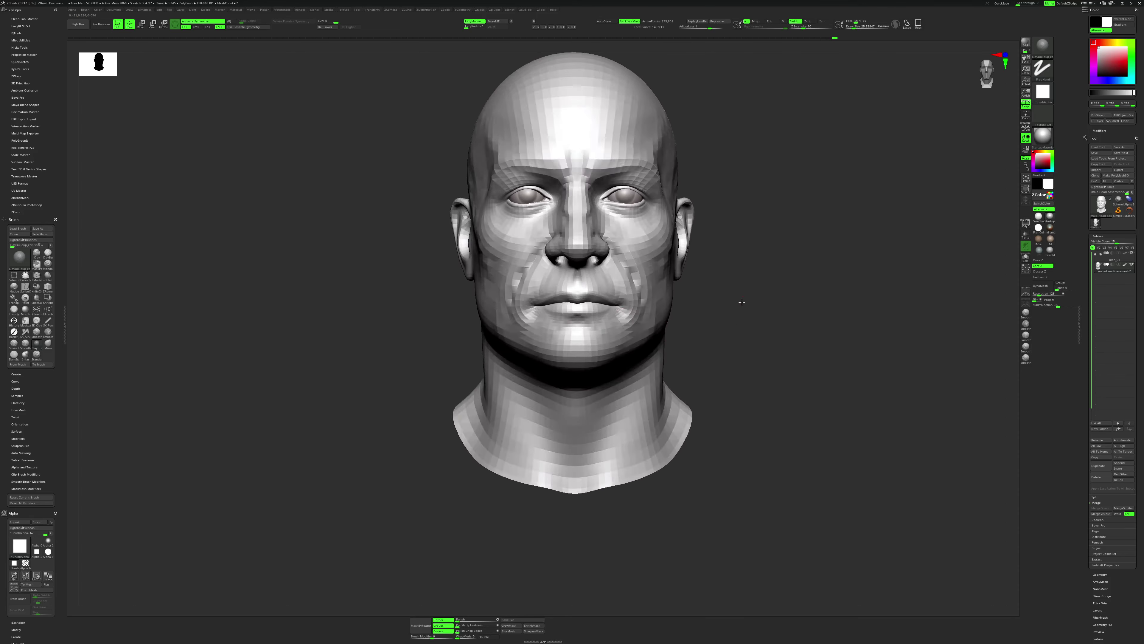
right_click_drag(742, 302, 744, 352, "alt")
key("d")
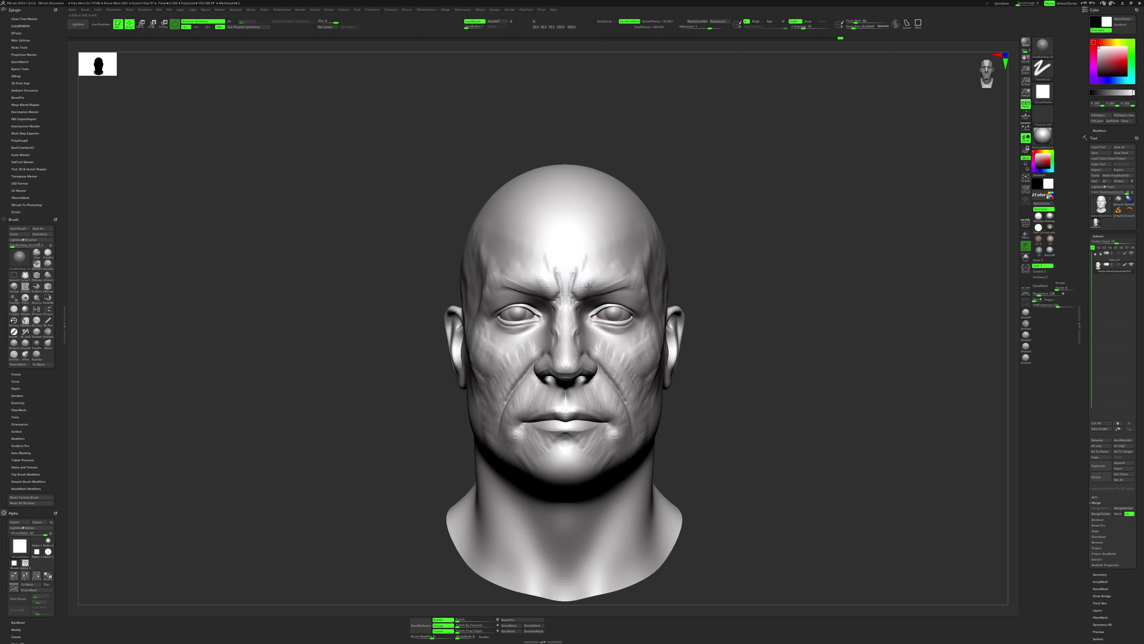
Carve mirrored scar grooves up the forehead with DamStandard, then return to ClayBuildup.
key("b")
key("d")
key("s")
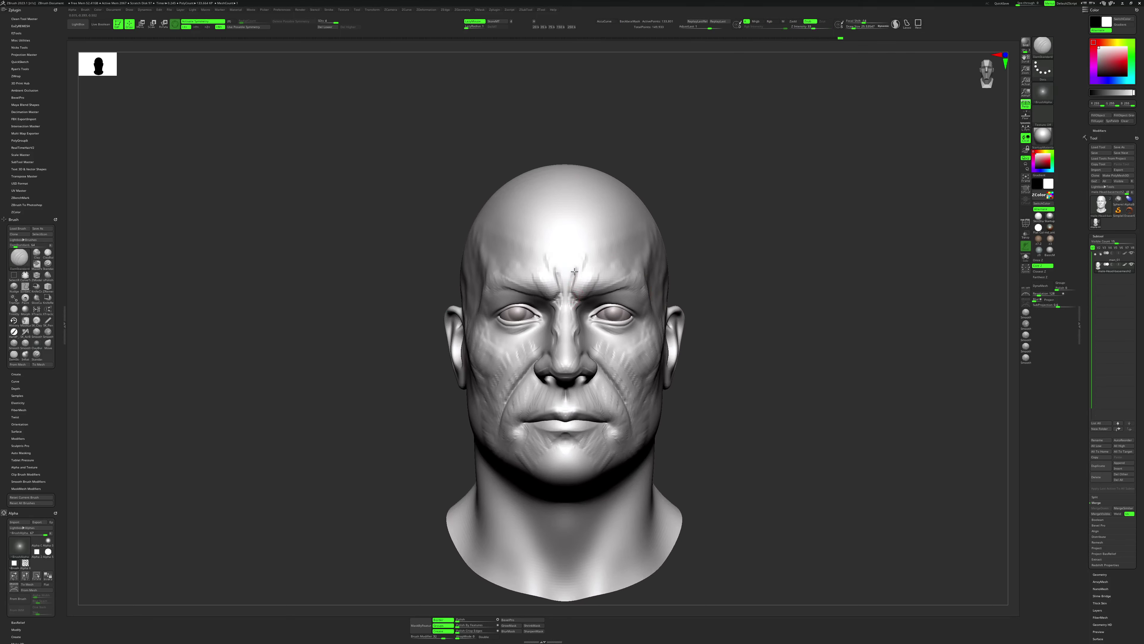
left_click_drag(574, 271, 595, 211)
key("b")
key("c")
key("b")
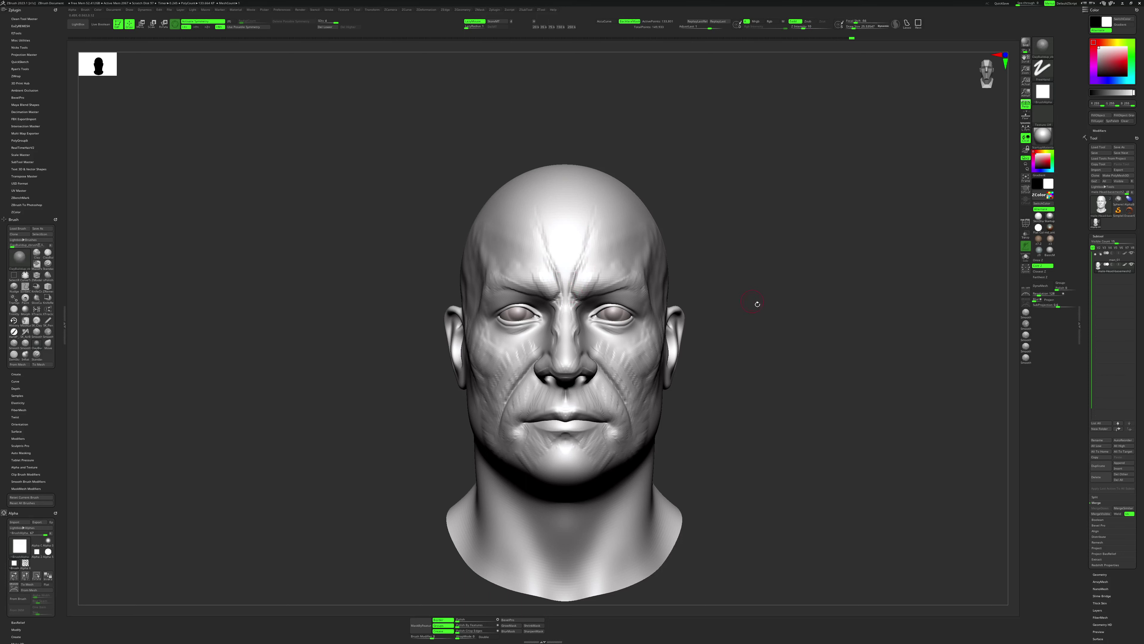
right_click_drag(757, 303, 758, 308, "alt")
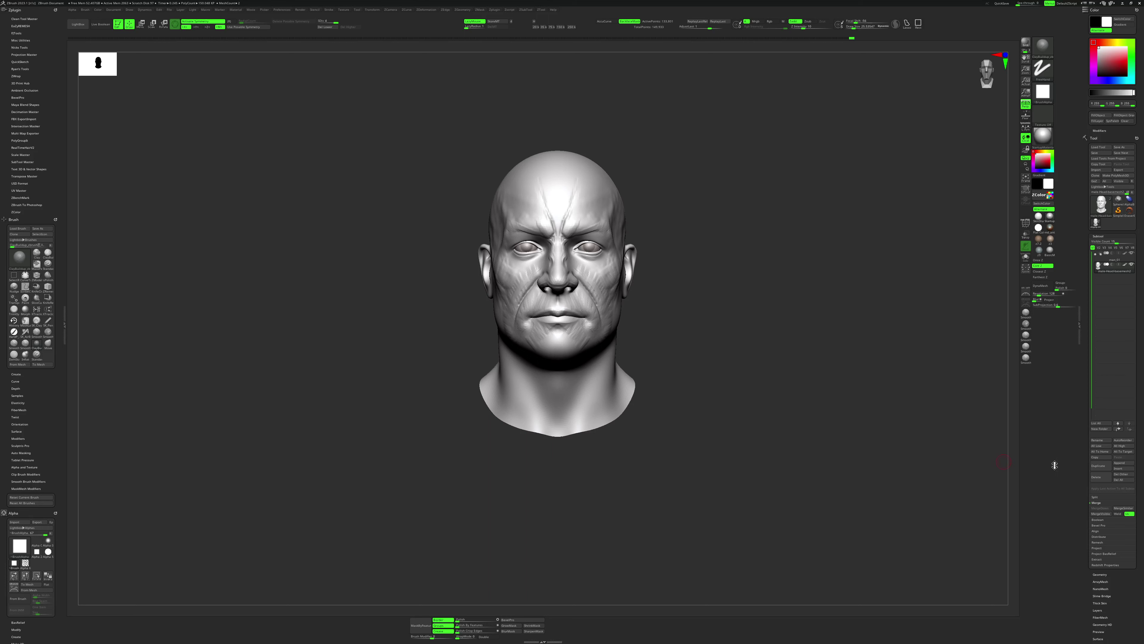
Append a sphere to the model and position it with symmetry off.
left_click(1121, 463)
left_click(959, 496)
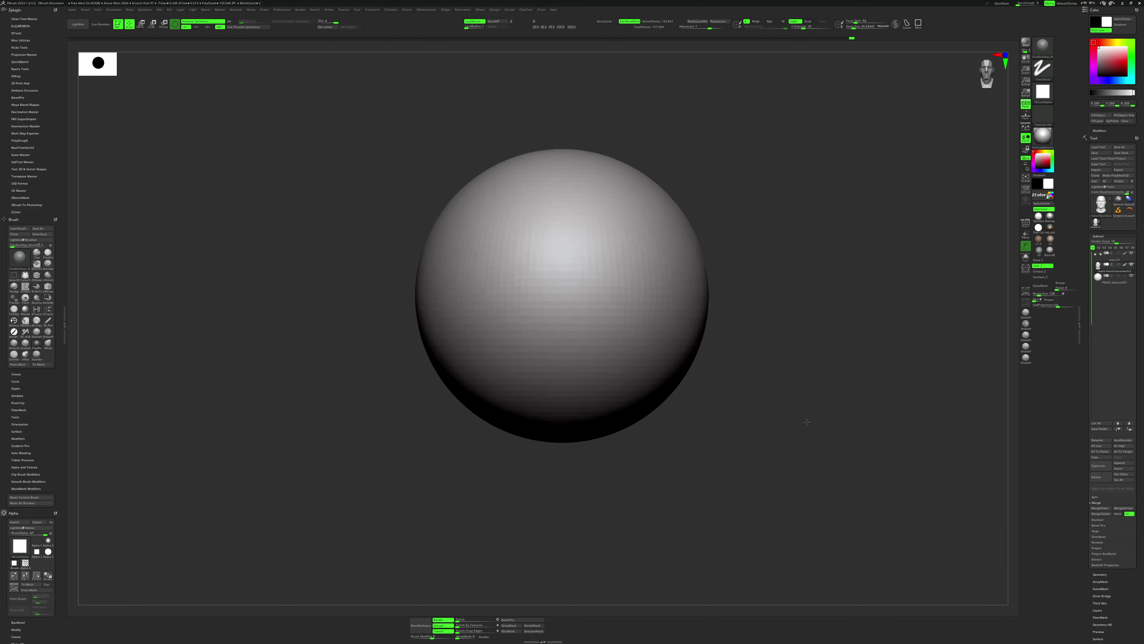
key("x")
key("w")
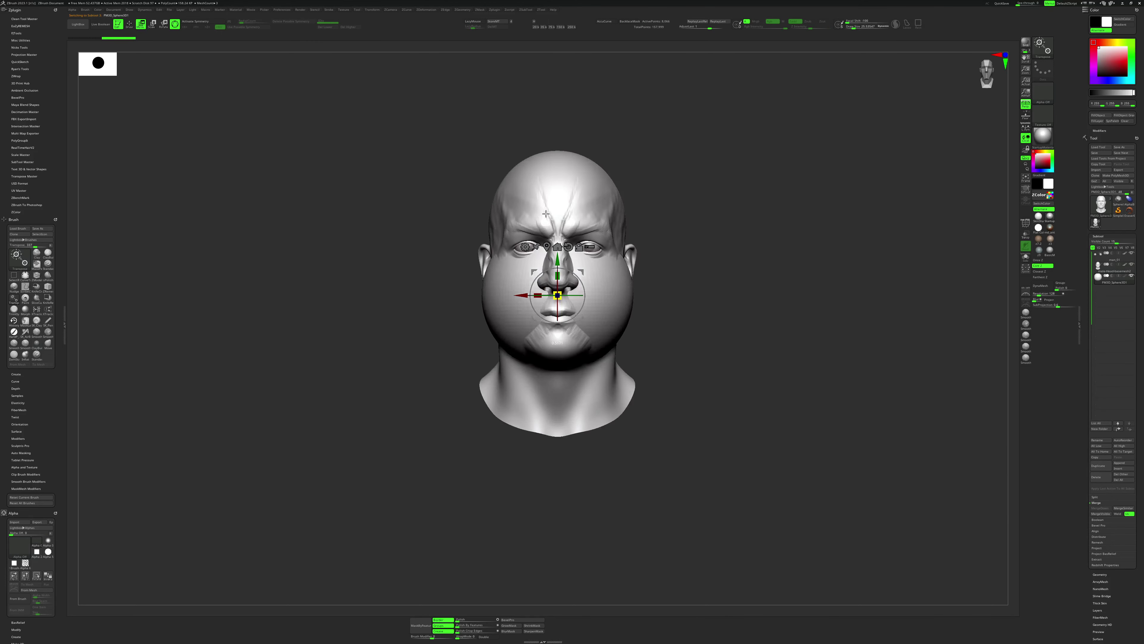
key("q")
Enlarge the brush to 73.10 and turn X symmetry back on.
mouse_move(774, 311)
left_mouse_down()
mouse_move(712, 316)
mouse_move(722, 317)
left_mouse_up()
key("d")
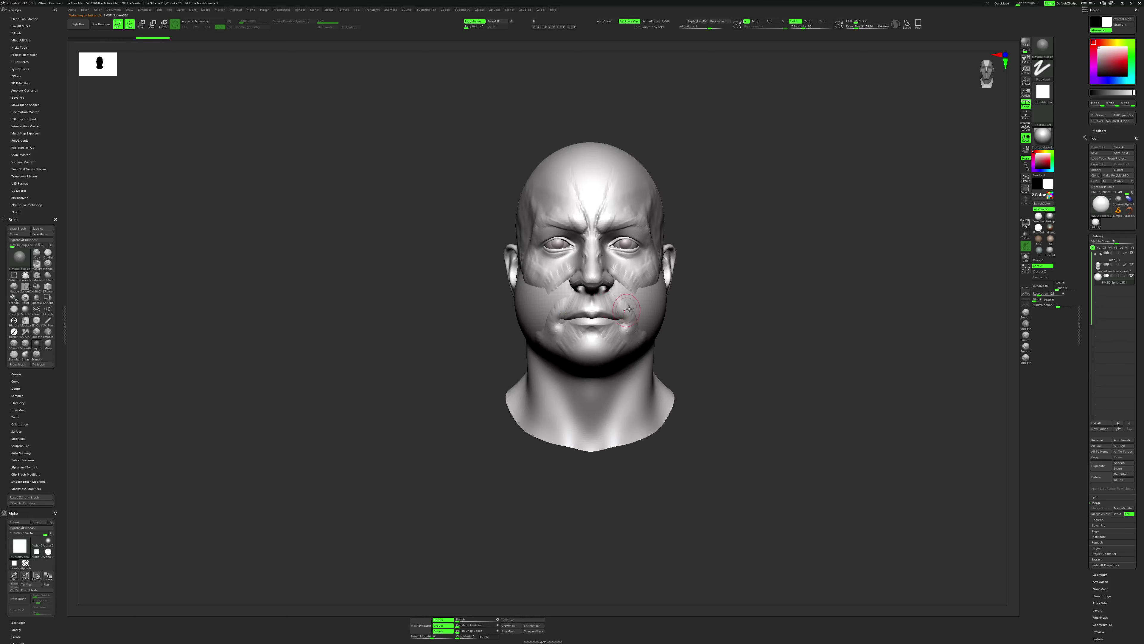
key("bracketright")
key("x")
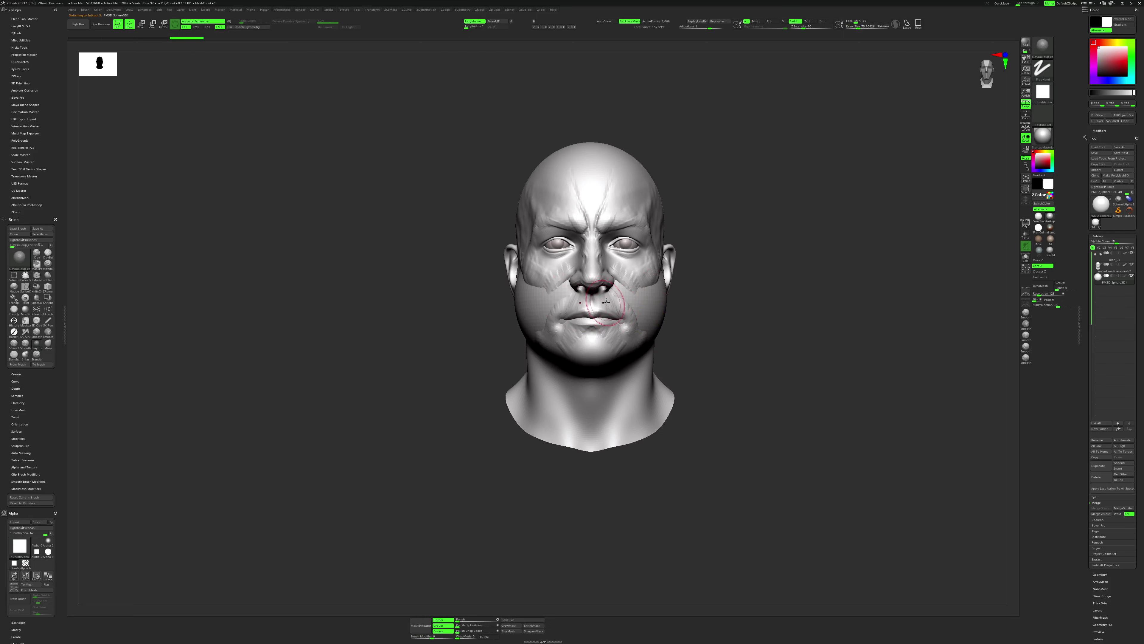
key("ctrl+z")
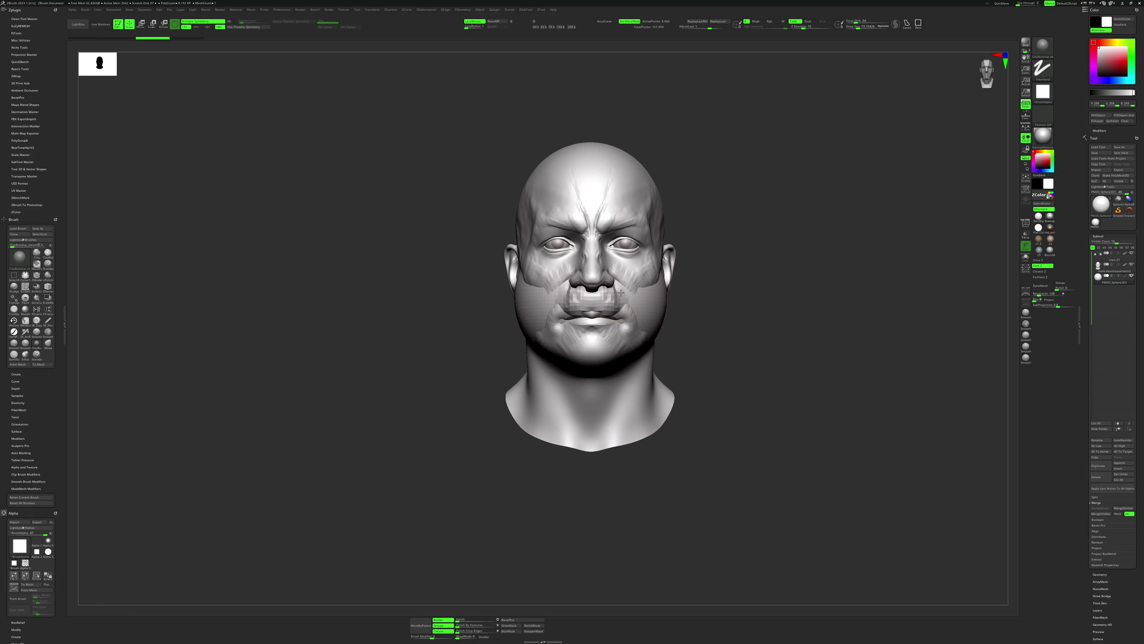
right_click_drag(627, 314, 608, 324)
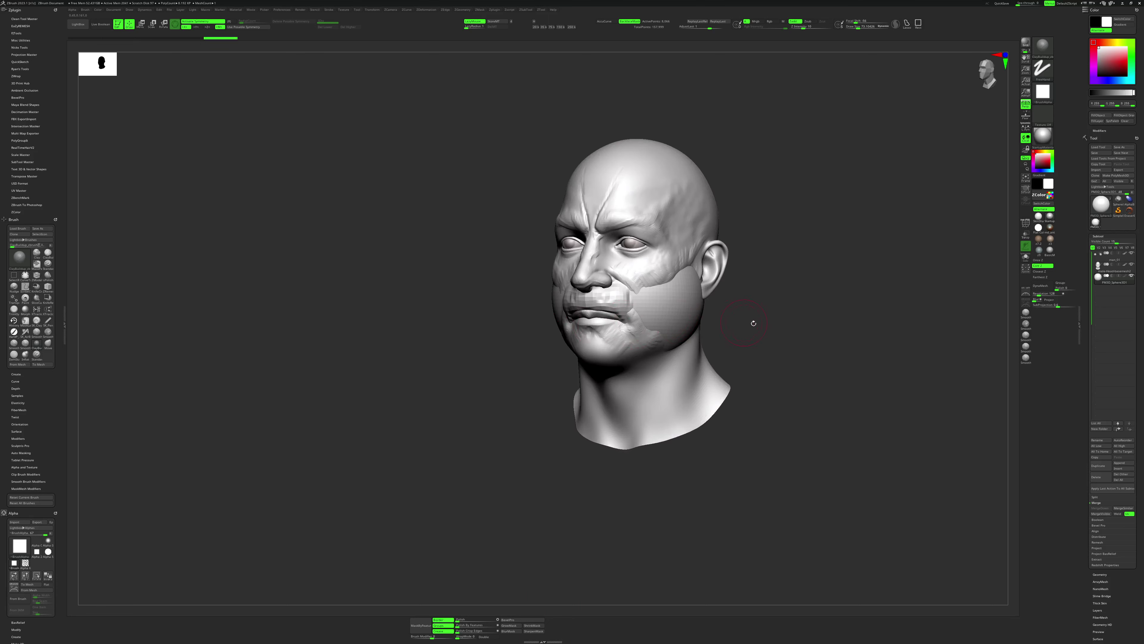
right_click_drag(753, 322, 645, 292)
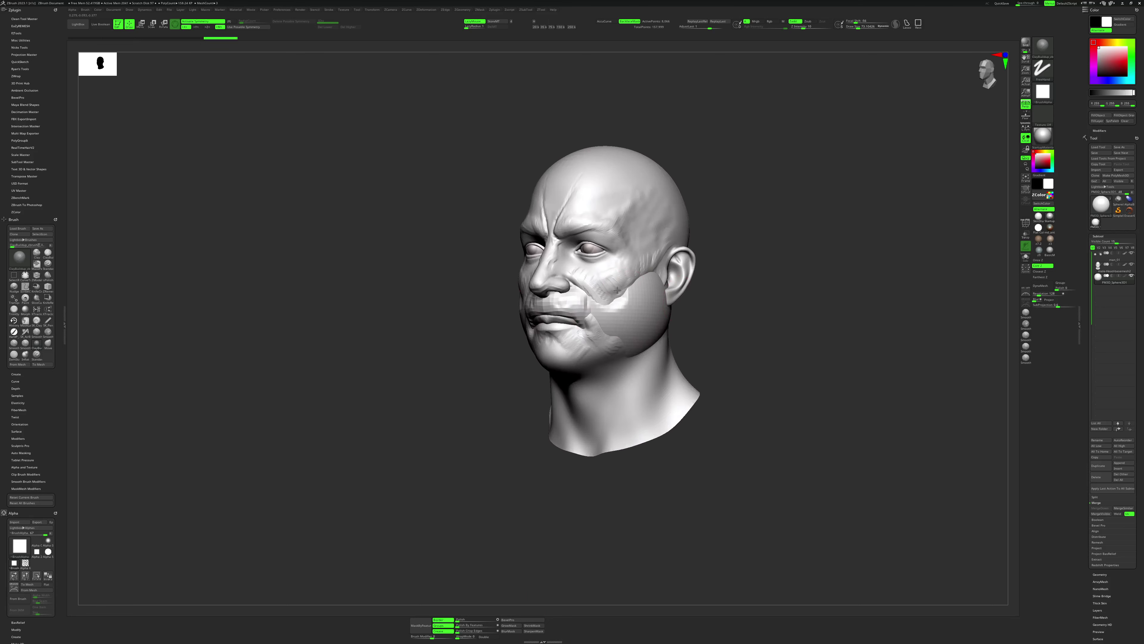
Redo with Ctrl+Shift+Z until the latest sculpt detail returns.
key("ctrl+shift+z")
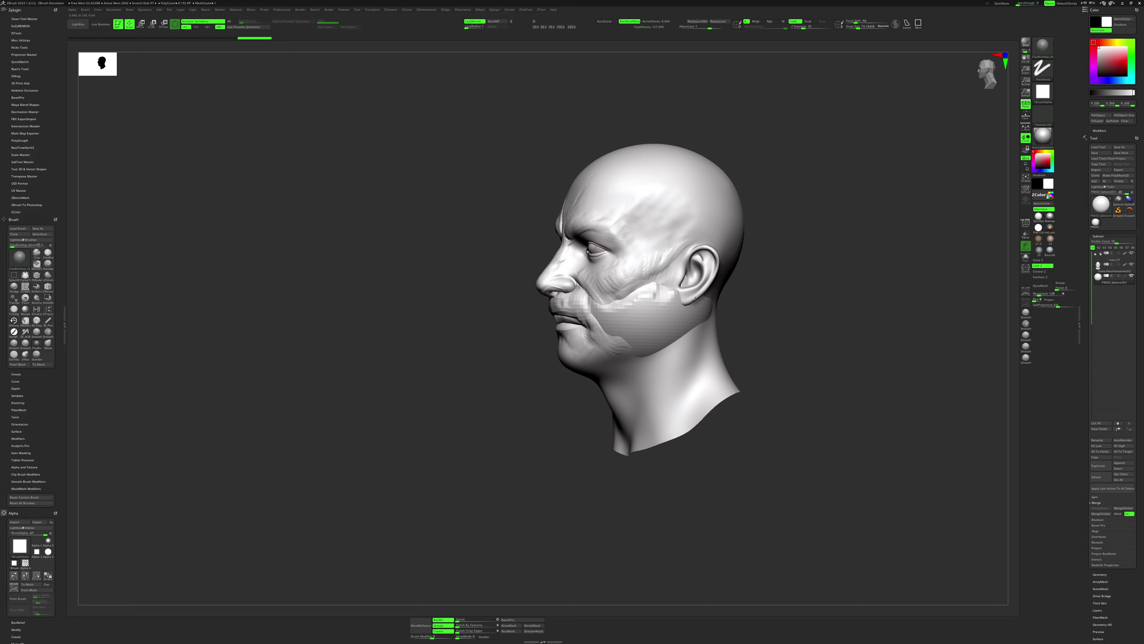
key("ctrl+shift+z")
key("ctrl+shift+z")
key("ctrl+shift+z")
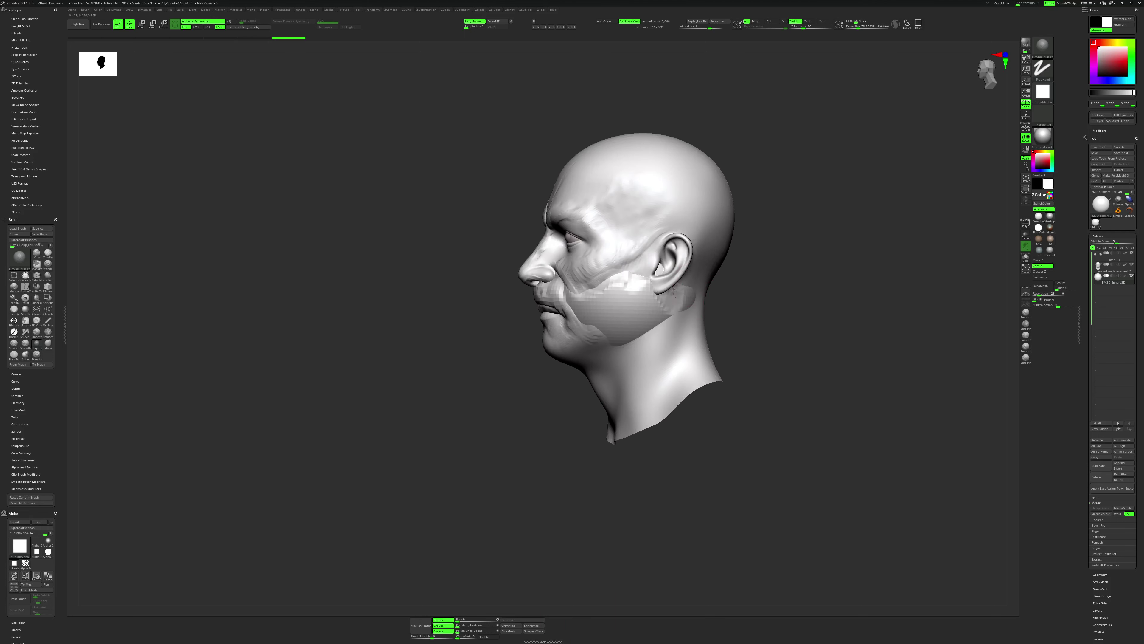
key("ctrl+shift+z")
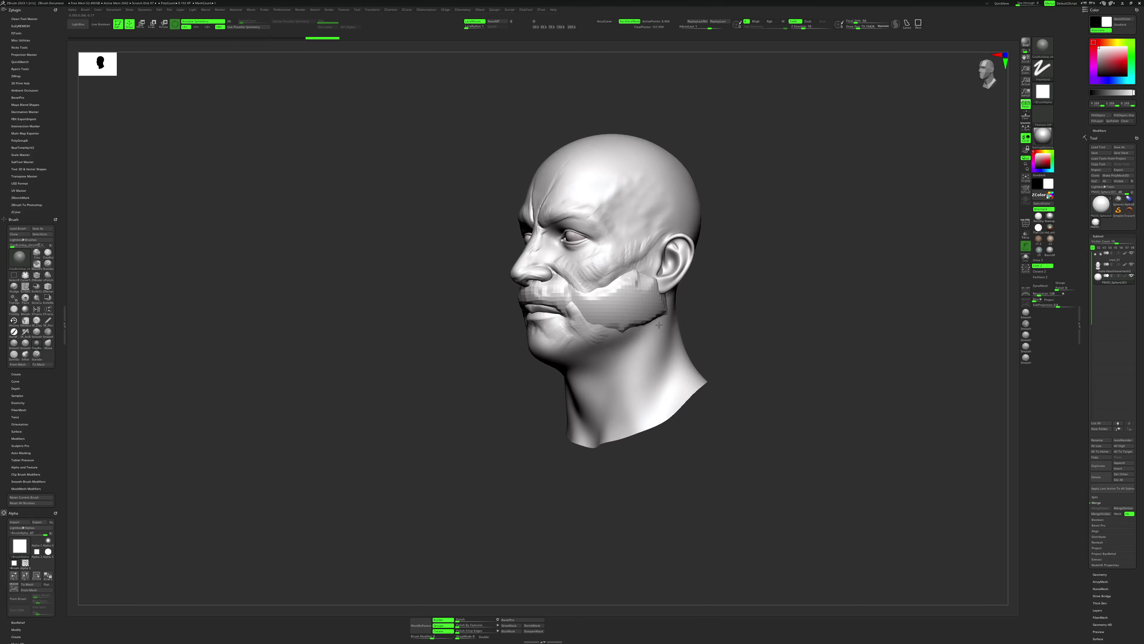
key("ctrl+shift+z")
Set the brush to about 73 and solo the sphere subtool.
key("space")
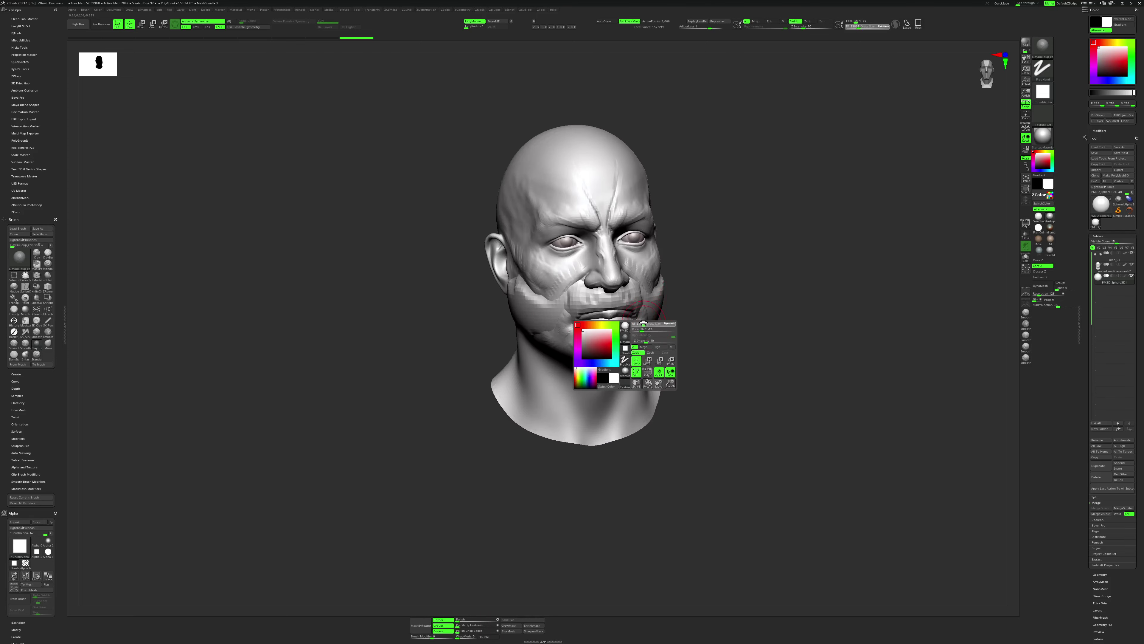
left_click_drag(643, 323, 644, 320)
key("ctrl+shift+z")
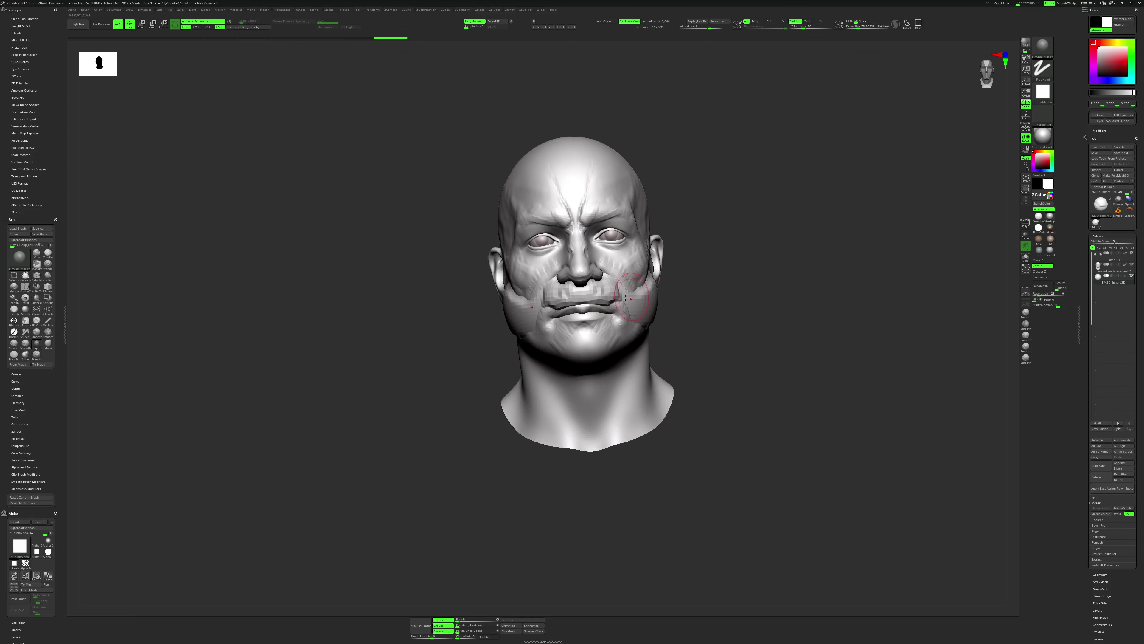
key("ctrl+shift+z")
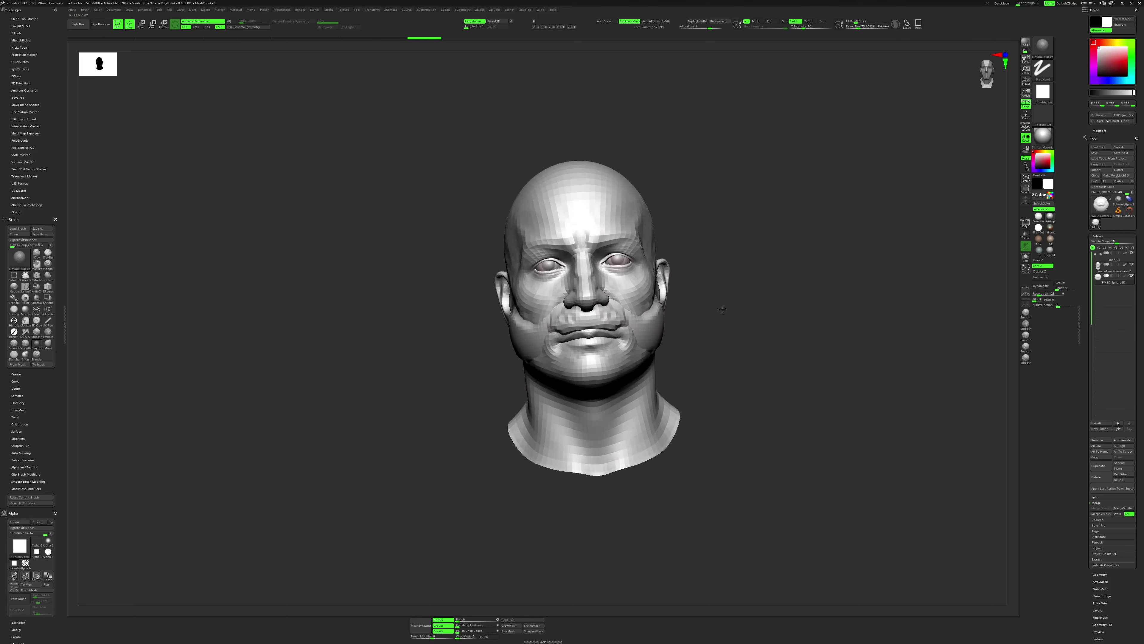
mouse_move(800, 321)
left_mouse_down()
mouse_move(904, 268)
mouse_move(837, 320)
left_mouse_up()
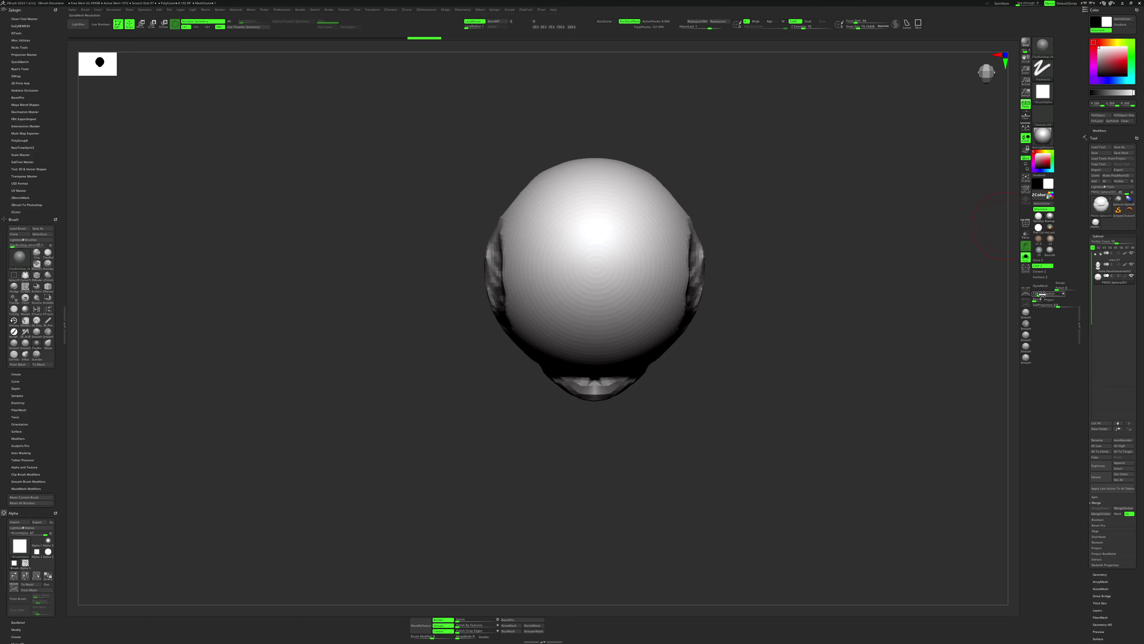
DynaMesh the sphere at resolution 288 and cut away its top with SelectRect.
left_click_drag(1038, 294, 1044, 293)
left_click(1041, 285)
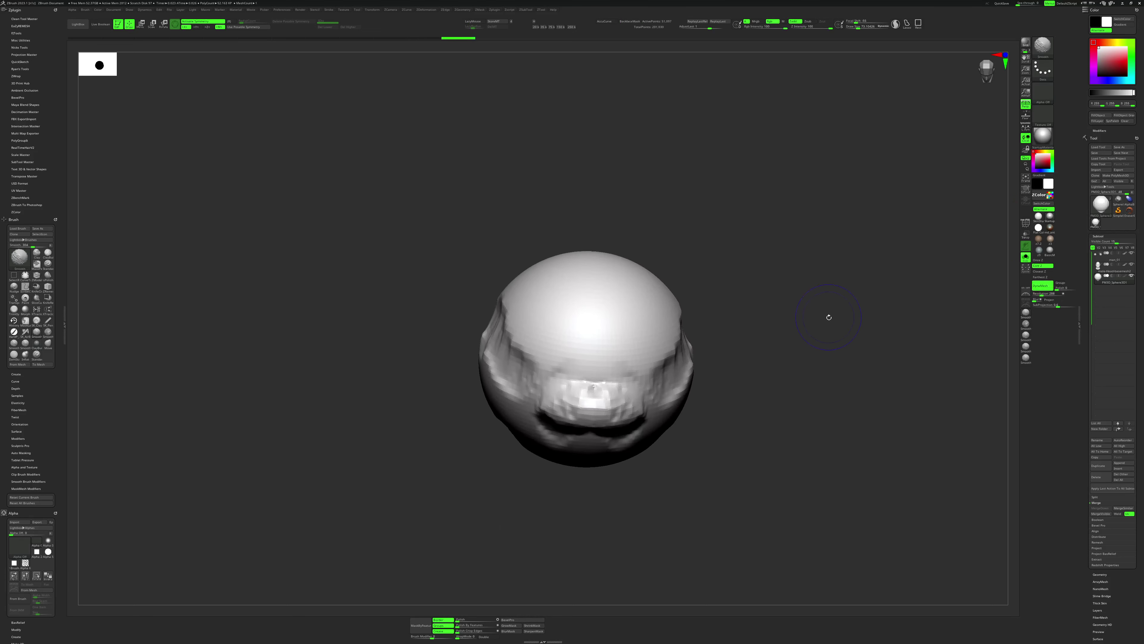
left_click_drag(827, 320, 820, 348)
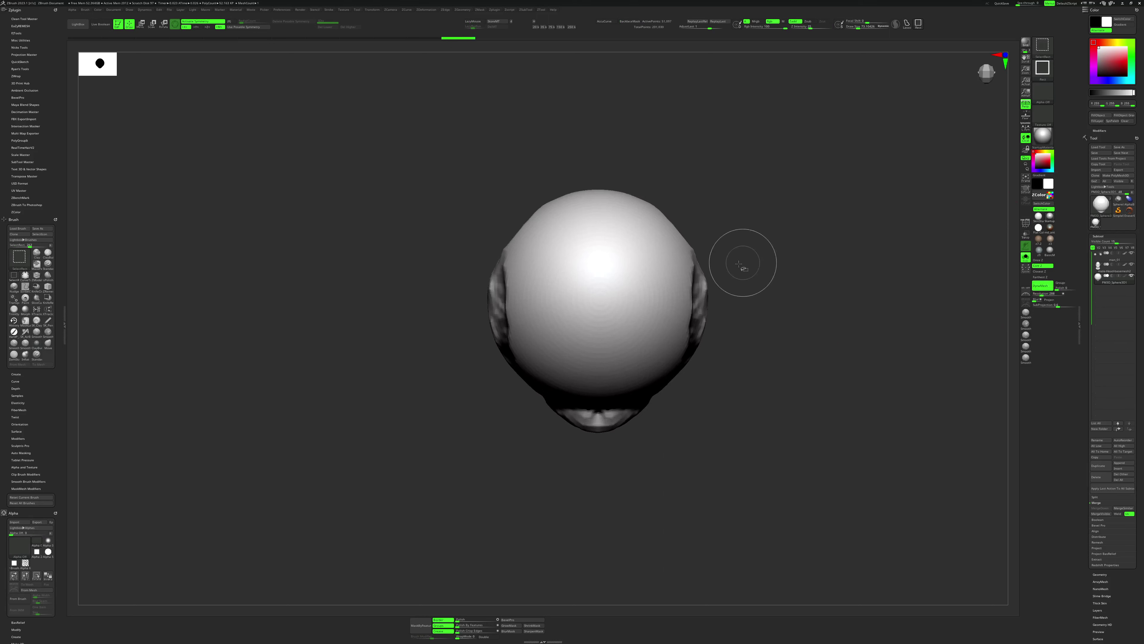
mouse_move(537, 134)
left_mouse_down("ctrl+shift")
mouse_move(663, 377)
mouse_move(750, 292)
mouse_move(791, 295)
left_mouse_up("ctrl+shift")
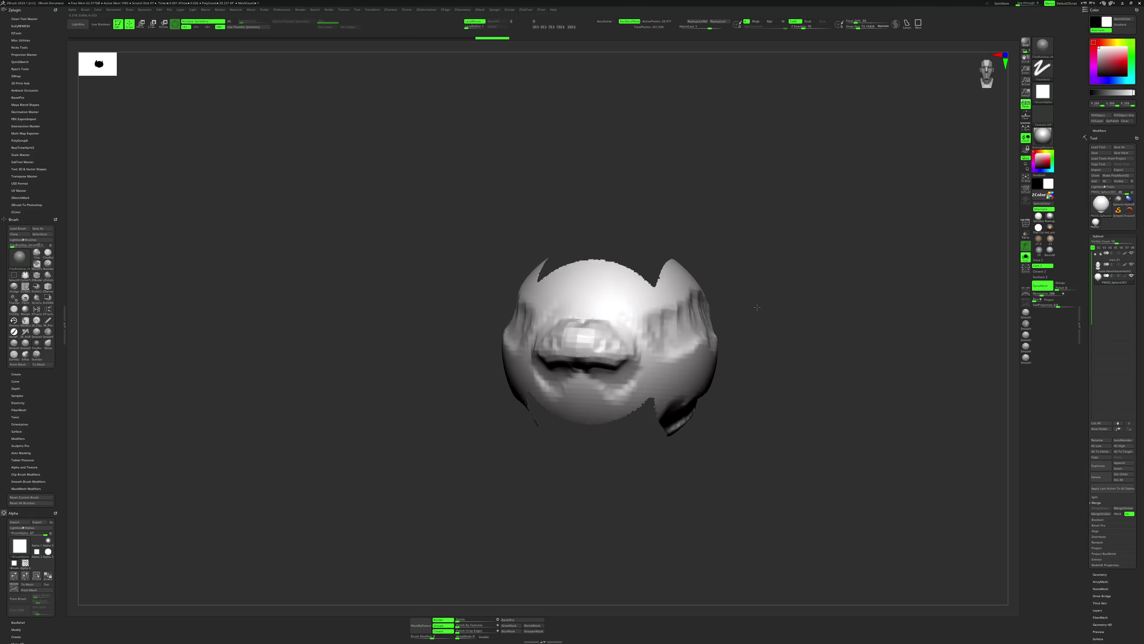
key("z")
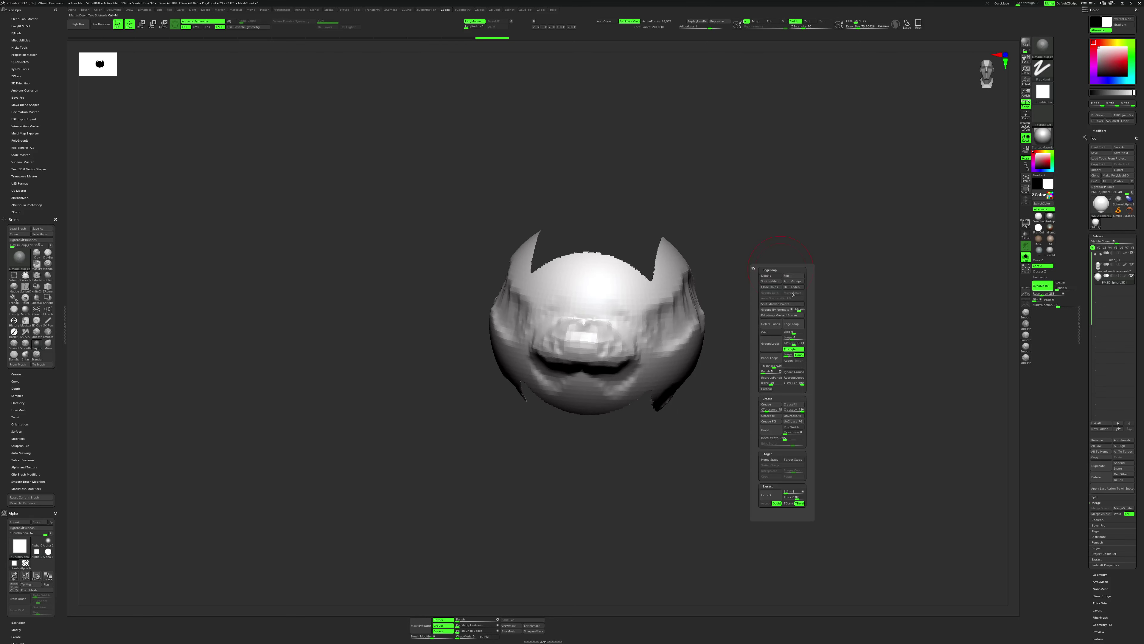
mouse_move(766, 350)
left_mouse_down()
mouse_move(752, 349)
mouse_move(768, 329)
left_mouse_up()
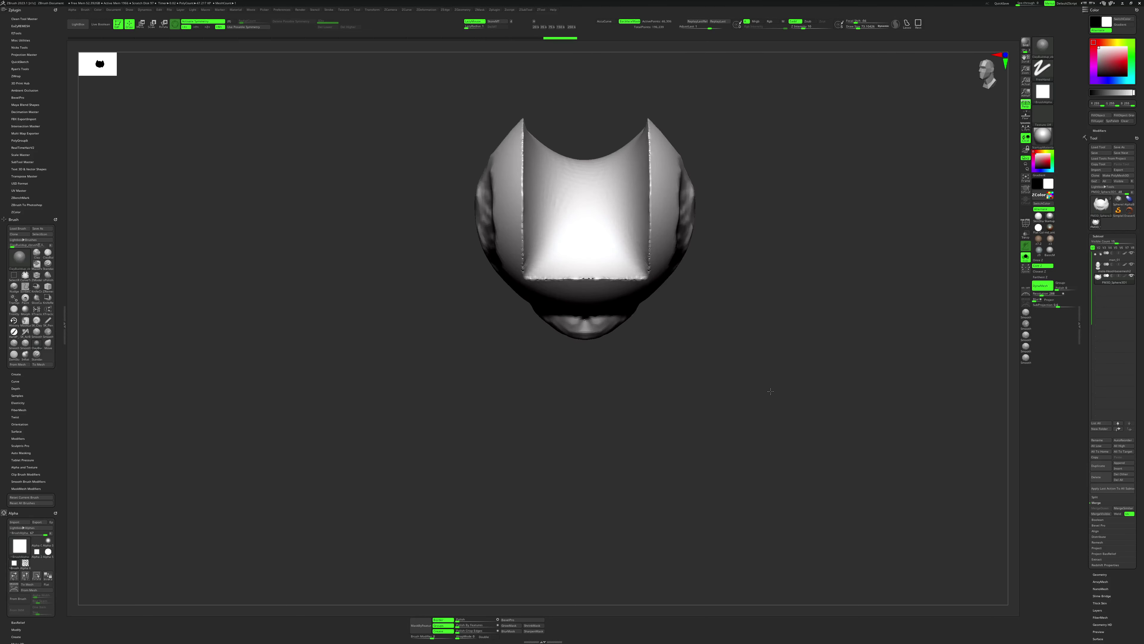
Resize the ClayBuildup brush and carve a groove along the cheek near the mouth.
left_click_drag(769, 334, 766, 314)
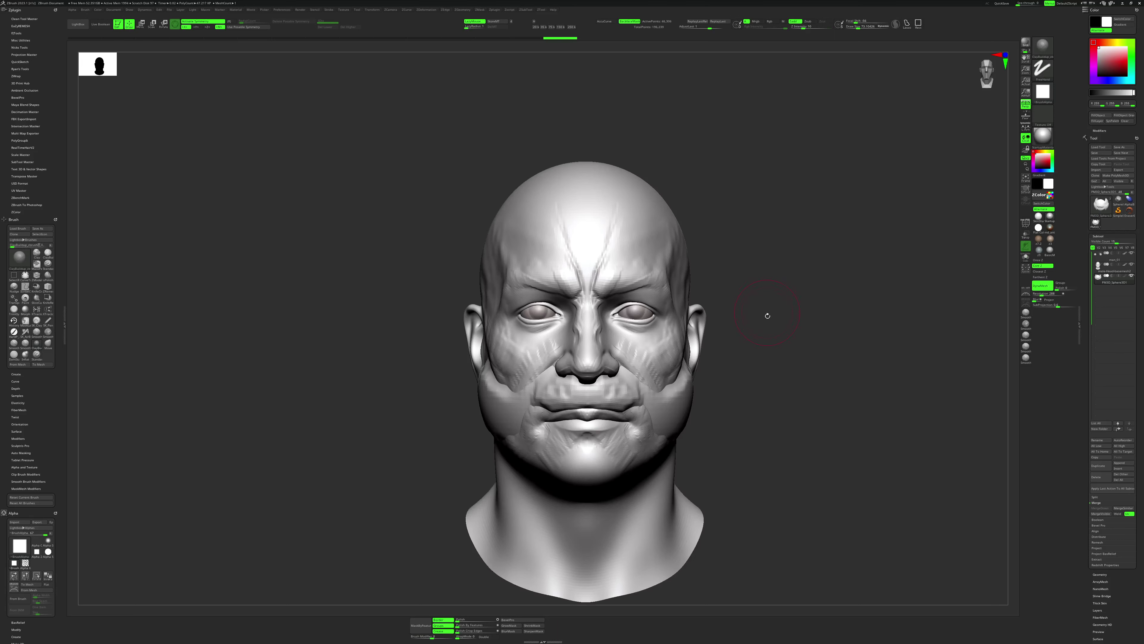
key("space")
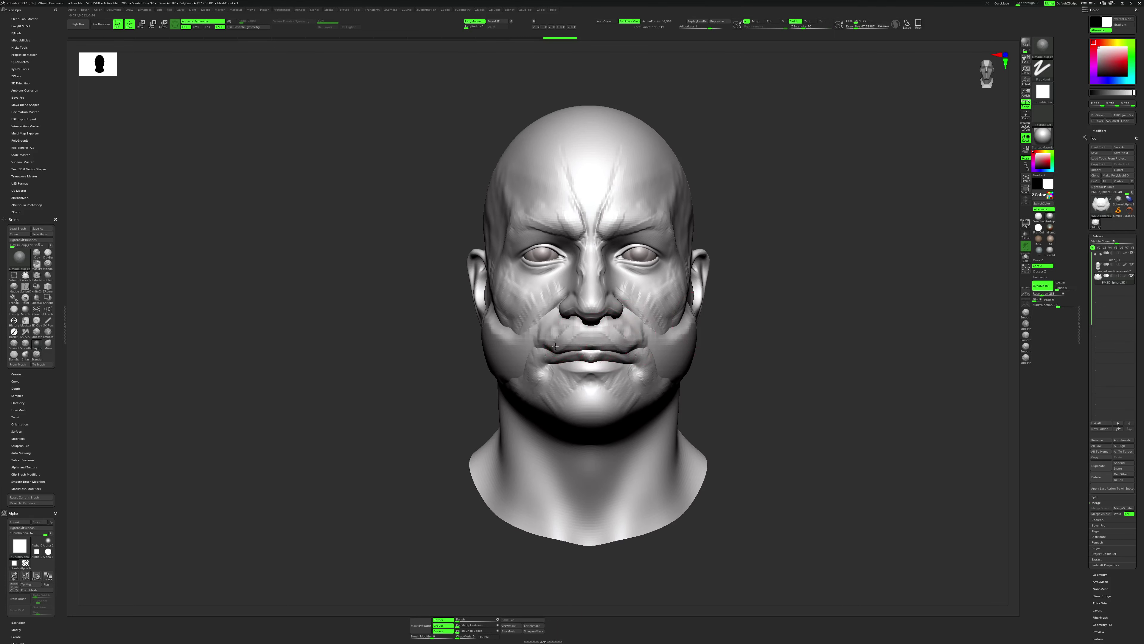
key("bracketleft")
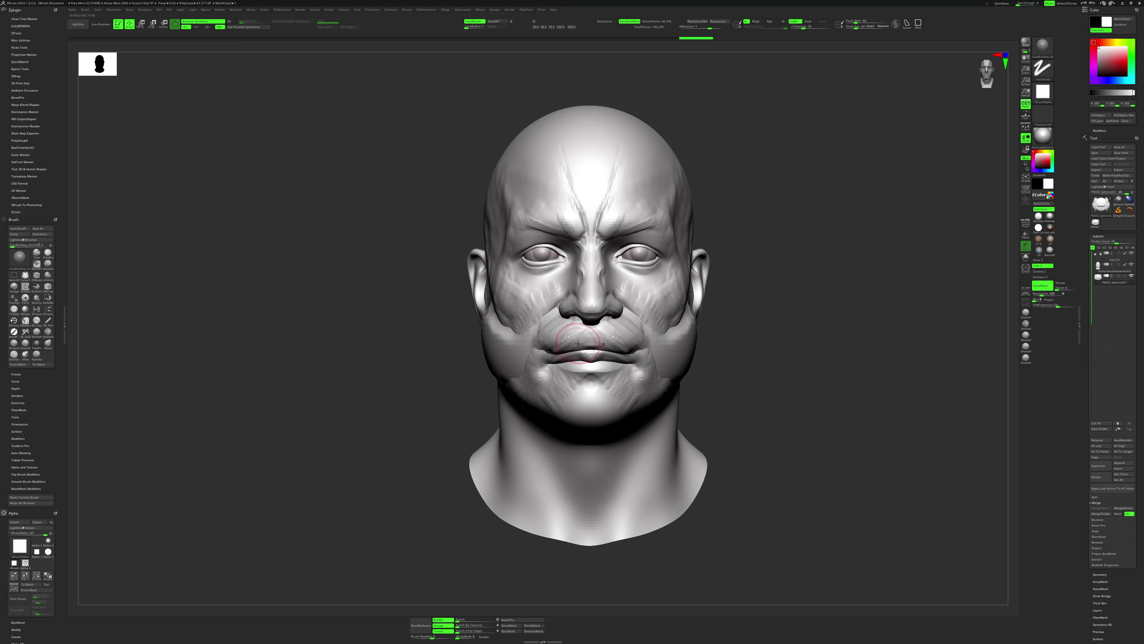
key("bracketleft")
left_click_drag(581, 334, 660, 344)
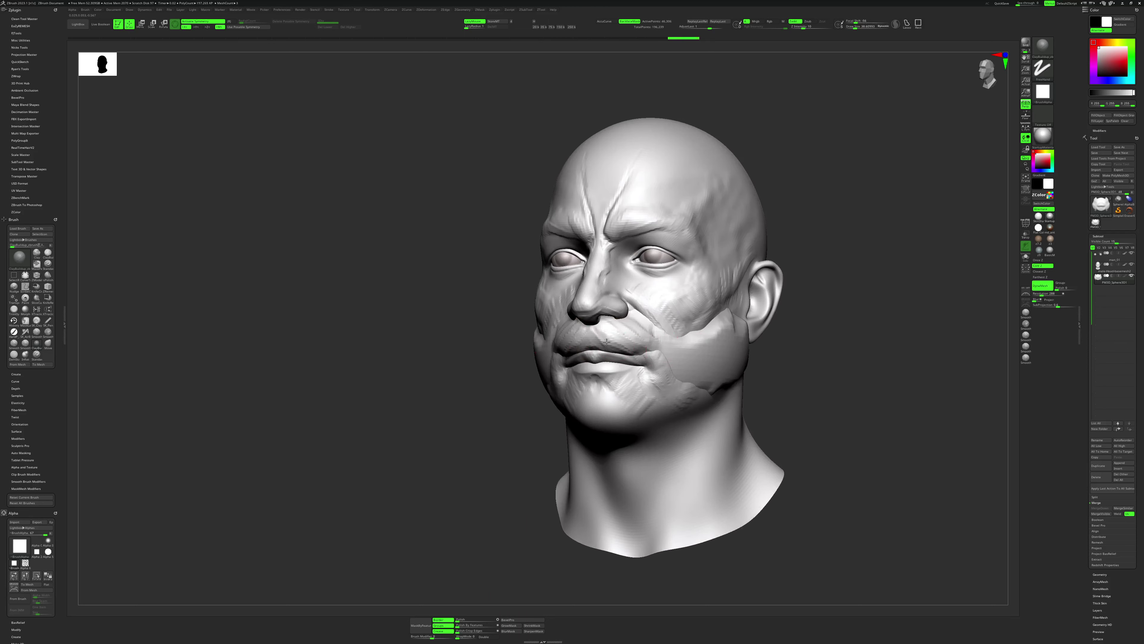
key("space")
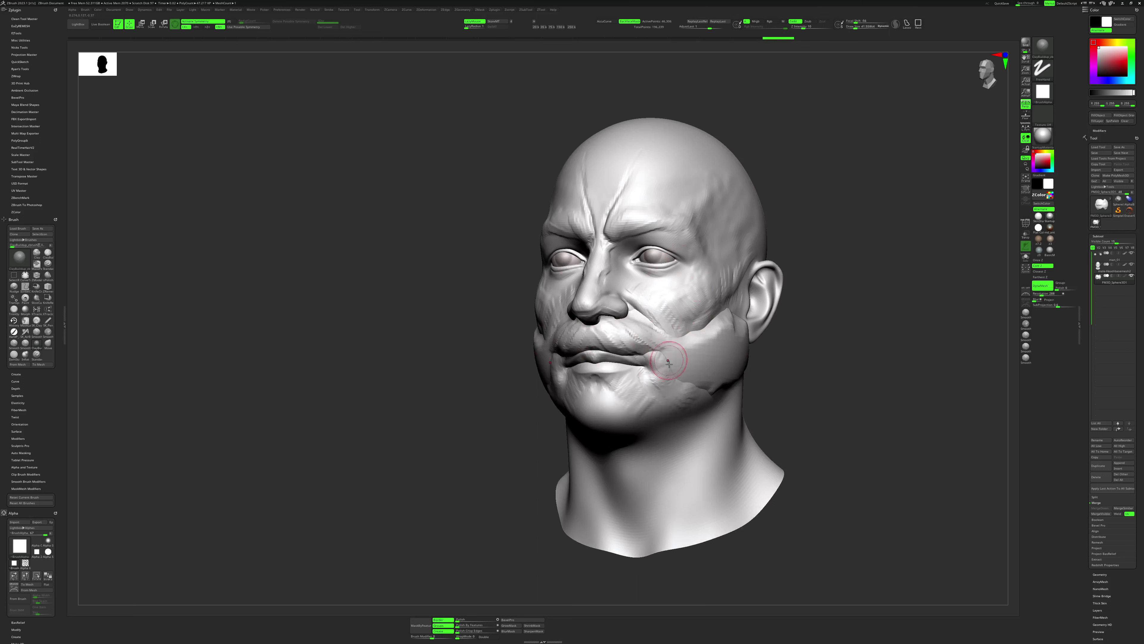
left_click_drag(668, 369, 805, 378)
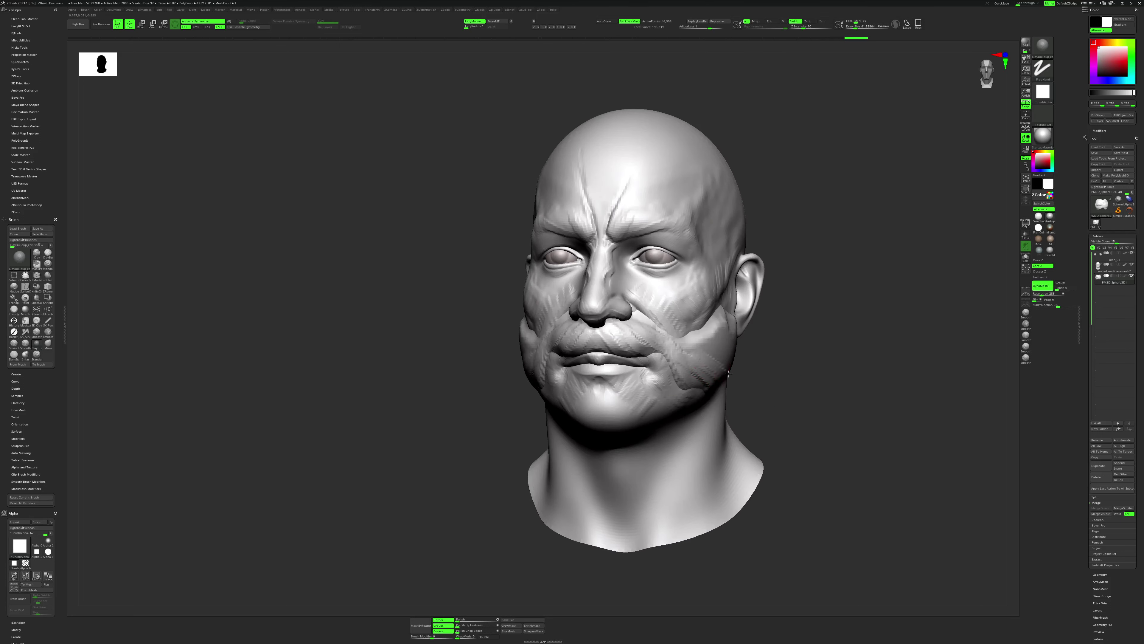
mouse_move(721, 365)
left_mouse_down()
mouse_move(689, 364)
mouse_move(726, 354)
mouse_move(737, 318)
mouse_move(727, 355)
mouse_move(709, 351)
left_mouse_up()
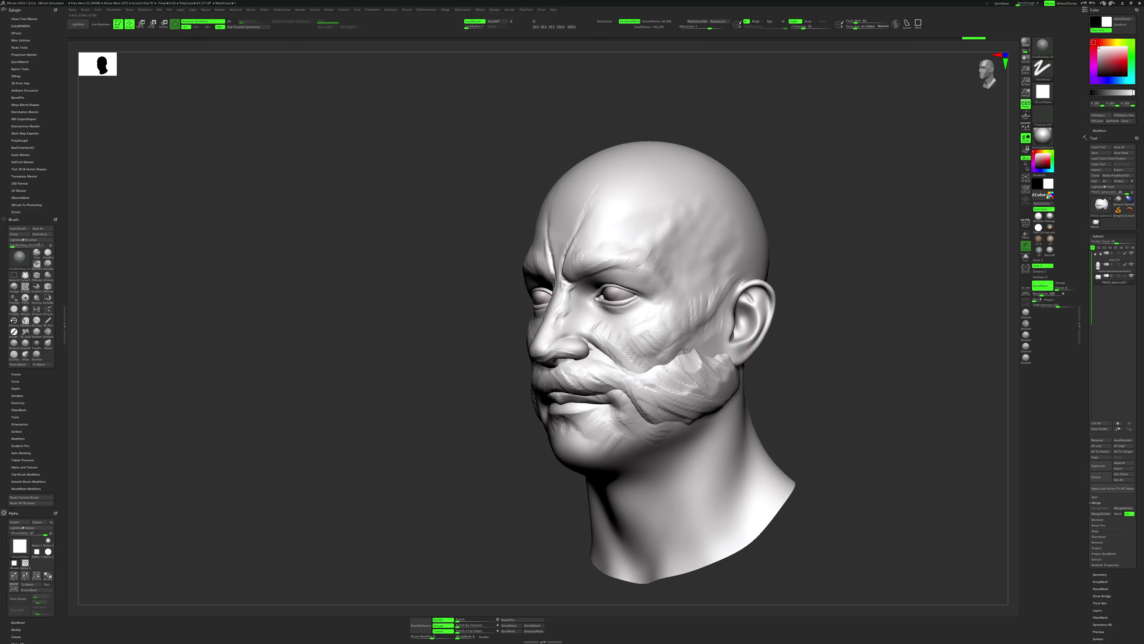
mouse_move(756, 387)
left_mouse_down()
mouse_move(692, 413)
mouse_move(740, 394)
mouse_move(725, 399)
mouse_move(733, 385)
left_mouse_up()
Switch to the Move brush and bring the head to face front.
key("b")
key("m")
key("v")
mouse_move(804, 365)
left_mouse_down()
mouse_move(838, 375)
mouse_move(762, 382)
mouse_move(736, 356)
left_mouse_up()
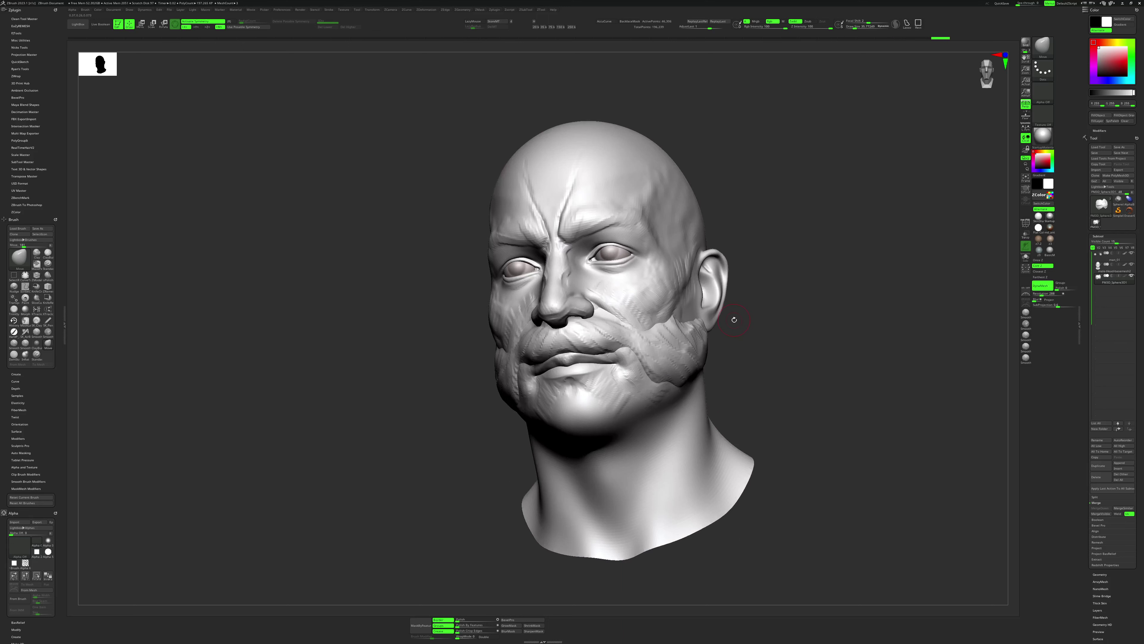
left_click_drag(734, 320, 419, 199)
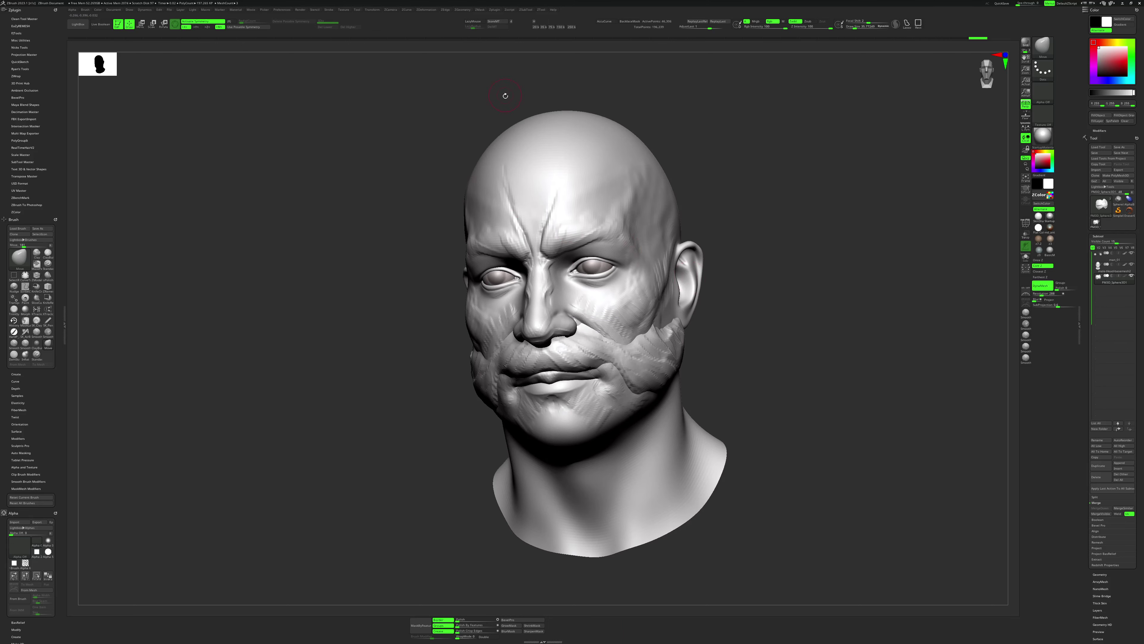
Assign Alt+A as the AccuCurve hotkey and check the Preferences hotkey options.
left_click(604, 22, "ctrl+alt")
key("alt+a")
left_click(281, 10)
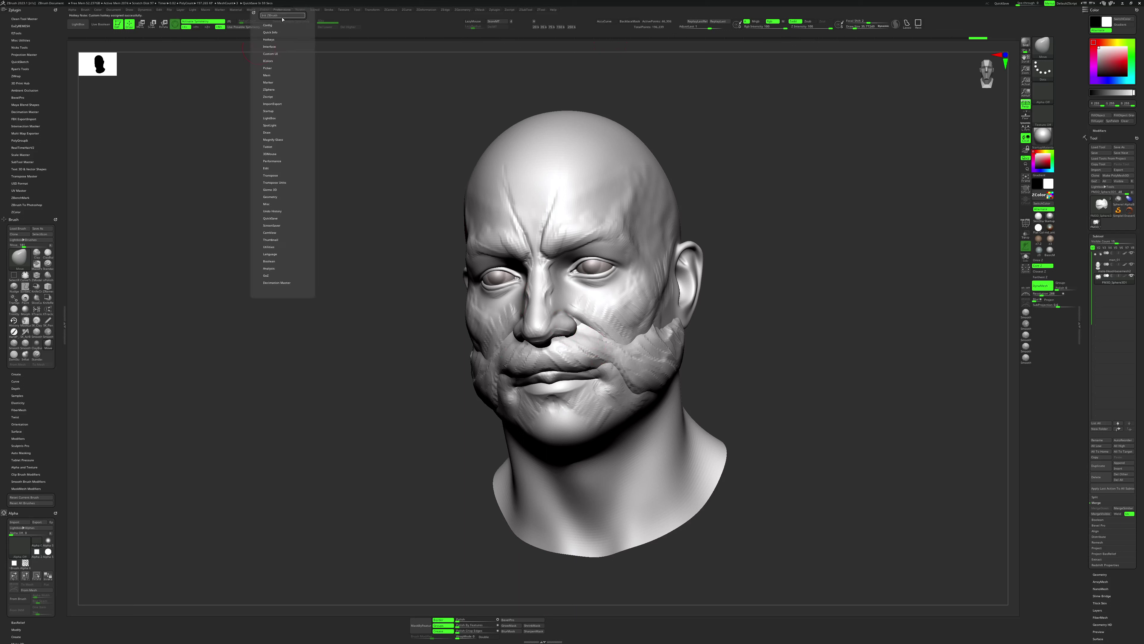
left_click(274, 39)
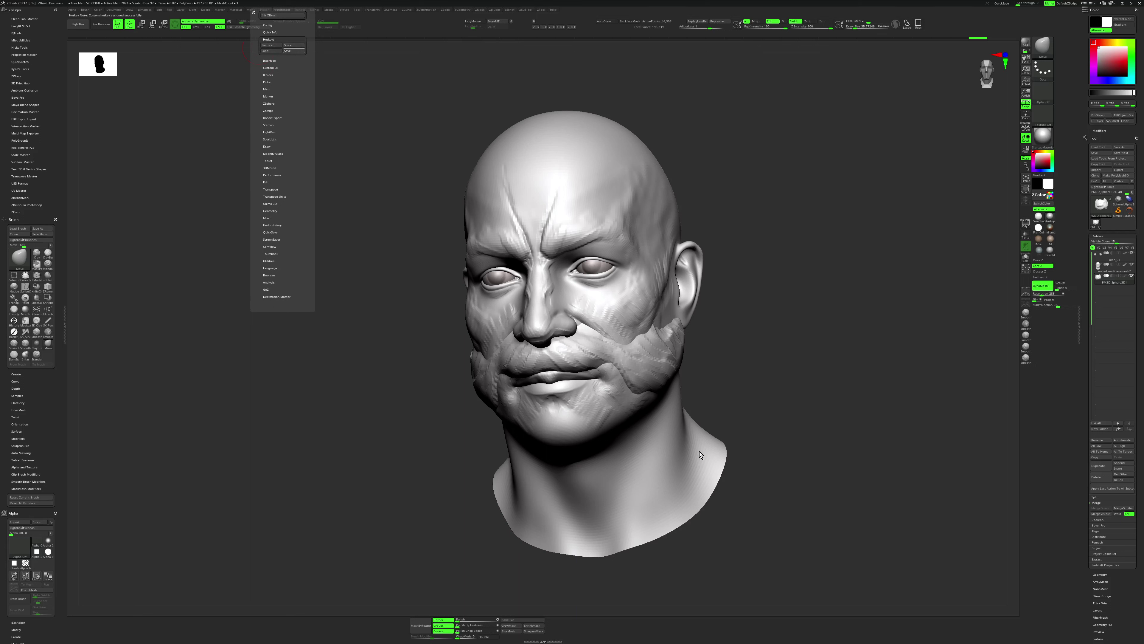
left_click_drag(765, 397, 739, 399)
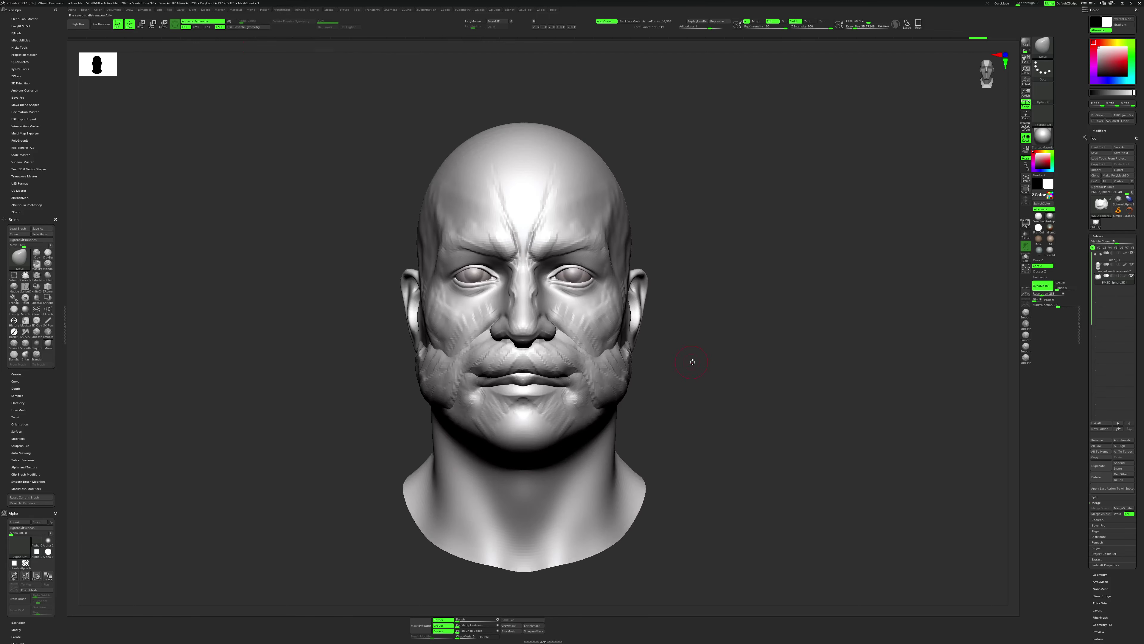
mouse_move(693, 361)
left_mouse_down()
mouse_move(638, 378)
mouse_move(740, 337)
mouse_move(652, 379)
left_mouse_up()
key("space")
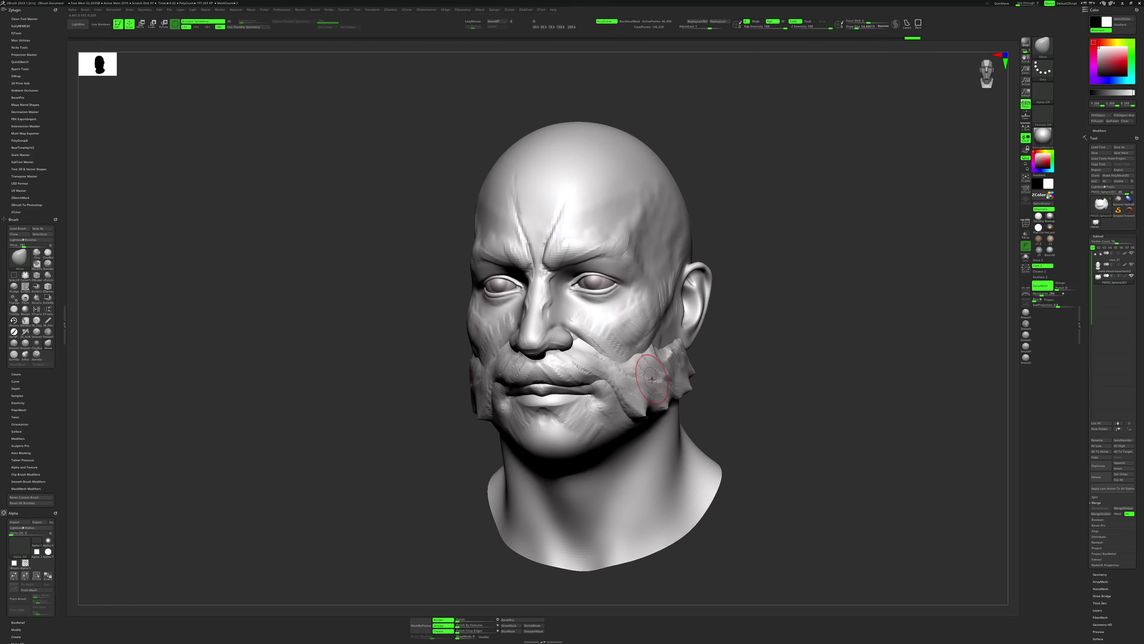
key("b")
key("c")
key("b")
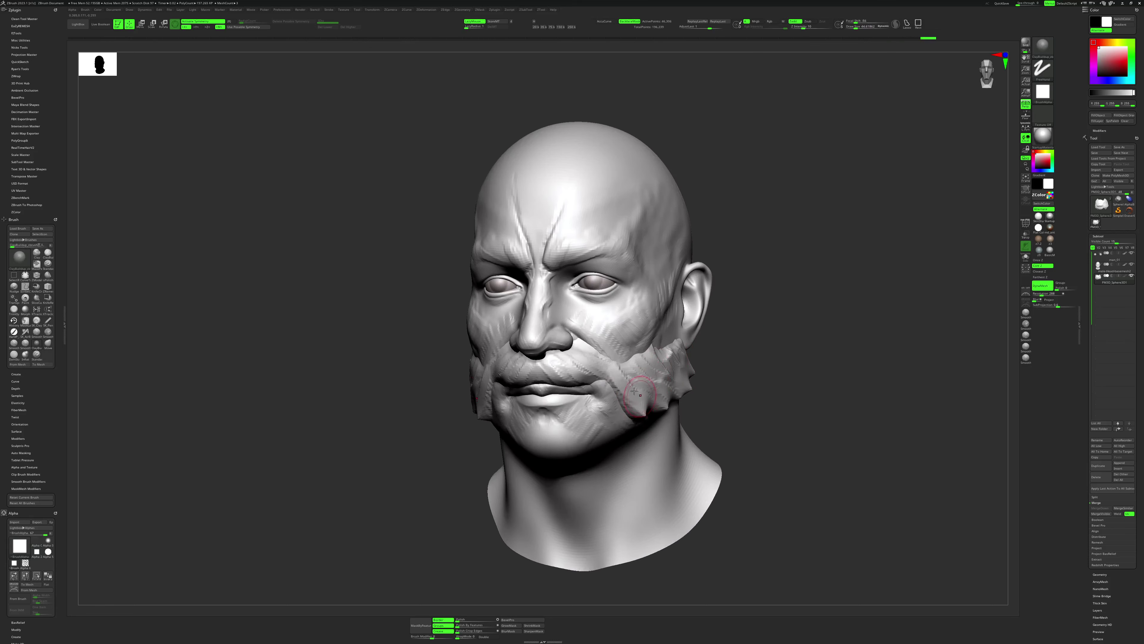
mouse_move(657, 394)
left_mouse_down()
mouse_move(644, 378)
mouse_move(654, 370)
left_mouse_up()
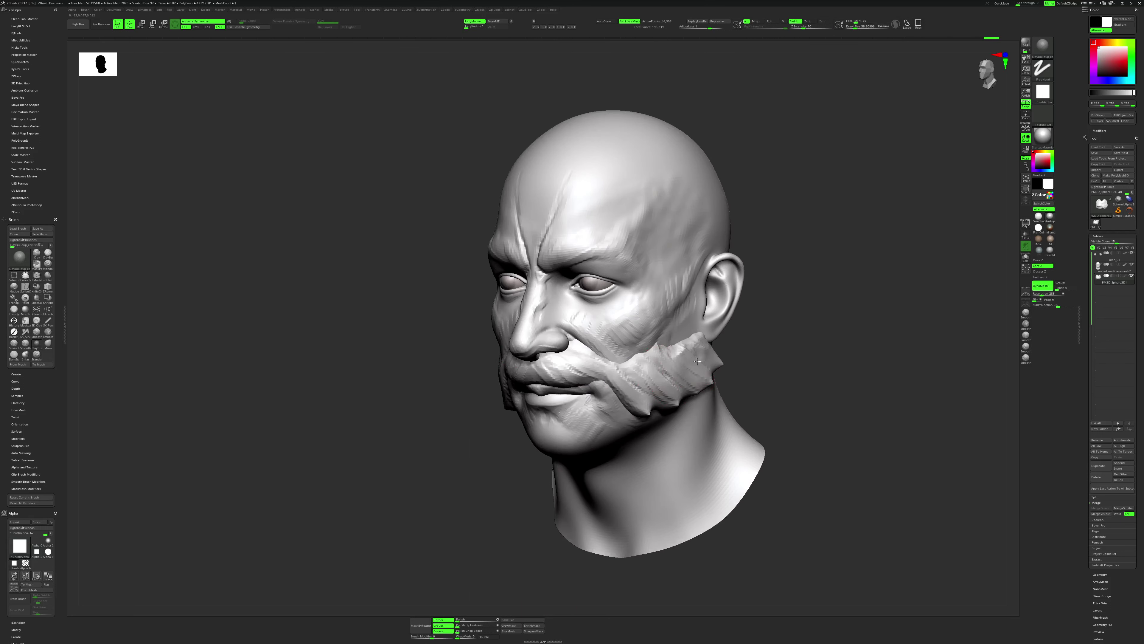
right_click_drag(697, 360, 707, 344)
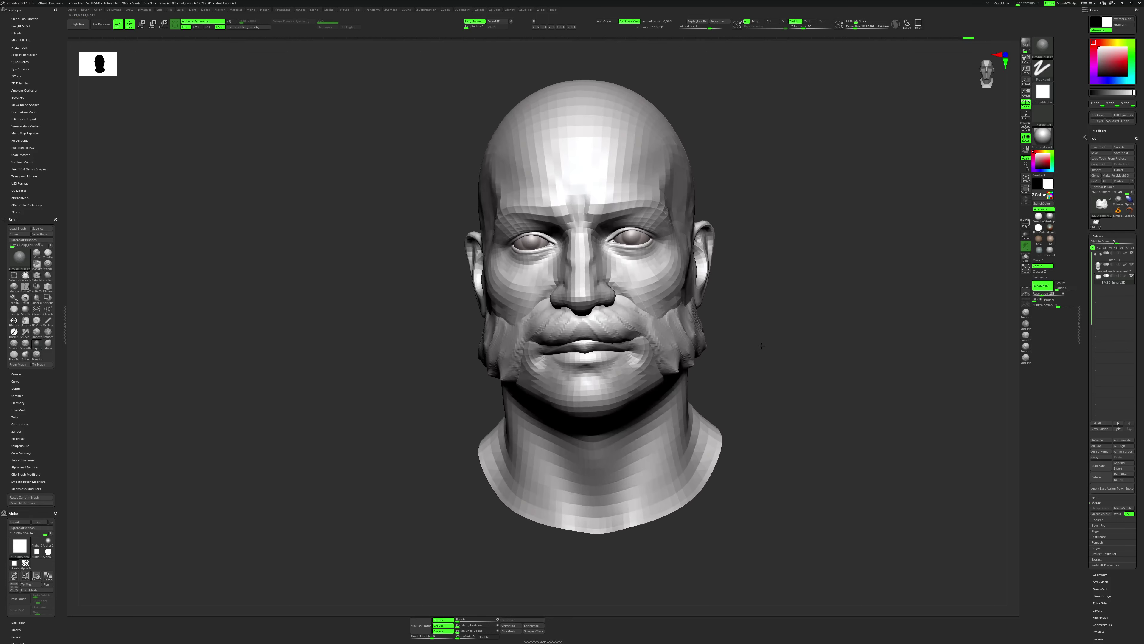
right_click(604, 332)
left_click_drag(604, 332, 594, 333)
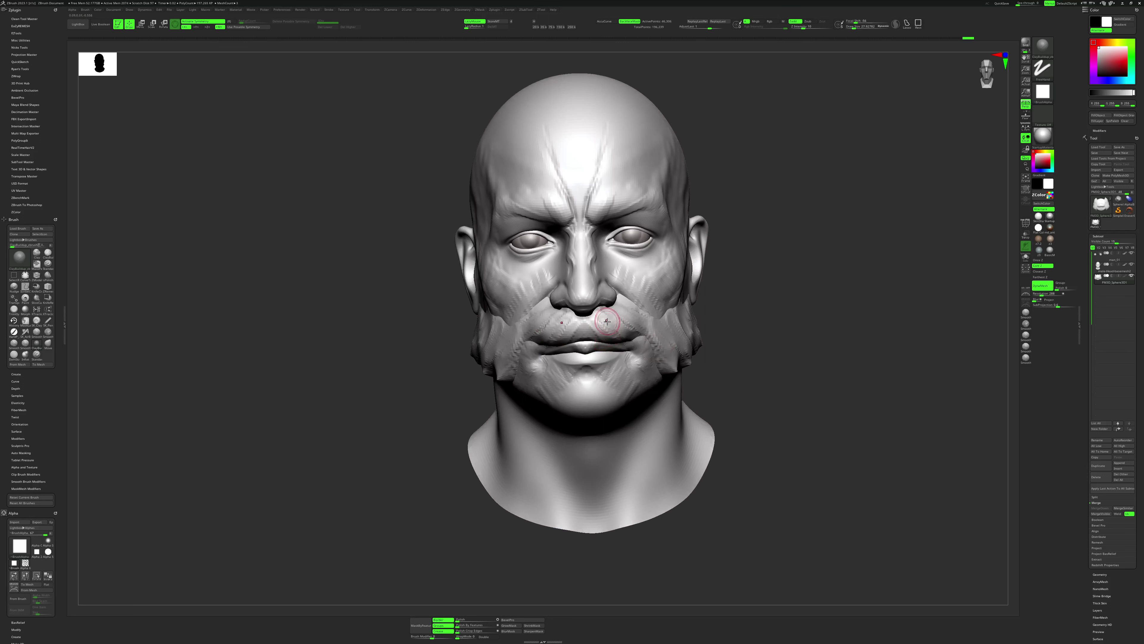
key("b")
key("m")
key("v")
right_click(610, 329)
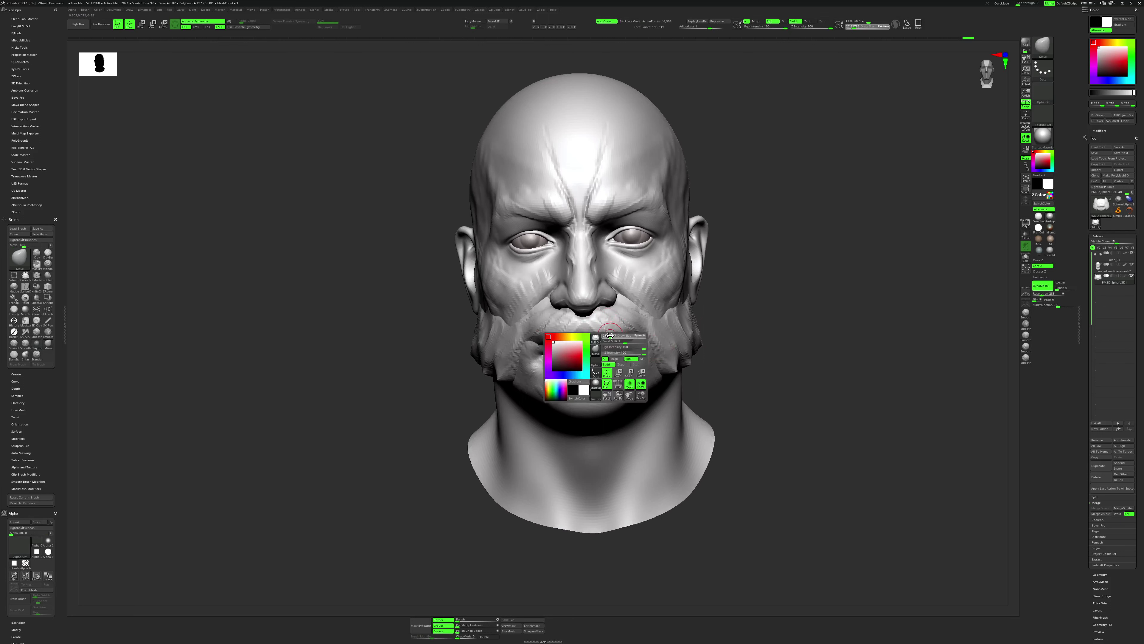
left_click_drag(610, 336, 606, 336)
right_click_drag(622, 341, 640, 340)
right_click(611, 339)
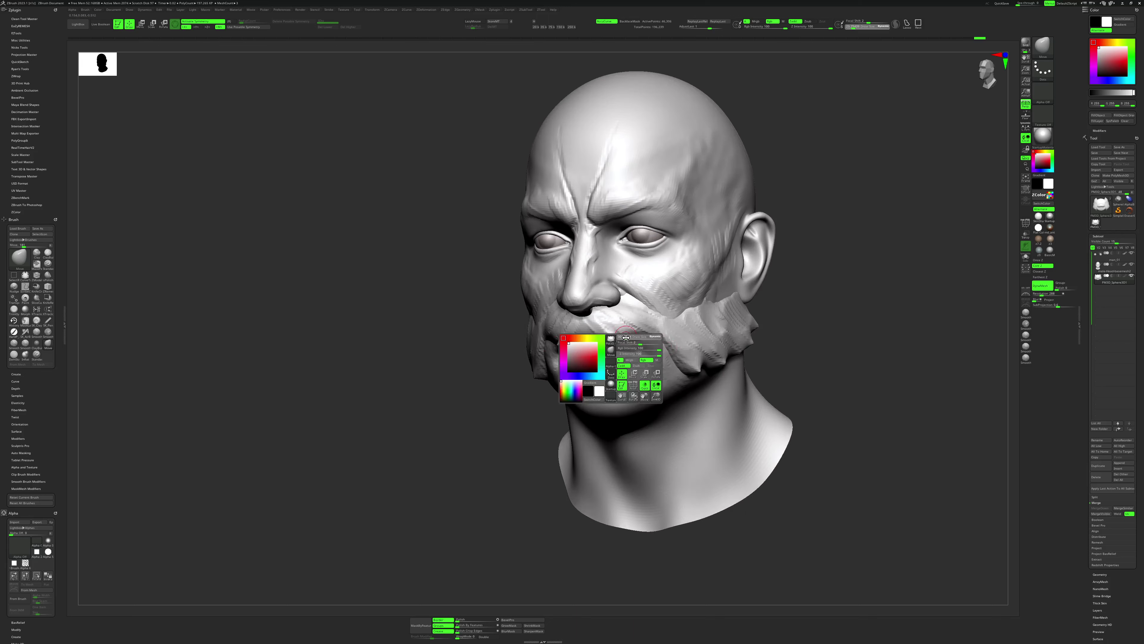
left_click_drag(610, 339, 666, 343)
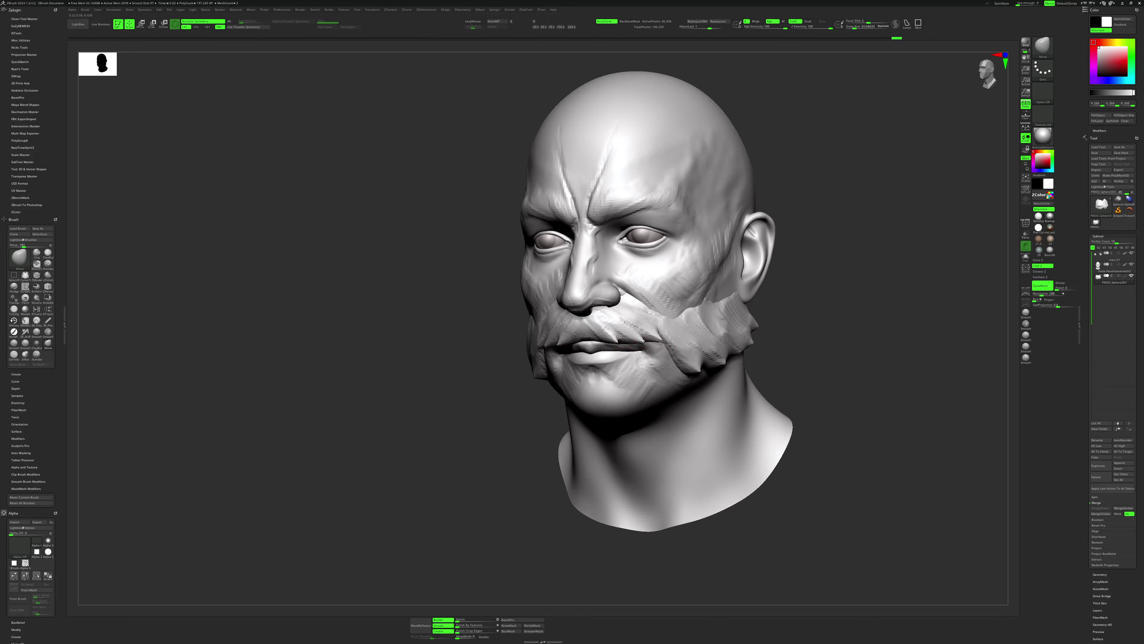
mouse_move(777, 348)
right_mouse_down("ctrl")
mouse_move(722, 320)
mouse_move(744, 335)
mouse_move(756, 314)
mouse_move(762, 355)
mouse_move(784, 388)
right_mouse_up("ctrl")
key("space")
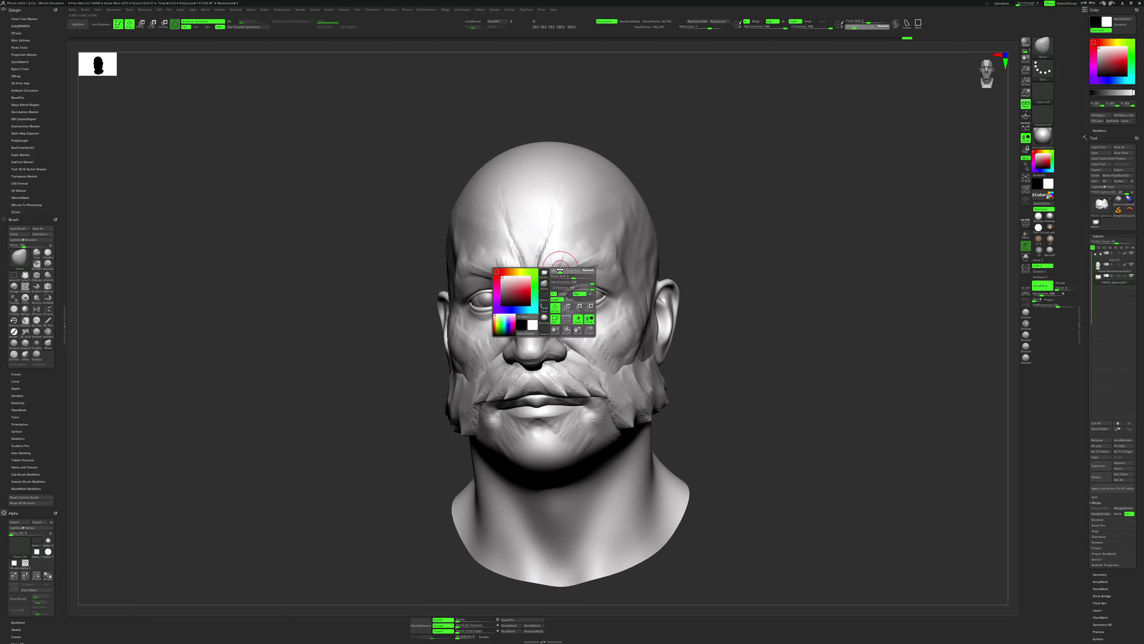
mouse_move(650, 292)
right_mouse_down("ctrl")
mouse_move(771, 358)
mouse_move(770, 378)
mouse_move(762, 346)
right_mouse_up("ctrl")
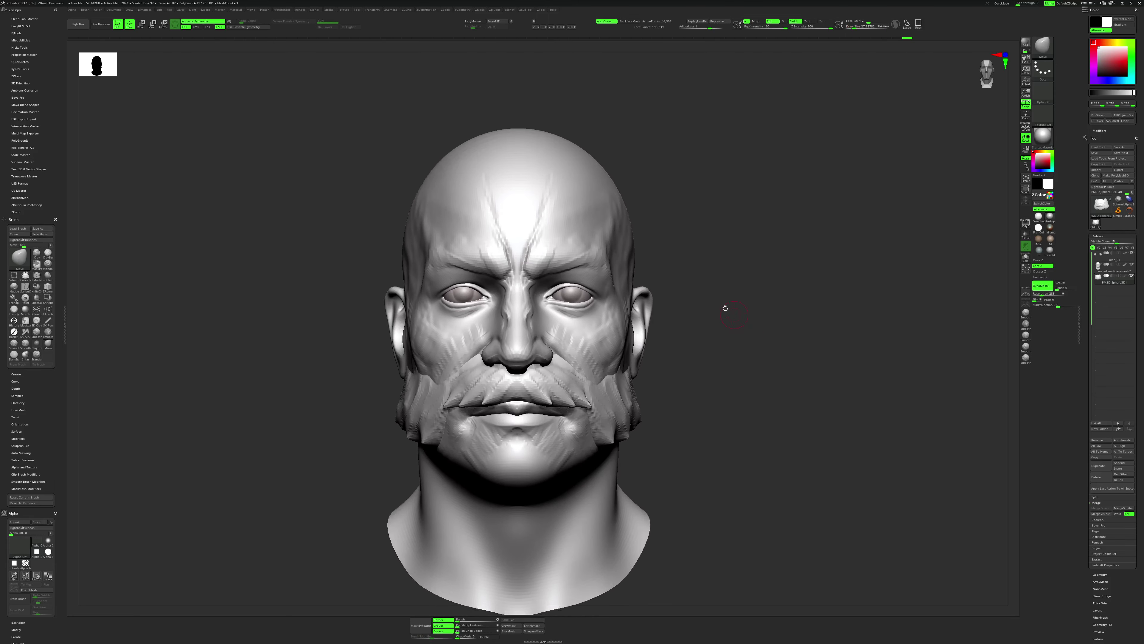
Select the CurveTube brush at size about 15 with Stroke set to Cont Z.
key("space")
left_click(698, 301)
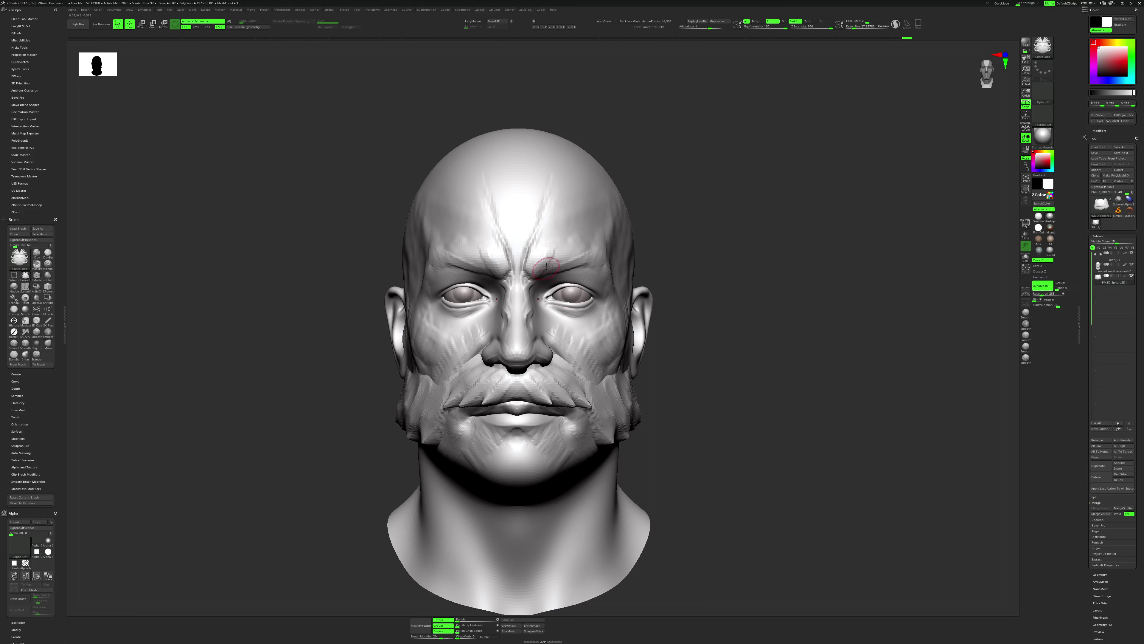
key("space")
left_click_drag(549, 266, 536, 266)
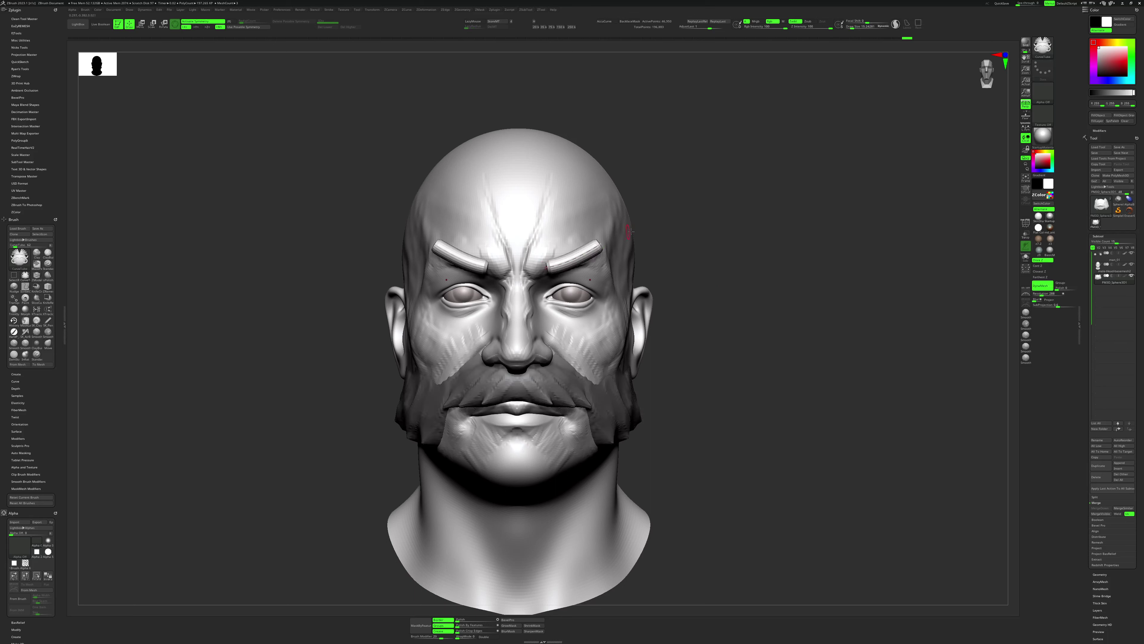
left_click_drag(703, 235, 723, 209)
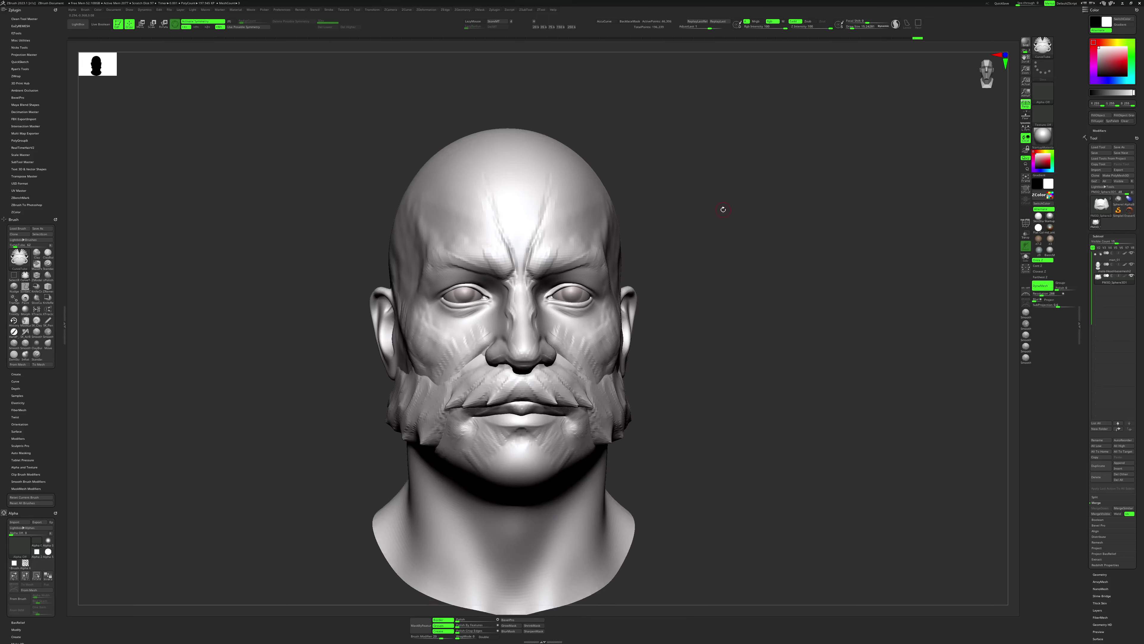
key("shift+s")
key("shift+s")
left_click(1041, 266)
Draw a mirrored tube along the brow and convert it into a new subtool.
left_click_drag(800, 290, 684, 243)
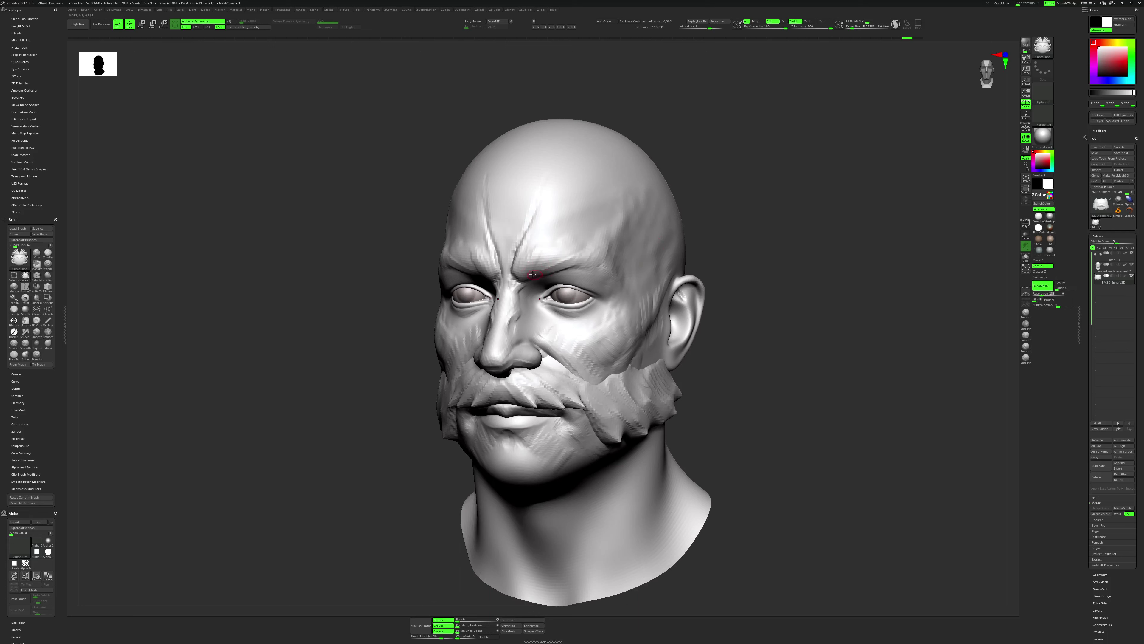
left_click_drag(548, 265, 598, 244)
left_click_drag(752, 196, 793, 199)
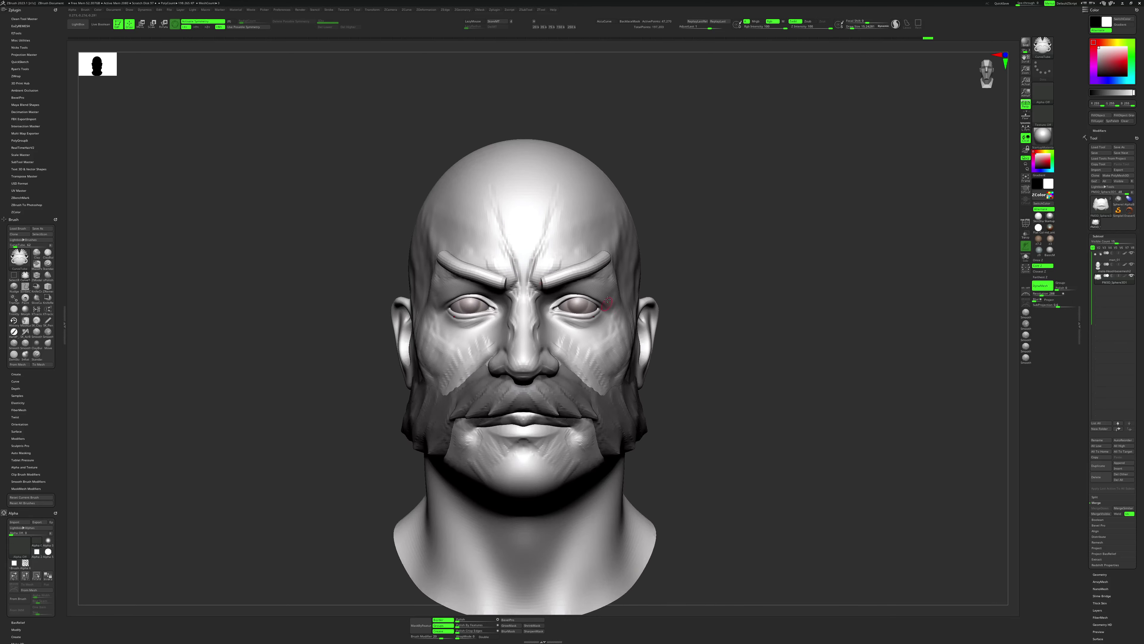
left_click(611, 336)
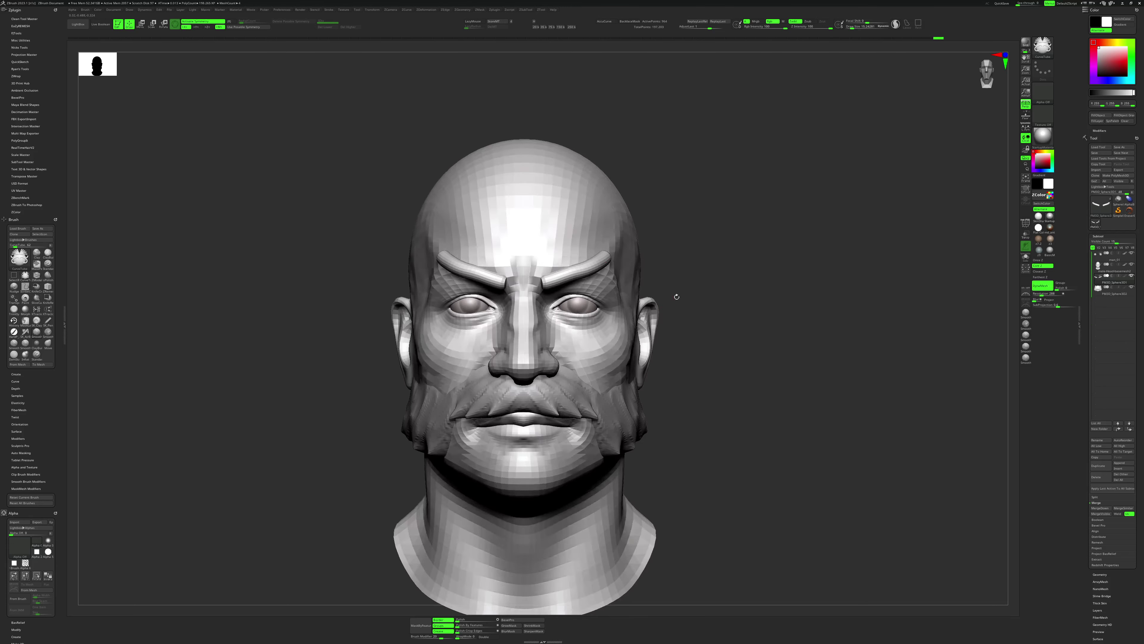
Solo the brow tubes and reshape both symmetrically with the Move brush.
key("ctrl+shift+s")
key("b")
key("m")
key("v")
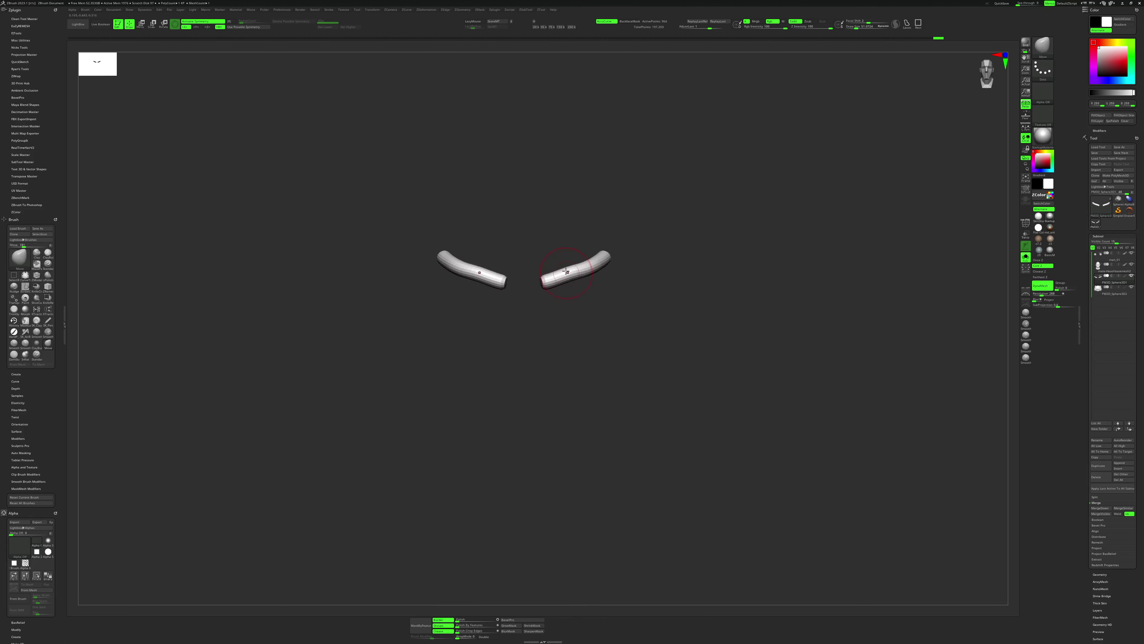
left_click_drag(566, 272, 576, 270)
key("ctrl+shift+s")
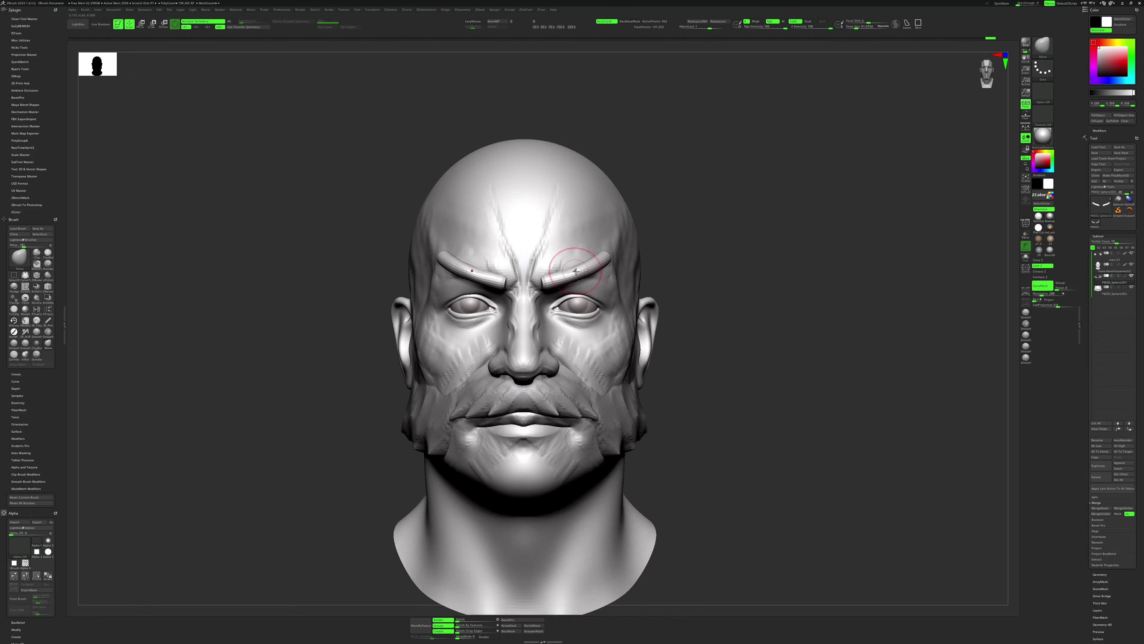
Set the ClayBuildup brush to a Draw Size of about 25.
key("b")
key("c")
key("b")
key("space")
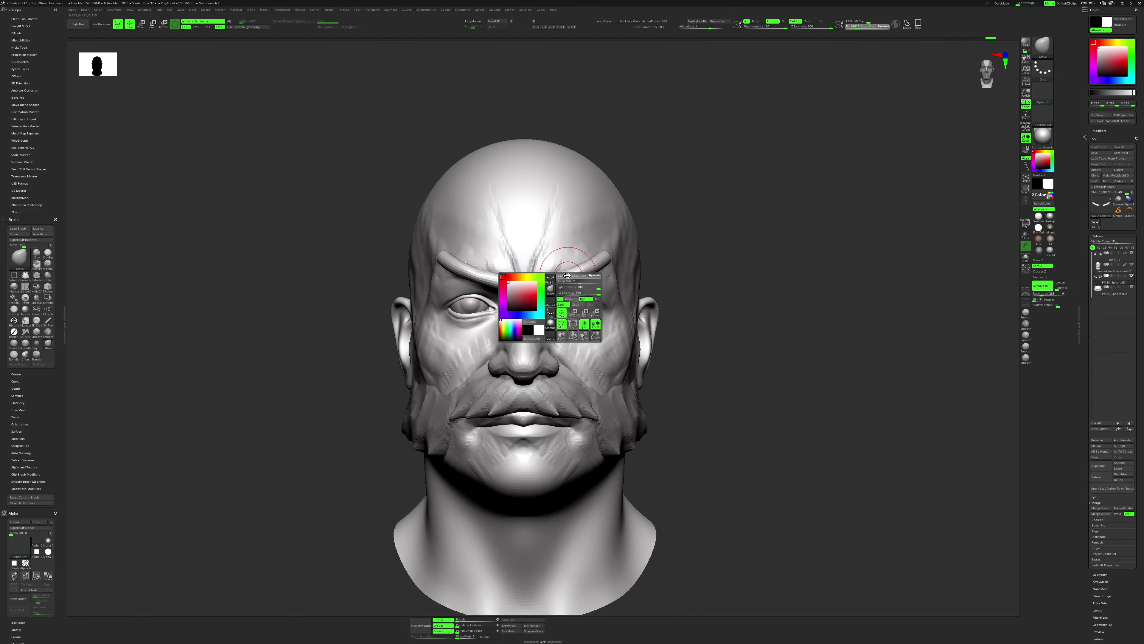
left_click_drag(552, 282, 605, 259)
left_click_drag(677, 238, 638, 229)
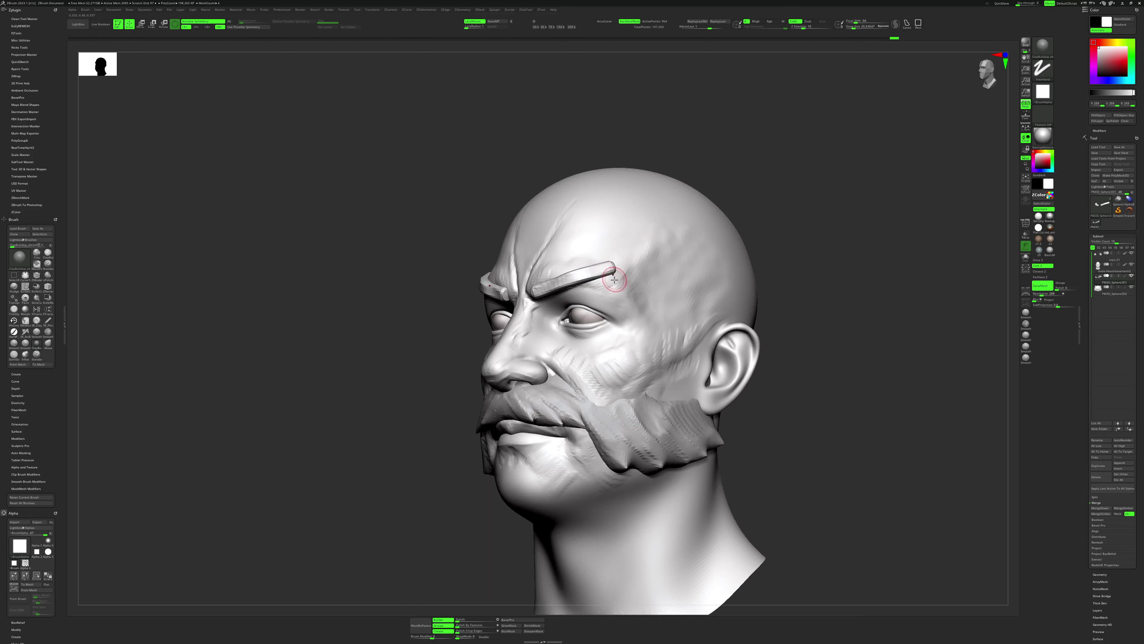
Curl and build up the outer brow tips with the Move and ClayBuildup brushes.
key("b")
key("m")
key("v")
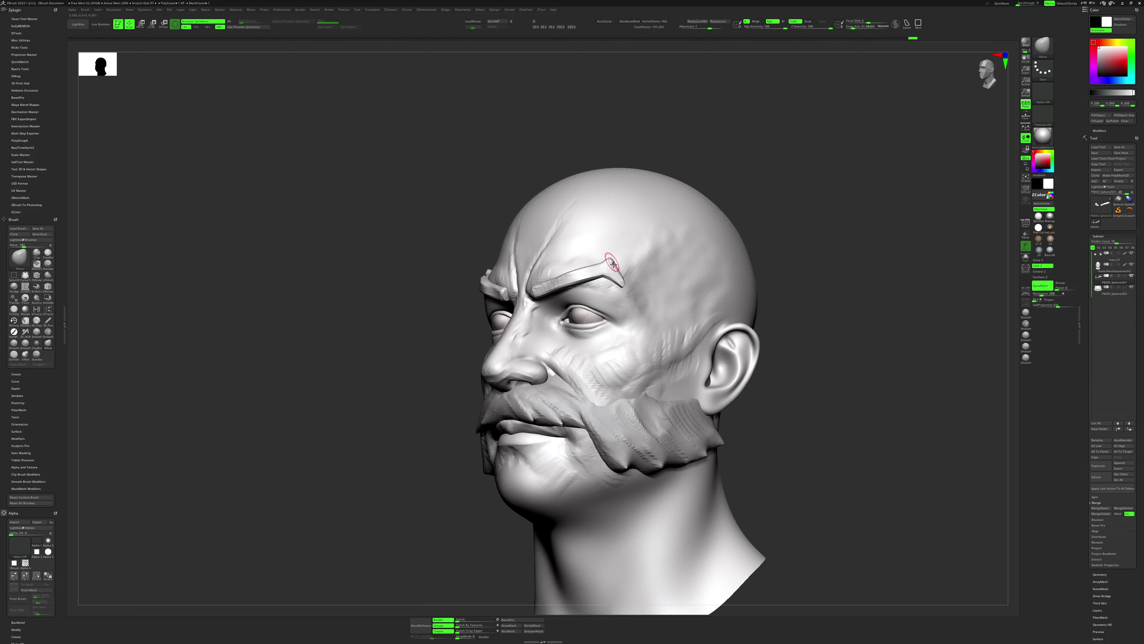
mouse_move(699, 233)
right_mouse_down()
mouse_move(567, 286)
mouse_move(636, 287)
right_mouse_up()
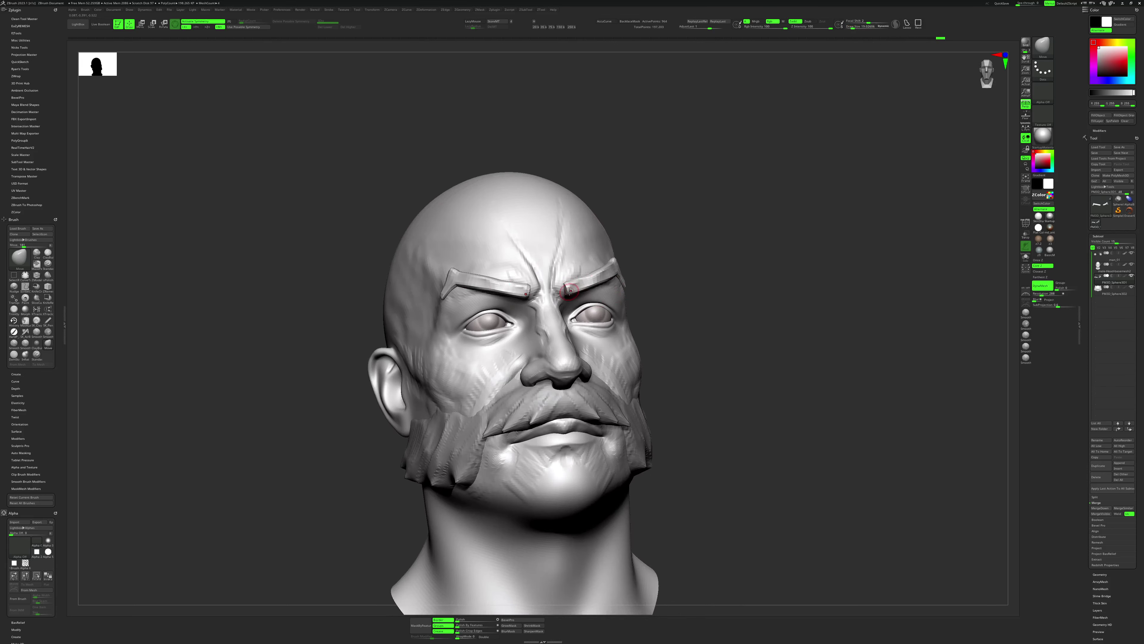
key("b")
key("c")
key("b")
mouse_move(716, 249)
right_mouse_down()
mouse_move(748, 248)
mouse_move(781, 216)
right_mouse_up()
mouse_move(641, 268)
right_mouse_down()
mouse_move(769, 230)
mouse_move(645, 274)
right_mouse_up()
left_click(645, 274)
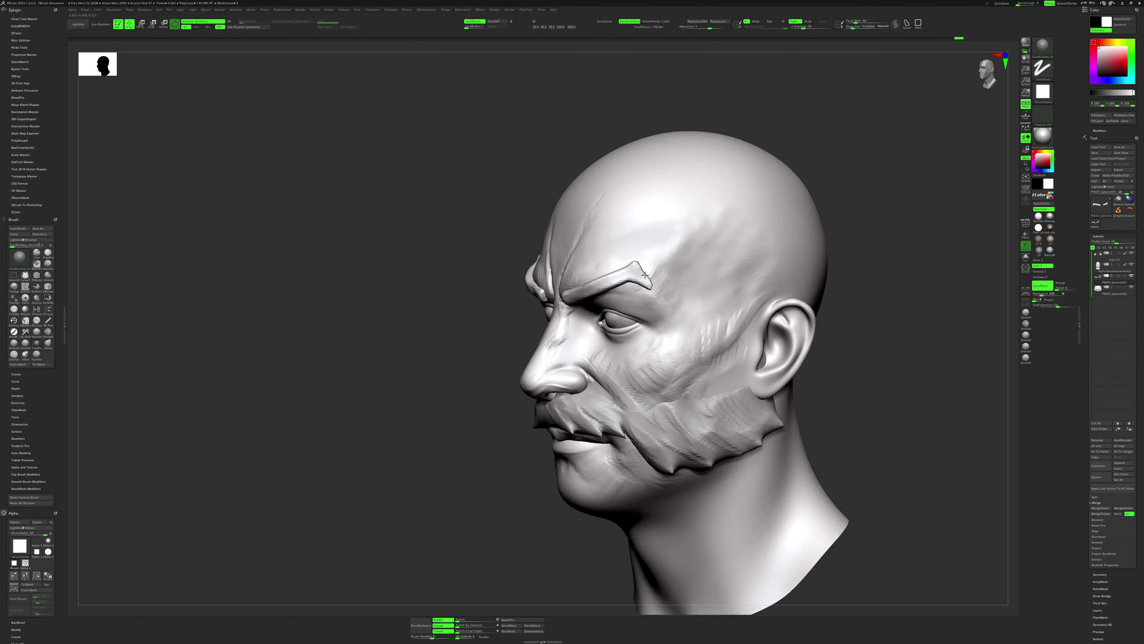
Smooth the brows, then select the head base mesh subtool.
key("b")
key("m")
key("v")
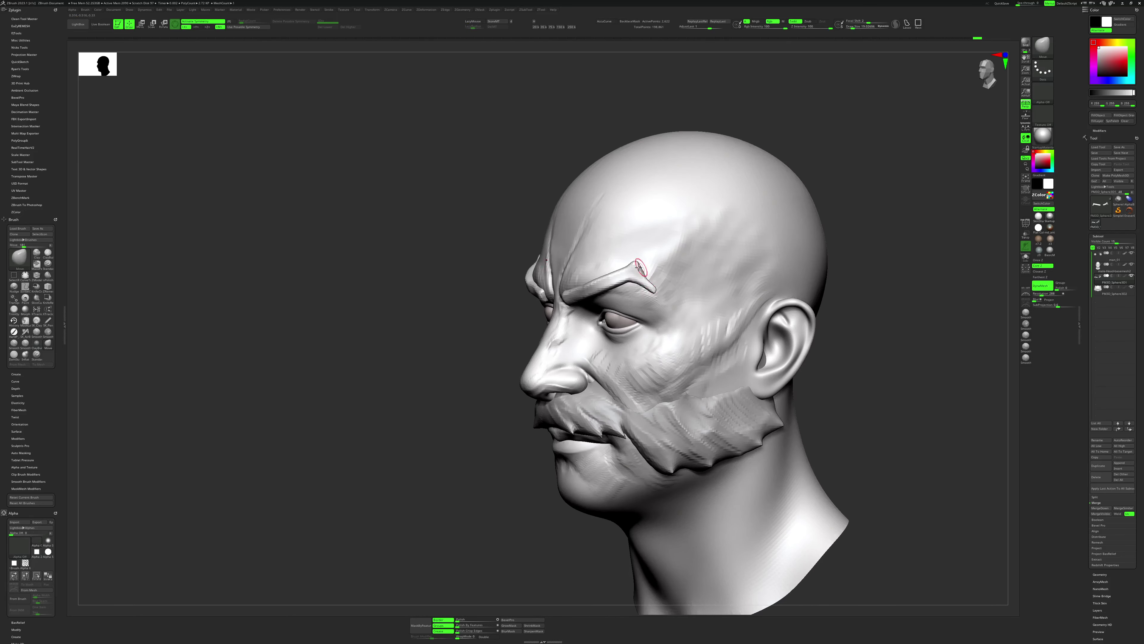
key("shift")
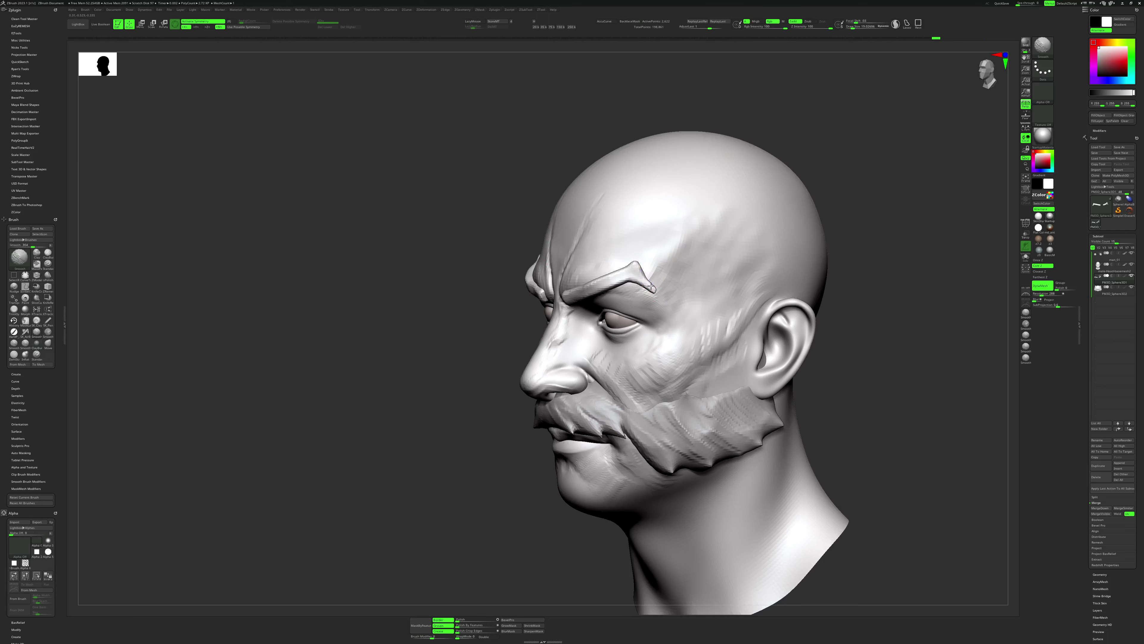
right_click_drag(659, 280, 576, 286, "shift")
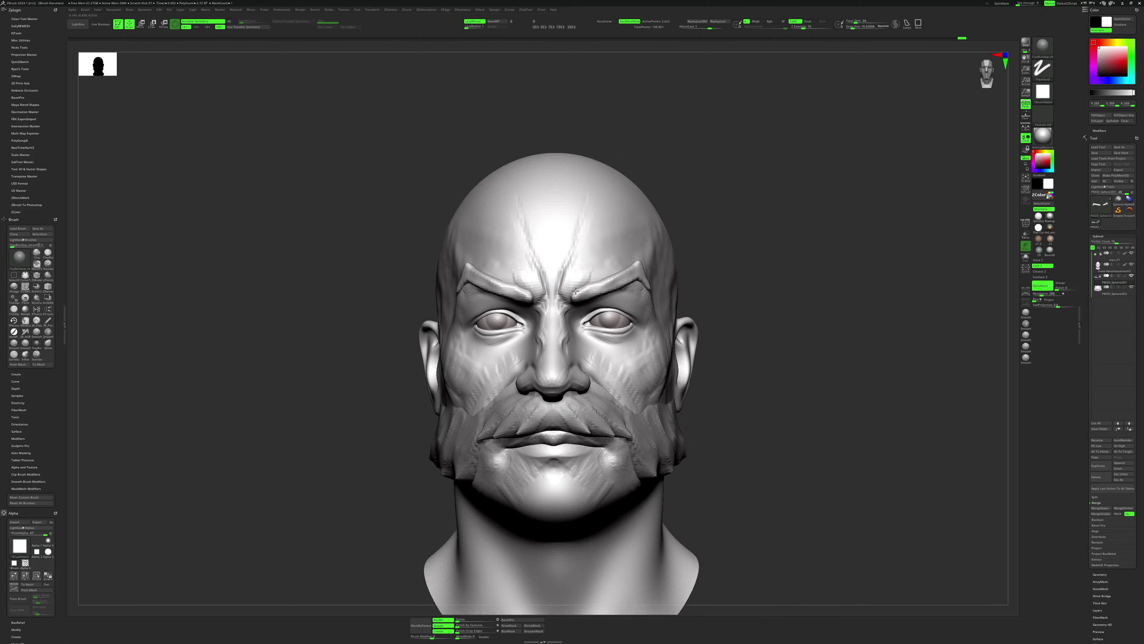
mouse_move(711, 236)
right_mouse_down("ctrl")
mouse_move(759, 245)
mouse_move(699, 248)
mouse_move(707, 279)
mouse_move(724, 269)
mouse_move(735, 228)
right_mouse_up("ctrl")
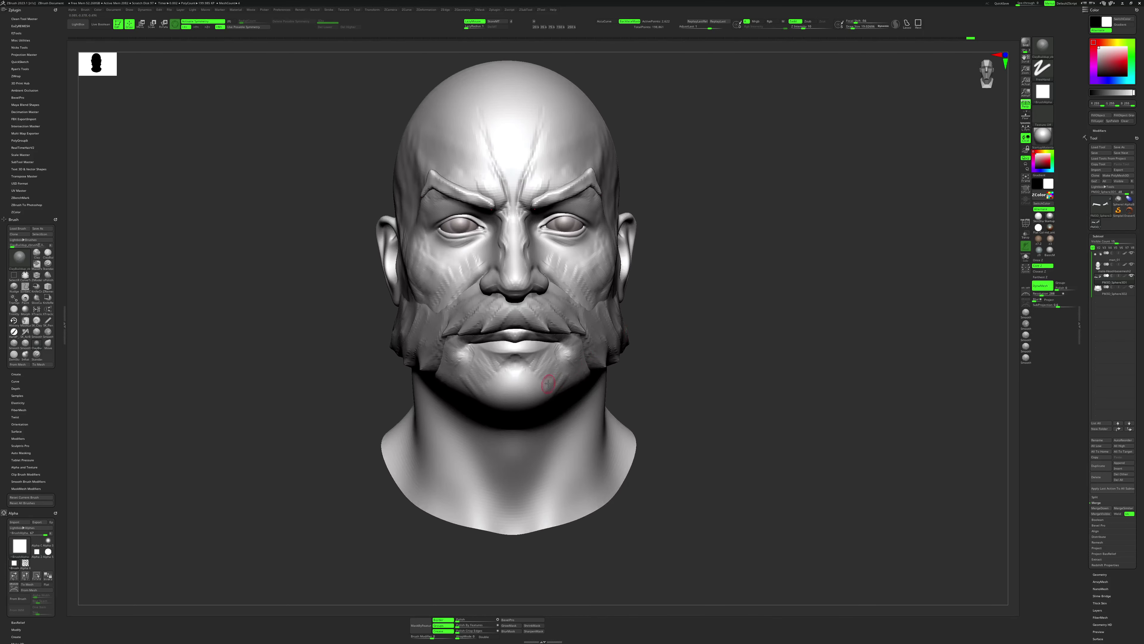
left_click(552, 392, "alt")
Hide the beard and brows and push the jaw symmetrically with a size-81 Move brush.
key("b")
key("m")
key("v")
right_click_drag(544, 396, 556, 371, "alt")
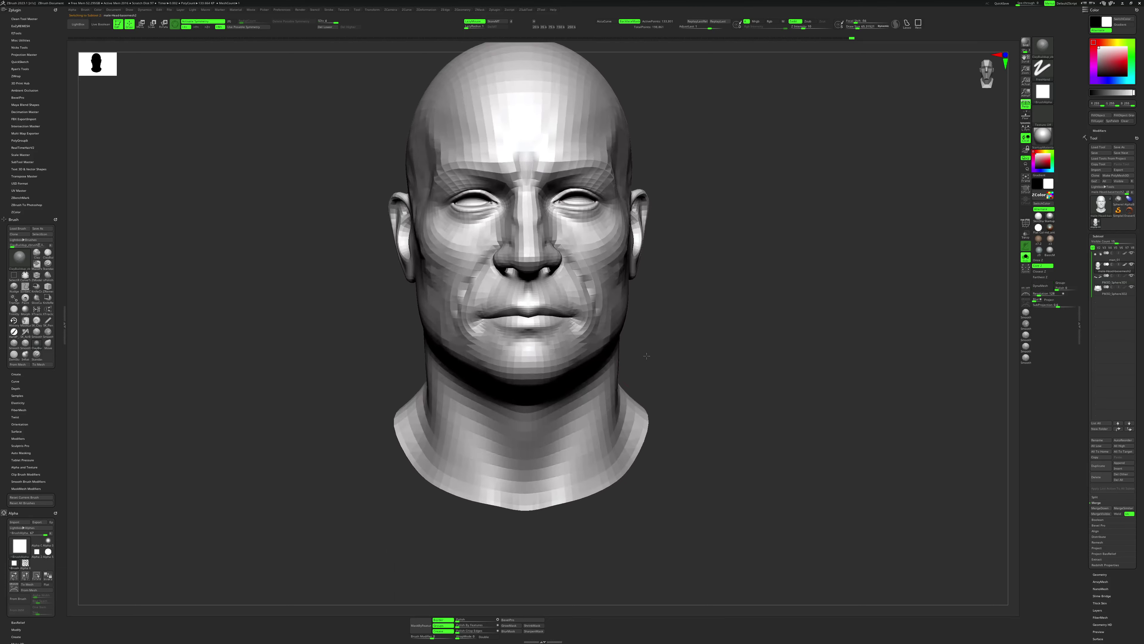
key("space")
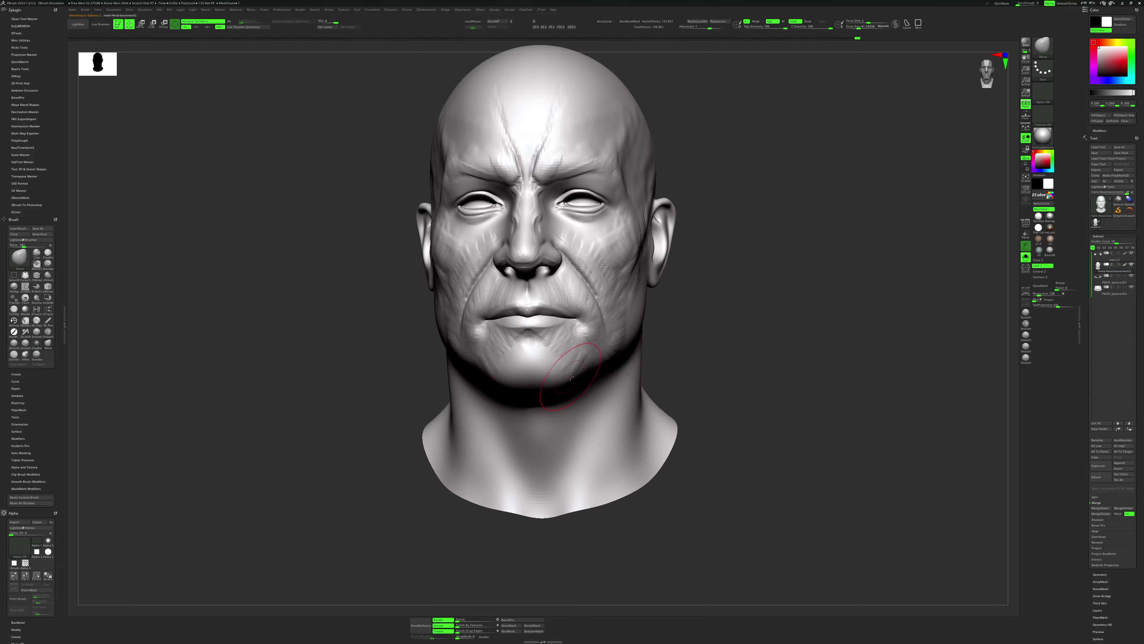
right_click_drag(689, 306, 562, 362)
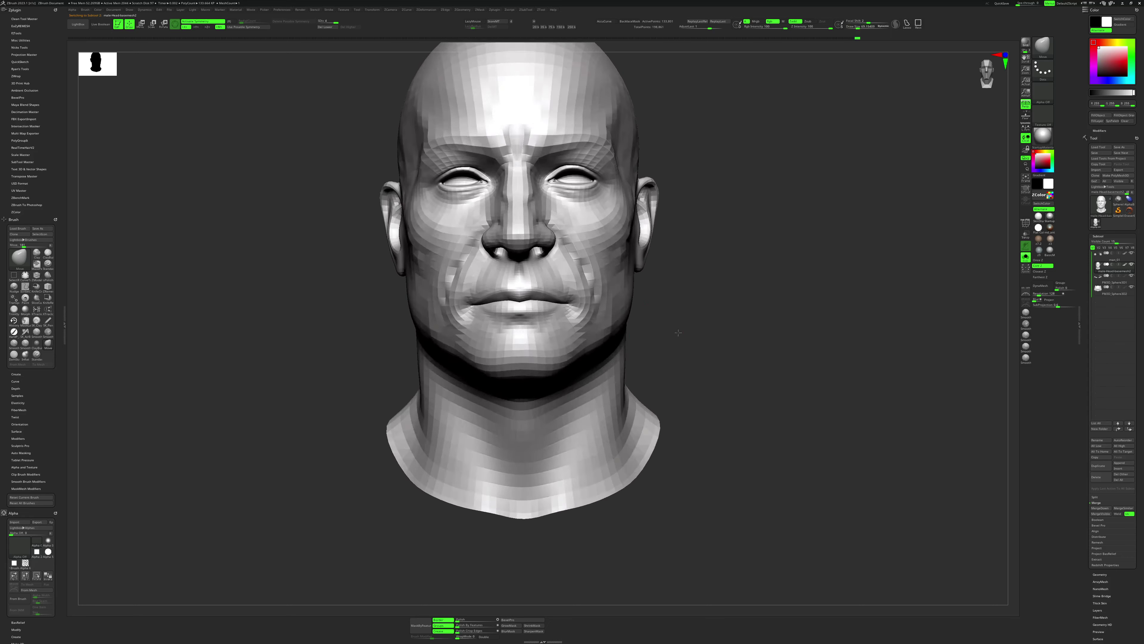
left_click_drag(562, 362, 571, 362)
right_click_drag(607, 358, 581, 374)
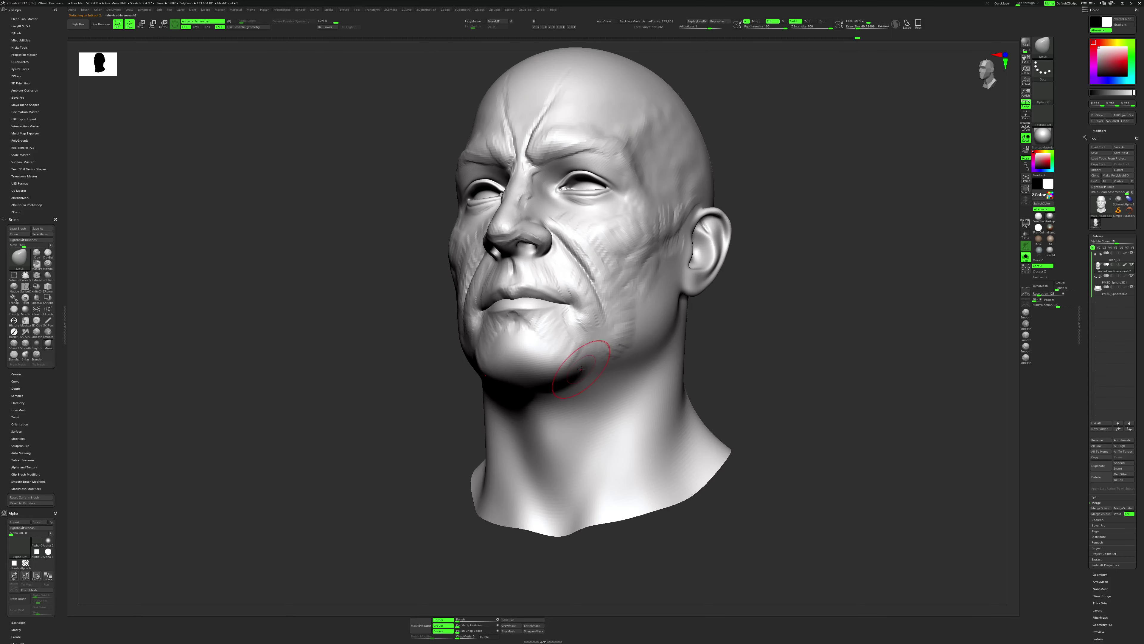
right_click_drag(649, 333, 642, 327, "shift")
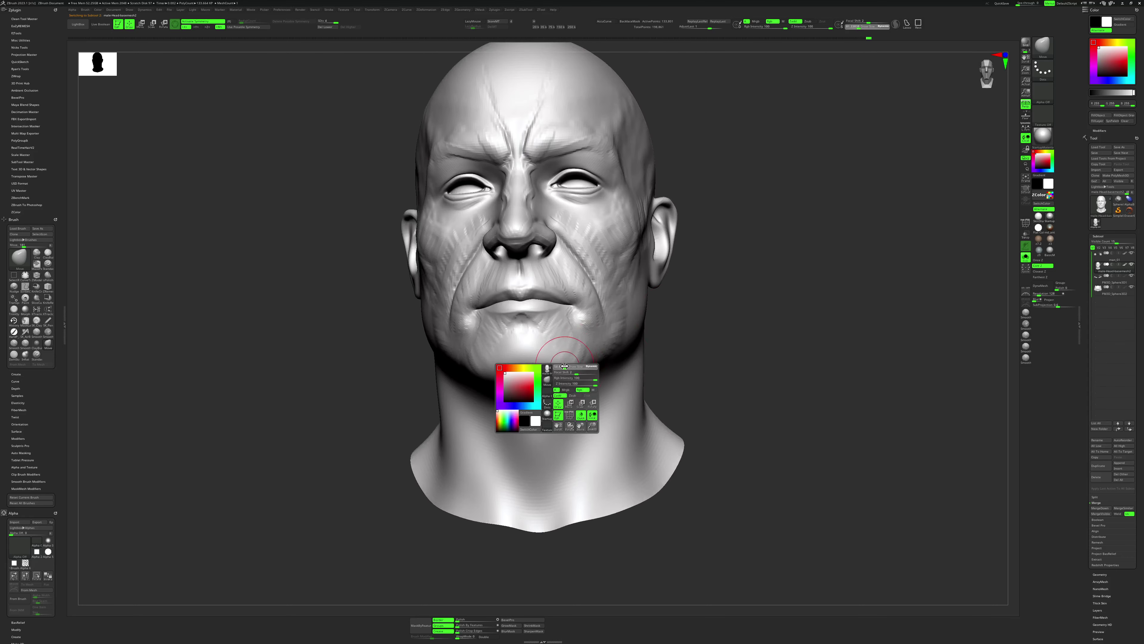
Build up clay on both chin sides with a size-19 ClayBuildup brush.
key("b")
key("c")
key("b")
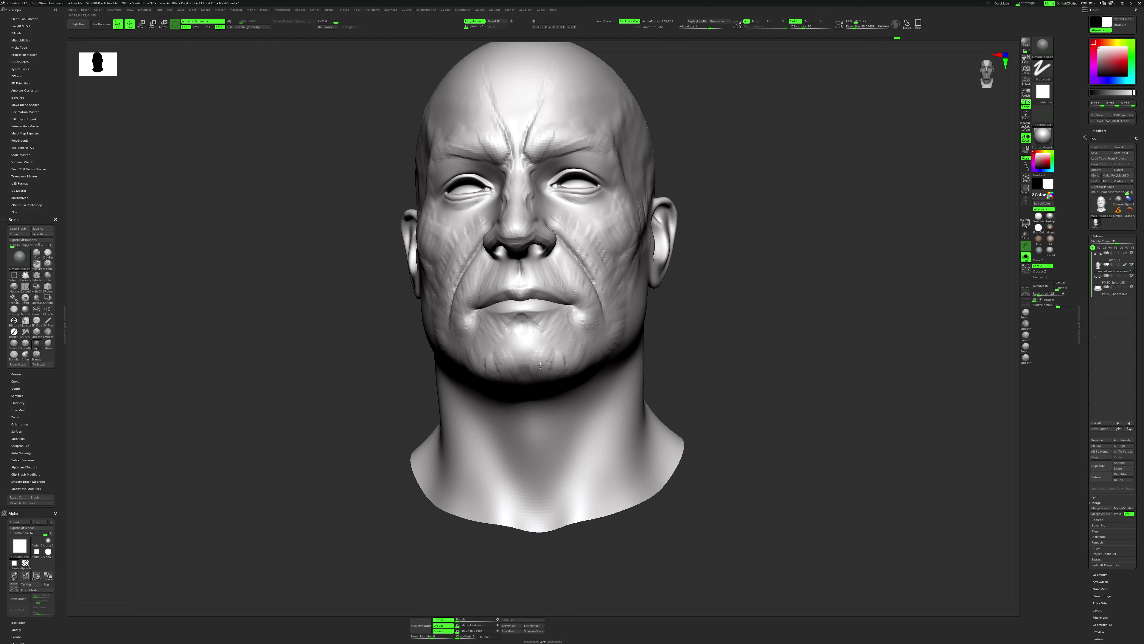
key("space")
left_click_drag(542, 326, 577, 332)
key("bracketright")
Inspect the head from several angles, then stroke clay from the jaw down the neck.
left_click_drag(649, 341, 531, 384)
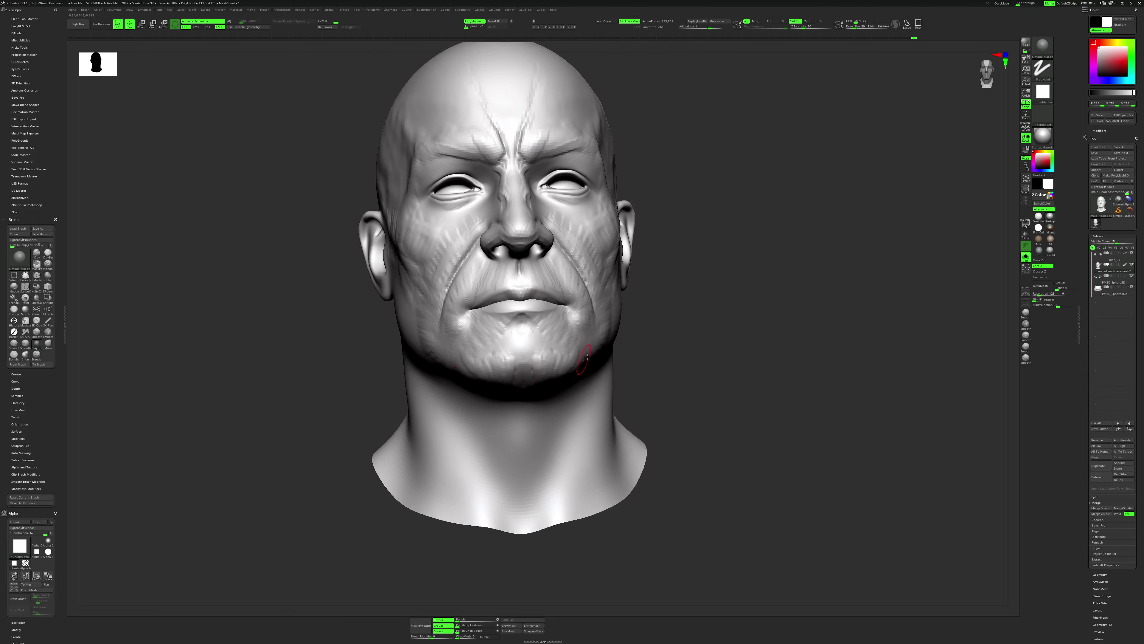
left_click_drag(587, 356, 535, 368)
left_click_drag(684, 355, 550, 351)
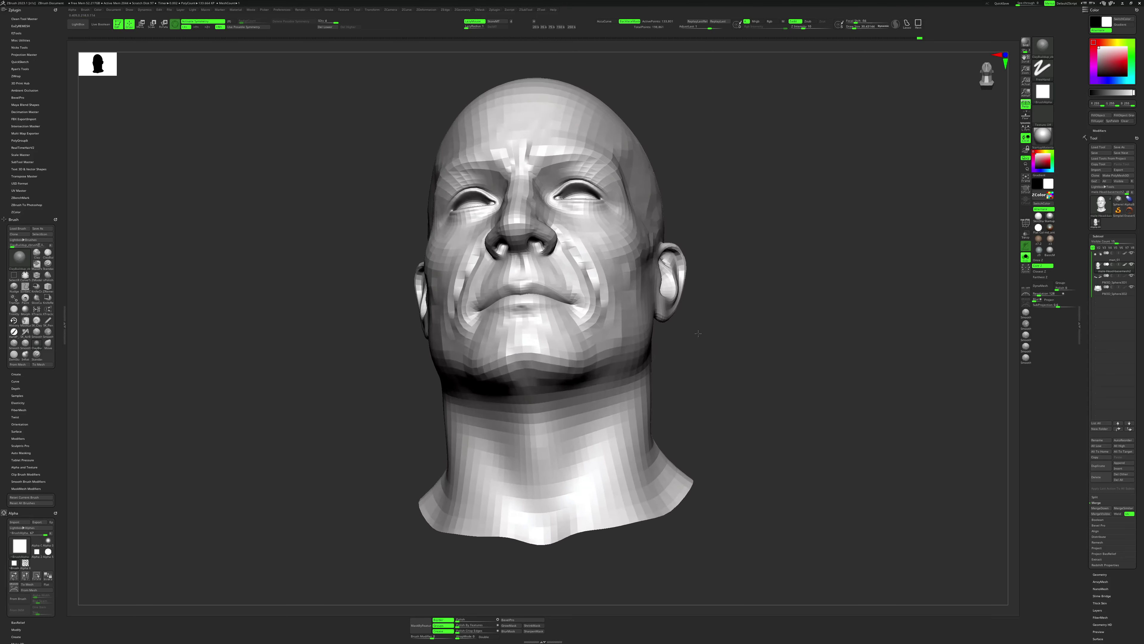
left_click_drag(600, 378, 603, 371)
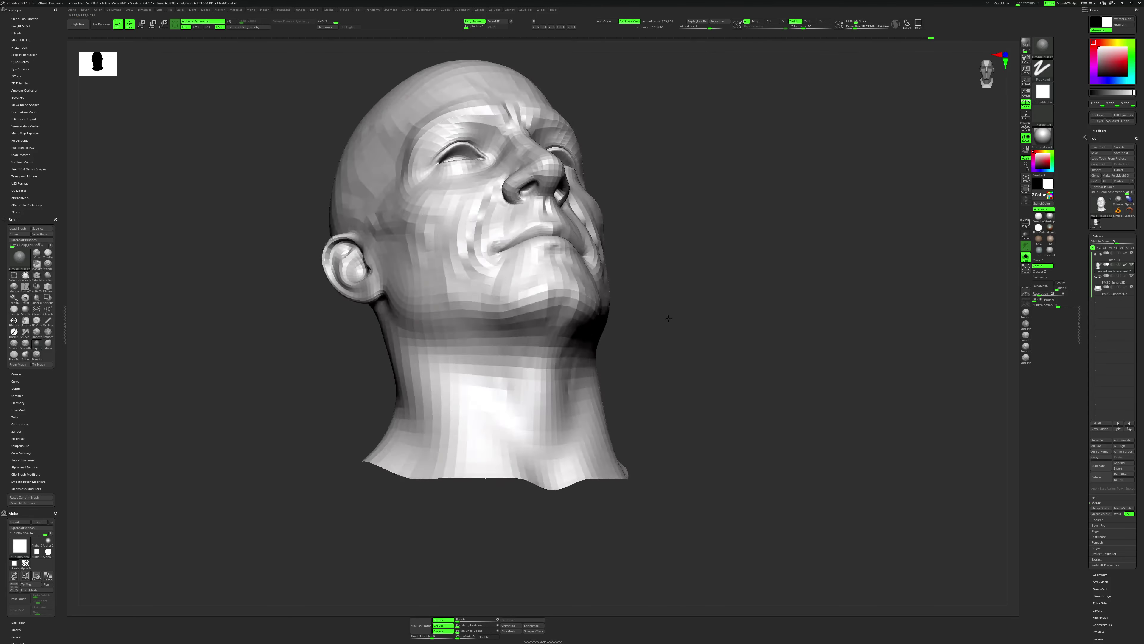
mouse_move(563, 360)
left_mouse_down()
mouse_move(553, 345)
mouse_move(595, 386)
left_mouse_up()
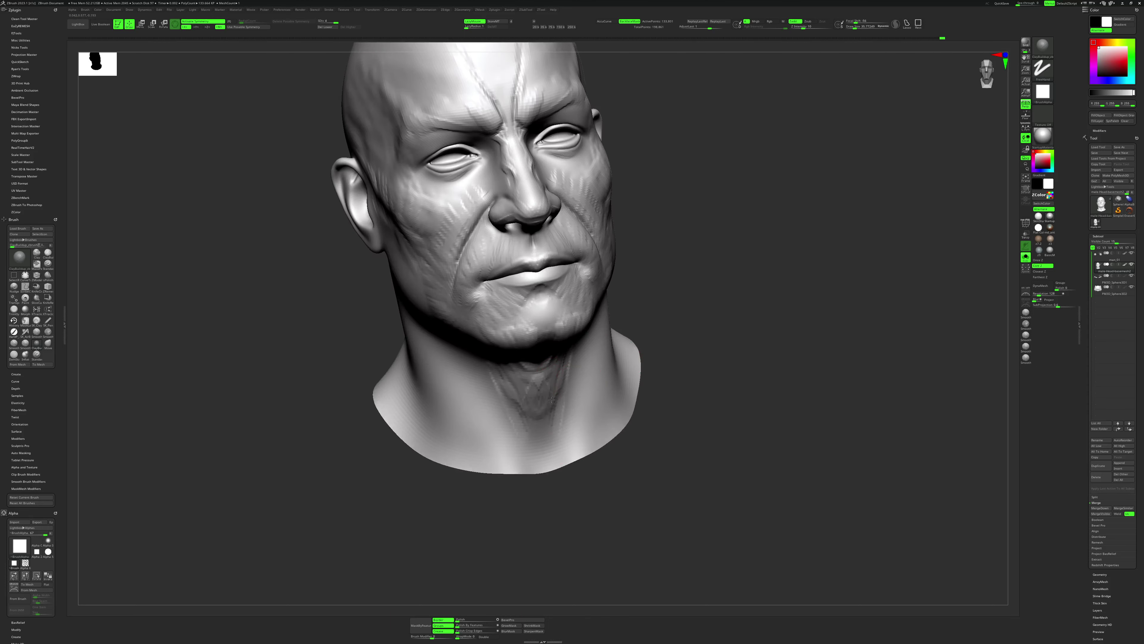
left_click_drag(552, 399, 513, 387)
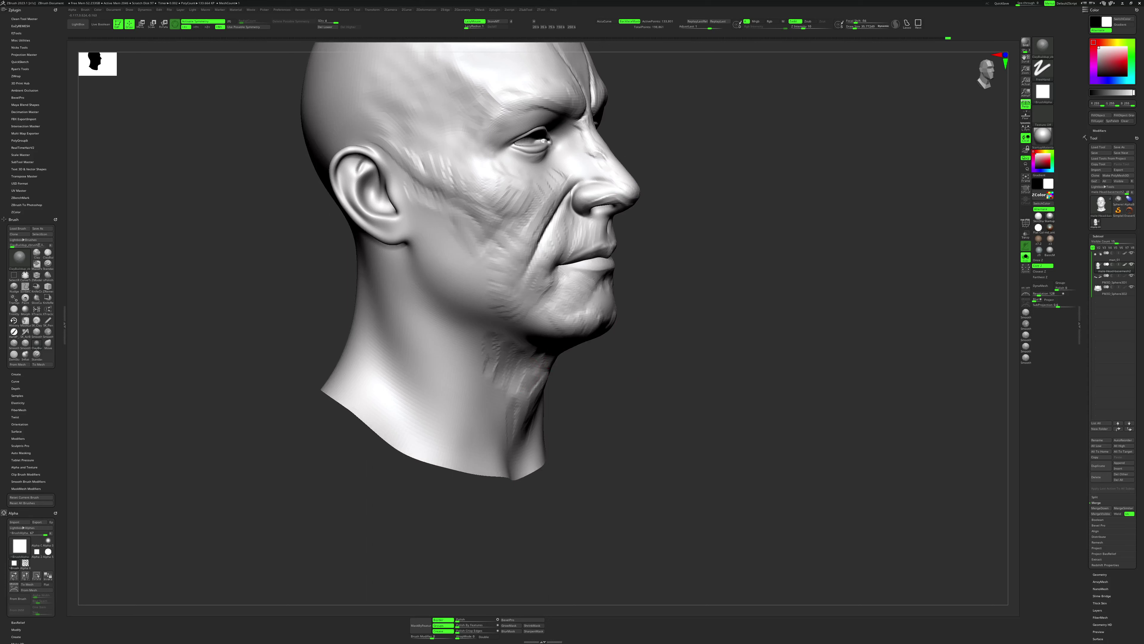
mouse_move(547, 372)
left_mouse_down()
mouse_move(613, 363)
mouse_move(699, 280)
left_mouse_up()
mouse_move(688, 229)
left_mouse_down()
mouse_move(673, 308)
mouse_move(581, 410)
left_mouse_up()
Turn the head to a side profile and toggle between the Move and ClayBuildup brushes.
right_click_drag(581, 410, 559, 408)
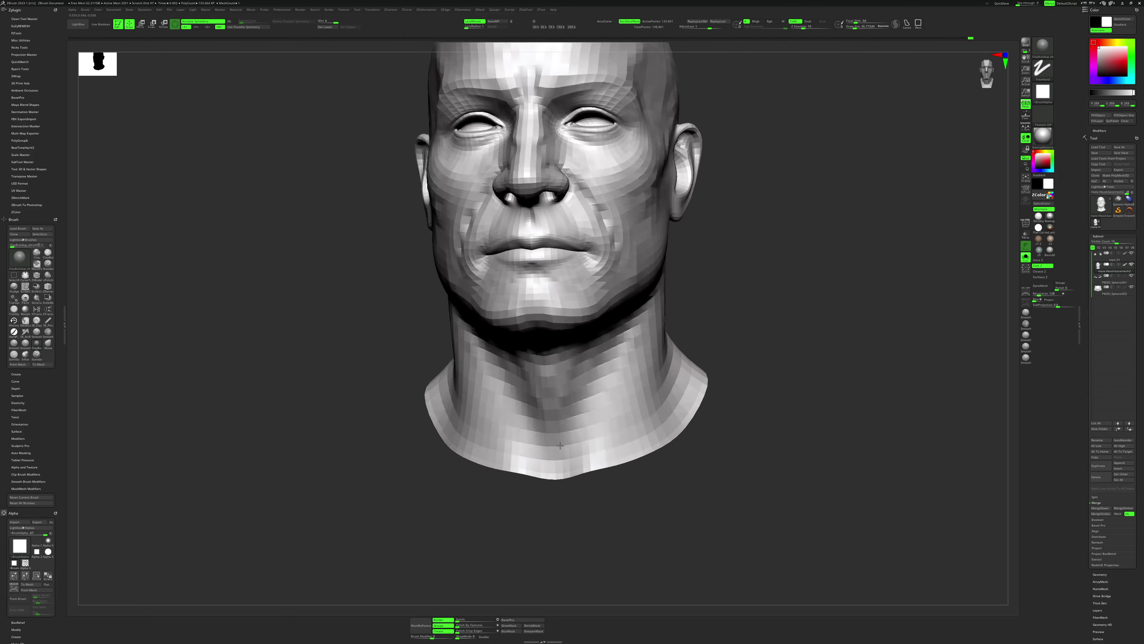
mouse_move(559, 442)
right_mouse_down()
mouse_move(566, 350)
mouse_move(634, 345)
right_mouse_up()
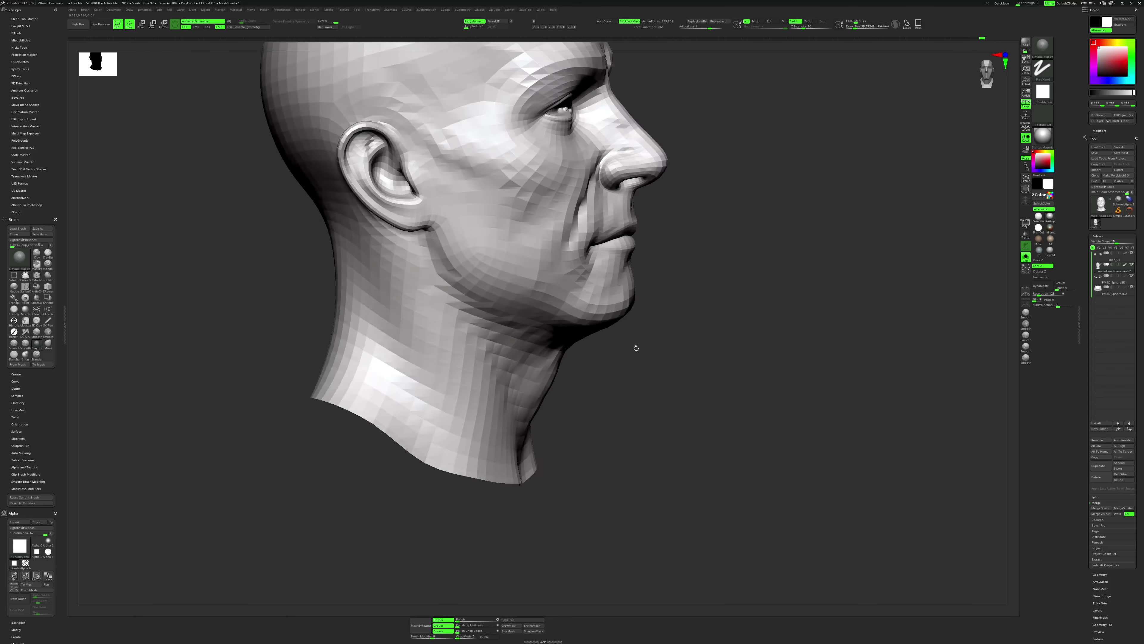
key("b")
key("m")
key("v")
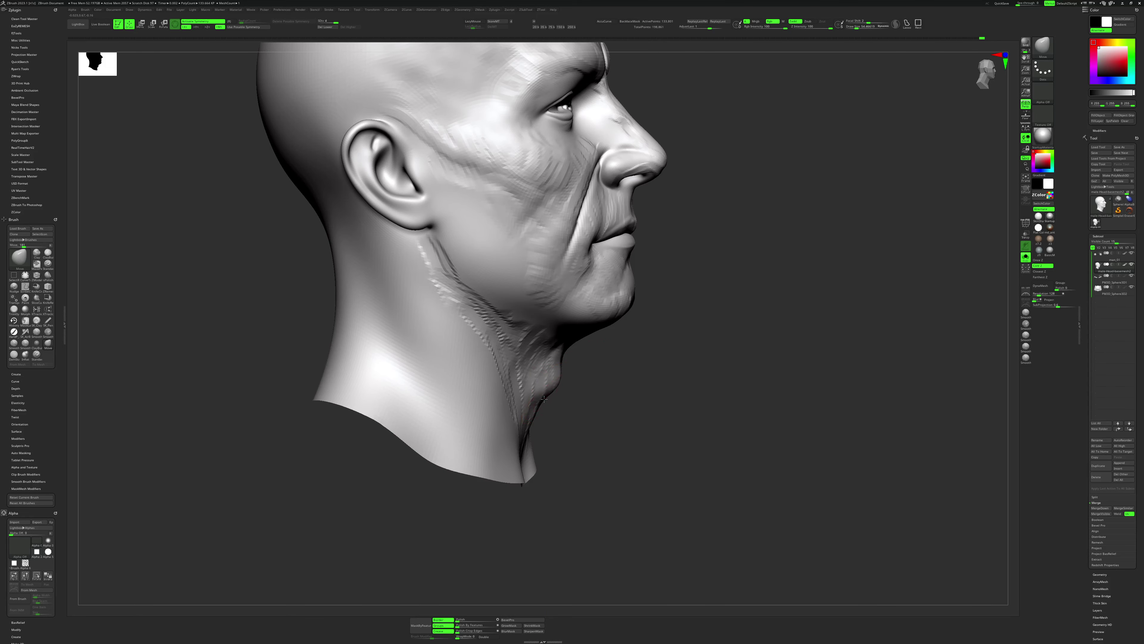
key("b")
key("c")
key("b")
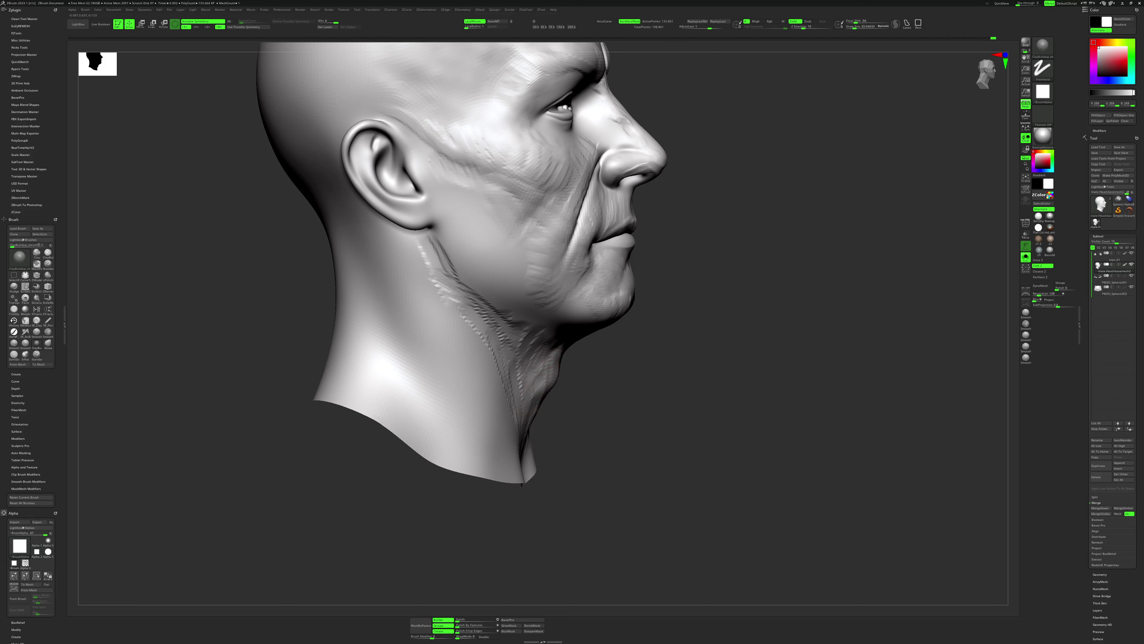
From a front view, sculpt mirrored streaks into the chin and a ridge along the jaw.
right_click_drag(559, 413, 536, 360)
right_click_drag(619, 386, 572, 386)
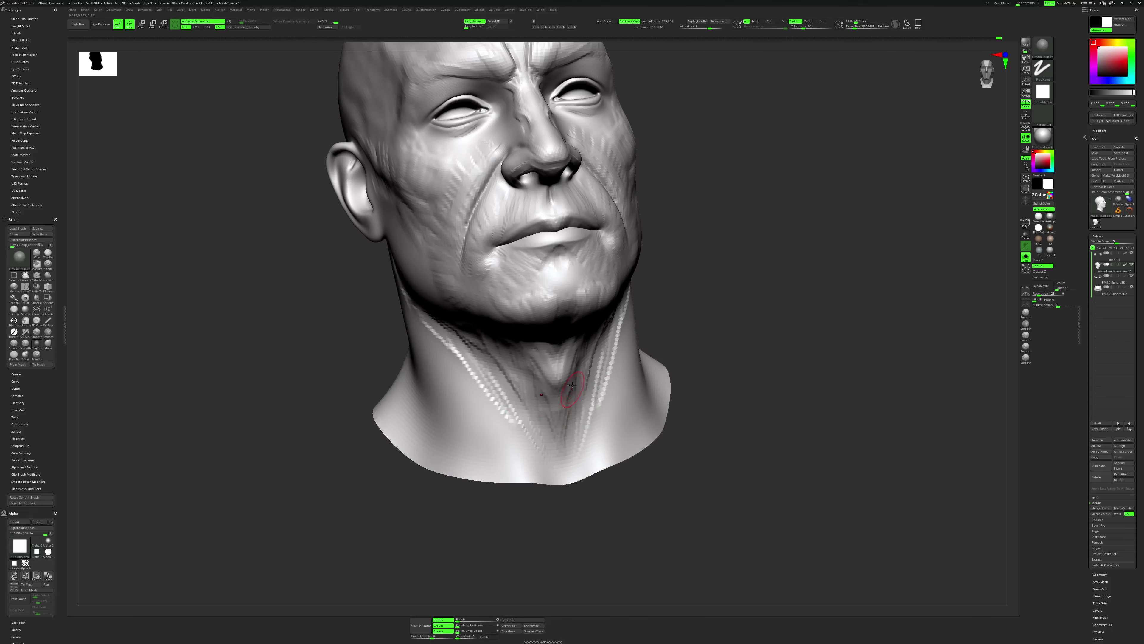
right_click_drag(569, 526, 574, 377)
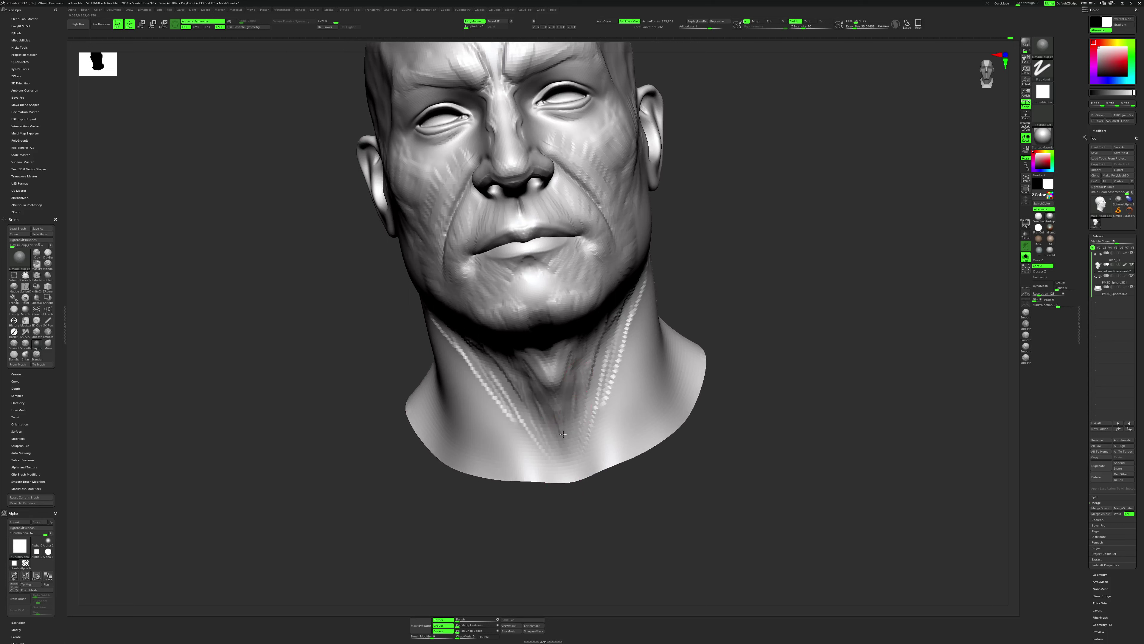
right_click_drag(566, 423, 567, 393)
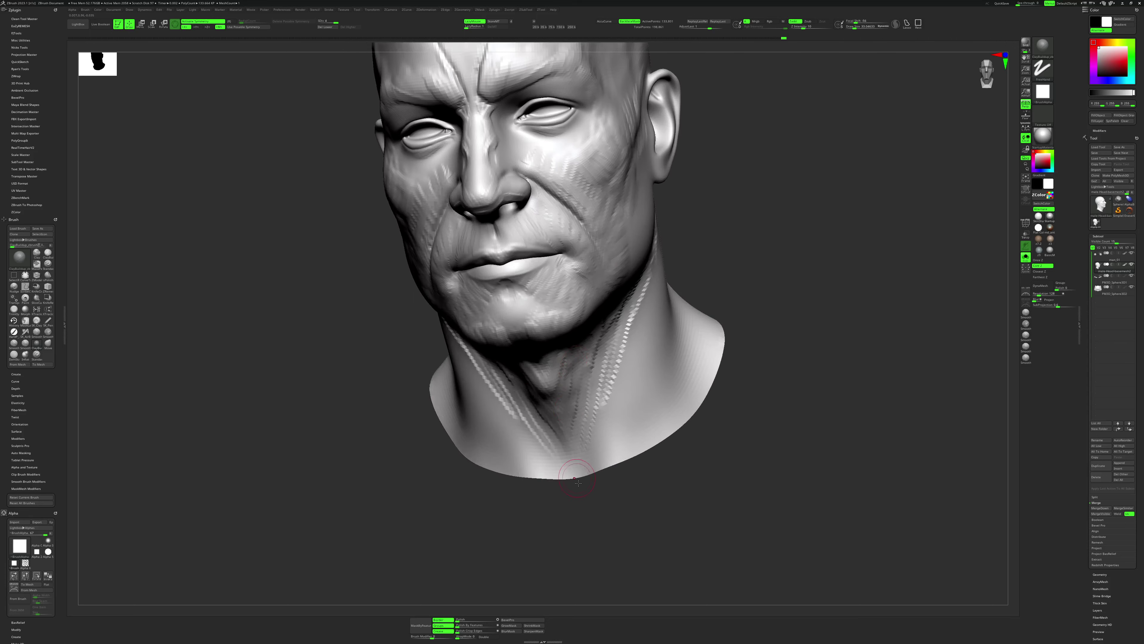
right_click_drag(578, 483, 585, 347)
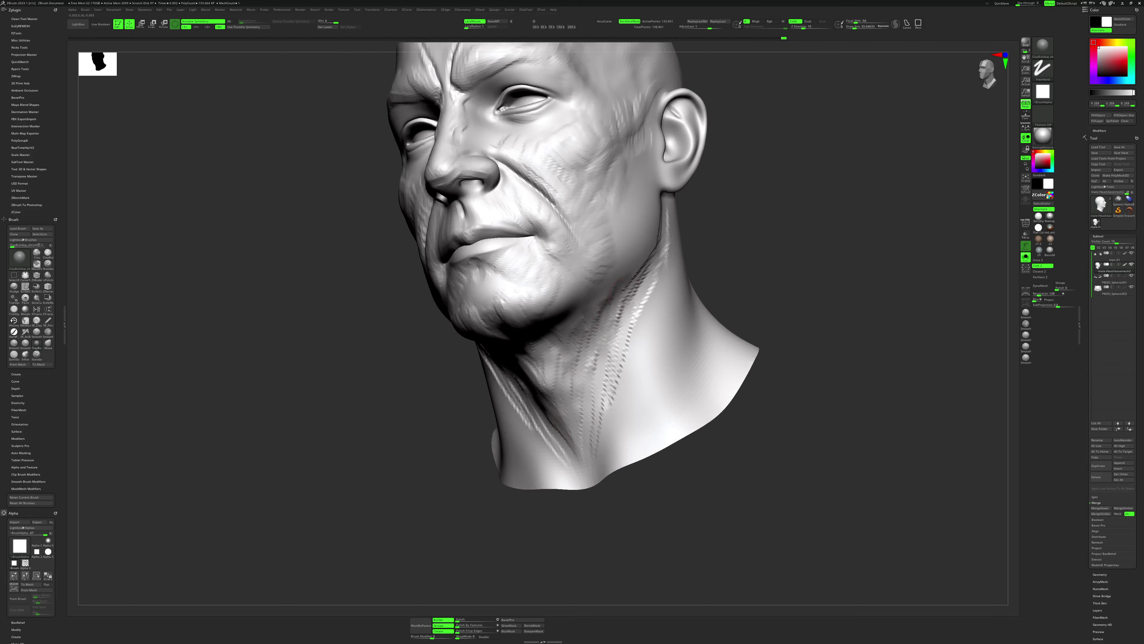
right_click_drag(632, 292, 761, 248, "shift")
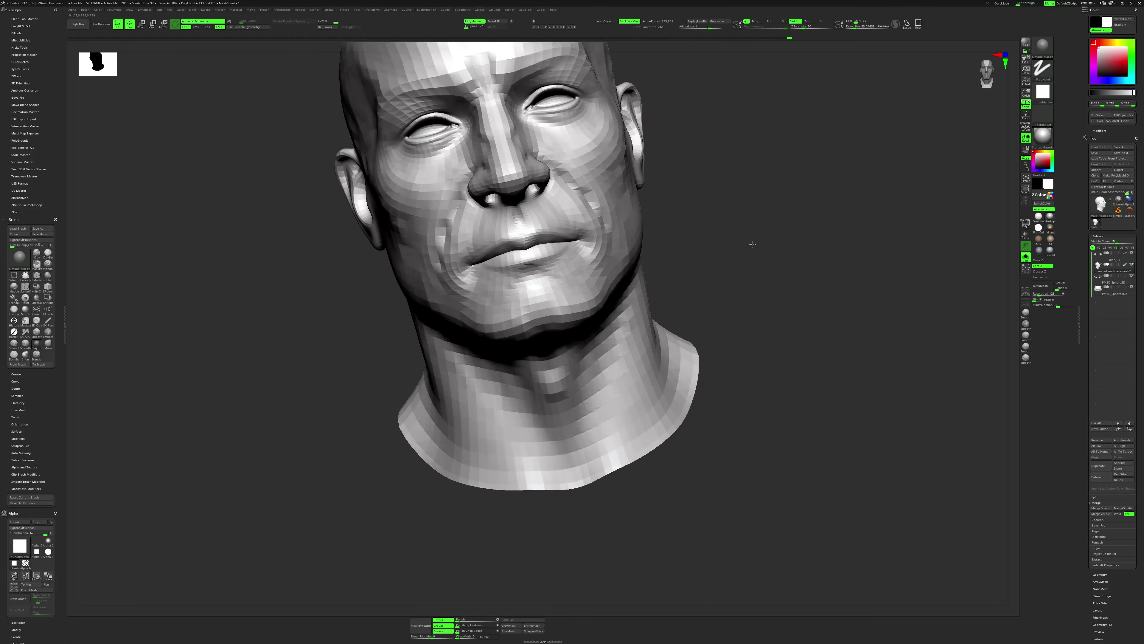
mouse_move(718, 319)
right_mouse_down()
mouse_move(712, 339)
mouse_move(742, 334)
mouse_move(743, 356)
right_mouse_up()
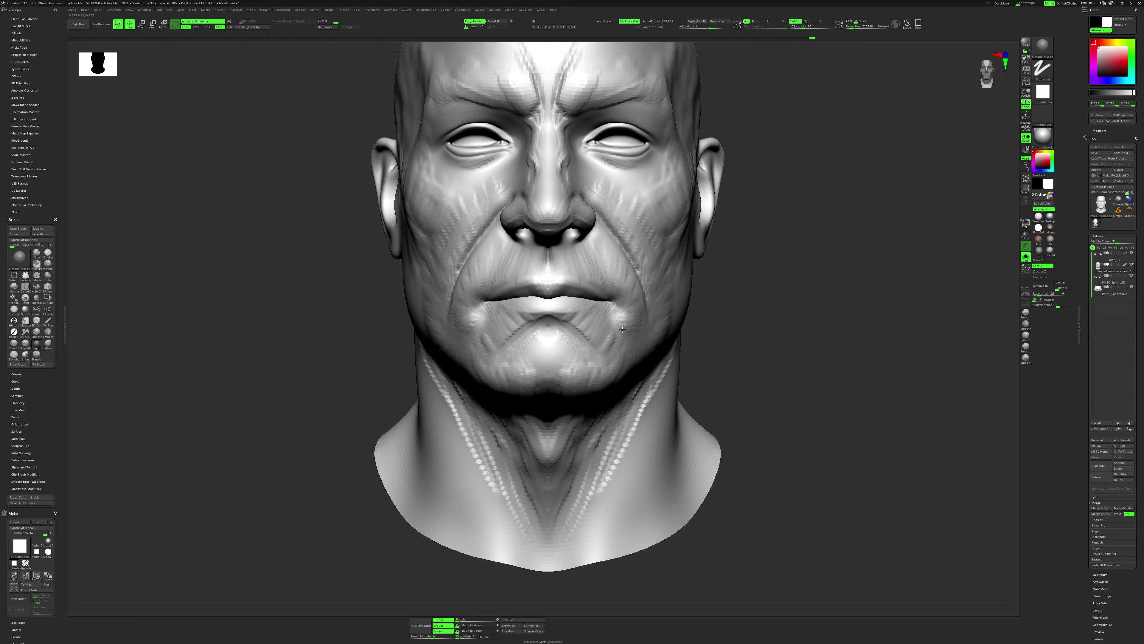
mouse_move(619, 339)
left_mouse_down()
mouse_move(624, 317)
mouse_move(603, 368)
left_mouse_up()
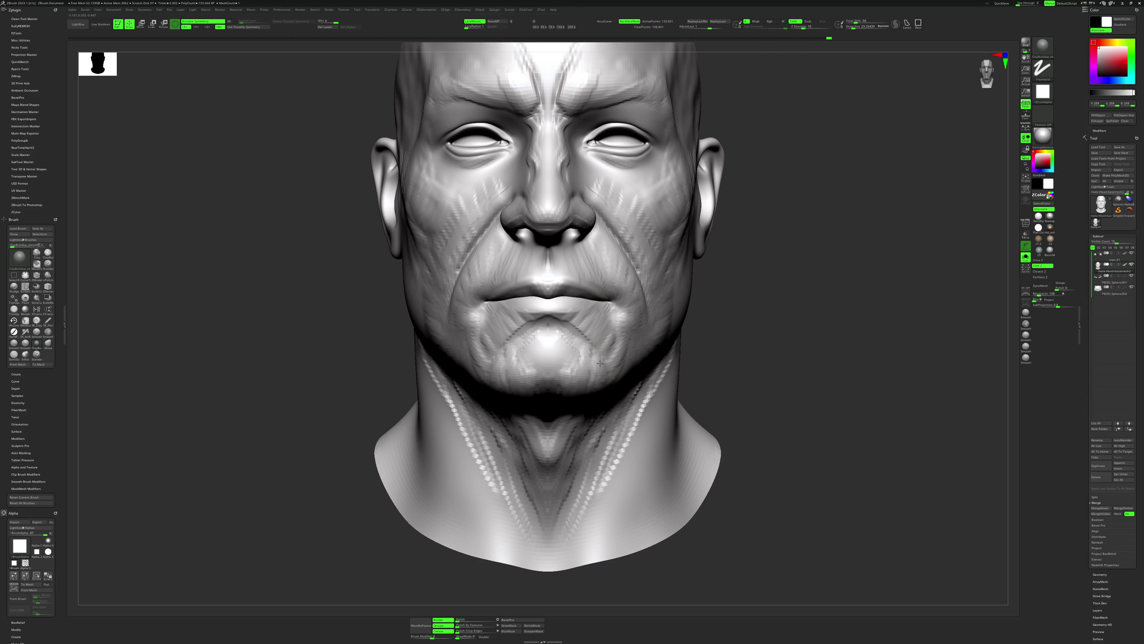
mouse_move(600, 363)
left_mouse_down()
mouse_move(629, 348)
mouse_move(593, 369)
left_mouse_up()
mouse_move(594, 335)
right_mouse_down()
mouse_move(552, 382)
mouse_move(762, 312)
mouse_move(734, 357)
mouse_move(746, 370)
mouse_move(750, 360)
right_mouse_up()
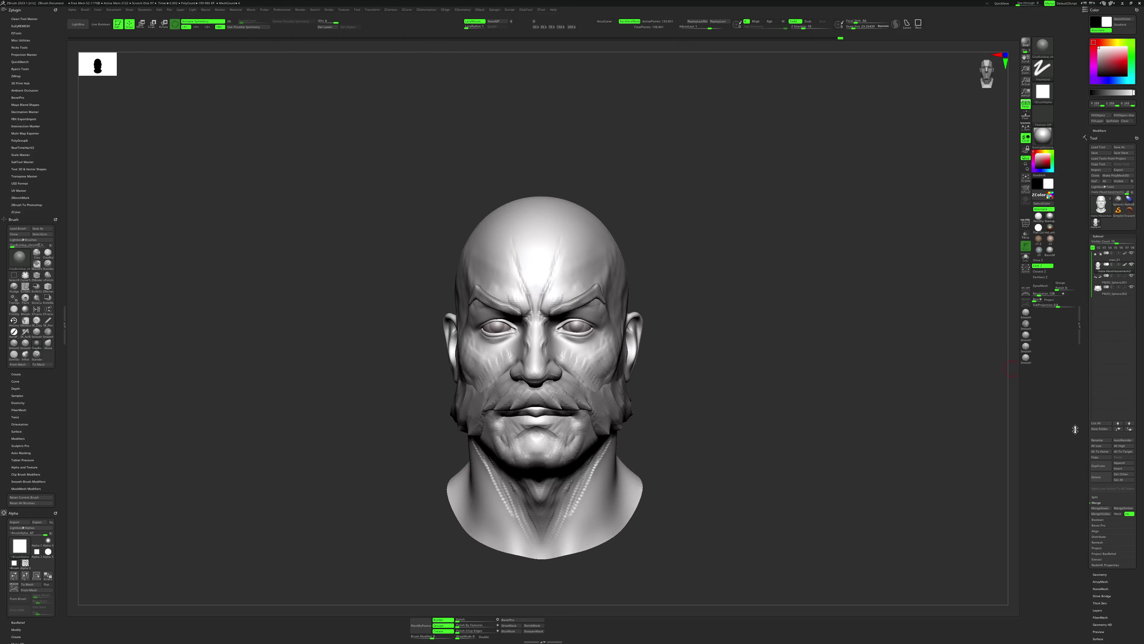
Append a Sphere3D as a new subtool and make it the active subtool.
left_click(1123, 463)
left_click(1123, 463)
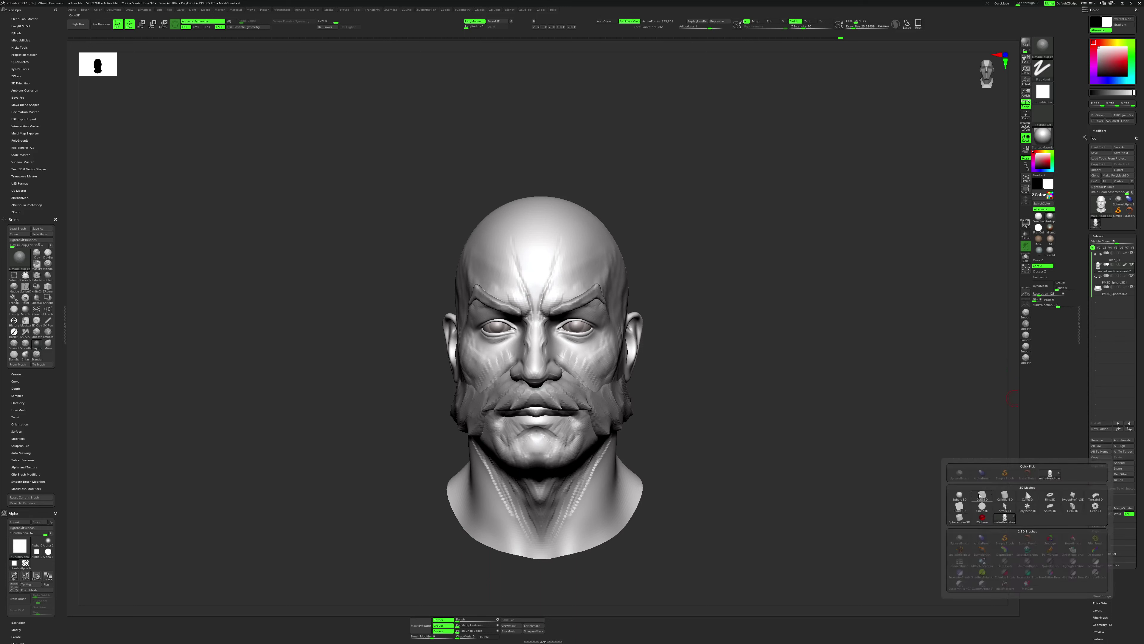
left_click(960, 495)
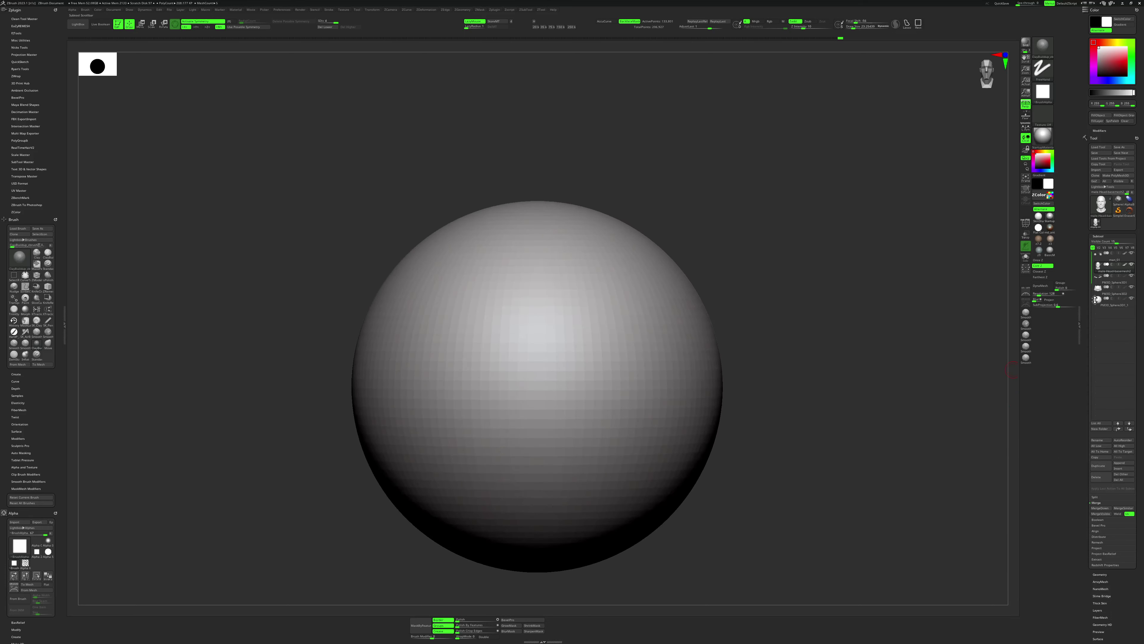
left_click(1096, 299)
Shrink the sphere with the gizmo and position it on top of the head.
key("w")
left_click_drag(537, 385, 517, 282)
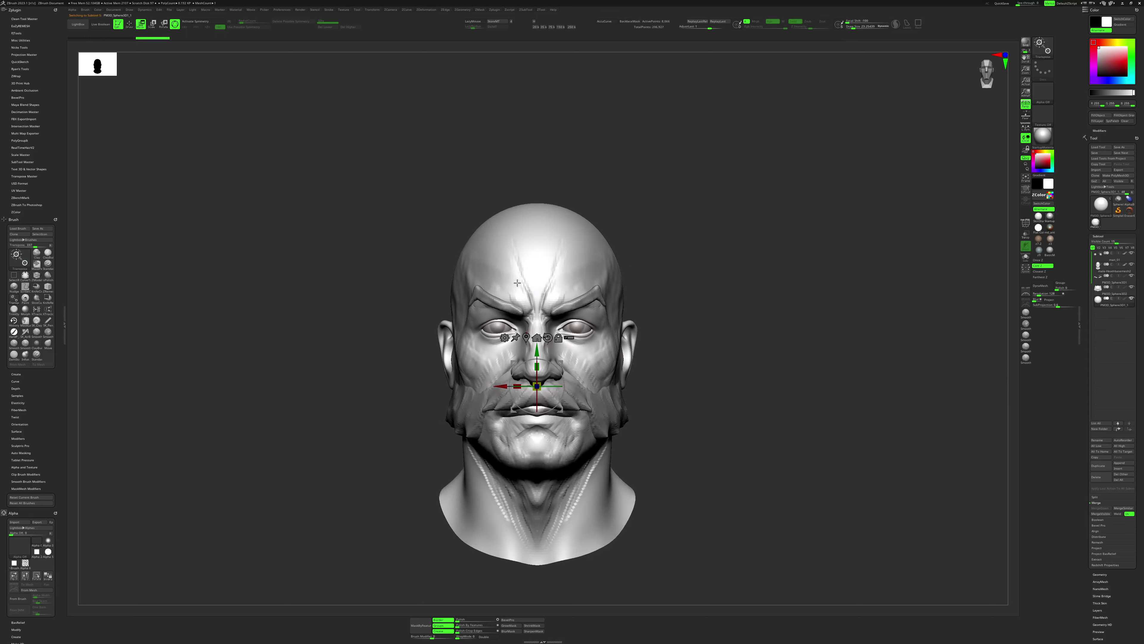
left_click_drag(537, 366, 536, 253)
key("q")
left_click_drag(675, 315, 756, 303, "shift")
key("f")
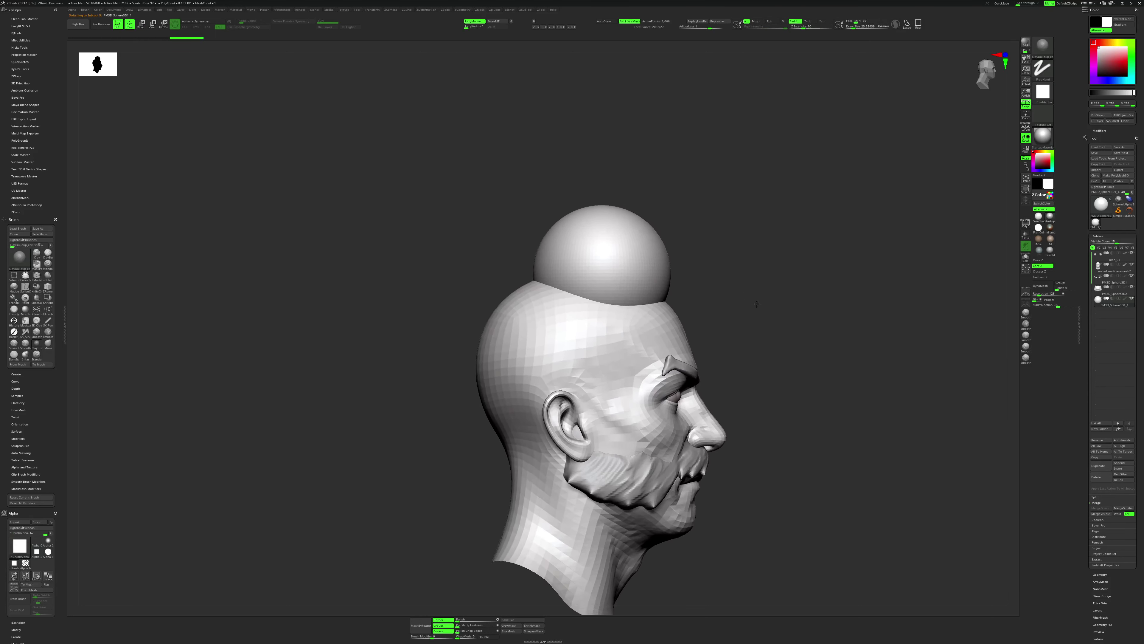
key("w")
left_click_drag(716, 258, 599, 271)
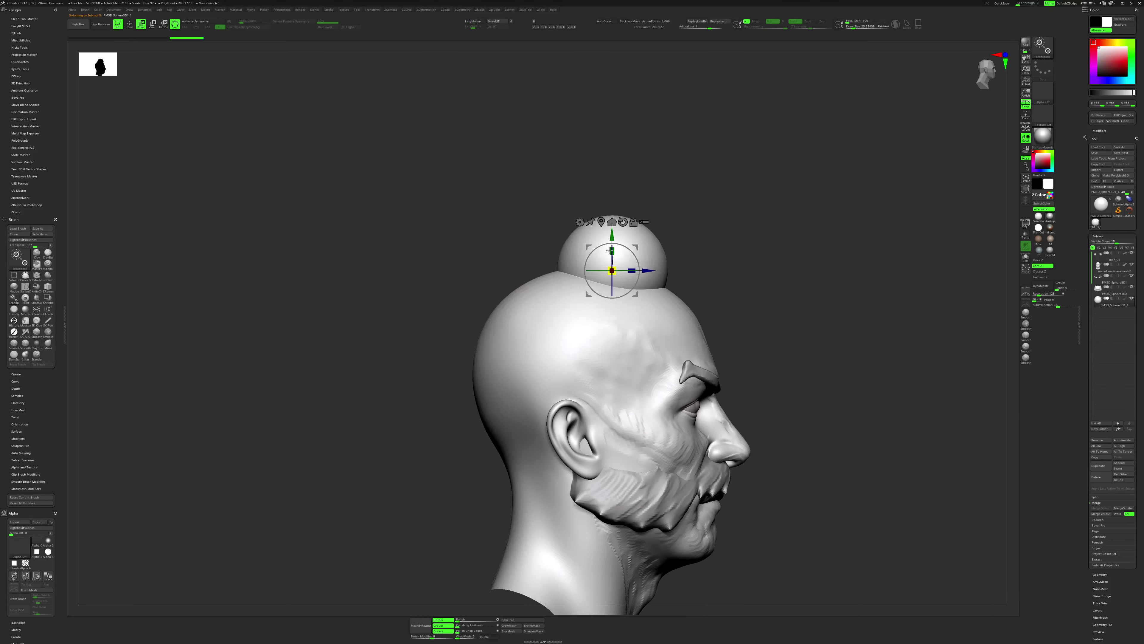
Enable X symmetry and stretch the top sphere back over the scalp into a crest.
key("q")
key("x")
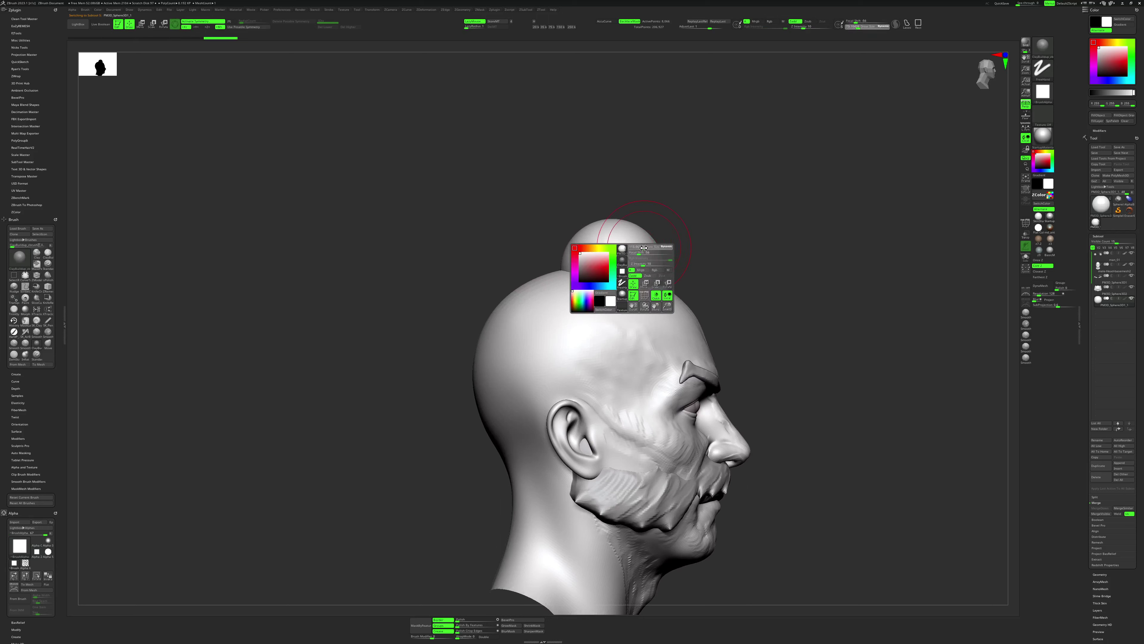
key("b")
key("m")
key("v")
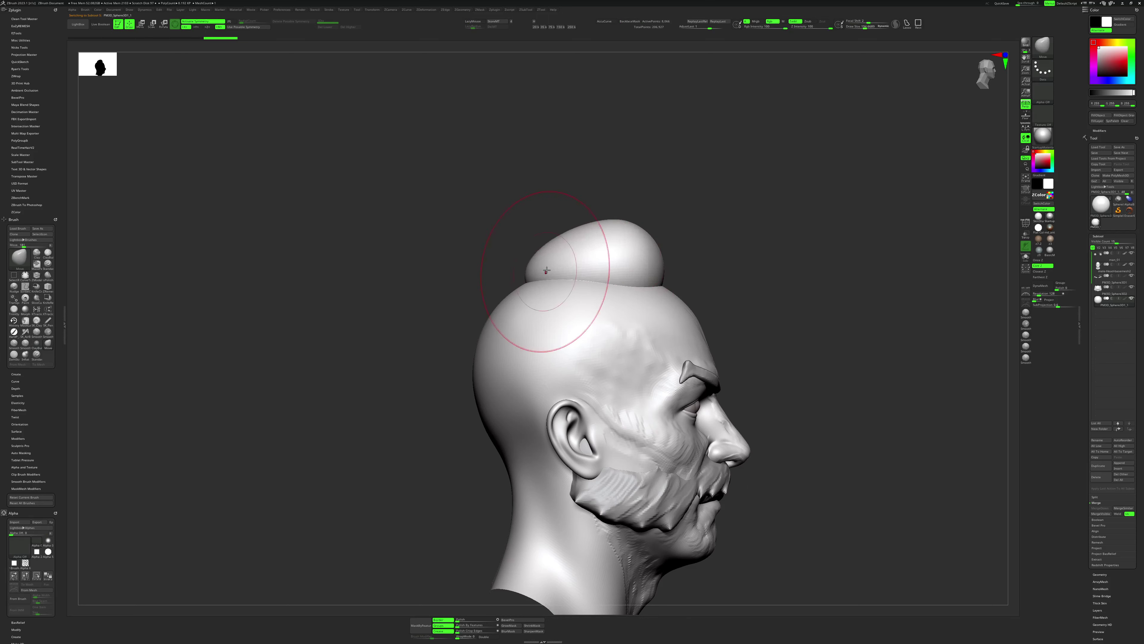
left_click_drag(578, 259, 536, 270)
mouse_move(708, 256)
right_mouse_down()
mouse_move(643, 280)
mouse_move(679, 258)
right_mouse_up()
left_click_drag(618, 276, 557, 255)
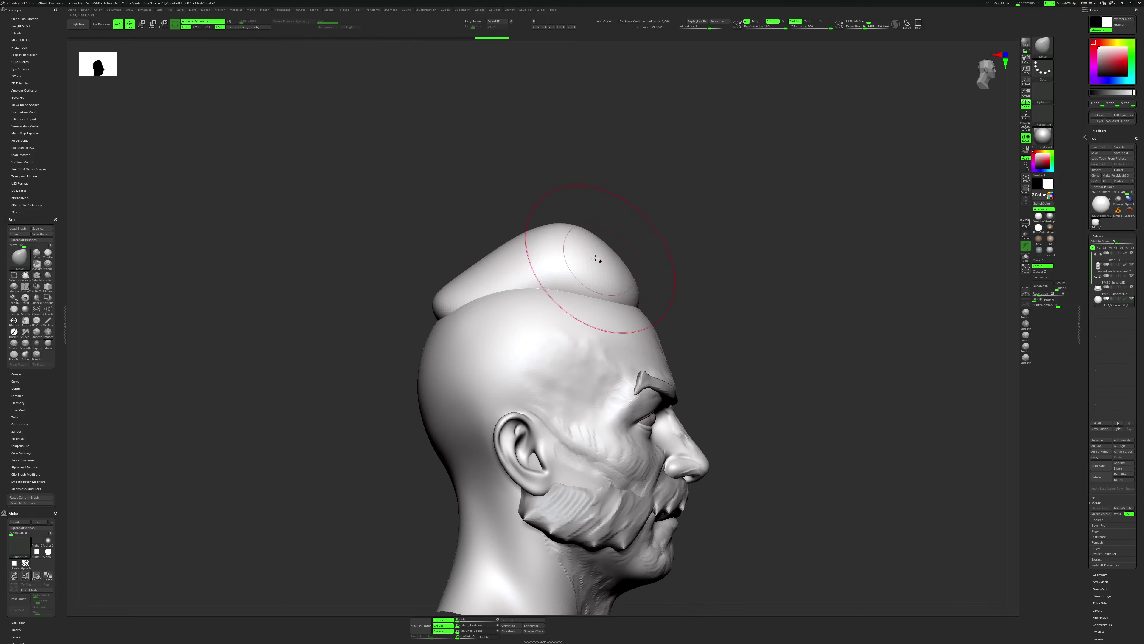
Check the crest from front and top views, then remesh it with DynaMesh.
mouse_move(675, 248)
right_mouse_down()
mouse_move(621, 284)
mouse_move(656, 231)
mouse_move(660, 254)
right_mouse_up()
scroll(630, 271, "down", 5)
scroll(656, 231, "up", 5)
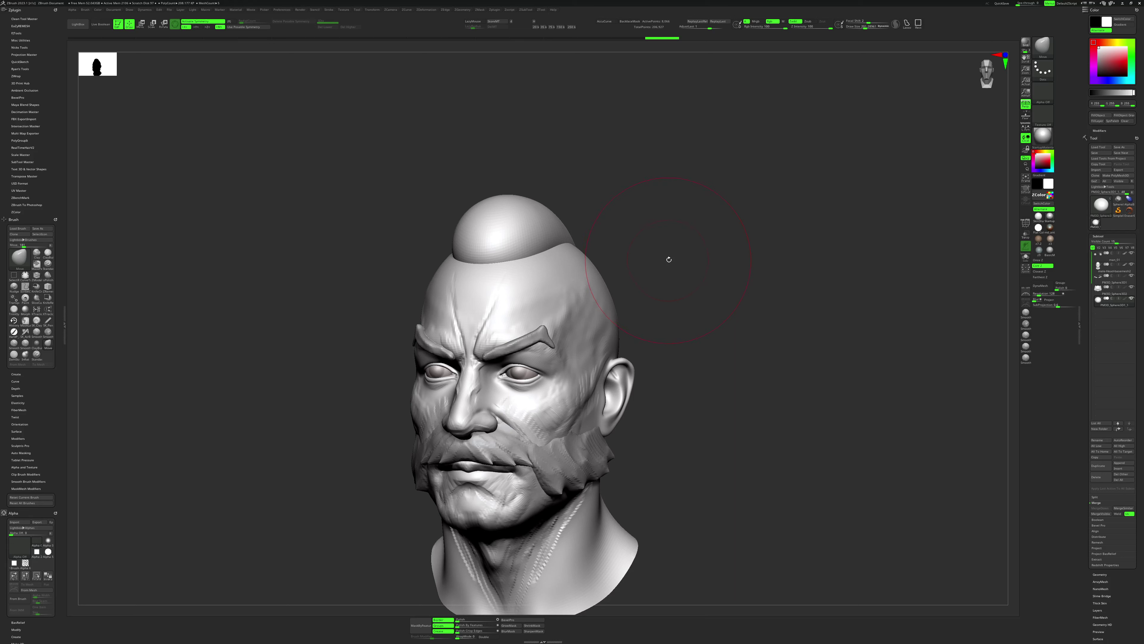
mouse_move(668, 259)
left_mouse_down()
mouse_move(615, 235)
mouse_move(561, 267)
left_mouse_up()
key("space")
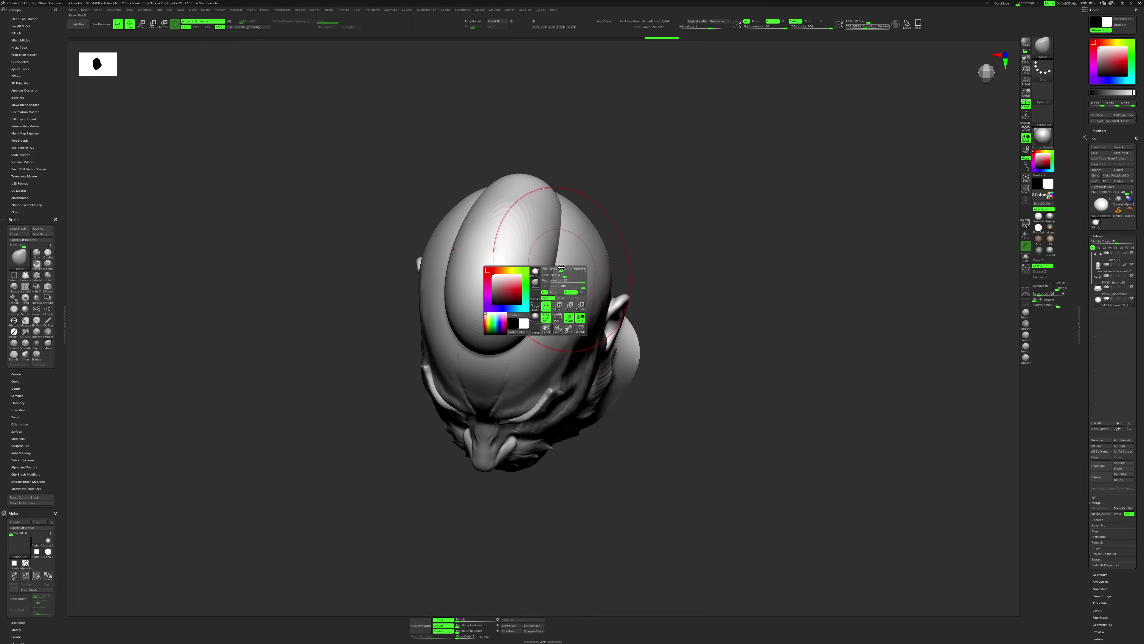
key("space")
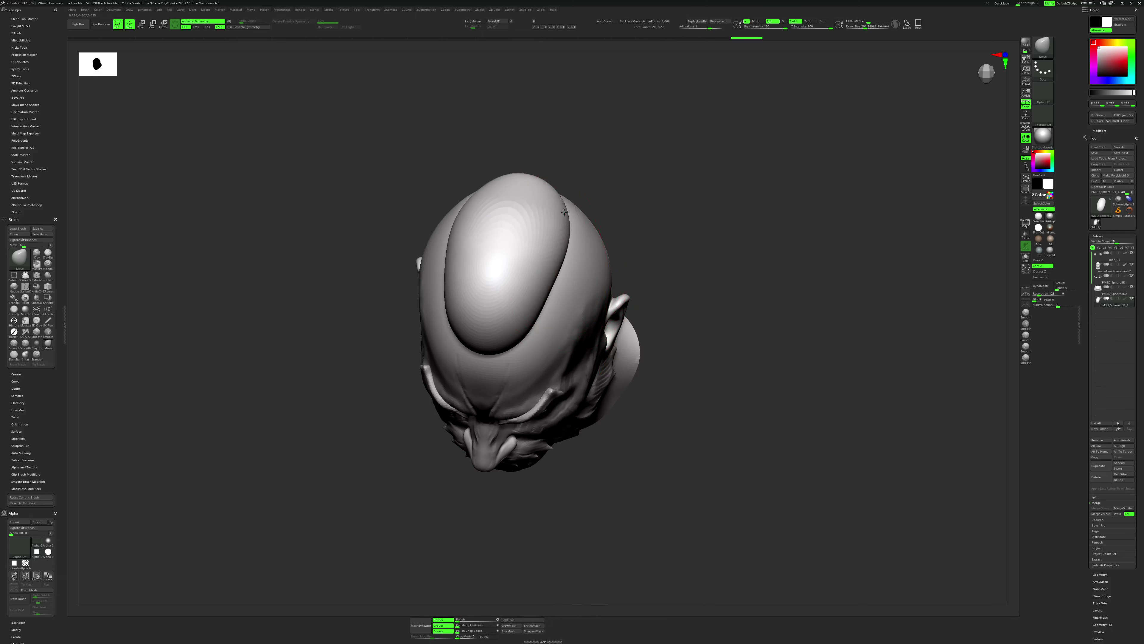
left_click_drag(636, 187, 623, 204)
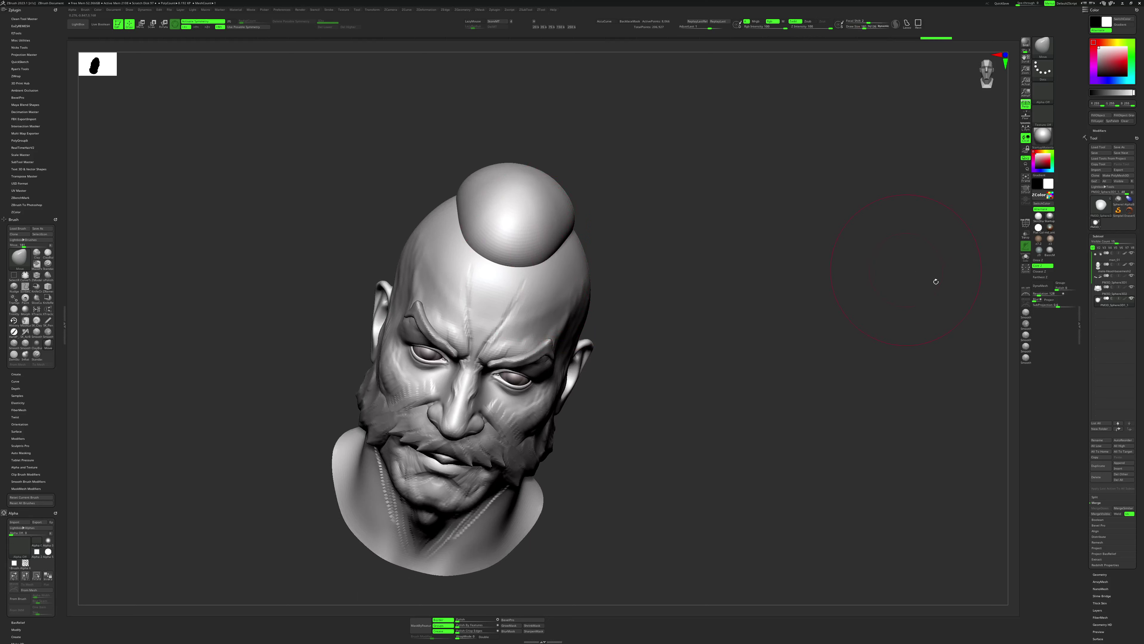
left_click(1038, 285)
Lay a first ClayBuildup stroke across the crest.
left_click_drag(698, 270, 518, 261)
key("space")
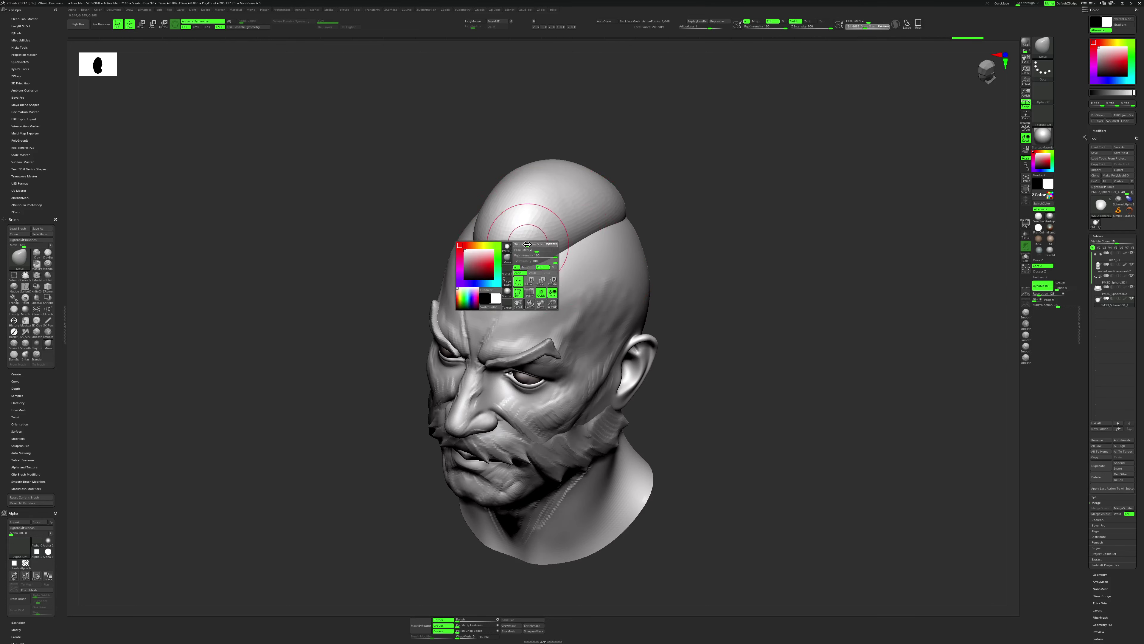
key("b")
key("c")
key("b")
key("space")
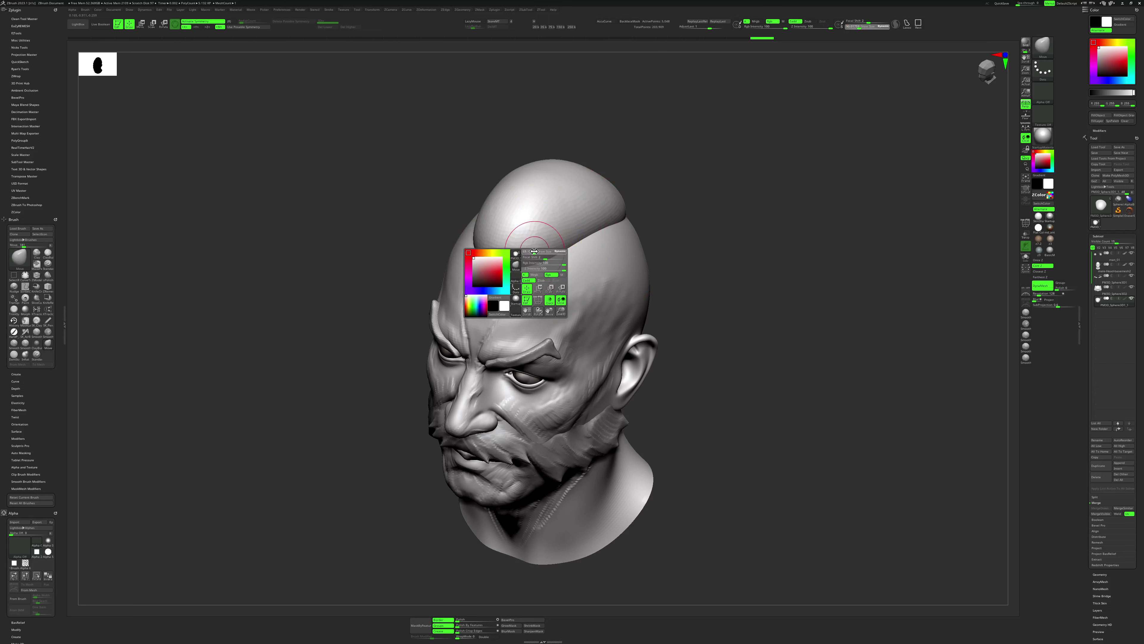
mouse_move(519, 259)
left_mouse_down()
mouse_move(500, 180)
mouse_move(554, 167)
left_mouse_up()
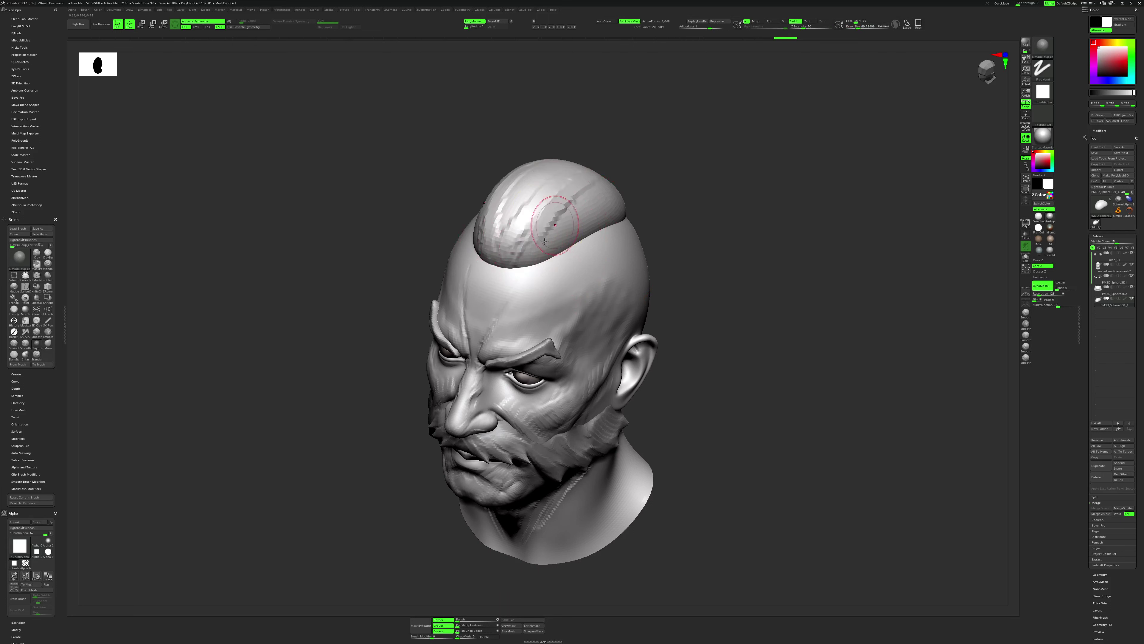
Drag another long ClayBuildup stroke across the crest to roughen it.
mouse_move(554, 248)
left_mouse_down()
mouse_move(654, 181)
mouse_move(761, 222)
mouse_move(685, 261)
mouse_move(745, 227)
mouse_move(786, 164)
left_mouse_up()
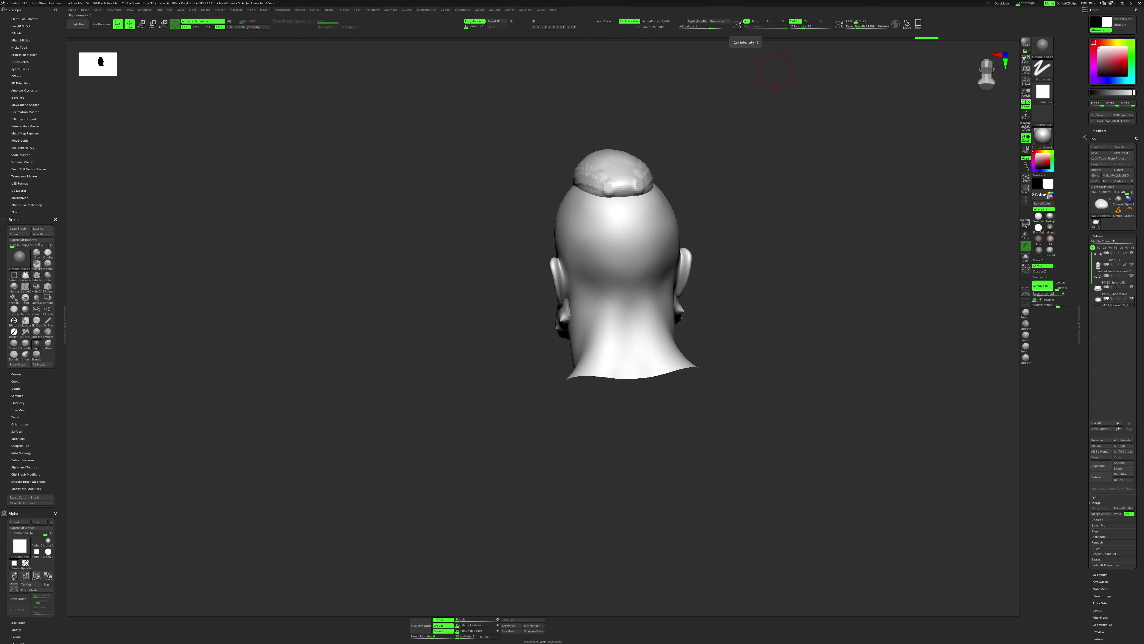
Draw a mirrored CurveTube from the back of the neck toward the centre.
left_click_drag(753, 281, 791, 287)
key("space")
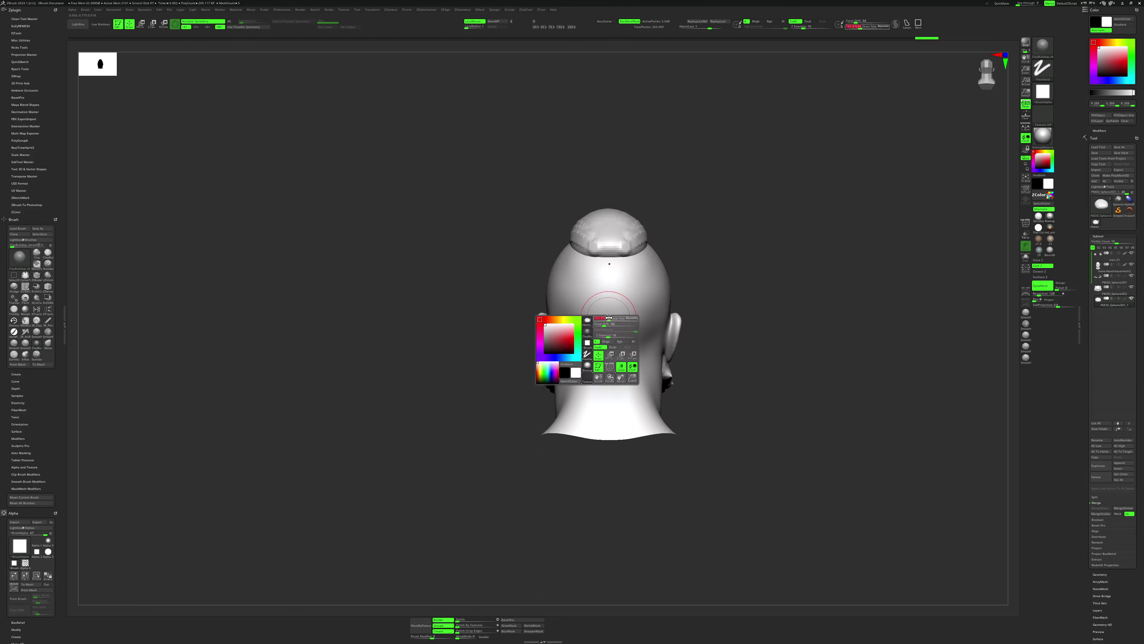
right_click_drag(609, 317, 555, 305, "ctrl")
left_click(26, 276)
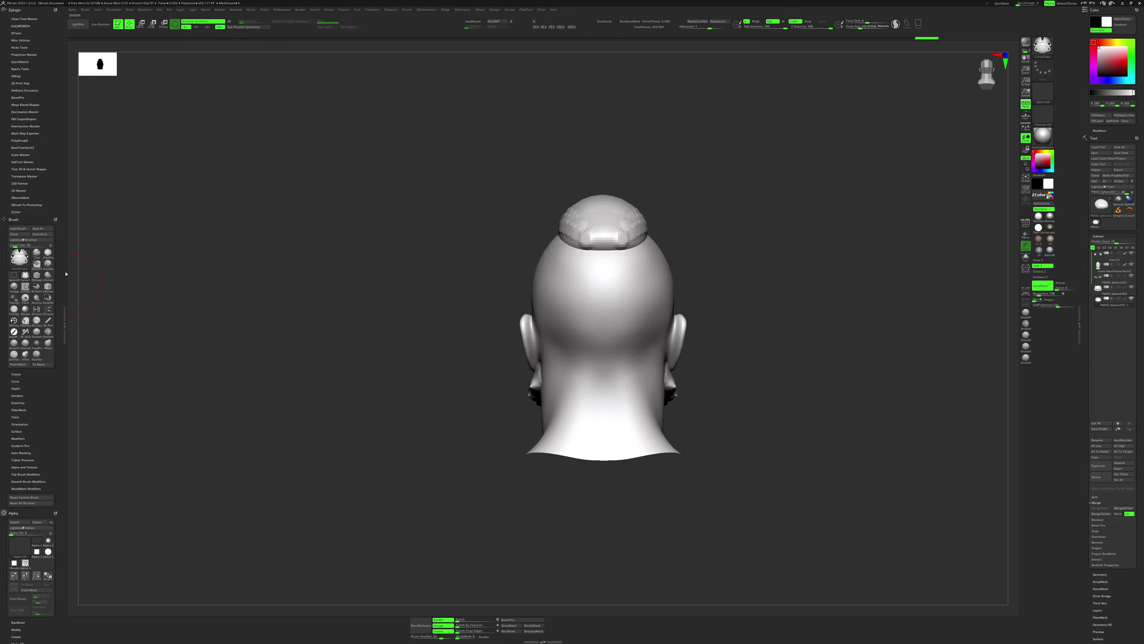
left_click_drag(657, 324, 607, 361)
Solo the two tubes and inflate them at size about 135 into one joined shape.
mouse_move(723, 310)
left_mouse_down()
mouse_move(680, 363)
mouse_move(709, 376)
left_mouse_up()
key("e")
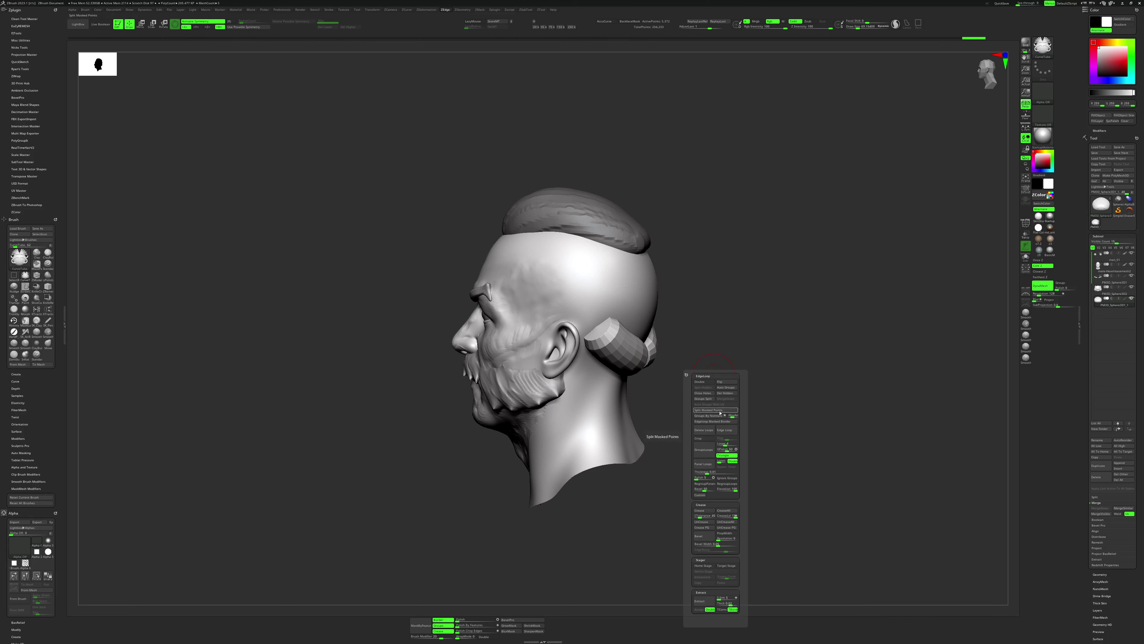
key("shift+ctrl+s")
key("space")
left_click_drag(730, 348, 608, 357)
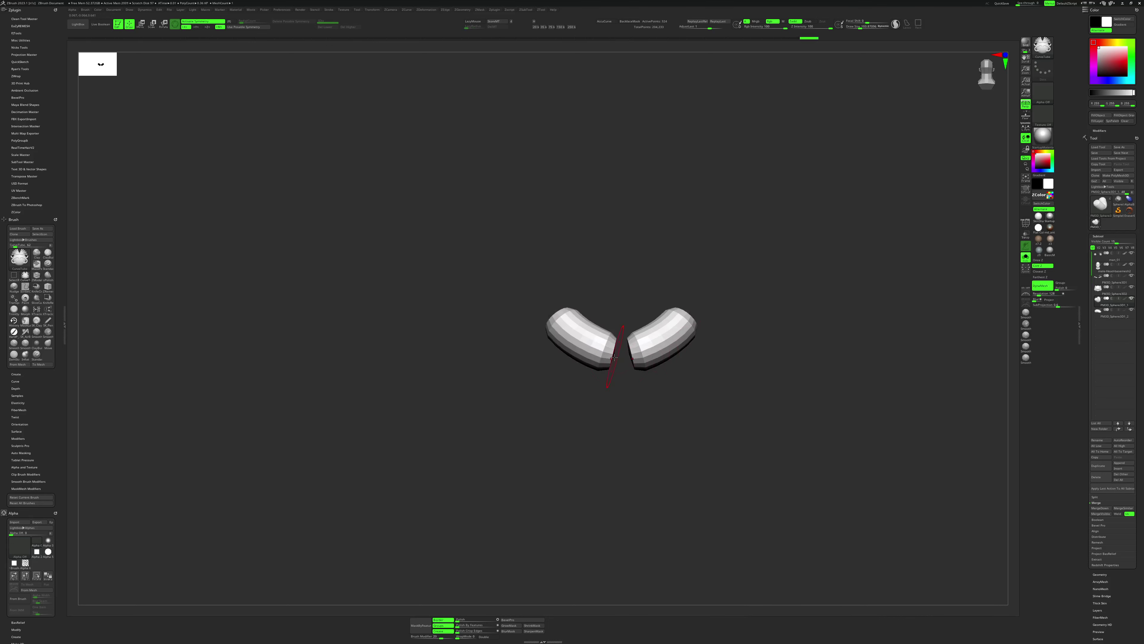
key("b")
key("i")
key("n")
key("space")
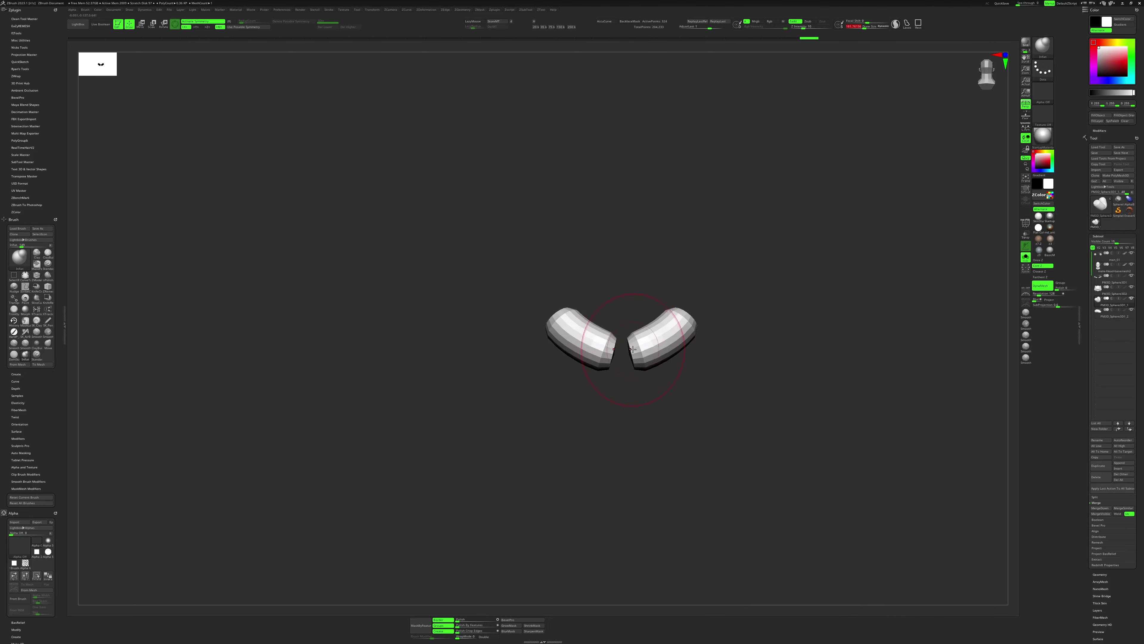
left_click_drag(643, 364, 631, 377, "shift")
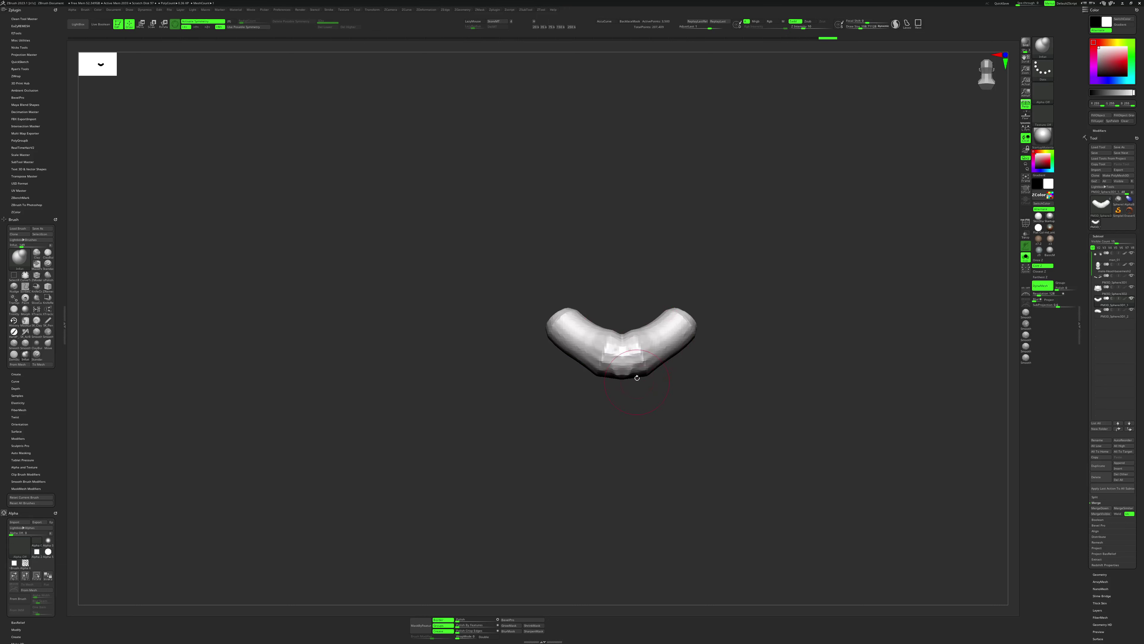
Show the whole head again, reshape the piece's upper edge with Move, and add clay strokes.
key("b")
key("m")
key("v")
key("ctrl+shift+f")
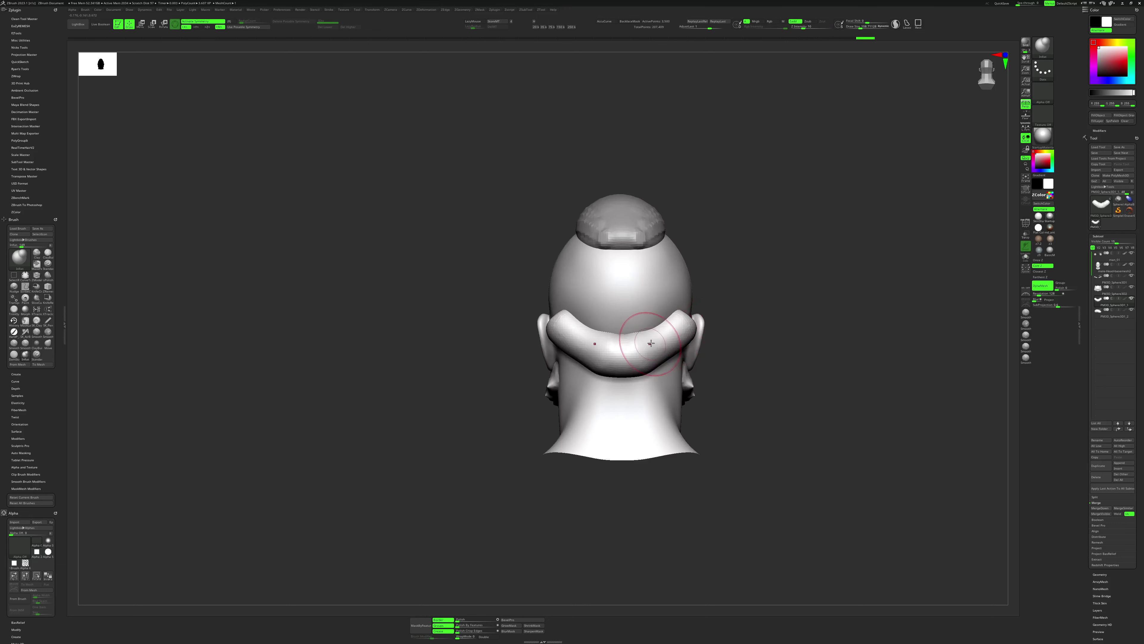
left_click_drag(639, 320, 631, 309)
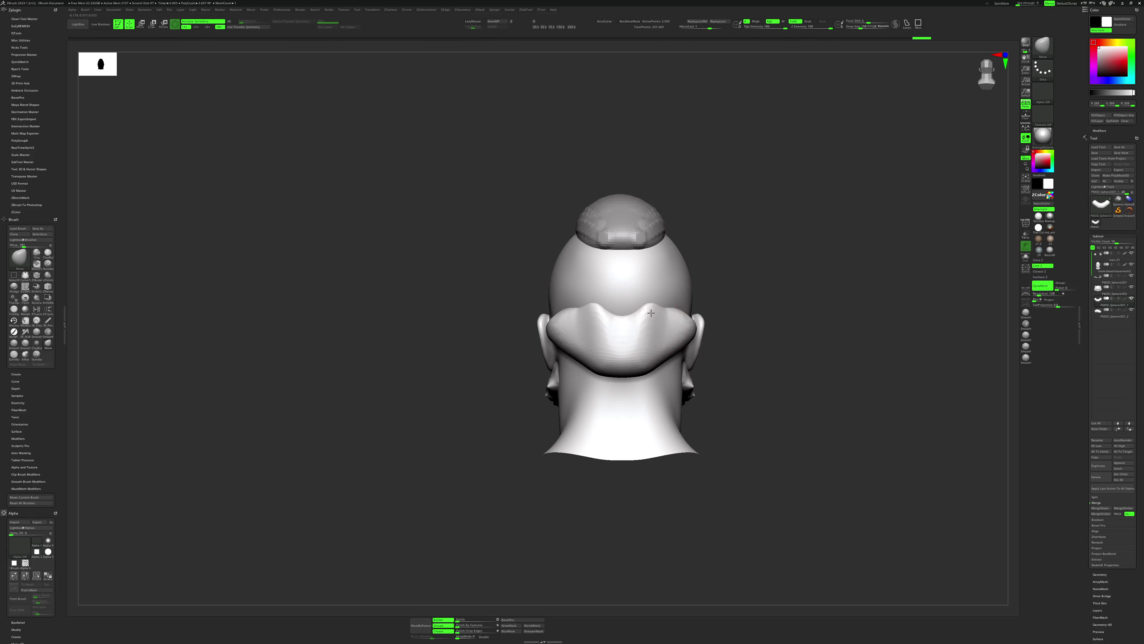
key("space")
key("space")
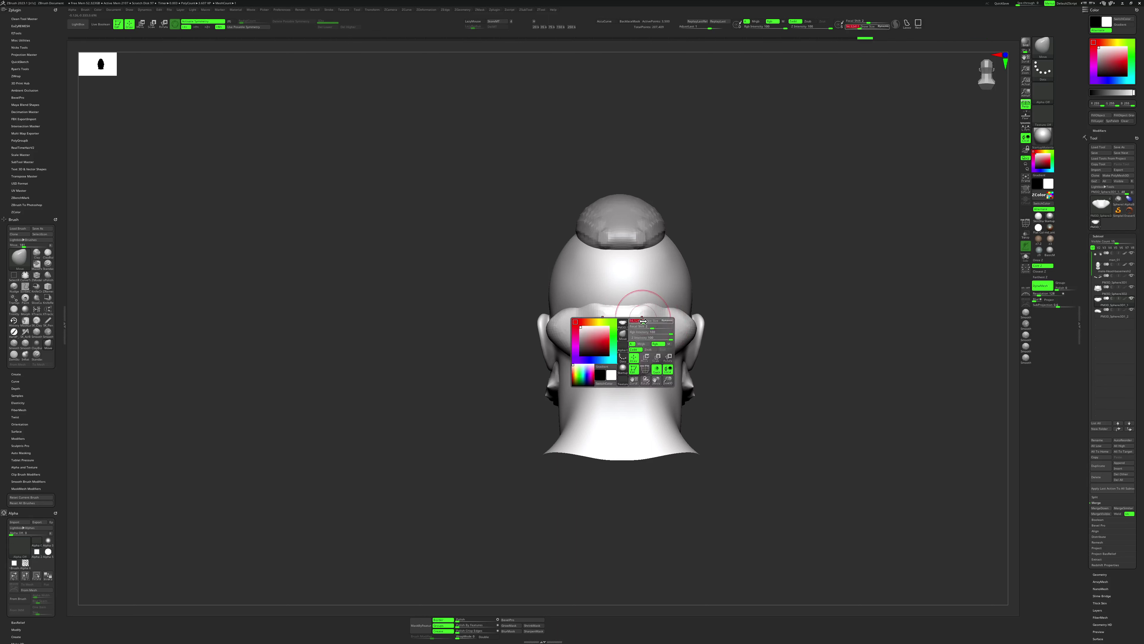
key("b")
key("c")
key("b")
left_click_drag(568, 333, 680, 337)
mouse_move(680, 337)
right_mouse_down("shift")
mouse_move(709, 336)
mouse_move(593, 424)
right_mouse_up("shift")
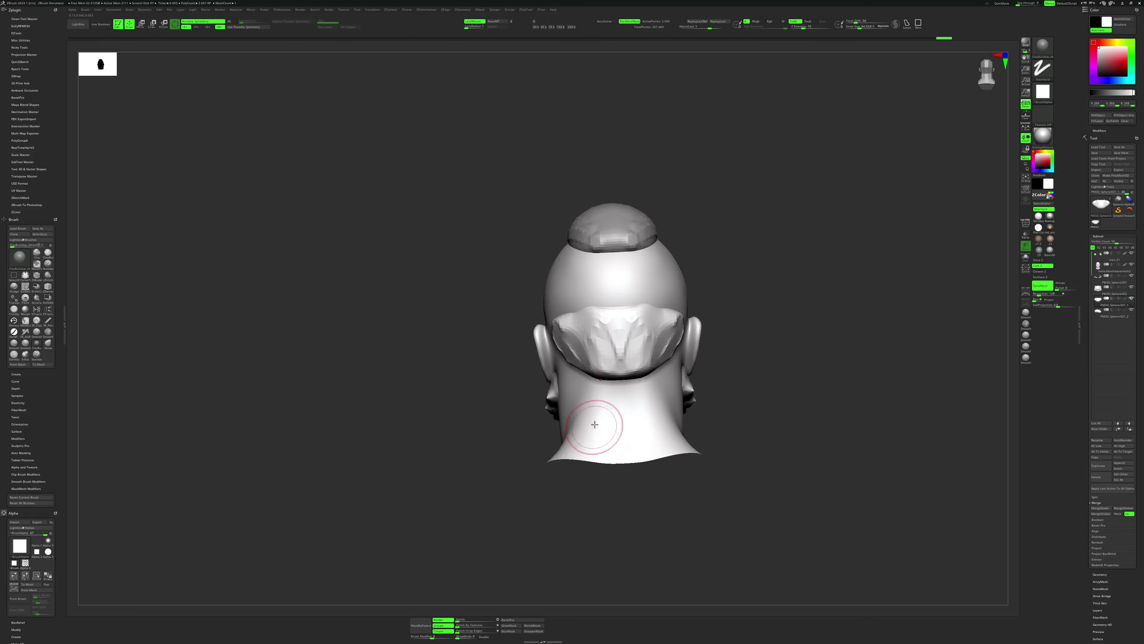
Smooth the neck piece on the back of the head from a rear view.
mouse_move(714, 343)
right_mouse_down()
mouse_move(585, 333)
mouse_move(565, 369)
mouse_move(630, 376)
mouse_move(711, 359)
right_mouse_up()
right_click_drag(620, 357, 668, 354)
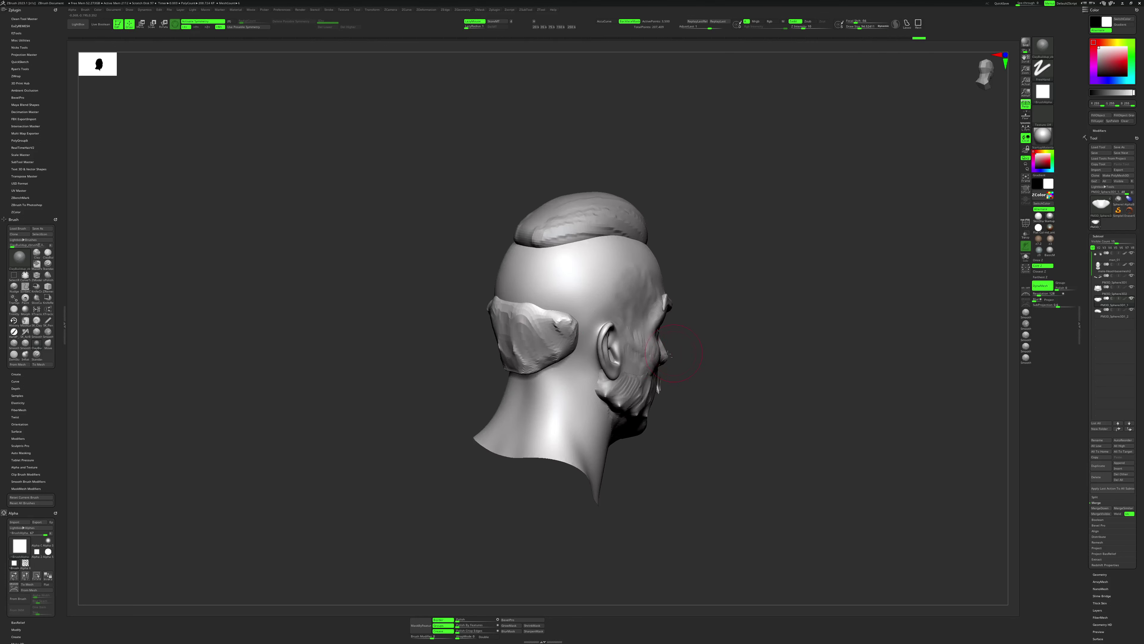
mouse_move(566, 326)
right_mouse_down()
mouse_move(518, 326)
mouse_move(694, 333)
right_mouse_up()
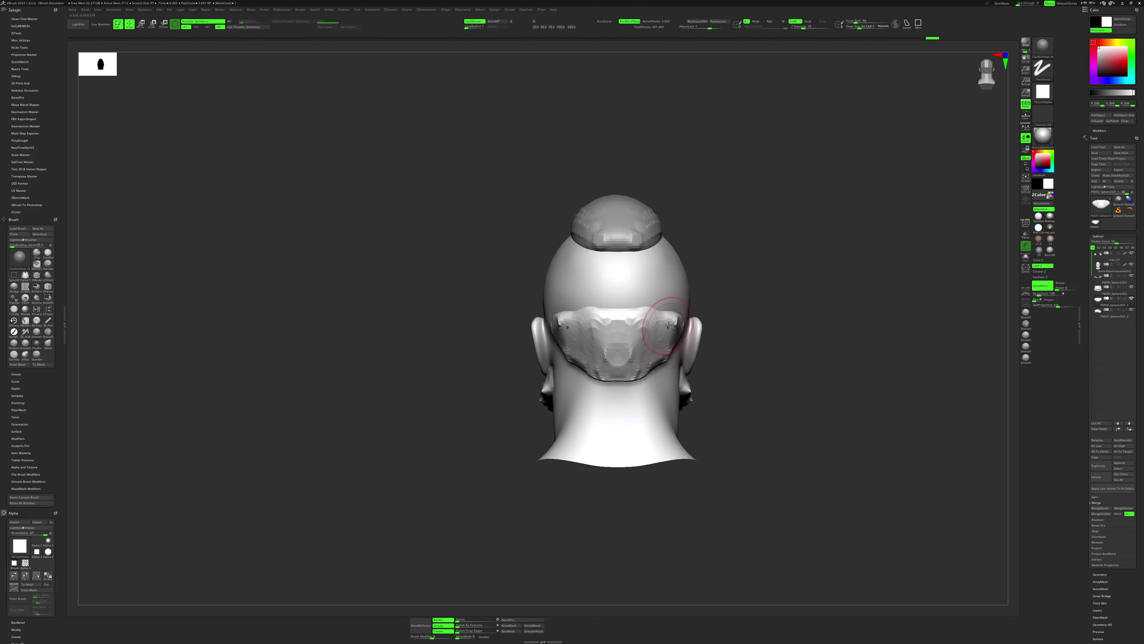
mouse_move(694, 332)
left_mouse_down("shift")
mouse_move(621, 327)
mouse_move(631, 360)
mouse_move(666, 363)
left_mouse_up("shift")
right_click_drag(748, 335, 793, 336)
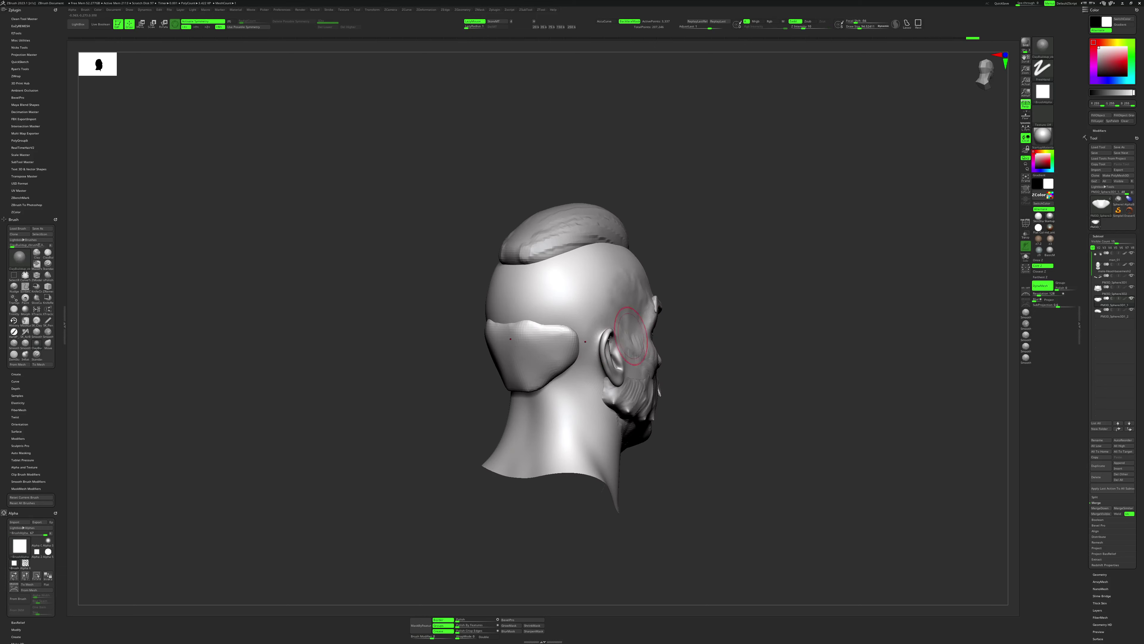
Pull the neck piece's lower edge downward with an enlarged Move brush.
key("b")
key("m")
key("v")
key("space")
left_click_drag(568, 345, 584, 344)
right_click_drag(586, 347, 549, 384)
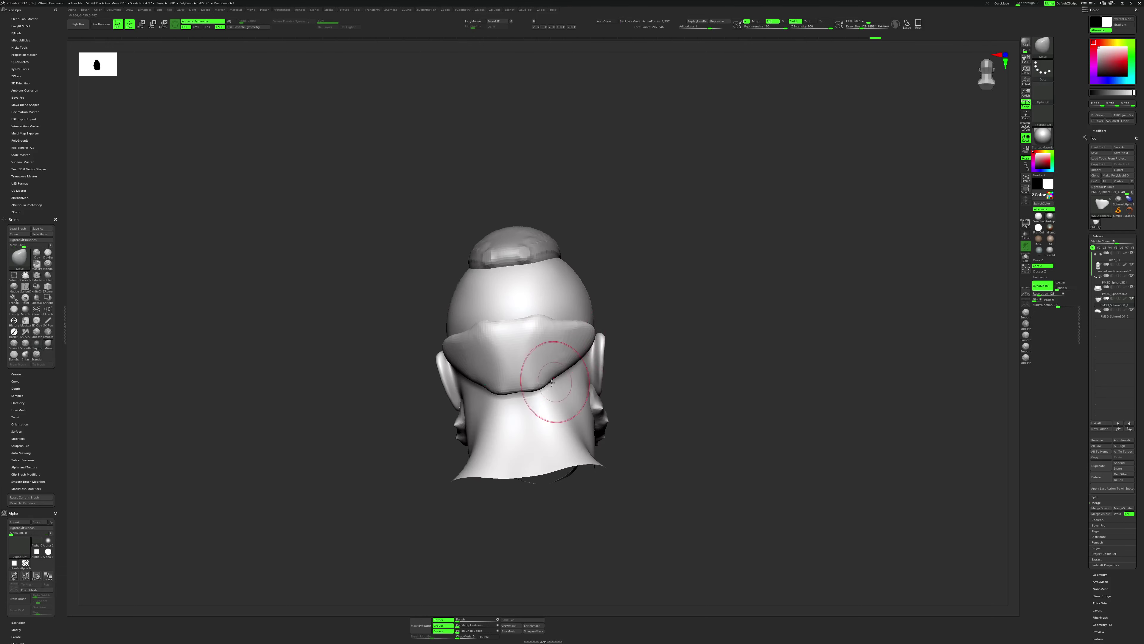
left_click_drag(537, 391, 536, 412)
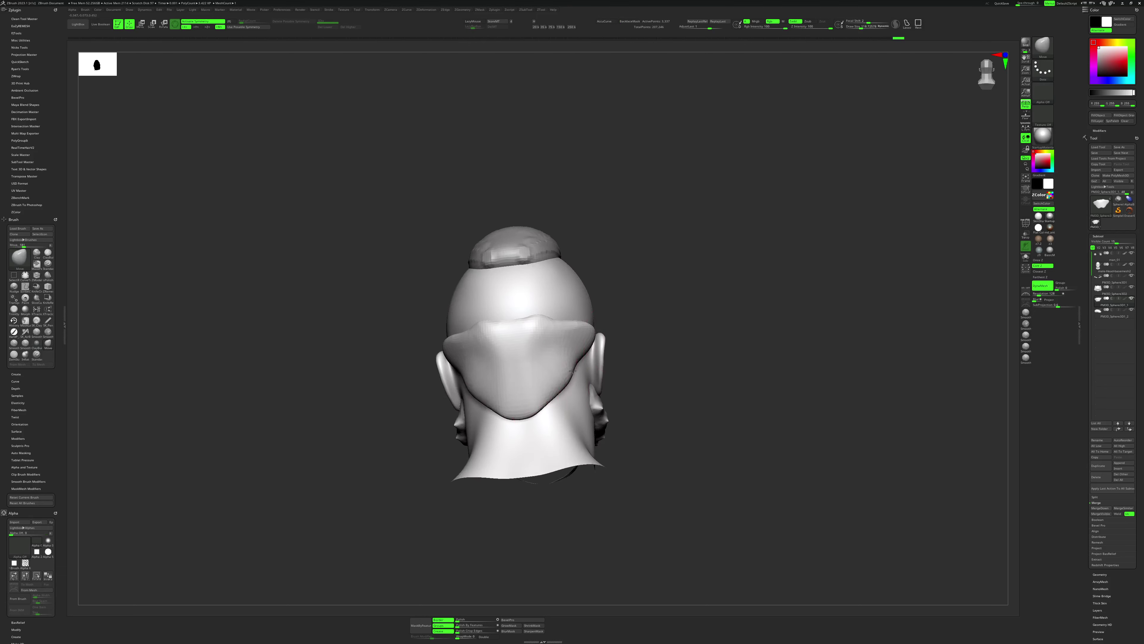
mouse_move(692, 324)
right_mouse_down()
mouse_move(554, 323)
mouse_move(527, 373)
mouse_move(566, 381)
mouse_move(586, 408)
mouse_move(637, 365)
right_mouse_up()
Sculpt symmetric ClayBuildup folds into the neck piece, then delete that subtool.
key("b")
key("c")
key("b")
mouse_move(638, 365)
left_mouse_down()
mouse_move(642, 399)
mouse_move(626, 429)
mouse_move(647, 404)
left_mouse_up()
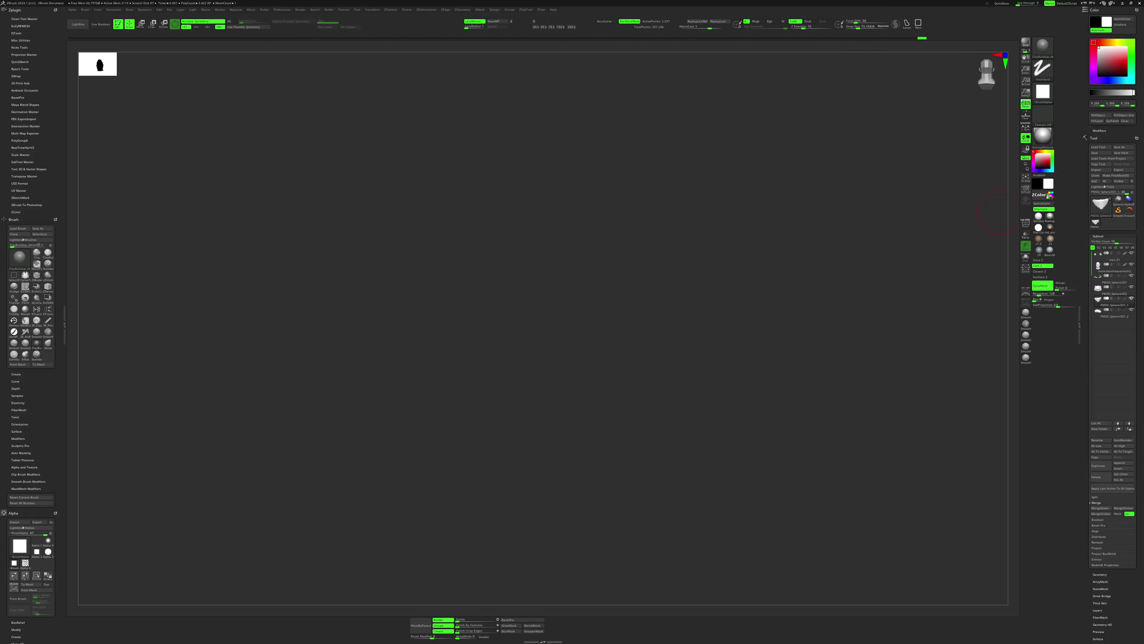
key("ctrl+z")
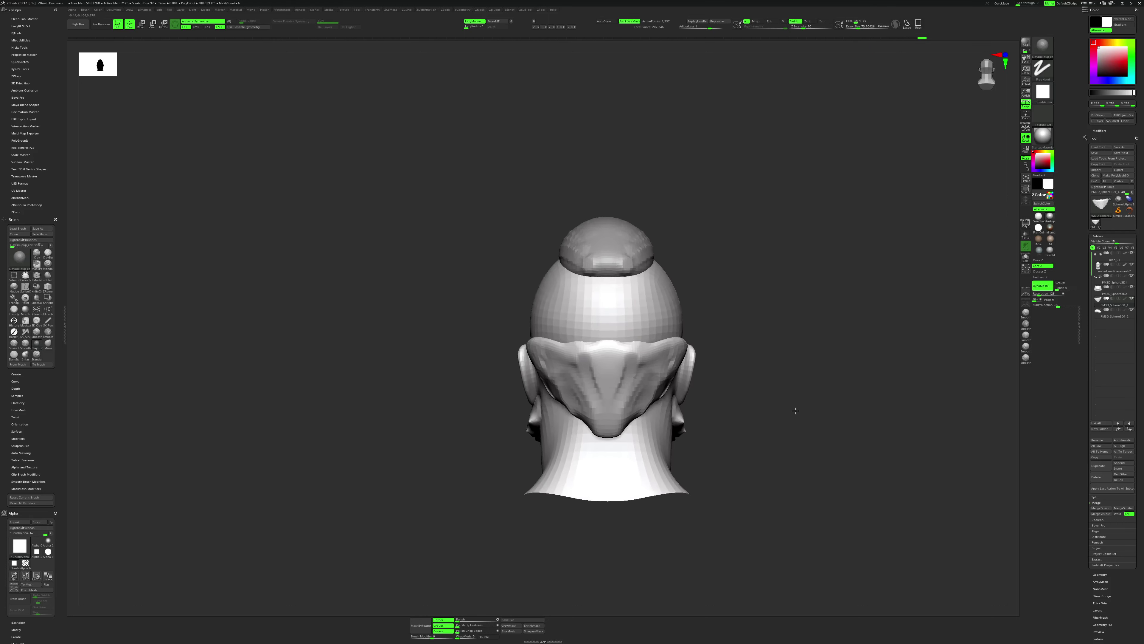
mouse_move(901, 405)
left_mouse_down()
mouse_move(853, 408)
mouse_move(1005, 402)
left_mouse_up()
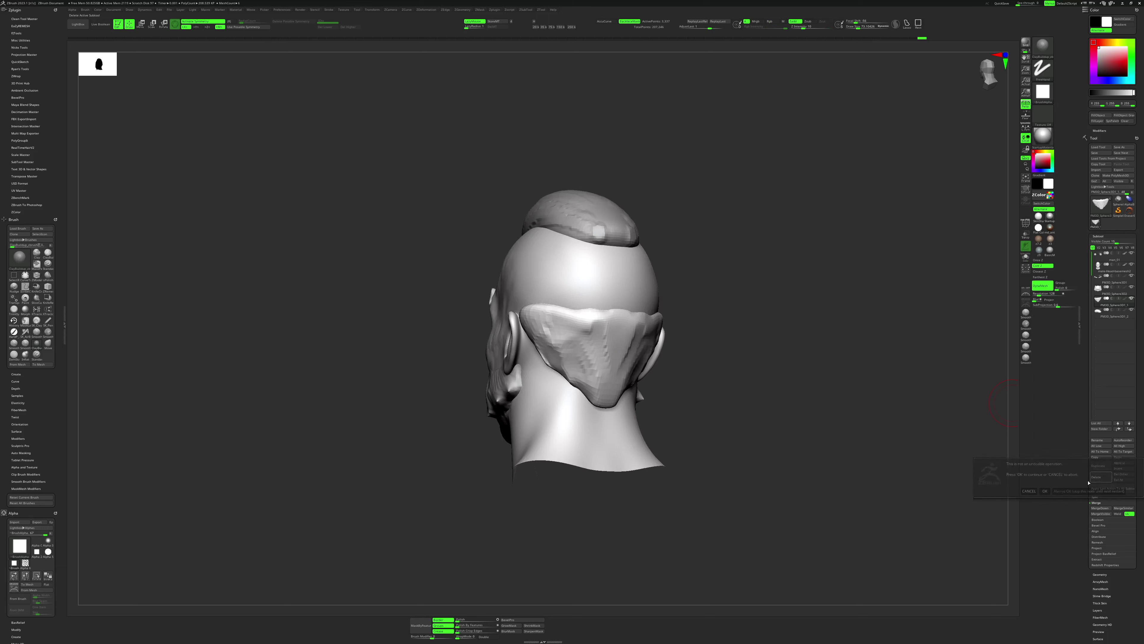
left_click(1101, 475)
Draw the ponytail tube down from the crest with a CurveTube brush of size about 48.
mouse_move(833, 484)
left_mouse_down()
mouse_move(826, 504)
mouse_move(837, 487)
mouse_move(810, 486)
left_mouse_up()
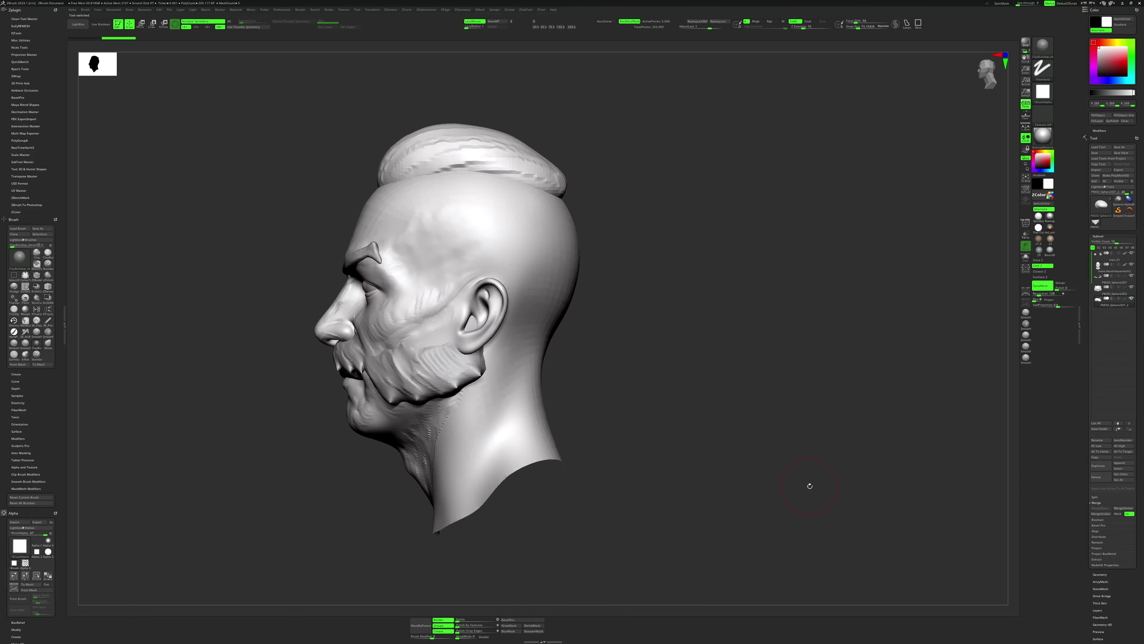
left_click(26, 276)
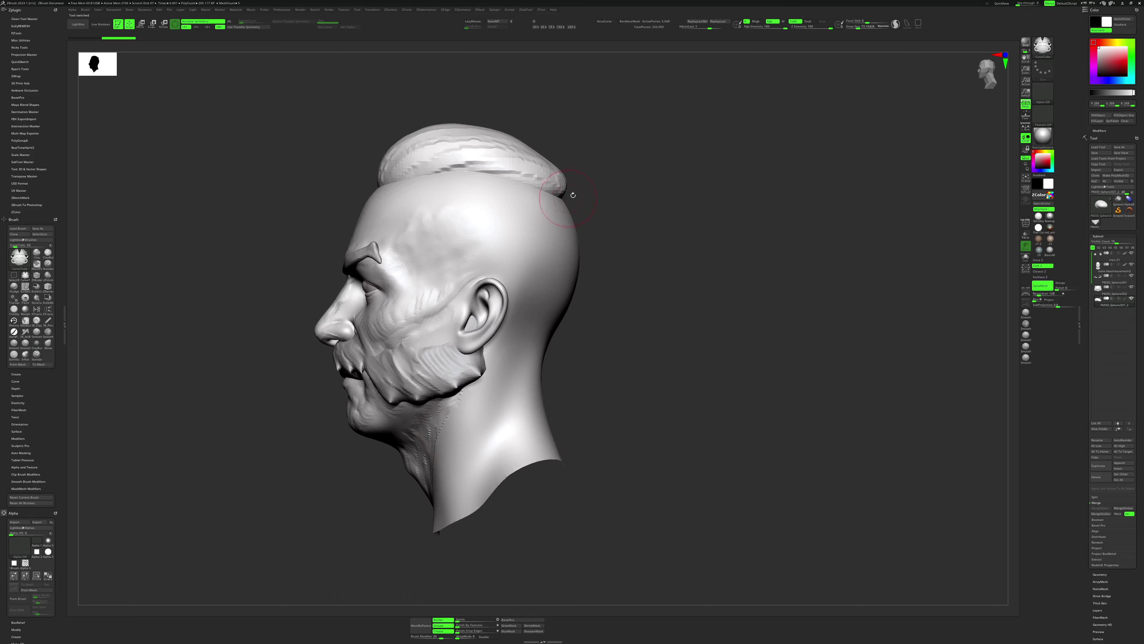
key("space")
left_click_drag(578, 193, 567, 185)
left_click_drag(667, 500, 710, 436)
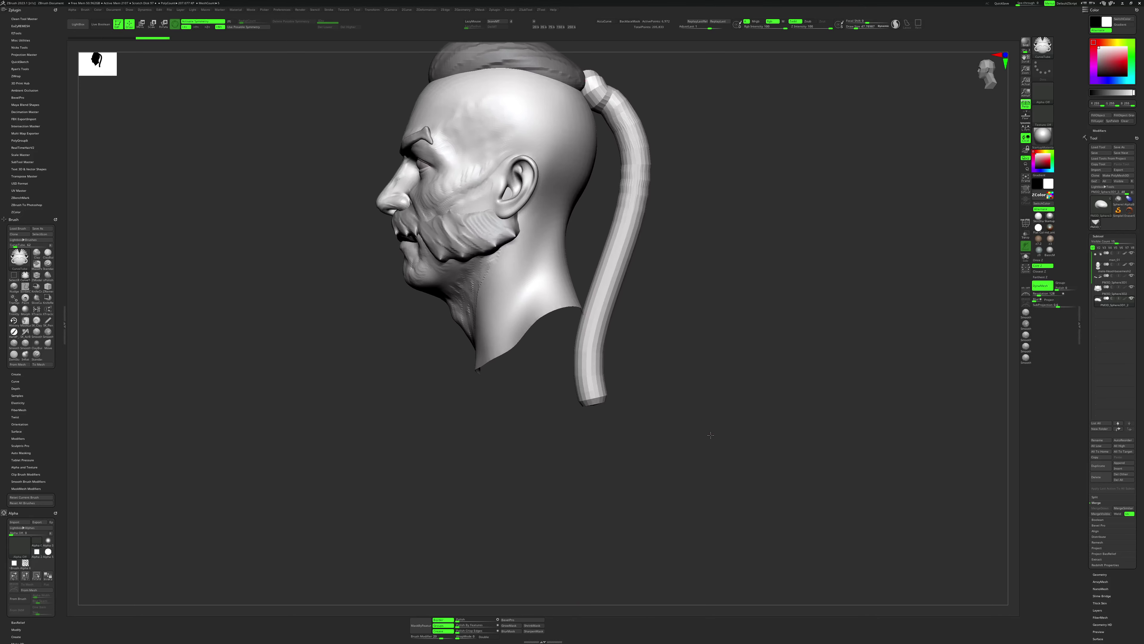
left_click_drag(710, 436, 711, 443)
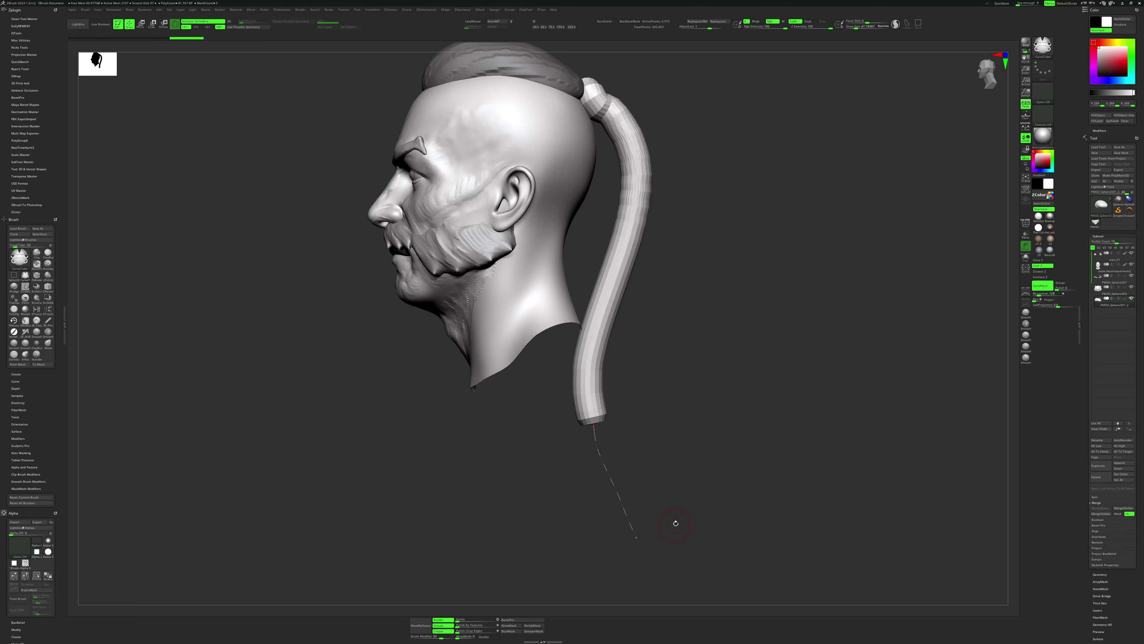
Try stretching the ponytail end further downward, undoing each attempt.
left_click_drag(674, 524, 668, 464, "shift")
left_click_drag(593, 426, 643, 575)
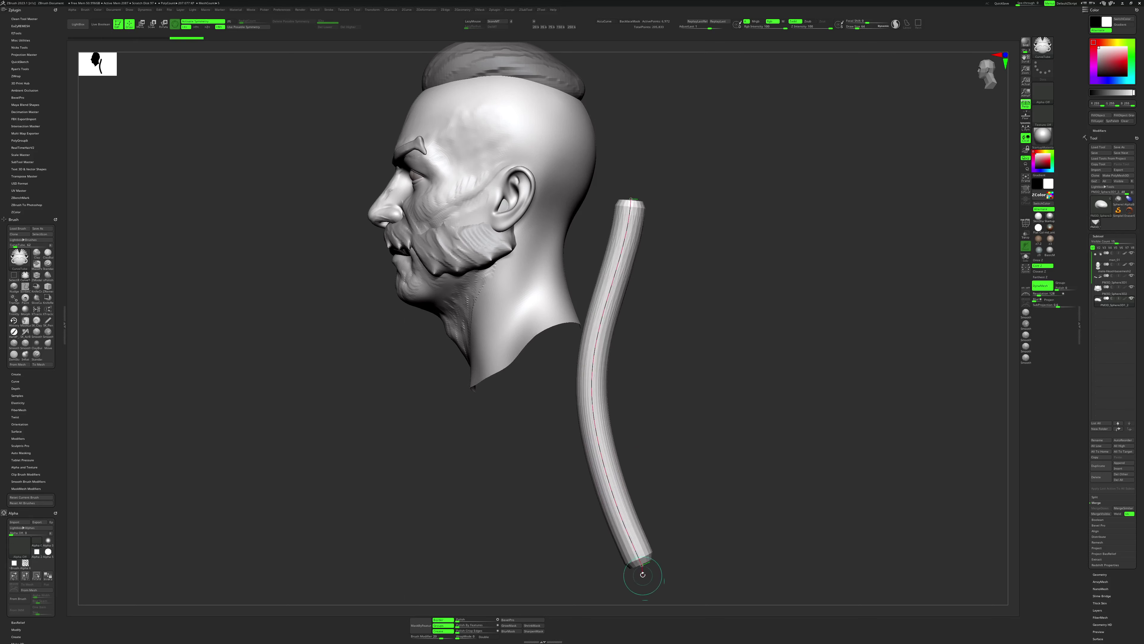
key("ctrl+z")
mouse_move(661, 369)
left_mouse_down()
mouse_move(577, 430)
mouse_move(578, 518)
left_mouse_up()
key("ctrl+z")
mouse_move(677, 440)
left_mouse_down()
mouse_move(652, 460)
mouse_move(614, 460)
mouse_move(626, 462)
left_mouse_up()
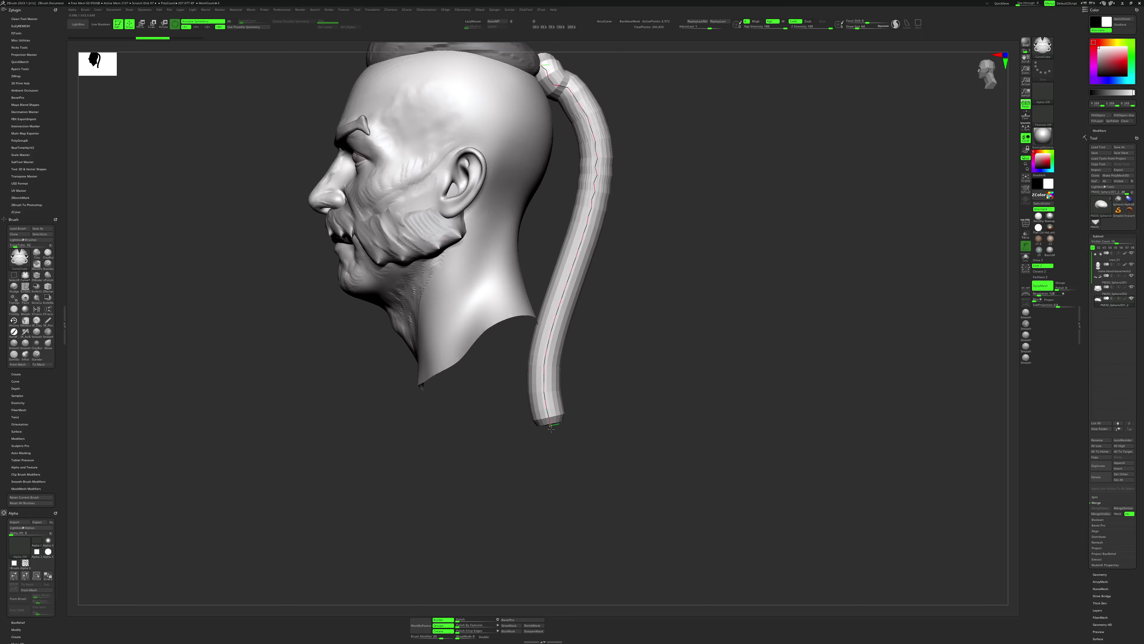
left_click_drag(550, 428, 575, 531)
key("ctrl+z")
mouse_move(612, 307)
left_mouse_down()
mouse_move(627, 322)
mouse_move(621, 376)
left_mouse_up()
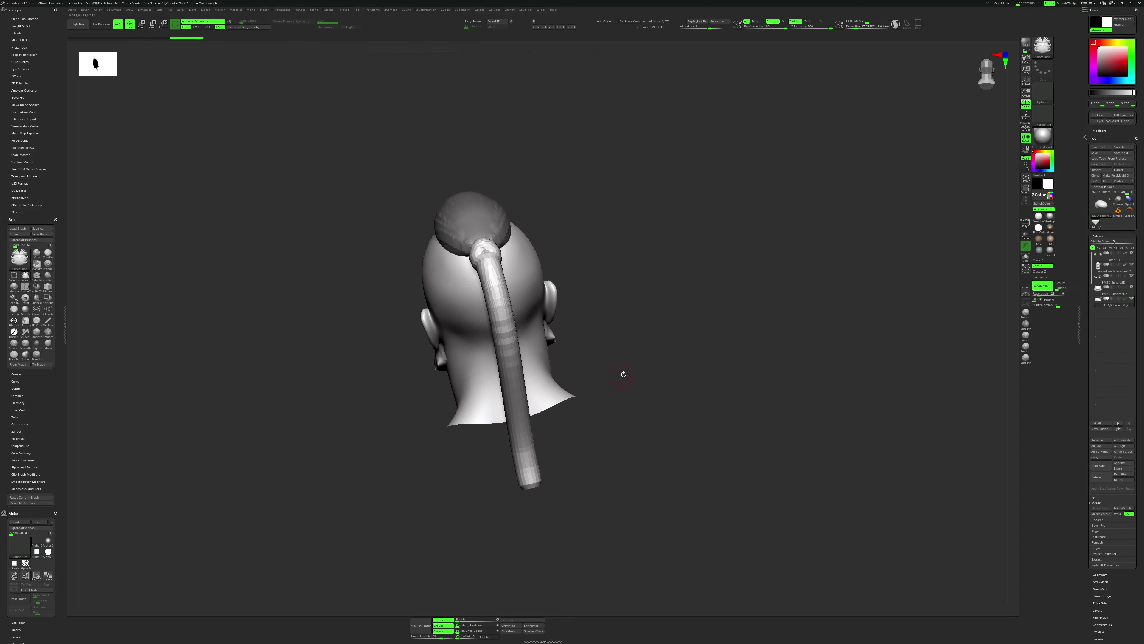
Solo the ponytail tube, turn symmetry off and build clay along it with ClayBuildup at size ~104.
key("e")
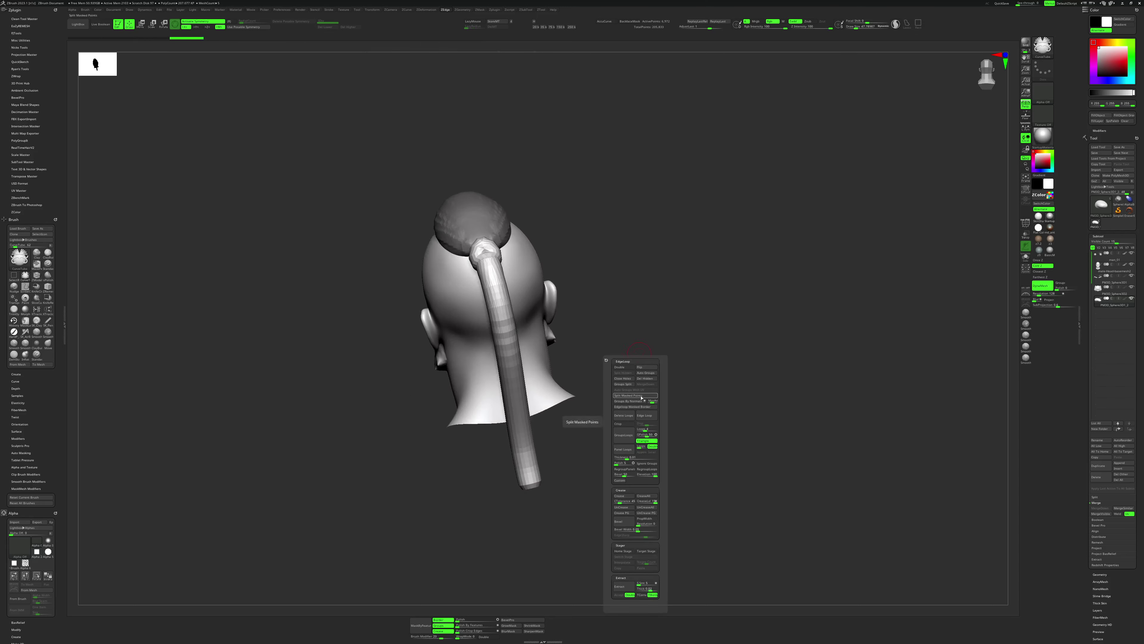
key("space")
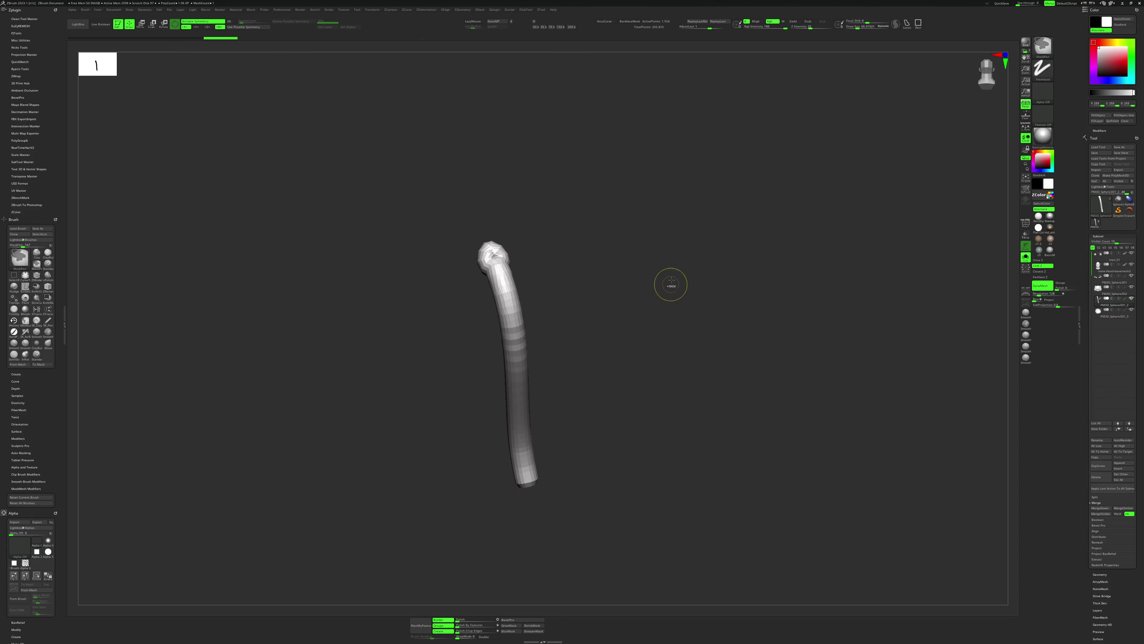
left_click_drag(670, 284, 618, 322)
key("space")
key("x")
key("space")
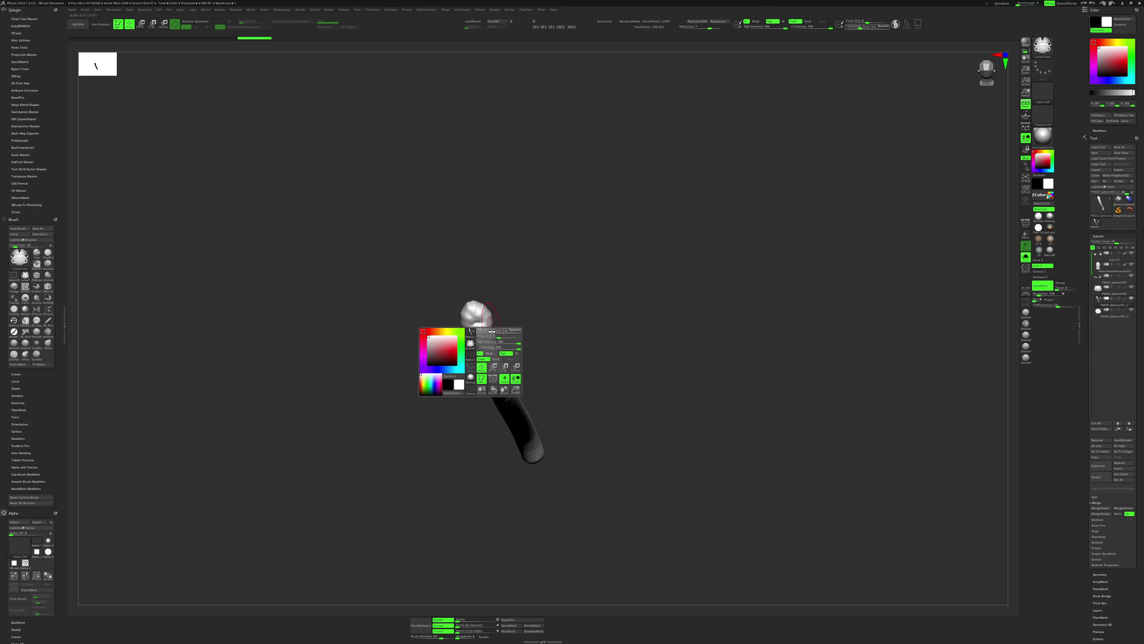
key("b")
key("c")
key("b")
mouse_move(581, 393)
left_mouse_down()
mouse_move(593, 404)
mouse_move(608, 340)
mouse_move(608, 357)
mouse_move(658, 377)
left_mouse_up()
Un-solo, re-enable symmetry and pull the ponytail tip further down with the Move brush.
key("ctrl+shift+s")
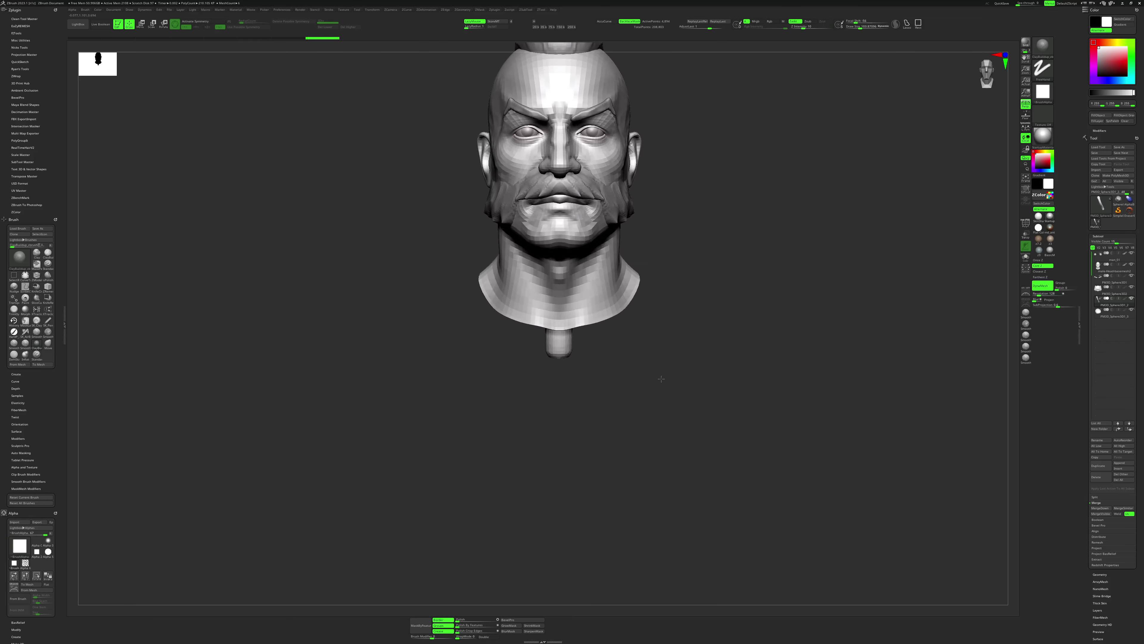
left_click_drag(657, 378, 654, 371)
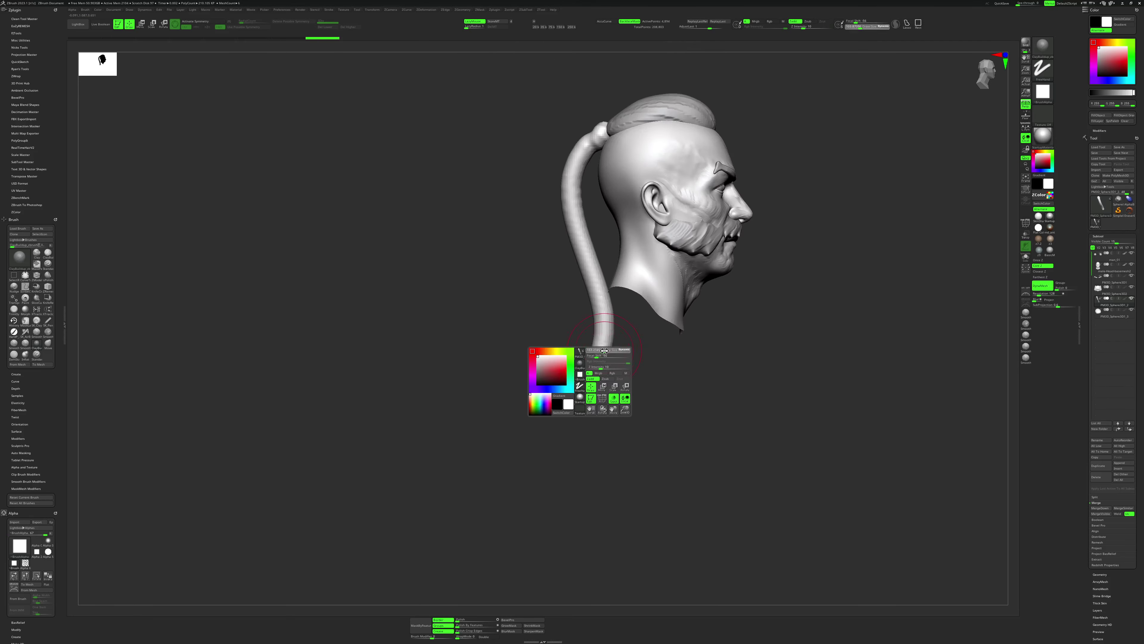
key("b")
key("m")
key("v")
key("x")
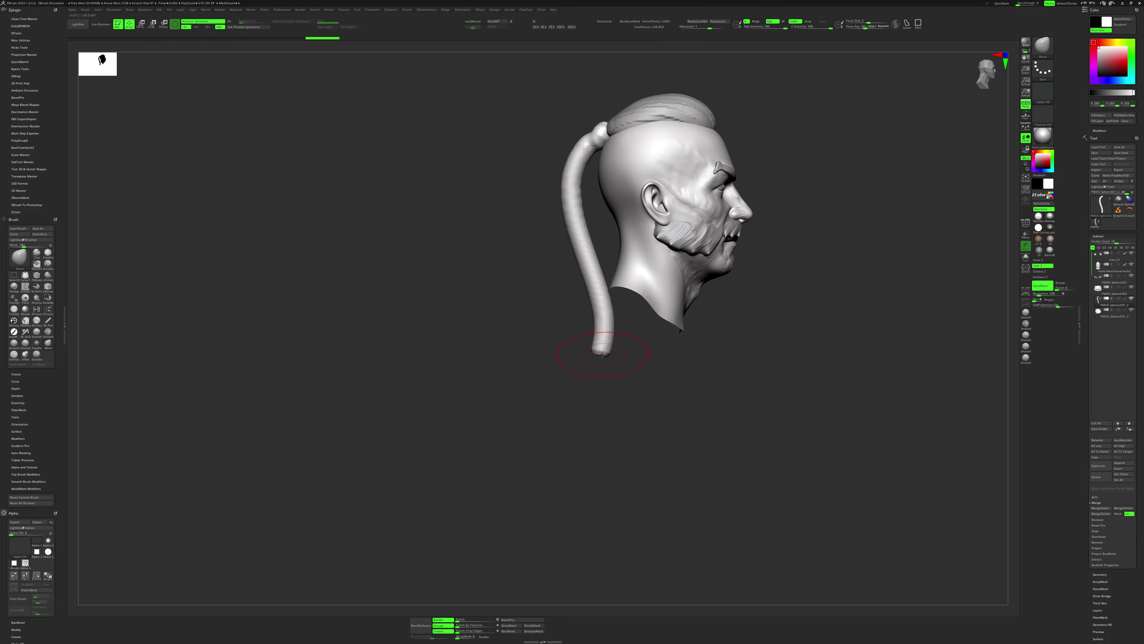
mouse_move(603, 313)
left_mouse_down()
mouse_move(589, 423)
mouse_move(658, 379)
left_mouse_up()
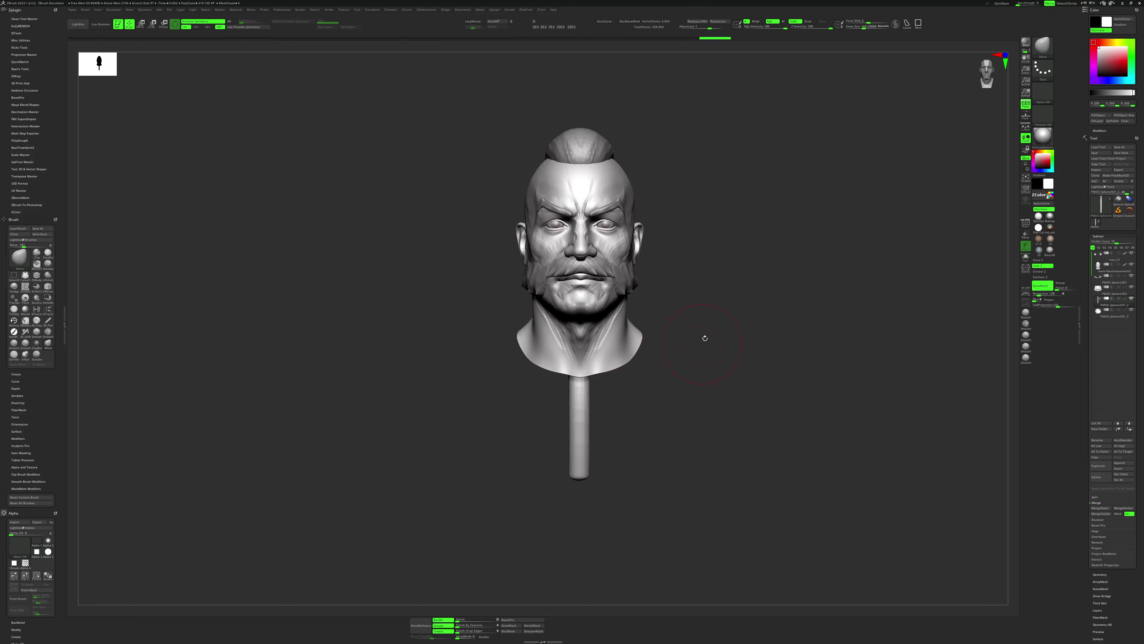
left_click_drag(702, 337, 681, 389, "alt")
mouse_move(605, 333)
left_mouse_down()
mouse_move(645, 378)
mouse_move(720, 309)
left_mouse_up()
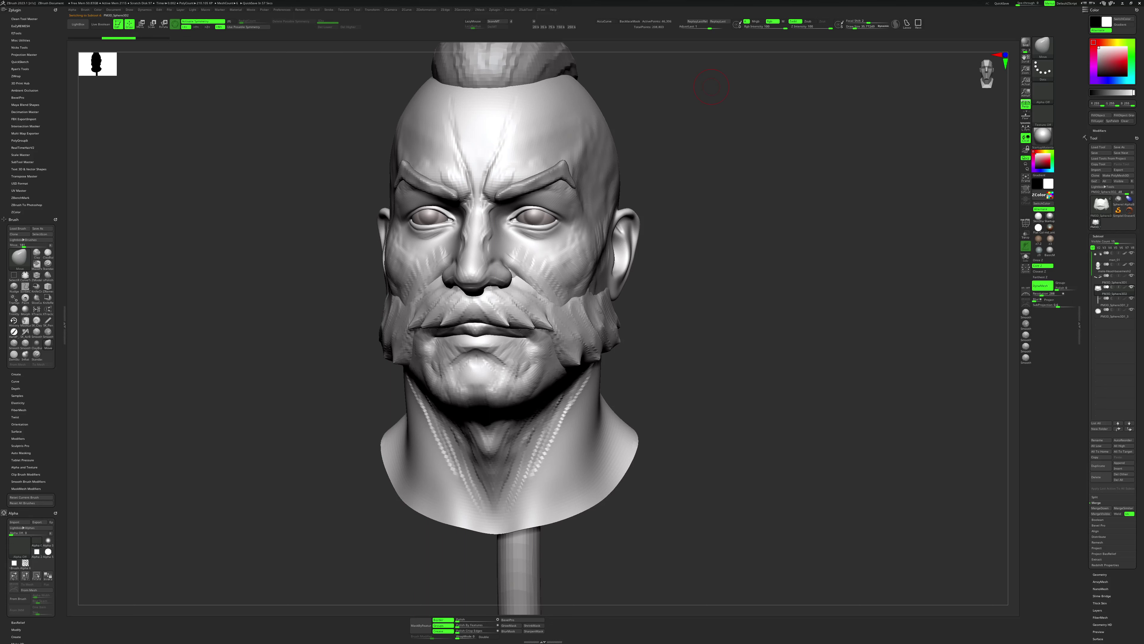
left_click_drag(772, 259, 841, 243)
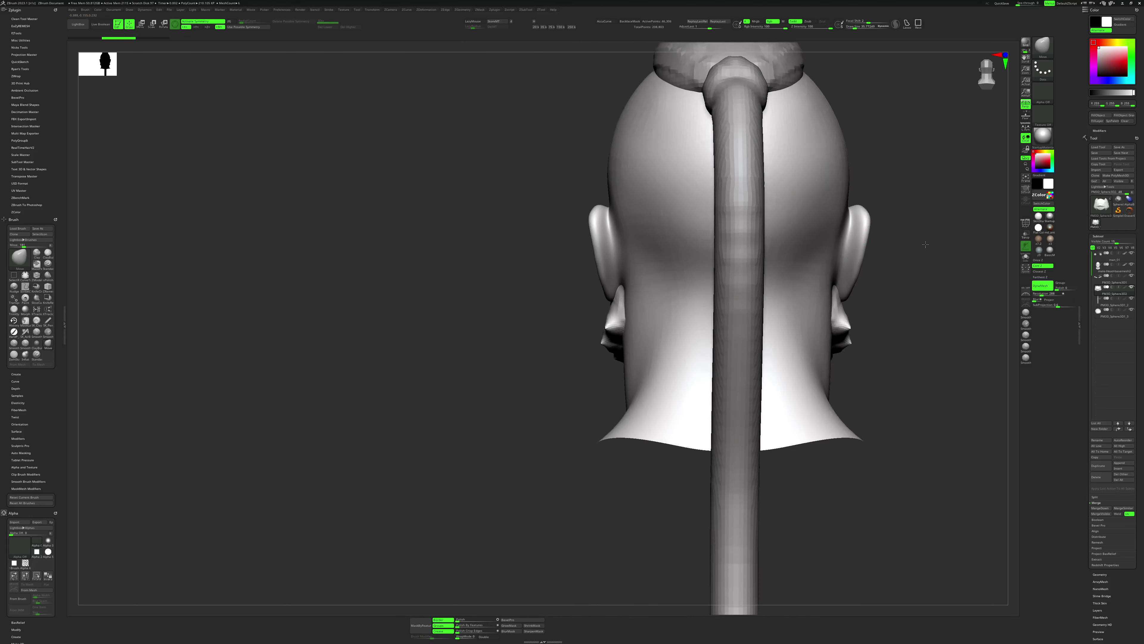
Shift the ponytail subtool up with Transpose so its root meets the back of the crest.
left_click(657, 361, "alt")
key("w")
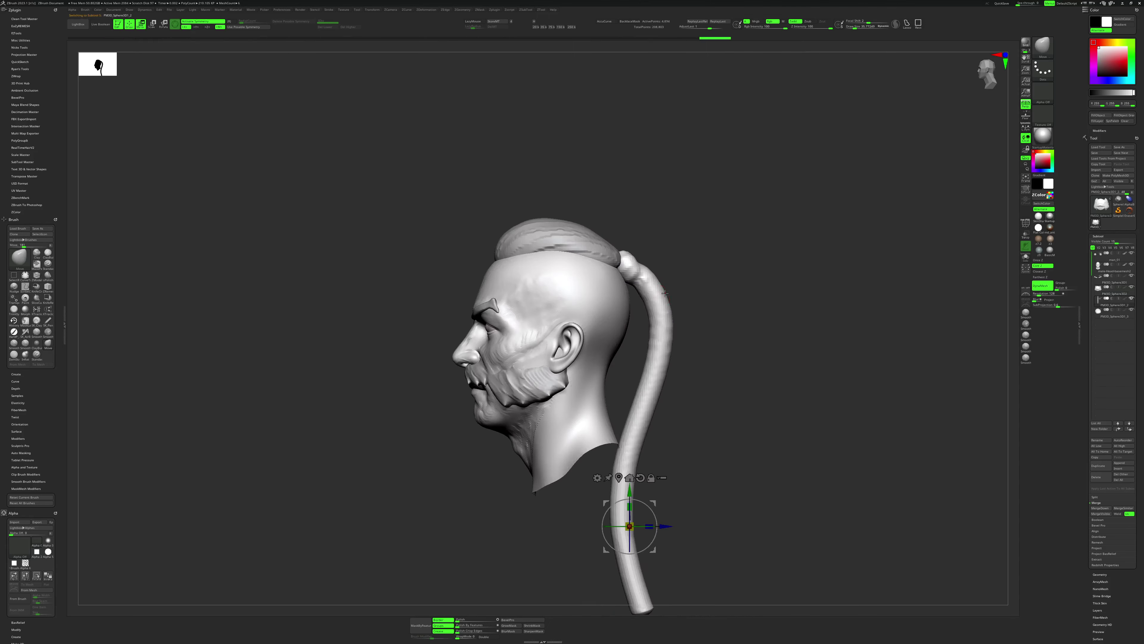
left_click(633, 270)
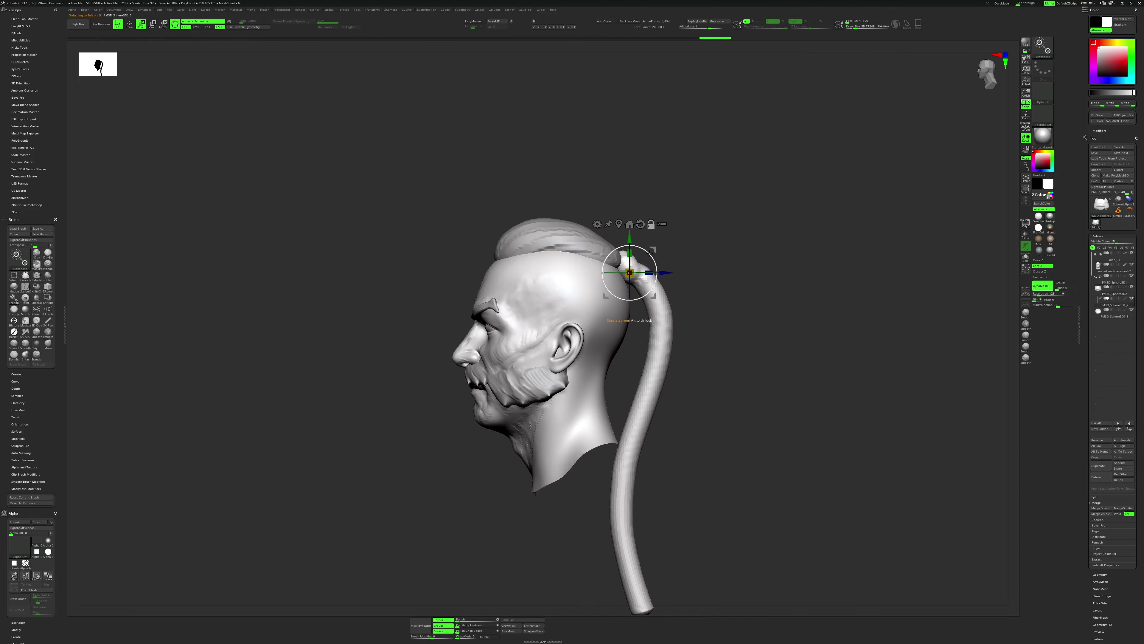
left_click_drag(666, 272, 671, 278)
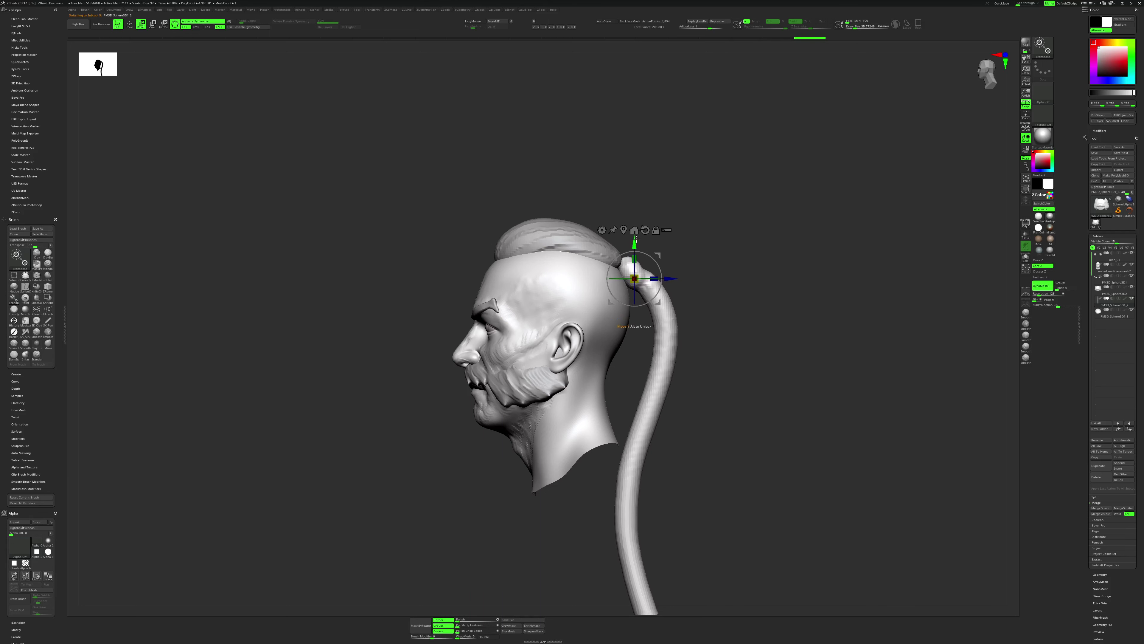
key("q")
Inspect the ponytail join from above, behind and the side, selecting the Move brush.
left_click_drag(693, 240, 645, 266)
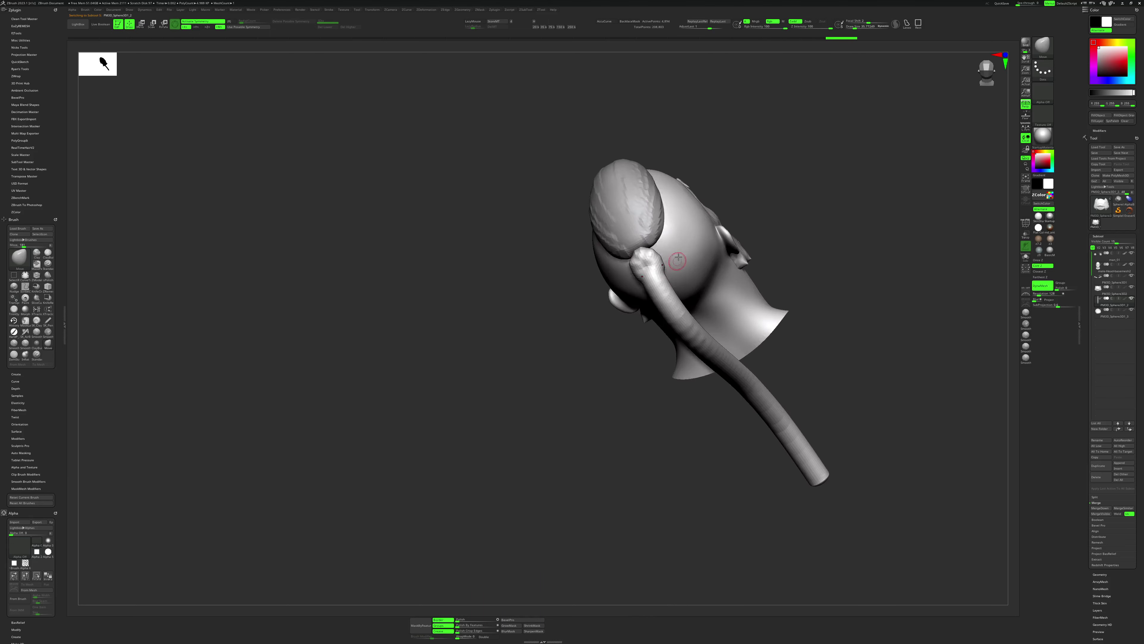
key("shift")
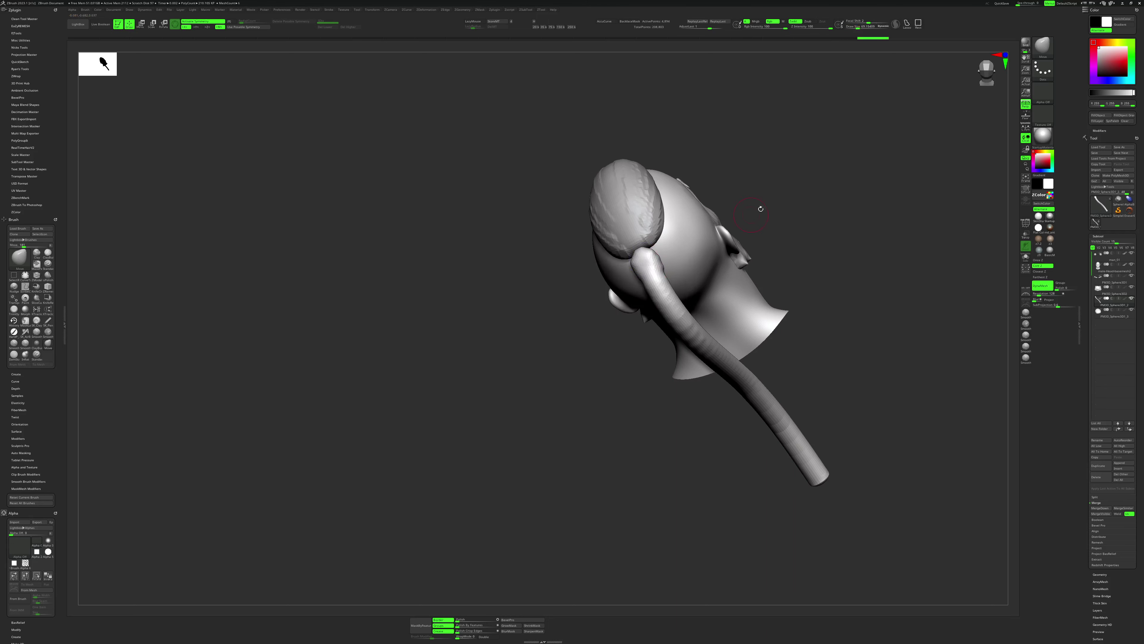
left_click_drag(758, 210, 721, 216)
mouse_move(641, 255)
left_mouse_down("shift")
mouse_move(664, 247)
mouse_move(642, 257)
mouse_move(676, 225)
mouse_move(674, 251)
mouse_move(704, 217)
mouse_move(676, 258)
left_mouse_up("shift")
key("space")
key("b")
key("m")
key("v")
key("space")
key("space")
key("space")
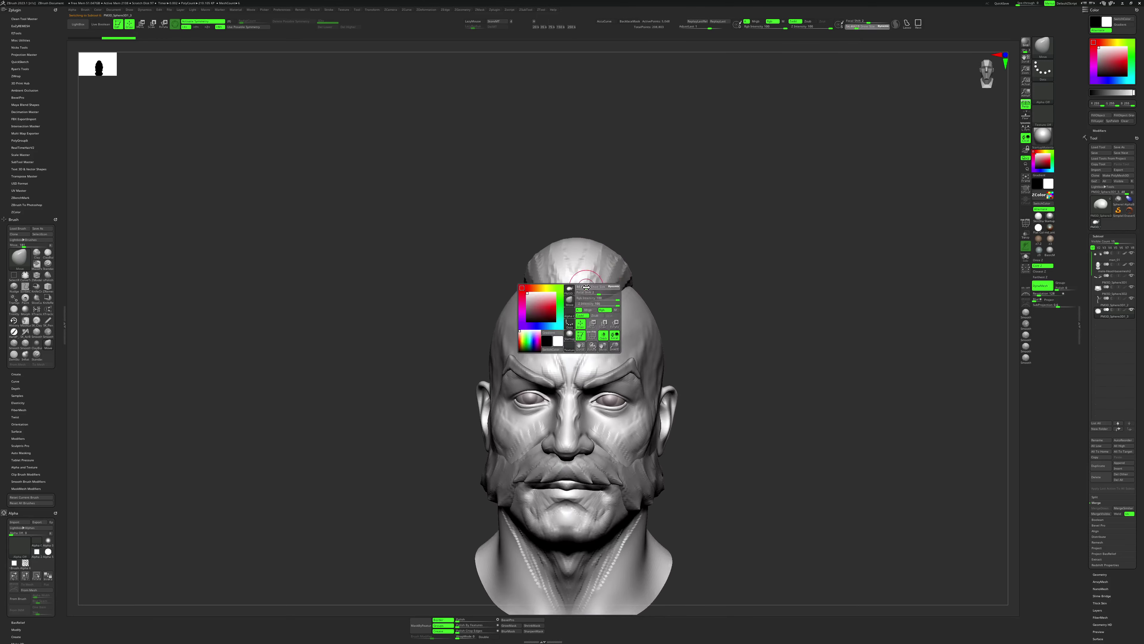
Select the male-Head-basemesh2 subtool by clicking the head and lower Draw Size to about 15.
right_click_drag(593, 263, 590, 297)
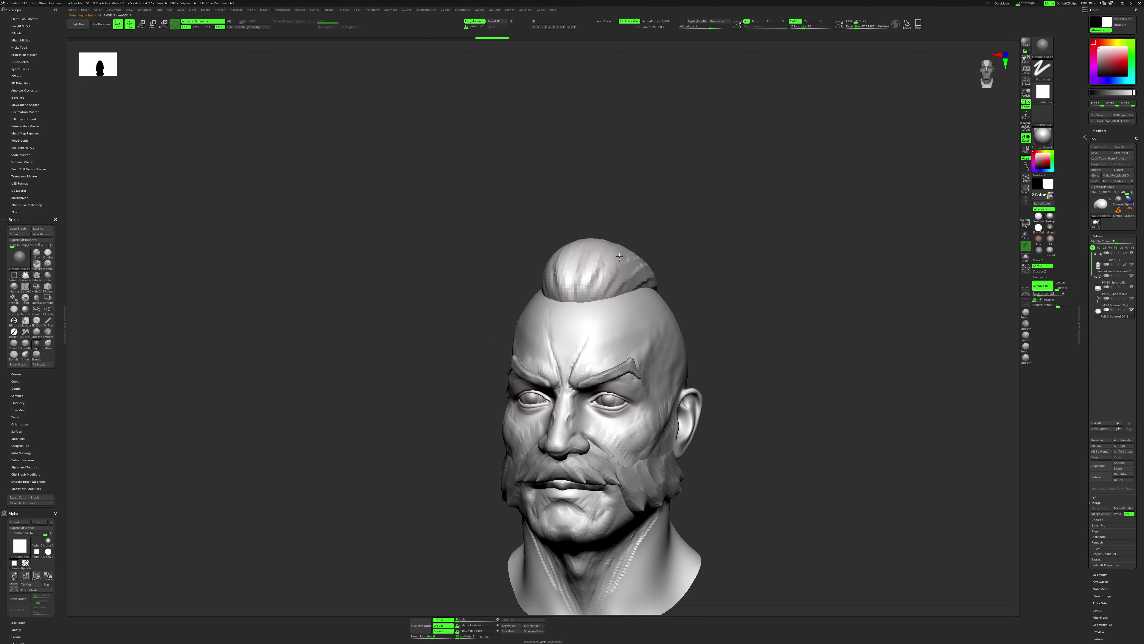
mouse_move(620, 256)
right_mouse_down()
mouse_move(657, 242)
mouse_move(762, 247)
right_mouse_up()
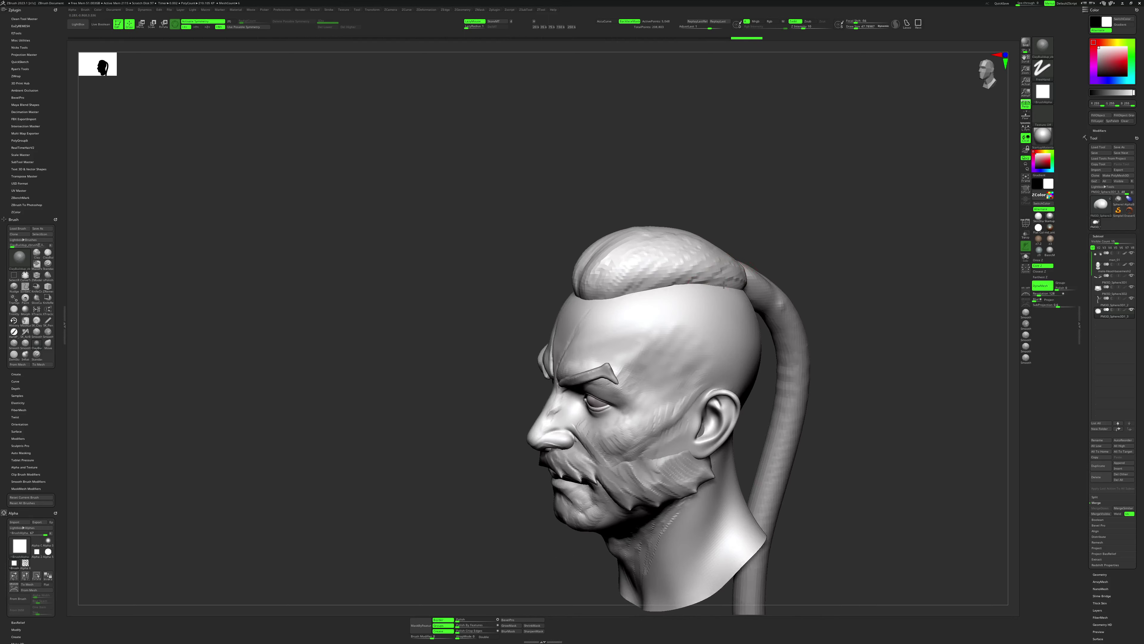
mouse_move(723, 285)
right_mouse_down()
mouse_move(730, 238)
mouse_move(715, 251)
mouse_move(733, 253)
mouse_move(724, 243)
right_mouse_up()
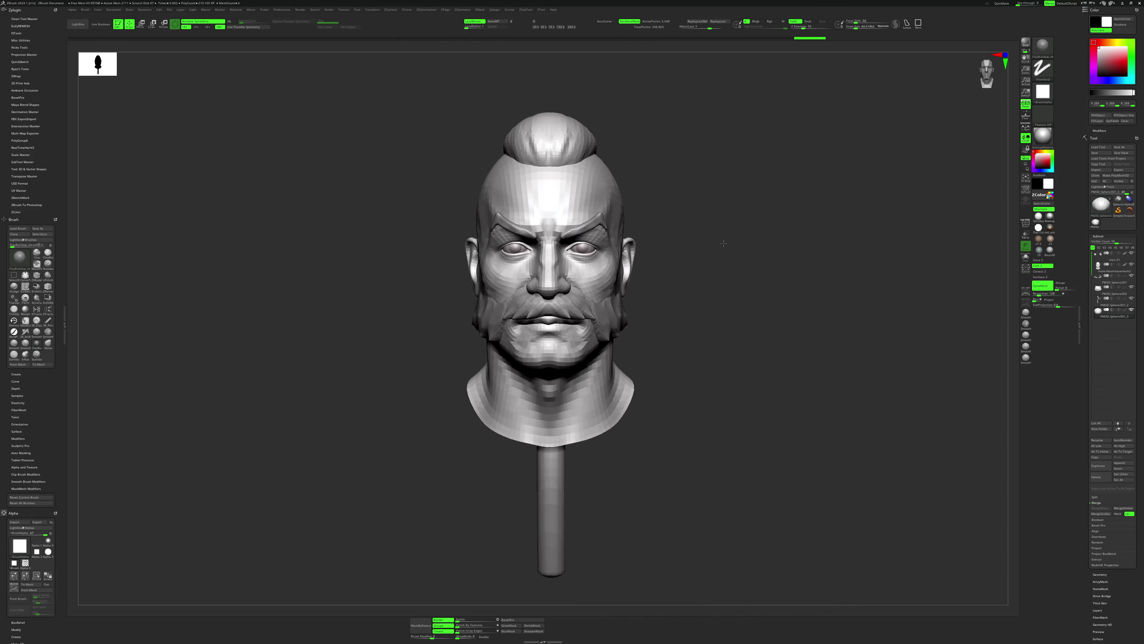
left_click(608, 395, "alt")
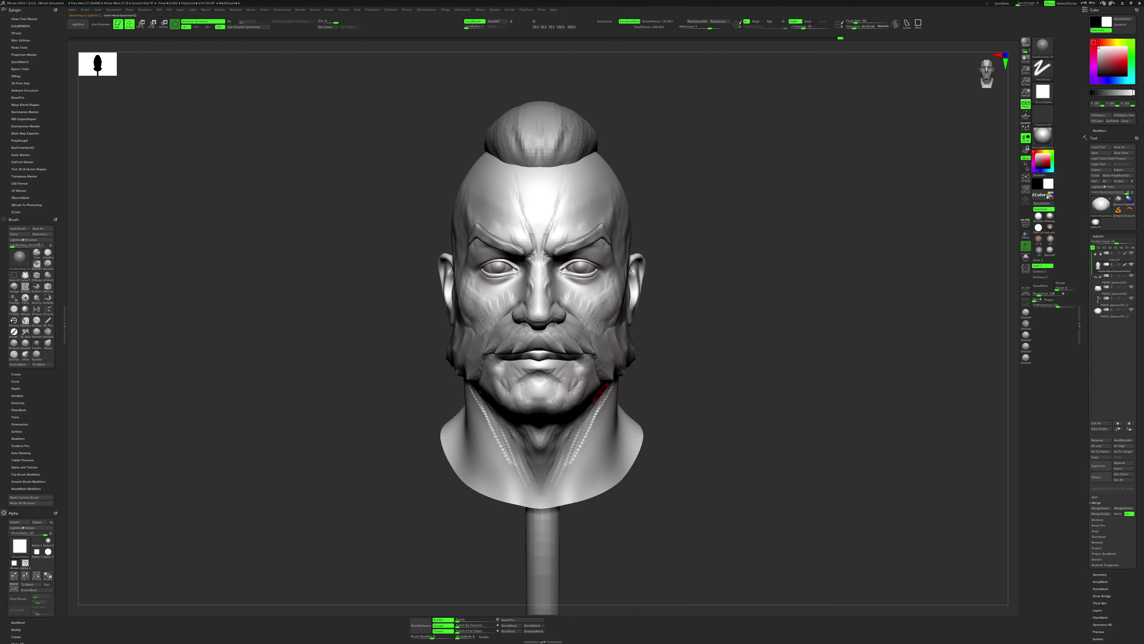
mouse_move(608, 395)
right_mouse_down()
mouse_move(676, 387)
mouse_move(712, 353)
mouse_move(702, 344)
right_mouse_up()
right_click(603, 339)
right_click(596, 345)
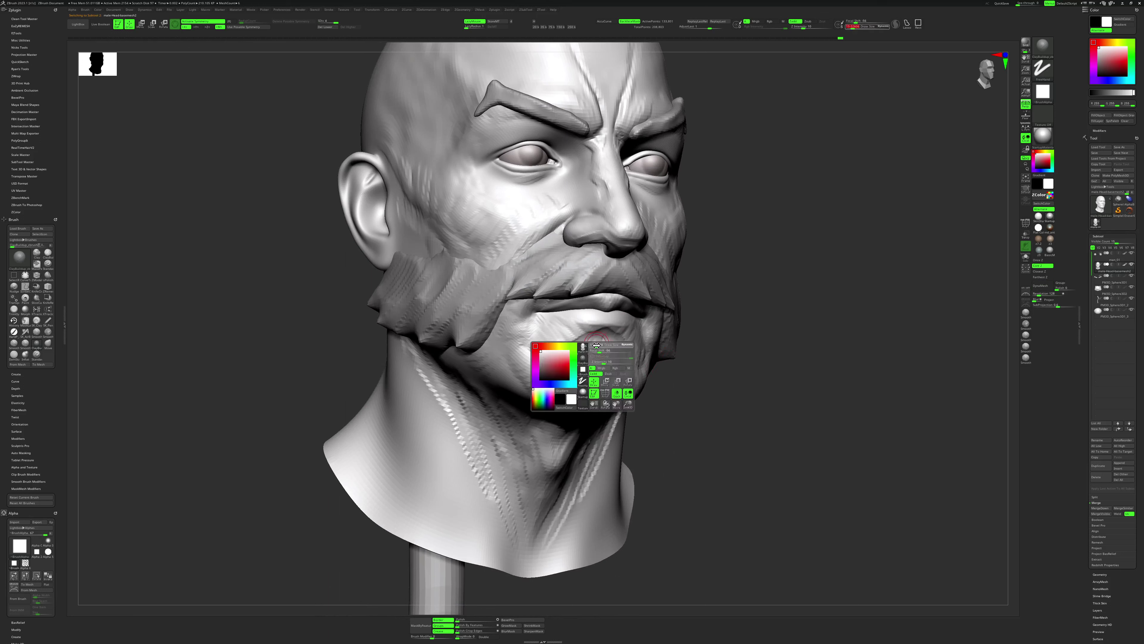
left_click(596, 345)
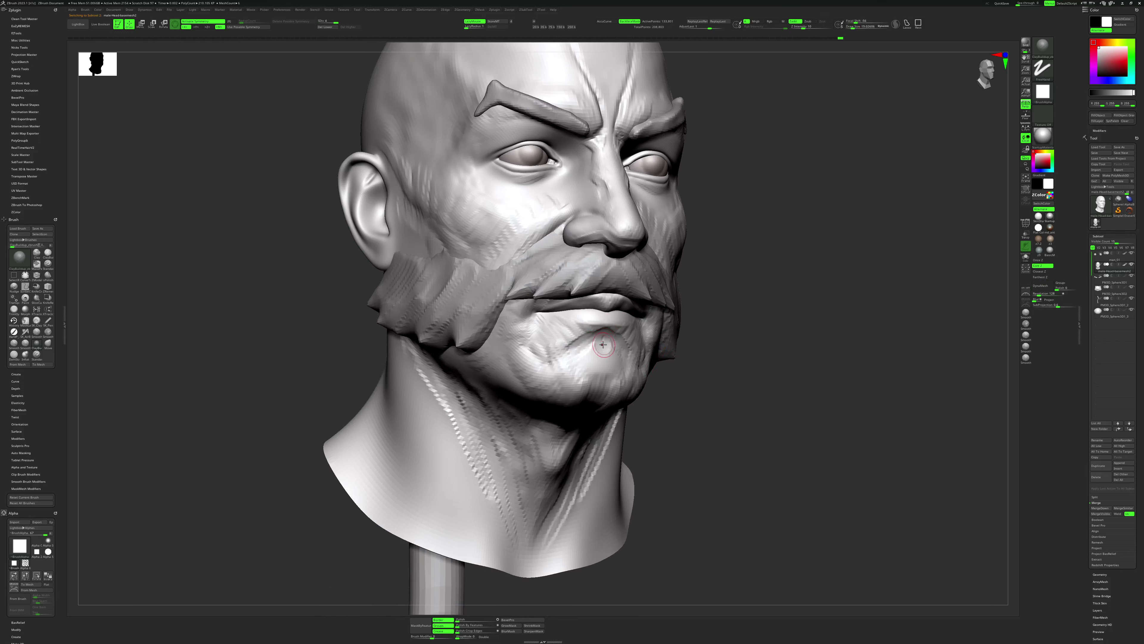
right_click(595, 356)
left_click(592, 343)
right_click_drag(601, 345, 675, 355)
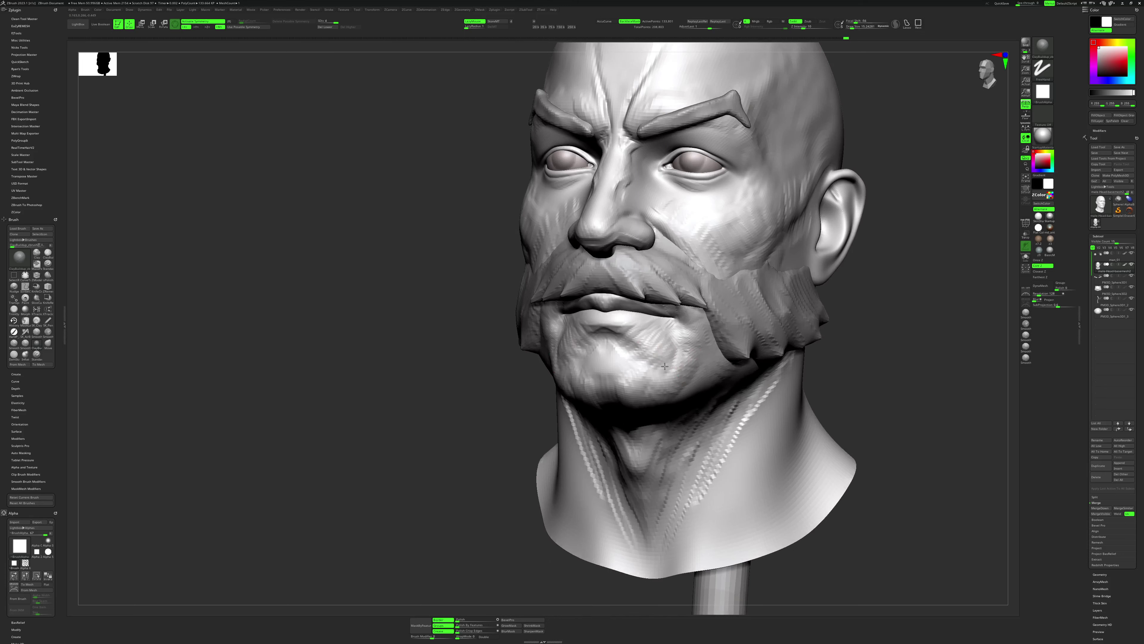
Frame the head with F and orbit to a near-front view of the isolated head mesh.
key("f")
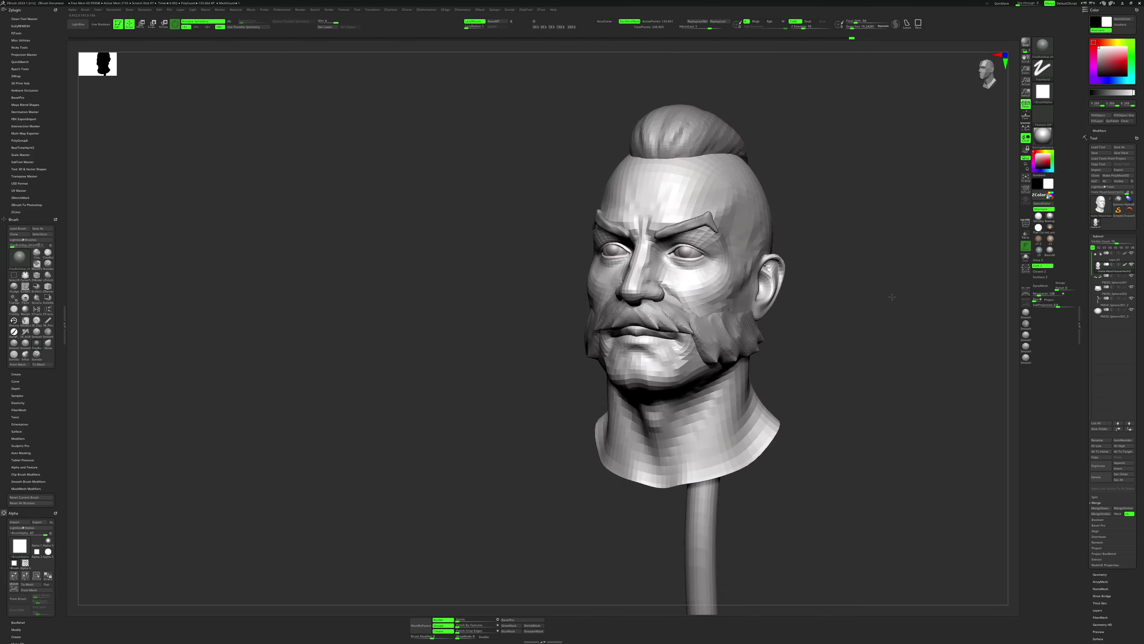
mouse_move(891, 296)
right_mouse_down()
mouse_move(889, 322)
mouse_move(825, 383)
mouse_move(869, 328)
right_mouse_up()
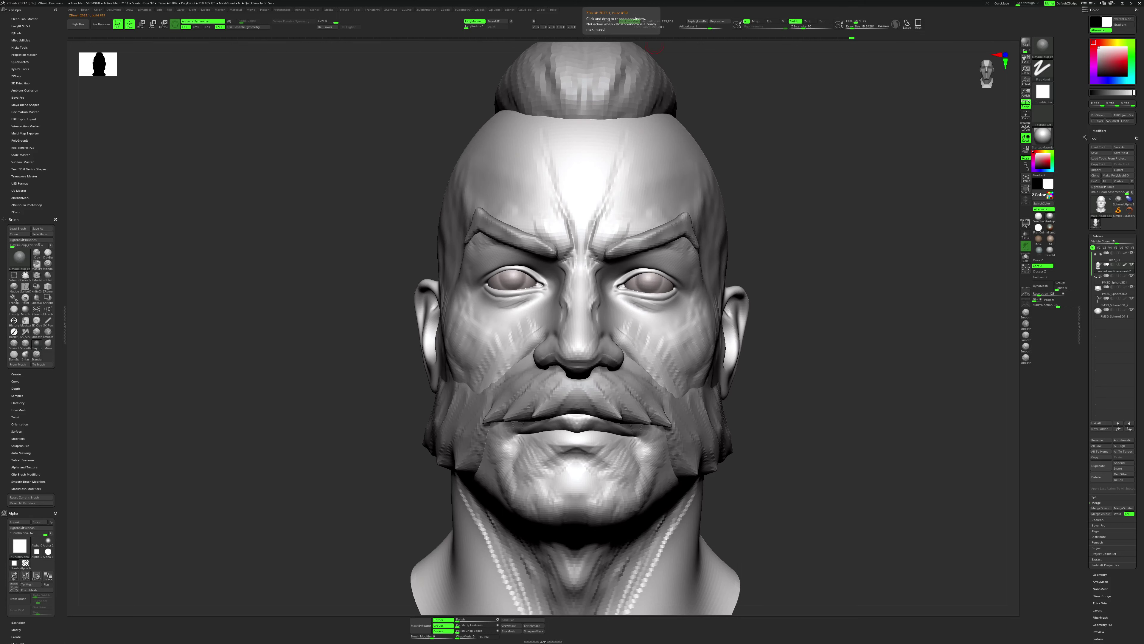
right_click_drag(859, 281, 866, 263)
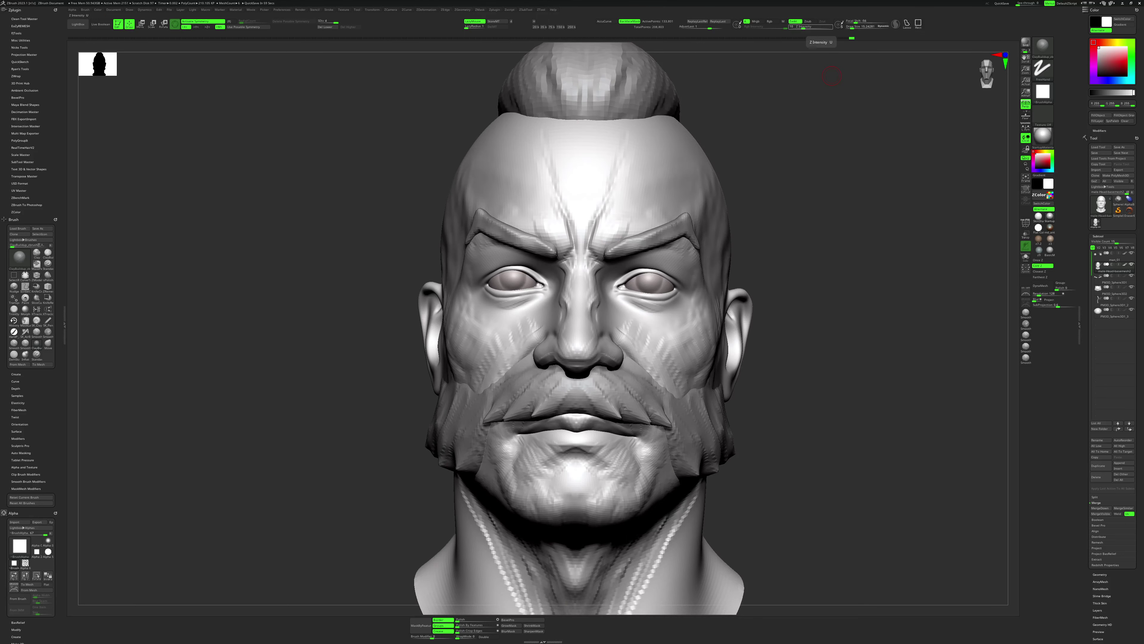
right_click_drag(842, 265, 624, 276)
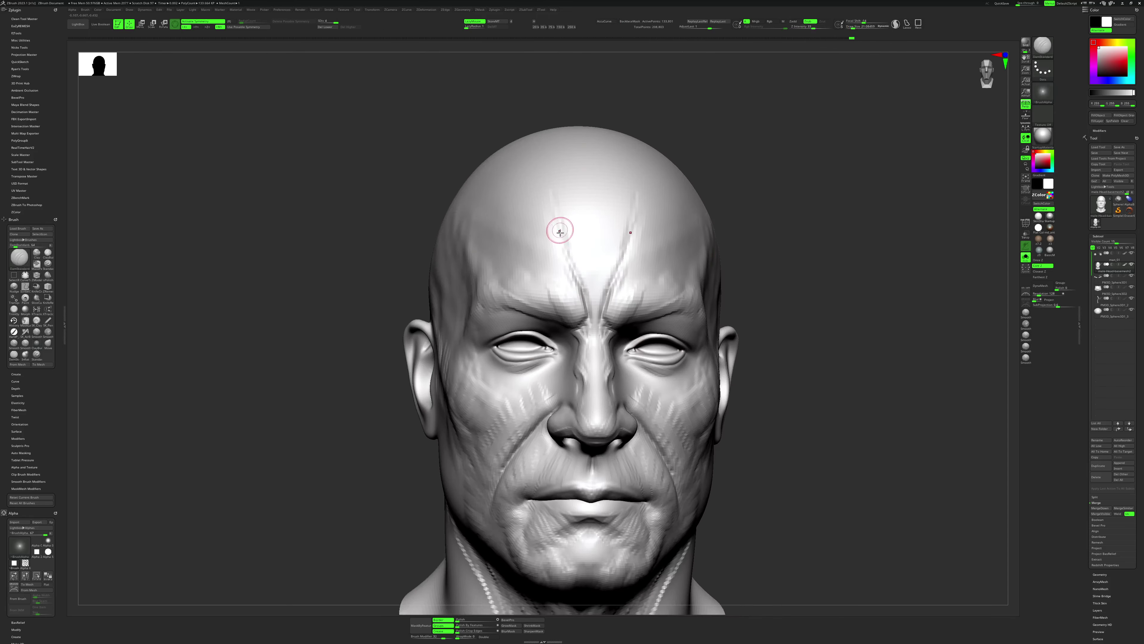
Polish the forehead scars with hPolish from a near-front angle.
mouse_move(817, 237)
left_mouse_down()
mouse_move(868, 269)
mouse_move(868, 244)
left_mouse_up()
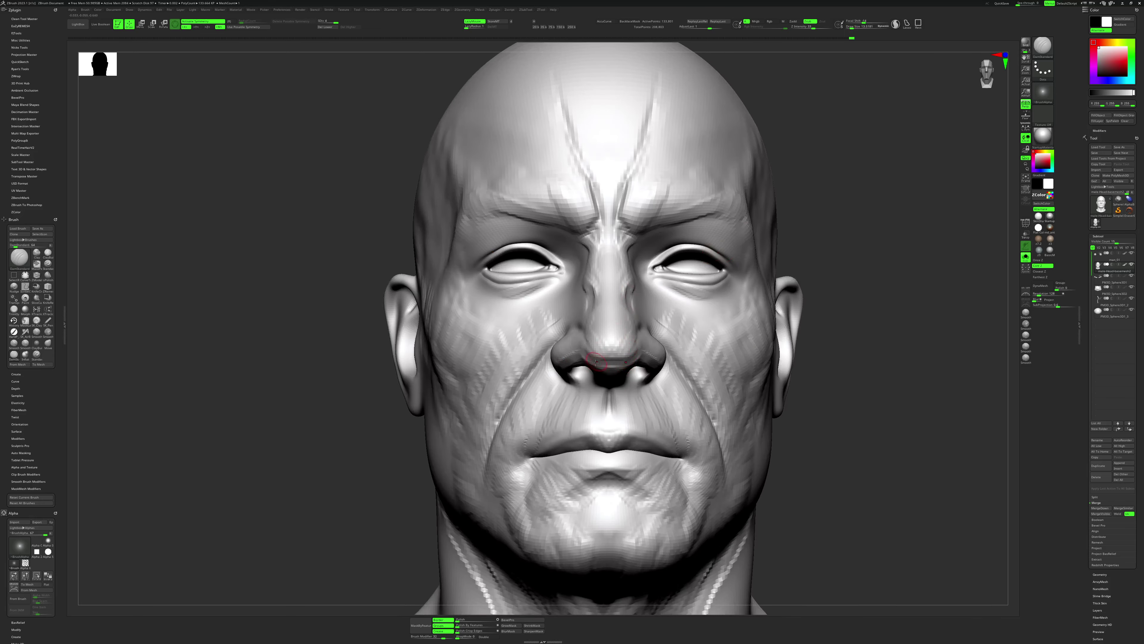
key("space")
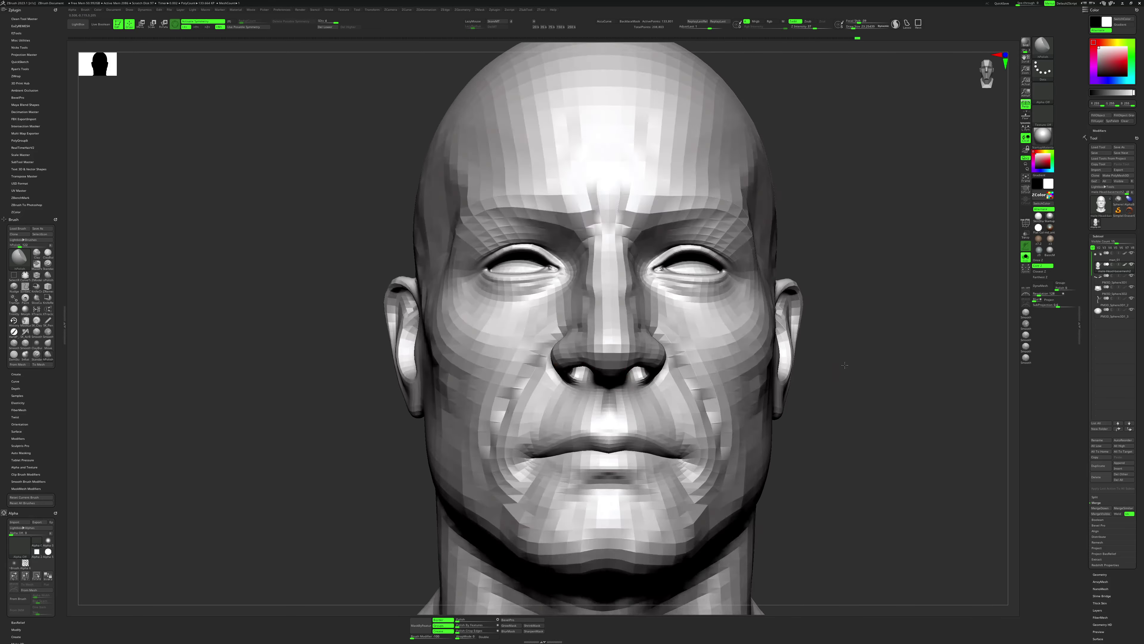
right_click_drag(611, 363, 634, 357)
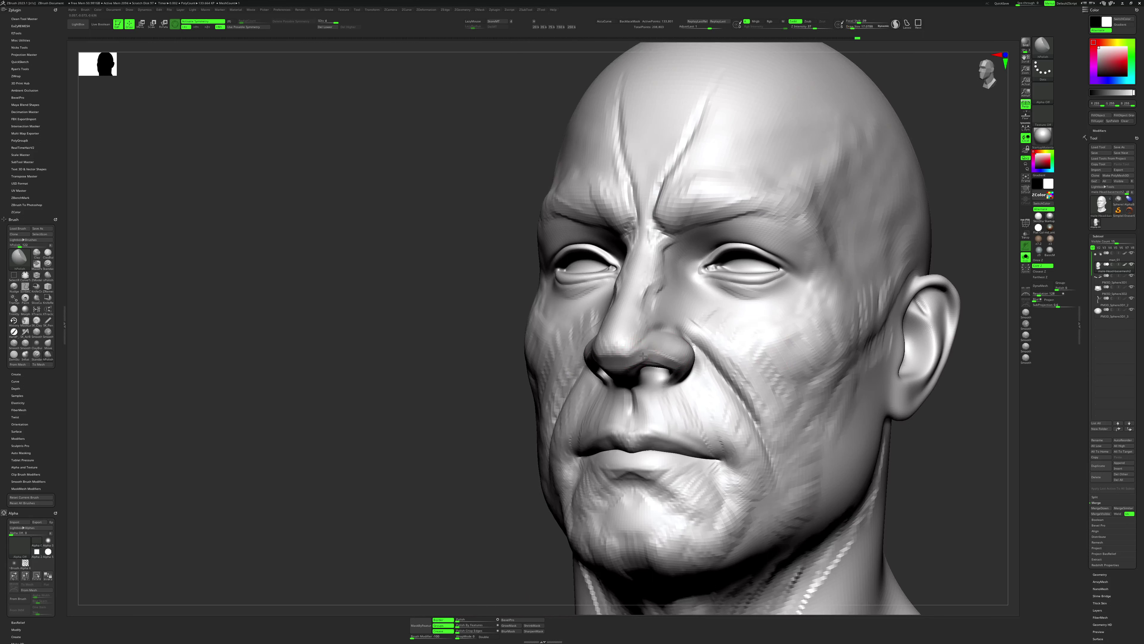
Carve a new scar groove beside the nose with DamStandard, then smooth it with hPolish.
key("b")
key("d")
key("s")
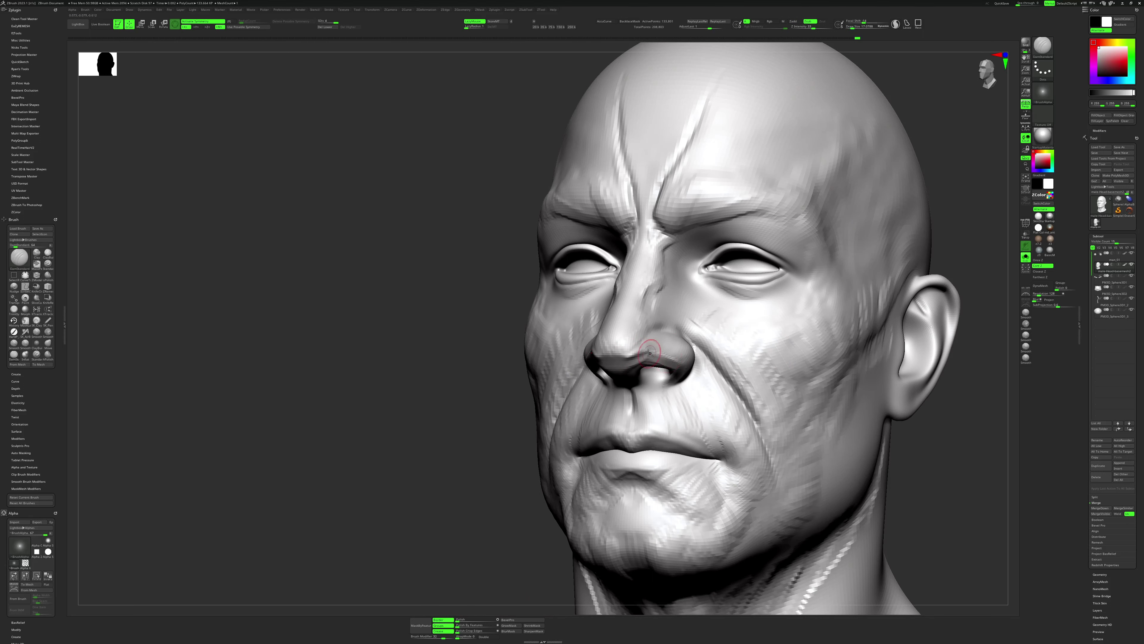
right_click_drag(864, 396, 673, 384)
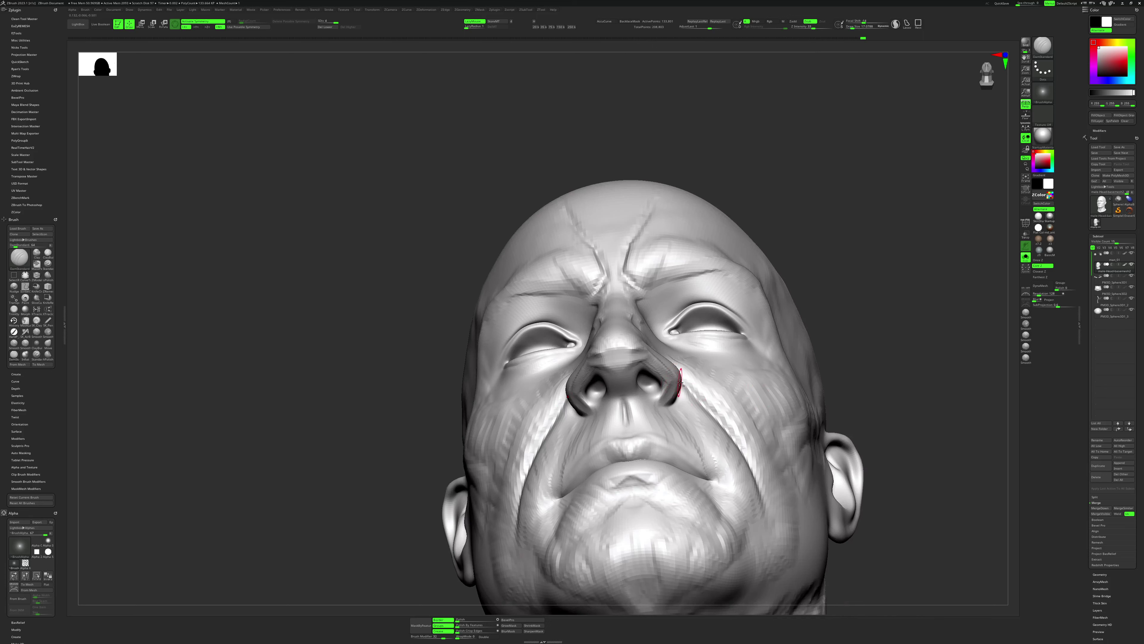
right_click(663, 408)
right_click_drag(895, 281, 558, 369)
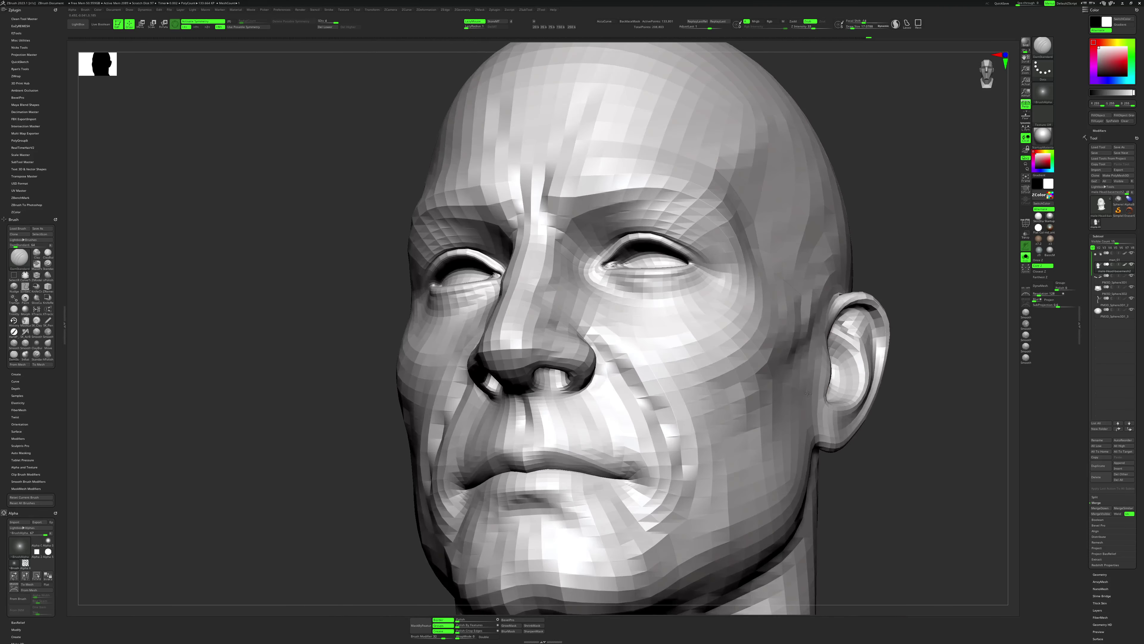
right_click(559, 369)
key("b")
key("h")
key("p")
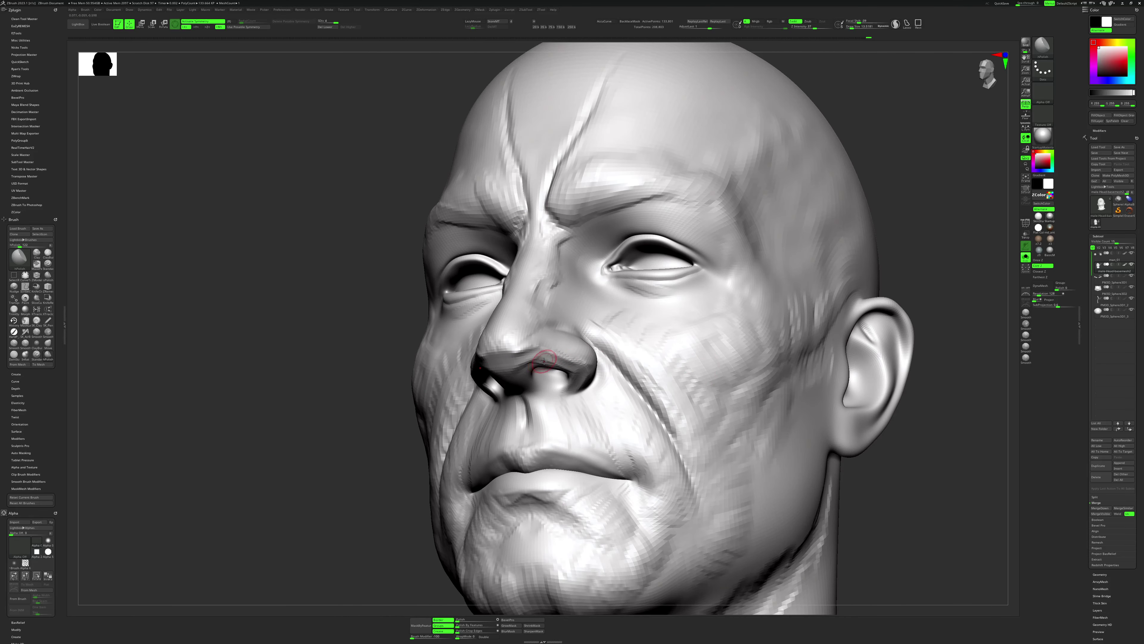
right_click(537, 355)
right_click_drag(794, 450, 807, 449)
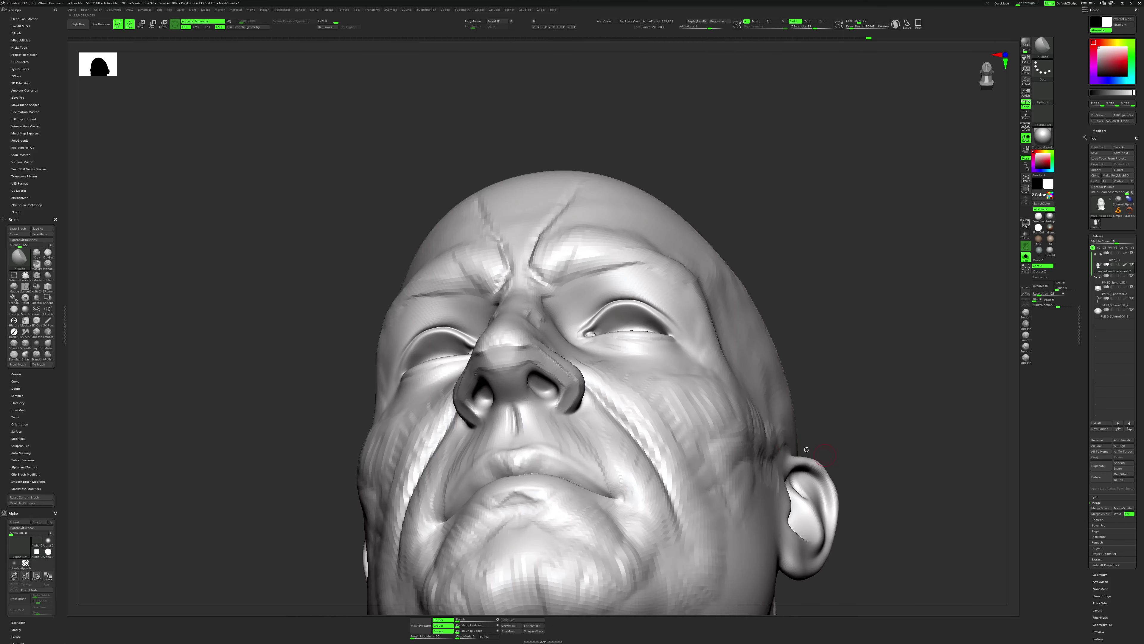
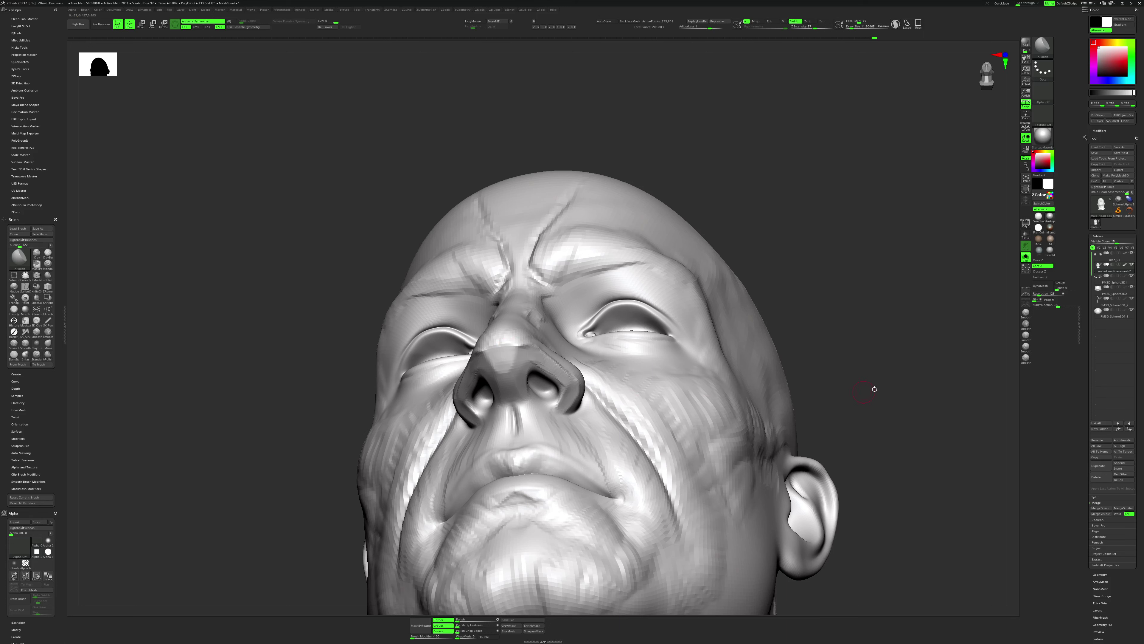
Orbit to the head's right side and switch via Move to the ClayBuildup brush.
mouse_move(874, 388)
right_mouse_down("ctrl")
mouse_move(860, 335)
mouse_move(877, 471)
mouse_move(907, 449)
mouse_move(648, 384)
right_mouse_up("ctrl")
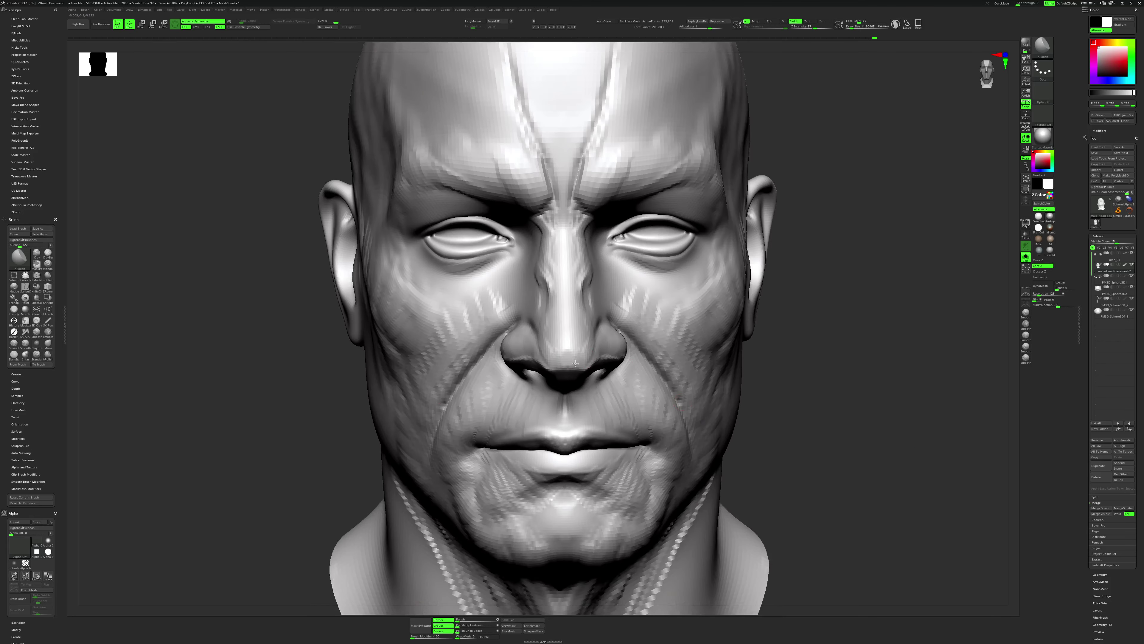
right_click_drag(791, 357, 739, 344)
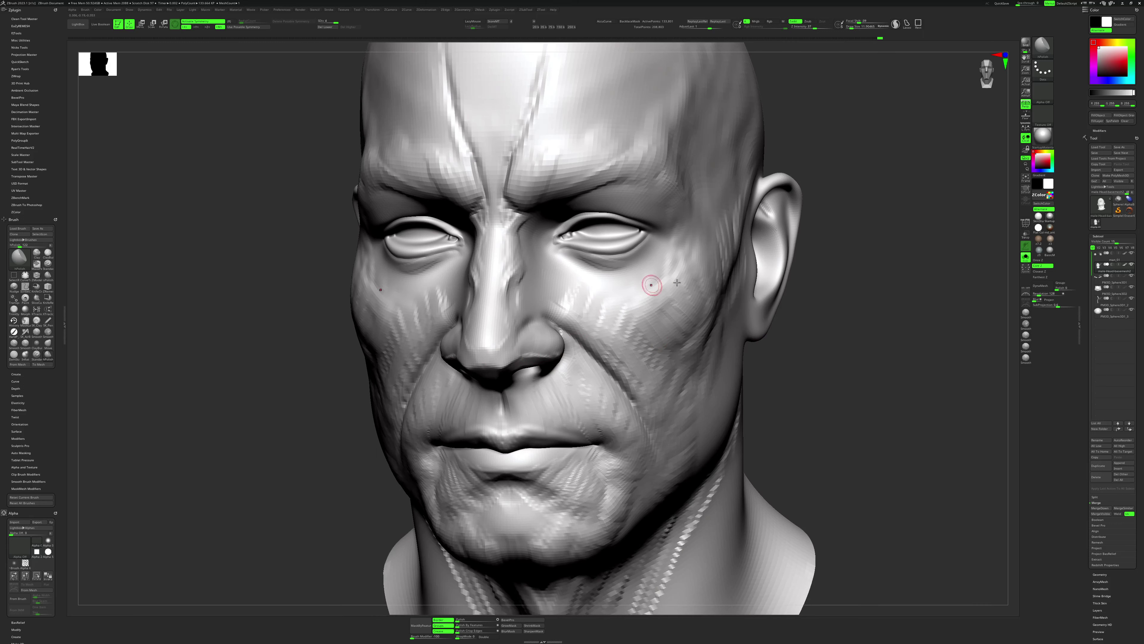
mouse_move(657, 279)
right_mouse_down()
mouse_move(915, 324)
mouse_move(528, 332)
right_mouse_up()
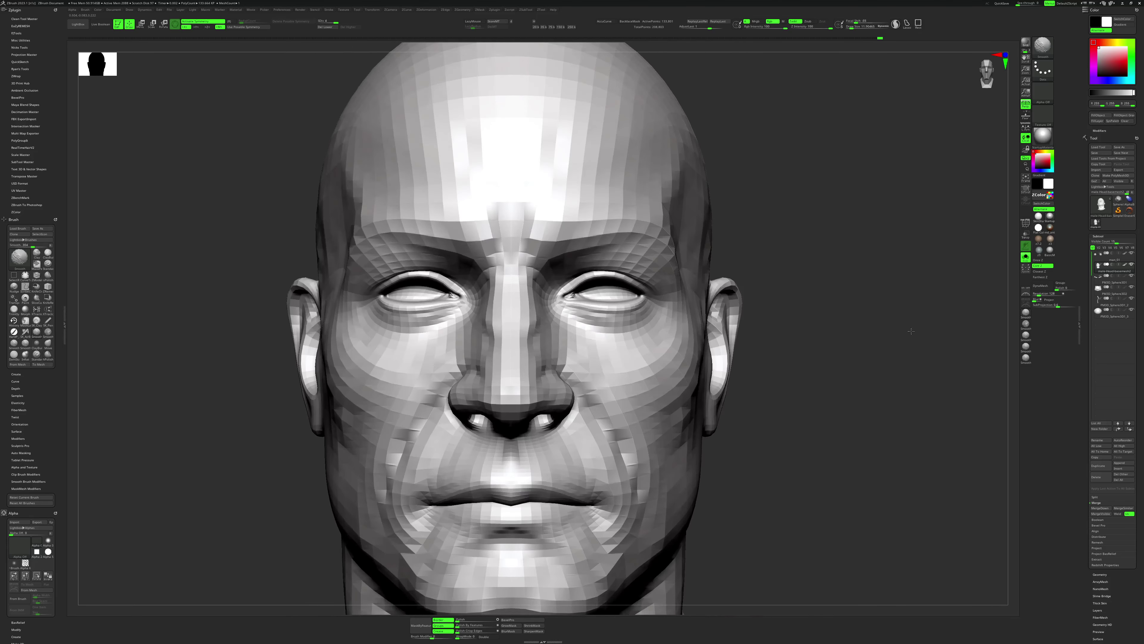
key("space")
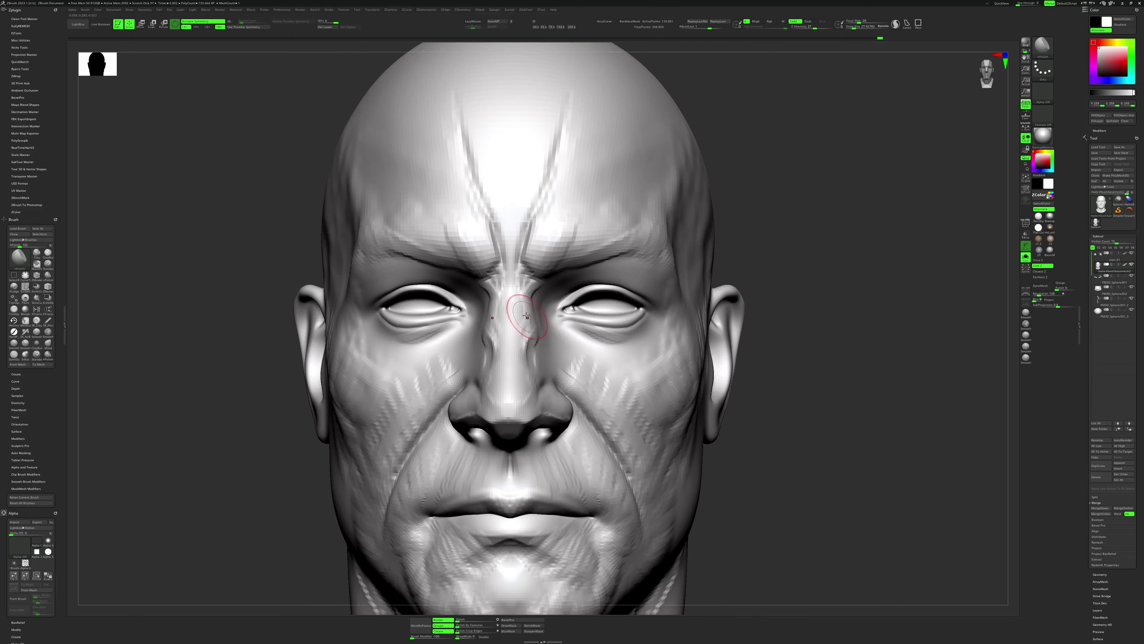
key("b")
key("m")
key("v")
key("space")
key("b")
key("c")
key("b")
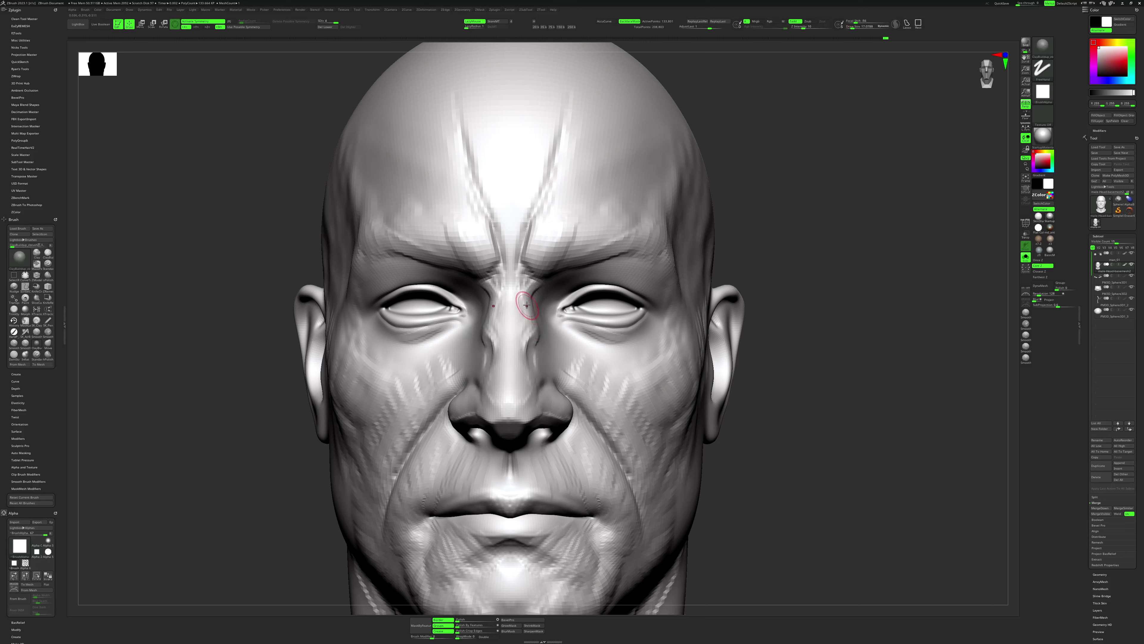
key("space")
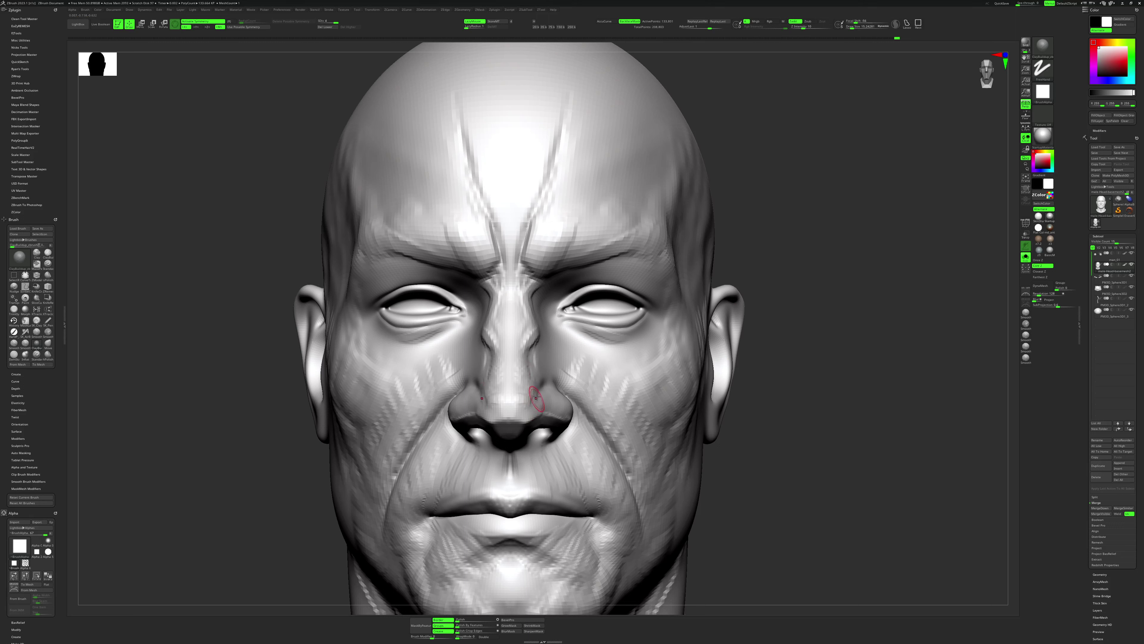
Resize the brush and build up a small clay stroke beside the nose.
left_click_drag(535, 386, 533, 391)
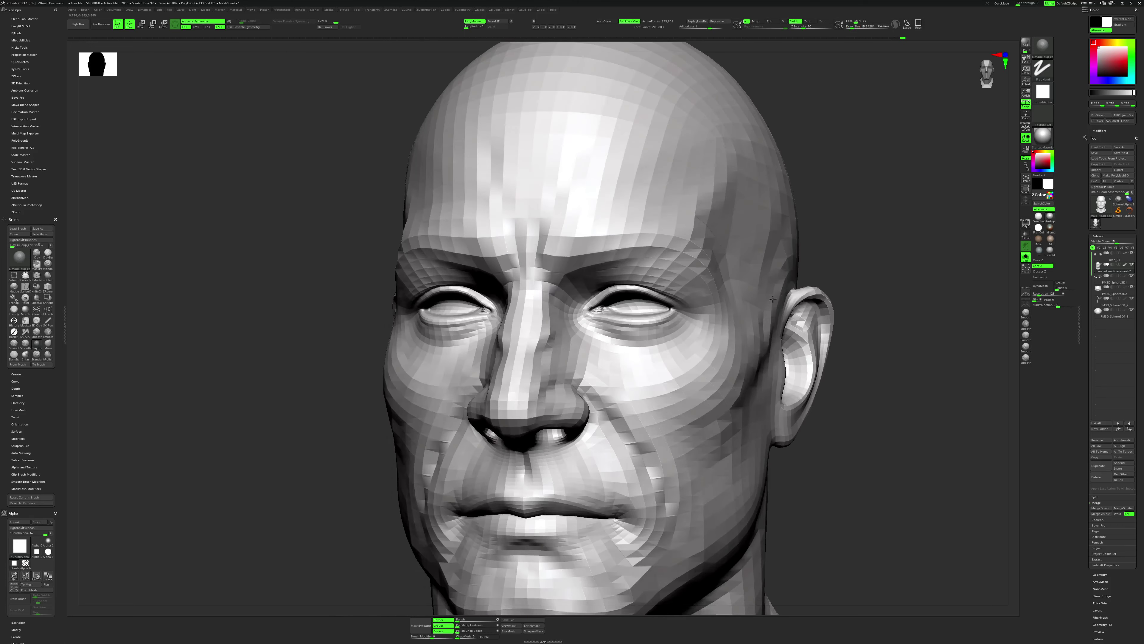
right_click_drag(600, 352, 522, 394)
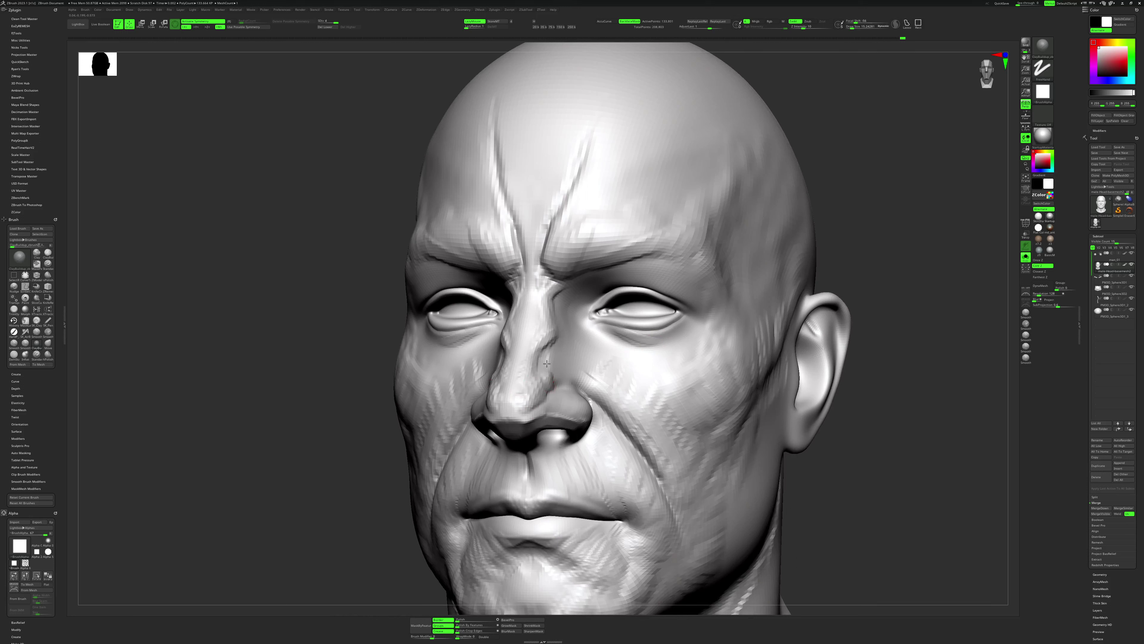
left_click_drag(555, 387, 543, 404)
key("space")
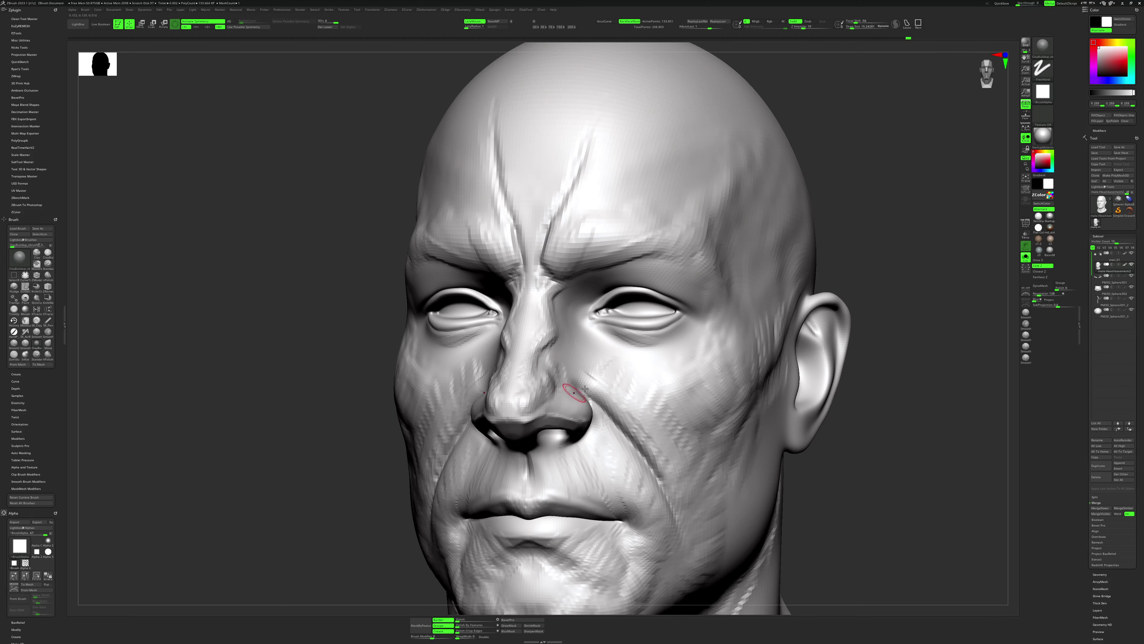
mouse_move(584, 387)
right_mouse_down()
mouse_move(676, 428)
mouse_move(882, 474)
right_mouse_up()
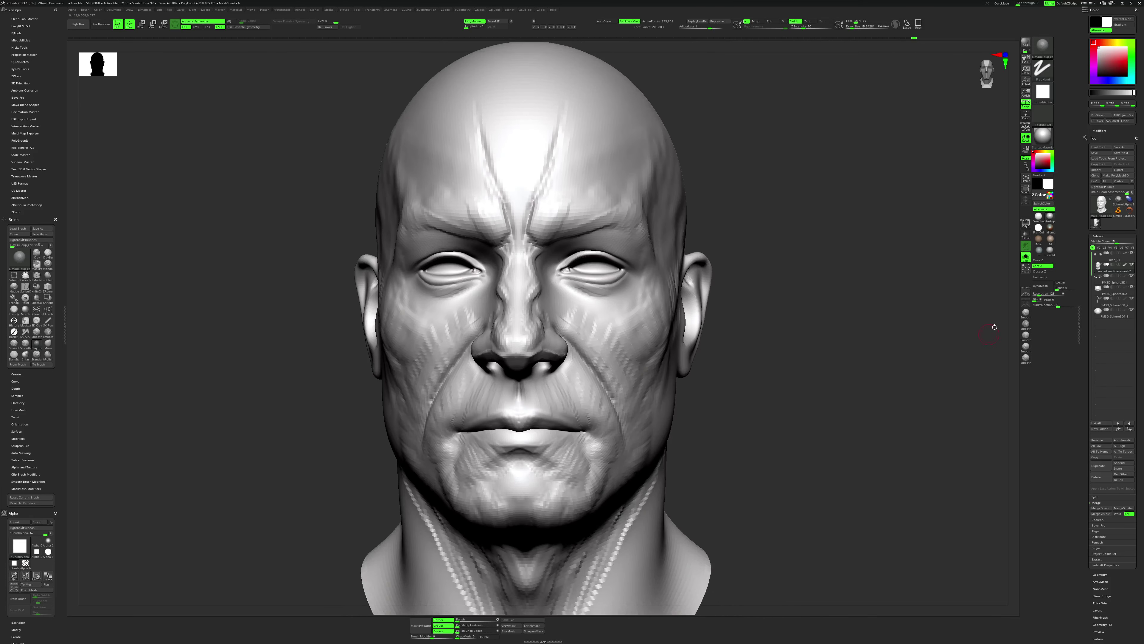
left_click(1040, 142)
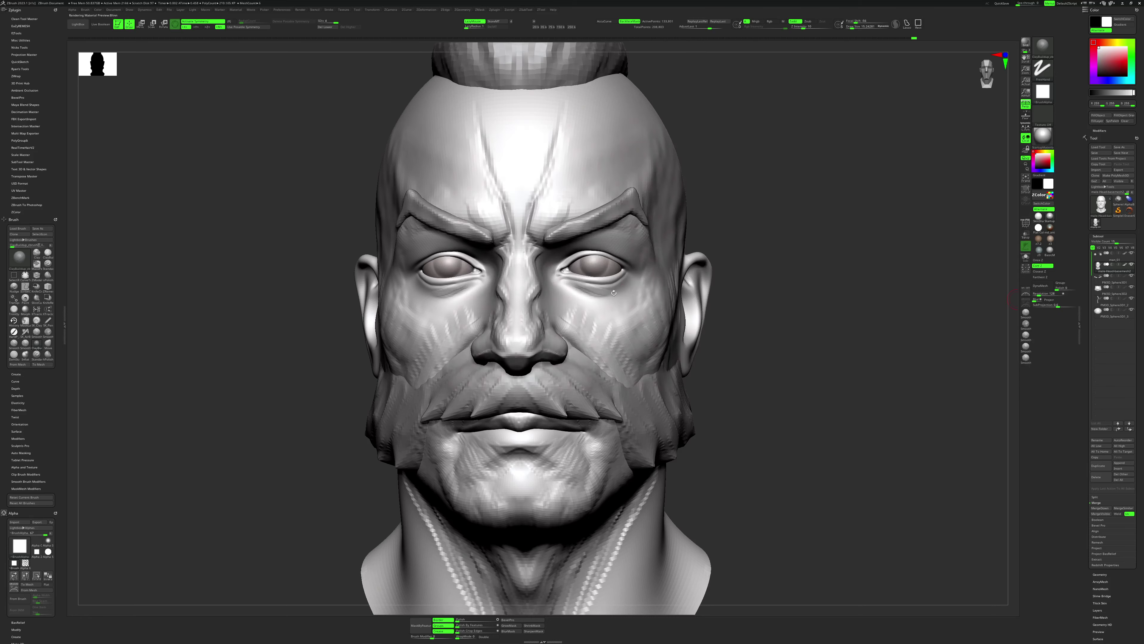
Render the bust with Blinn and set the ClayBuildup brush to size 10.40.
left_click(604, 287)
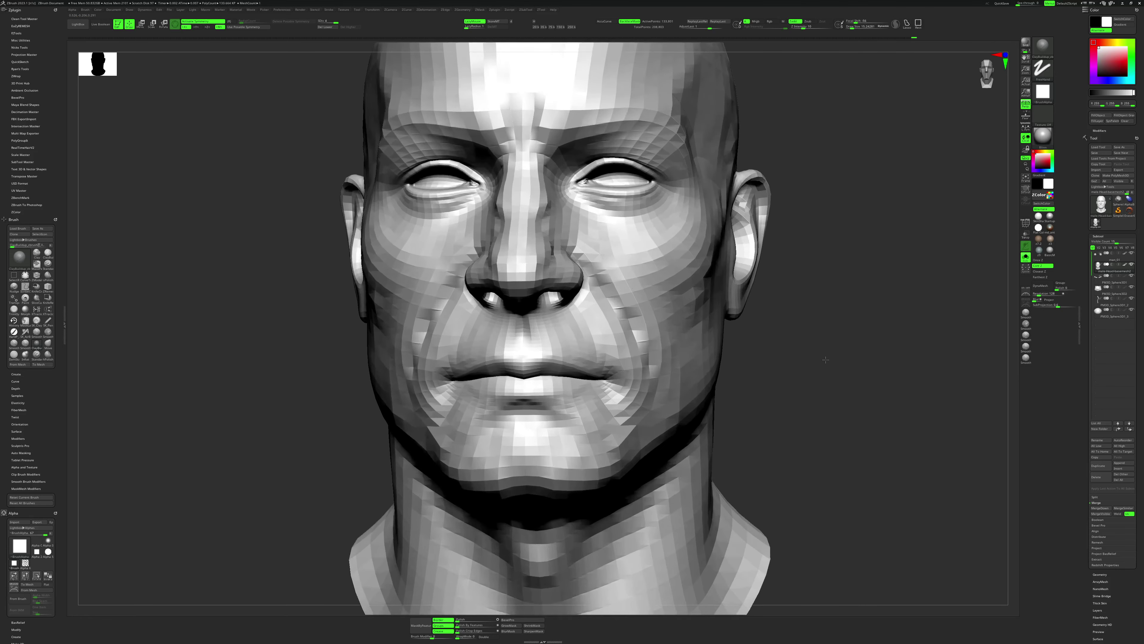
right_click(534, 335)
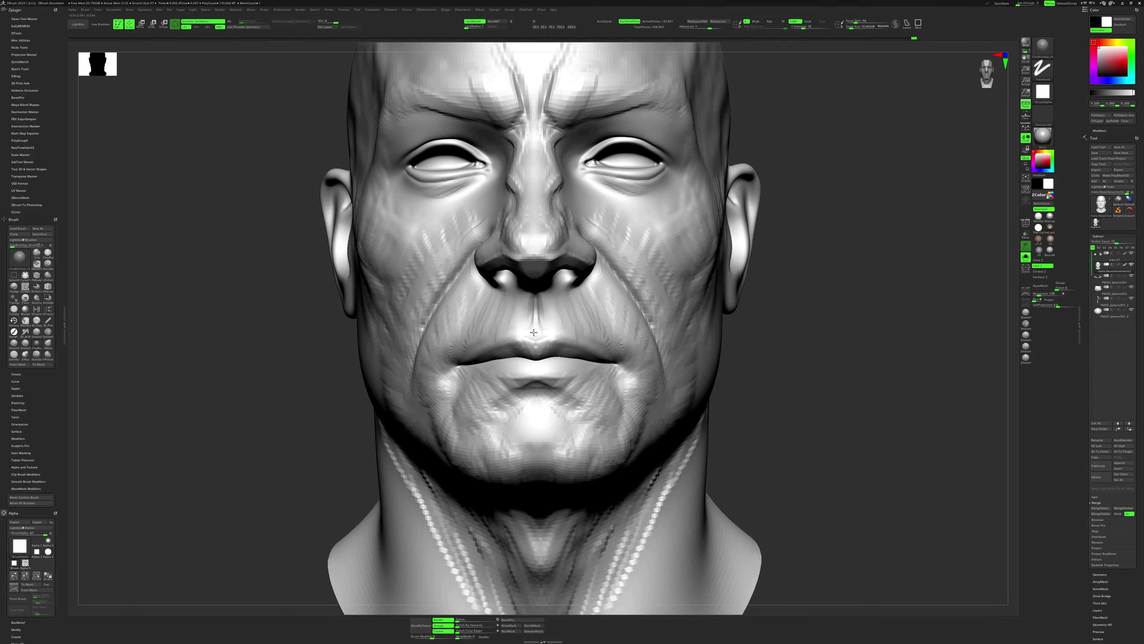
right_click(533, 332)
key("b")
key("d")
key("s")
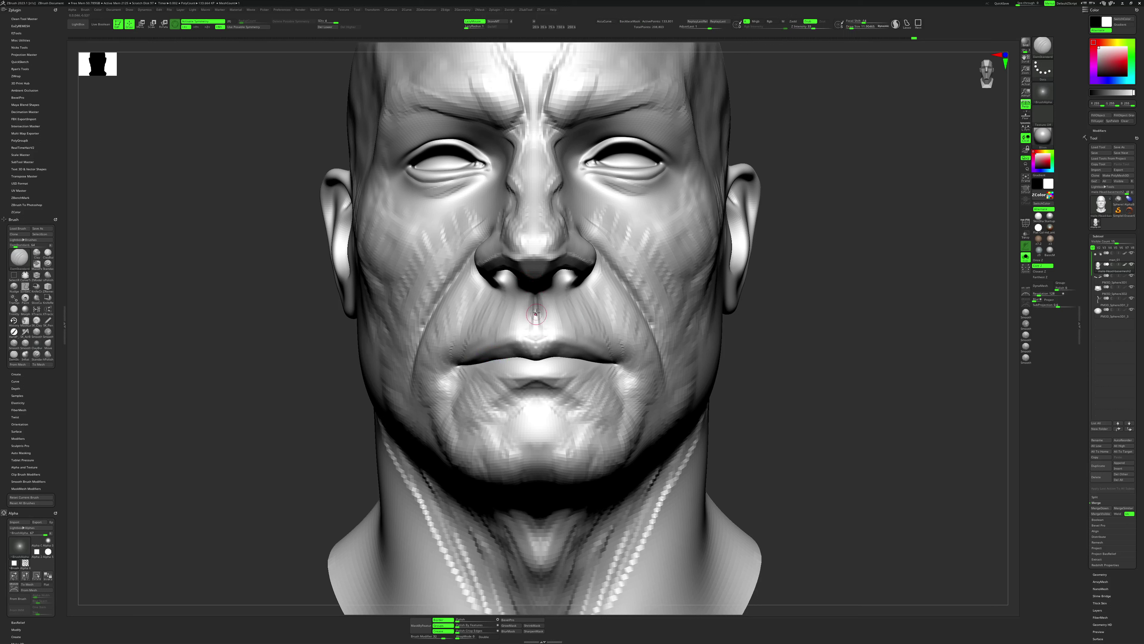
right_click(538, 307)
key("b")
key("m")
key("v")
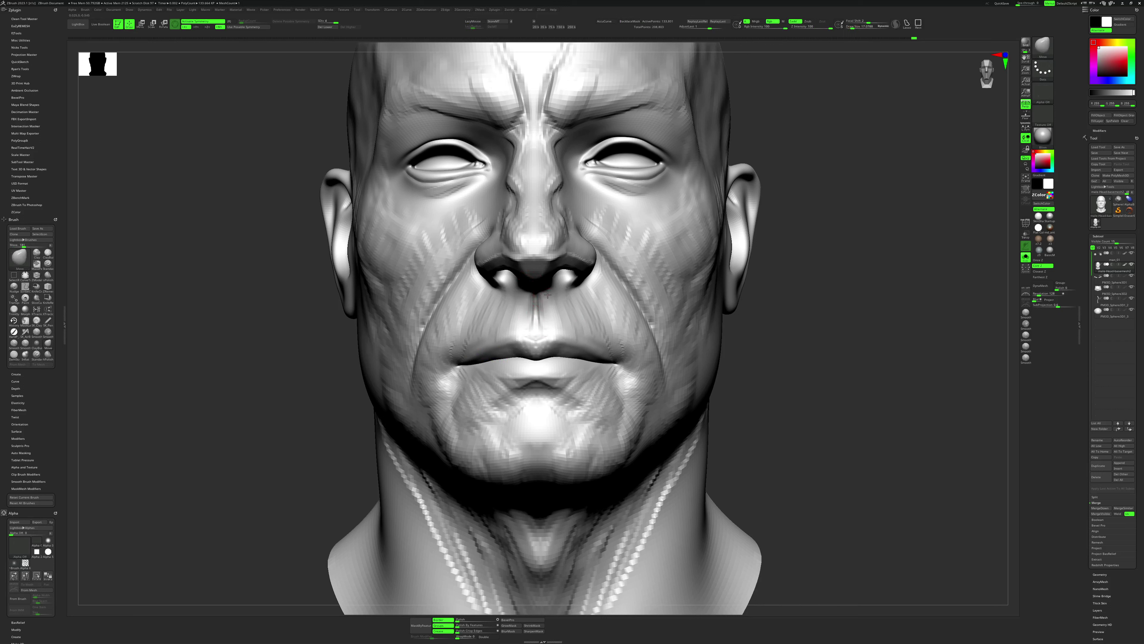
right_click(550, 304)
key("b")
key("c")
key("b")
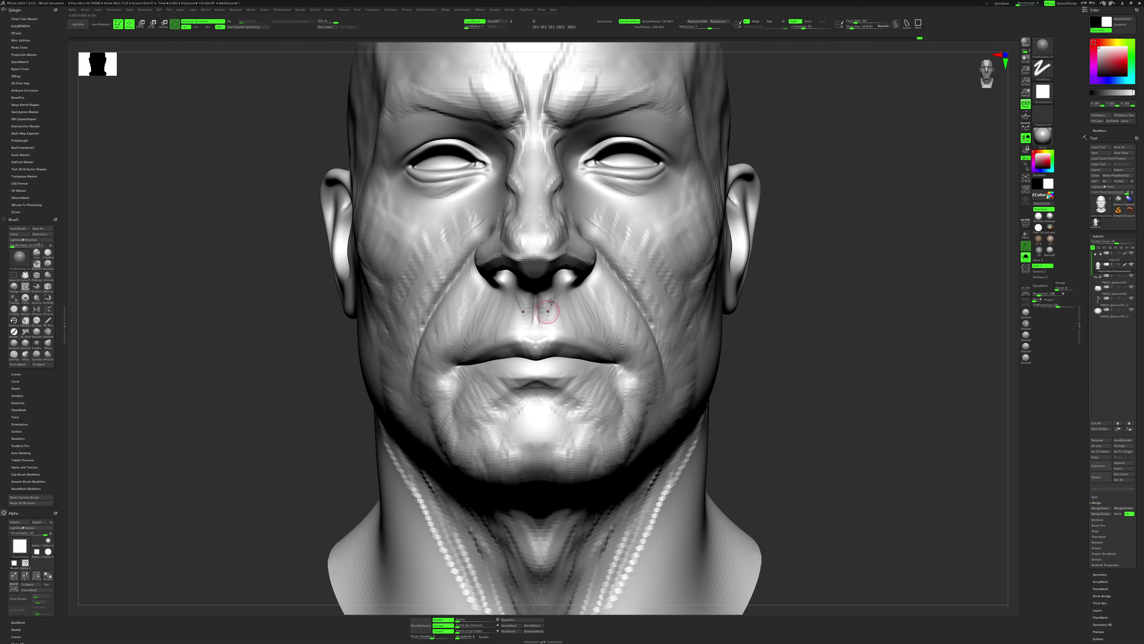
Orbit through side profile back to front, then frame and zoom onto the lips.
left_click_drag(750, 346, 551, 282)
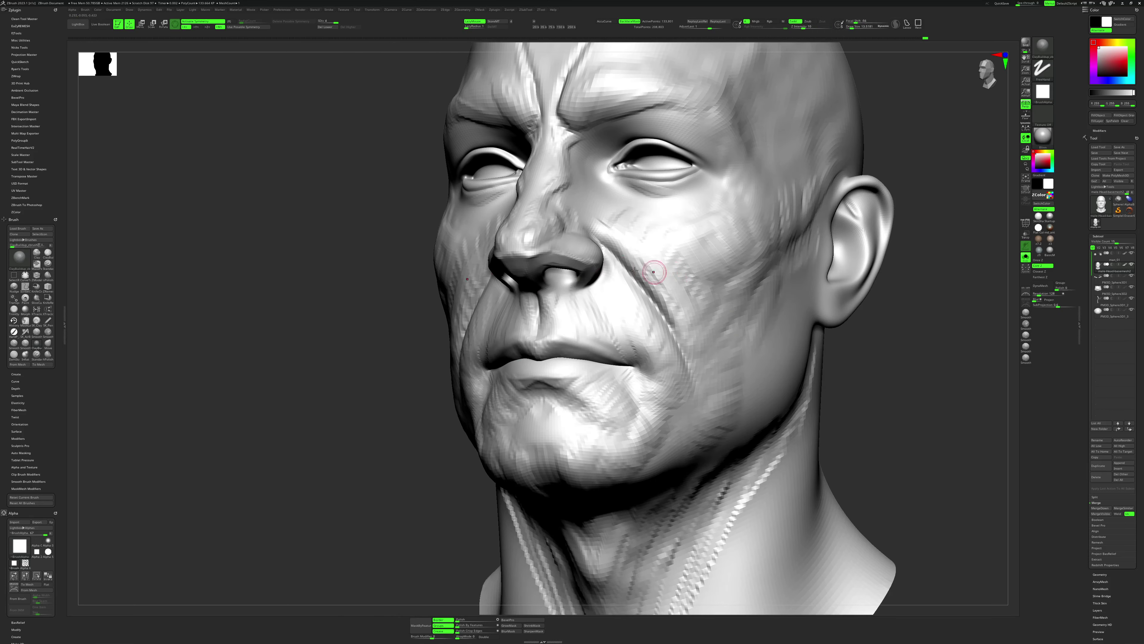
left_click_drag(851, 416, 518, 305)
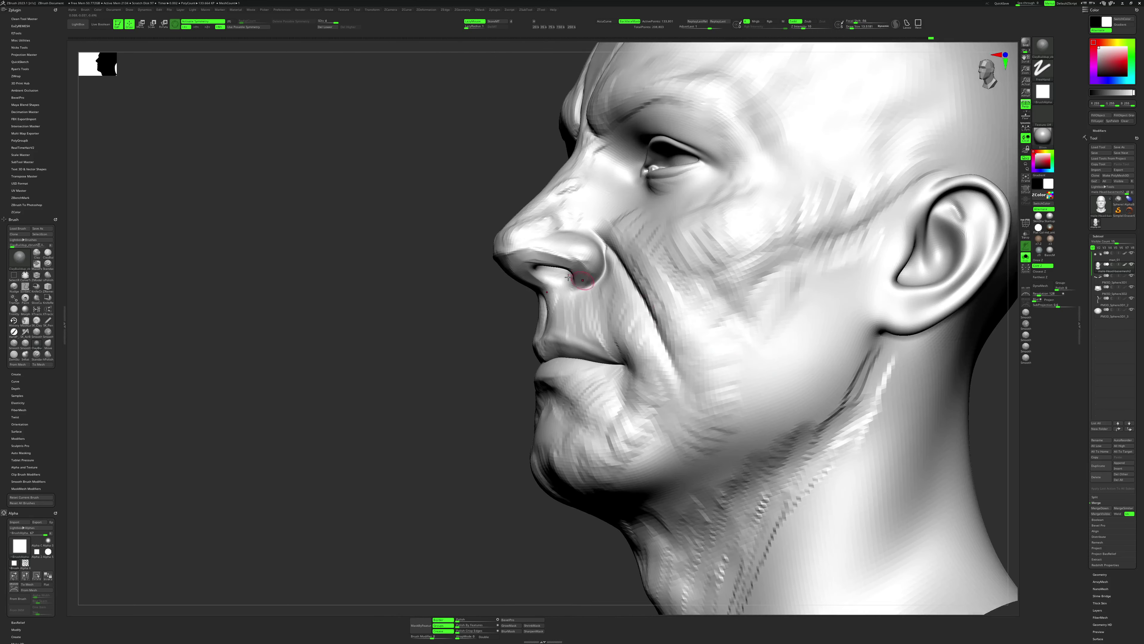
right_click(518, 305)
left_click_drag(488, 360, 530, 312)
right_click(557, 285)
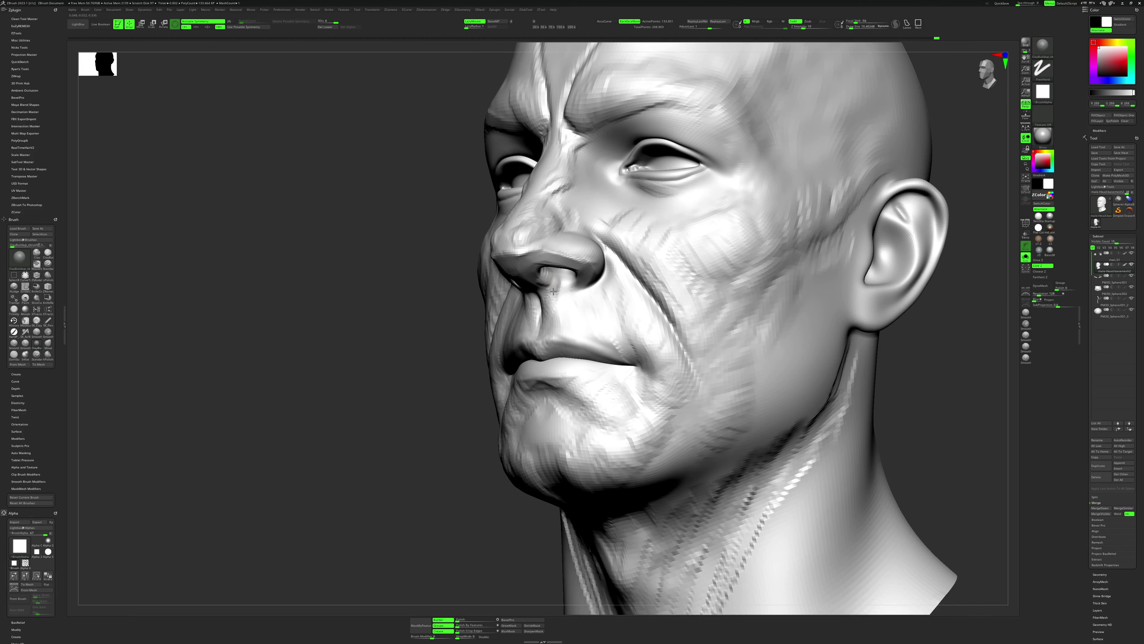
left_click_drag(484, 384, 553, 307)
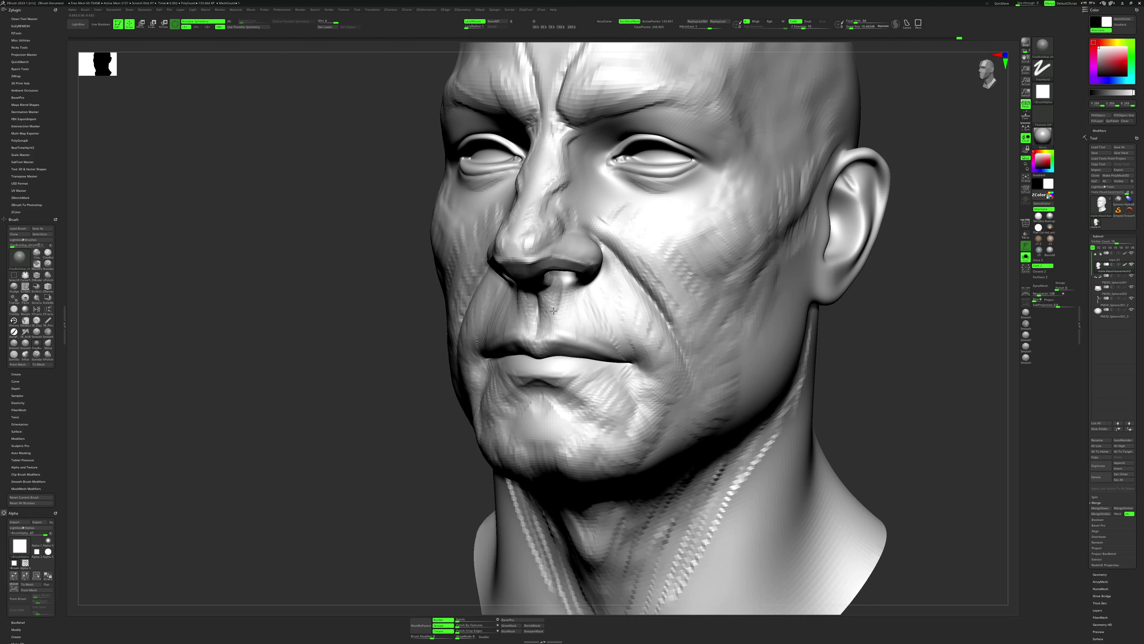
left_click_drag(554, 310, 559, 342)
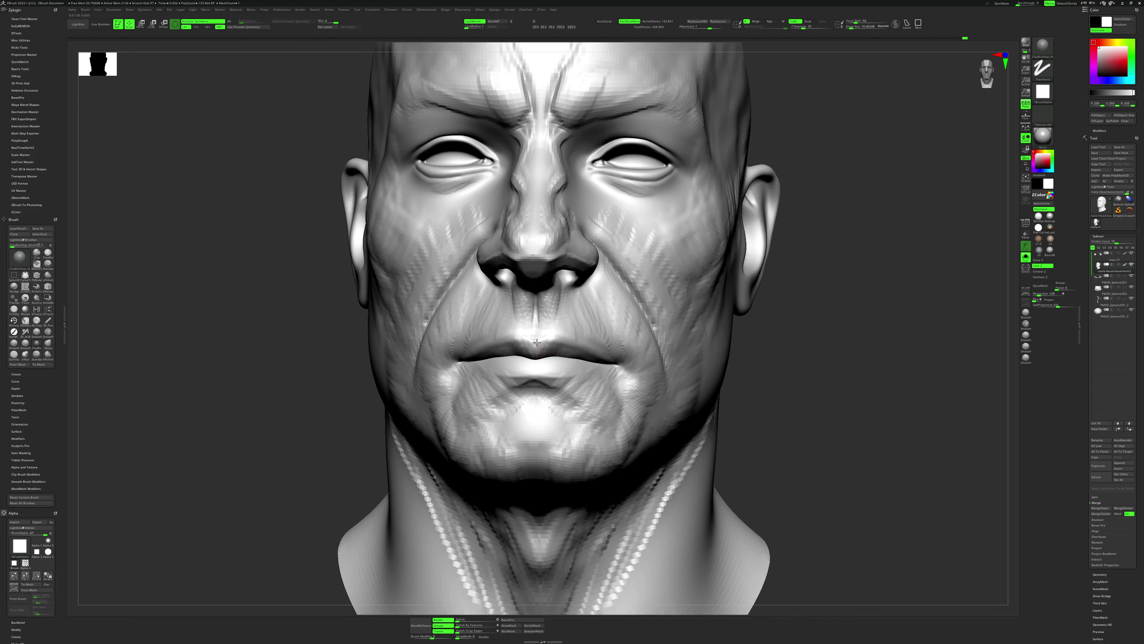
key("f")
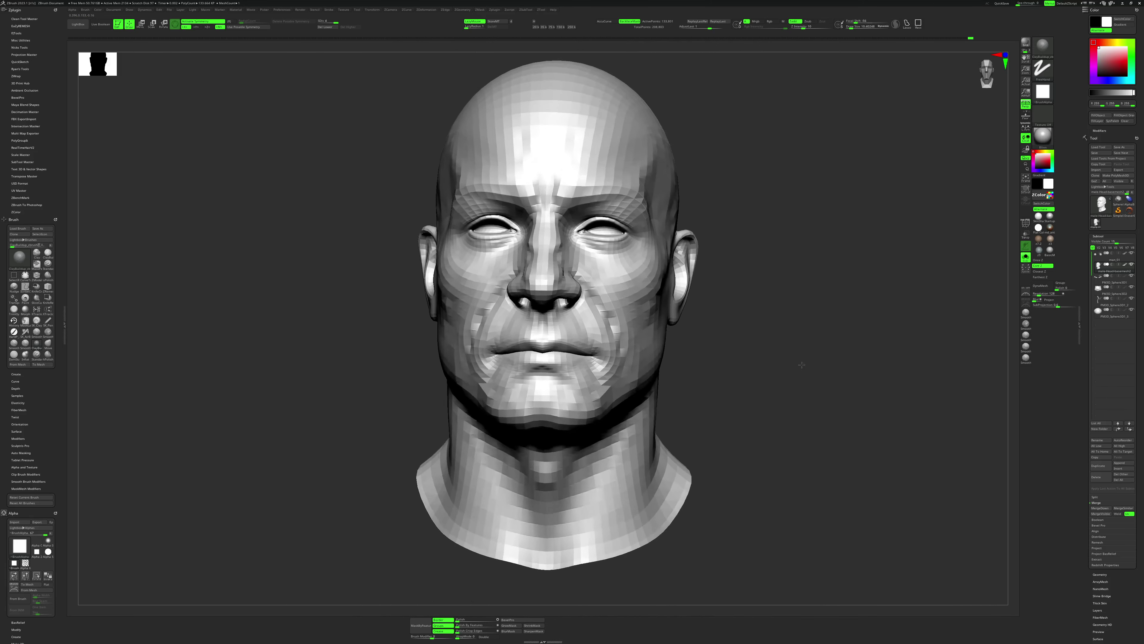
left_click_drag(697, 363, 734, 331)
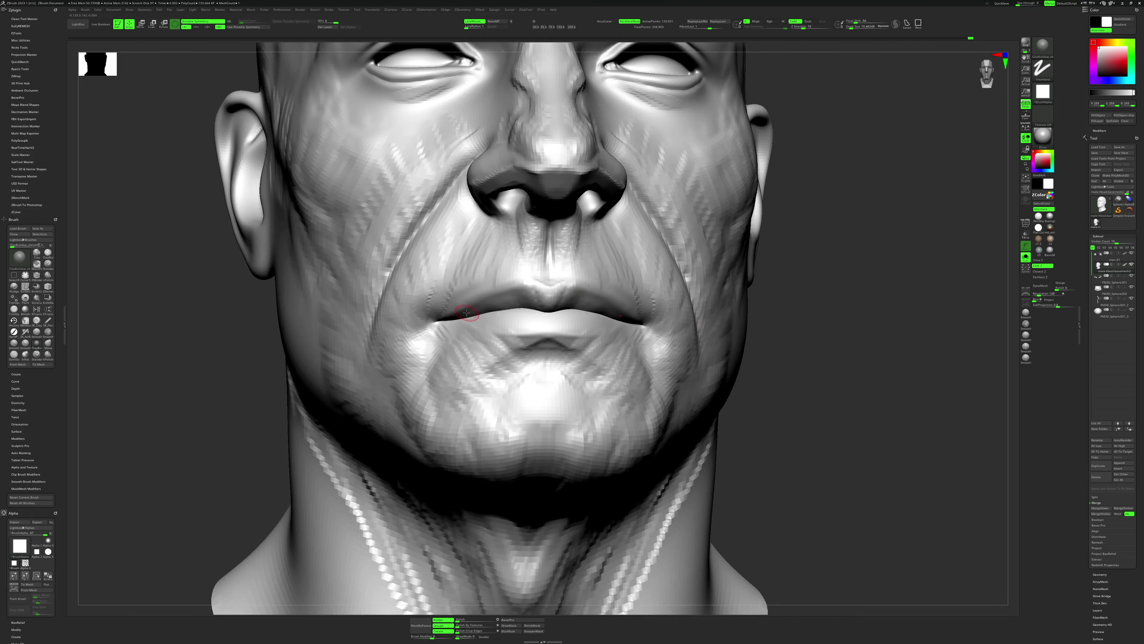
Carve a DamStandard crease into the centre of the upper lip.
key("b")
key("d")
key("s")
left_click_drag(516, 291, 557, 286)
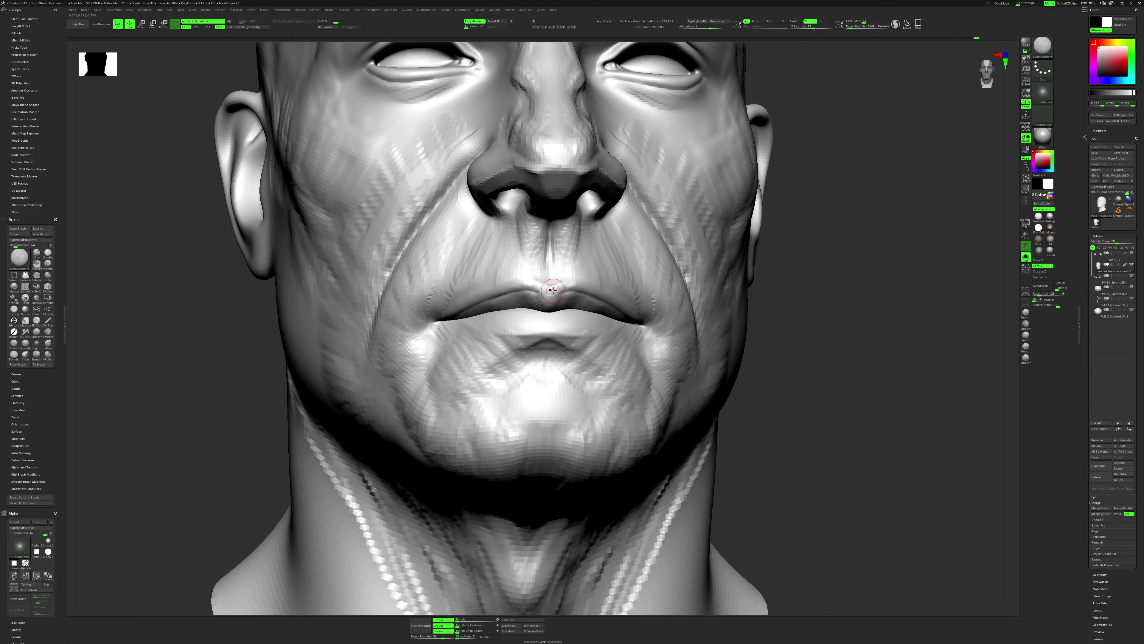
mouse_move(735, 316)
right_mouse_down()
mouse_move(823, 332)
mouse_move(812, 301)
mouse_move(666, 415)
mouse_move(598, 378)
right_mouse_up()
key("space")
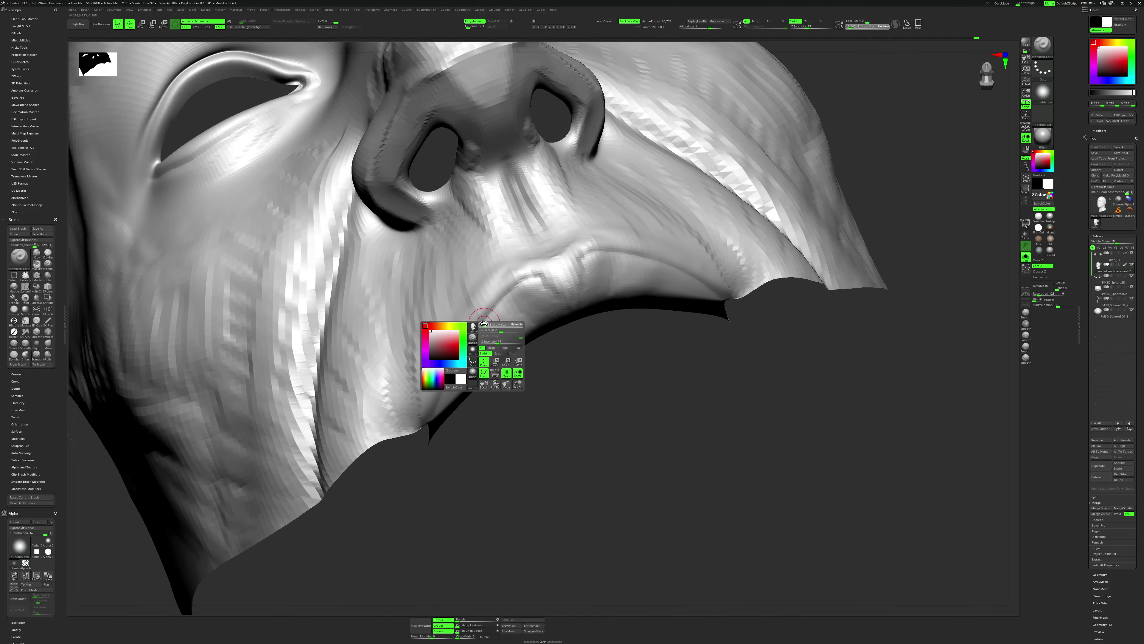
Deepen and extend the crease along the upper-lip line.
left_click_drag(584, 257, 517, 282)
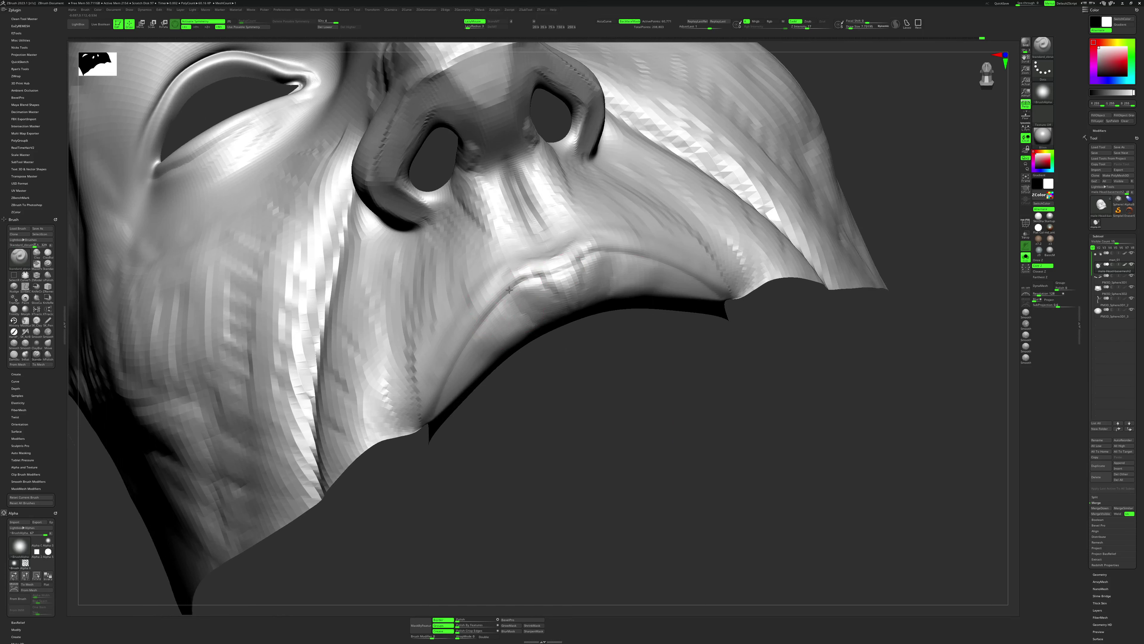
mouse_move(527, 297)
right_mouse_down()
mouse_move(498, 403)
mouse_move(466, 363)
right_mouse_up()
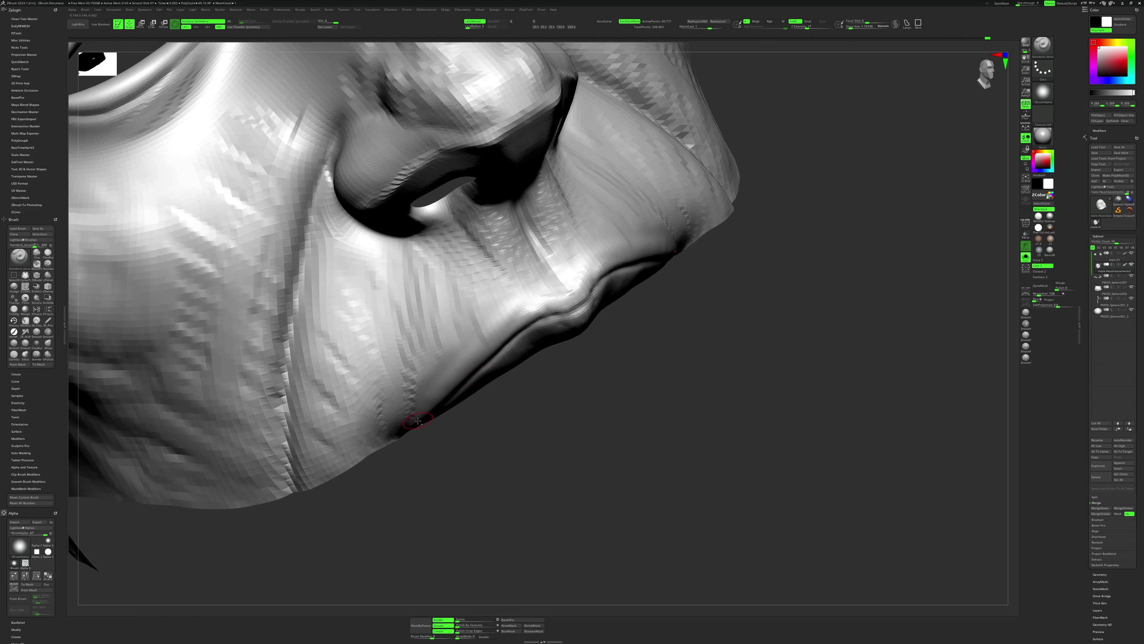
left_click_drag(459, 345, 612, 250)
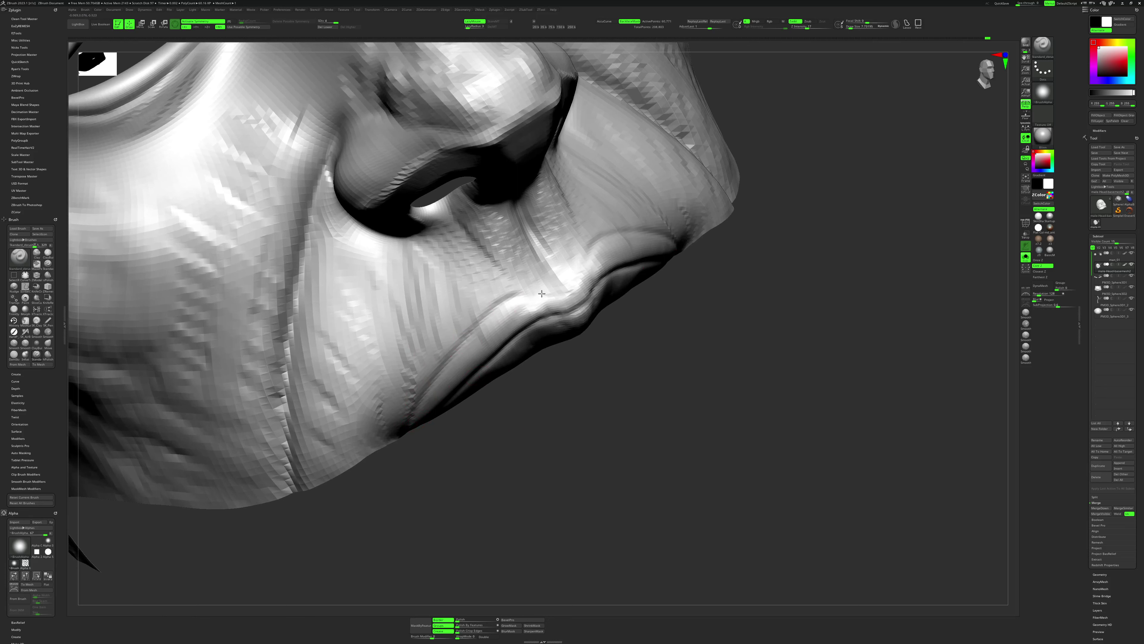
mouse_move(618, 396)
right_mouse_down()
mouse_move(487, 379)
mouse_move(565, 322)
right_mouse_up()
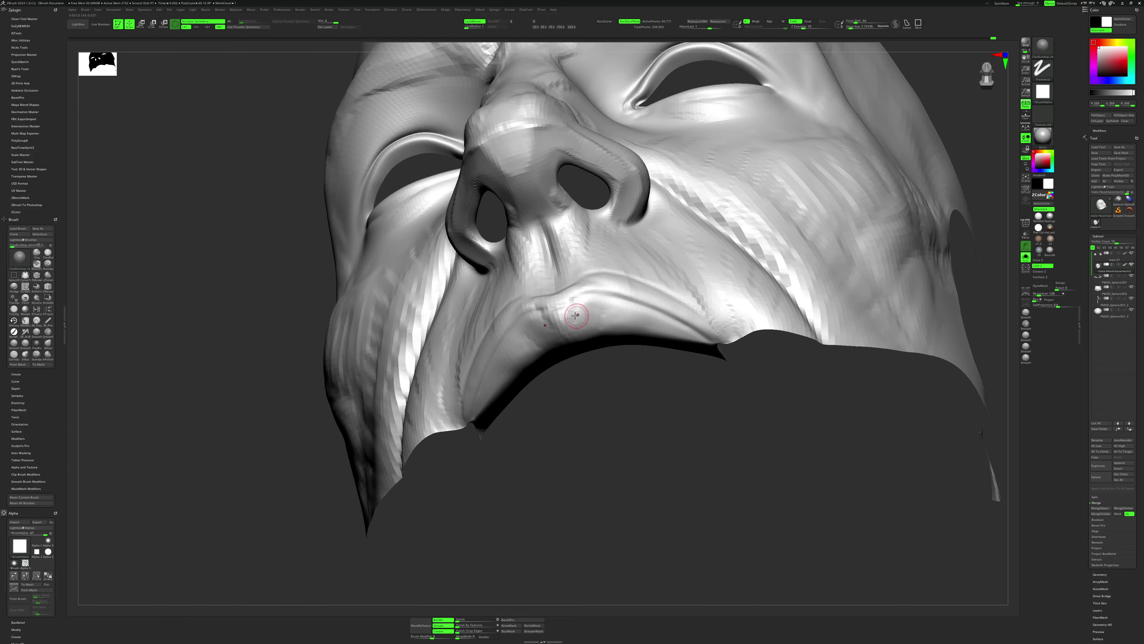
Switch back to ClayBuildup with the brush shrunk to about 7.7.
key("b")
key("s")
key("t")
key("b")
key("c")
key("b")
right_click_drag(574, 355, 622, 316)
key("space")
key("space")
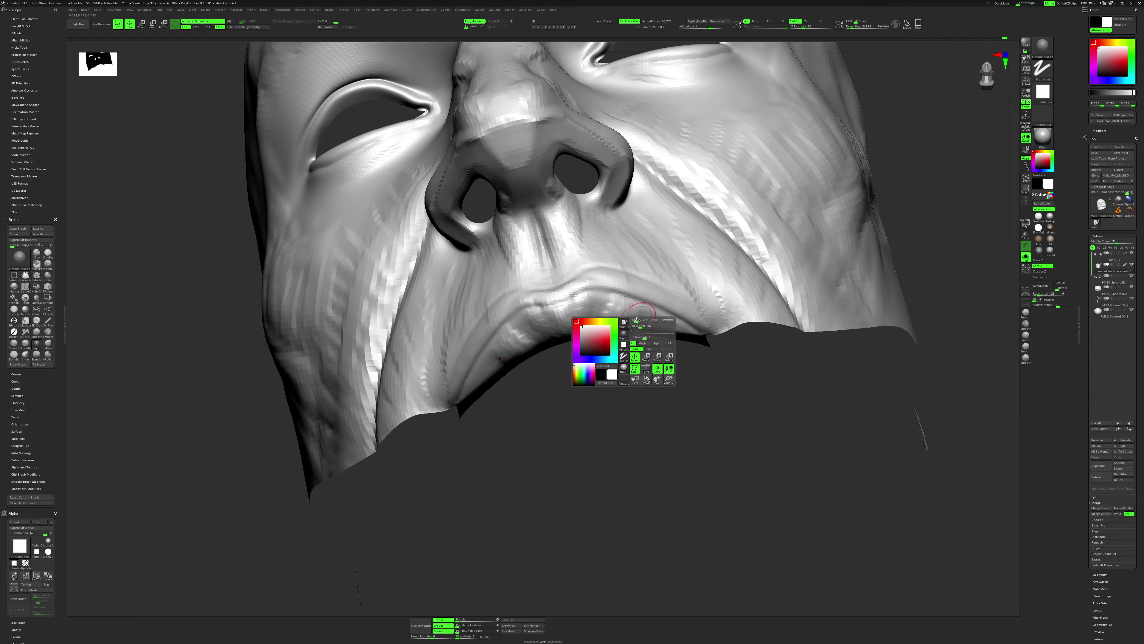
left_click_drag(637, 320, 629, 313)
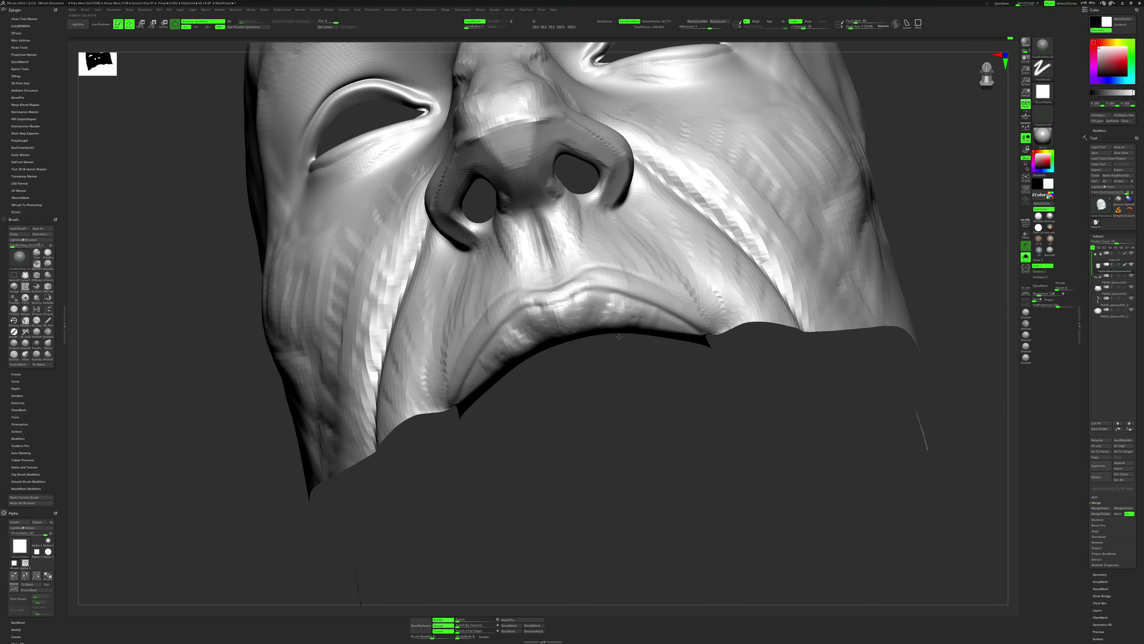
right_click_drag(630, 382, 625, 319)
Switch to Move and Ctrl+Shift-click empty canvas to reveal the whole head.
key("space")
key("space")
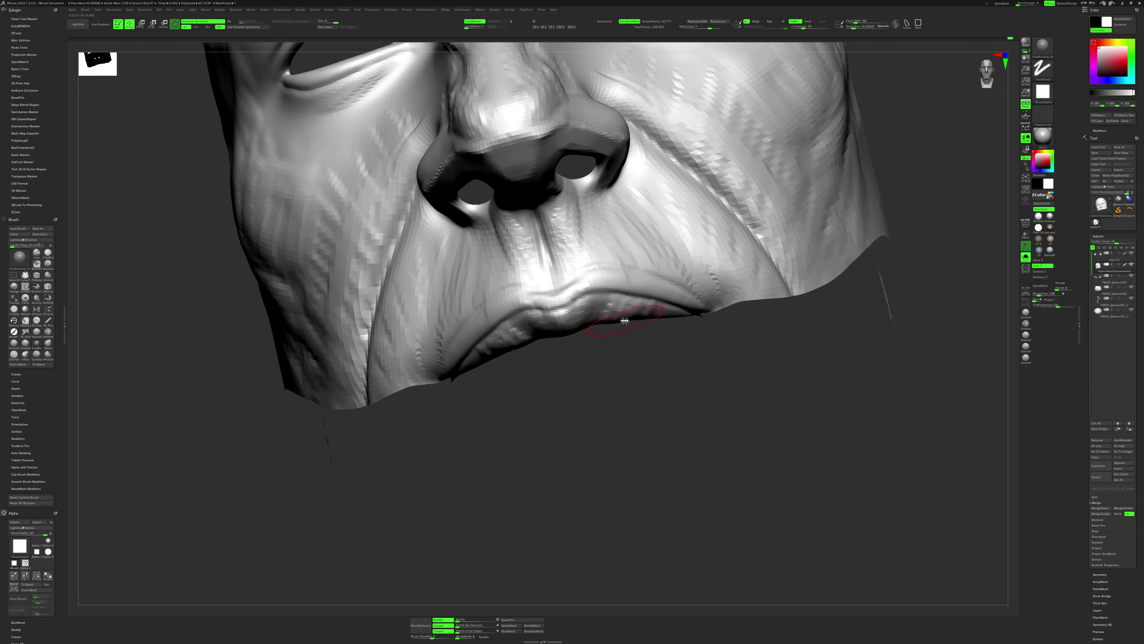
key("b")
key("m")
key("v")
key("space")
left_click_drag(626, 320, 617, 319)
right_click_drag(617, 320, 766, 345)
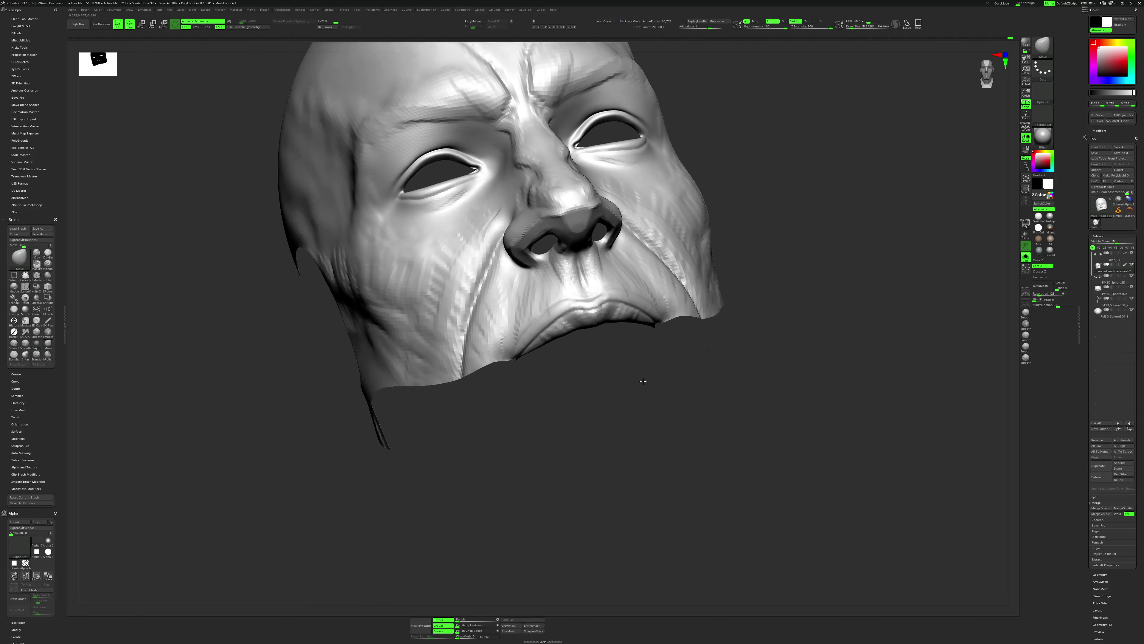
key("ctrl+shift")
left_click(774, 344, "ctrl+shift")
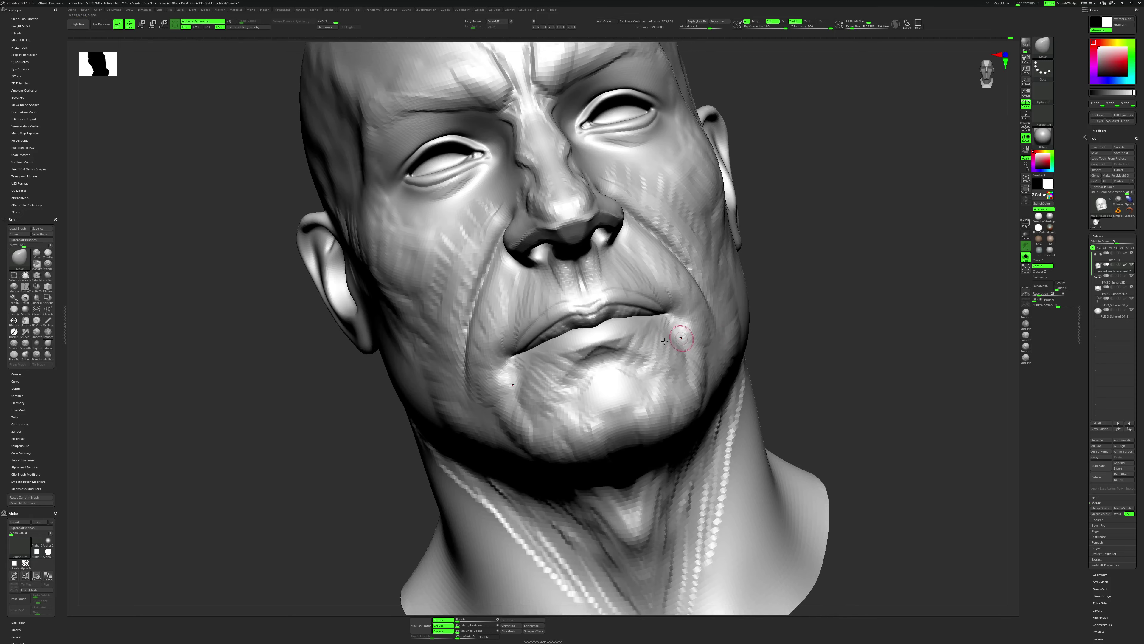
Isolate the chin-beard polygroup and build up clay strokes on its upper edge.
left_click(690, 332, "ctrl+shift")
right_click_drag(723, 333, 836, 331)
key("space")
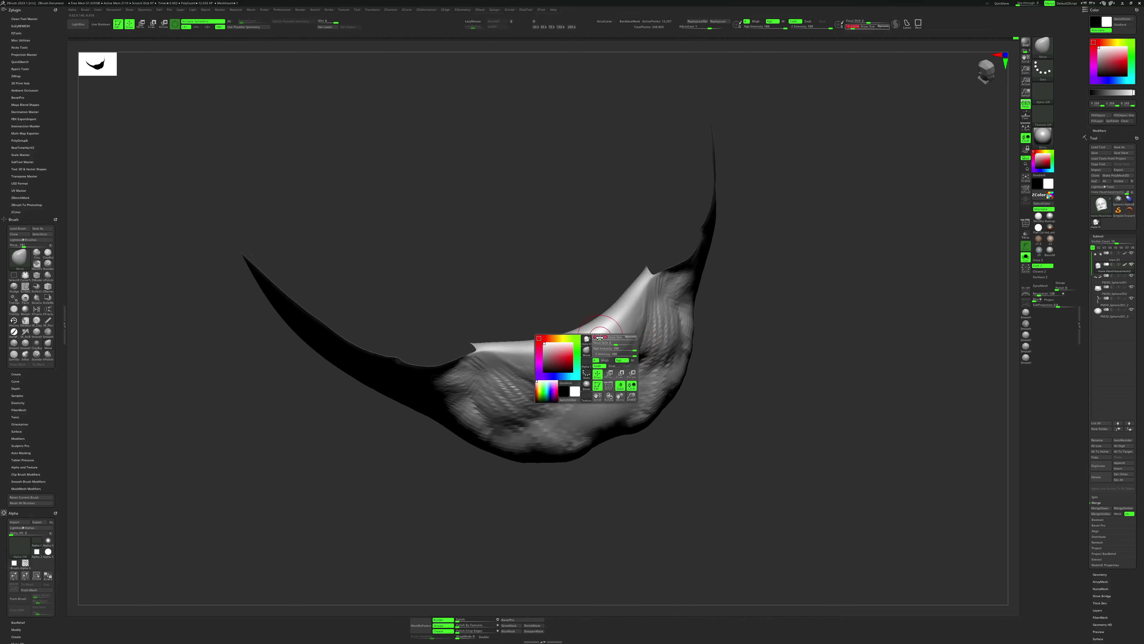
left_click_drag(585, 356, 604, 356)
mouse_move(603, 356)
right_mouse_down()
mouse_move(731, 346)
mouse_move(732, 355)
mouse_move(523, 345)
right_mouse_up()
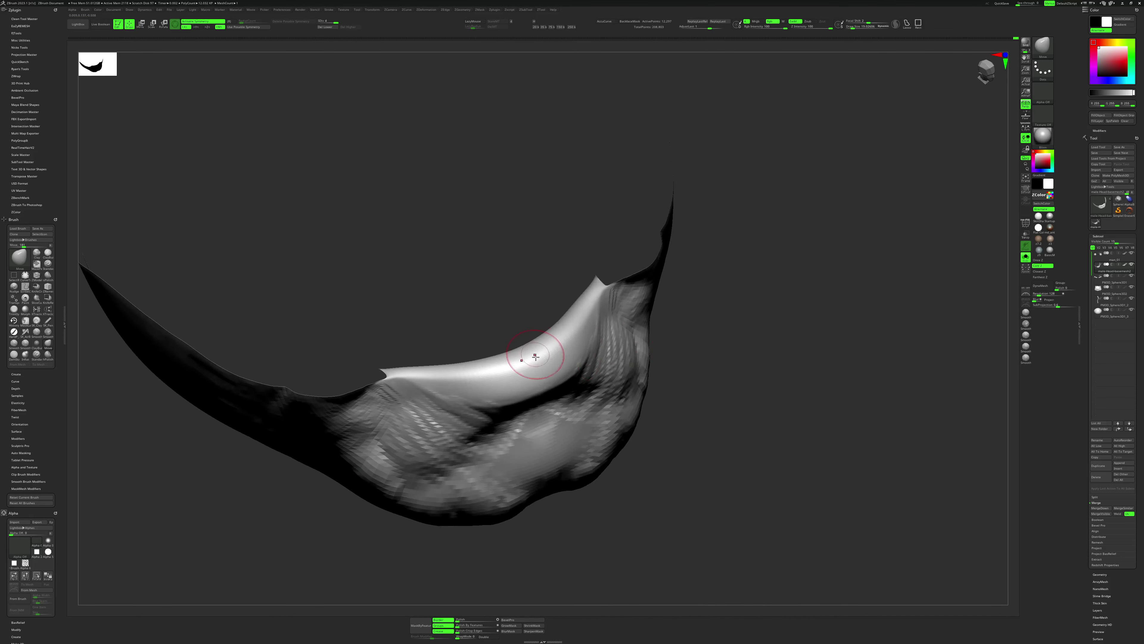
key("space")
key("b")
key("c")
key("b")
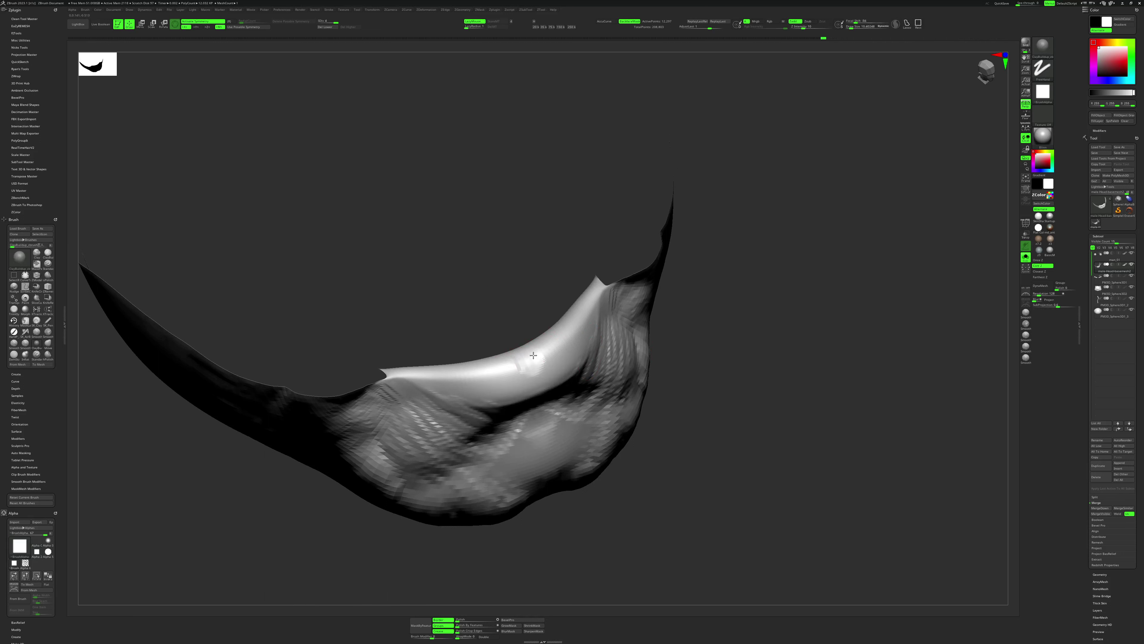
left_click_drag(556, 356, 558, 367)
Orbit around the beard piece and switch to a smaller Move brush.
right_click_drag(579, 329, 553, 344)
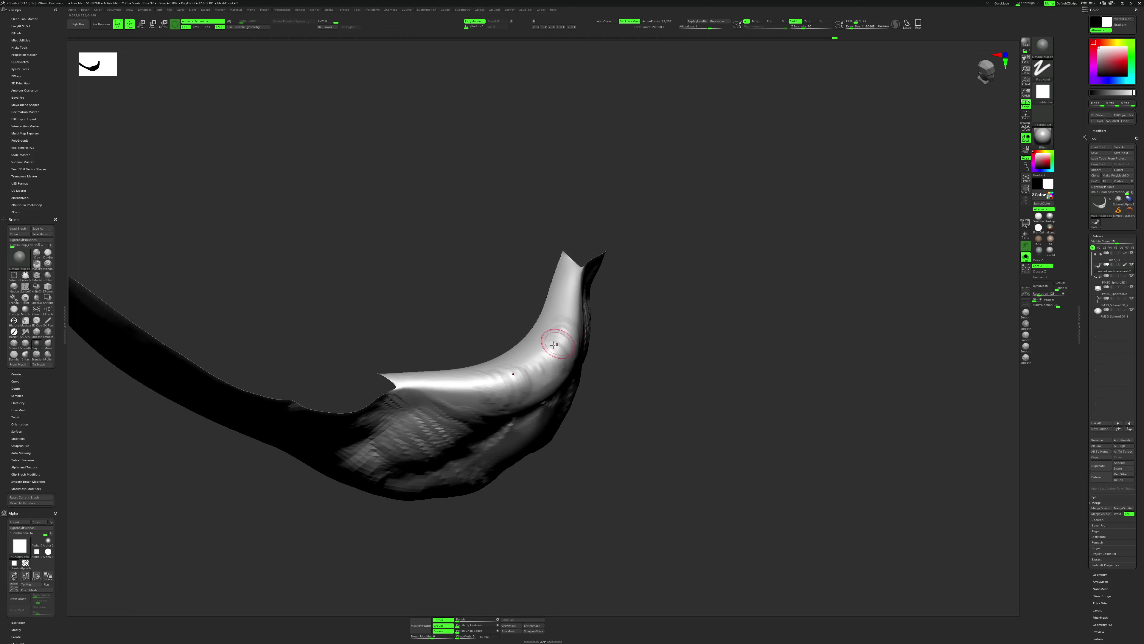
right_click_drag(662, 336, 542, 343)
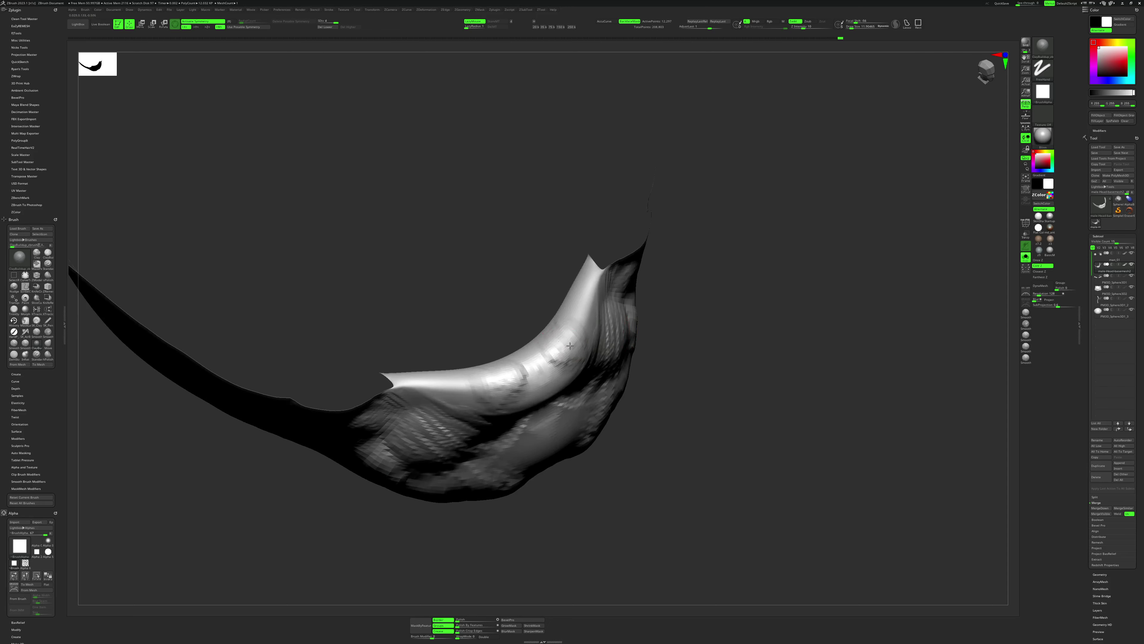
mouse_move(710, 315)
right_mouse_down("shift")
mouse_move(721, 283)
mouse_move(635, 297)
right_mouse_up("shift")
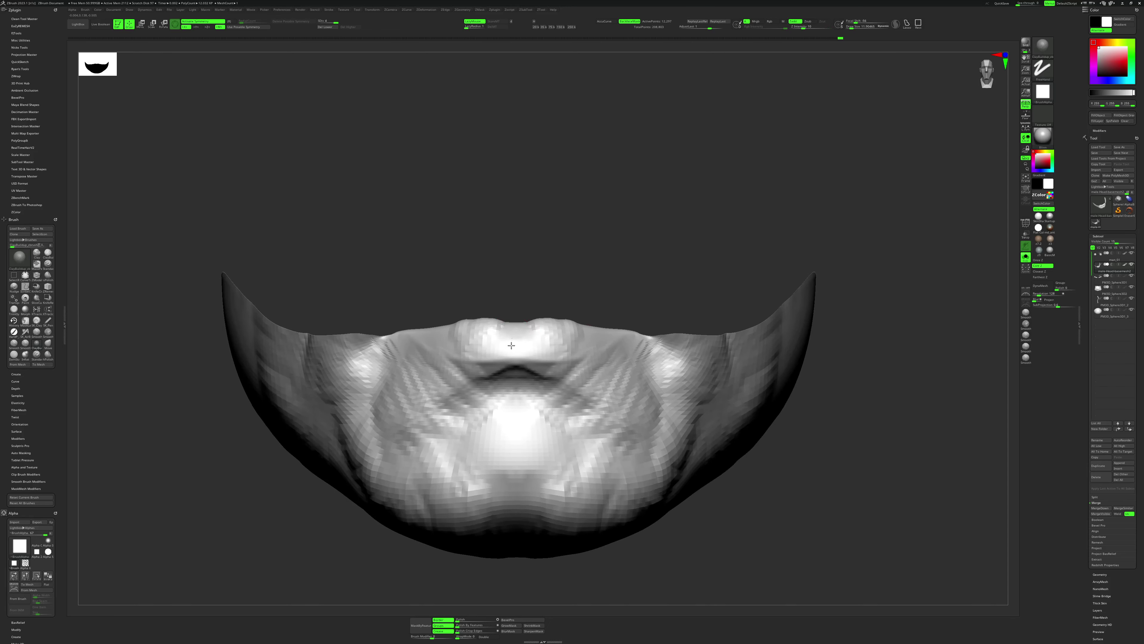
mouse_move(540, 284)
right_mouse_down()
mouse_move(538, 325)
mouse_move(550, 336)
mouse_move(603, 261)
mouse_move(573, 287)
right_mouse_up()
key("b")
key("m")
key("v")
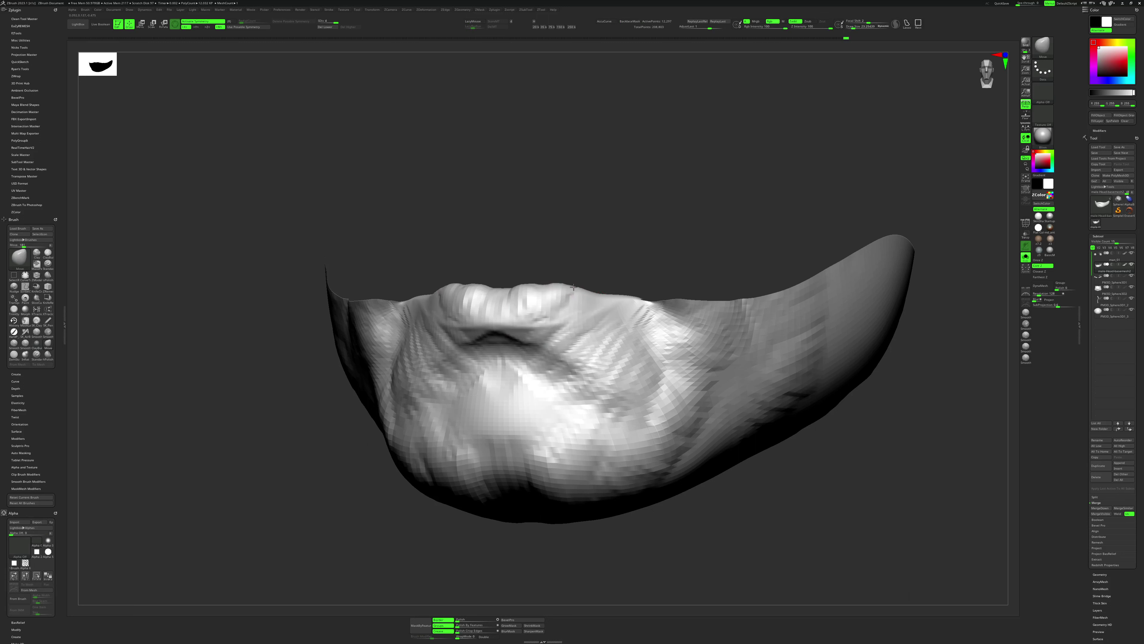
key("bracketleft")
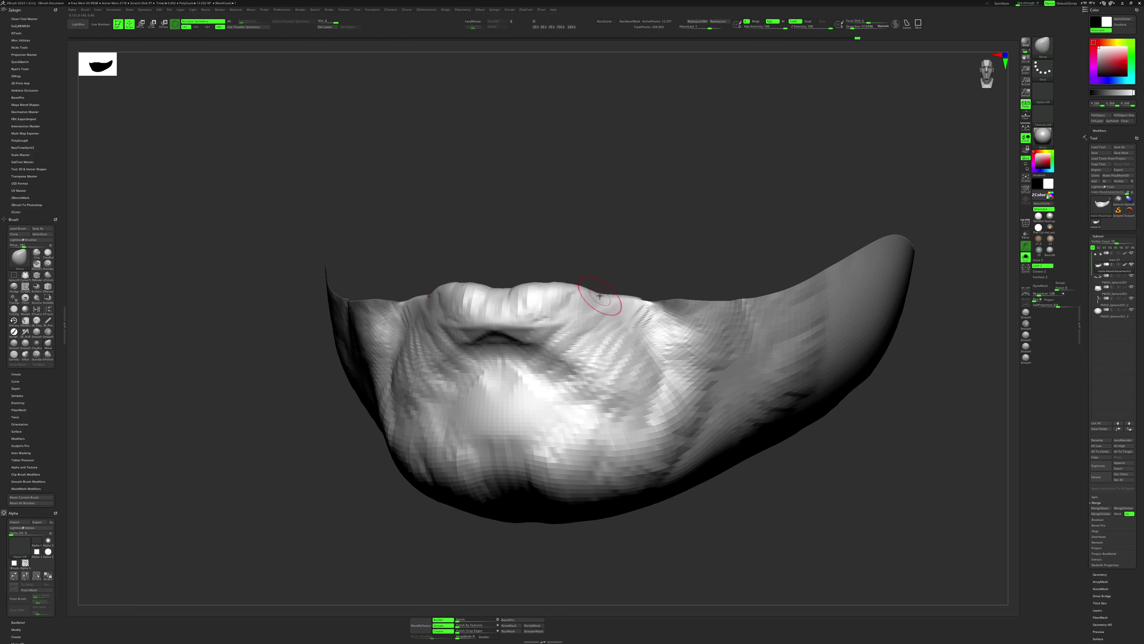
right_click_drag(641, 268, 680, 242, "shift")
Show the whole head again and adjust the masked lip band with Transpose.
left_click(827, 243, "ctrl+shift")
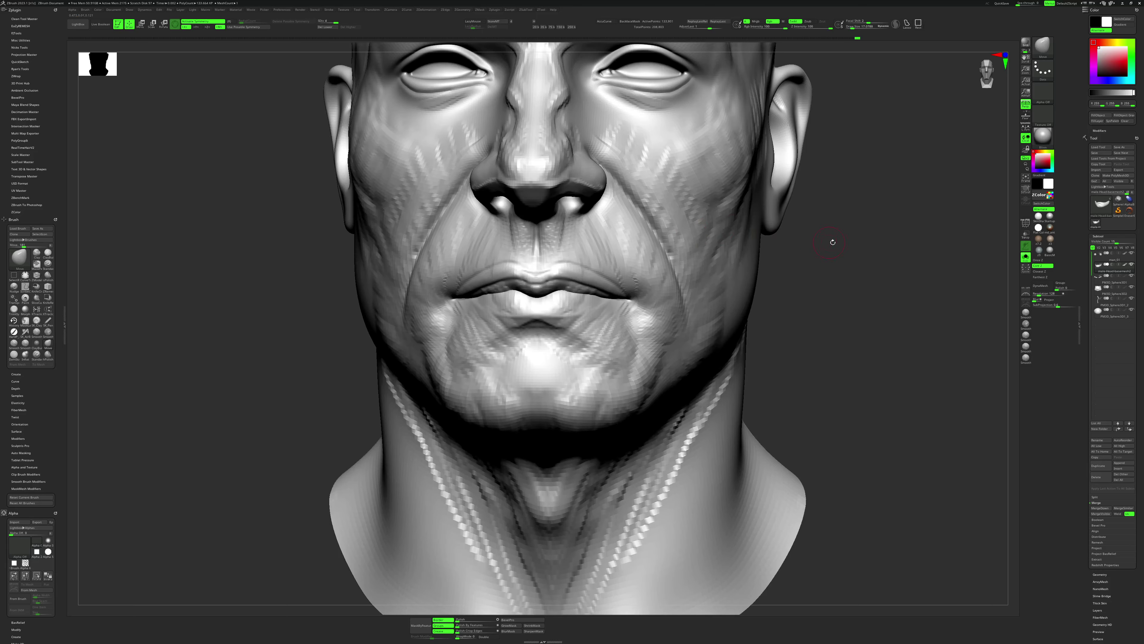
mouse_move(828, 243)
right_mouse_down("ctrl")
mouse_move(829, 261)
mouse_move(676, 271)
right_mouse_up("ctrl")
key("w")
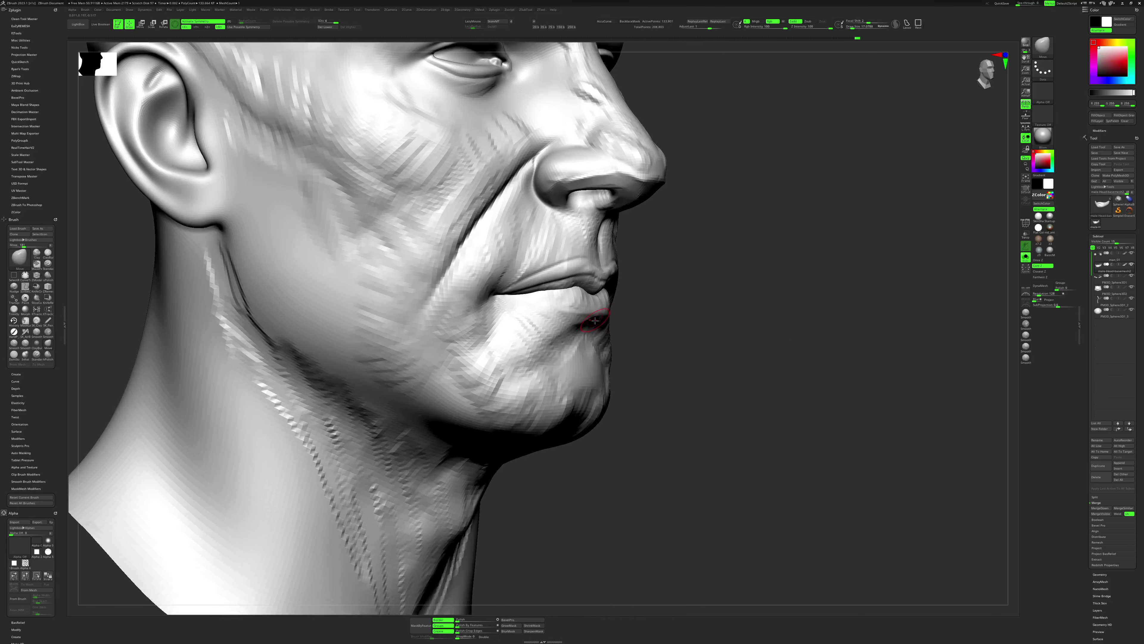
mouse_move(540, 293)
left_mouse_down("ctrl")
mouse_move(588, 340)
mouse_move(604, 312)
left_mouse_up("ctrl")
key("q")
Resize the Move brush while turning the head to a front view of the face.
key("space")
right_click_drag(613, 324, 613, 325)
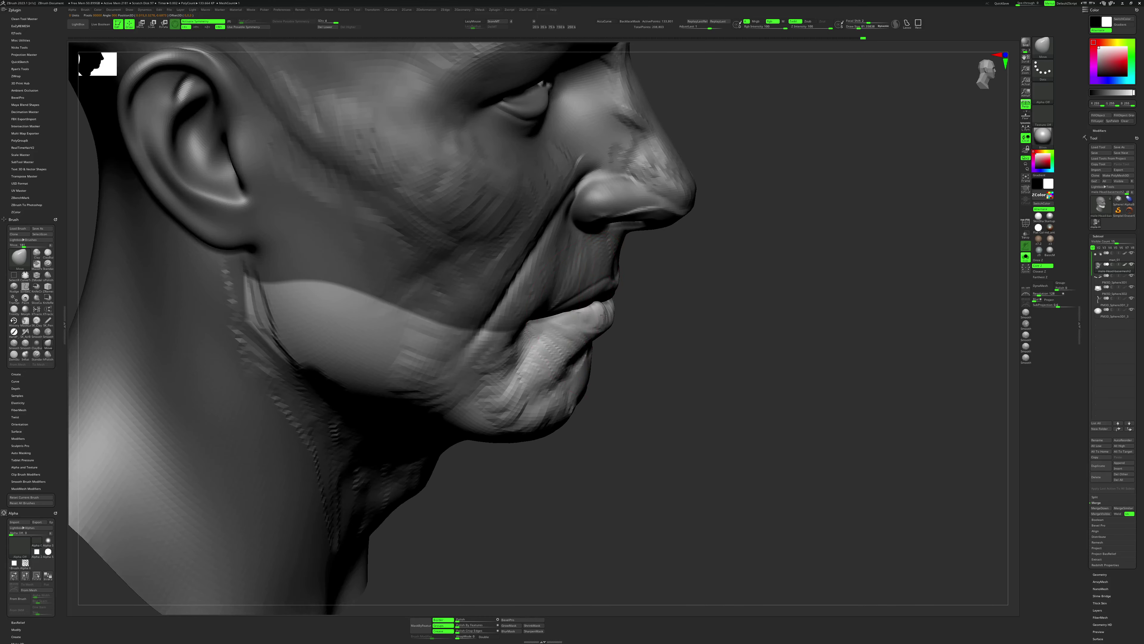
key("space")
left_click_drag(605, 316, 581, 316)
mouse_move(604, 316)
right_mouse_down()
mouse_move(794, 272)
mouse_move(774, 256)
mouse_move(770, 288)
mouse_move(806, 320)
mouse_move(575, 320)
right_mouse_up()
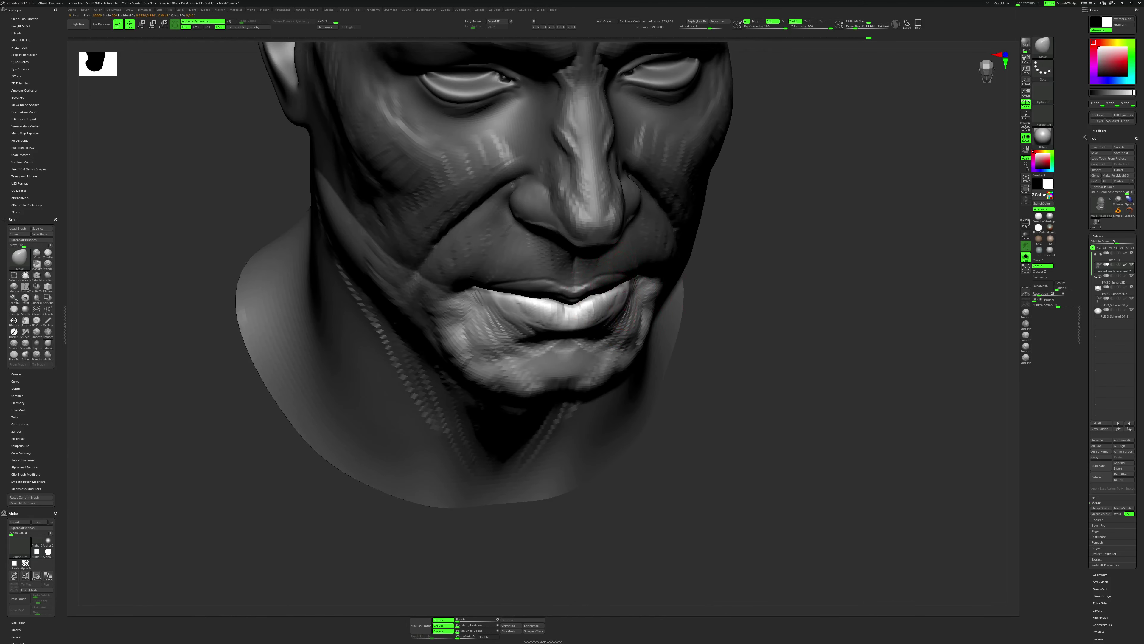
right_click_drag(627, 294, 614, 311)
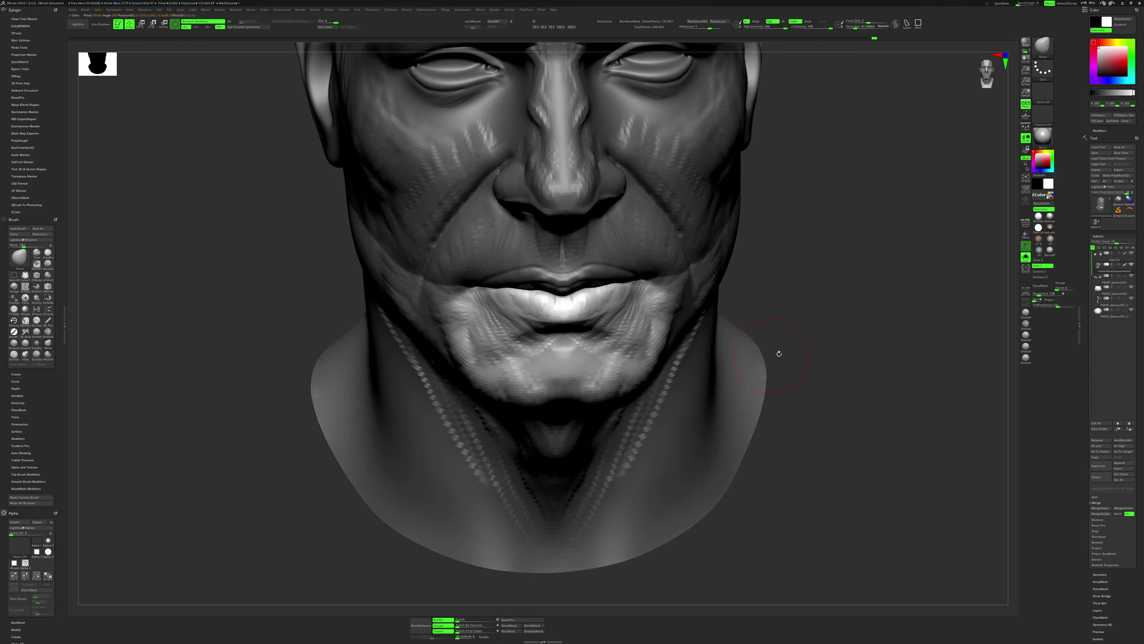
Switch to the Standard brush with LazyMouse on at a small size.
key("space")
left_click_drag(614, 311, 612, 312)
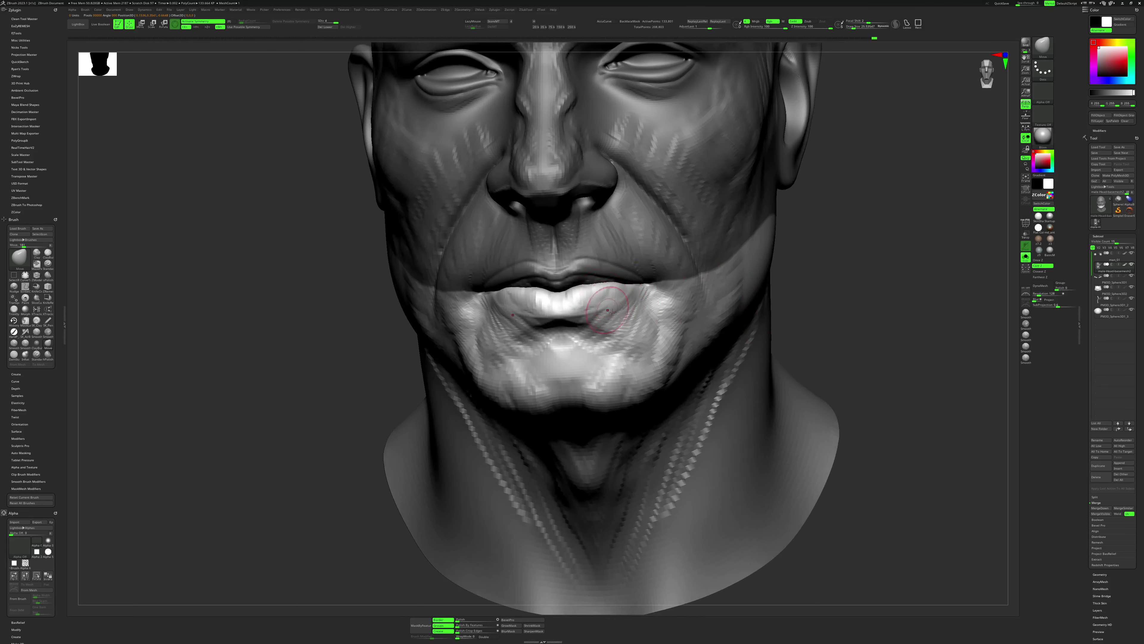
key("b")
key("s")
key("t")
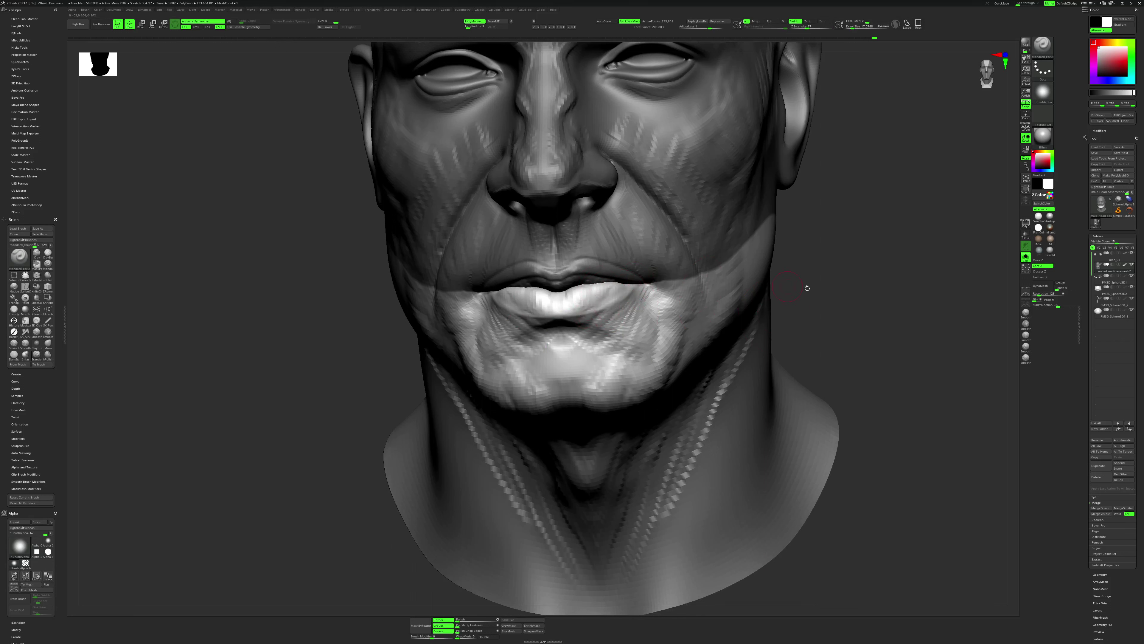
key("space")
left_click_drag(608, 310, 604, 310)
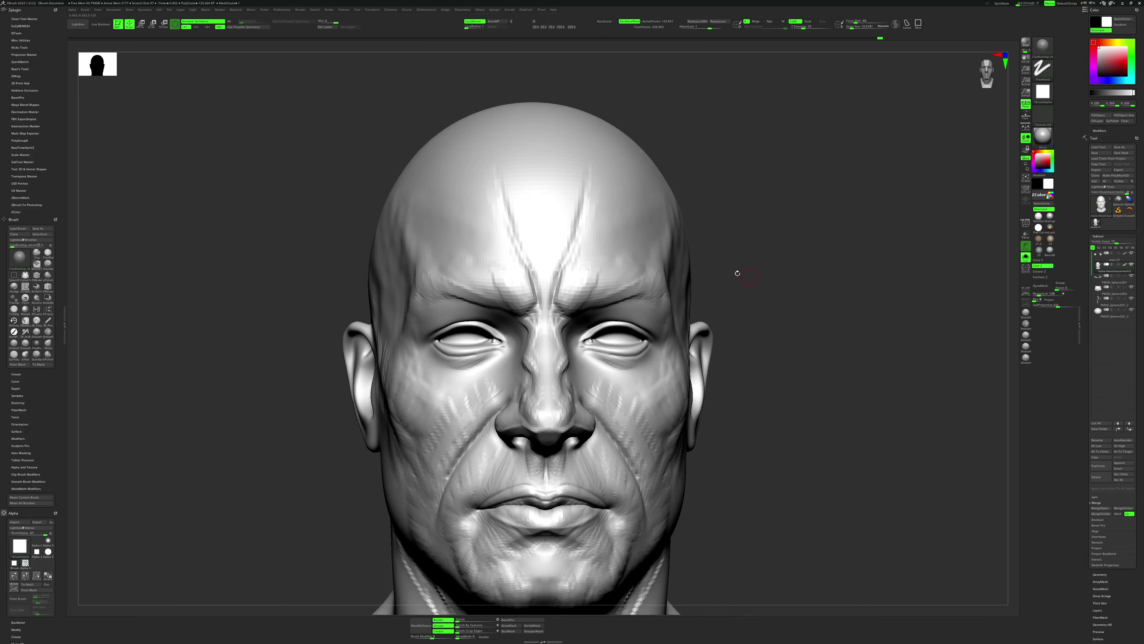
Enlarge the wrinkle brush and turn the head from three-quarter to front view.
key("space")
key("bracketright")
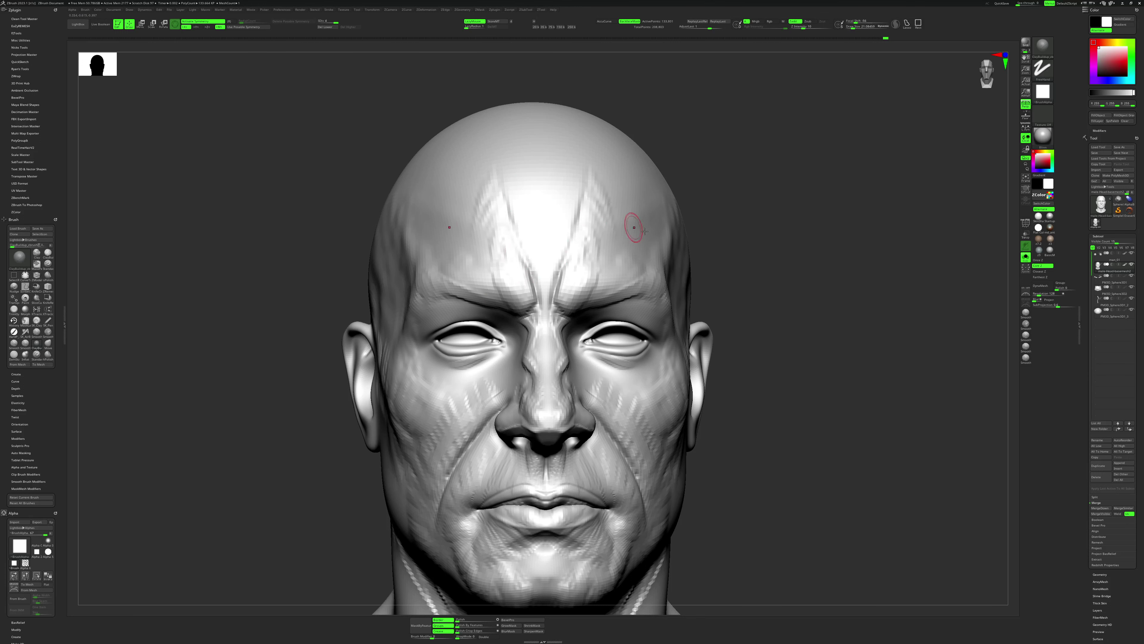
mouse_move(738, 244)
left_mouse_down()
mouse_move(641, 220)
mouse_move(641, 242)
left_mouse_up()
left_click_drag(780, 160, 620, 239, "shift")
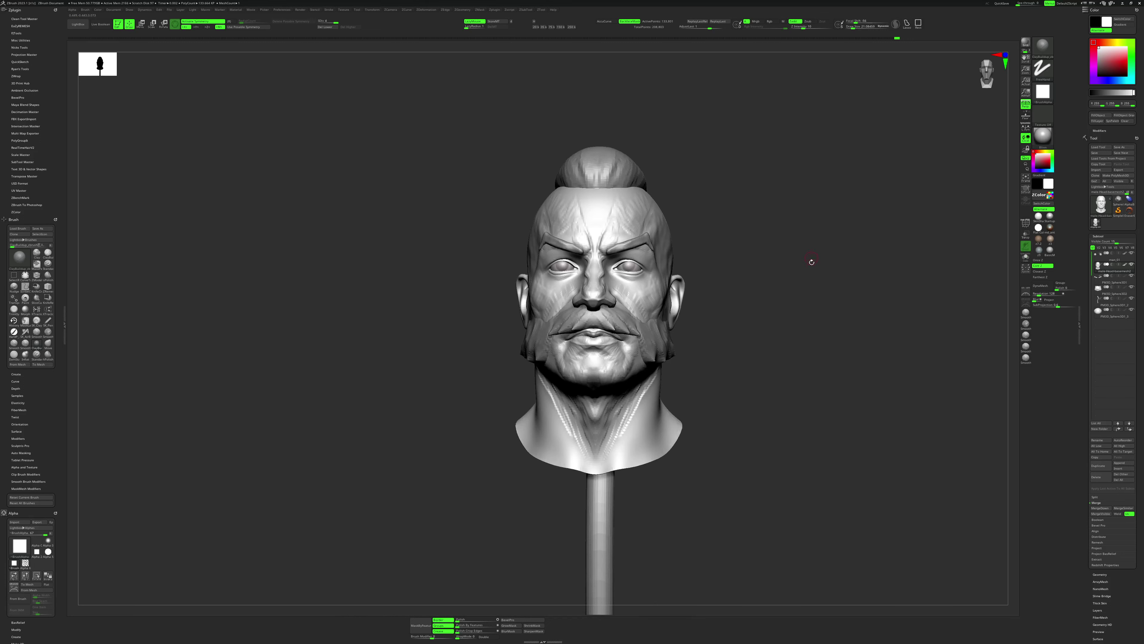
Select the beard subtool and pull its jaw-corner strand outward with Move.
left_click_drag(812, 261, 832, 354)
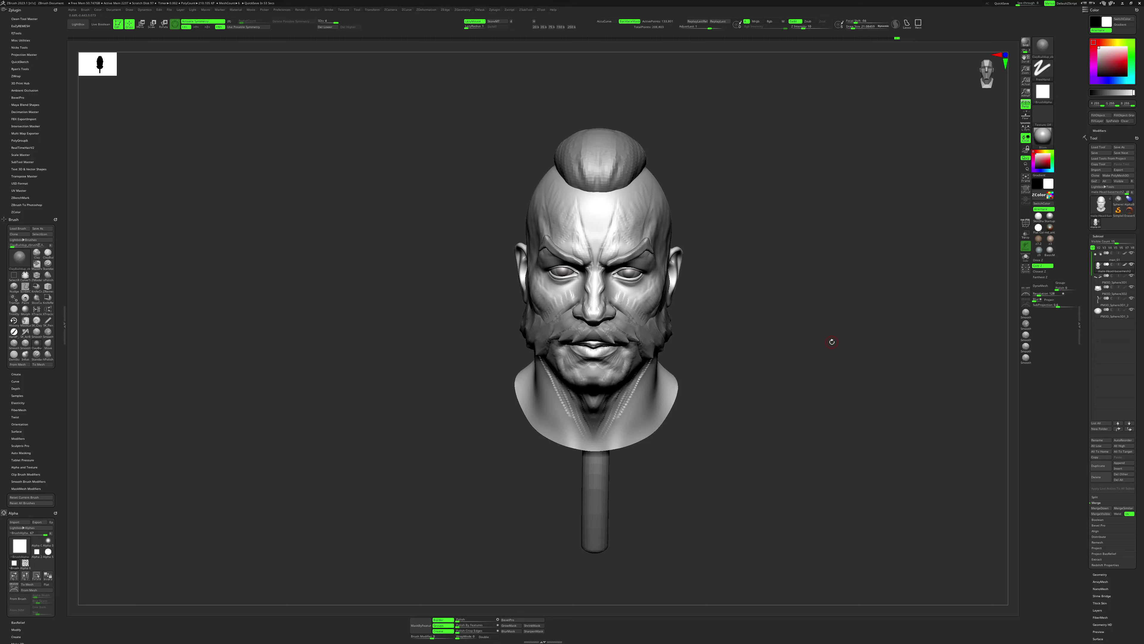
left_click_drag(831, 342, 756, 360)
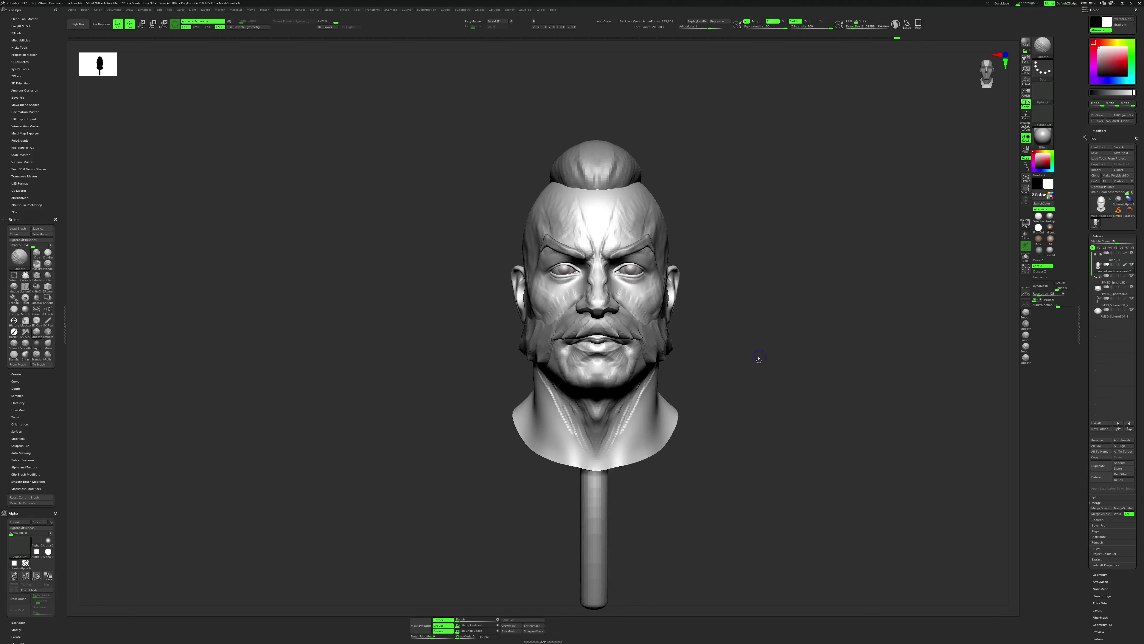
key("f")
left_click(665, 396, "alt")
right_click(671, 401)
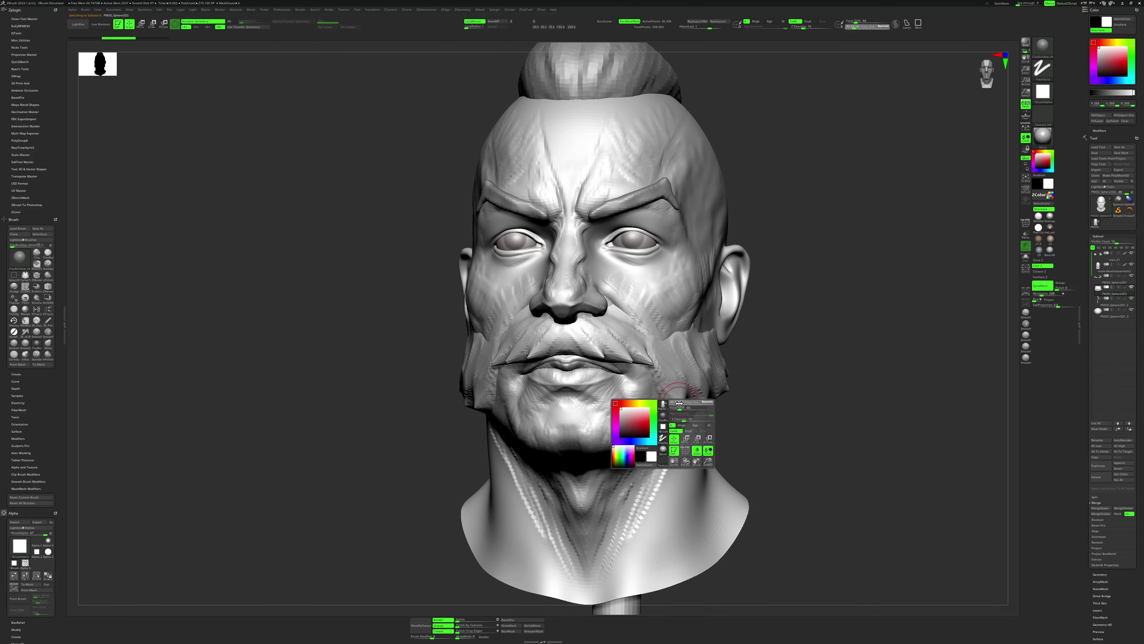
key("b")
key("m")
key("v")
left_click_drag(684, 410, 710, 414)
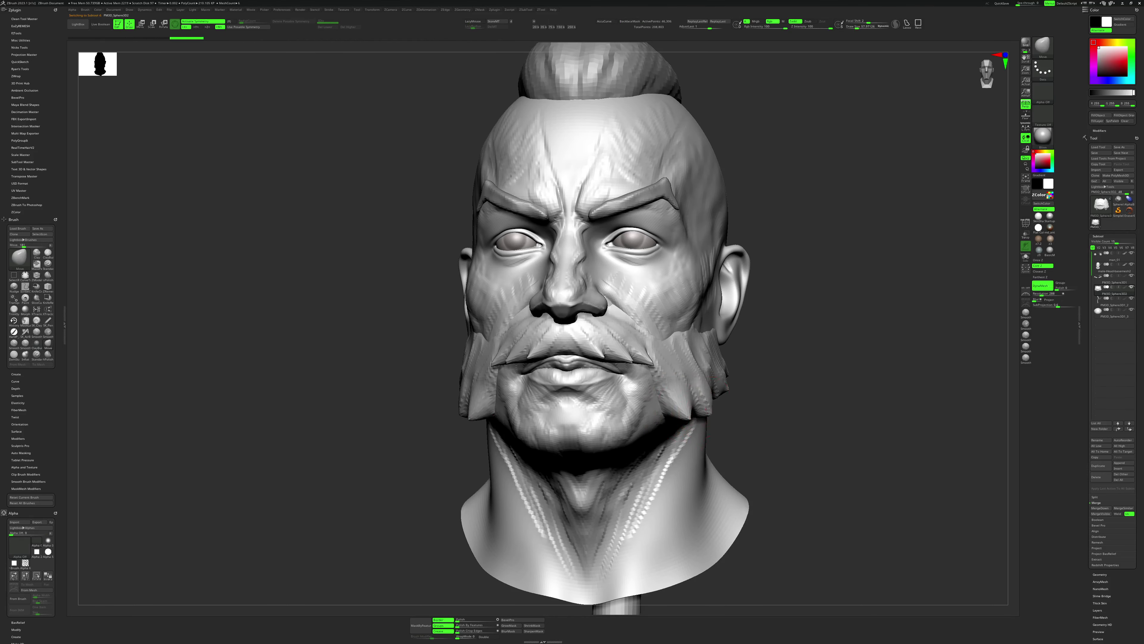
Pull the beard edge along the jaw into spikes with a smaller brush.
mouse_move(723, 417)
right_mouse_down()
mouse_move(708, 384)
mouse_move(712, 406)
right_mouse_up()
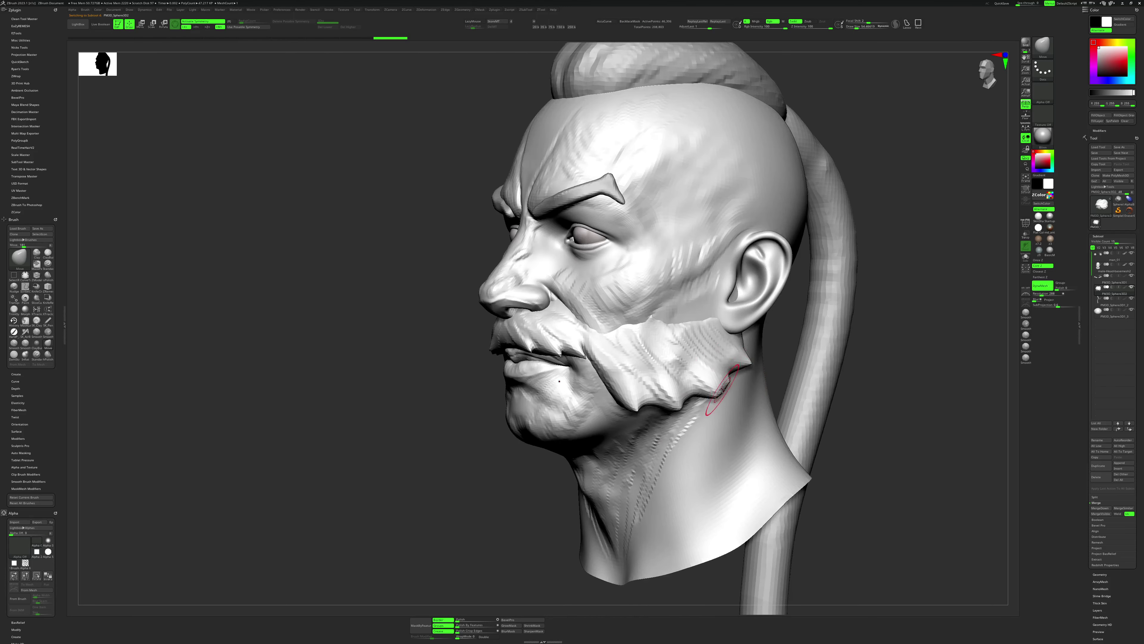
key("s")
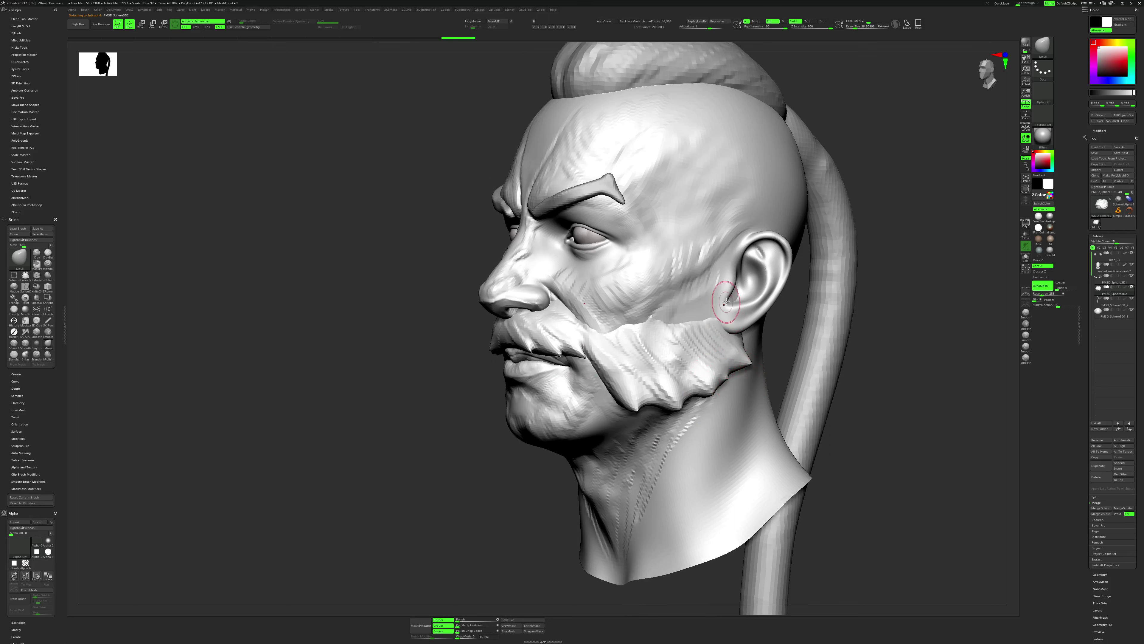
mouse_move(733, 370)
left_mouse_down()
mouse_move(739, 389)
mouse_move(773, 376)
left_mouse_up()
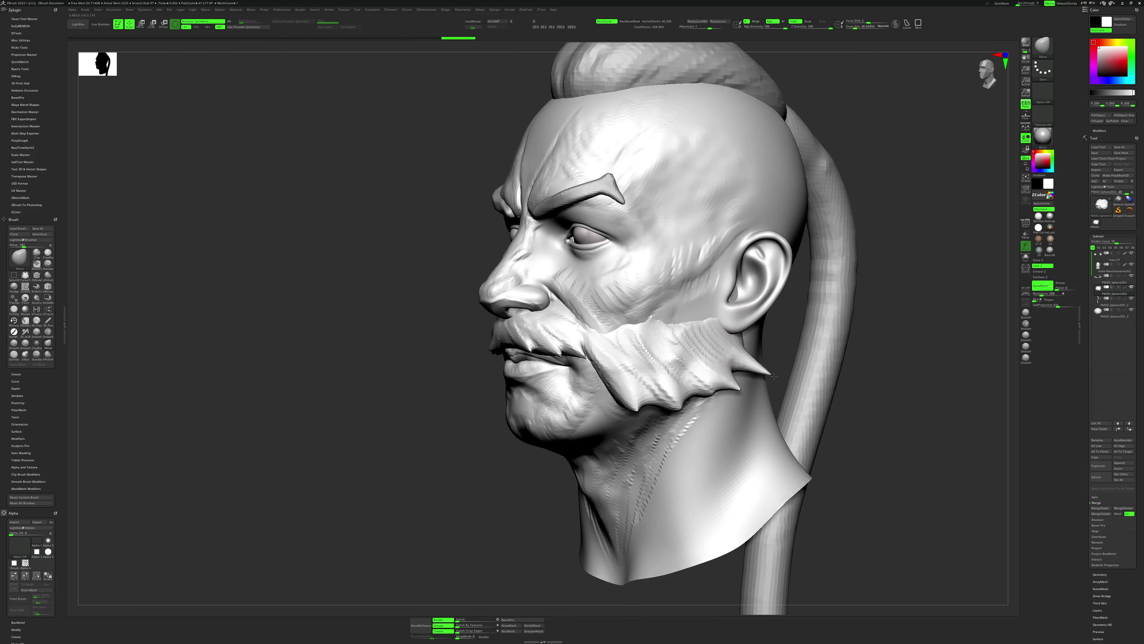
mouse_move(870, 348)
left_mouse_down()
mouse_move(840, 370)
mouse_move(754, 350)
mouse_move(728, 361)
mouse_move(681, 318)
left_mouse_up()
key("space")
mouse_move(788, 339)
left_mouse_down()
mouse_move(863, 327)
mouse_move(824, 287)
left_mouse_up()
Set CurveTube with a flipped Size curve and Closest Z, and draw the tusks.
left_click(26, 275)
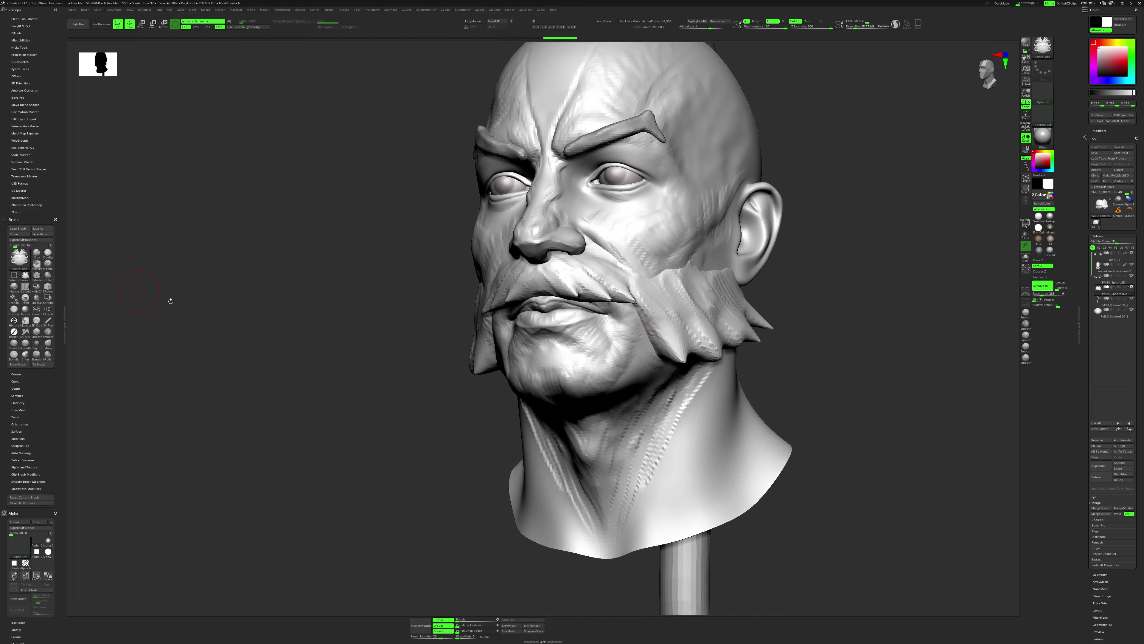
key("shift+s")
left_click(662, 389)
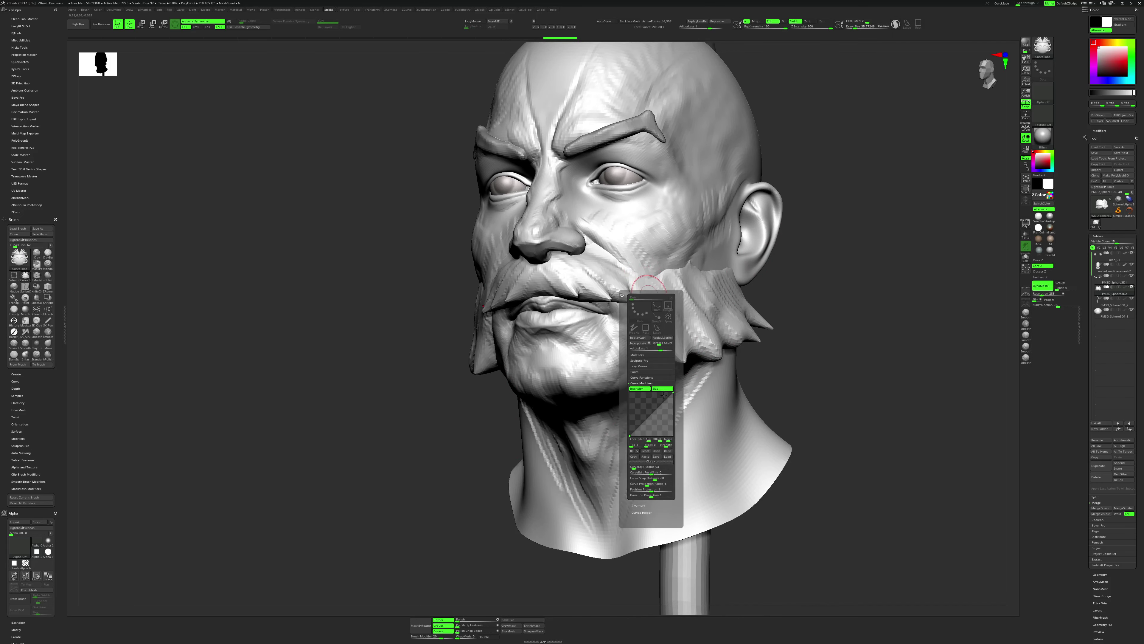
left_click(637, 451)
key("space")
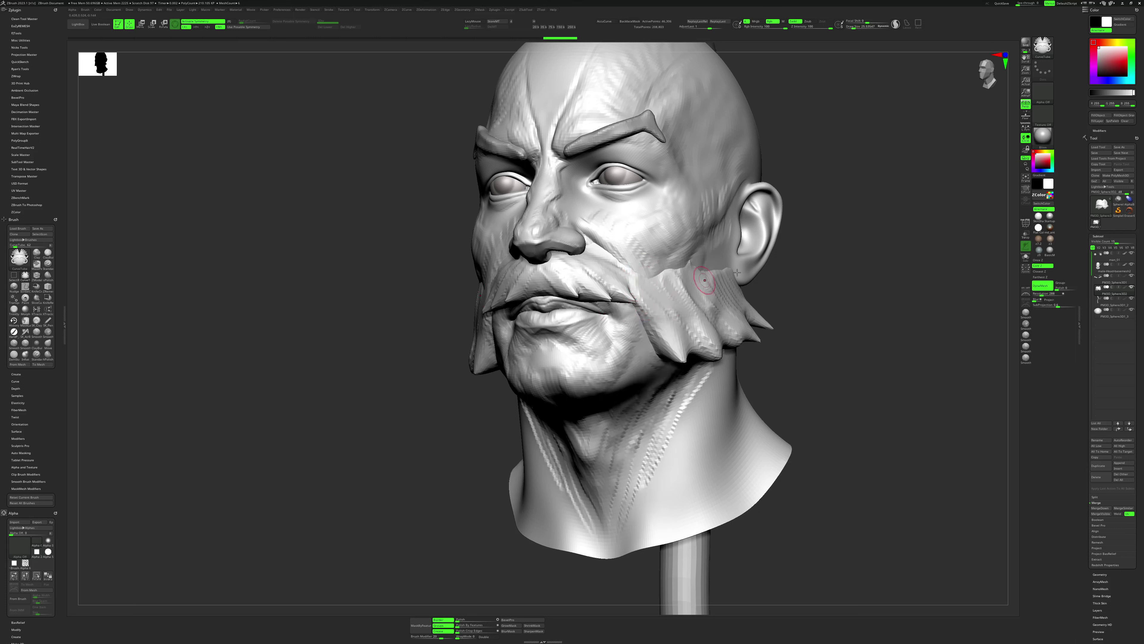
left_click(1040, 271)
left_click_drag(637, 310, 682, 469)
mouse_move(792, 469)
left_mouse_down()
mouse_move(836, 350)
mouse_move(742, 310)
left_mouse_up()
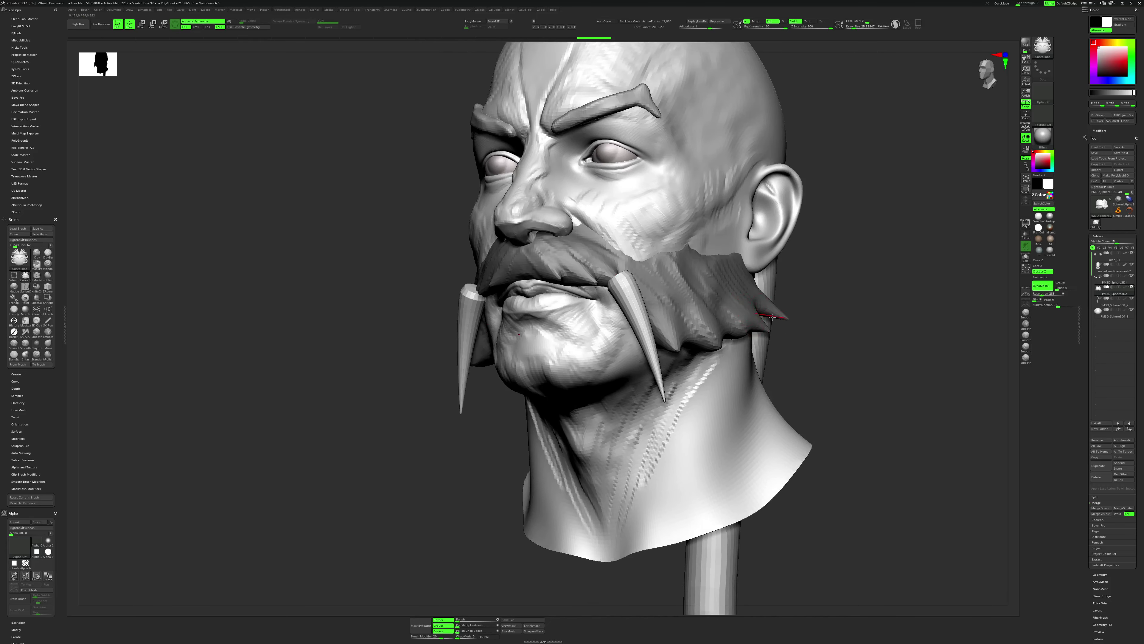
Split the masked tusks into their own piece with Split Masked Points.
key("e")
left_click(789, 372)
left_click_drag(784, 352, 738, 315, "shift")
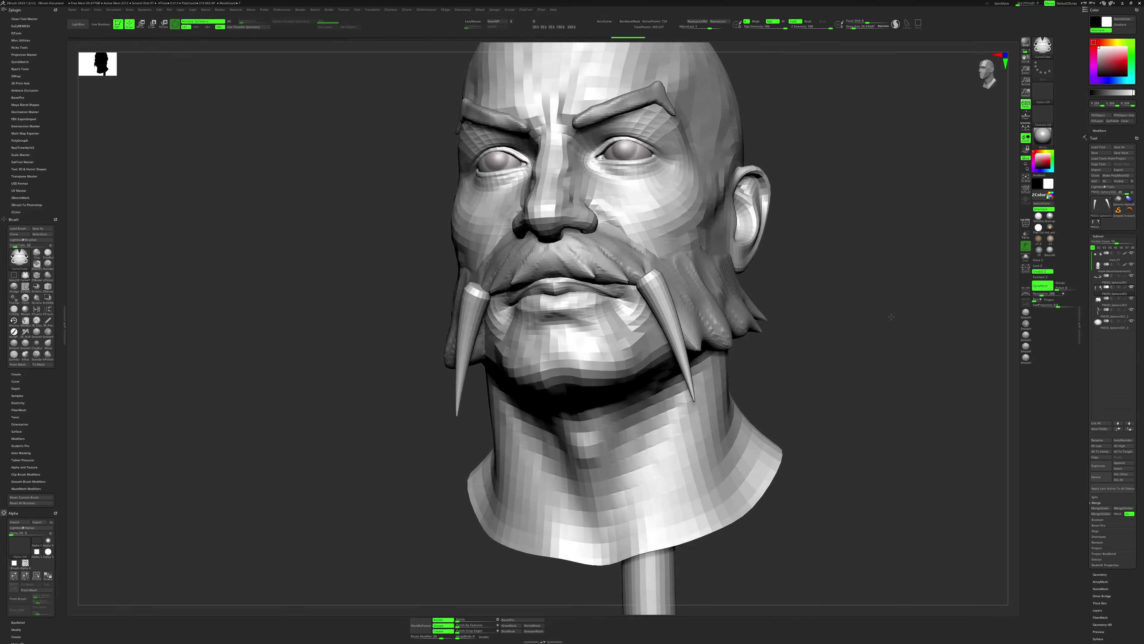
Scale both tusks down symmetrically with the Transpose line and check them from the side.
key("w")
key("y")
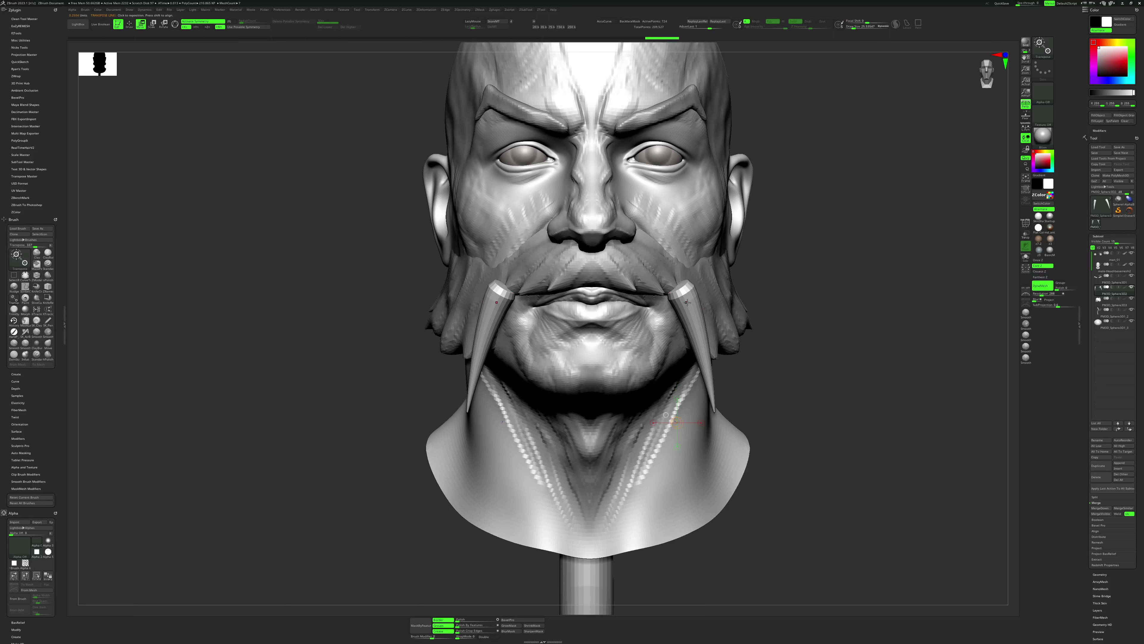
left_click_drag(753, 500, 692, 288)
key("q")
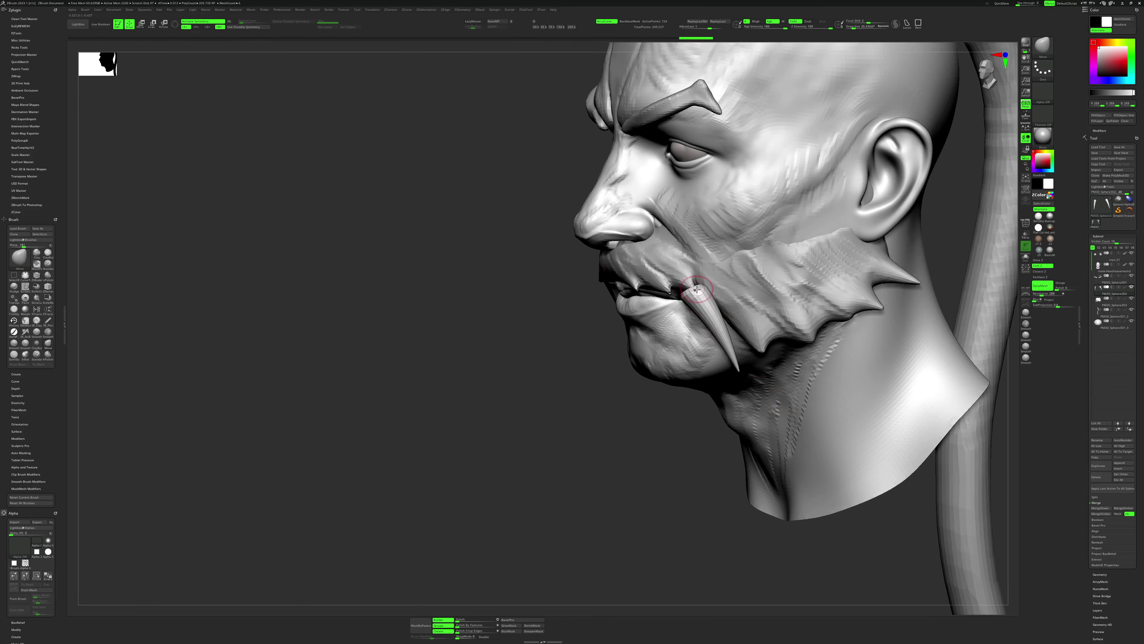
key("space")
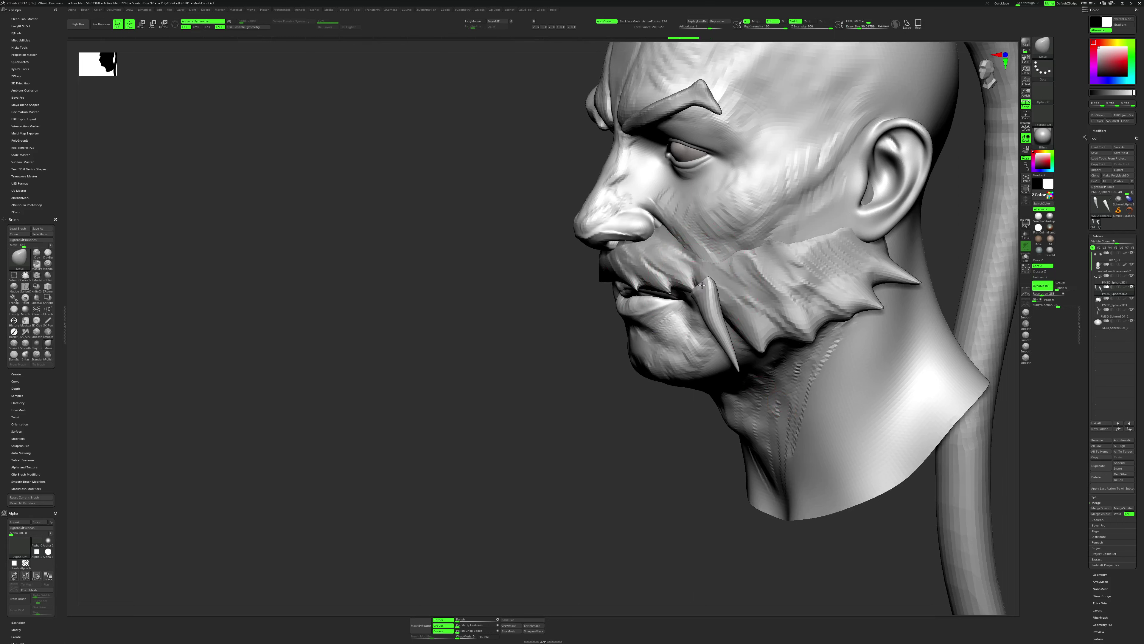
right_click_drag(689, 314, 689, 287)
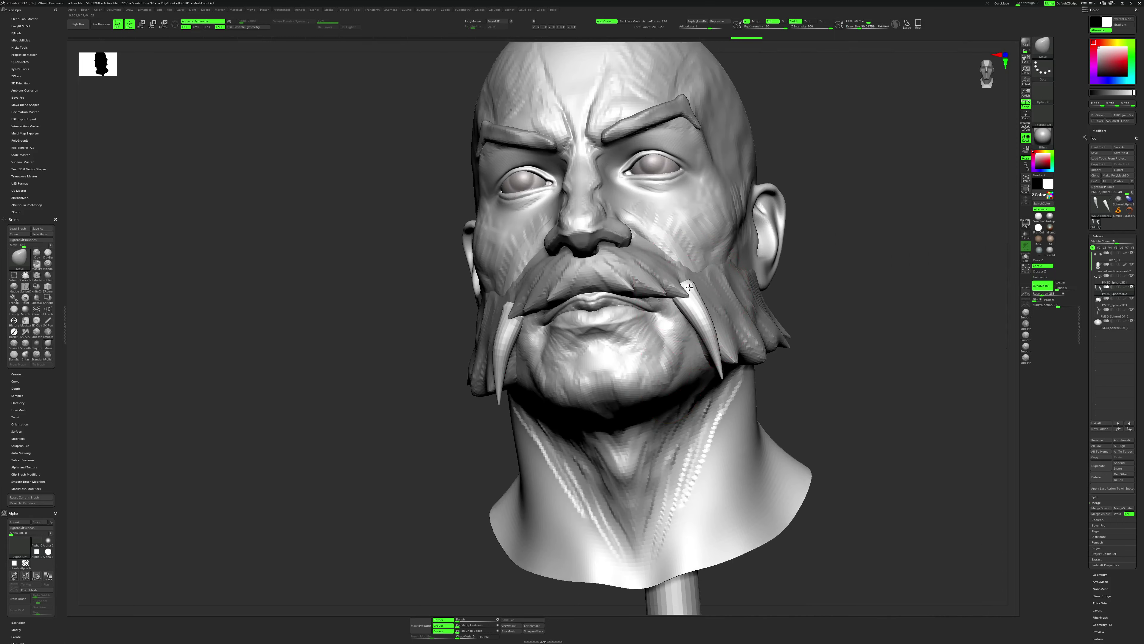
mouse_move(696, 297)
right_mouse_down()
mouse_move(804, 343)
mouse_move(652, 372)
right_mouse_up()
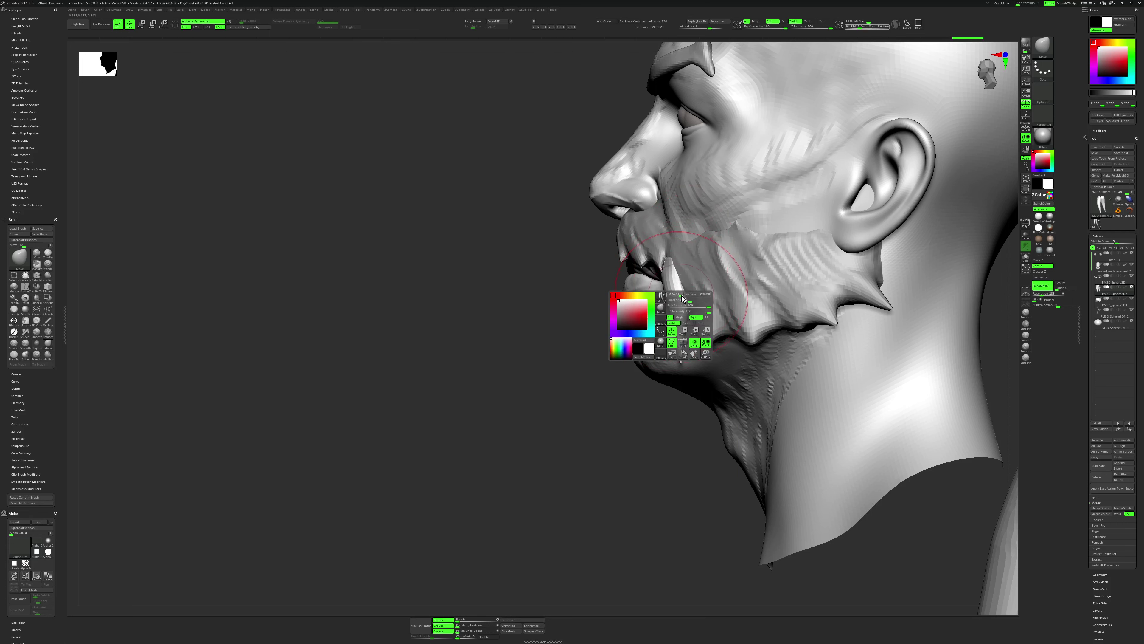
Reshape and slant the upper part of the tusk with the Move brush.
left_click_drag(677, 279, 684, 329)
right_click_drag(671, 274, 693, 326)
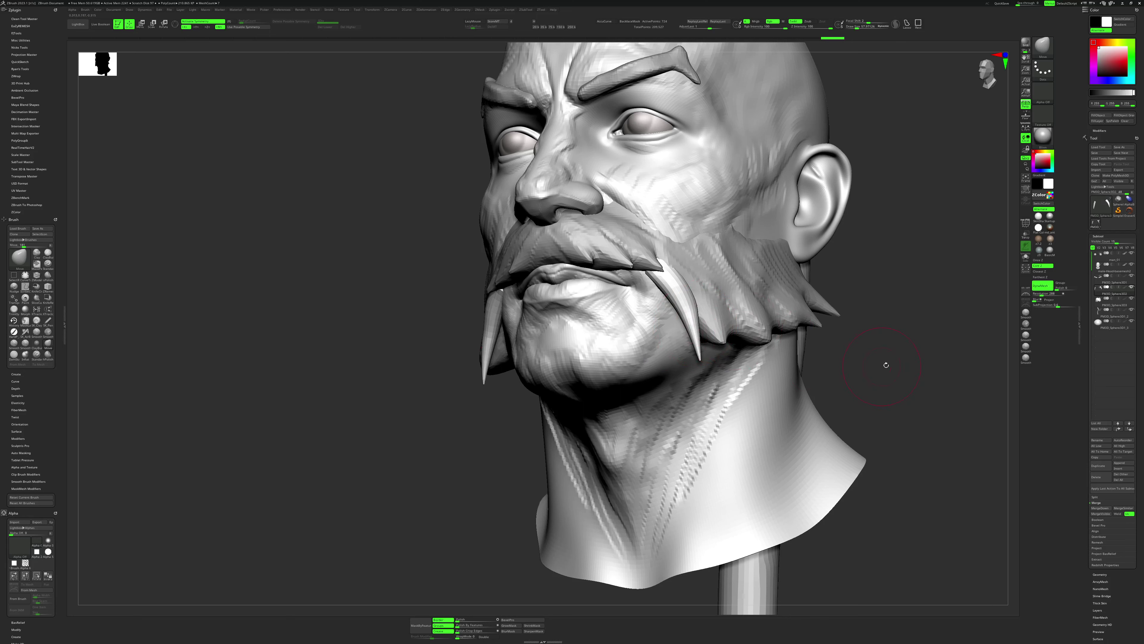
mouse_move(886, 364)
right_mouse_down()
mouse_move(819, 350)
mouse_move(807, 360)
right_mouse_up()
Select the side-beard piece, reshape a spike and pull the jaw spike tip down.
left_click(819, 350, "alt")
key("space")
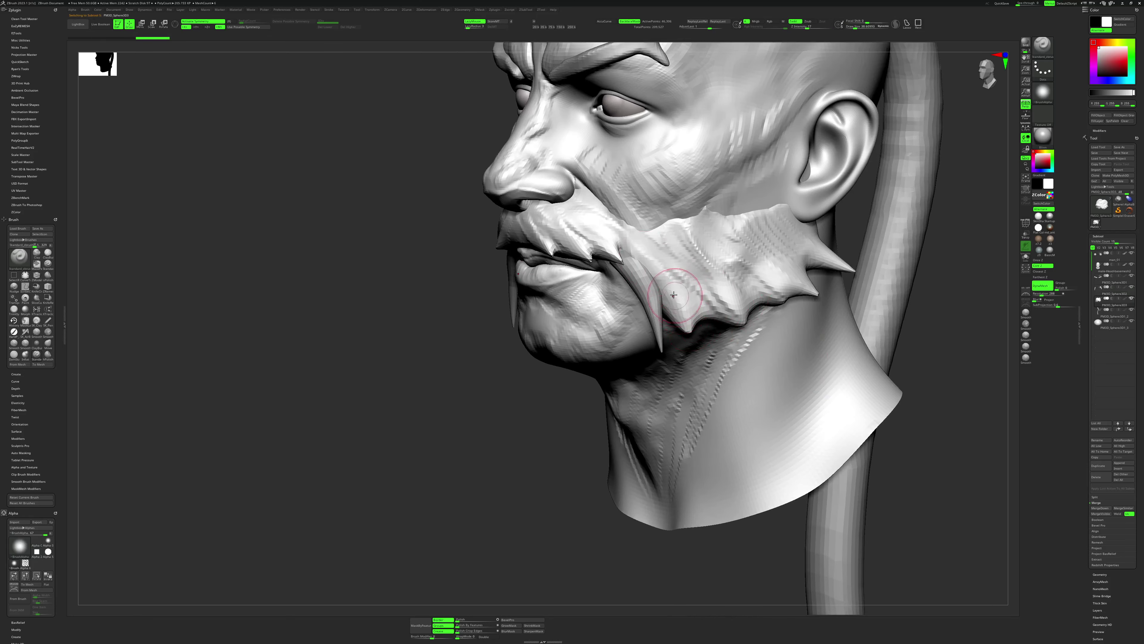
left_click_drag(674, 295, 643, 258)
key("b")
key("m")
key("v")
left_click_drag(690, 333, 702, 346)
Build side-beard strand detail with Standard, Move and ClayBuildup brushes, checking it from the left profile.
key("space")
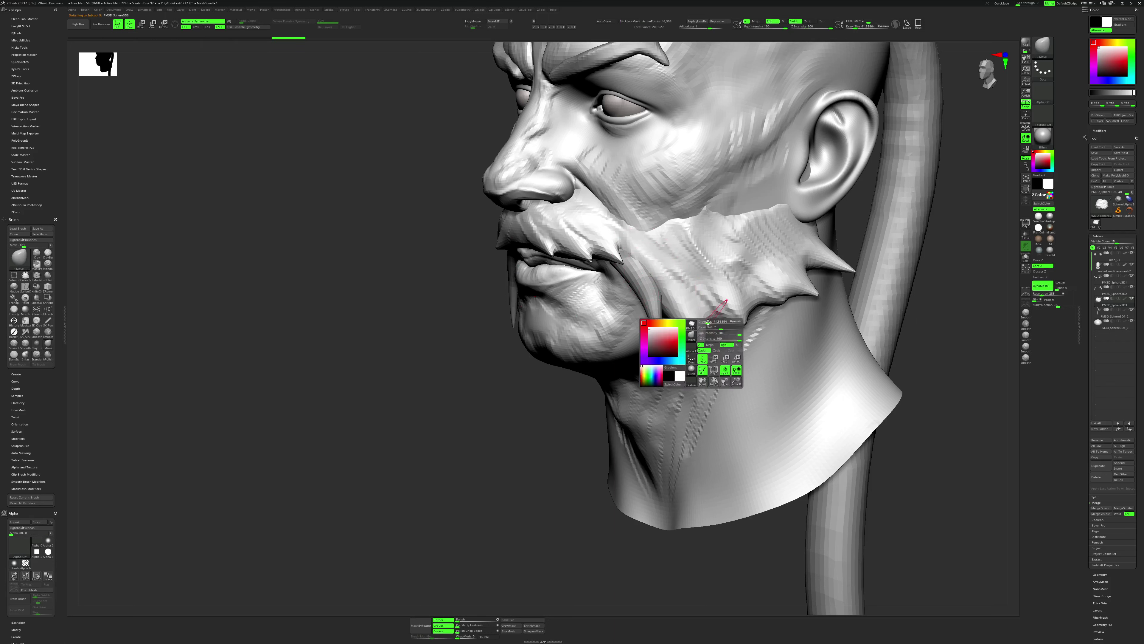
key("b")
key("s")
key("t")
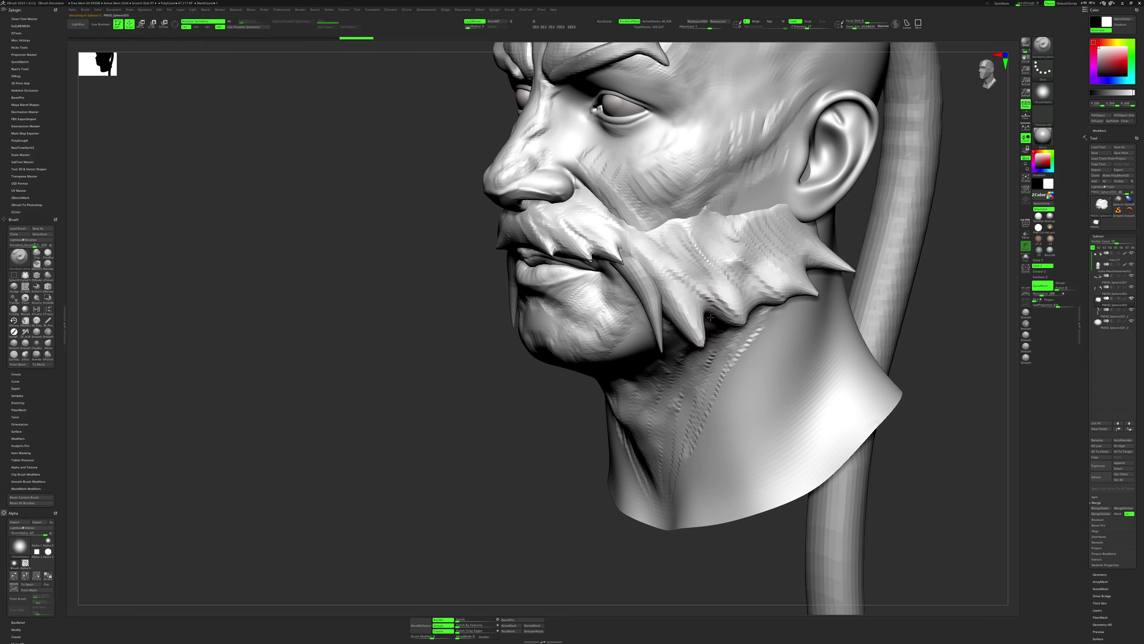
key("b")
key("m")
key("v")
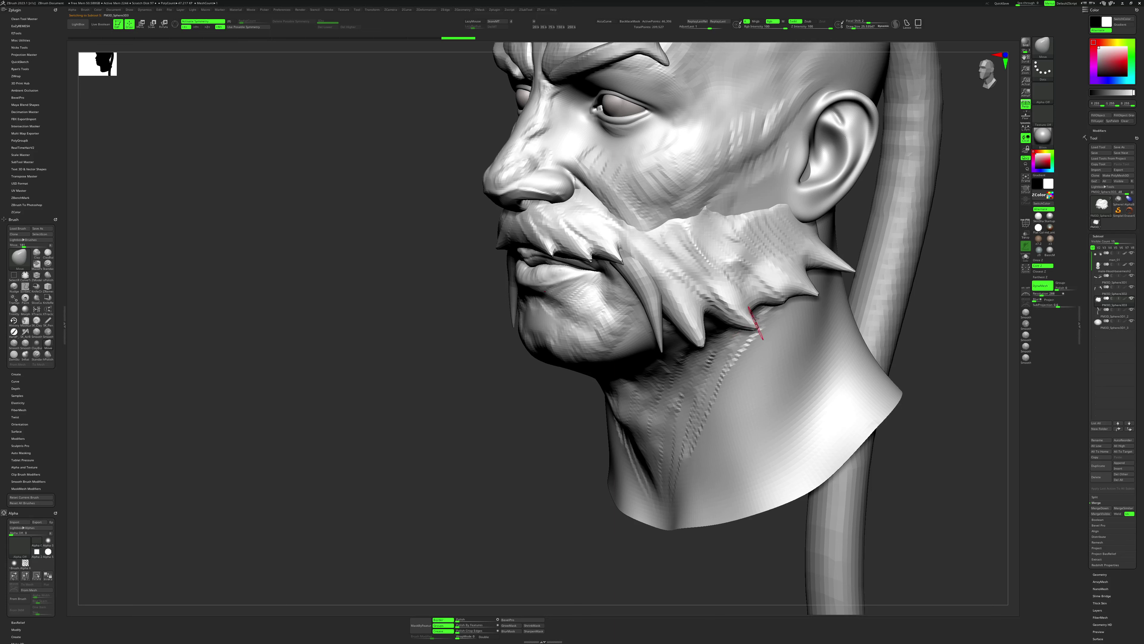
left_click_drag(890, 373, 864, 361)
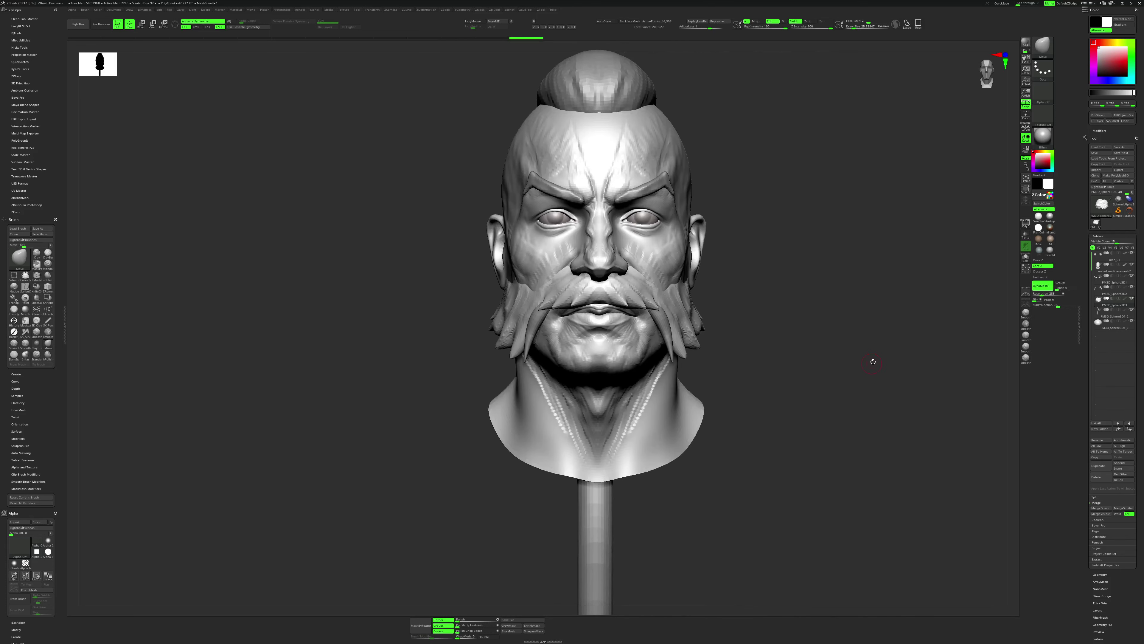
key("b")
key("c")
key("b")
left_click_drag(865, 361, 623, 371)
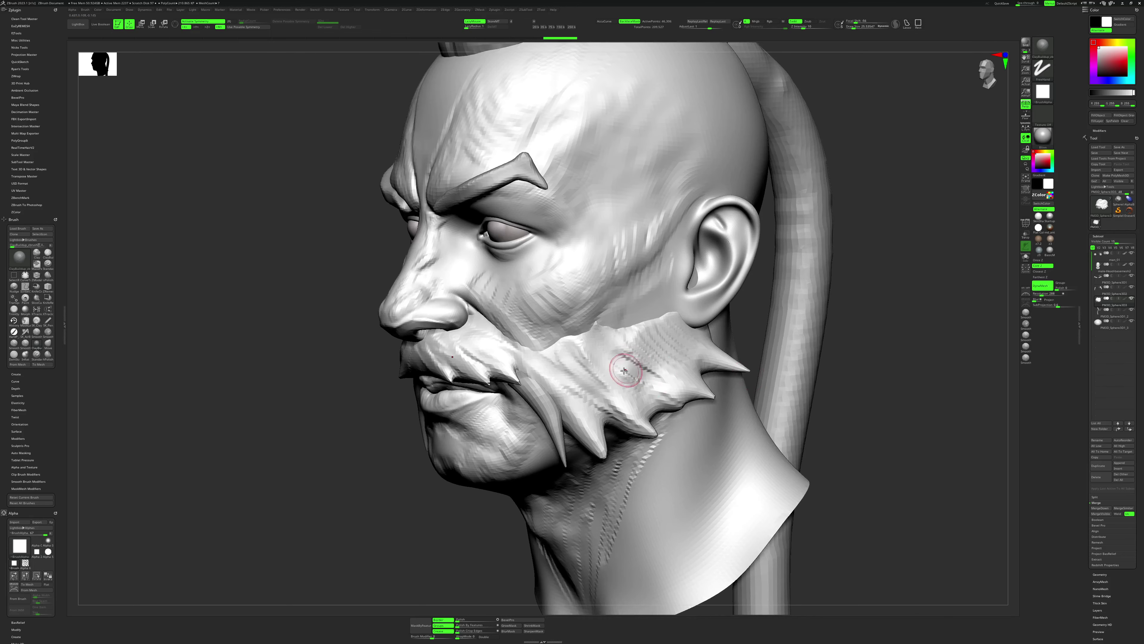
key("b")
key("m")
key("v")
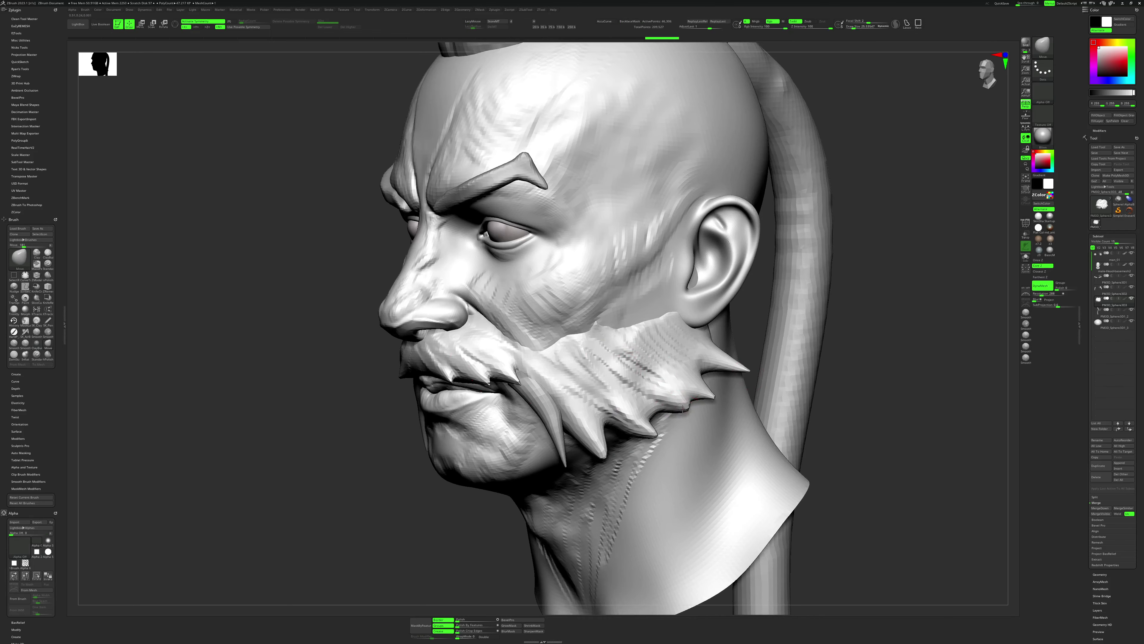
key("b")
key("c")
key("b")
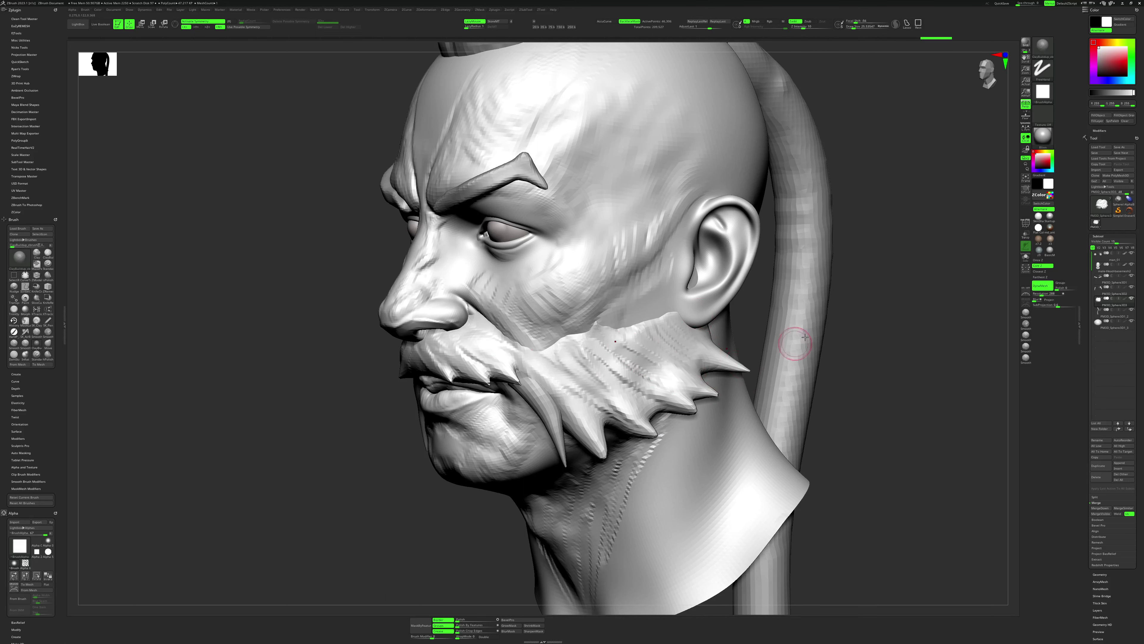
right_click_drag(671, 326, 722, 325, "shift")
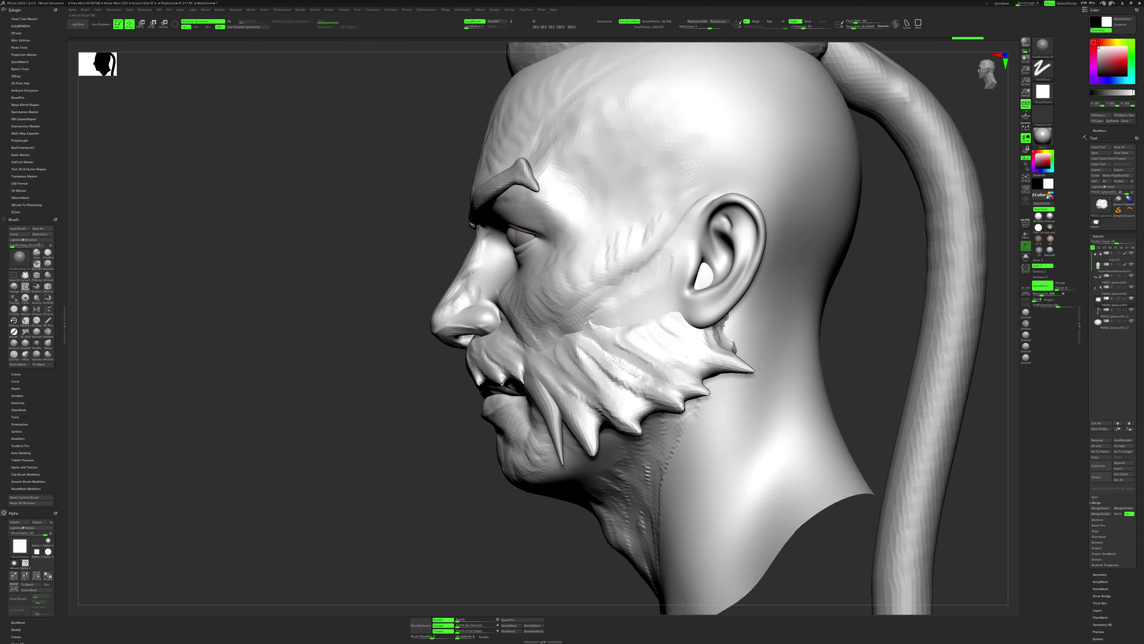
key("shift+s")
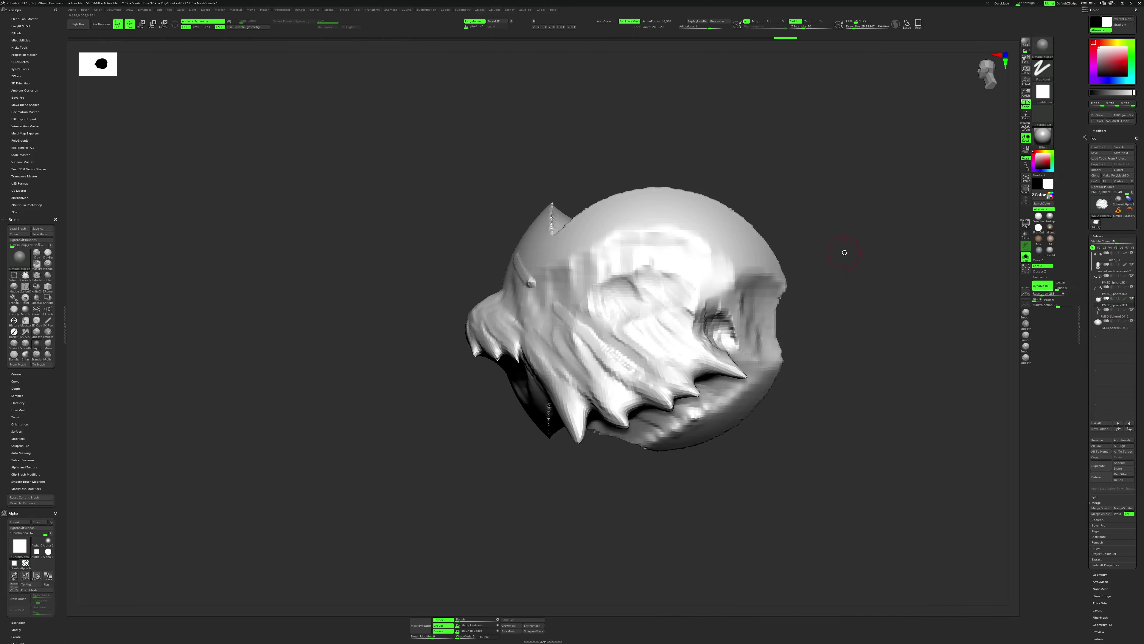
left_click_drag(843, 248, 825, 260)
key("ctrl")
left_click_drag(726, 146, 547, 276, "ctrl+alt+shift")
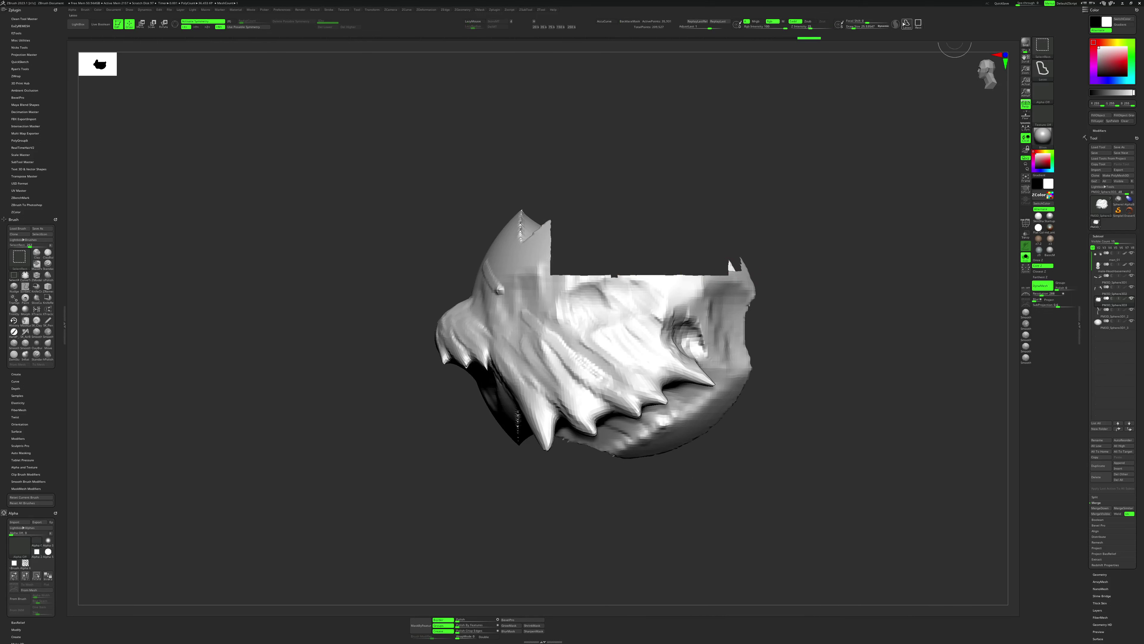
mouse_move(766, 199)
left_mouse_down("ctrl+shift")
mouse_move(700, 499)
mouse_move(824, 454)
left_mouse_up("ctrl+shift")
mouse_move(562, 467)
left_mouse_down("ctrl+shift")
mouse_move(647, 490)
mouse_move(784, 422)
mouse_move(880, 524)
mouse_move(870, 482)
left_mouse_up("ctrl+shift")
key("e")
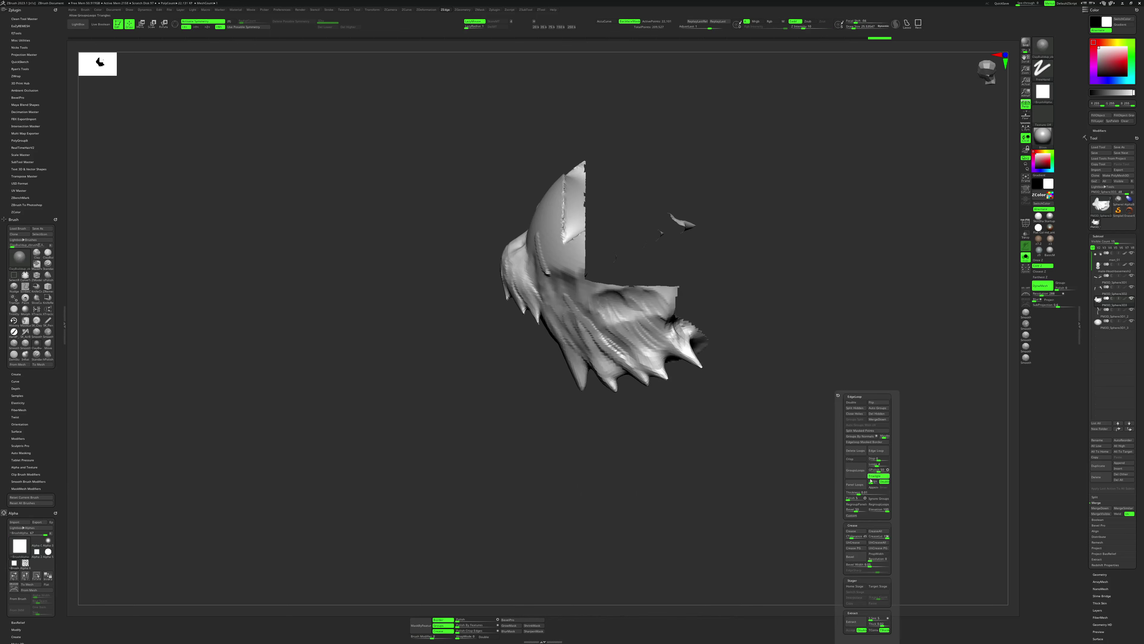
left_click(739, 508, "ctrl+shift")
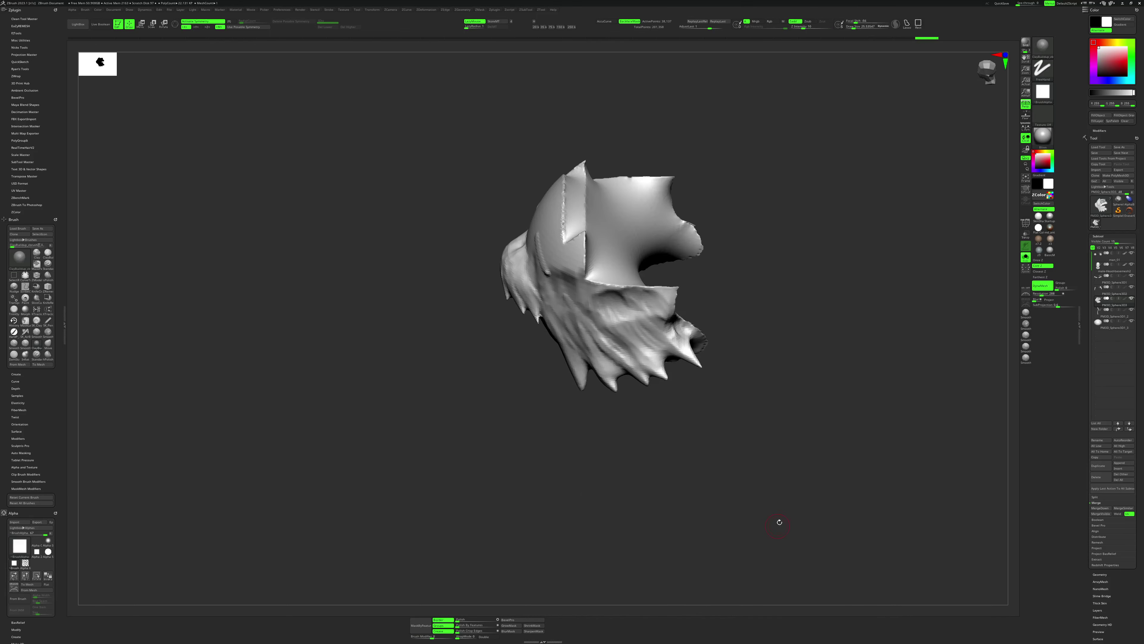
mouse_move(779, 521)
left_mouse_down()
mouse_move(754, 507)
mouse_move(904, 458)
mouse_move(920, 465)
mouse_move(922, 483)
mouse_move(886, 455)
left_mouse_up()
key("alt+s")
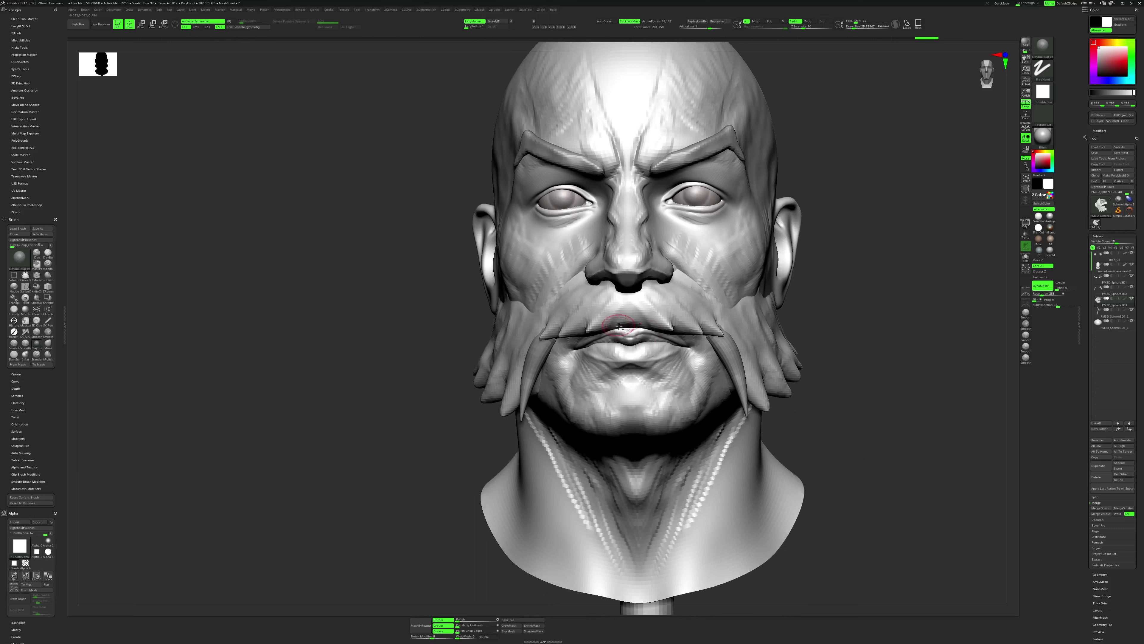
Extend the mustache strand tip by the mouth with a smaller Move brush.
key("b")
key("m")
key("v")
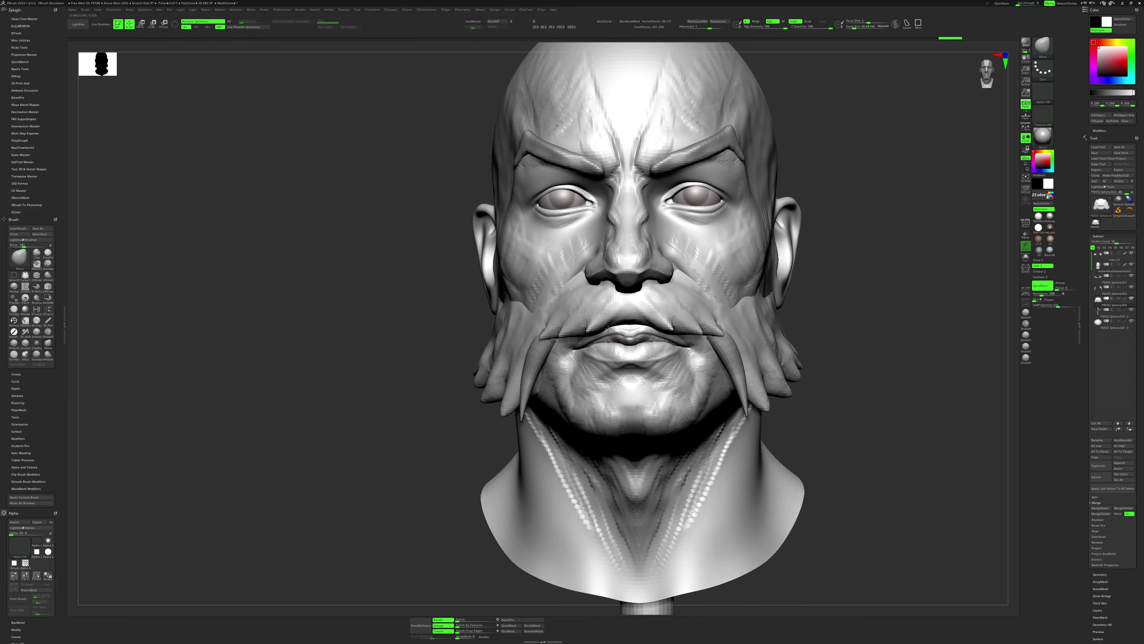
right_click_drag(607, 329, 621, 323)
key("b")
key("c")
key("b")
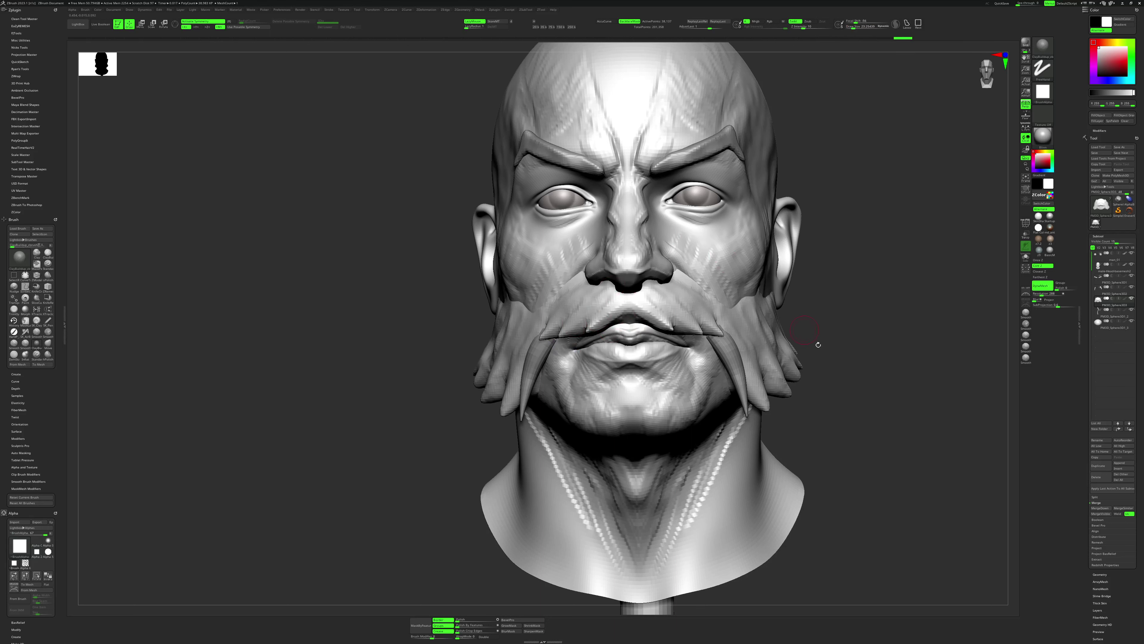
left_click_drag(818, 344, 705, 336)
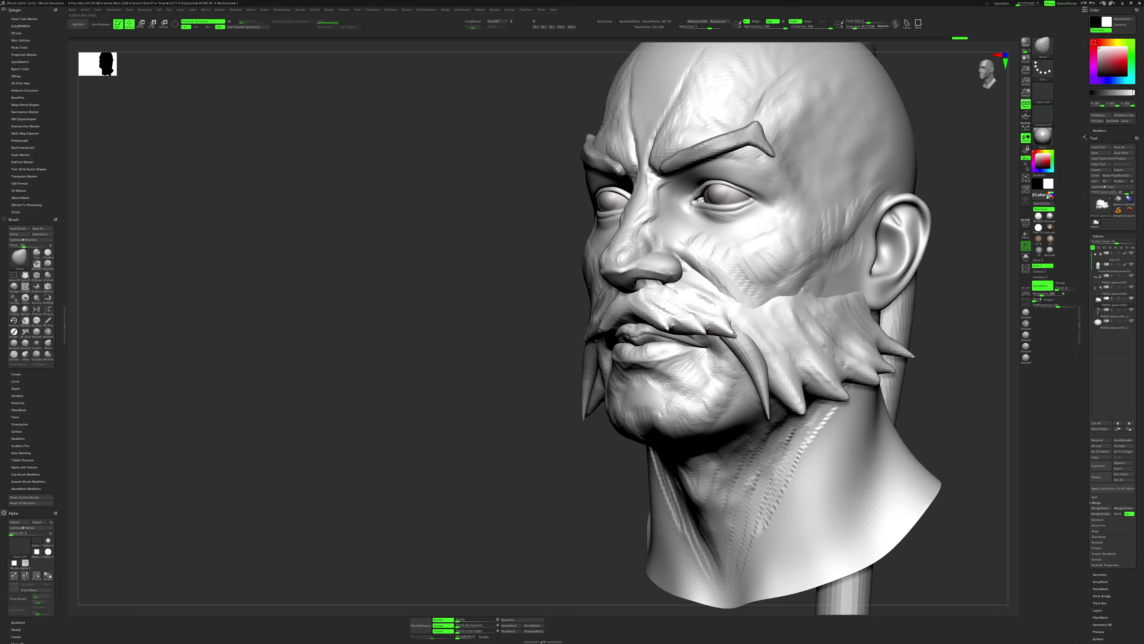
mouse_move(727, 331)
left_mouse_down()
mouse_move(696, 307)
mouse_move(739, 318)
left_mouse_up()
key("bracketright")
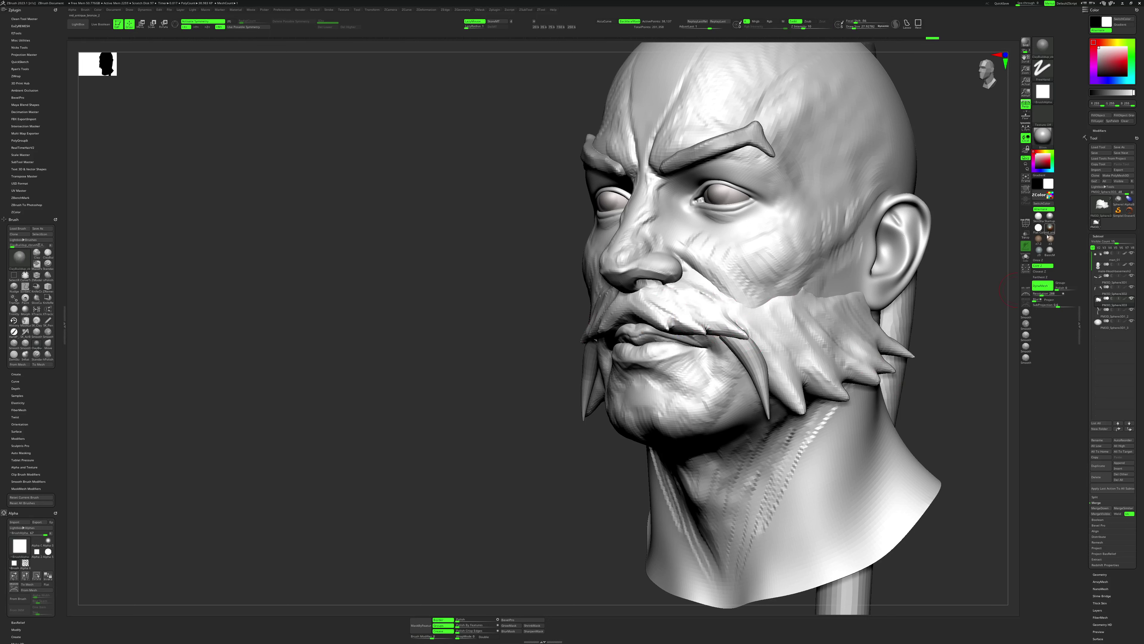
Apply StartupMaterial and smooth the upper lip and mustache surface, then check the head.
left_click(1050, 218)
mouse_move(952, 324)
left_mouse_down()
mouse_move(882, 407)
mouse_move(605, 359)
left_mouse_up()
key("space")
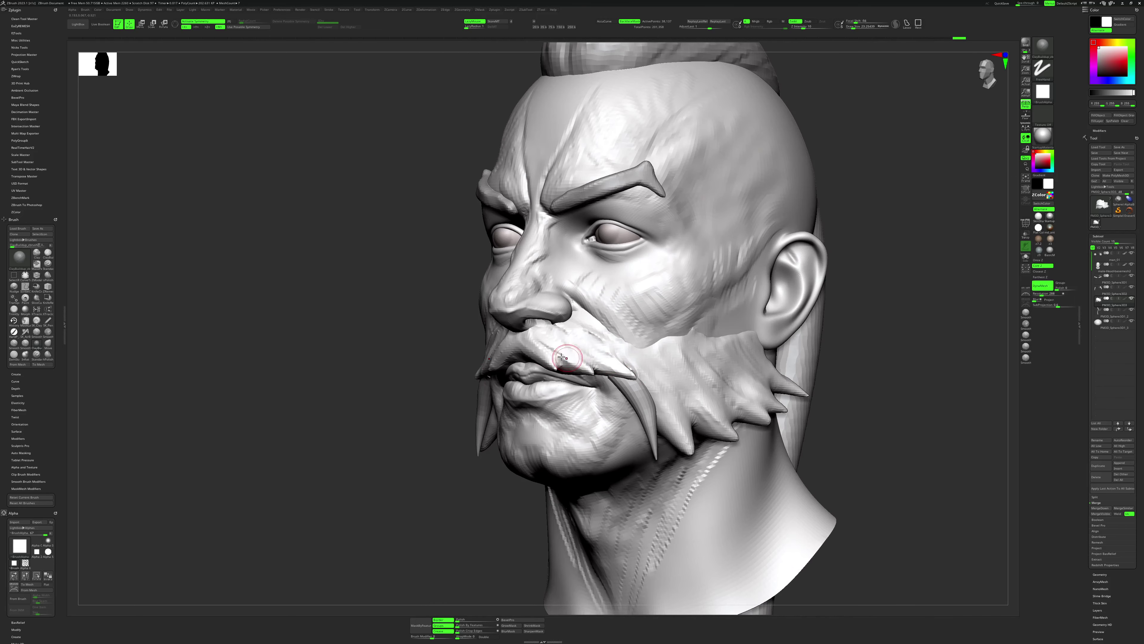
left_click_drag(532, 344, 549, 350)
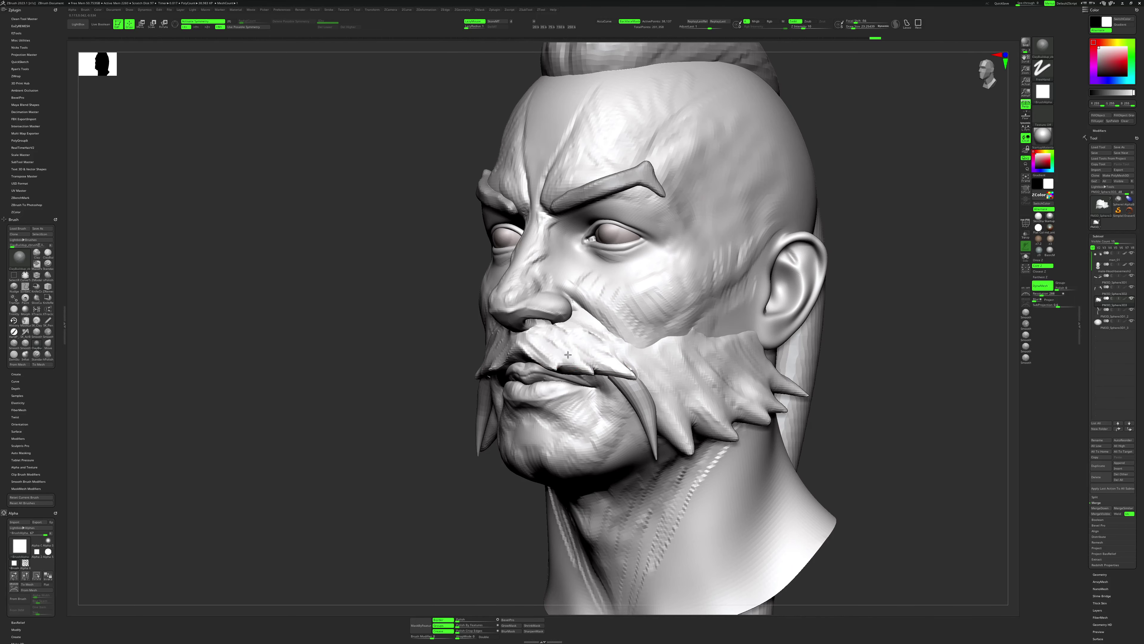
mouse_move(855, 451)
left_mouse_down()
mouse_move(887, 358)
mouse_move(856, 428)
left_mouse_up()
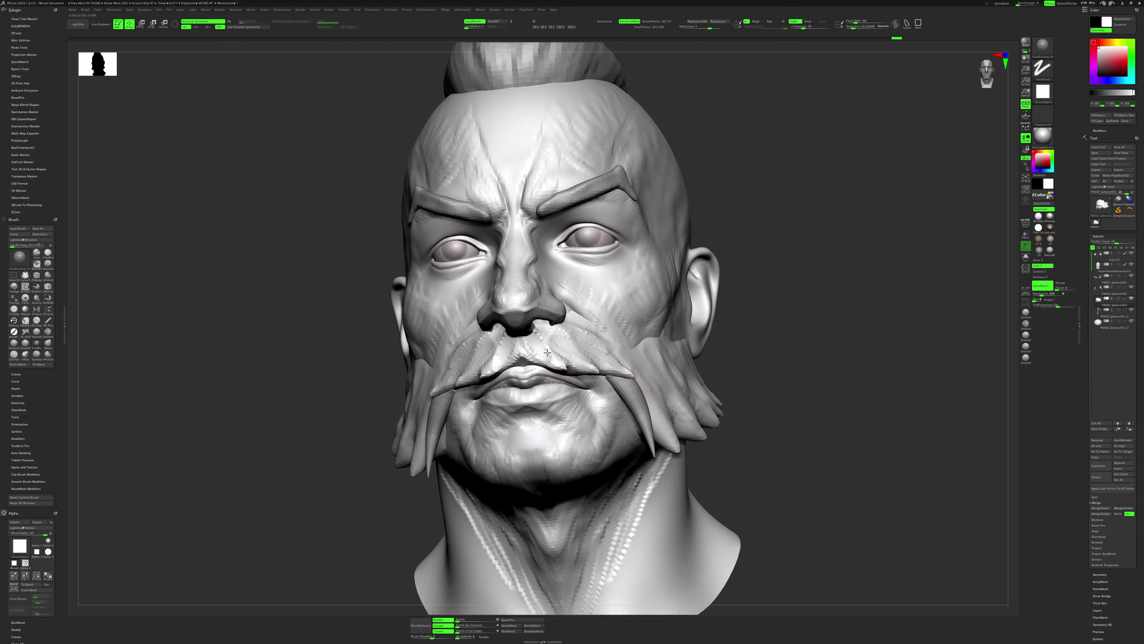
mouse_move(708, 362)
left_mouse_down()
mouse_move(764, 365)
mouse_move(541, 351)
left_mouse_up()
left_click_drag(741, 408, 733, 423)
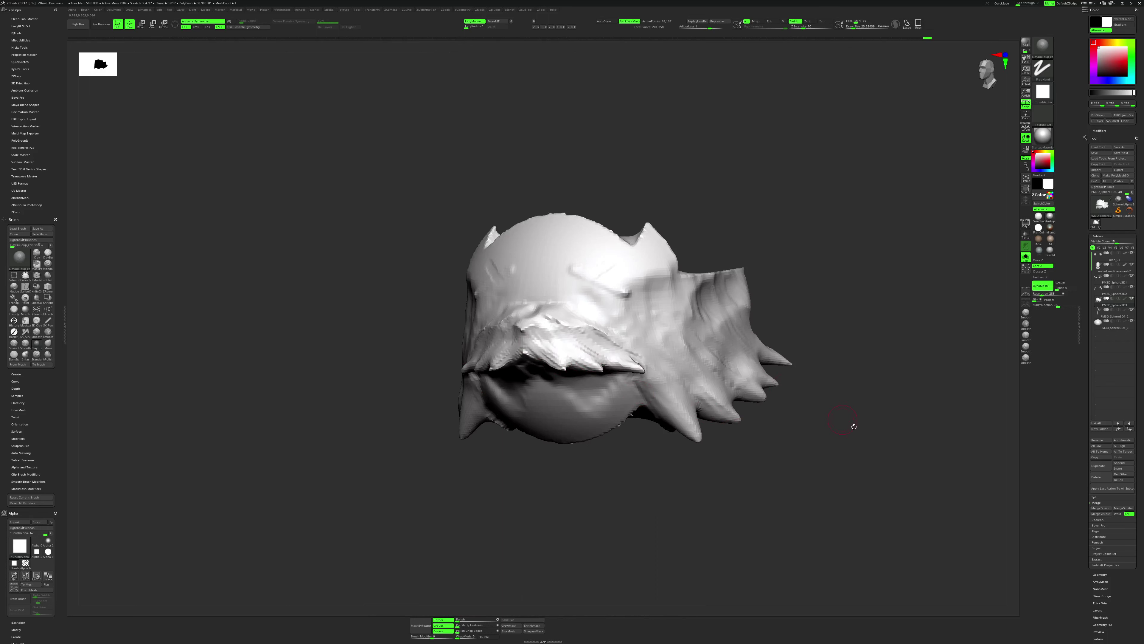
Select the bald head and sculpt faint wrinkle strokes across the cheek and temple.
mouse_move(853, 426)
left_mouse_down()
mouse_move(885, 332)
mouse_move(858, 346)
mouse_move(869, 334)
mouse_move(832, 419)
left_mouse_up()
left_click(619, 347, "alt")
mouse_move(733, 383)
left_mouse_down()
mouse_move(756, 381)
mouse_move(603, 327)
left_mouse_up()
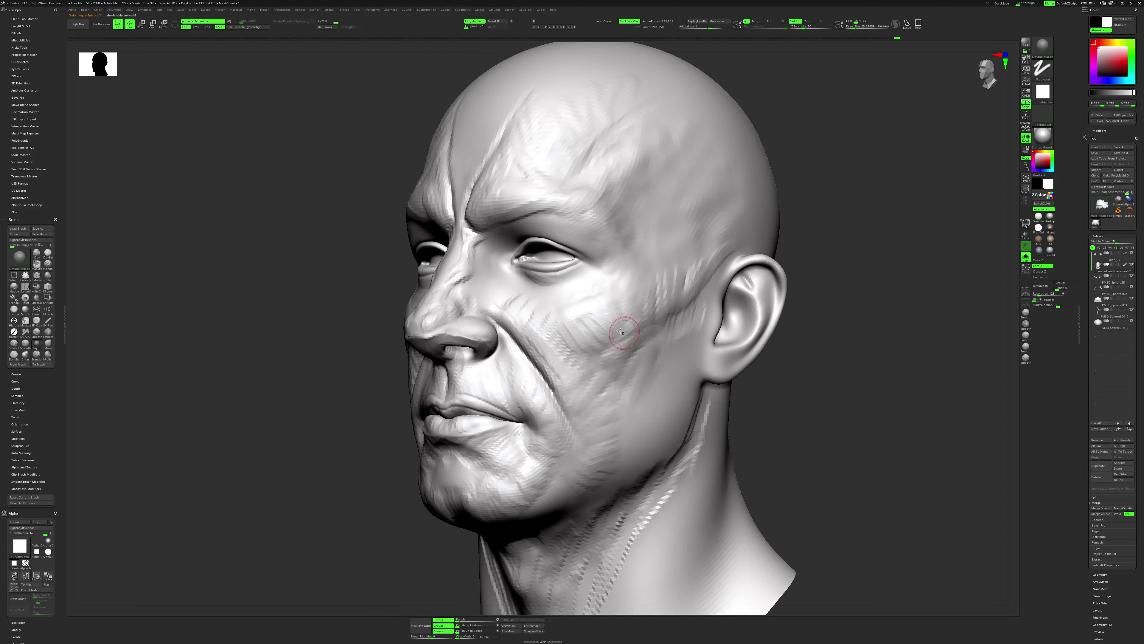
key("space")
key("ctrl")
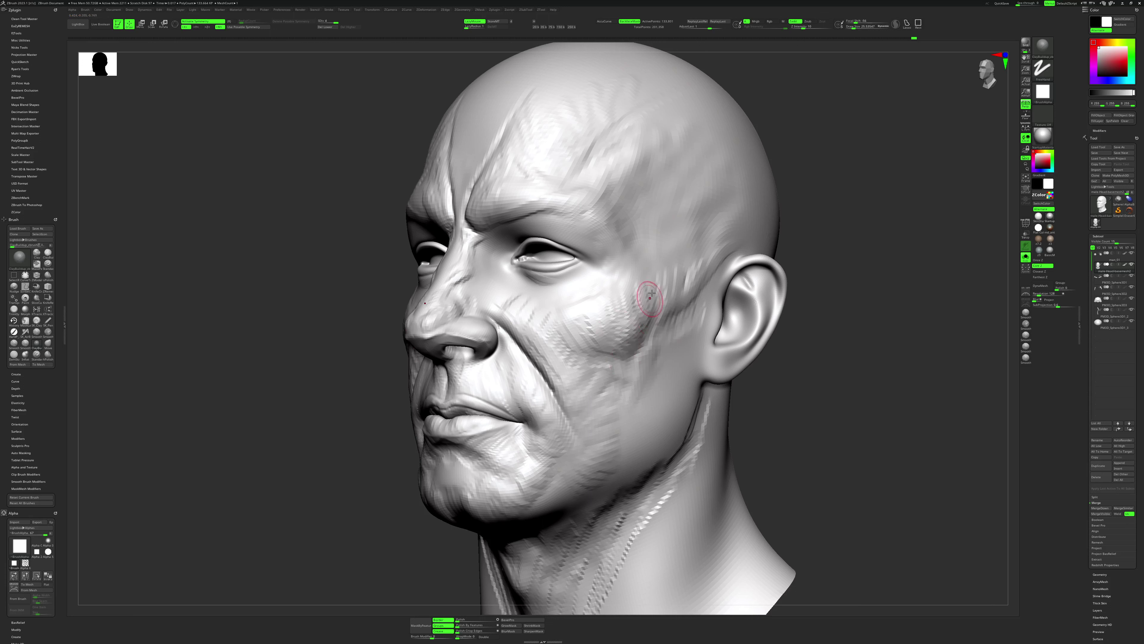
left_click_drag(660, 336, 665, 320)
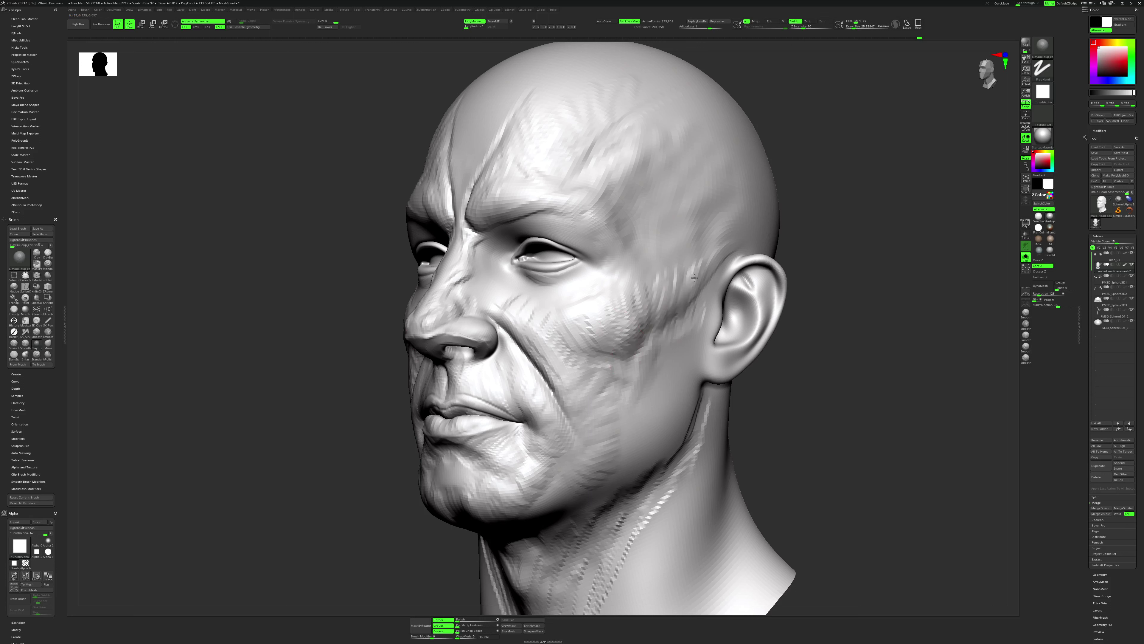
left_click_drag(697, 324, 725, 269)
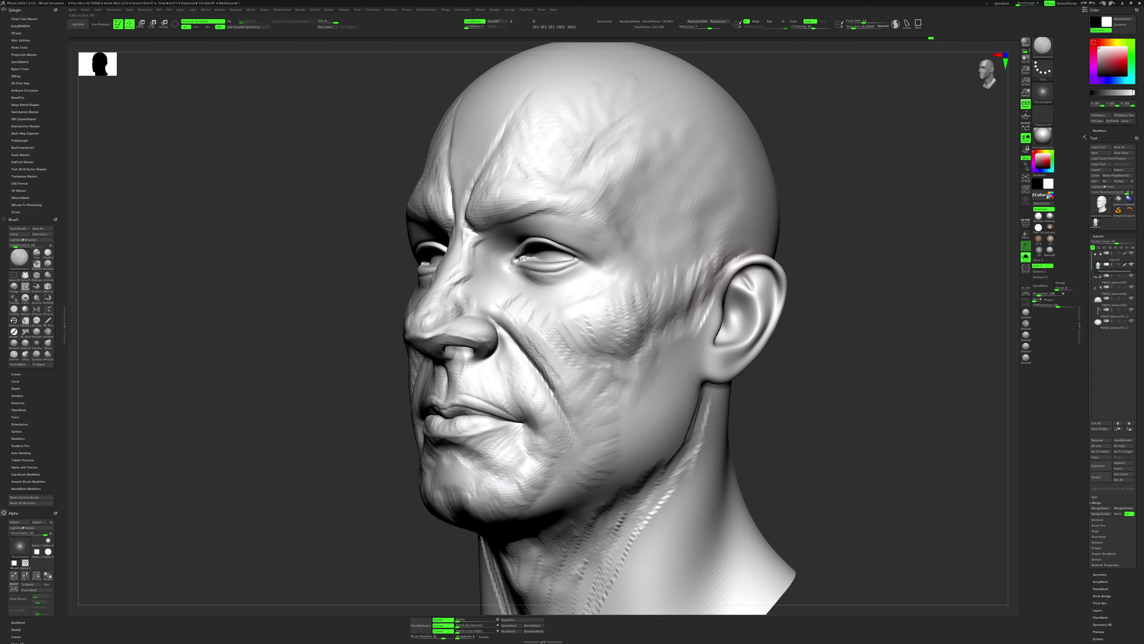
right_click_drag(735, 260, 636, 344)
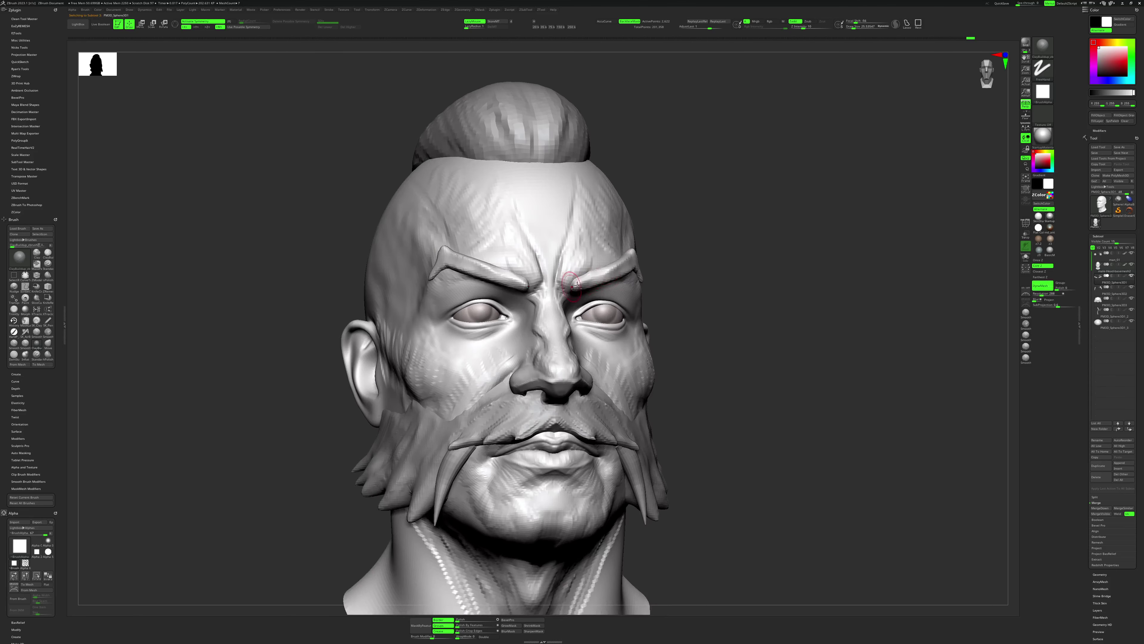
Smooth and extend the right eyebrow's inner end, then check the side profile.
left_click_drag(577, 285, 613, 277)
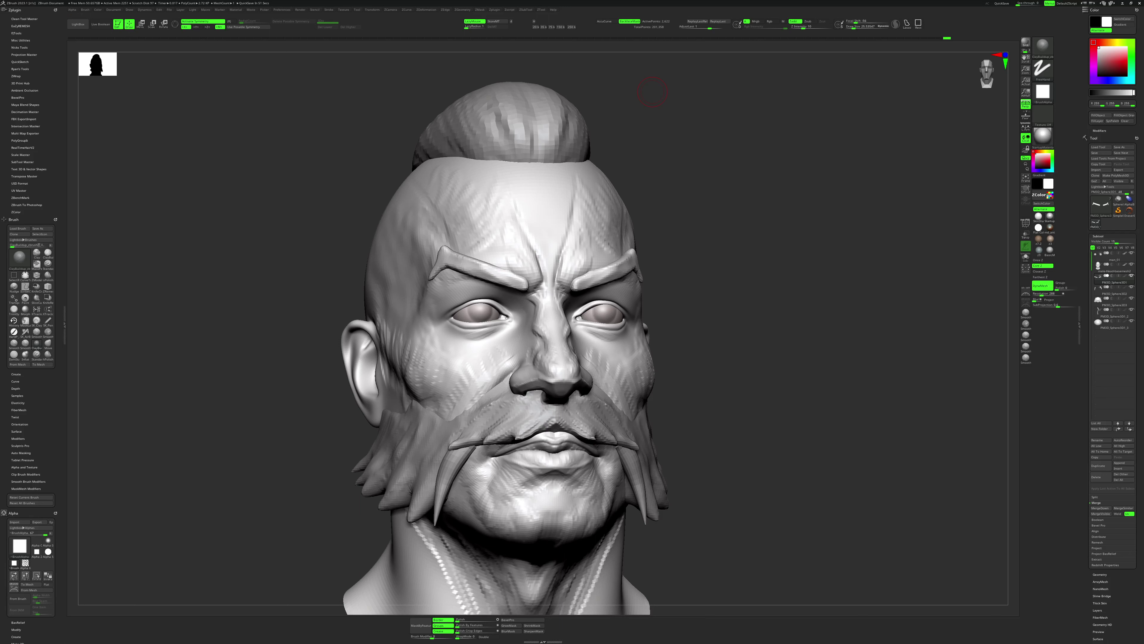
left_click_drag(652, 91, 613, 76)
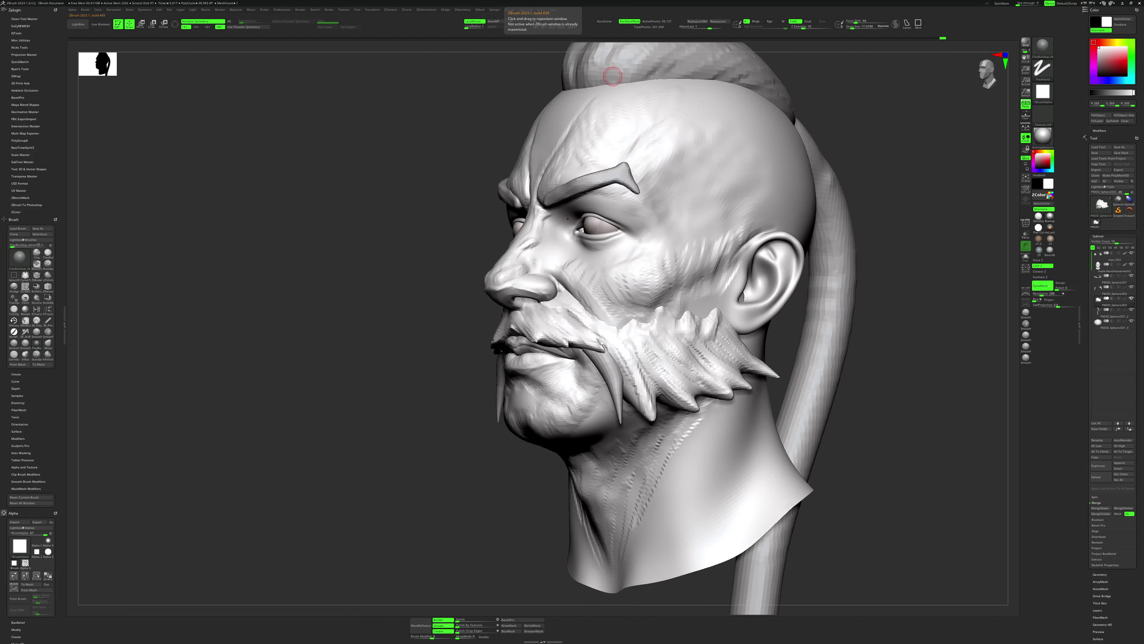
left_click_drag(612, 76, 782, 374)
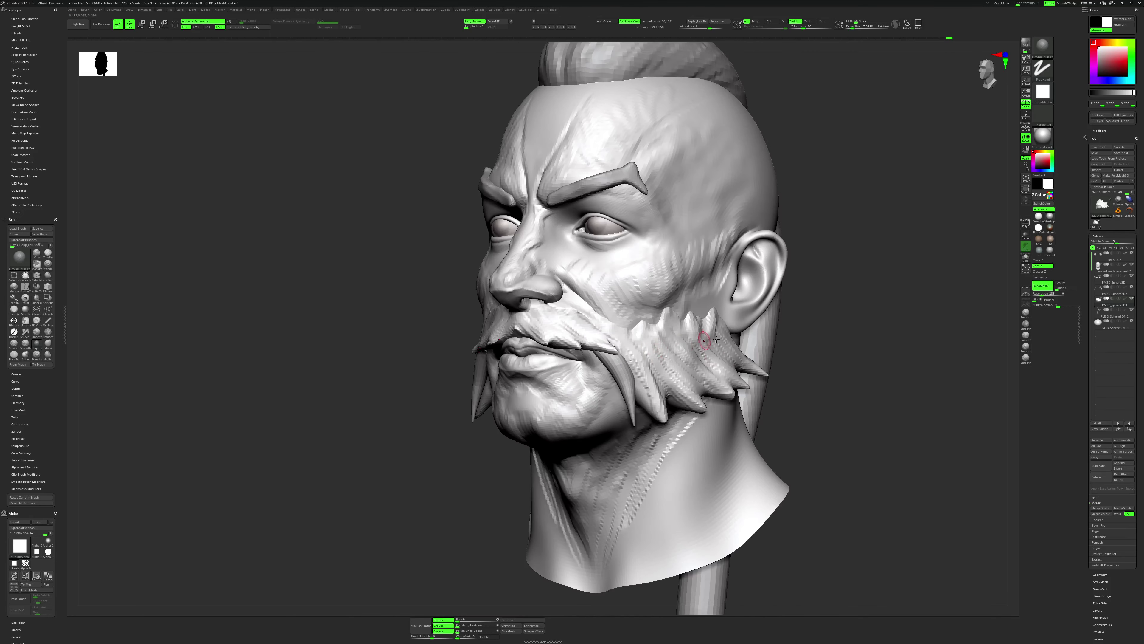
left_click_drag(705, 340, 590, 300)
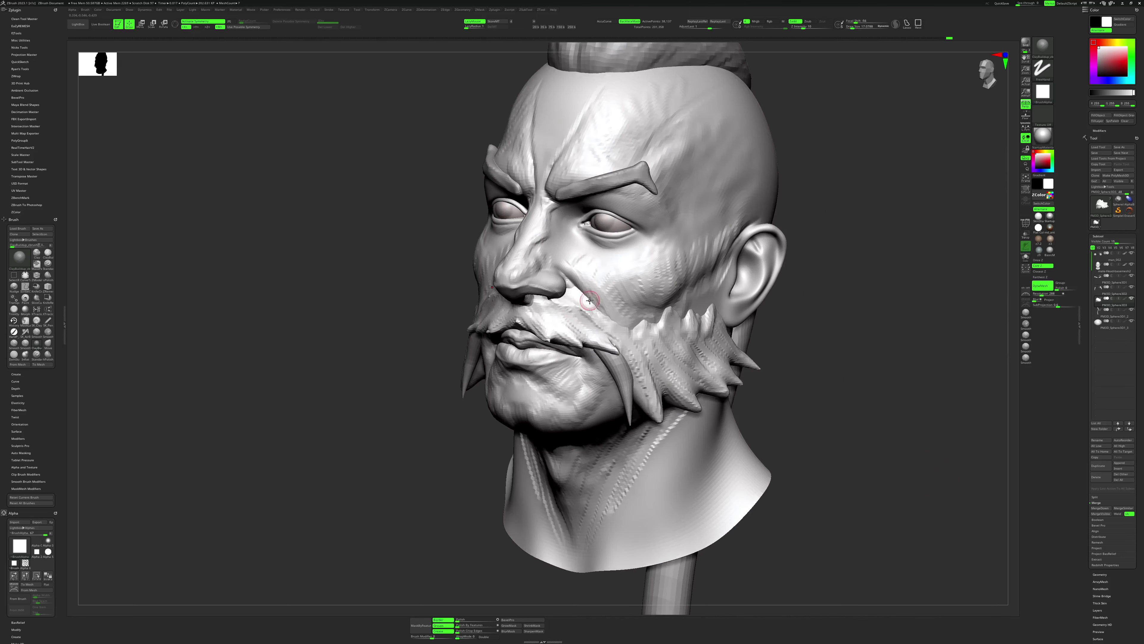
Solo the beard, lasso-mask part of it, and split the masked area off via ZEdge.
left_click(1026, 257)
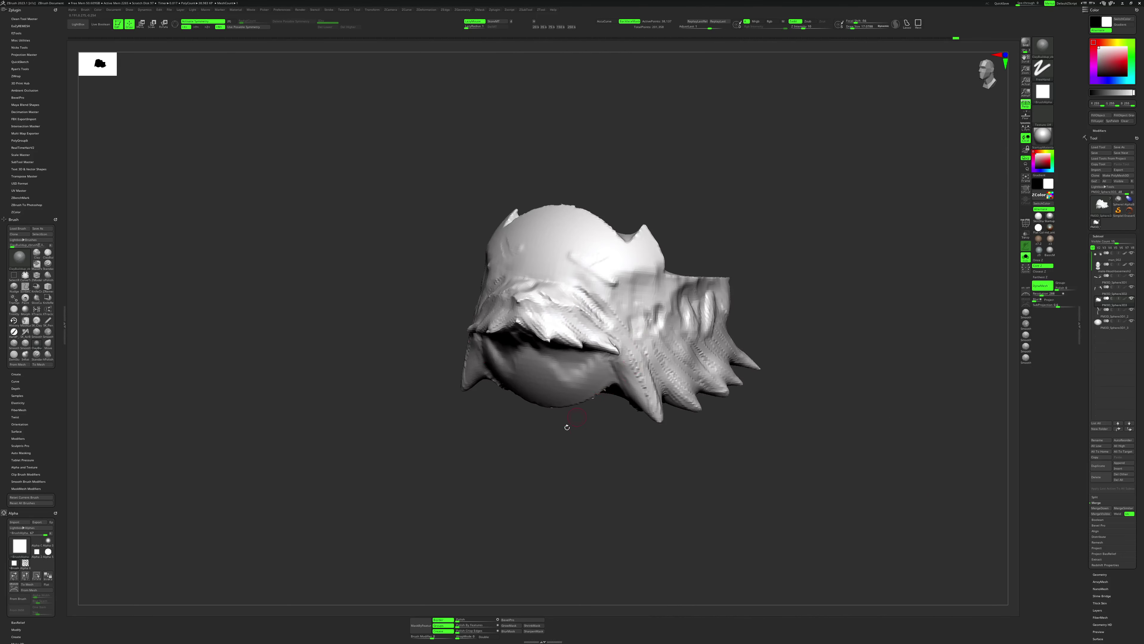
left_click_drag(565, 426, 570, 409)
key("ctrl")
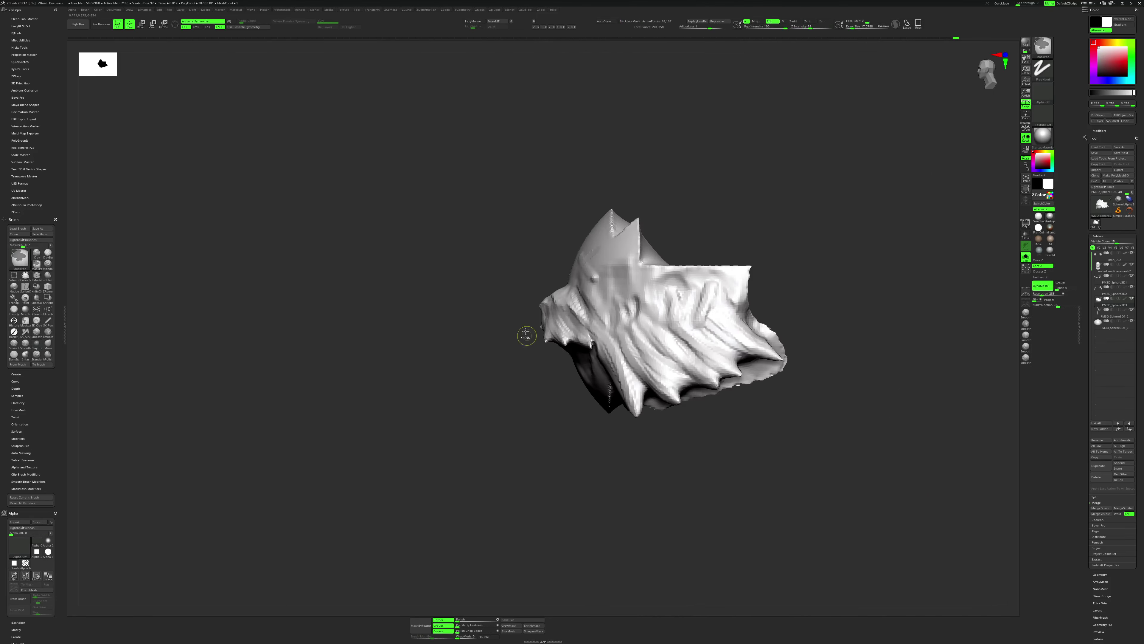
left_click(907, 26)
mouse_move(511, 314)
left_mouse_down("ctrl")
mouse_move(594, 343)
mouse_move(501, 301)
mouse_move(503, 403)
left_mouse_up("ctrl")
left_click_drag(740, 244, 731, 278, "shift")
key("e")
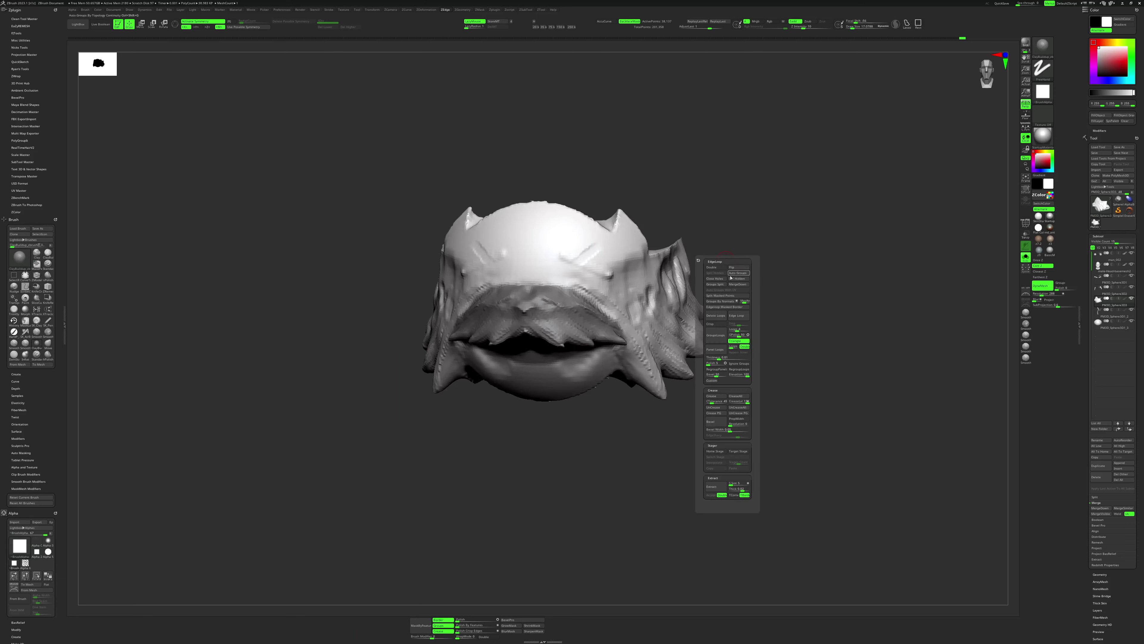
left_click(734, 301)
mouse_move(703, 405)
left_mouse_down()
mouse_move(562, 477)
mouse_move(589, 398)
left_mouse_up()
left_click_drag(767, 300, 791, 314)
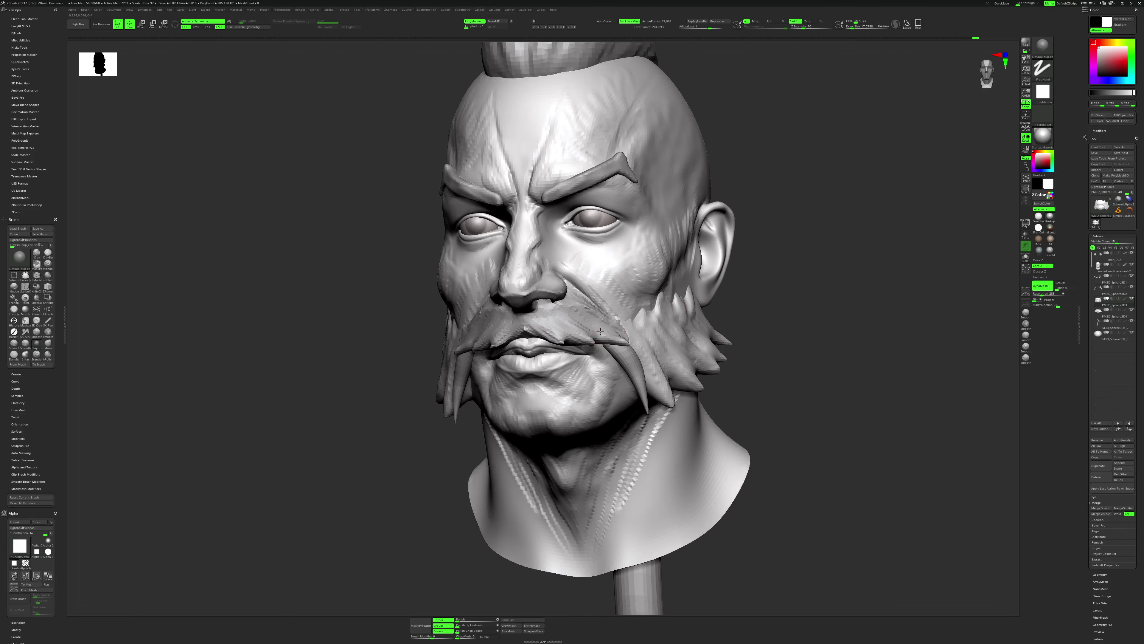
Solo the mustache piece, smooth it with the Smooth brush, then frame the whole bust.
left_click(766, 356, "alt")
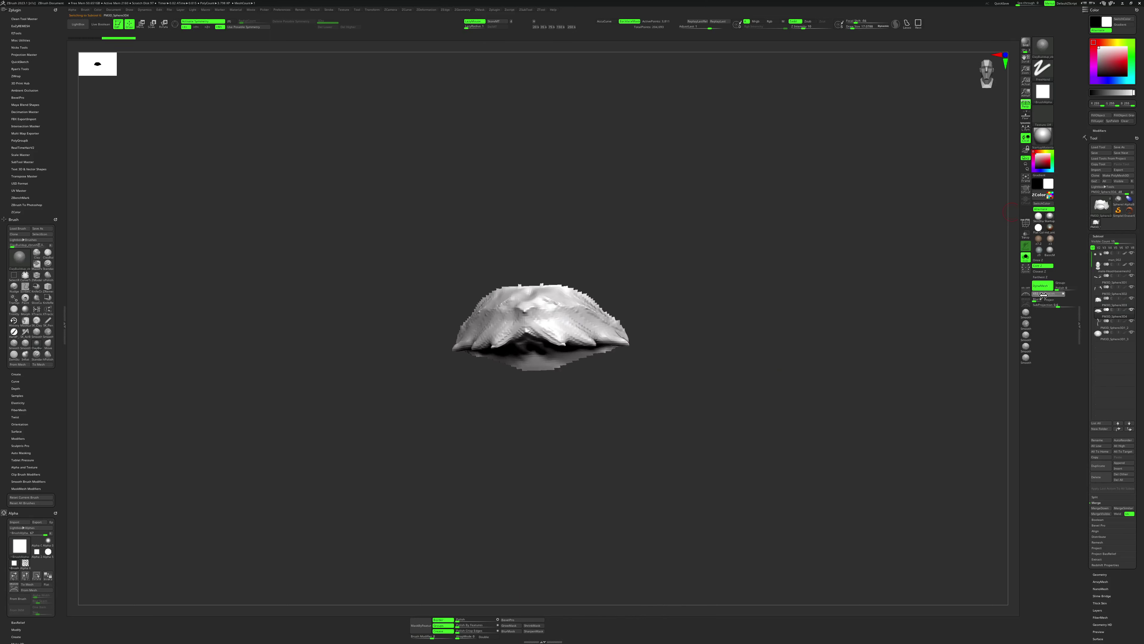
left_click_drag(784, 429, 583, 372)
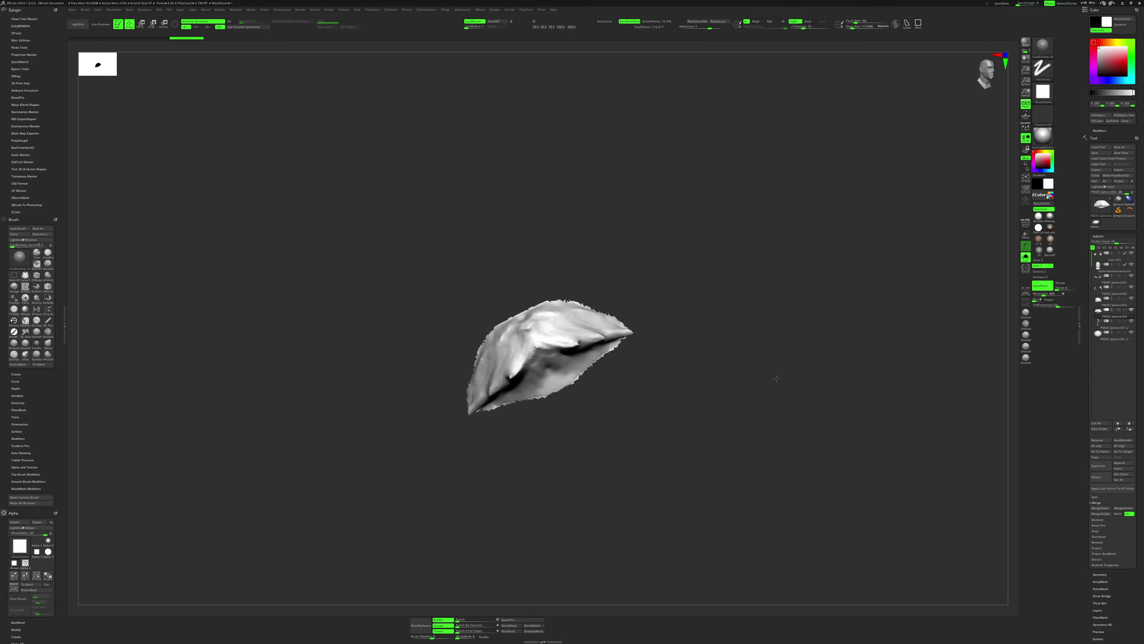
key("space")
key("shift")
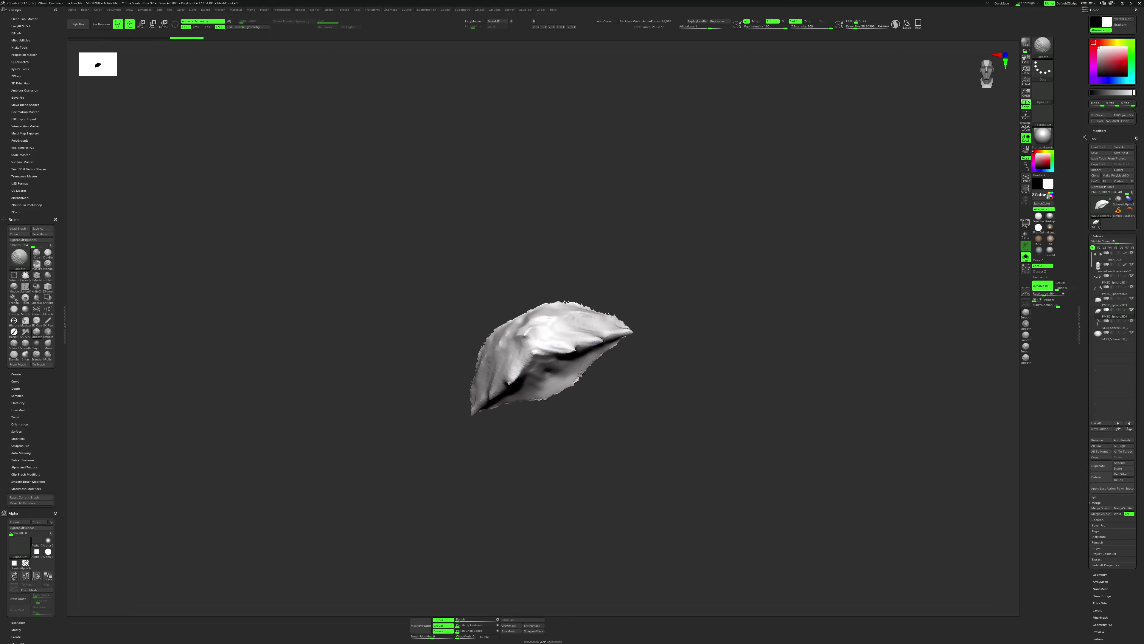
left_click_drag(570, 385, 514, 336)
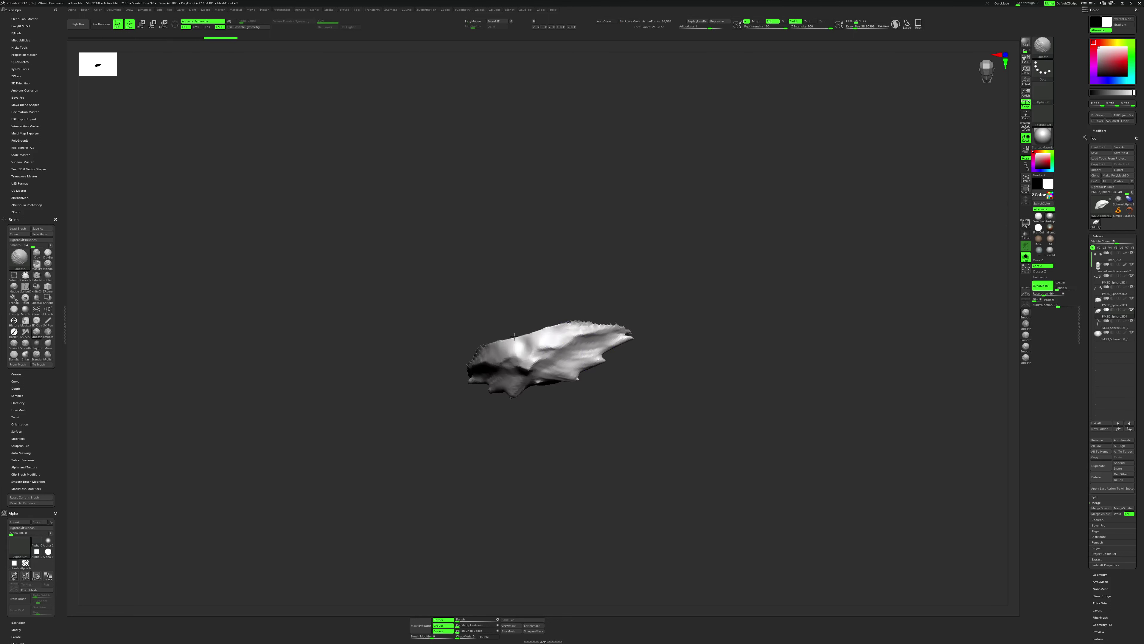
mouse_move(639, 331)
left_mouse_down("shift")
mouse_move(670, 321)
mouse_move(533, 347)
left_mouse_up("shift")
key("f")
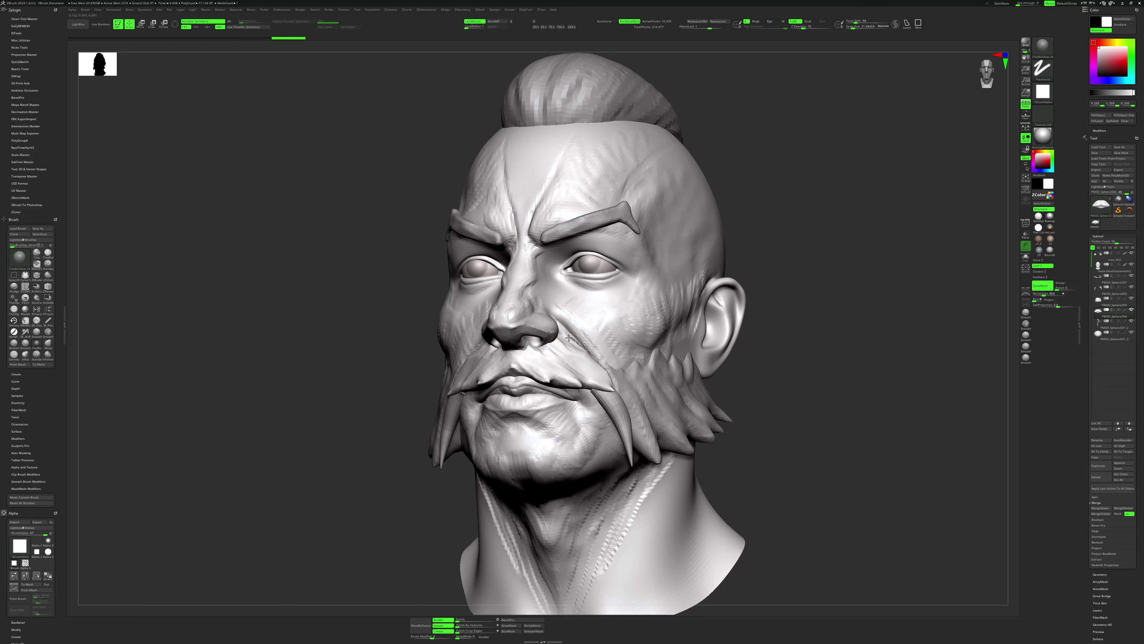
Sharpen the mustache ridge beside the nose and build up the upper lip with ClayBuildup.
left_click_drag(568, 337, 612, 372)
mouse_move(757, 302)
left_mouse_down()
mouse_move(811, 296)
mouse_move(872, 230)
left_mouse_up()
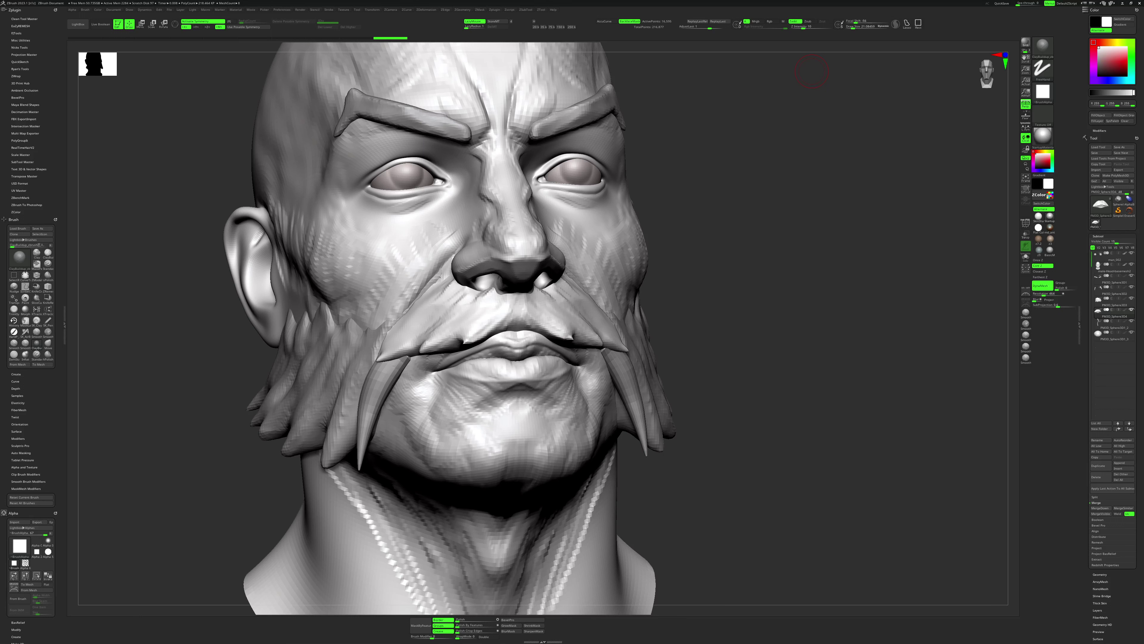
left_click_drag(754, 351, 703, 343)
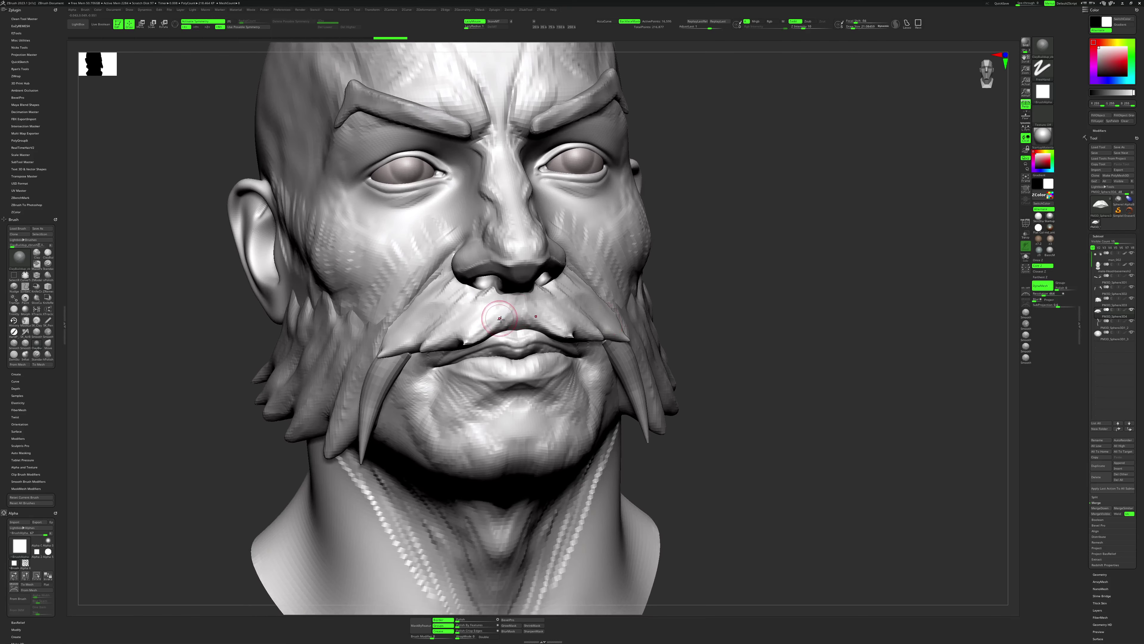
mouse_move(507, 315)
left_mouse_down()
mouse_move(463, 343)
mouse_move(455, 316)
mouse_move(588, 267)
left_mouse_up()
Solo the mustache, lasso-hide its lower part, and MergeDown it into the piece below.
key("shift+s")
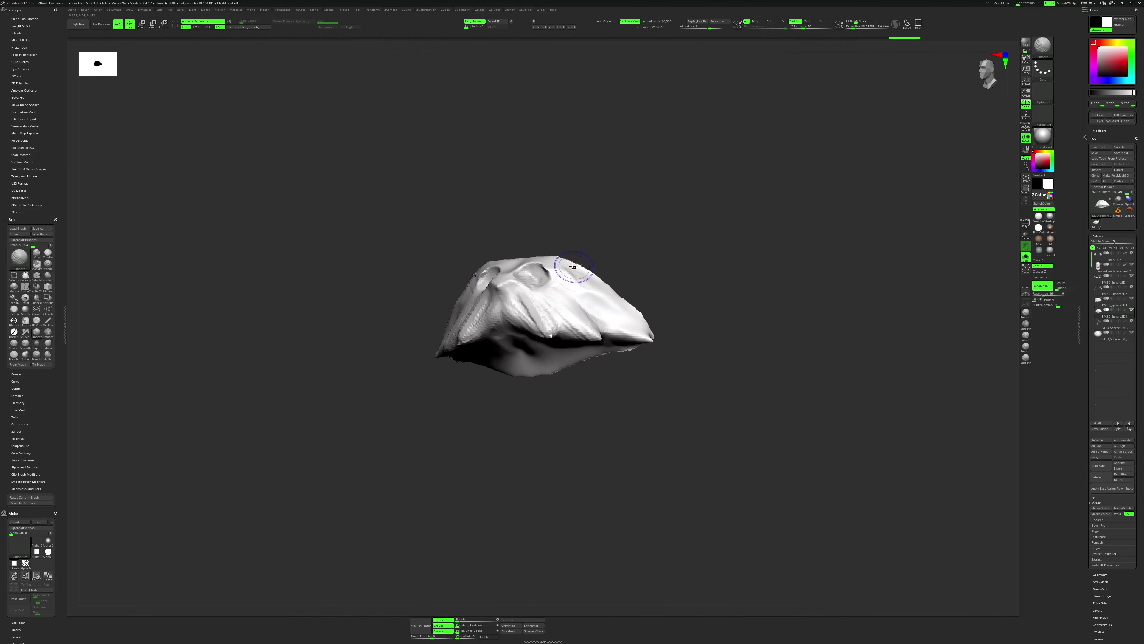
left_click_drag(692, 370, 608, 380, "shift")
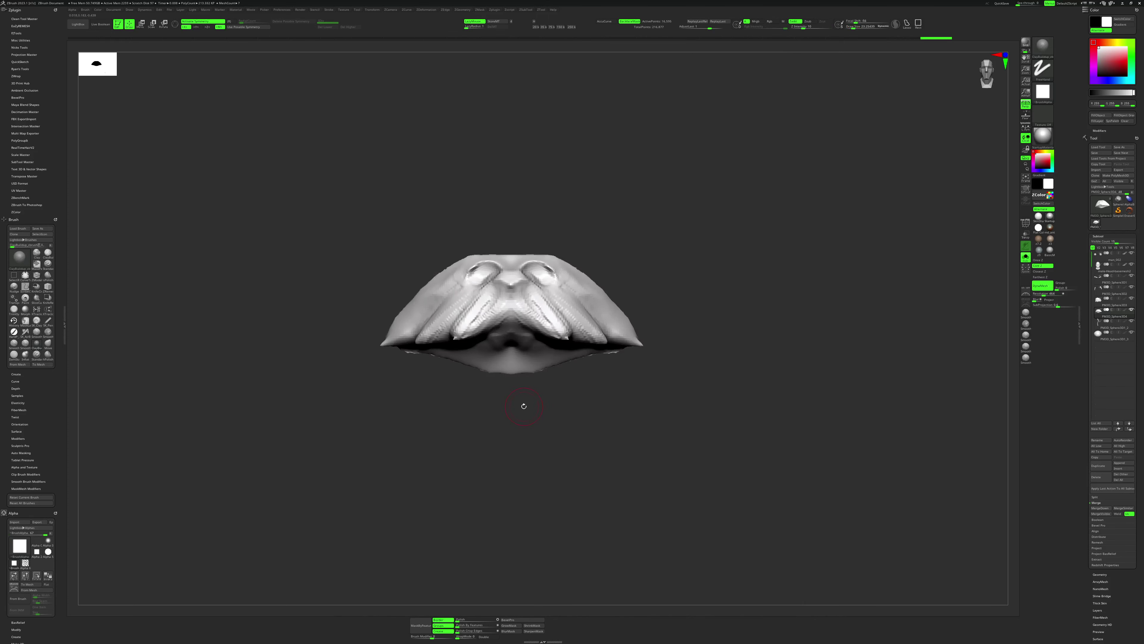
left_click_drag(404, 376, 554, 352, "ctrl+shift")
left_click_drag(409, 401, 564, 444)
key("space")
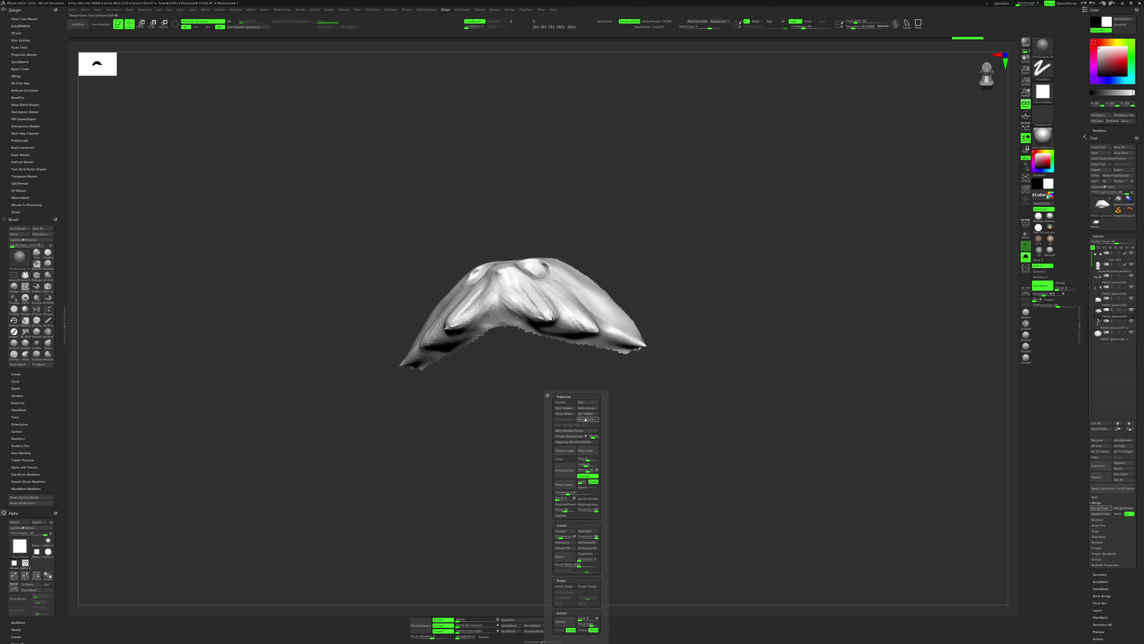
left_click(585, 419)
mouse_move(680, 401)
left_mouse_down()
mouse_move(572, 488)
mouse_move(536, 384)
left_mouse_up()
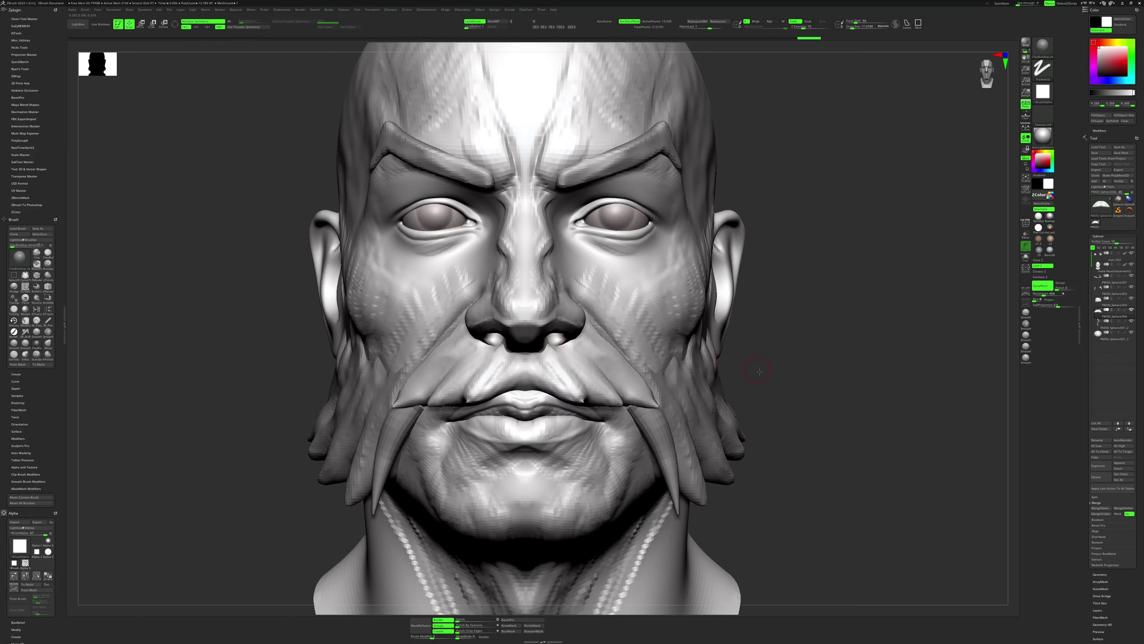
mouse_move(760, 371)
left_mouse_down()
mouse_move(579, 334)
mouse_move(582, 353)
left_mouse_up()
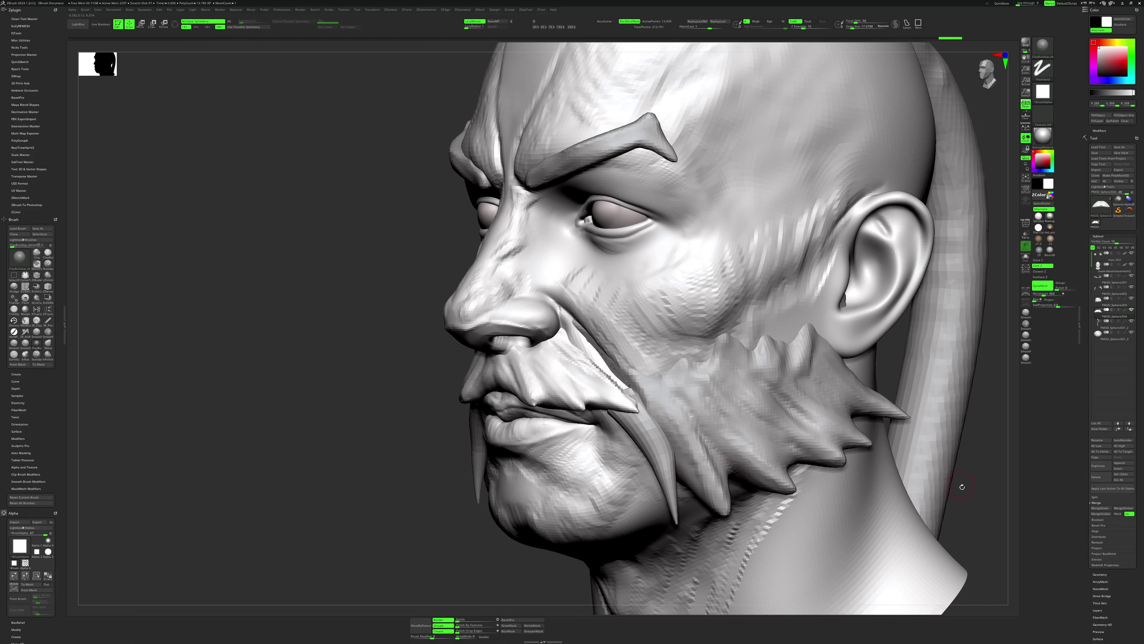
left_click_drag(962, 486, 653, 379)
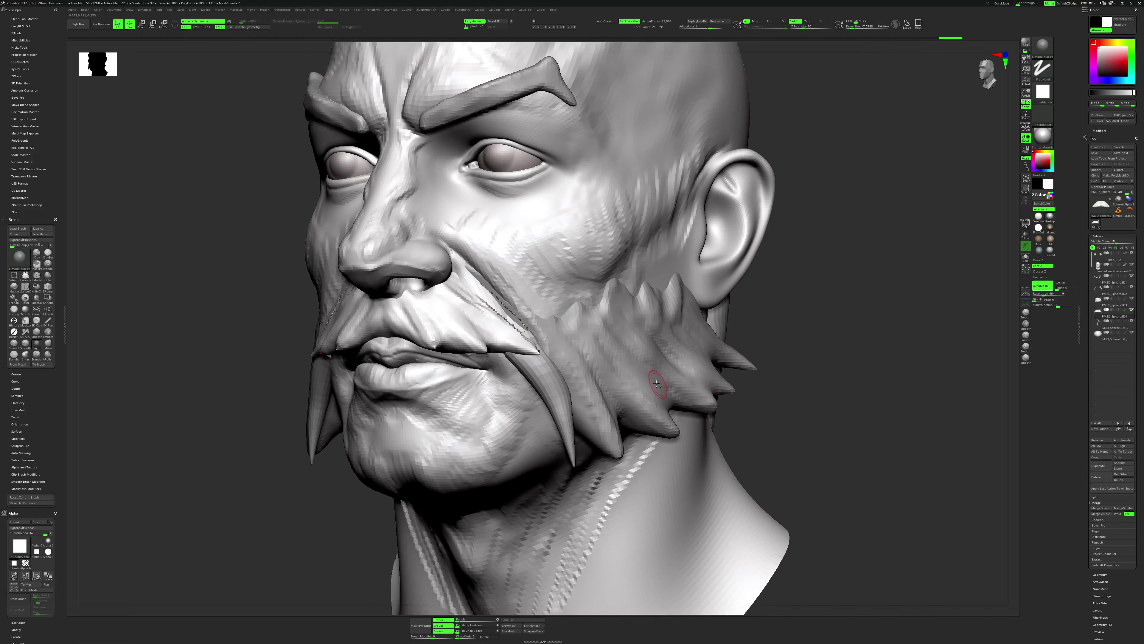
Solo the PM3D_Sphere3D3 side-beard piece and lasso-hide several areas of it.
left_click(641, 356, "alt")
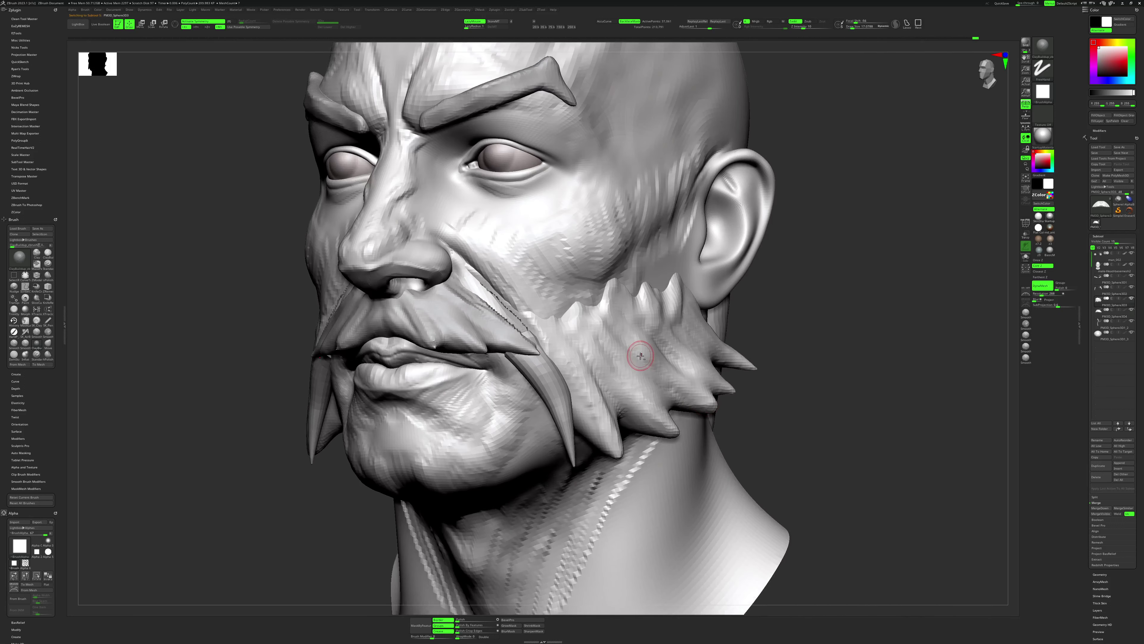
key("ctrl+shift+s")
right_click(496, 316)
right_click_drag(495, 315, 671, 191, "ctrl")
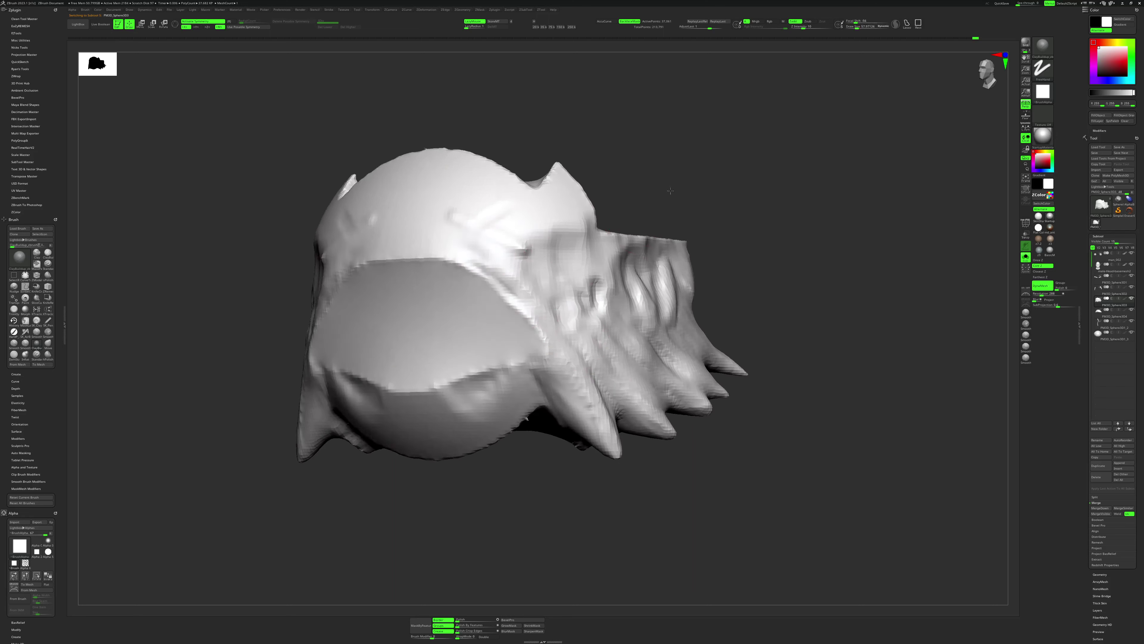
mouse_move(670, 190)
left_mouse_down()
mouse_move(689, 179)
mouse_move(449, 457)
mouse_move(495, 454)
left_mouse_up()
mouse_move(509, 248)
left_mouse_down("ctrl+shift")
mouse_move(494, 345)
mouse_move(712, 135)
left_mouse_up("ctrl+shift")
left_click_drag(427, 397, 440, 458, "ctrl+shift")
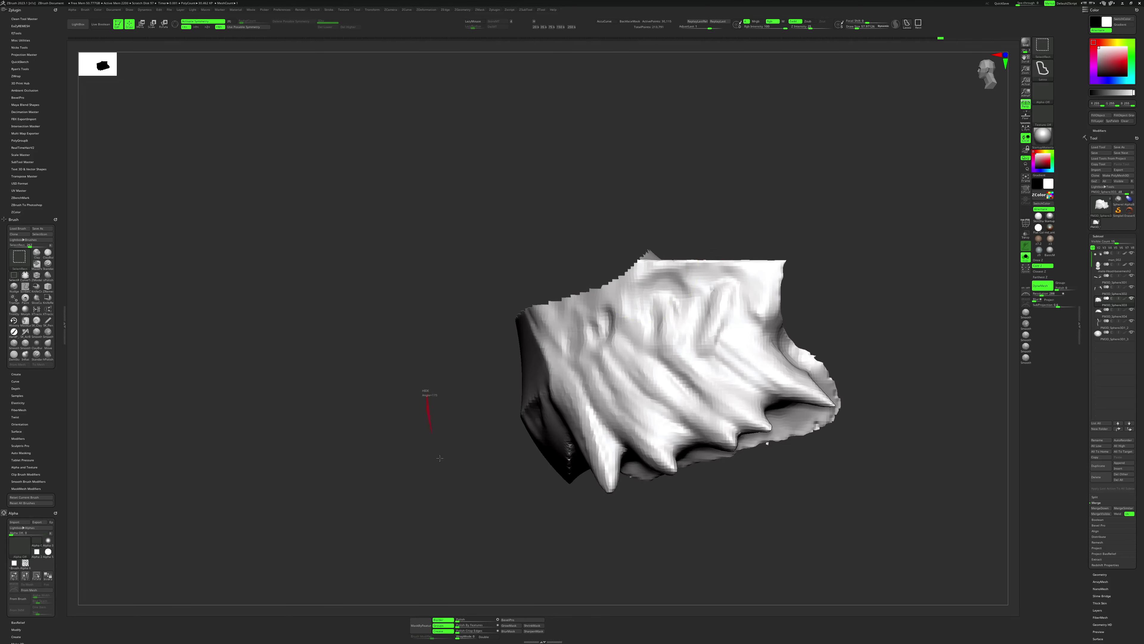
left_click_drag(573, 474, 523, 315, "ctrl+shift")
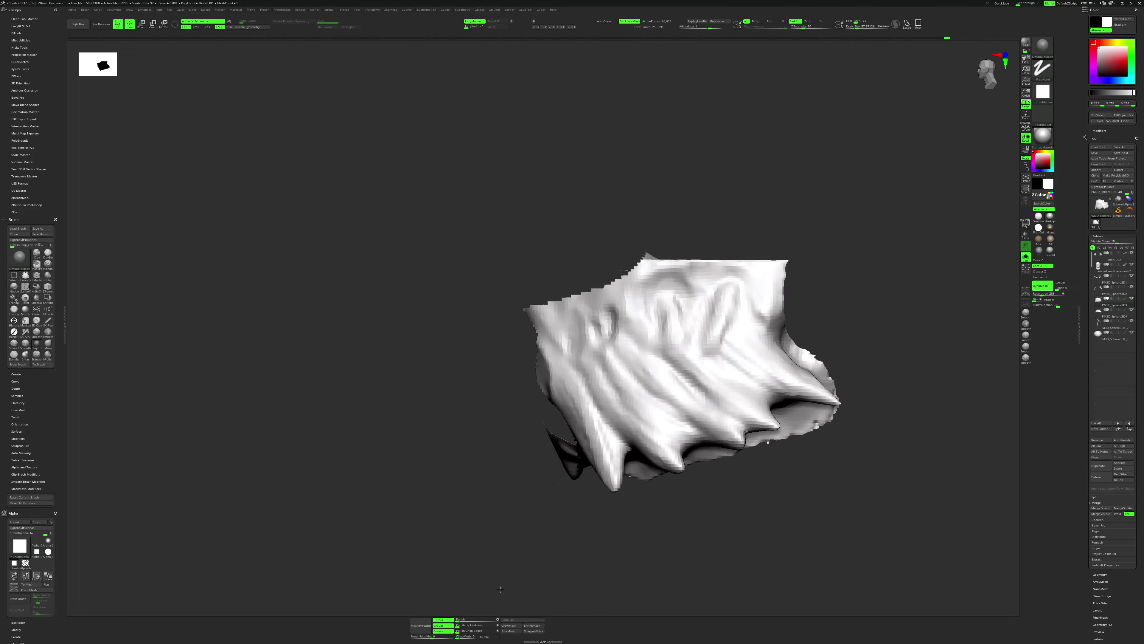
left_click_drag(500, 457, 567, 542, "ctrl+shift")
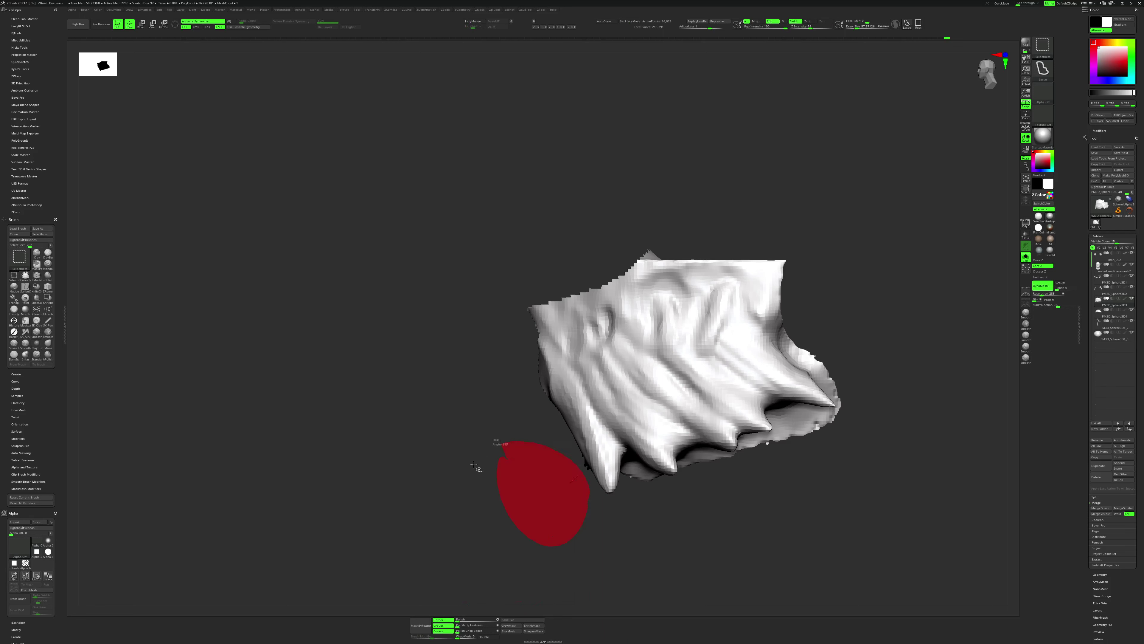
left_click_drag(479, 469, 479, 466, "ctrl+shift")
Unhide the mesh, re-centre it, and hide the centre strip leaving two halves.
key("space")
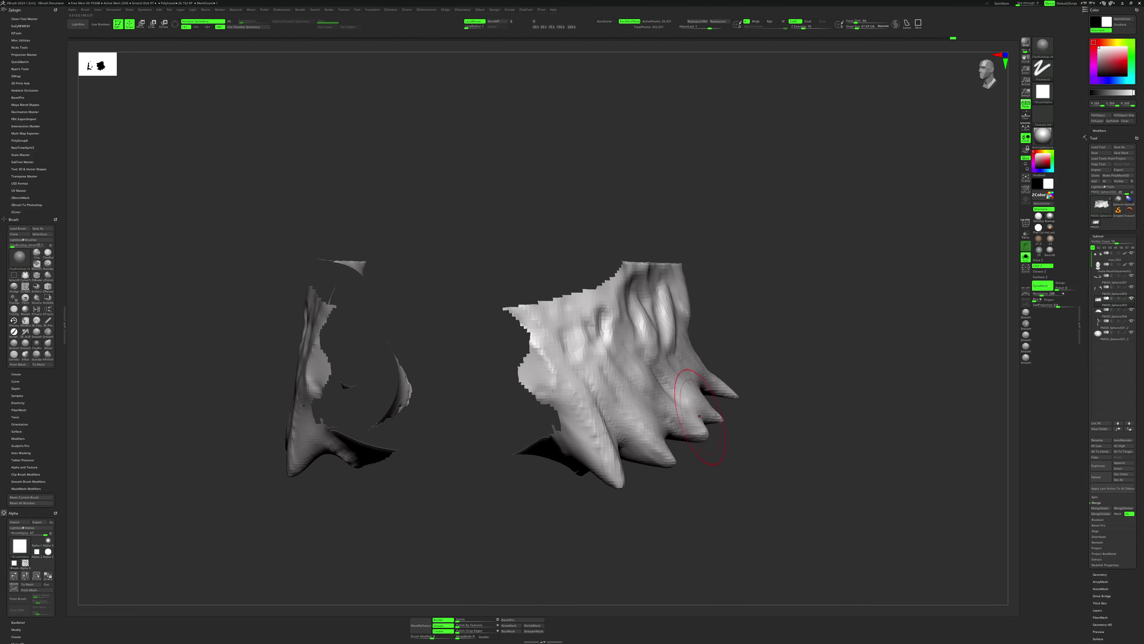
left_click(822, 459, "ctrl+shift")
left_click_drag(822, 460, 633, 396)
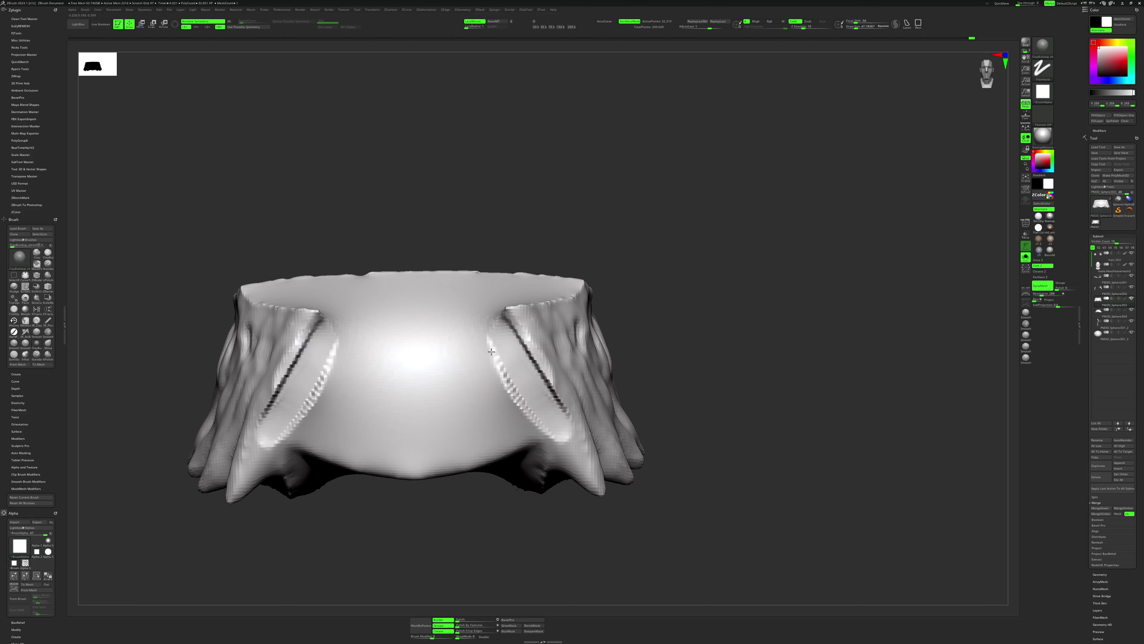
mouse_move(472, 567)
left_mouse_down()
mouse_move(334, 492)
mouse_move(383, 459)
mouse_move(548, 410)
mouse_move(715, 332)
left_mouse_up()
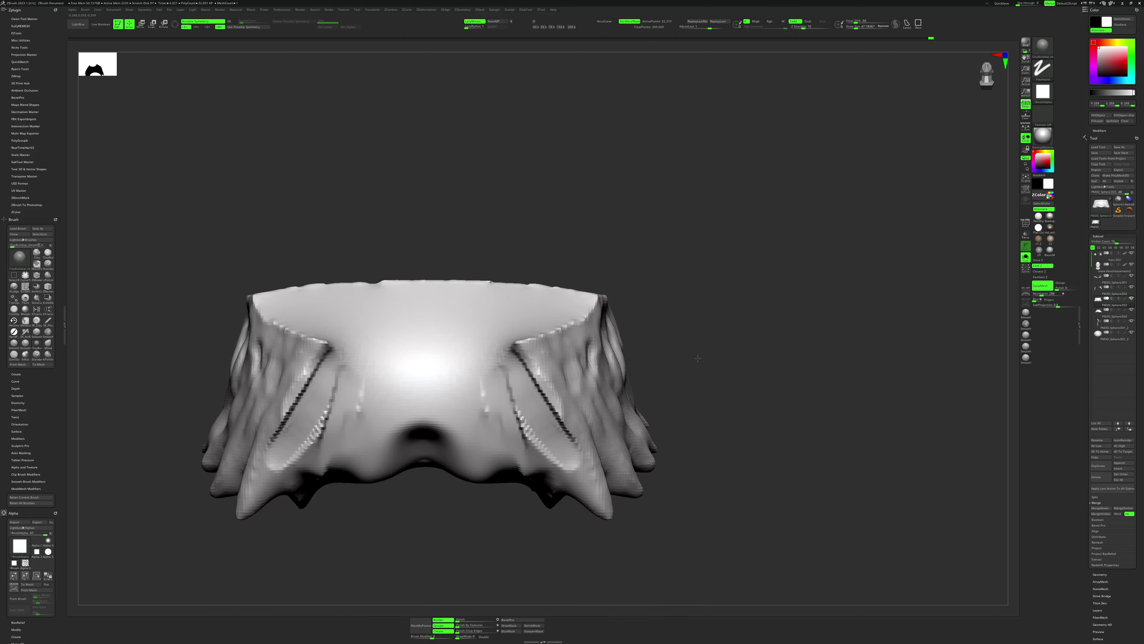
key("f")
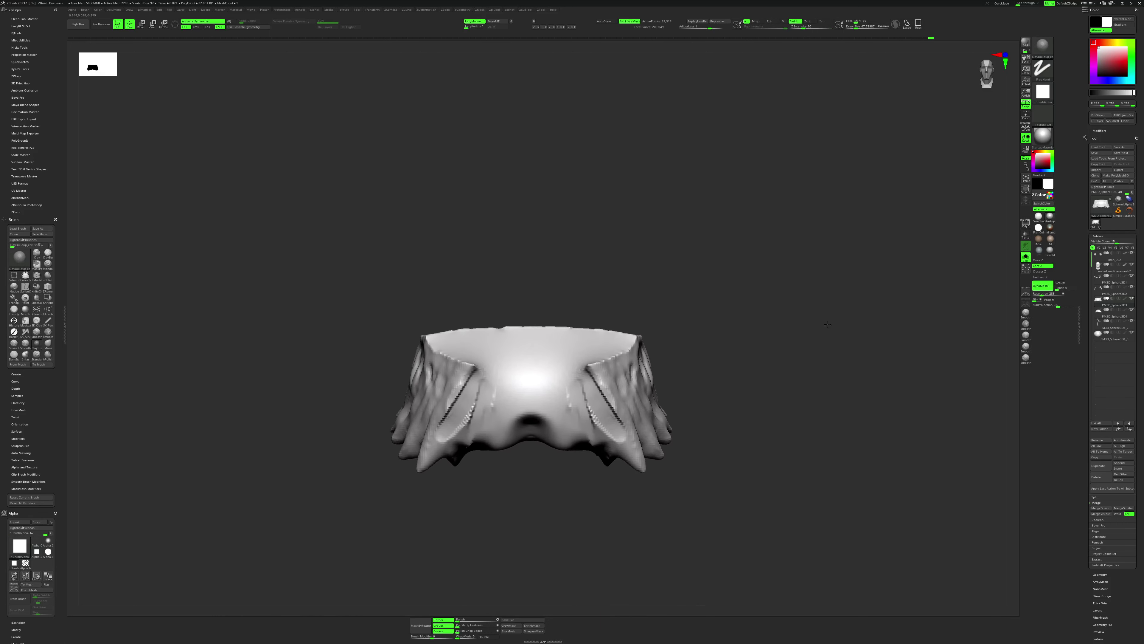
left_click_drag(503, 256, 581, 446, "ctrl+alt+shift")
mouse_move(654, 76)
left_mouse_down()
mouse_move(758, 387)
mouse_move(685, 370)
left_mouse_up()
Merge the two side-beard pieces, hide their centre section and delete the hidden geometry.
left_click(770, 398)
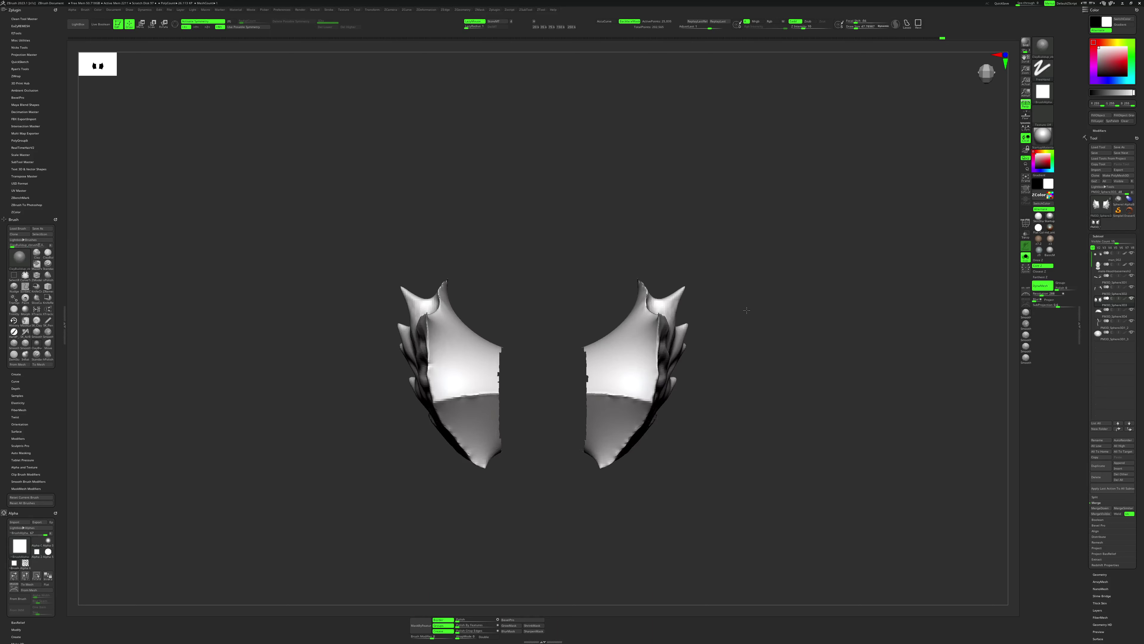
left_click_drag(595, 450, 595, 451, "ctrl+shift")
left_click_drag(549, 217, 765, 369)
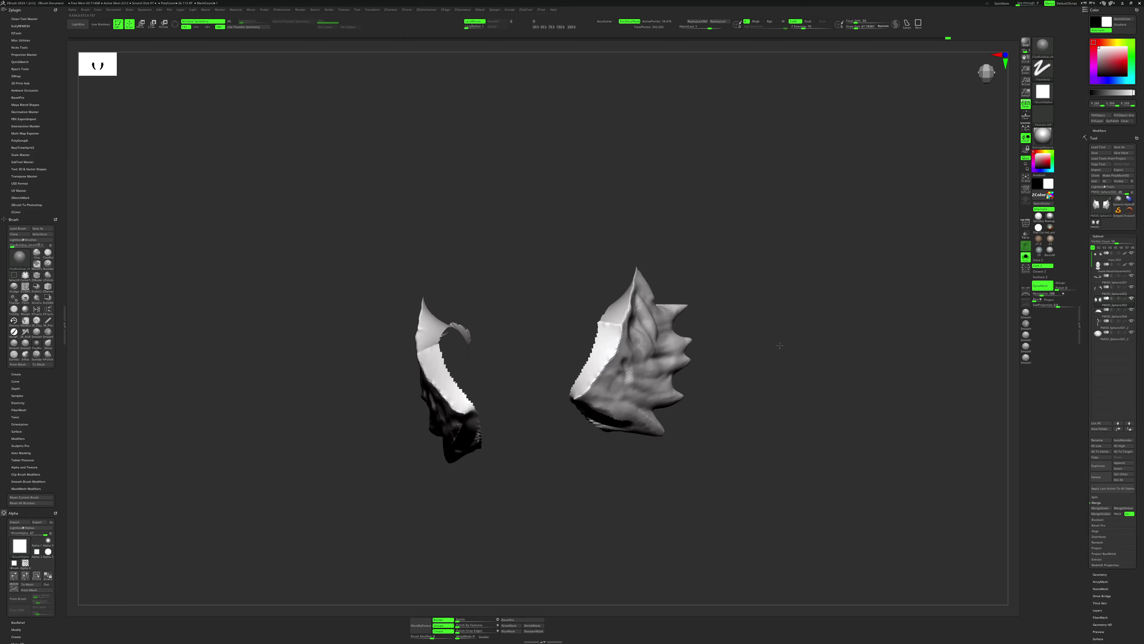
left_click(794, 357)
left_click_drag(708, 528, 705, 473)
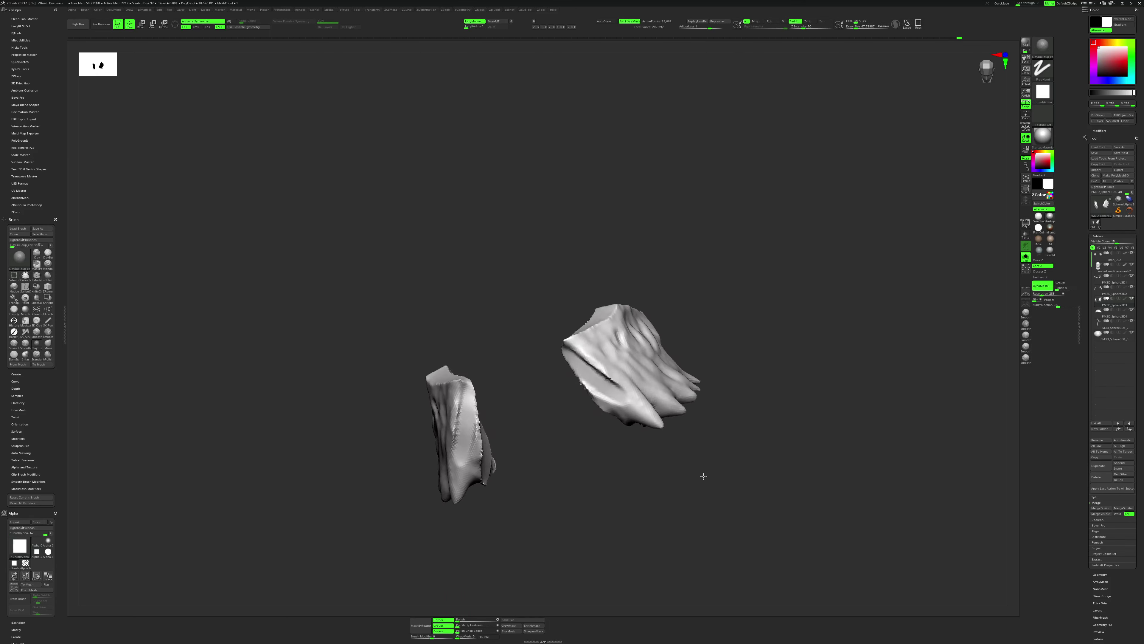
Show the whole head again, set brush size to about 41.6, and select the head mesh.
left_click(736, 421, "ctrl+shift")
mouse_move(778, 387)
left_mouse_down()
mouse_move(623, 411)
mouse_move(730, 356)
left_mouse_up()
left_click(672, 401, "ctrl+shift")
key("space")
left_click(649, 396, "ctrl+shift")
left_click(742, 351, "ctrl+shift")
left_click(593, 384, "alt")
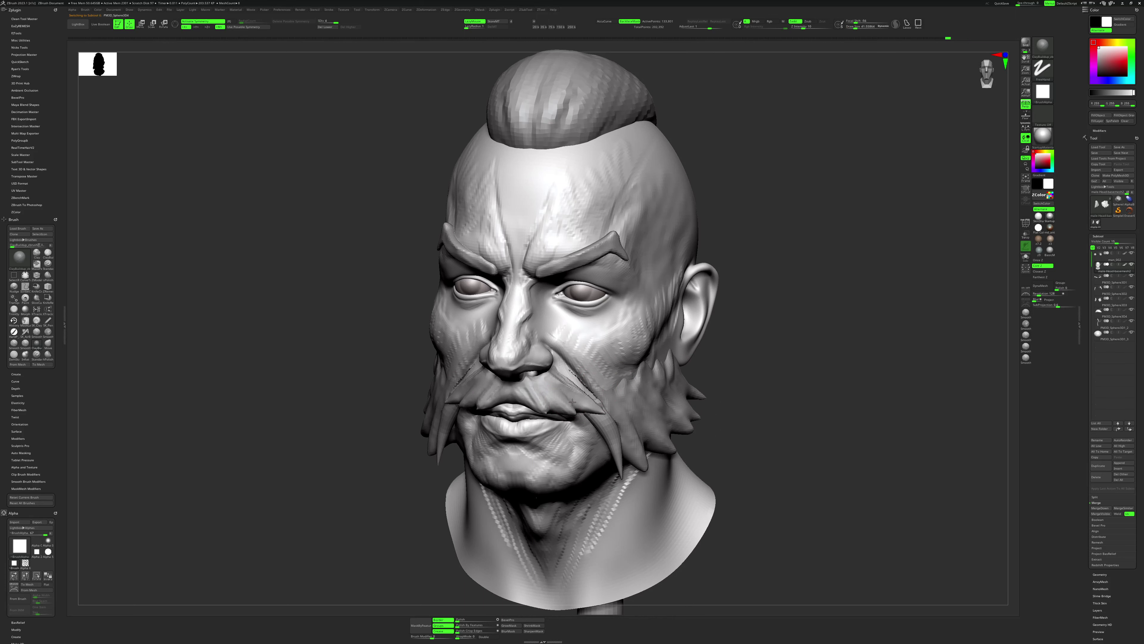
Solo the side-beard piece and smooth its upper ridge with the Smooth brush.
left_click(1026, 256)
mouse_move(630, 396)
left_mouse_down()
mouse_move(682, 369)
mouse_move(664, 361)
left_mouse_up()
mouse_move(540, 315)
left_mouse_down("shift")
mouse_move(638, 397)
mouse_move(514, 307)
left_mouse_up("shift")
left_click_drag(617, 383, 500, 307, "shift")
mouse_move(644, 419)
left_mouse_down("shift")
mouse_move(491, 311)
mouse_move(539, 328)
left_mouse_up("shift")
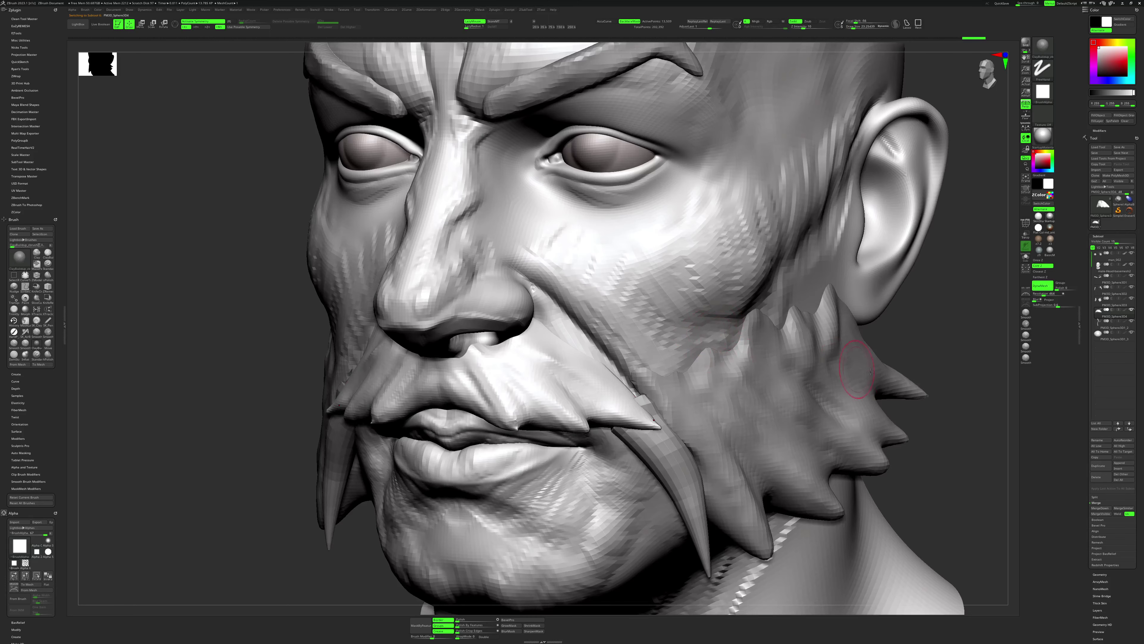
Frame the head, raise it to its detailed subdivision level, and solo the tusk pieces.
right_click_drag(870, 371, 834, 374)
key("f")
mouse_move(833, 374)
left_mouse_down()
mouse_move(787, 386)
mouse_move(874, 265)
left_mouse_up()
key("d")
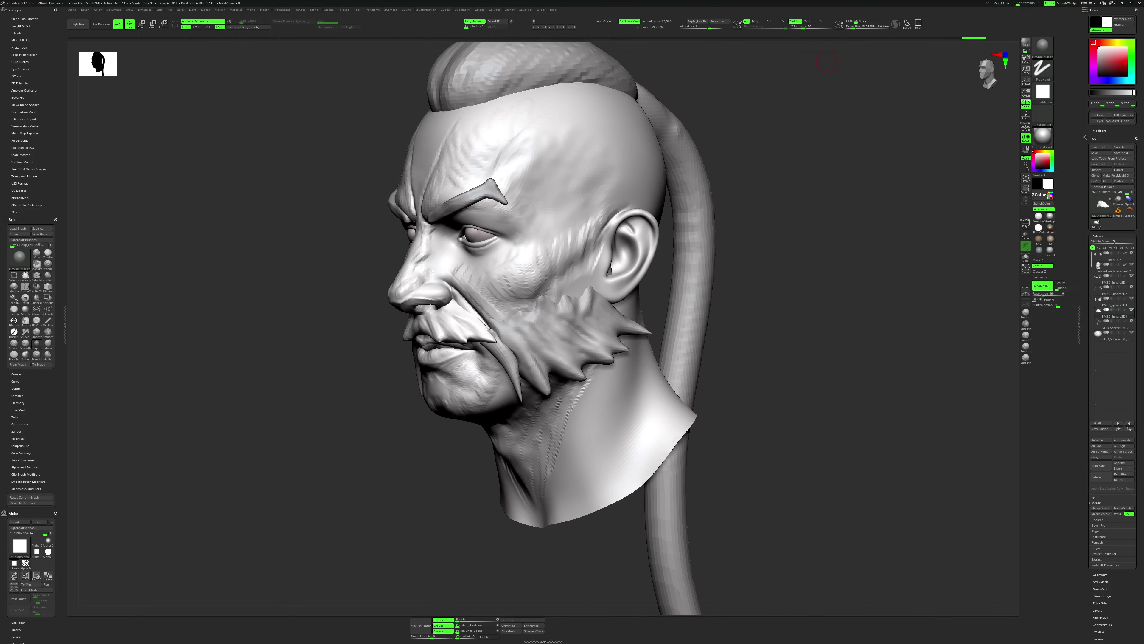
left_click_drag(827, 62, 790, 393)
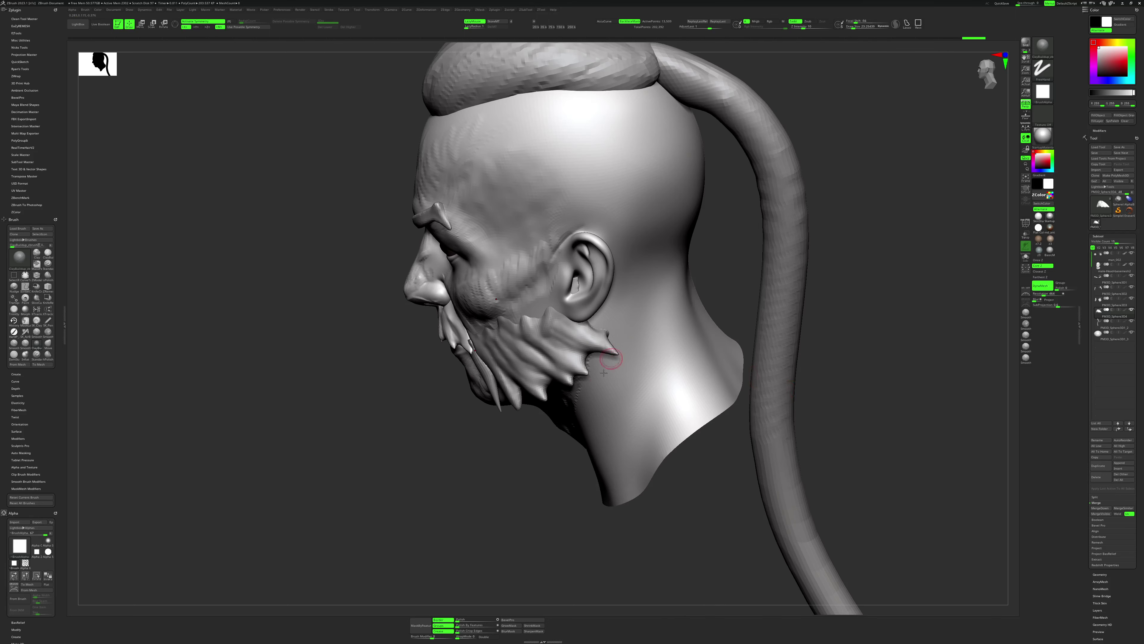
right_click_drag(604, 373, 784, 332)
left_click(690, 350, "alt")
Remesh the tusks with DynaMesh and shrink the brush to about 25.5.
key("f")
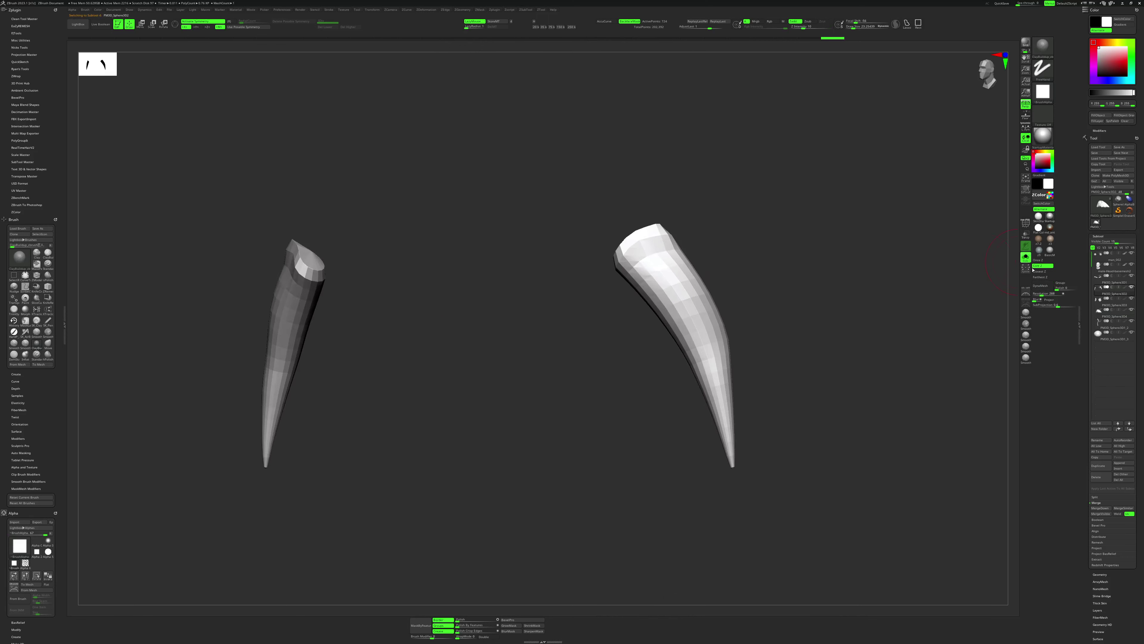
left_click(1042, 285)
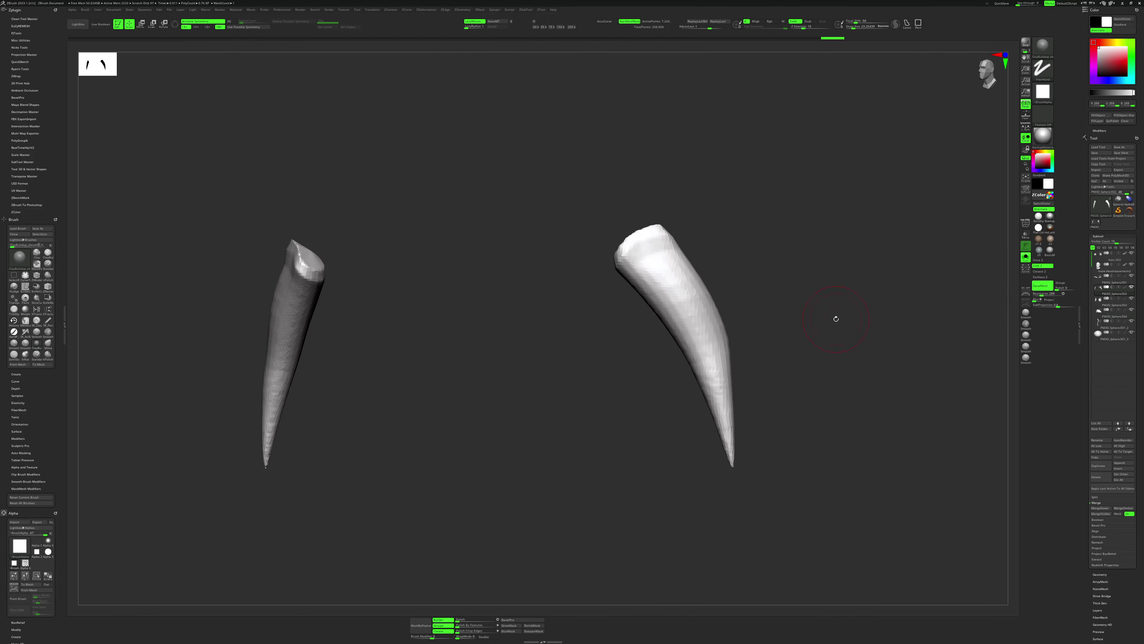
key("space")
left_click_drag(637, 317, 633, 316)
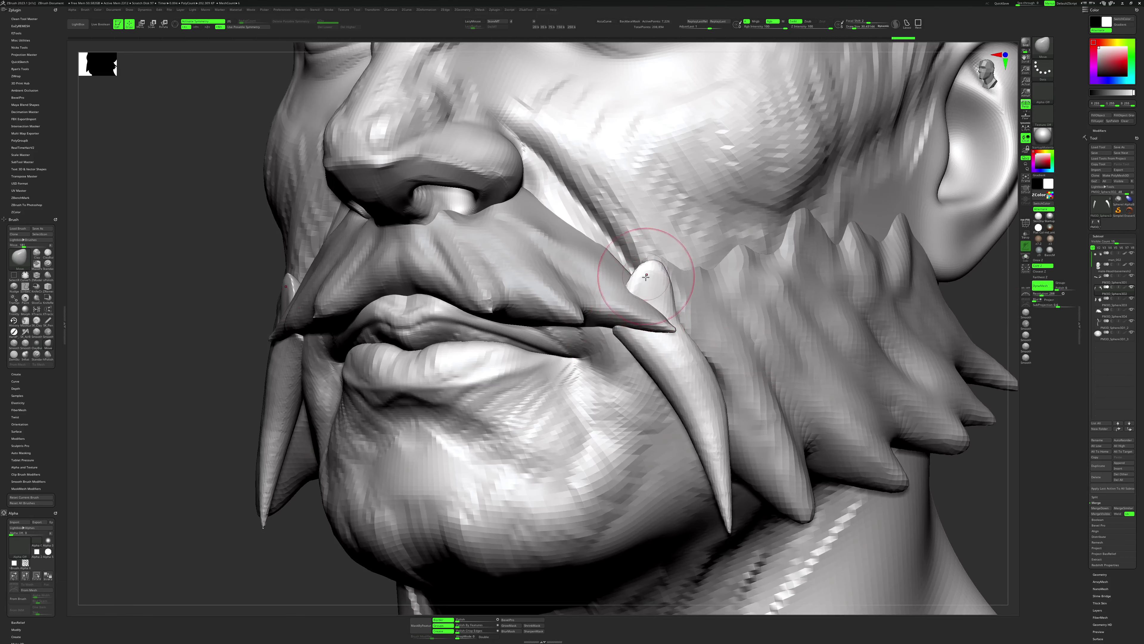
key("space")
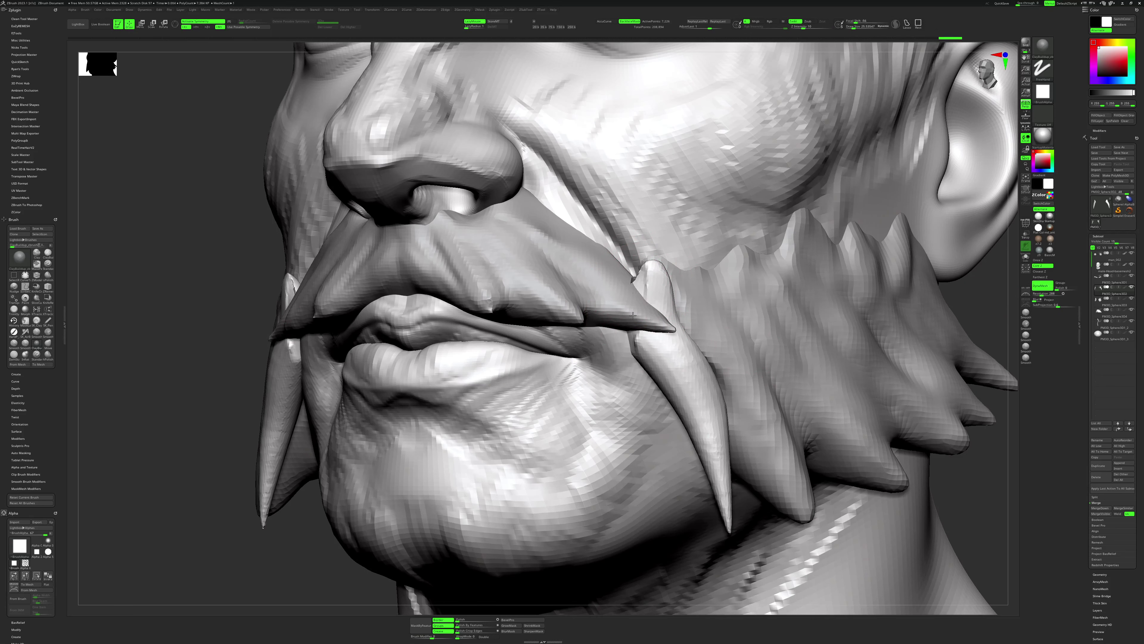
Smooth both tusks while soloed, then bring the full head back into view.
left_click_drag(648, 293, 667, 428, "shift")
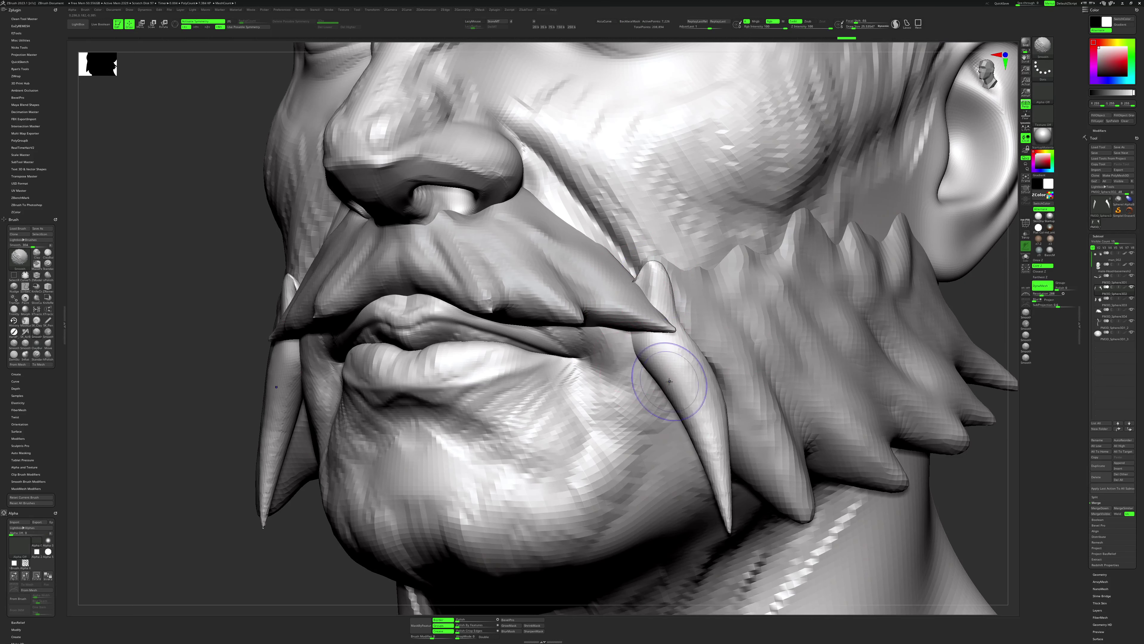
key("shift+f")
left_click_drag(662, 546, 646, 435)
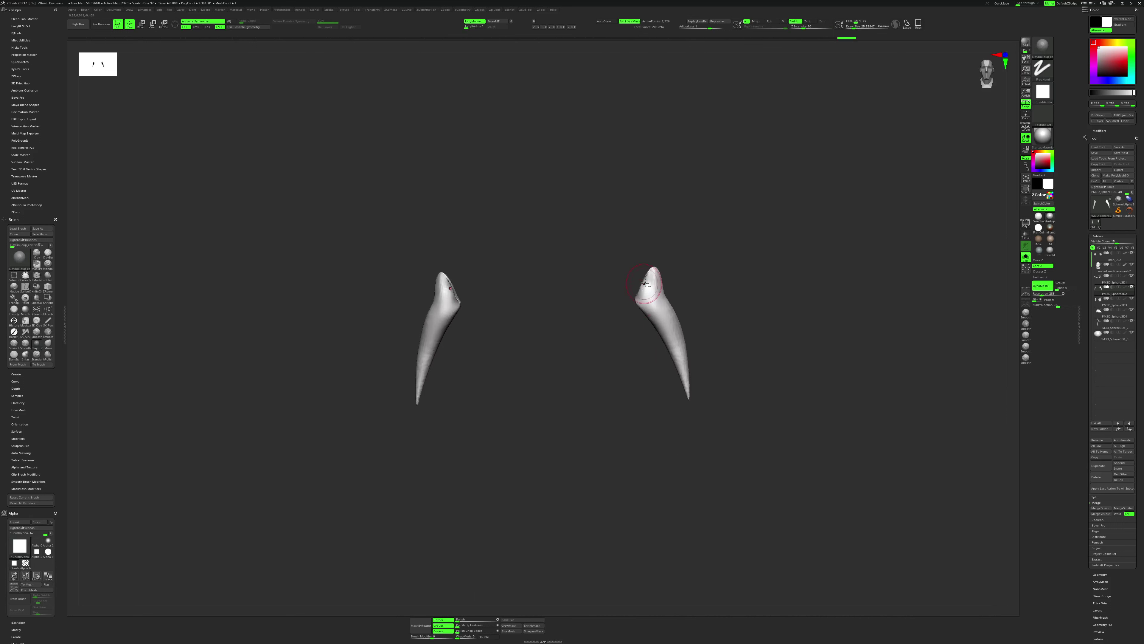
left_click_drag(658, 271, 710, 243)
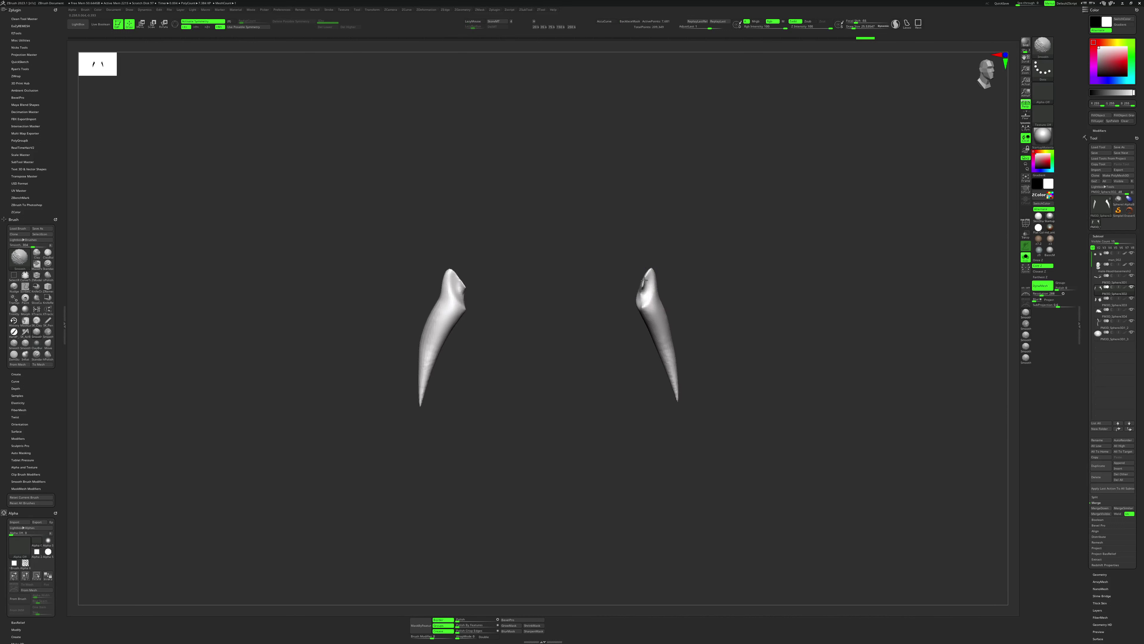
mouse_move(645, 280)
left_mouse_down()
mouse_move(676, 271)
mouse_move(641, 290)
mouse_move(642, 313)
left_mouse_up()
key("space")
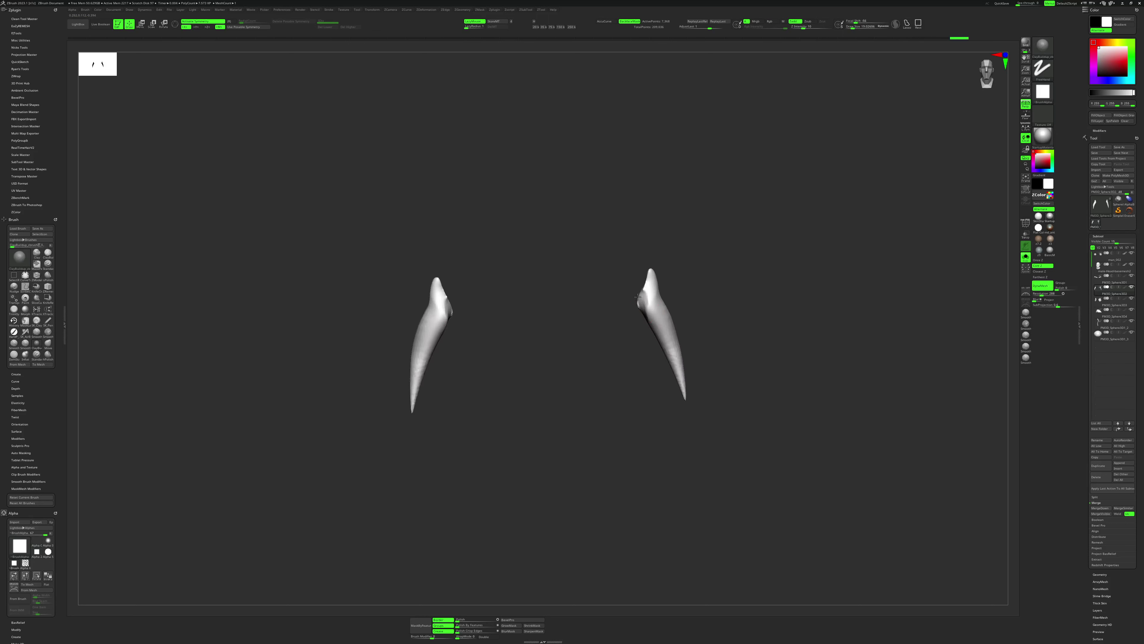
left_click_drag(720, 299, 655, 296)
Build up clay along both soloed tusks and smooth the ridges away.
key("b")
key("s")
key("t")
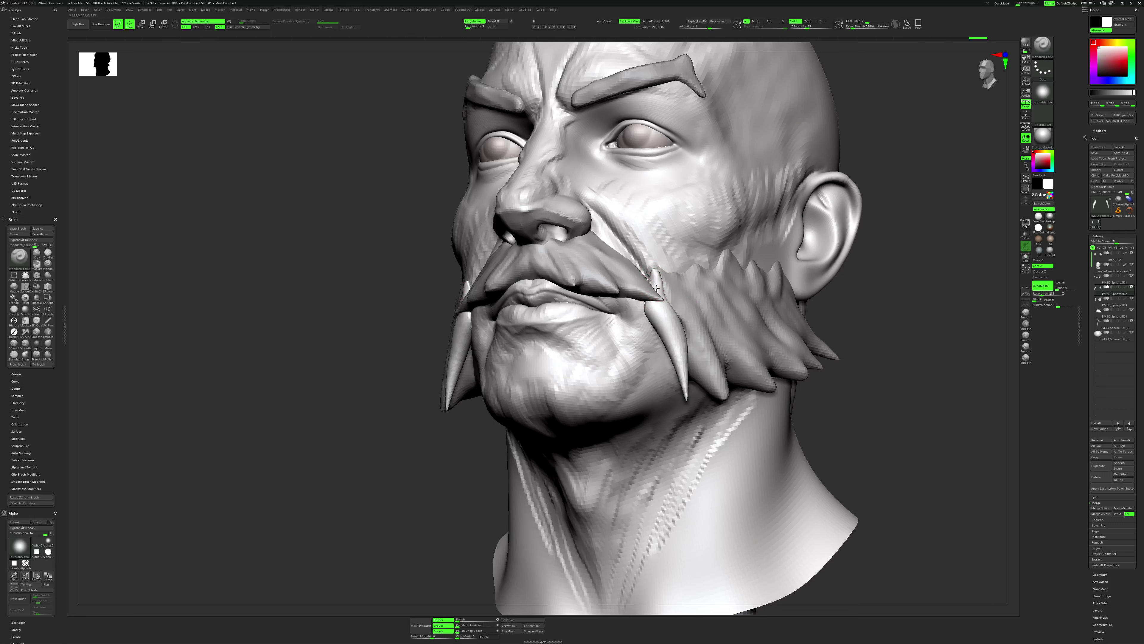
key("ctrl+shift+s")
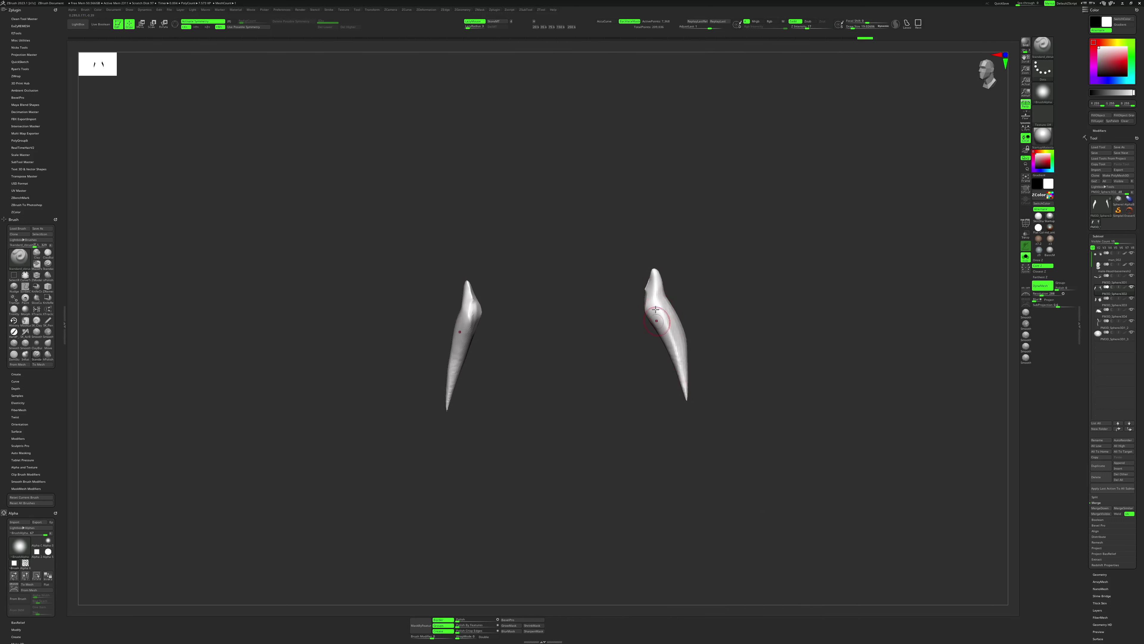
key("b")
key("c")
key("b")
left_click_drag(652, 288, 686, 392)
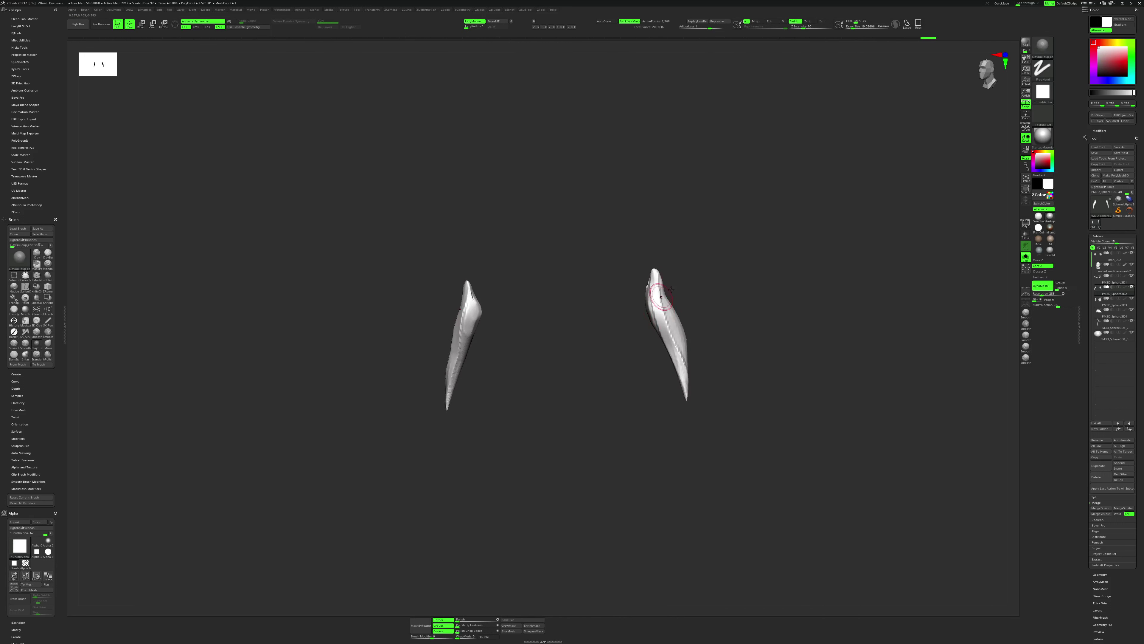
left_click_drag(671, 289, 644, 275, "shift")
key("ctrl+shift+s")
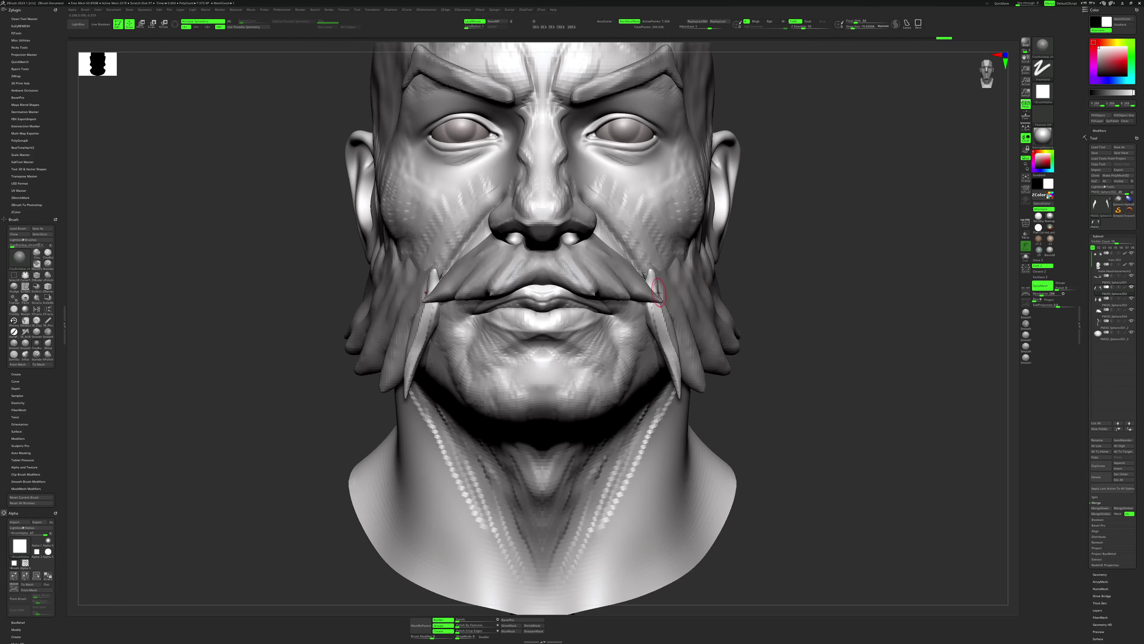
Select the mustache subtool with the Move brush and set brush size to about 25.5.
key("b")
key("m")
key("v")
right_click_drag(645, 267, 664, 276)
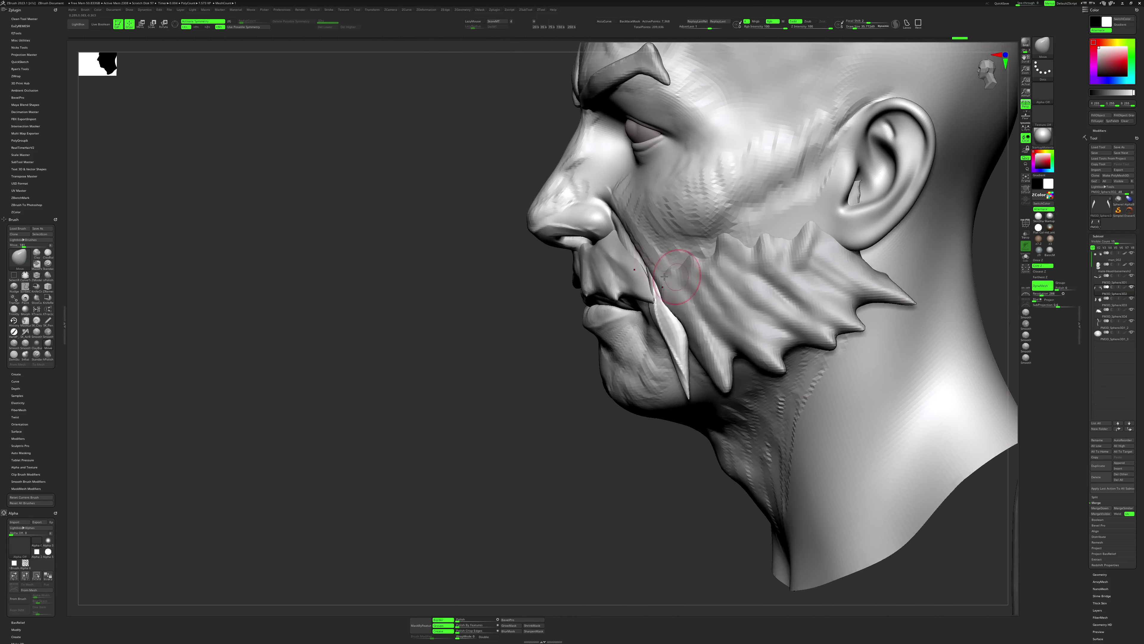
mouse_move(631, 361)
right_mouse_down()
mouse_move(569, 302)
mouse_move(811, 327)
right_mouse_up()
right_click(569, 302)
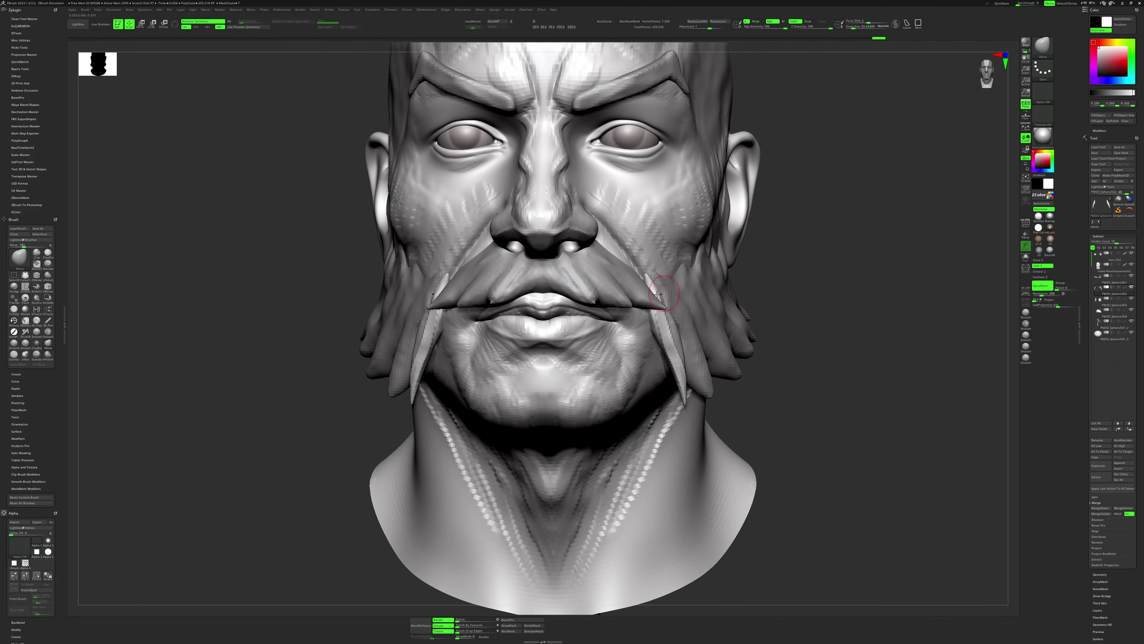
left_click(607, 258, "alt")
key("bracketright")
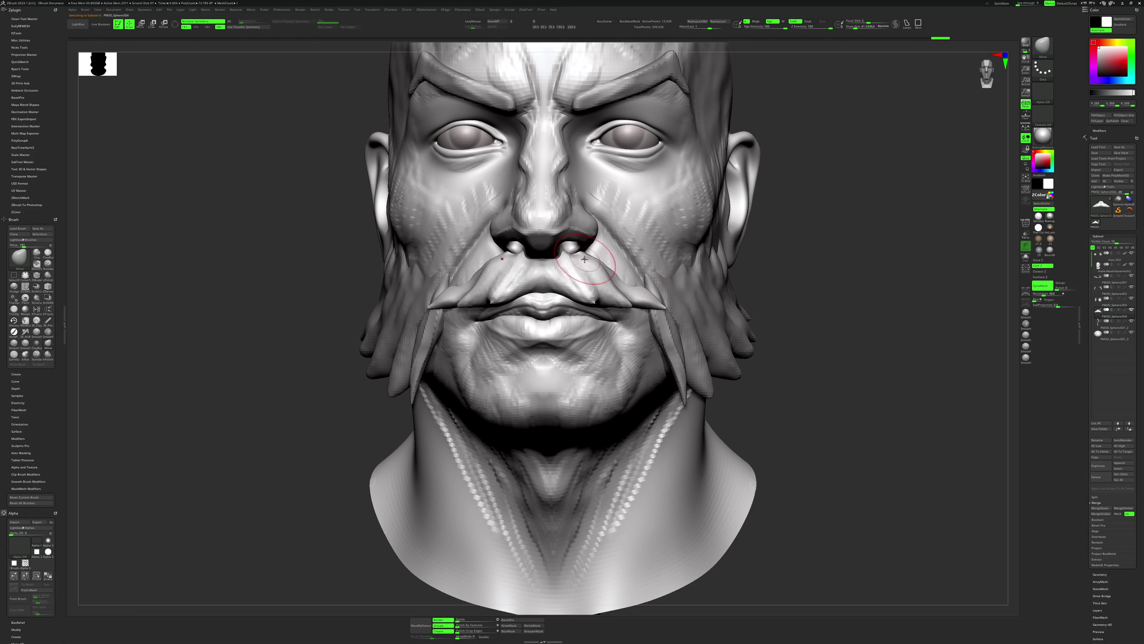
key("bracketleft")
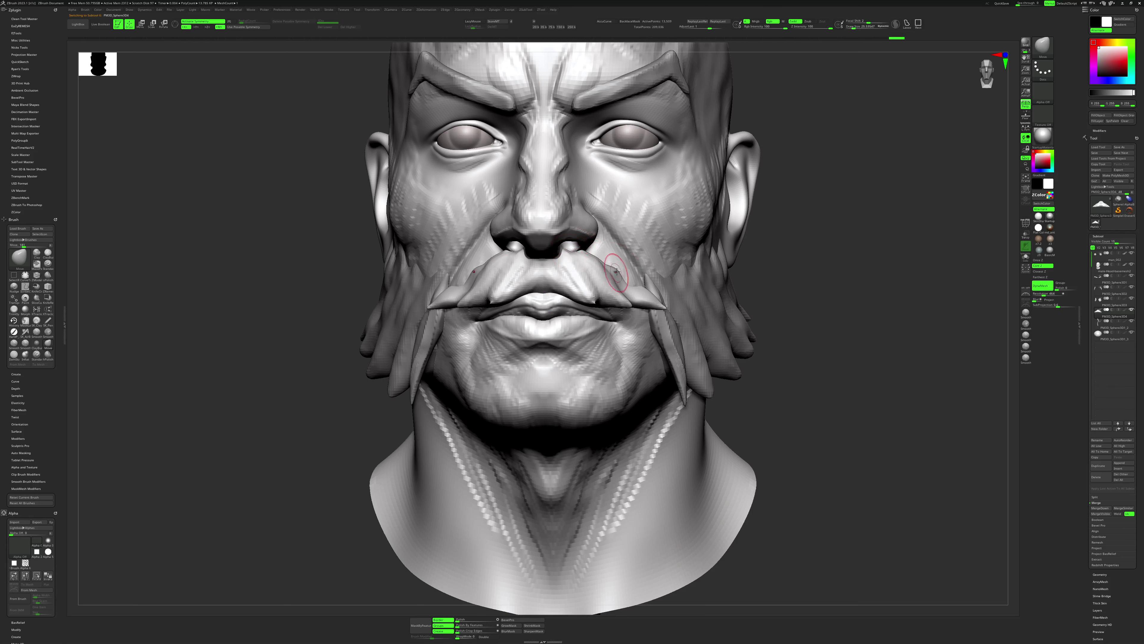
Add streaky ClayBuildup strokes to the soloed mustache and smooth them out.
key("b")
key("c")
key("b")
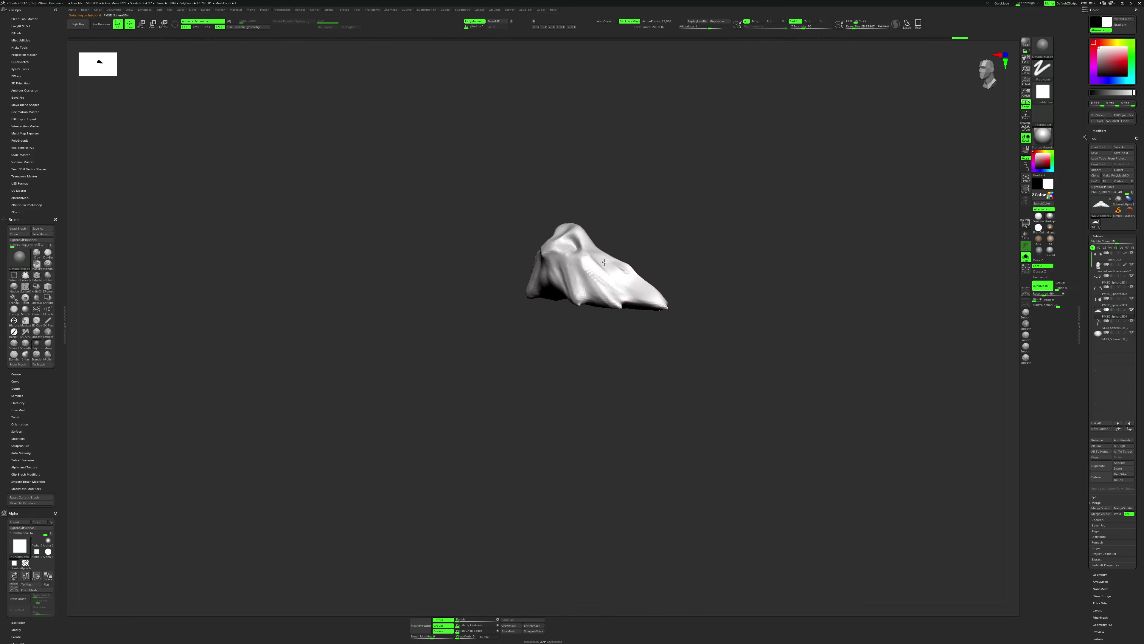
mouse_move(604, 261)
right_mouse_down()
mouse_move(591, 262)
mouse_move(614, 274)
mouse_move(637, 252)
right_mouse_up()
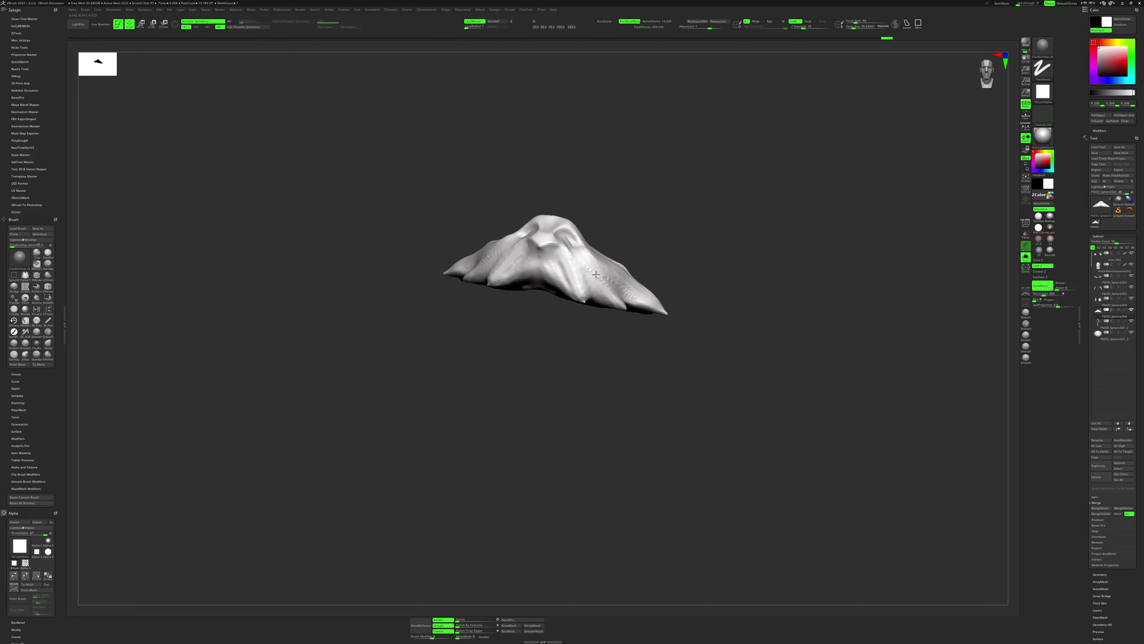
right_click_drag(567, 254, 664, 233)
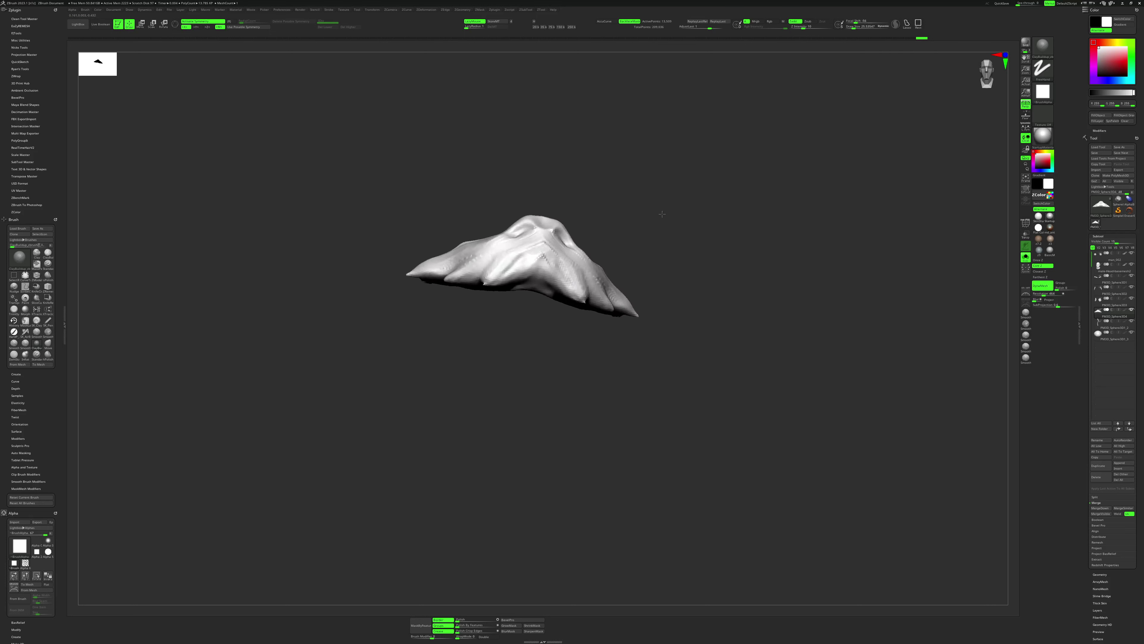
key("space")
left_click_drag(536, 289, 544, 267)
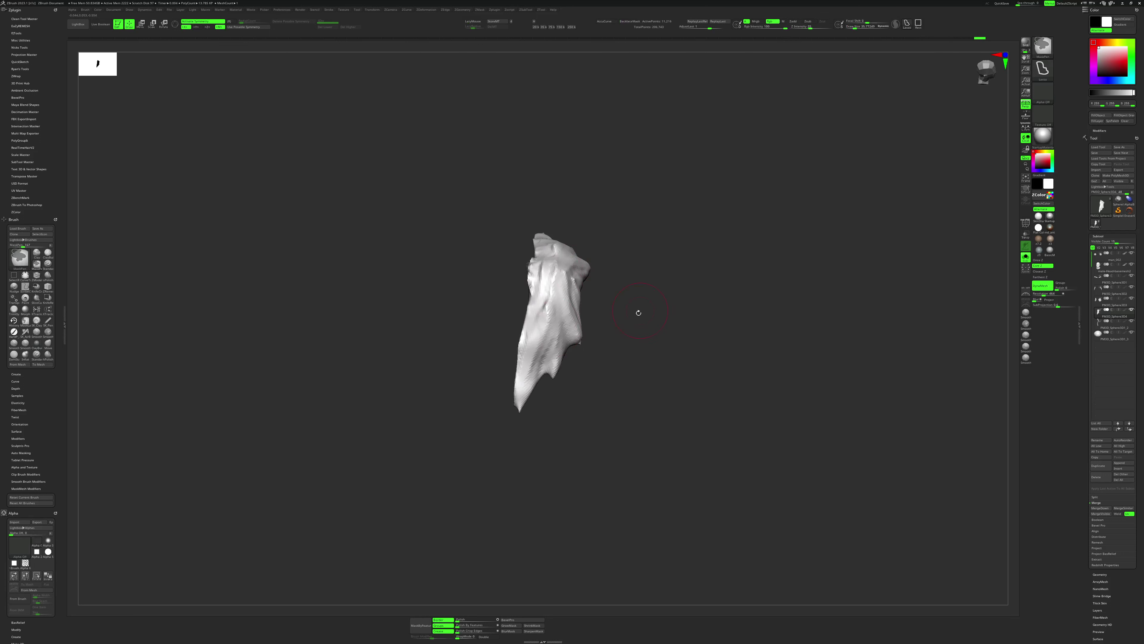
left_click_drag(536, 316, 533, 264, "shift")
Smooth the mustache from a tilted view, then show the full head with brush size 17.
right_click_drag(530, 285, 652, 237)
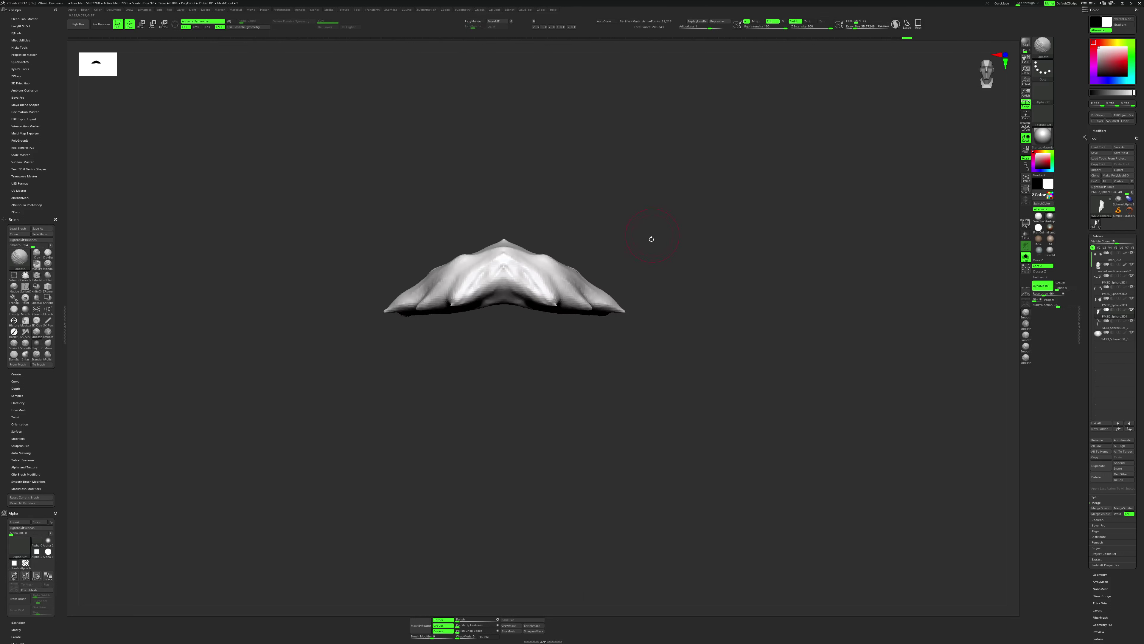
right_click_drag(530, 237, 517, 243)
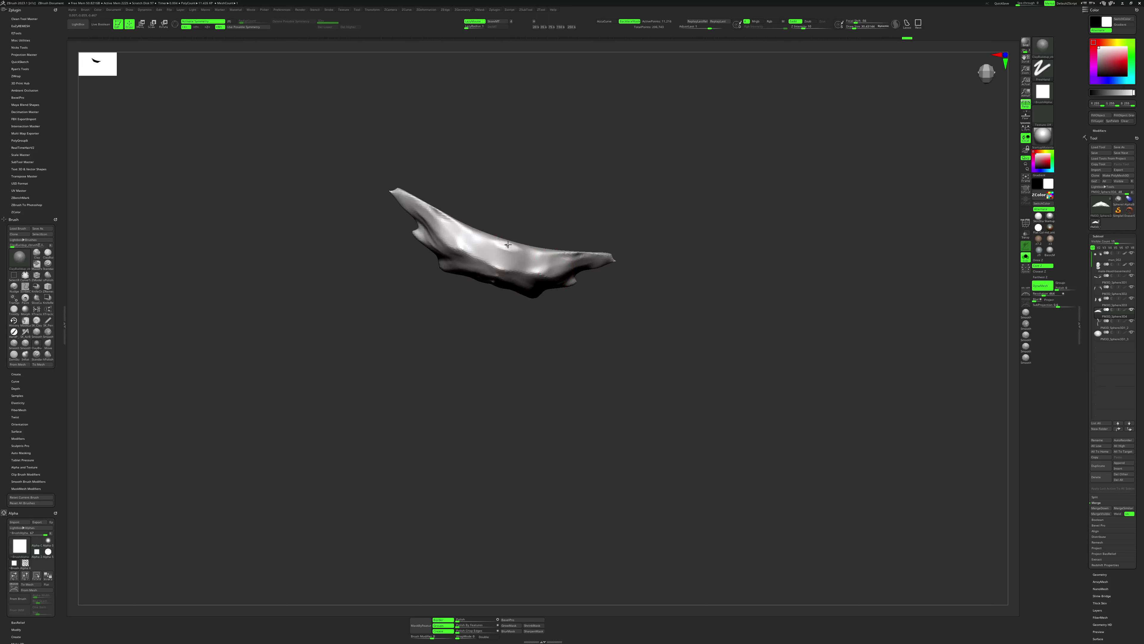
left_click_drag(507, 245, 511, 244, "shift")
right_click_drag(507, 253, 540, 256, "shift")
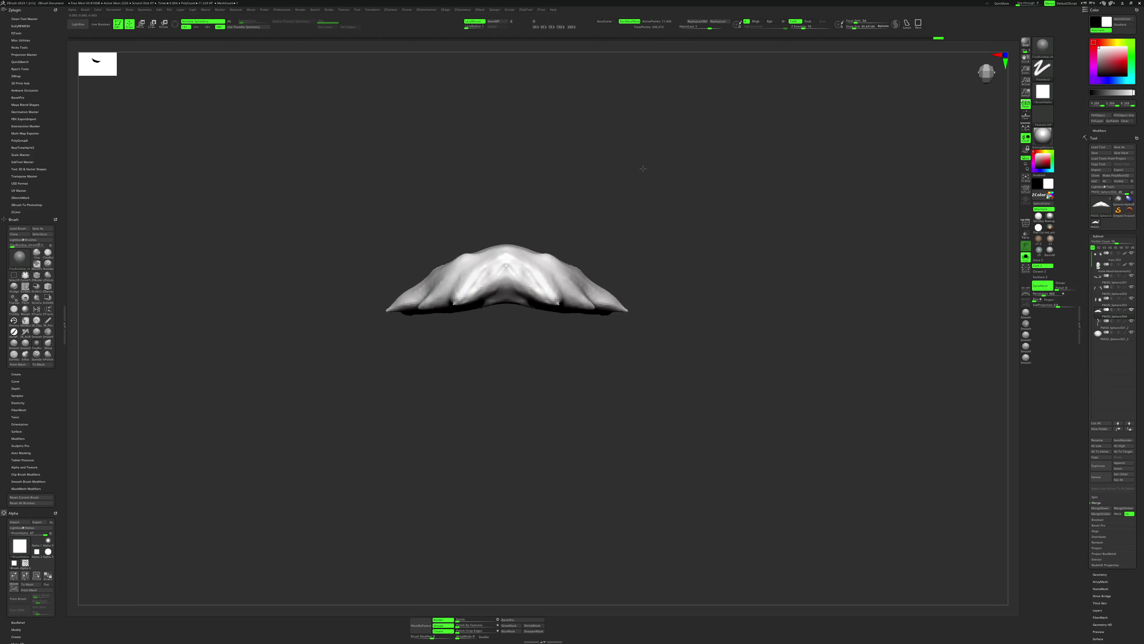
key("ctrl+shift+f")
key("space")
left_click_drag(550, 256, 531, 283)
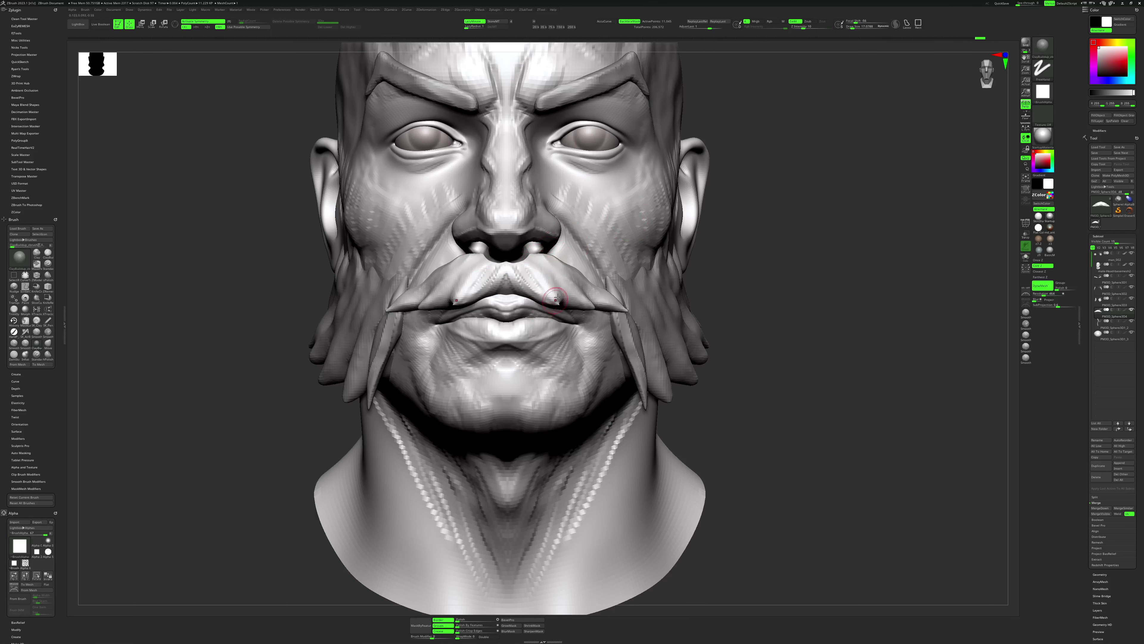
Lower the moustache slightly using the Move transform gizmo.
left_click_drag(748, 286, 791, 281, "alt")
key("w")
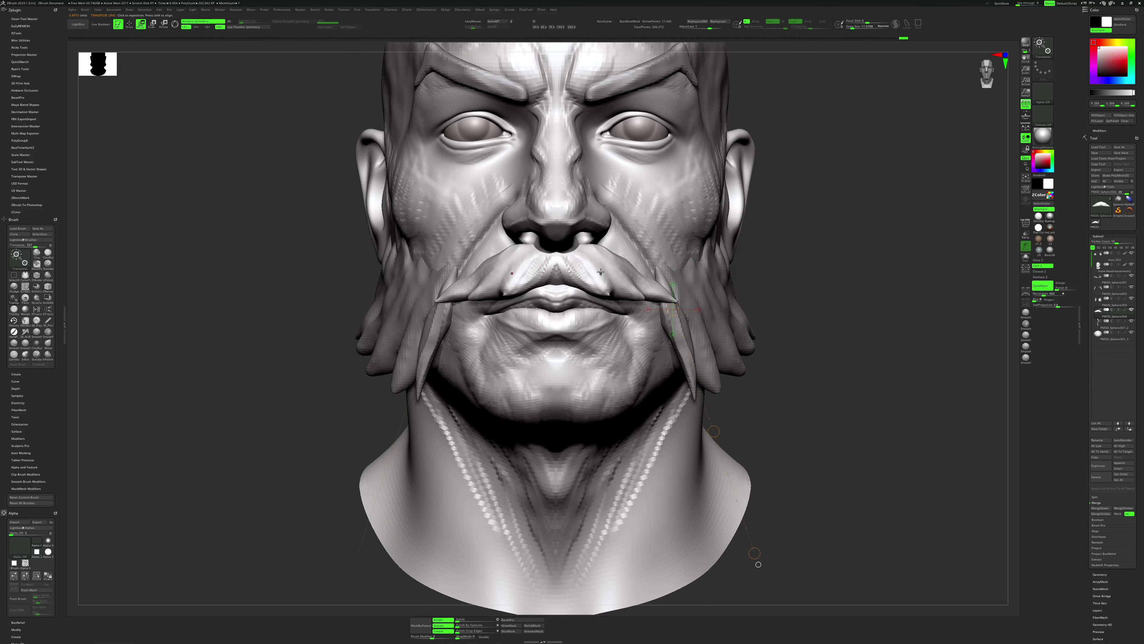
key("y")
left_click(622, 265)
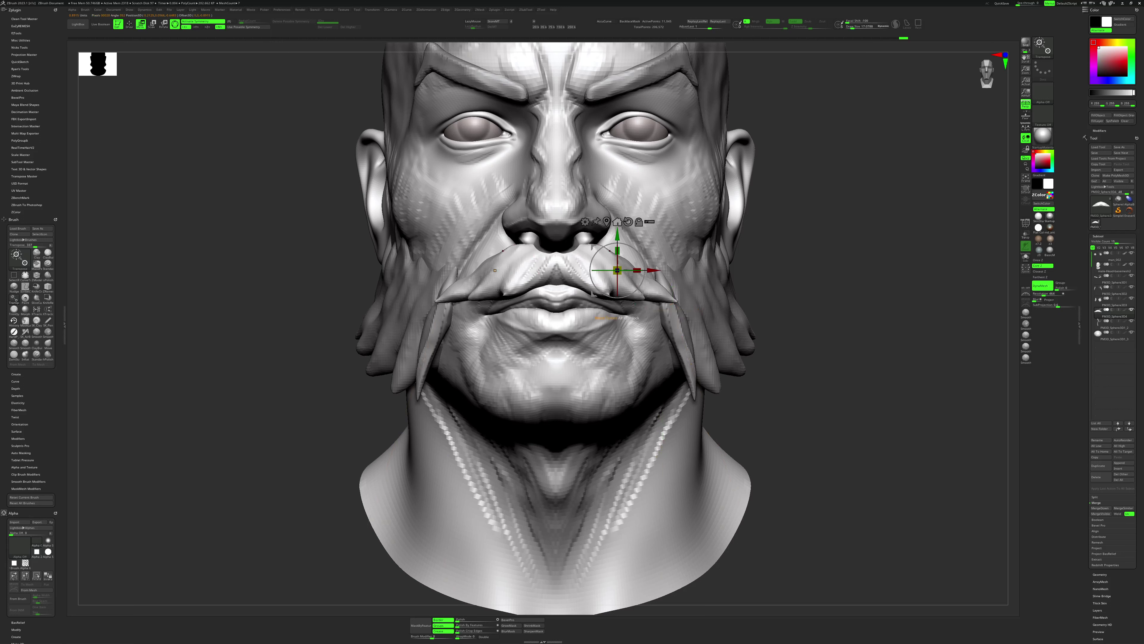
left_click_drag(618, 226, 617, 234)
key("q")
Add a ClayBuildup stroke to the moustache and select the male-Head-basemesh2 subtool.
right_click_drag(664, 275, 614, 267)
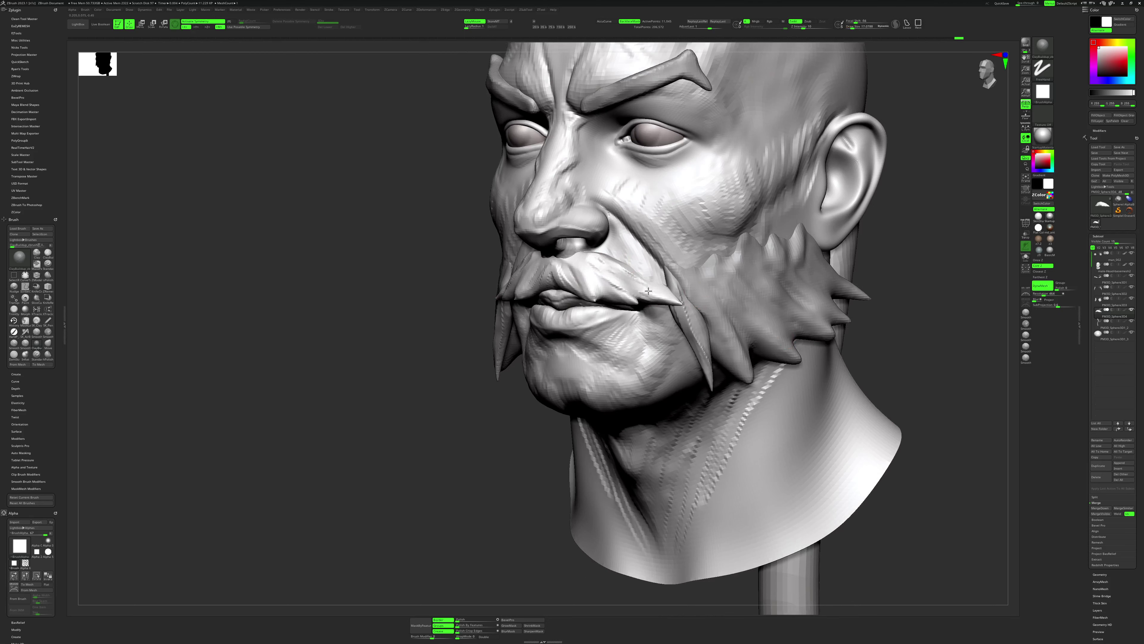
left_click_drag(665, 296, 646, 275)
key("f")
left_click_drag(899, 340, 831, 399)
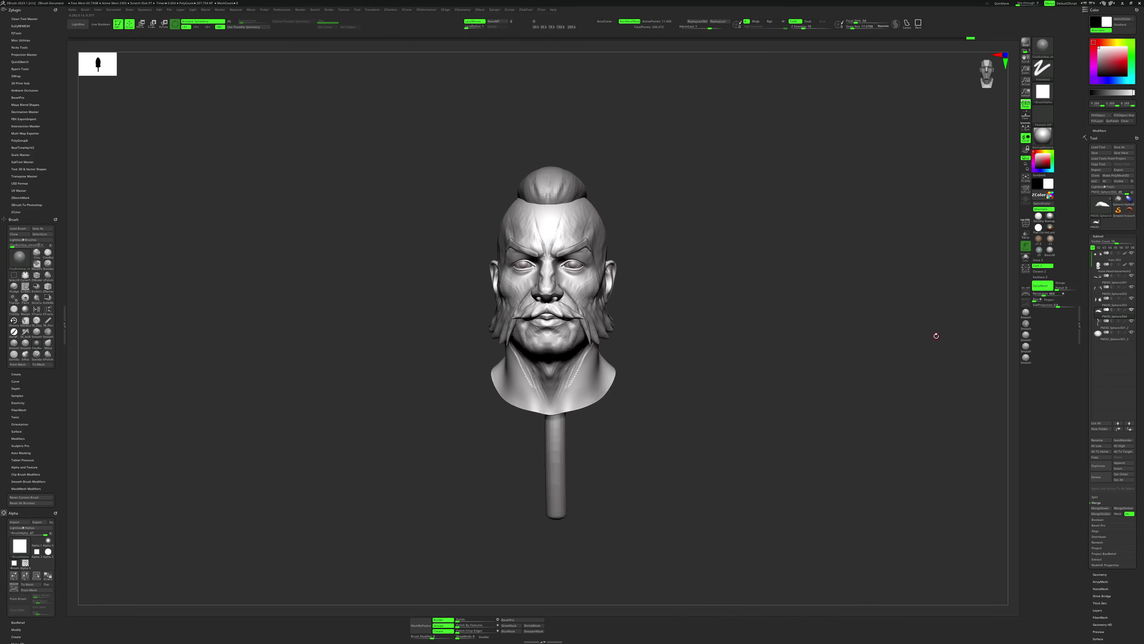
mouse_move(937, 335)
left_mouse_down("alt")
mouse_move(788, 340)
mouse_move(810, 251)
left_mouse_up("alt")
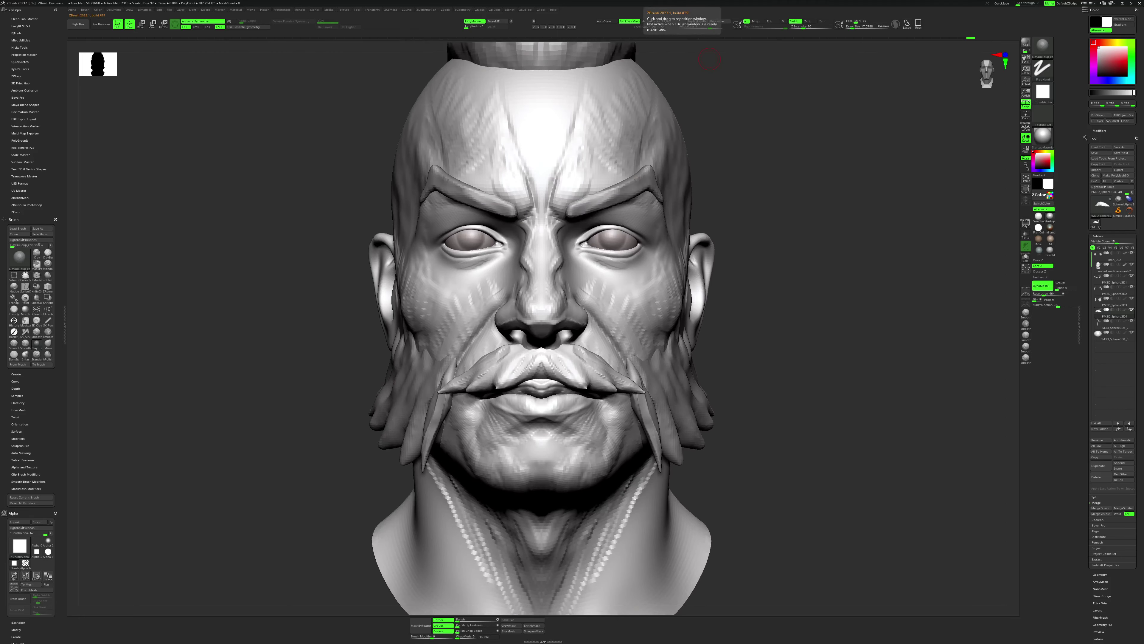
left_click(640, 297, "alt")
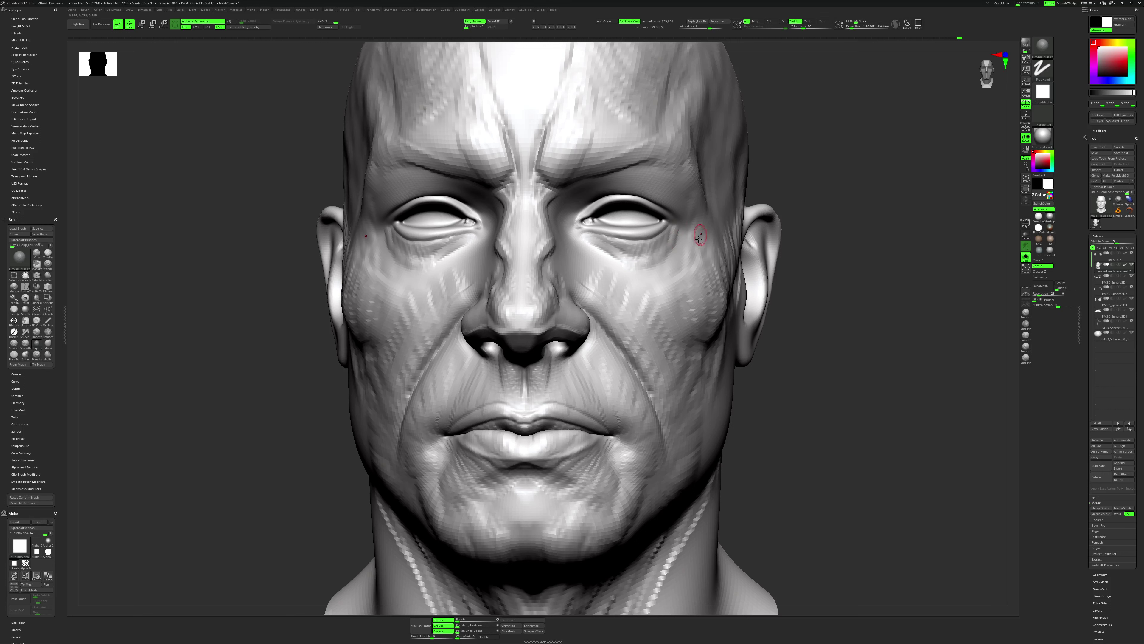
Carve mirrored DamStandard crow's-feet creases at the outer eye corners with an enlarged brush.
key("b")
key("d")
key("s")
key("b")
key("s")
key("t")
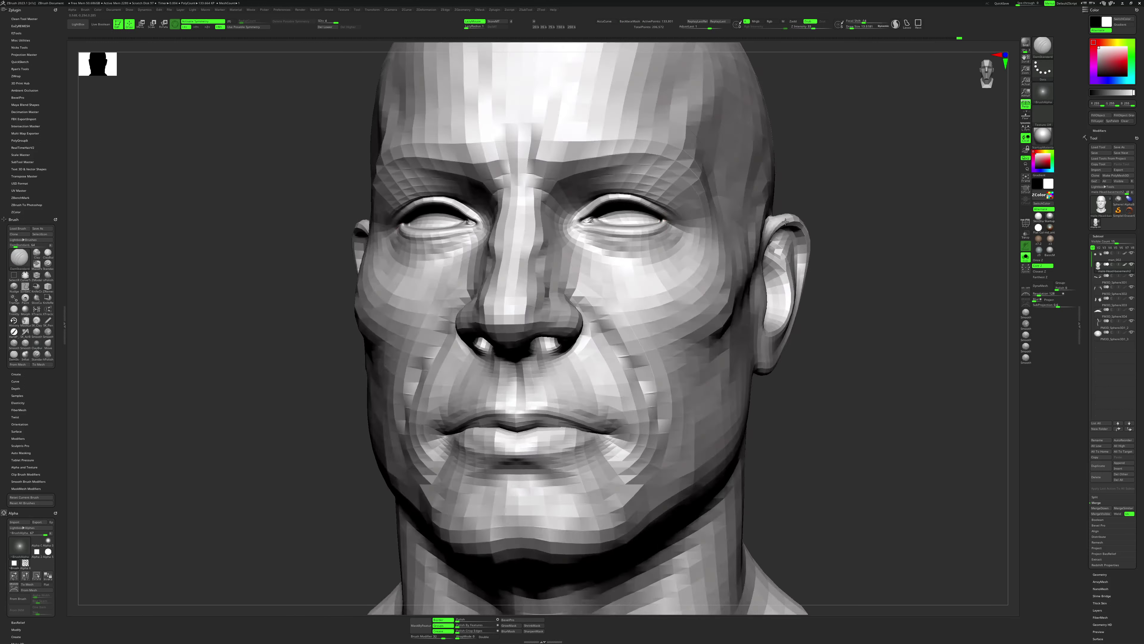
right_click_drag(669, 224, 832, 176)
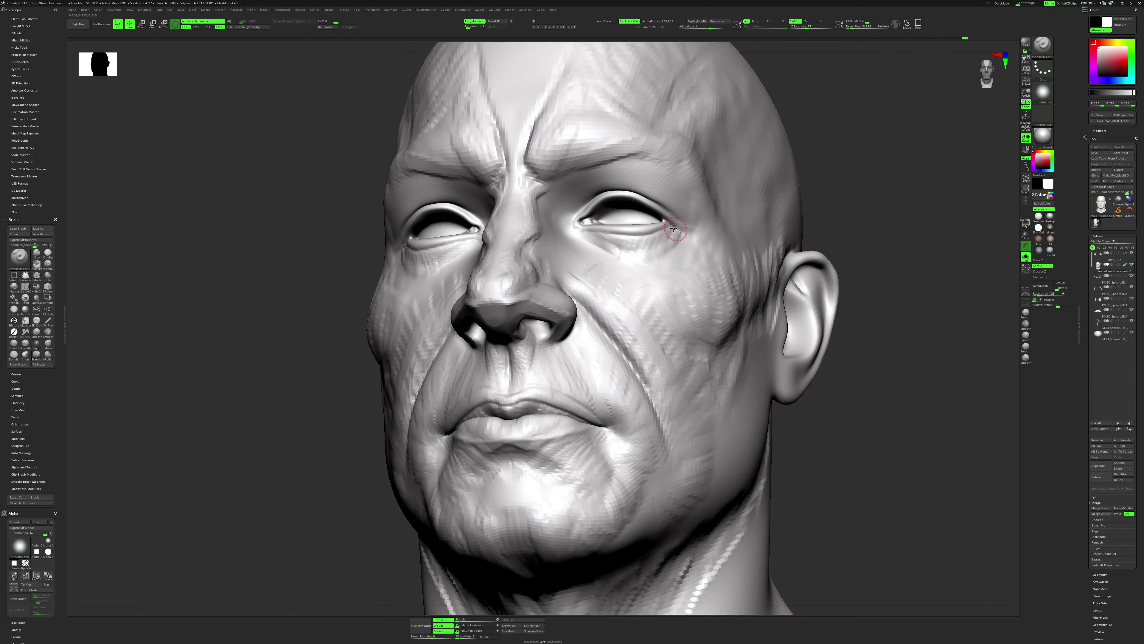
key("b")
key("d")
key("s")
key("bracketright")
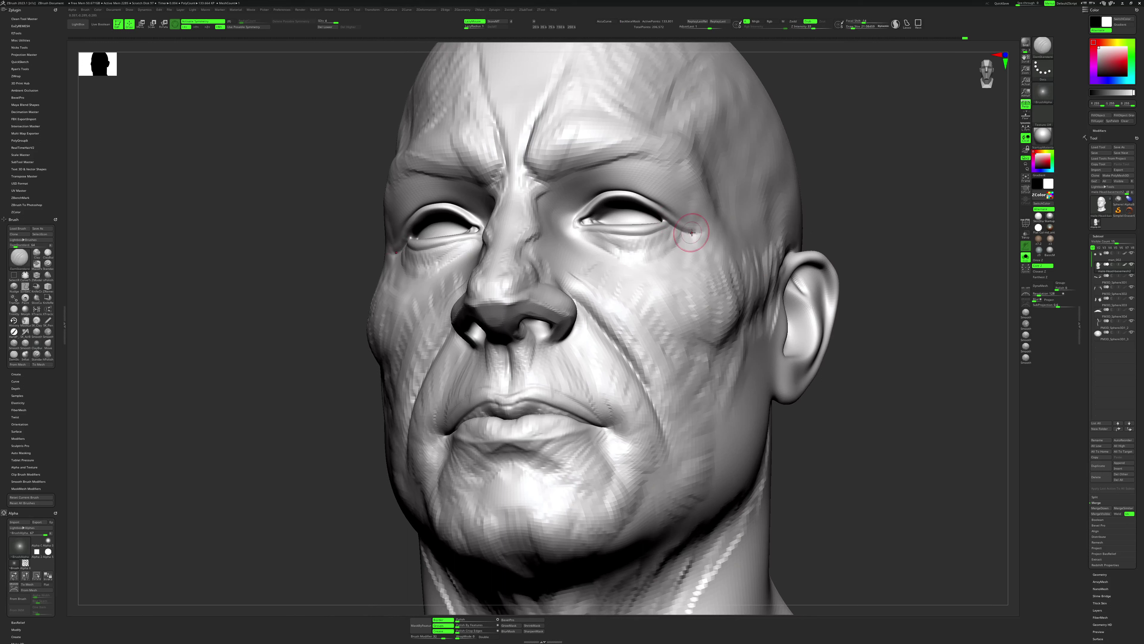
key("bracketright")
left_click_drag(730, 212, 731, 219)
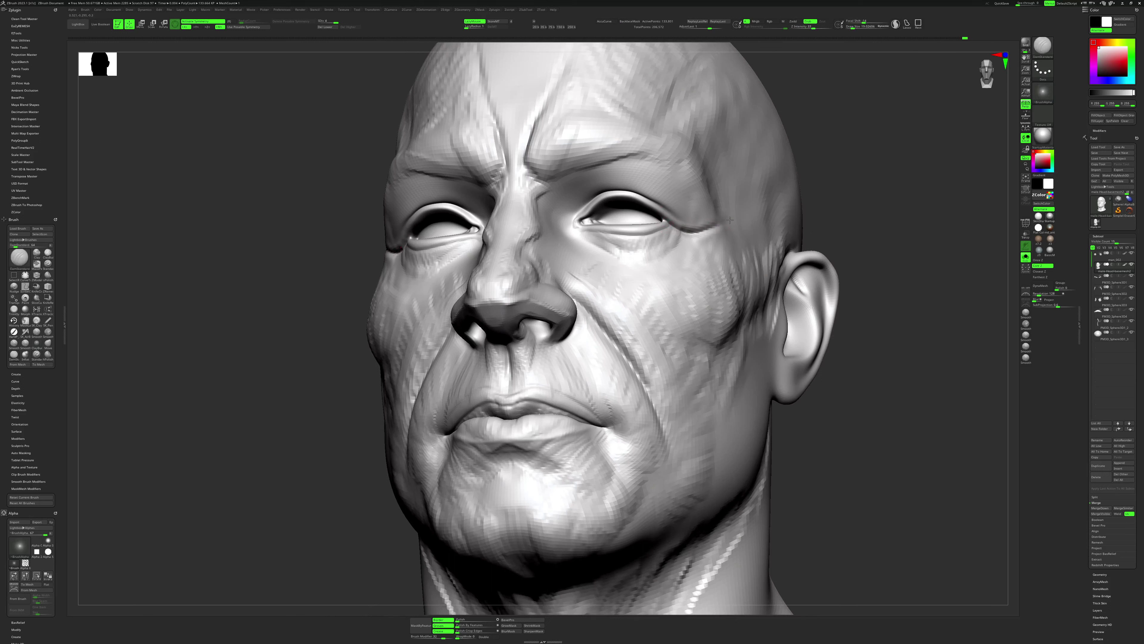
left_click_drag(871, 177, 869, 199)
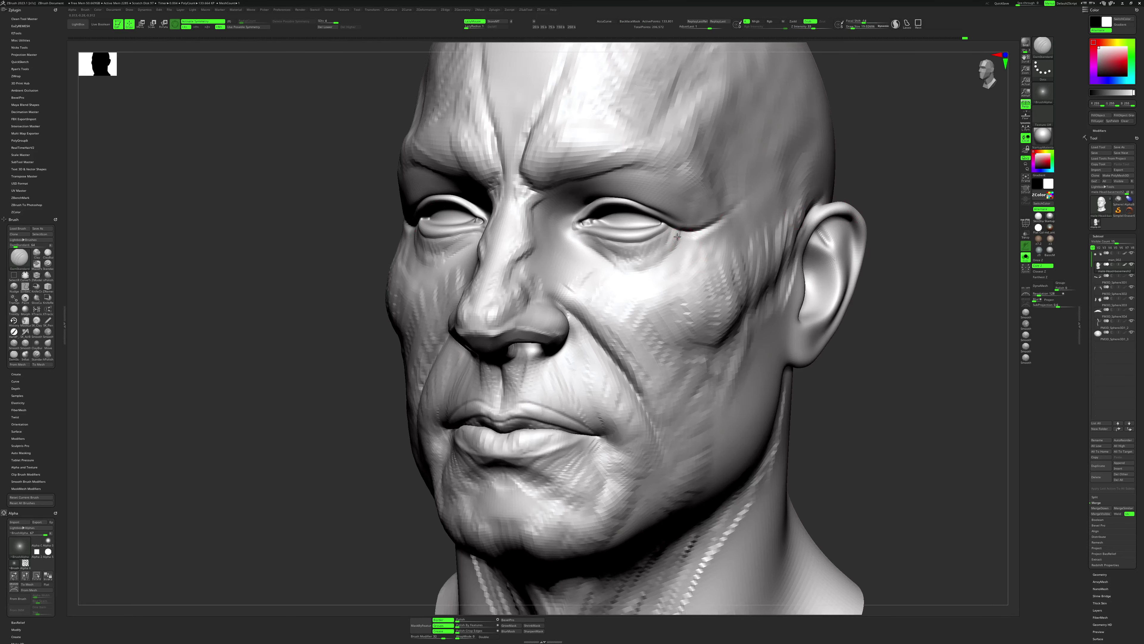
mouse_move(695, 243)
left_mouse_down()
mouse_move(746, 226)
mouse_move(656, 254)
left_mouse_up()
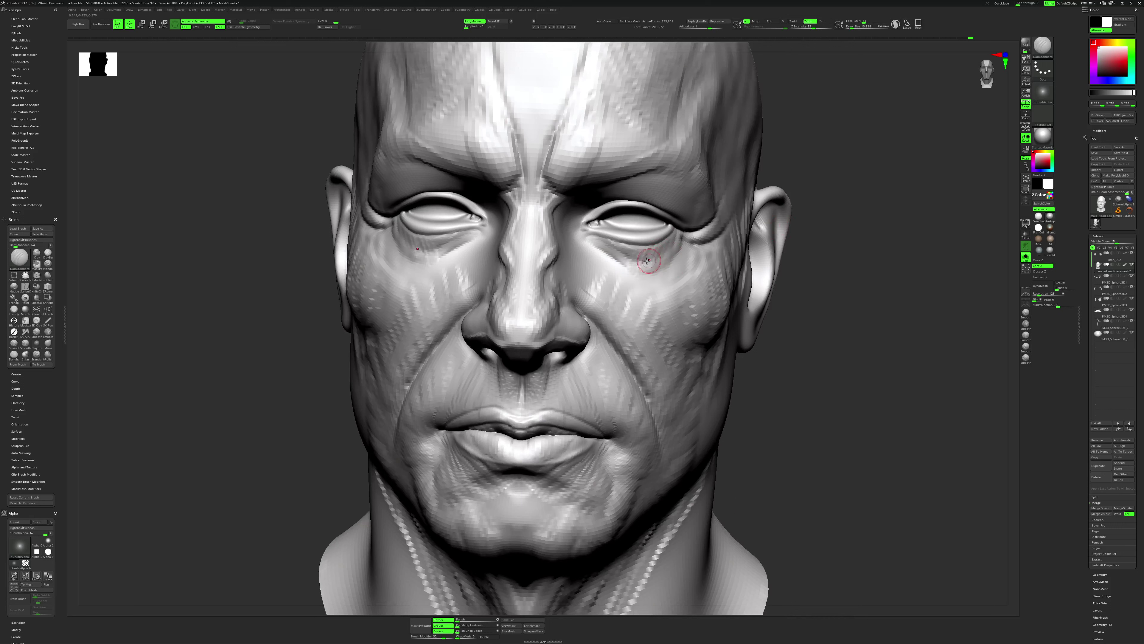
Add a ClayBuildup stroke on the cheek under the eye, then undo it.
key("b")
key("c")
key("b")
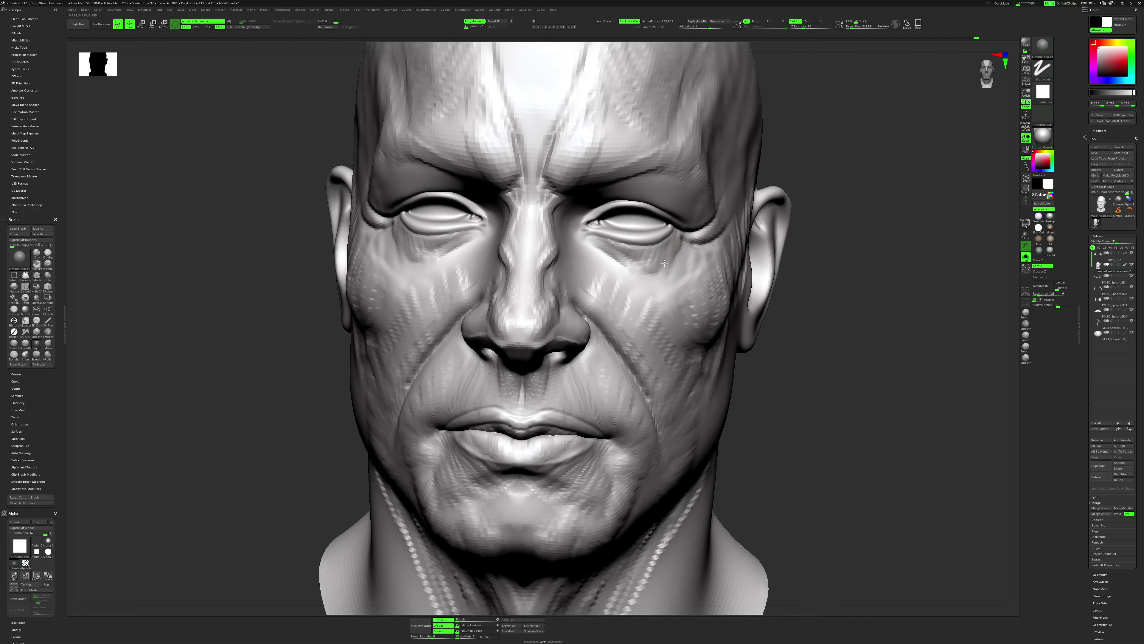
mouse_move(673, 256)
left_mouse_down()
mouse_move(651, 283)
mouse_move(660, 270)
left_mouse_up()
key("b")
key("d")
key("s")
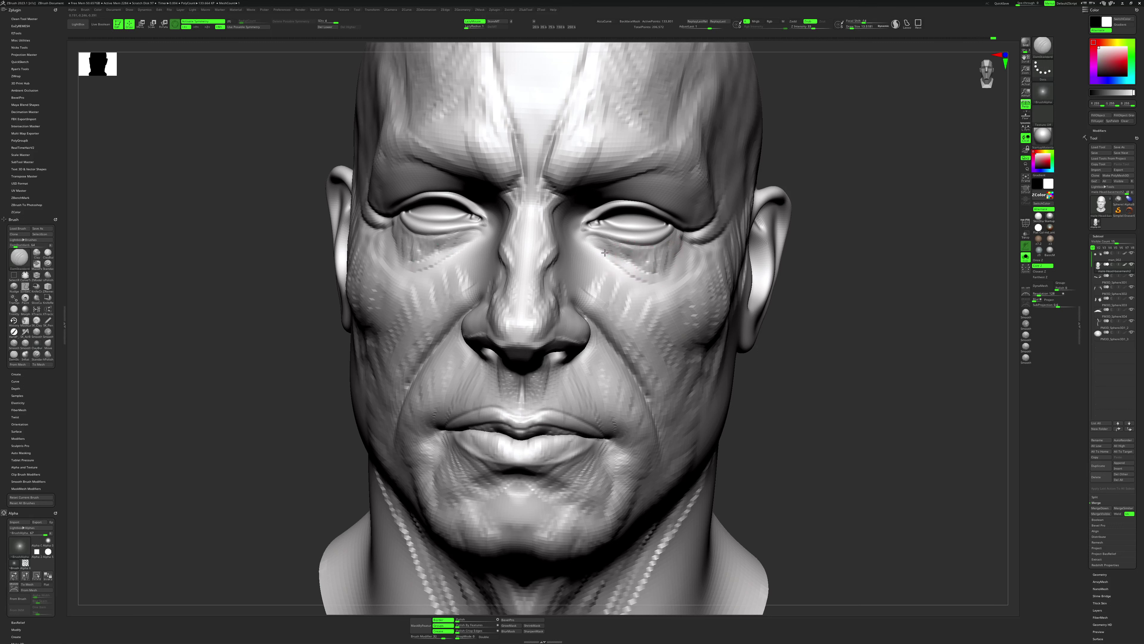
key("b")
key("c")
key("b")
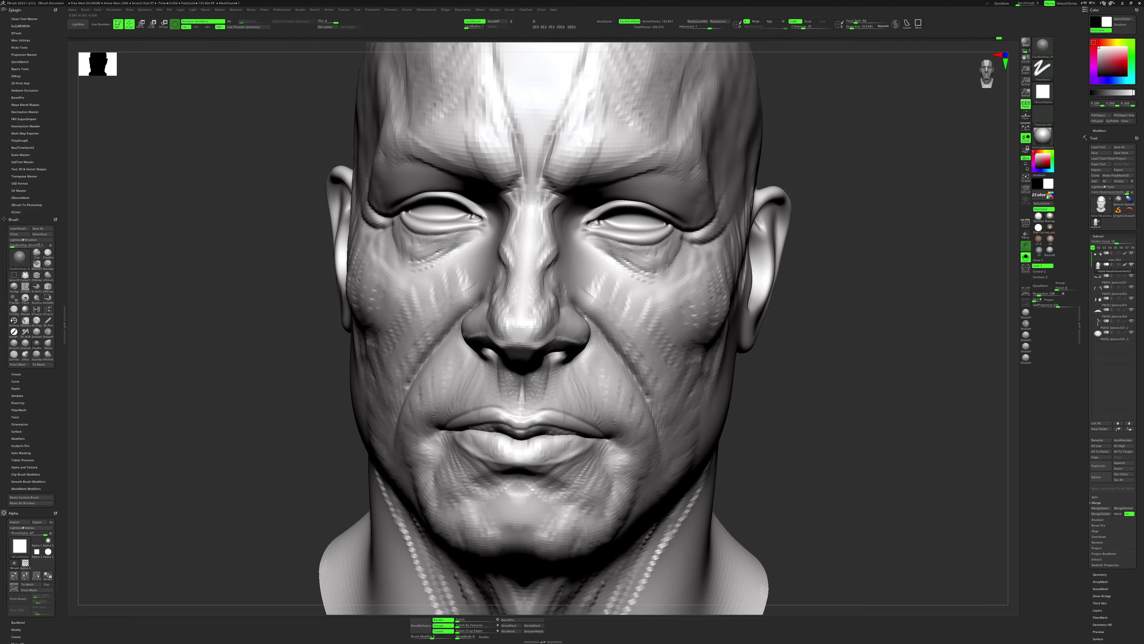
key("ctrl+z")
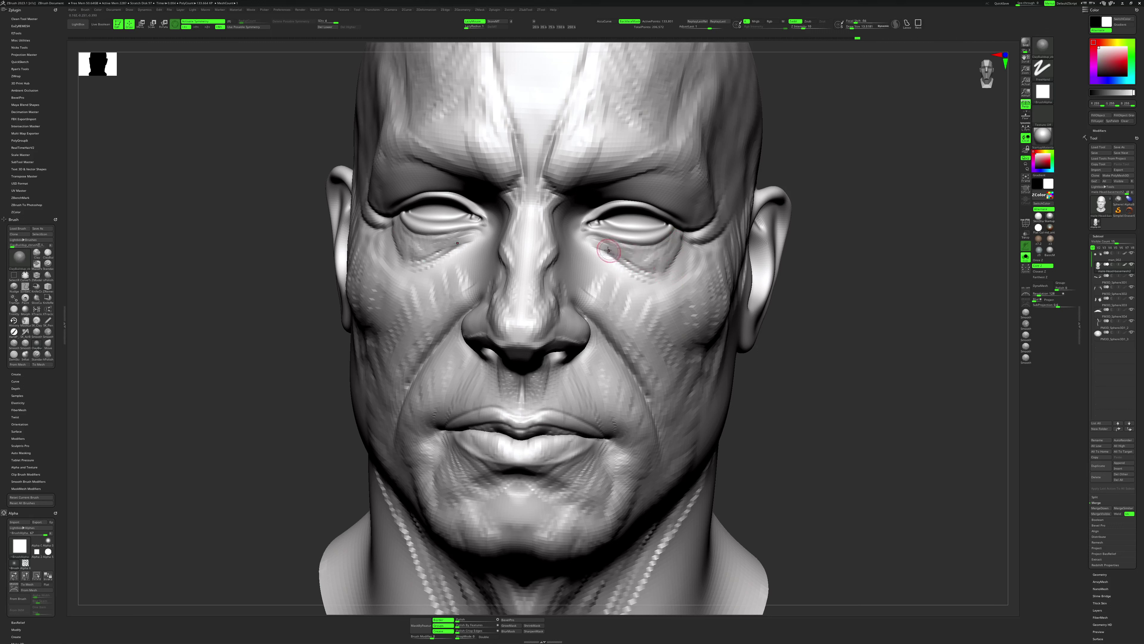
Clear the head's mask, reduce the brush size and return to DamStandard.
key("ctrl")
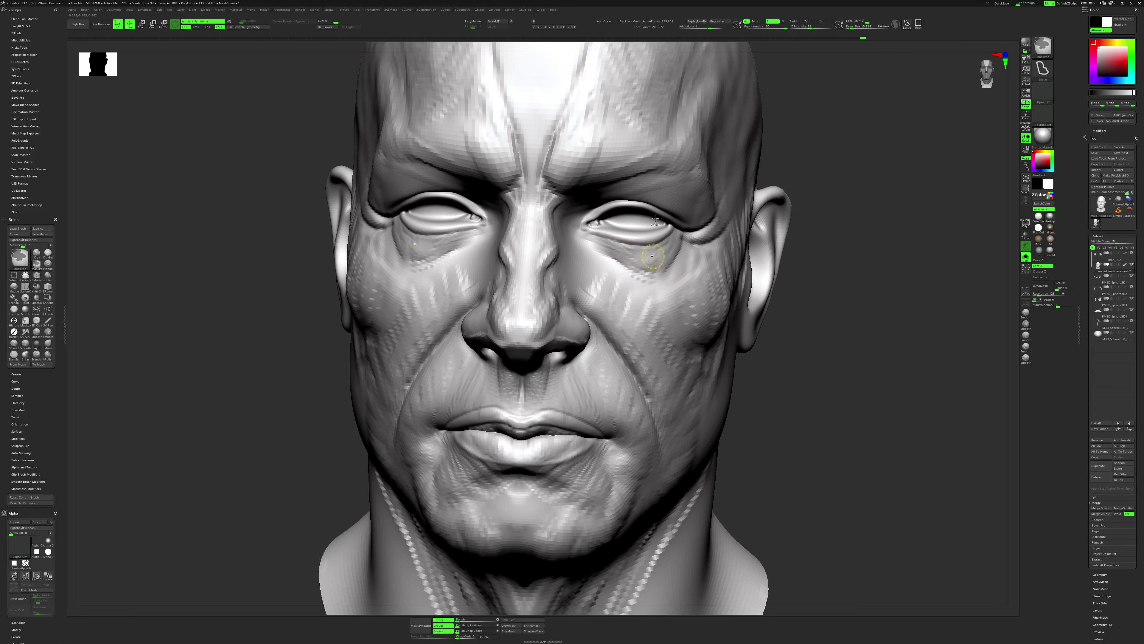
left_click(673, 156, "ctrl")
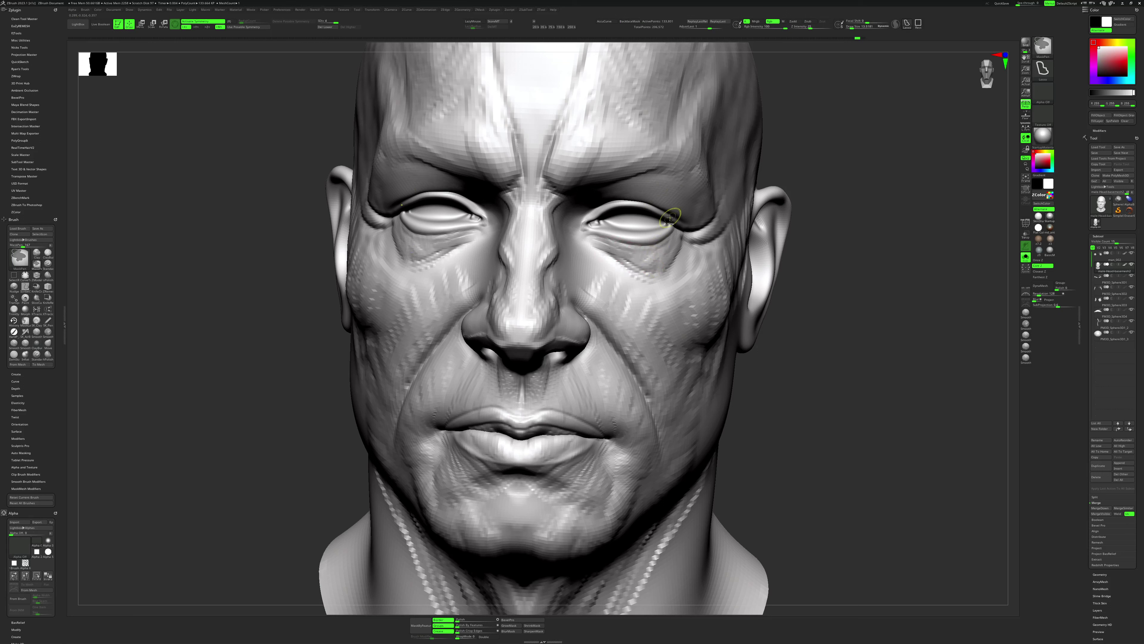
key("space")
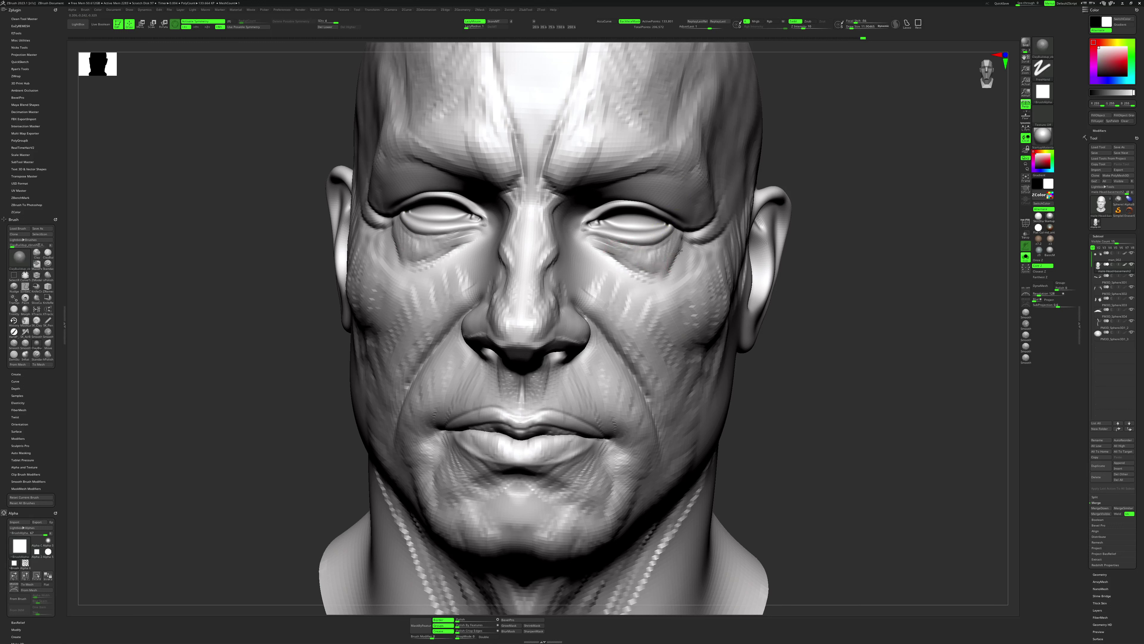
key("b")
key("d")
key("s")
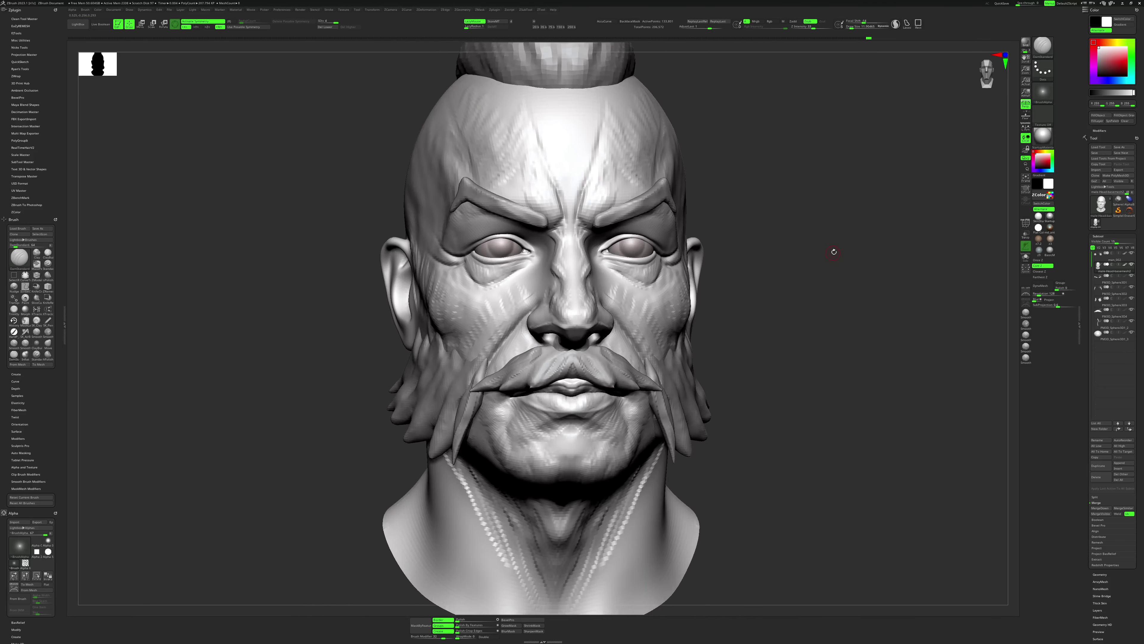
Orbit the bald head to a close three-quarter view with ClayBuildup selected.
left_click_drag(835, 244, 676, 247)
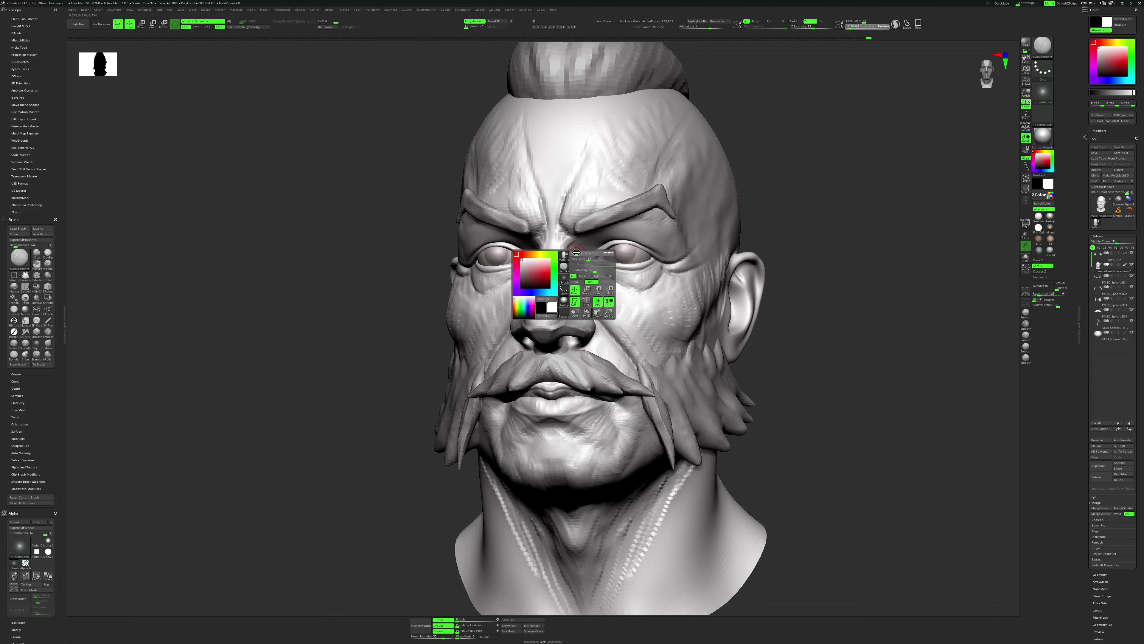
key("b")
key("c")
key("b")
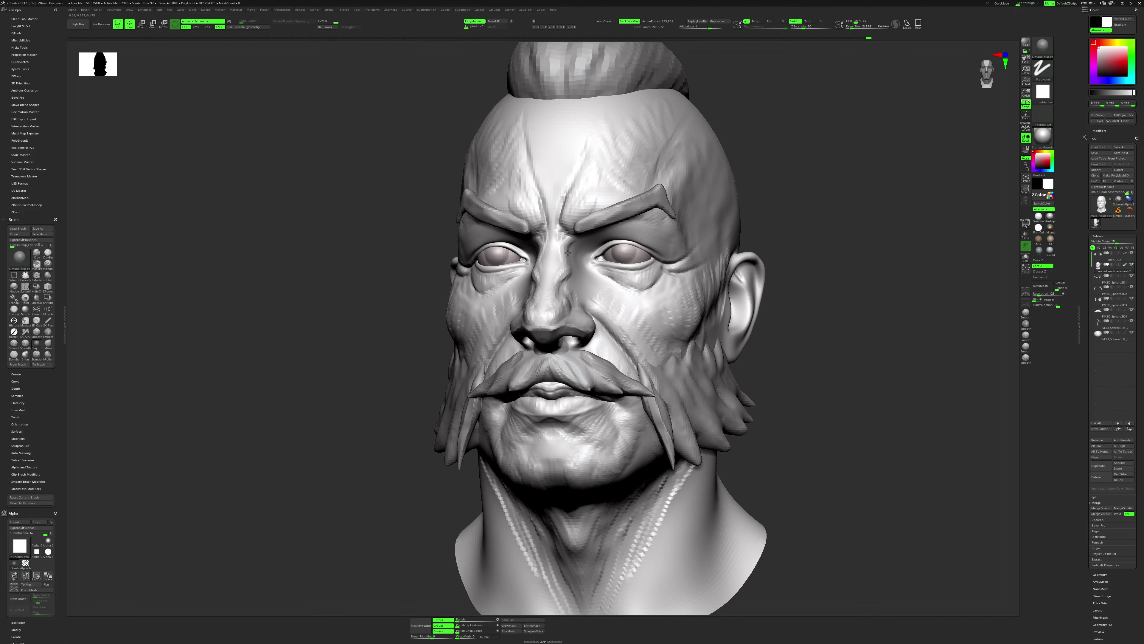
left_click_drag(809, 178, 799, 192)
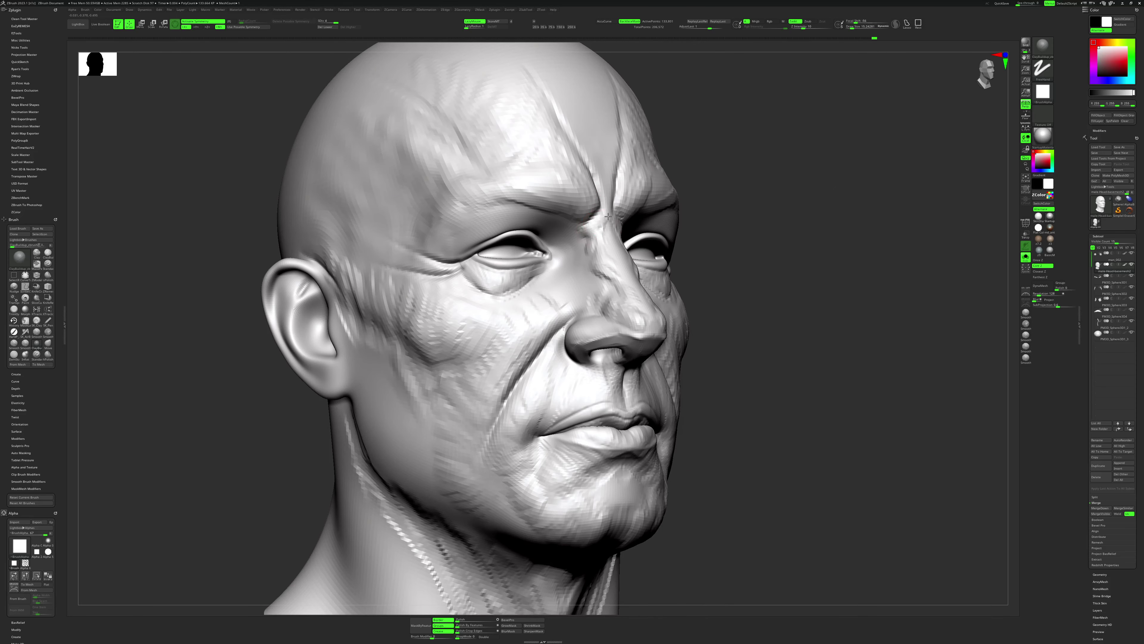
Carve DamStandard creases down between the brows and up the forehead from a front view.
left_click_drag(689, 223, 588, 228)
key("b")
key("d")
key("s")
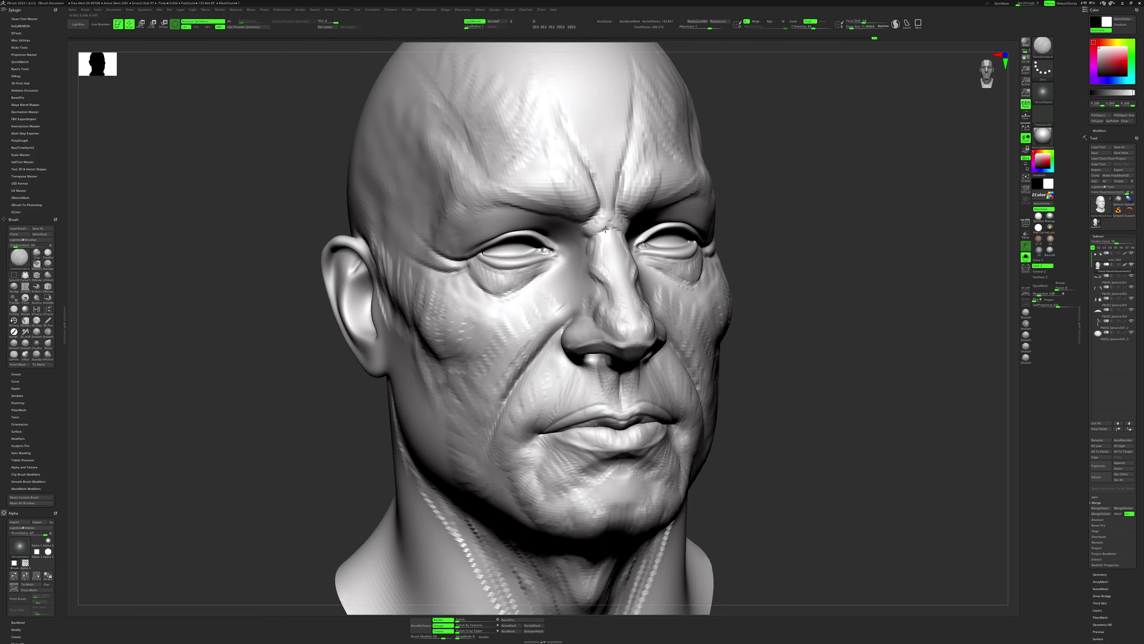
key("space")
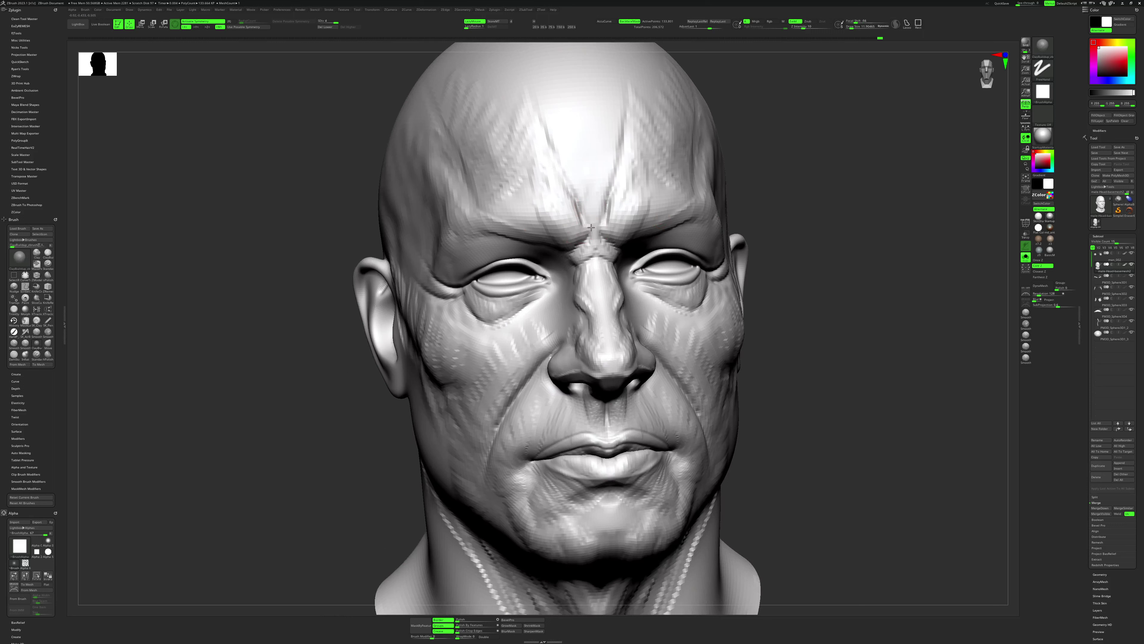
left_click_drag(593, 209, 585, 221)
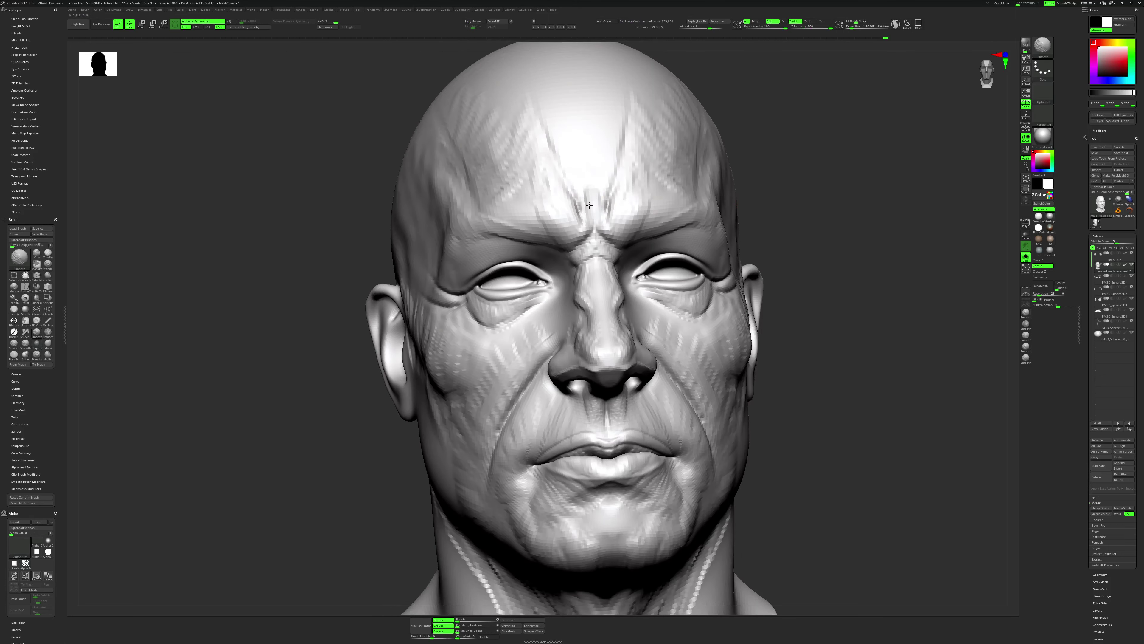
left_click_drag(588, 195, 608, 212)
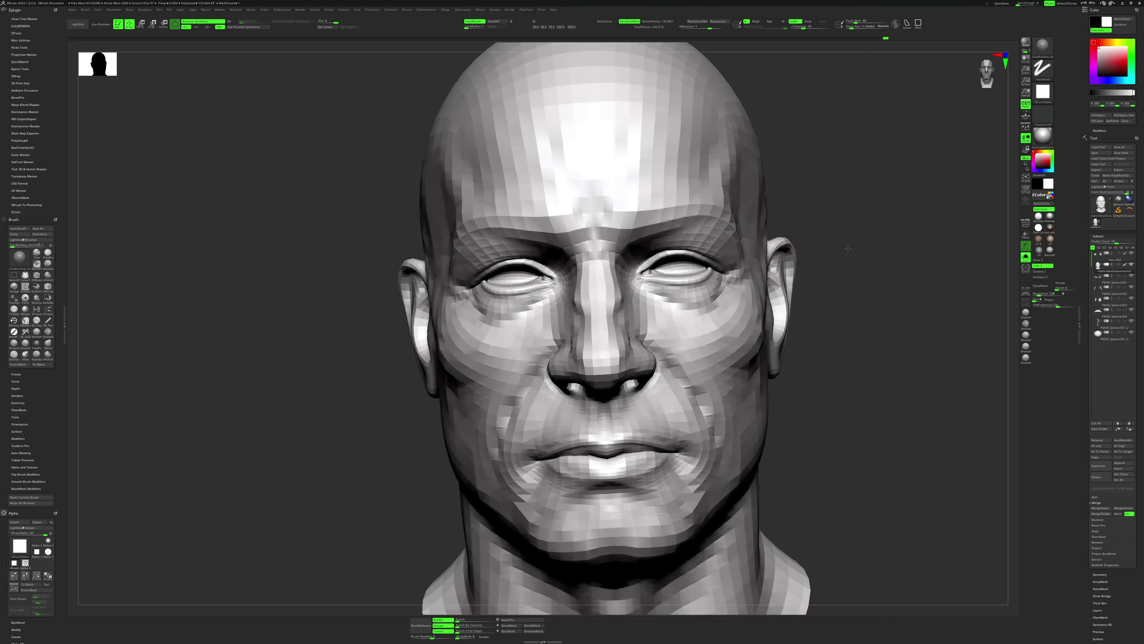
Carve a crease across the brow above both eyes with a reduced brush.
left_click_drag(853, 260, 572, 282)
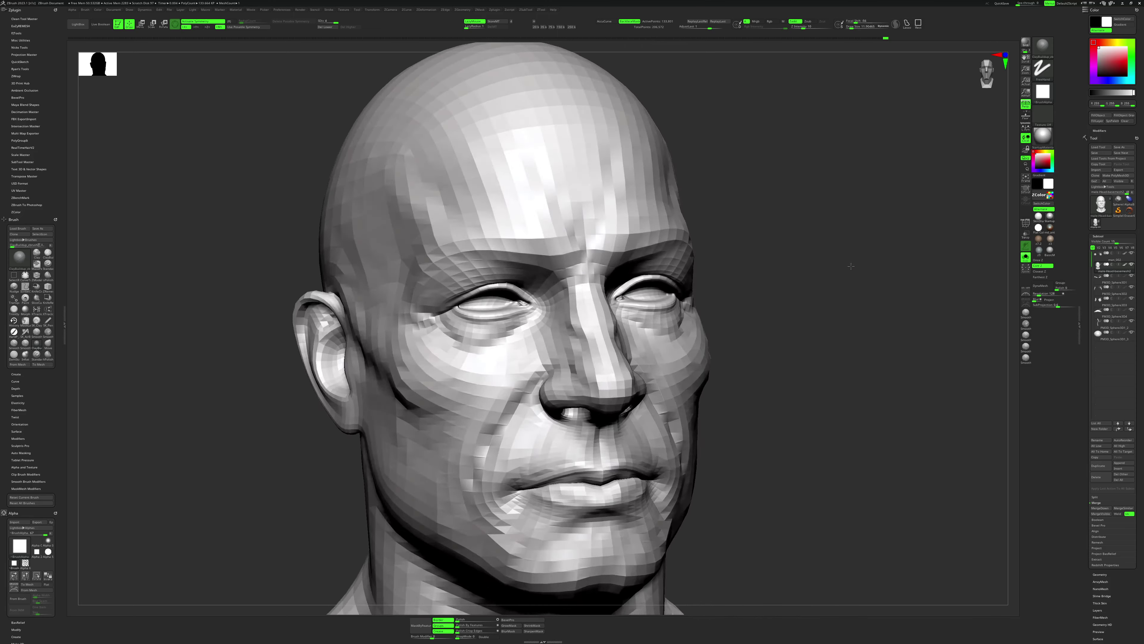
key("space")
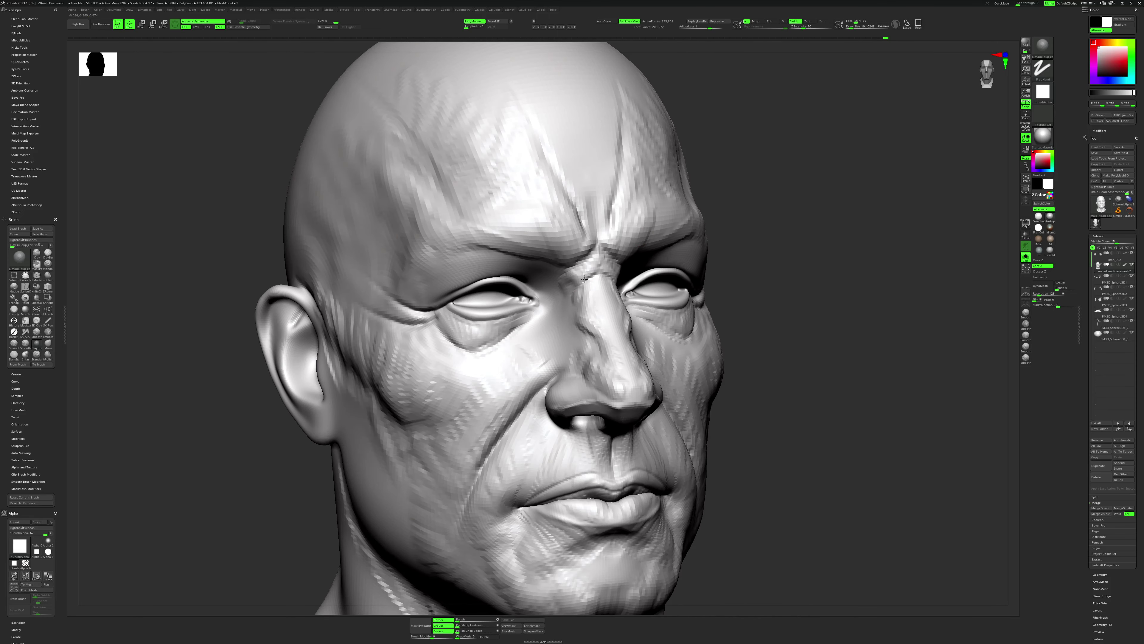
right_click_drag(579, 287, 624, 268)
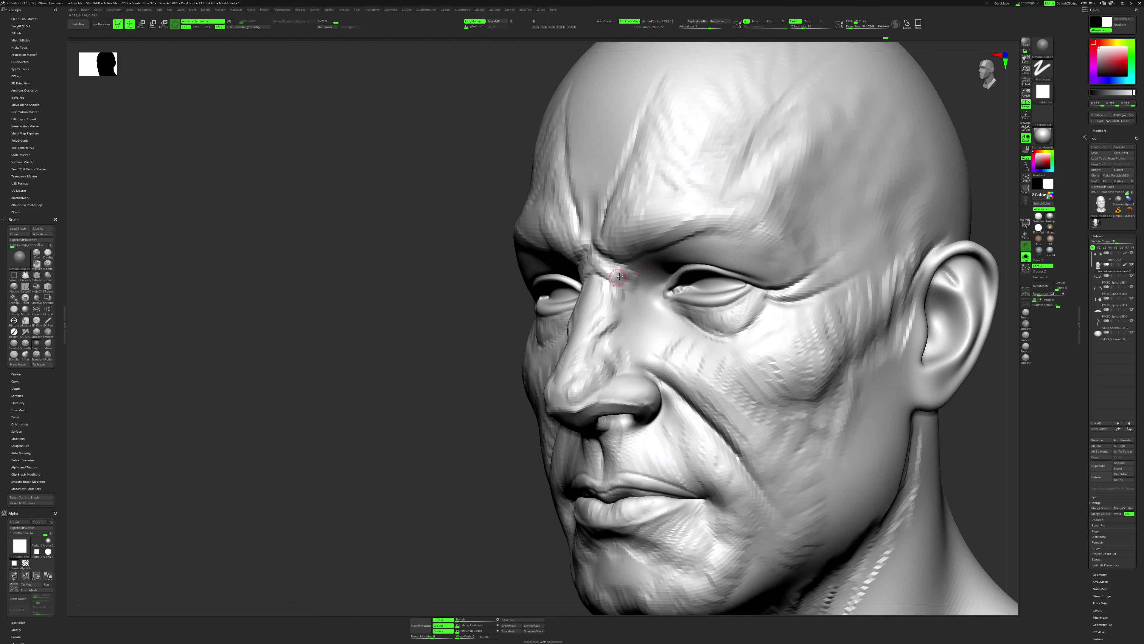
key("space")
left_click_drag(518, 341, 624, 272)
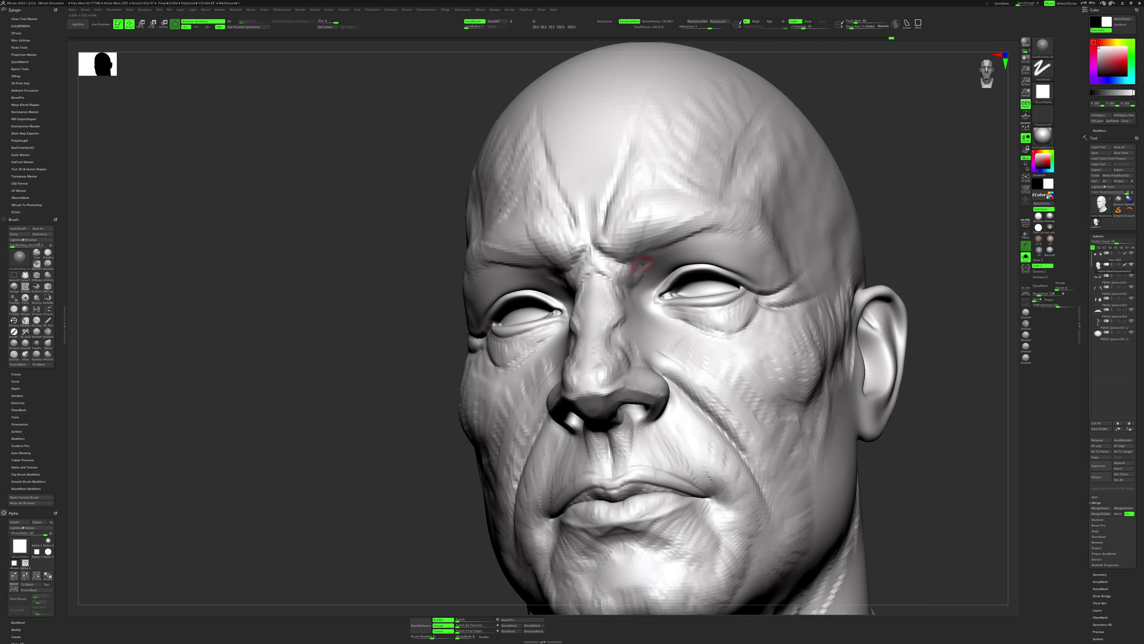
mouse_move(656, 257)
left_mouse_down()
mouse_move(701, 246)
mouse_move(698, 236)
mouse_move(733, 244)
mouse_move(740, 234)
left_mouse_up()
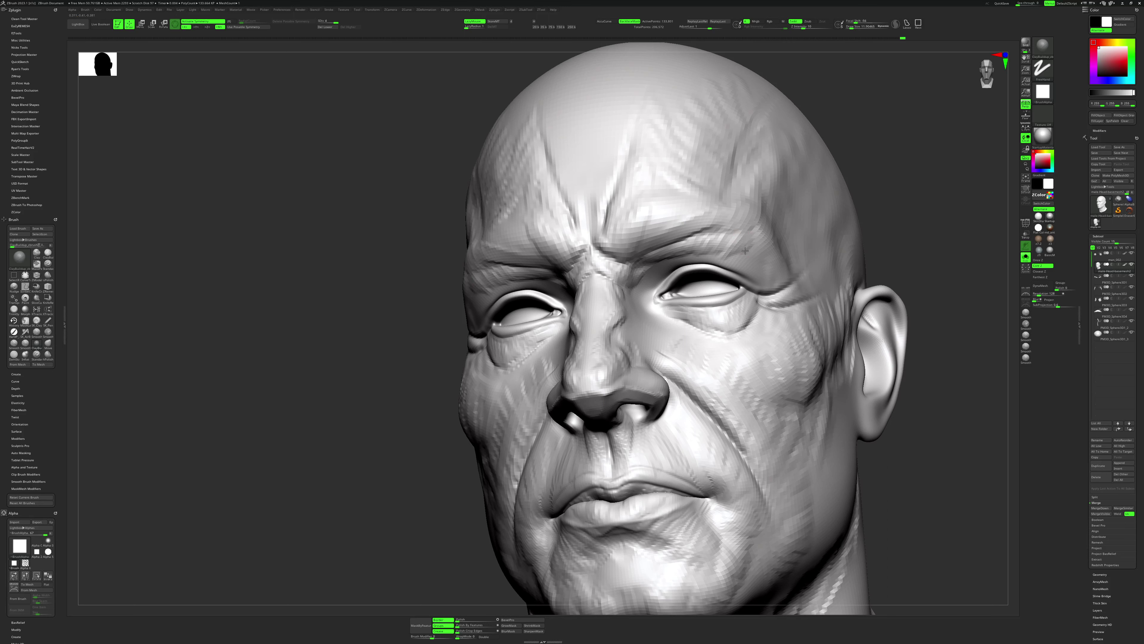
Deepen the brow wrinkles, alternating DamStandard and ClayBuildup at adjusted brush sizes.
key("b")
key("d")
key("s")
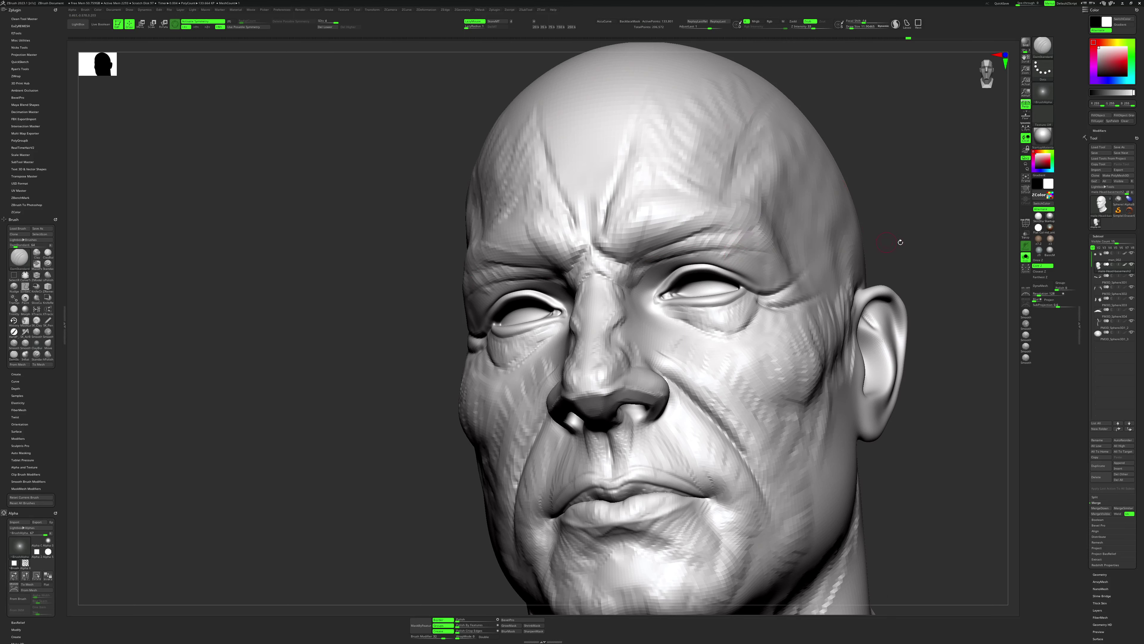
right_click_drag(757, 253, 773, 237)
key("space")
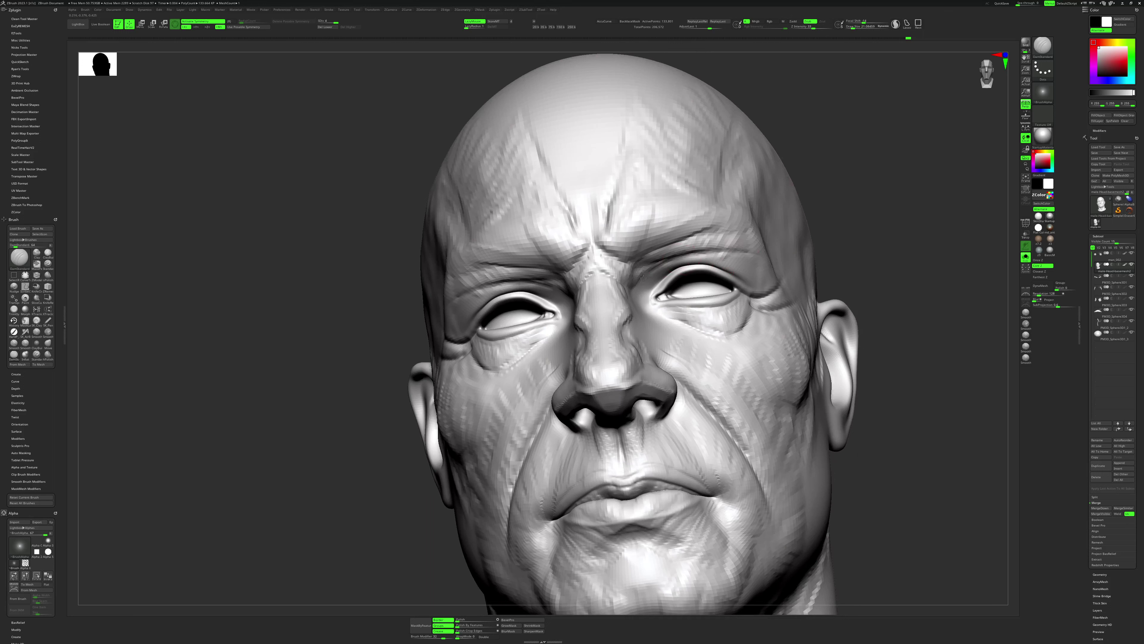
key("space")
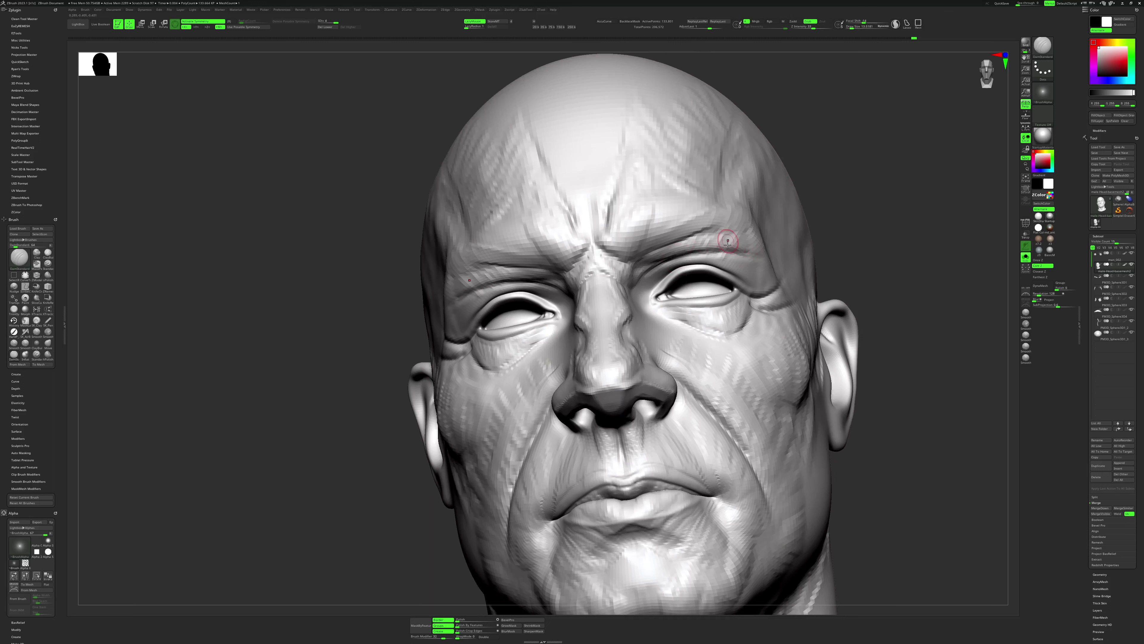
key("b")
key("c")
key("b")
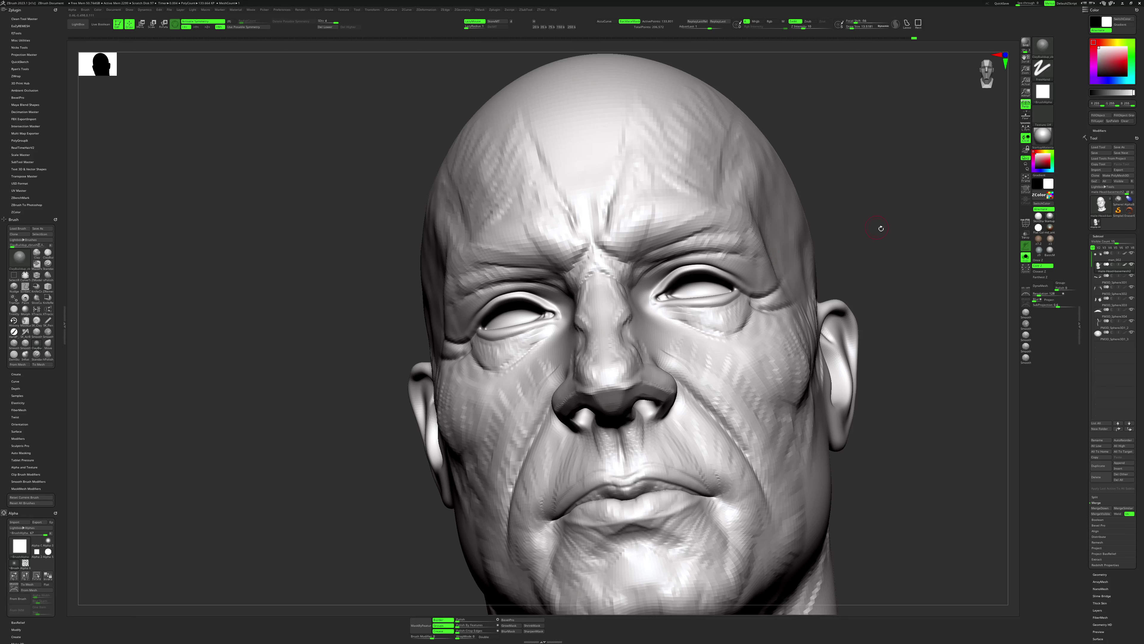
right_click_drag(881, 229, 799, 248)
key("space")
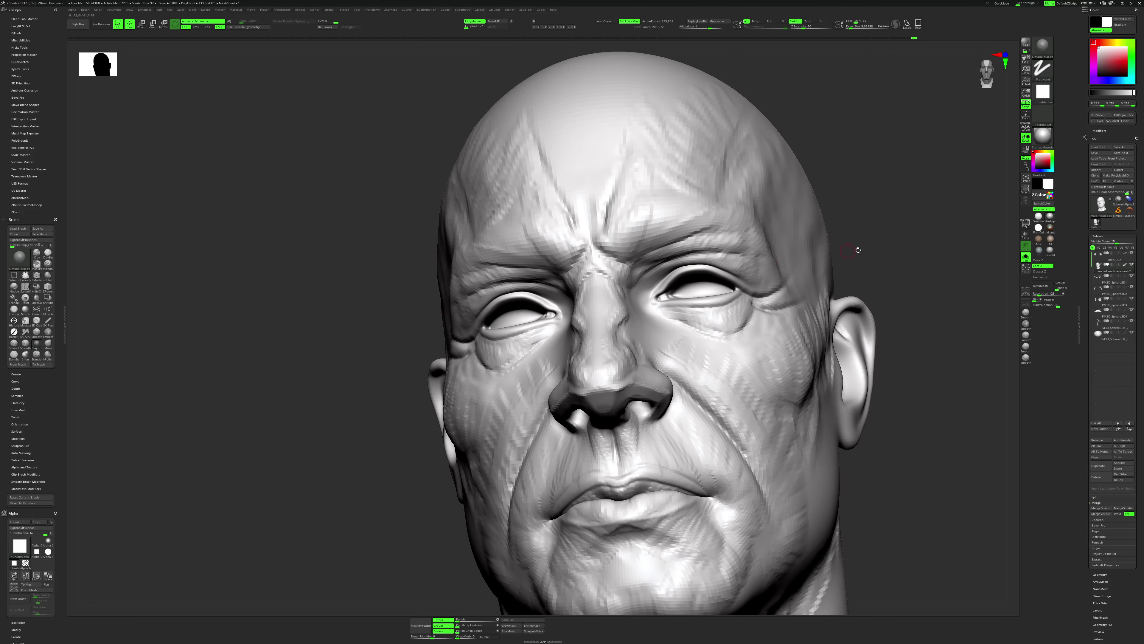
left_click_drag(857, 250, 741, 281)
Refine the forehead creases, then frame the full bust in an exact front view.
key("b")
key("d")
key("s")
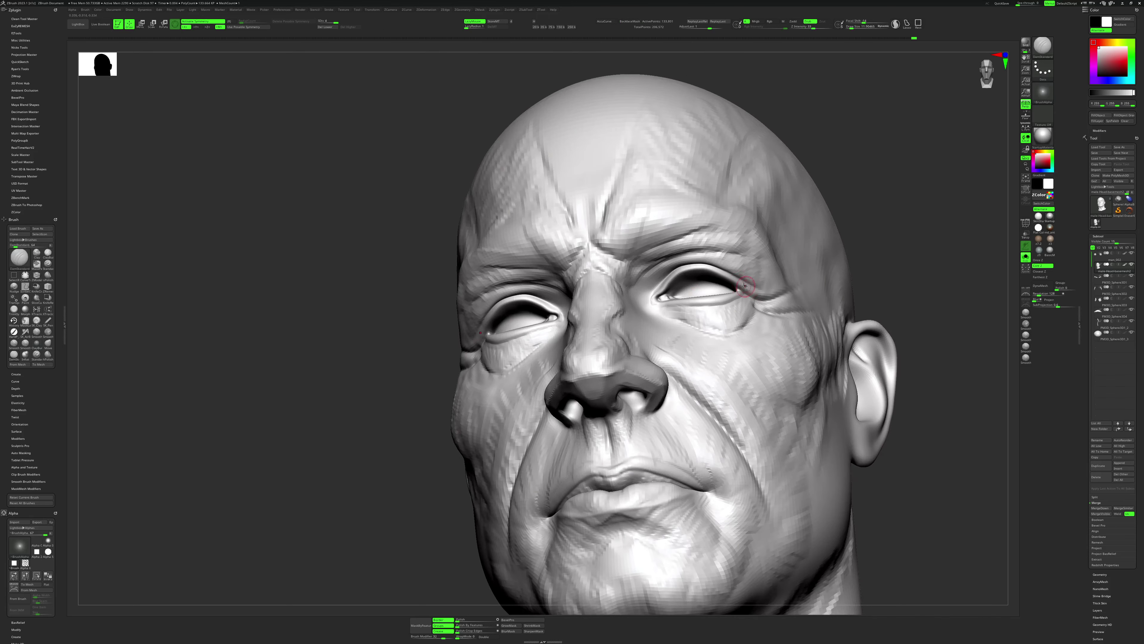
left_click_drag(894, 260, 753, 302)
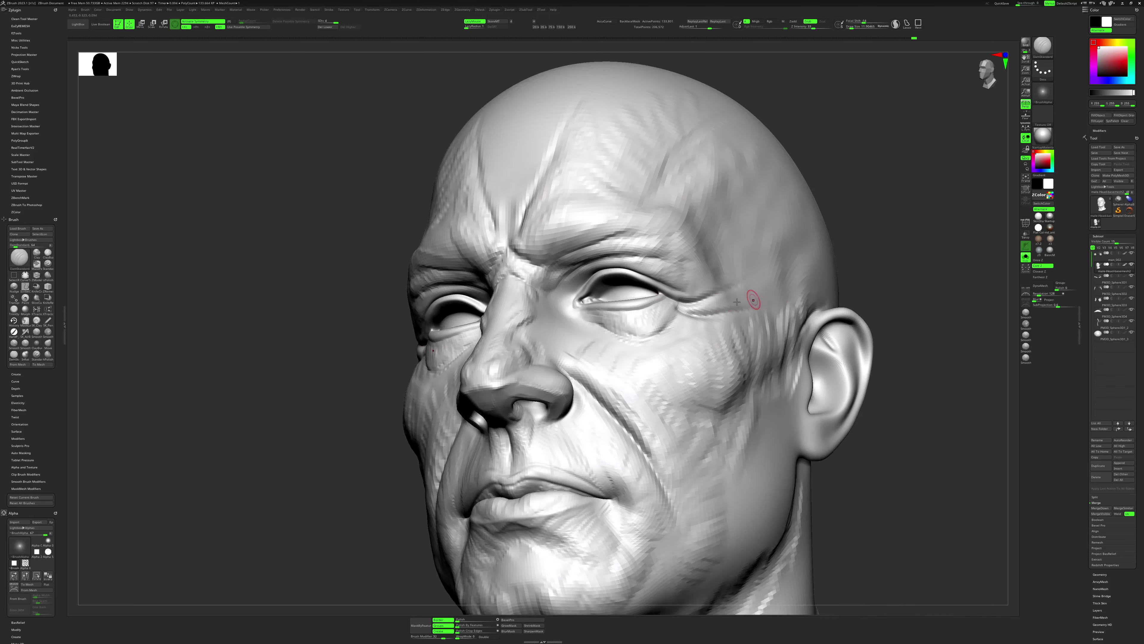
key("space")
key("space")
key("space")
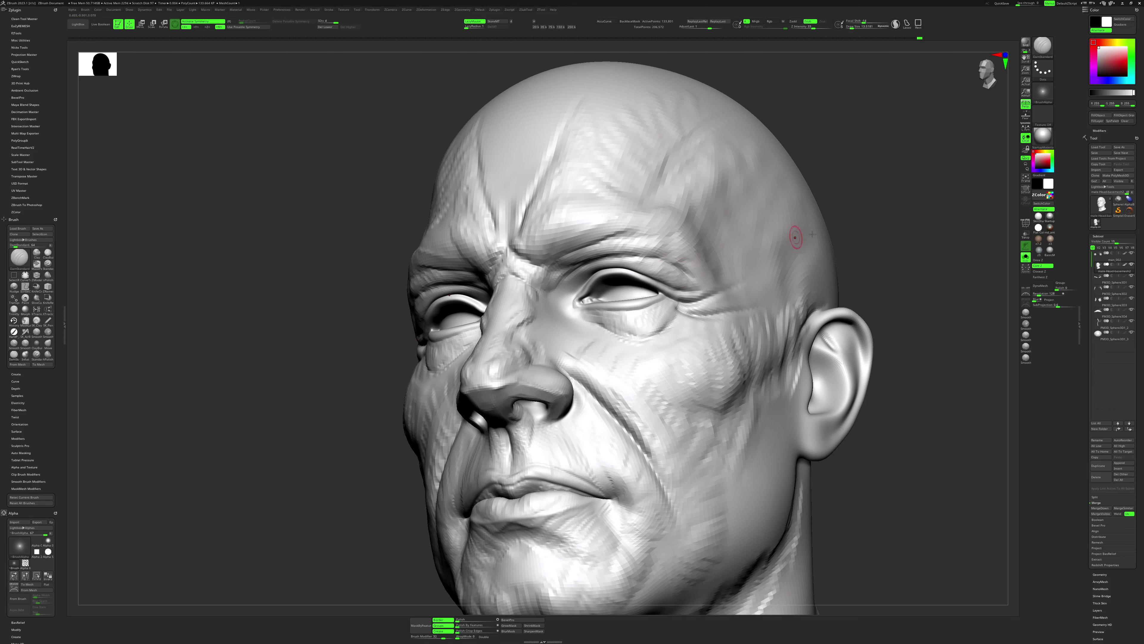
right_click_drag(795, 235, 730, 259)
key("b")
key("c")
key("b")
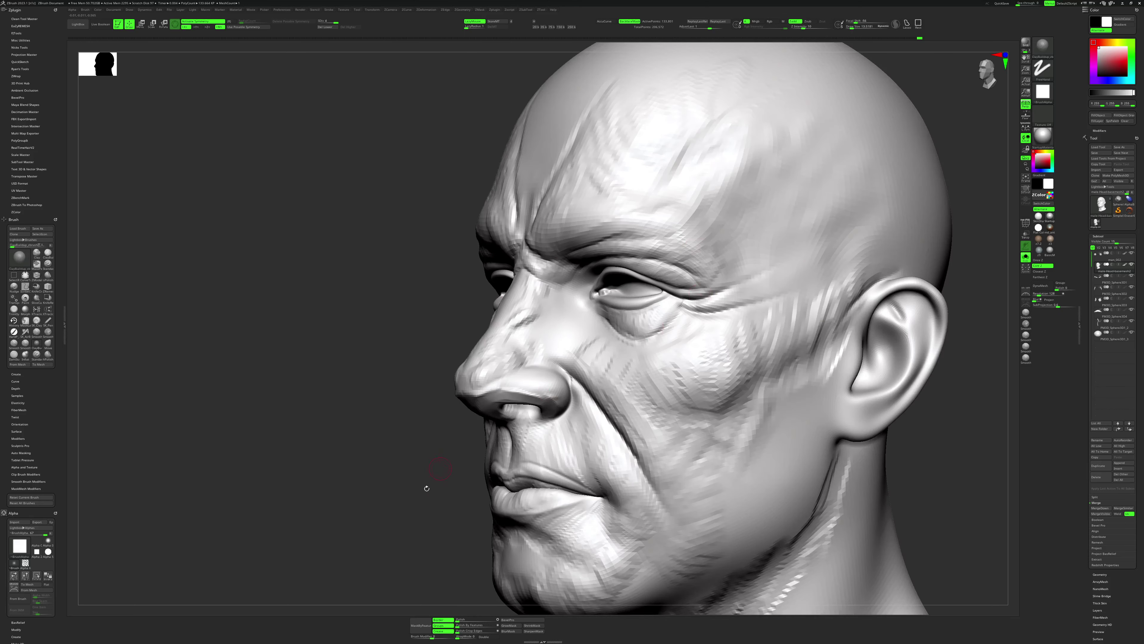
key("f")
mouse_move(793, 324)
left_mouse_down("shift")
mouse_move(847, 334)
mouse_move(786, 332)
left_mouse_up("shift")
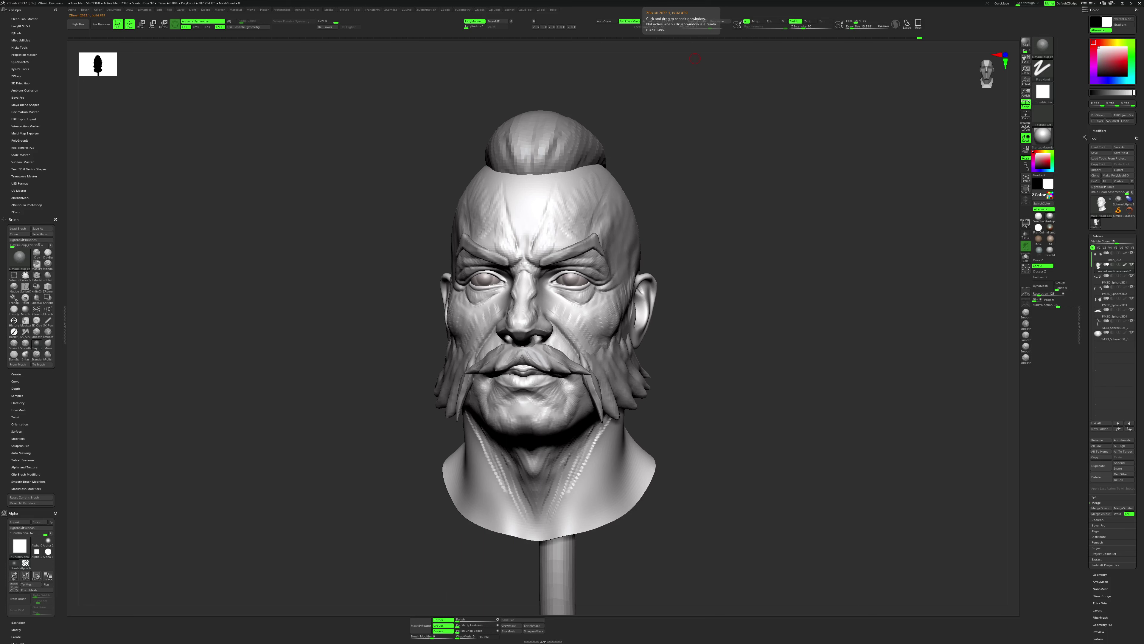
Orbit the bald head model to a new viewing angle.
left_click_drag(766, 345, 774, 353)
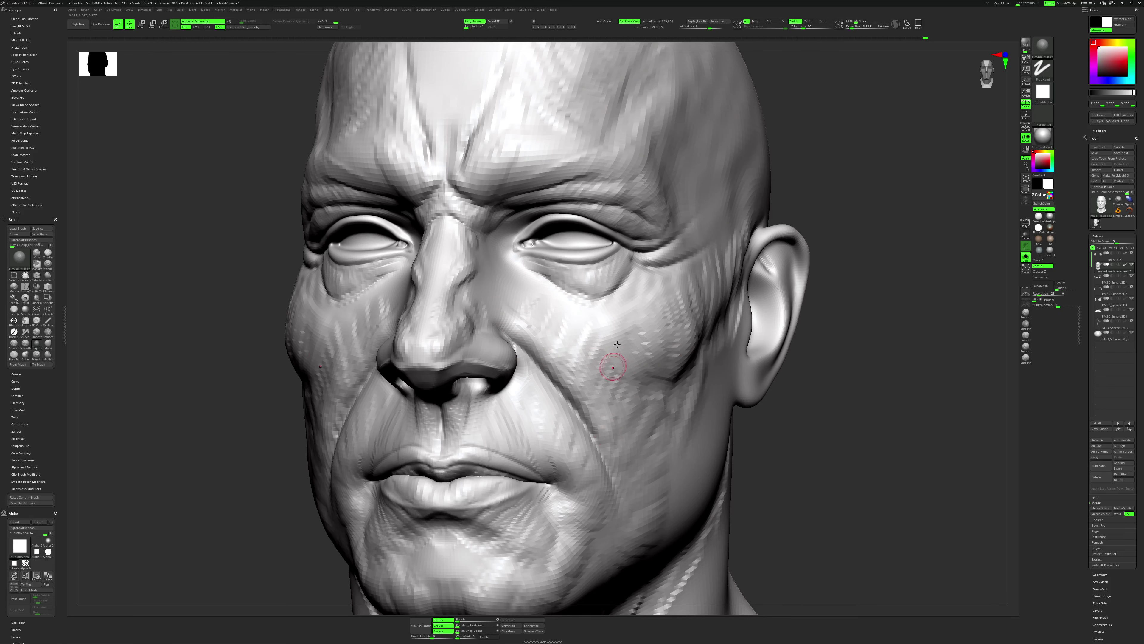
At top subdivision, carve mirrored DamStandard creases diagonally down the cheeks beside the nose.
key("d")
mouse_move(536, 318)
left_mouse_down()
mouse_move(599, 399)
mouse_move(622, 485)
left_mouse_up()
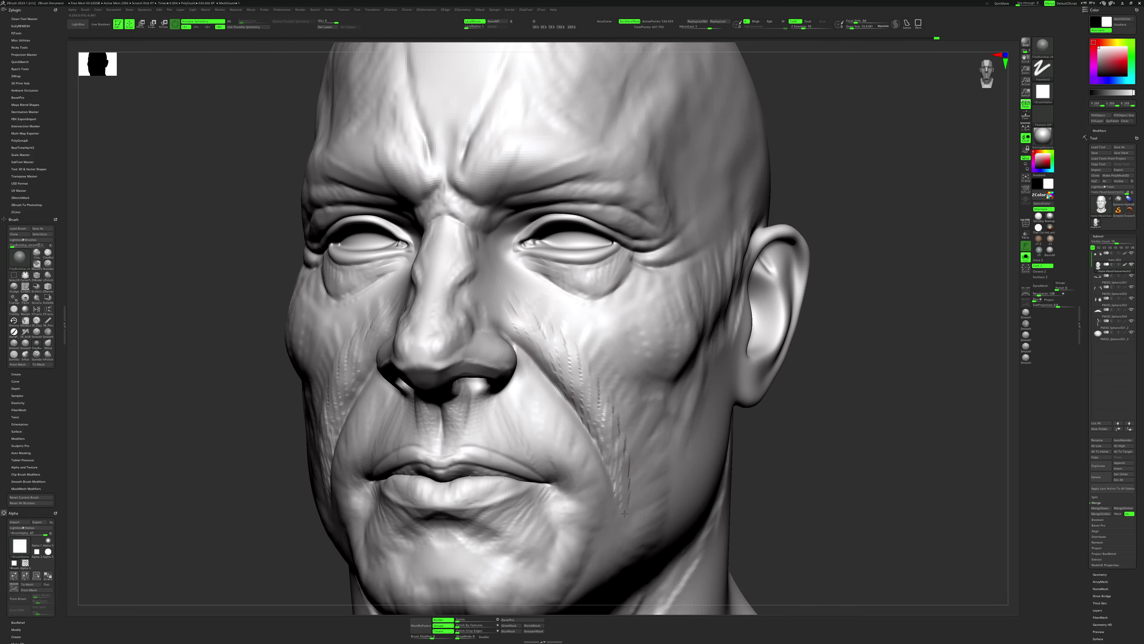
key("space")
key("b")
key("d")
key("s")
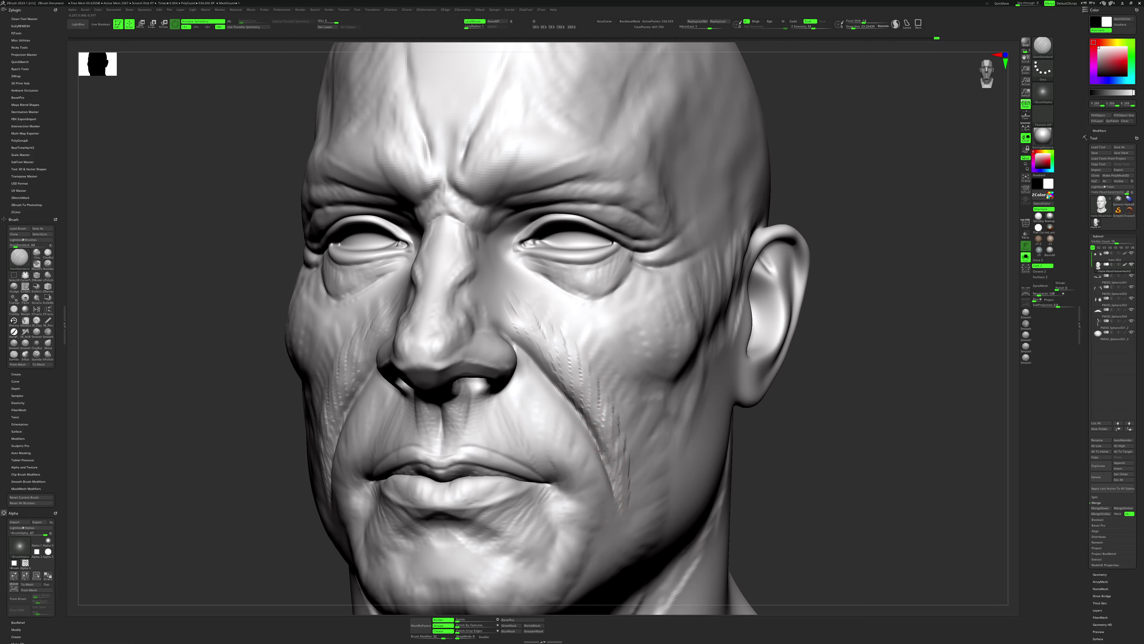
right_click_drag(716, 498, 551, 271)
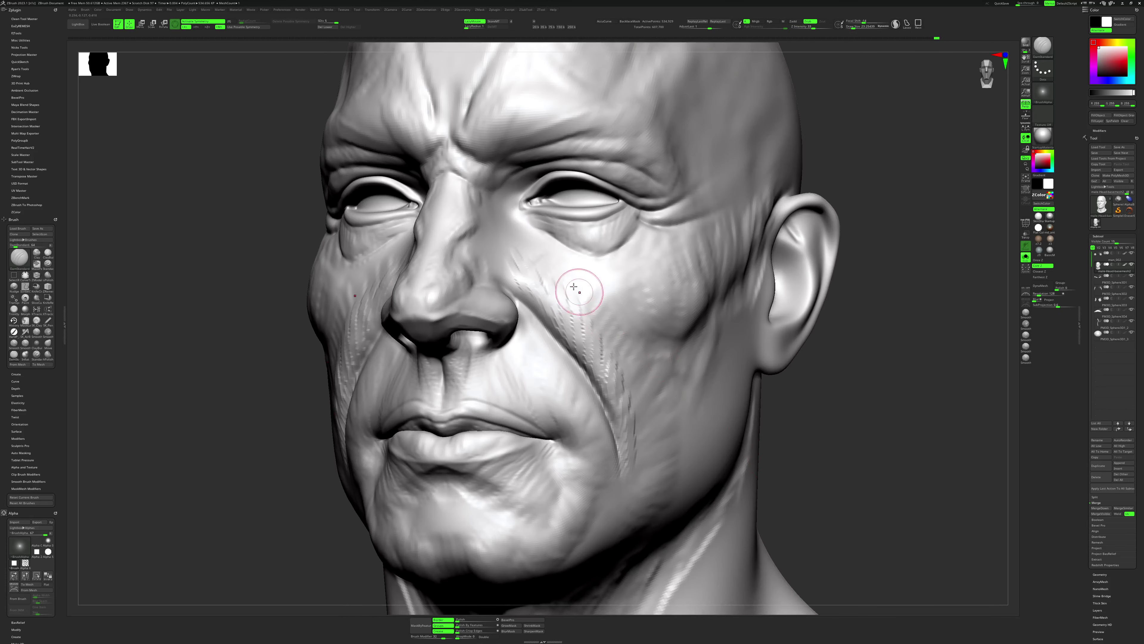
mouse_move(551, 270)
left_mouse_down()
mouse_move(630, 369)
mouse_move(629, 433)
mouse_move(648, 468)
mouse_move(662, 456)
left_mouse_up()
Strengthen the under-eye crease with ClayBuildup and reduce the brush size.
key("b")
key("c")
key("b")
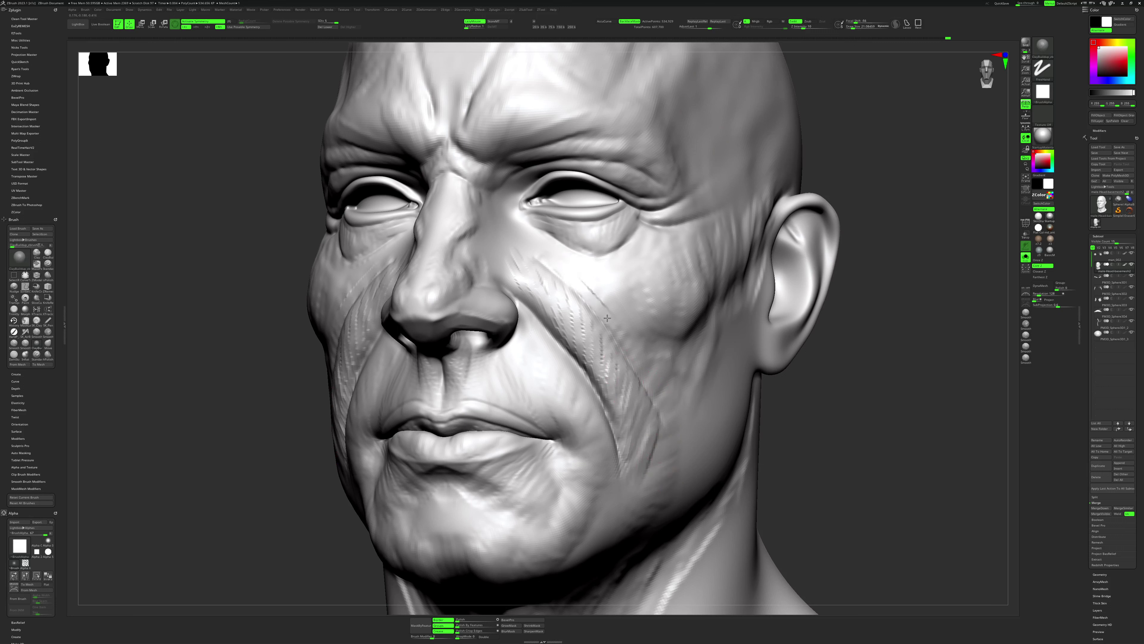
mouse_move(525, 246)
left_mouse_down()
mouse_move(509, 221)
mouse_move(571, 280)
left_mouse_up()
mouse_move(840, 433)
left_mouse_down()
mouse_move(476, 199)
mouse_move(482, 214)
left_mouse_up()
key("space")
key("space")
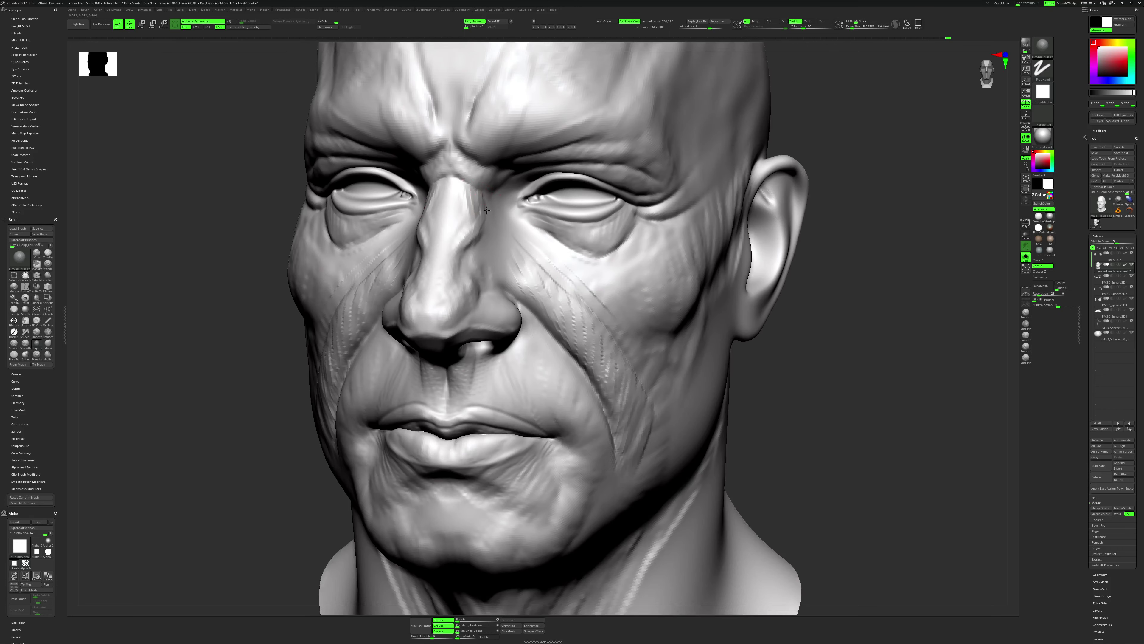
key("bracketleft")
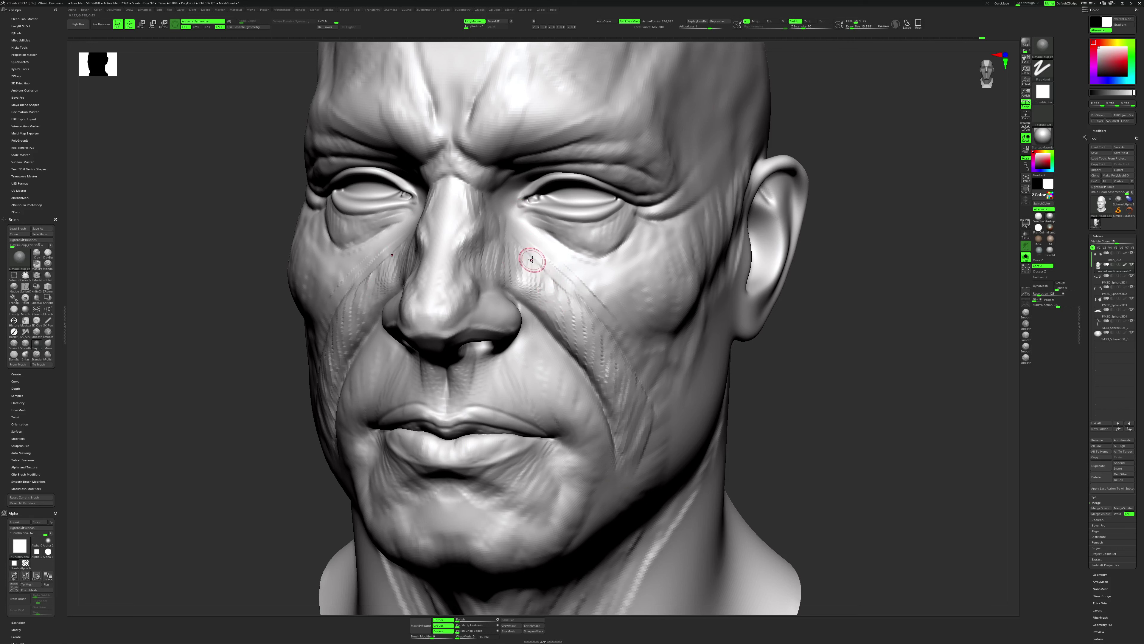
Deepen the right cheek crease with DamStandard, then build up clay along the nose side.
key("b")
key("d")
key("s")
left_click_drag(518, 246, 616, 334)
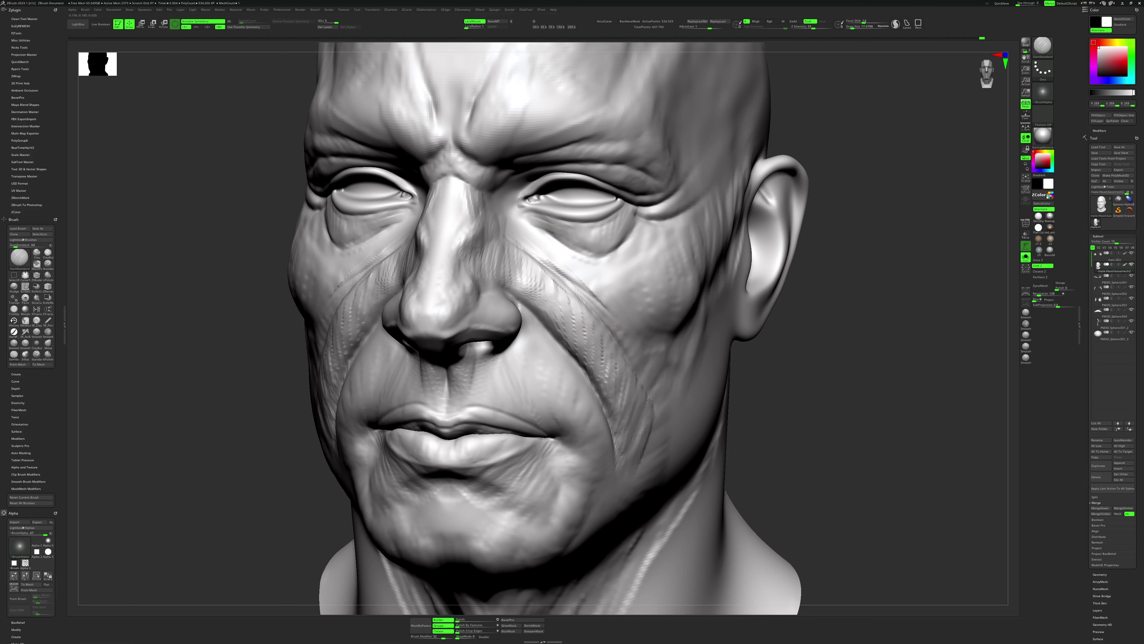
left_click_drag(758, 438, 754, 422)
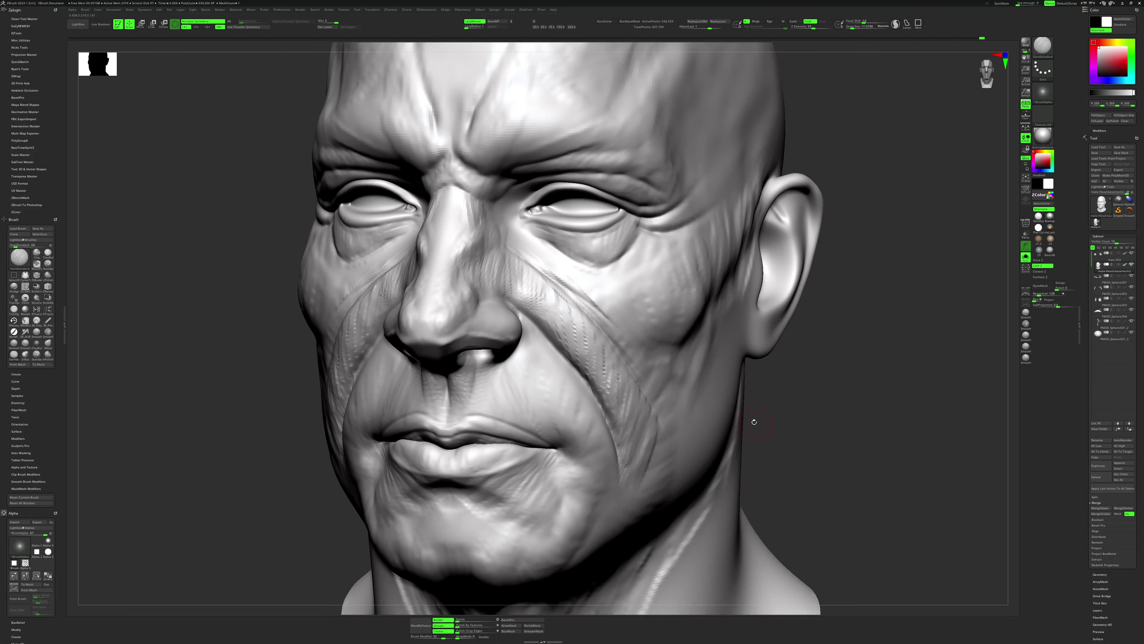
key("b")
key("c")
key("b")
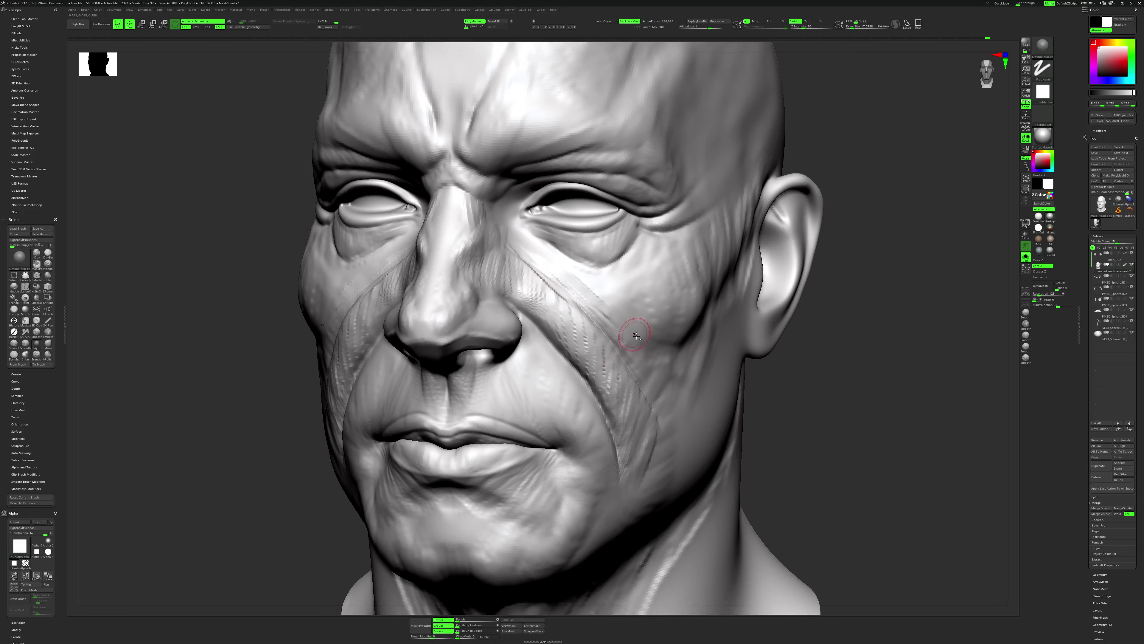
mouse_move(600, 312)
left_mouse_down()
mouse_move(488, 207)
mouse_move(502, 209)
left_mouse_up()
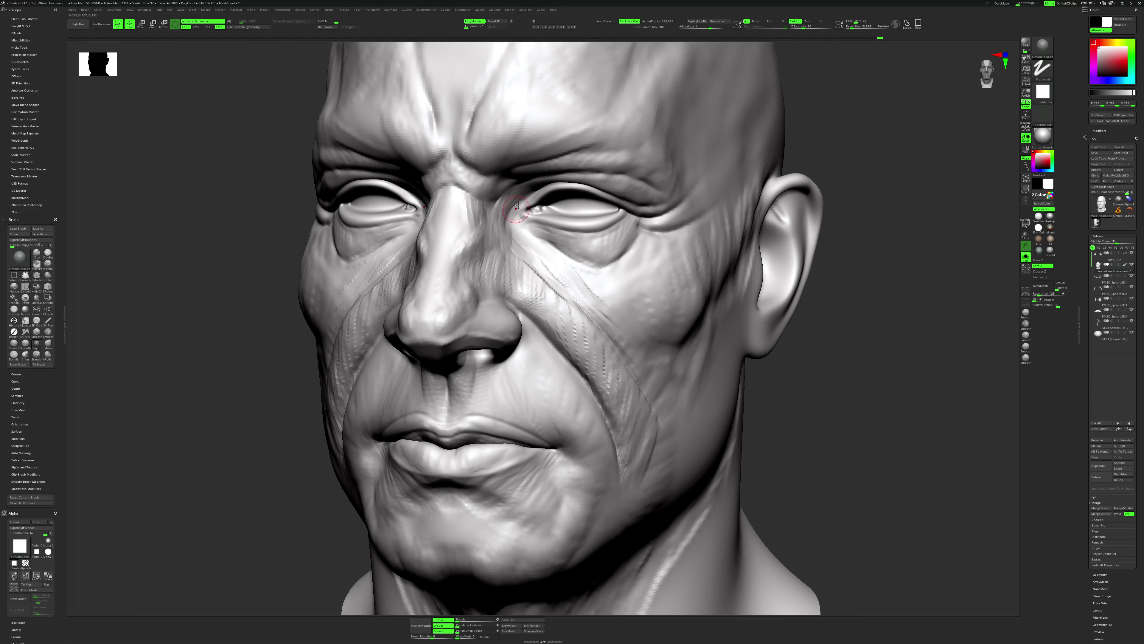
left_click_drag(517, 207, 511, 243)
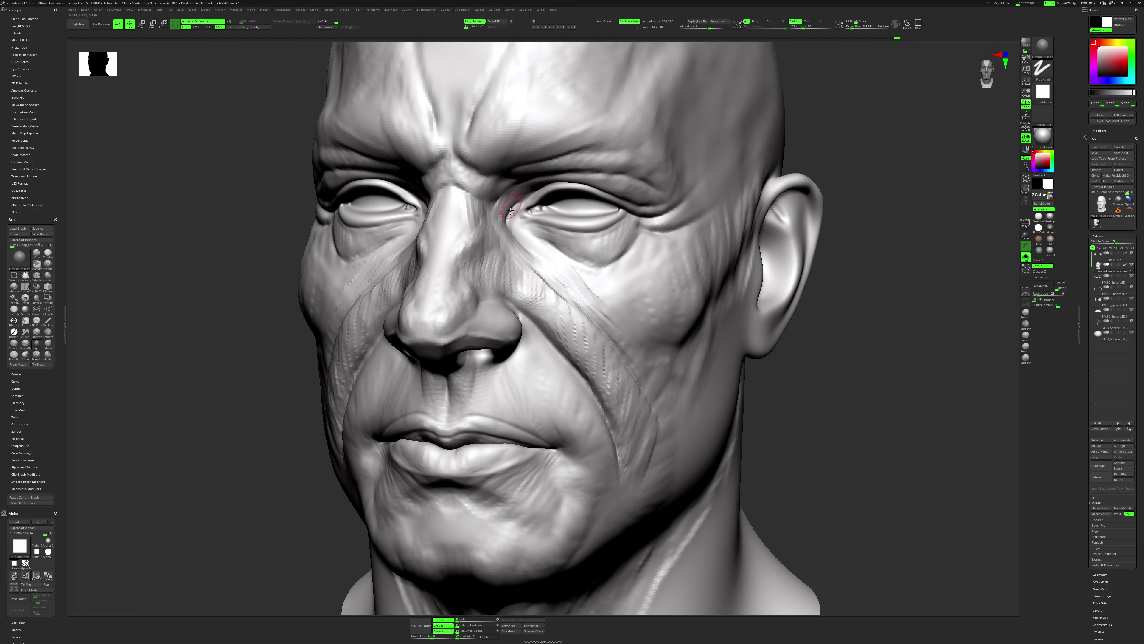
Soften the cheek crease with ClayBuildup strokes.
key("b")
key("d")
key("s")
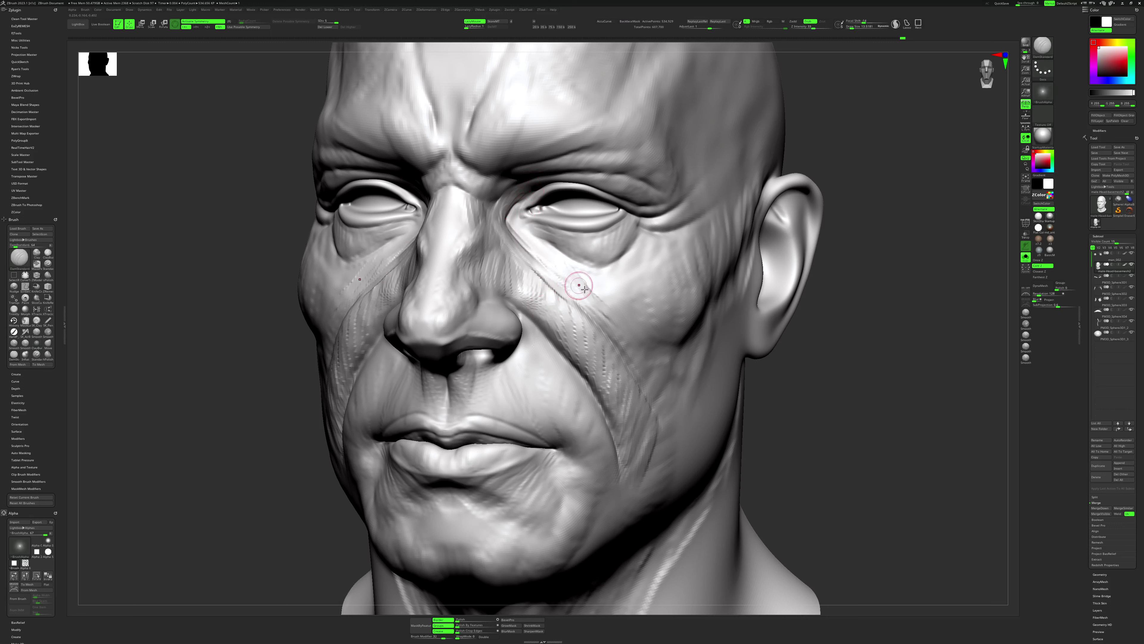
key("b")
key("c")
key("b")
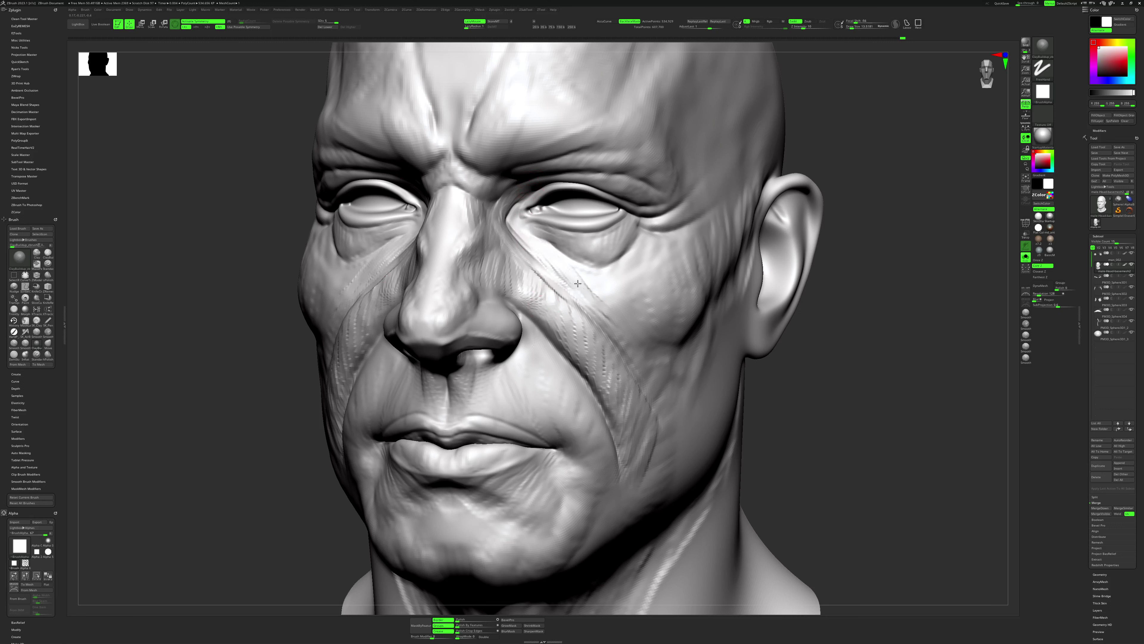
left_click_drag(532, 243, 568, 292)
right_click_drag(781, 370, 639, 300)
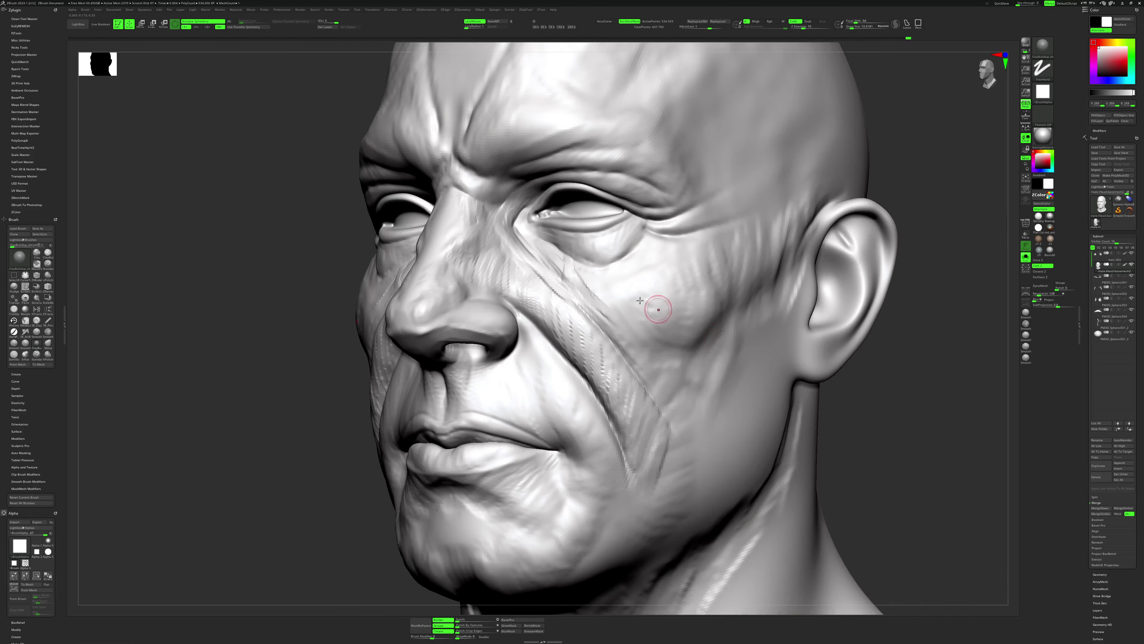
right_click_drag(569, 262, 580, 292)
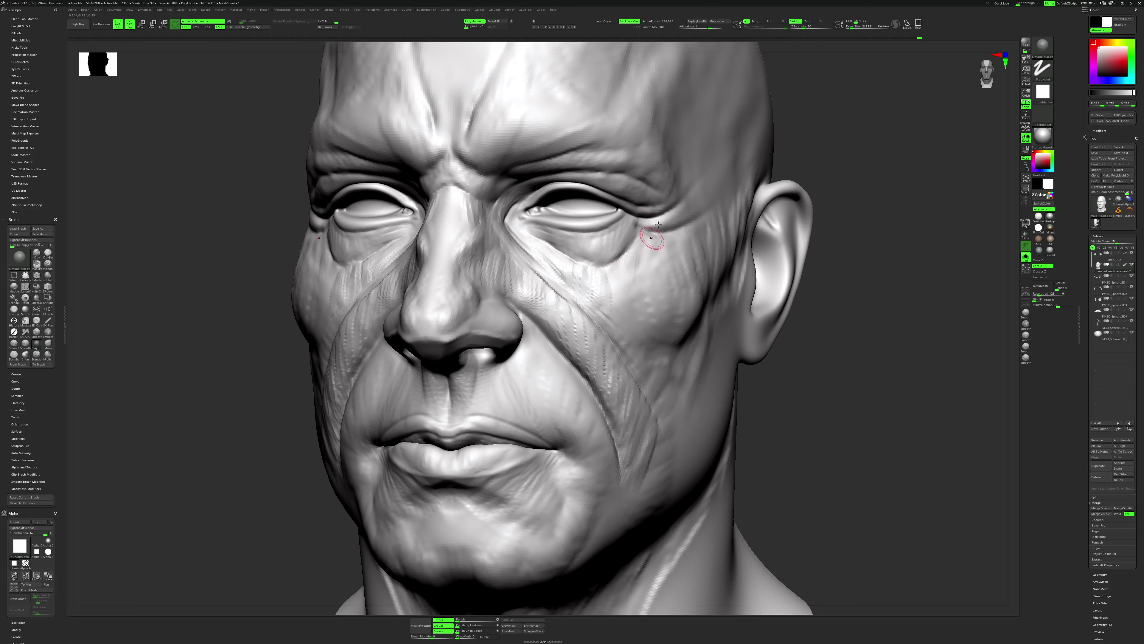
Carve a DamStandard crow's-feet line beside the outer eye corner.
key("b")
key("d")
key("s")
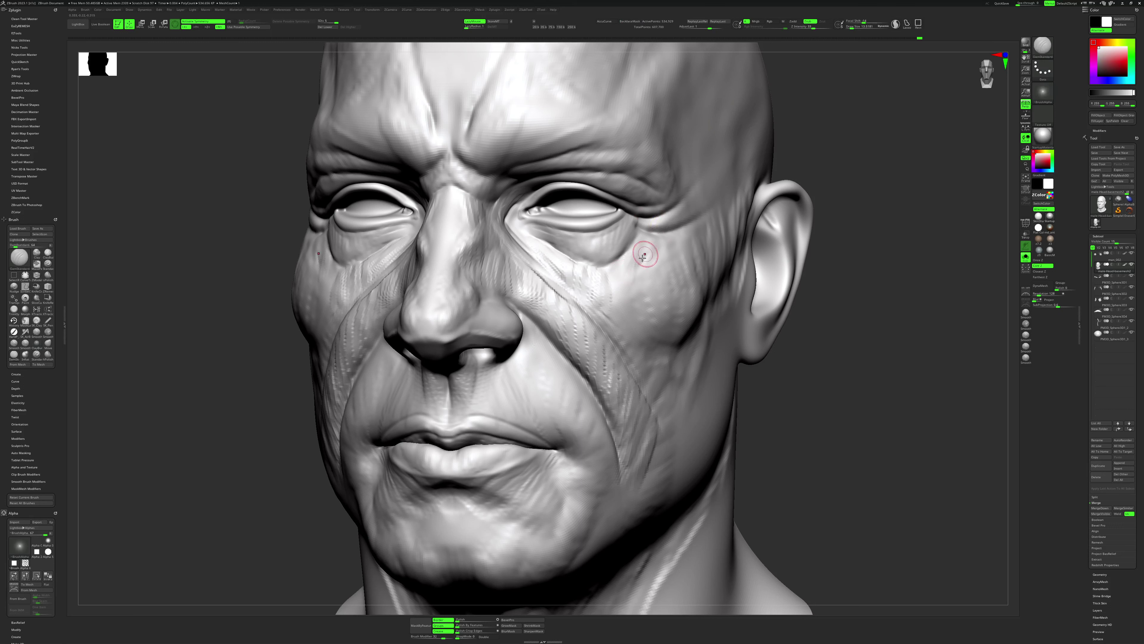
key("b")
key("c")
key("b")
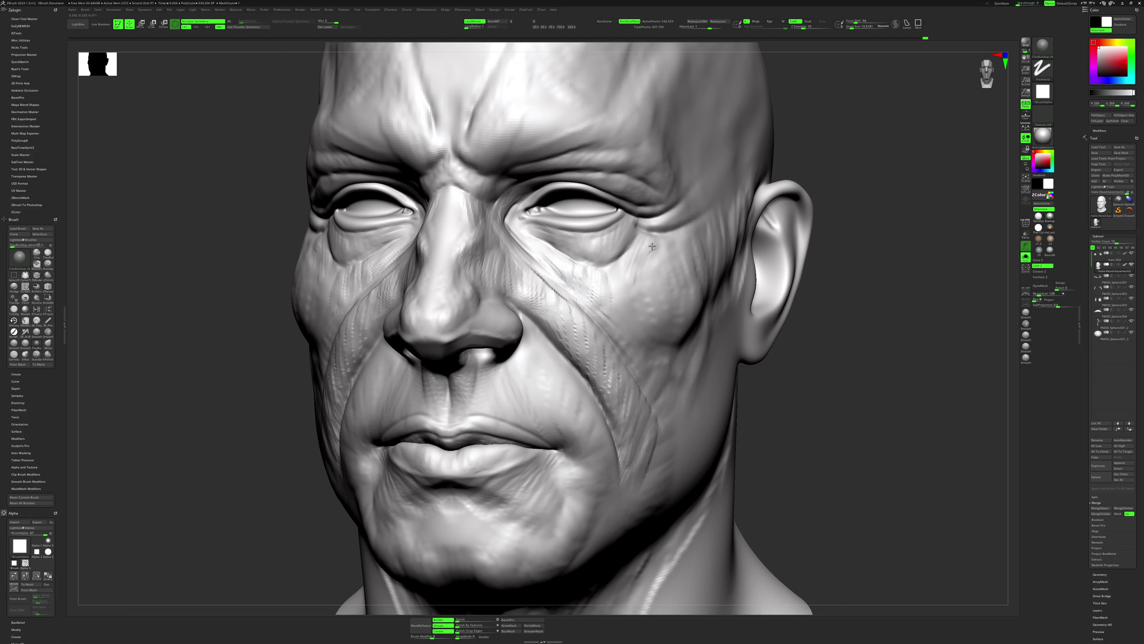
key("b")
key("d")
key("s")
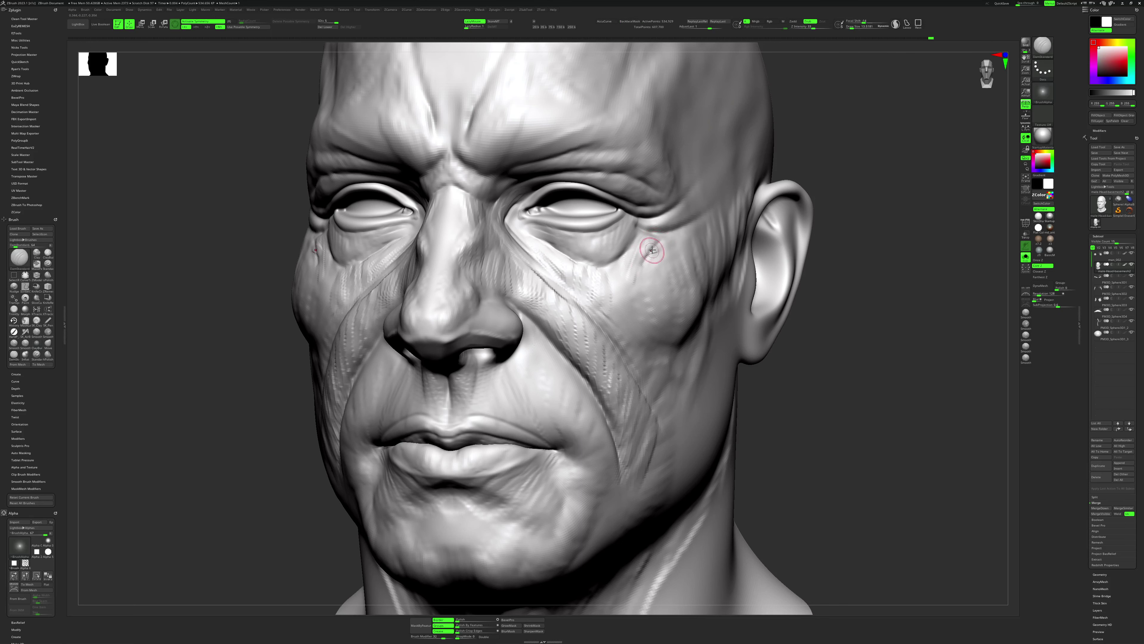
left_click_drag(824, 263, 660, 243)
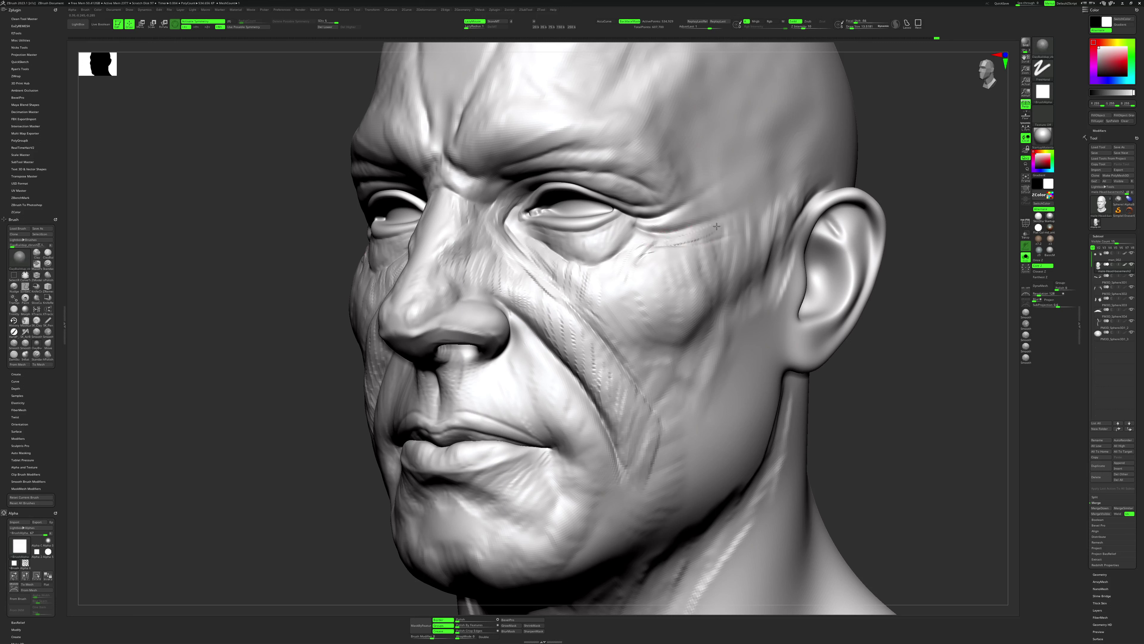
mouse_move(727, 229)
left_mouse_down()
mouse_move(665, 245)
mouse_move(665, 262)
mouse_move(748, 225)
left_mouse_up()
Return to ClayBuildup and reorient the view around the head.
key("b")
key("c")
key("b")
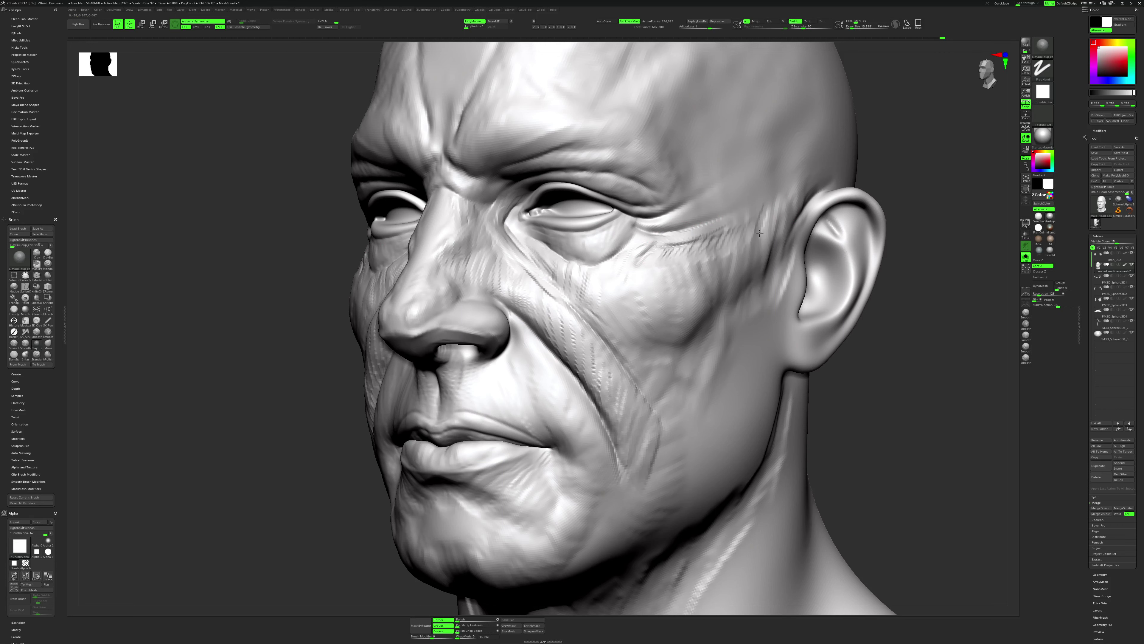
left_click_drag(946, 186, 734, 290)
right_click(734, 290)
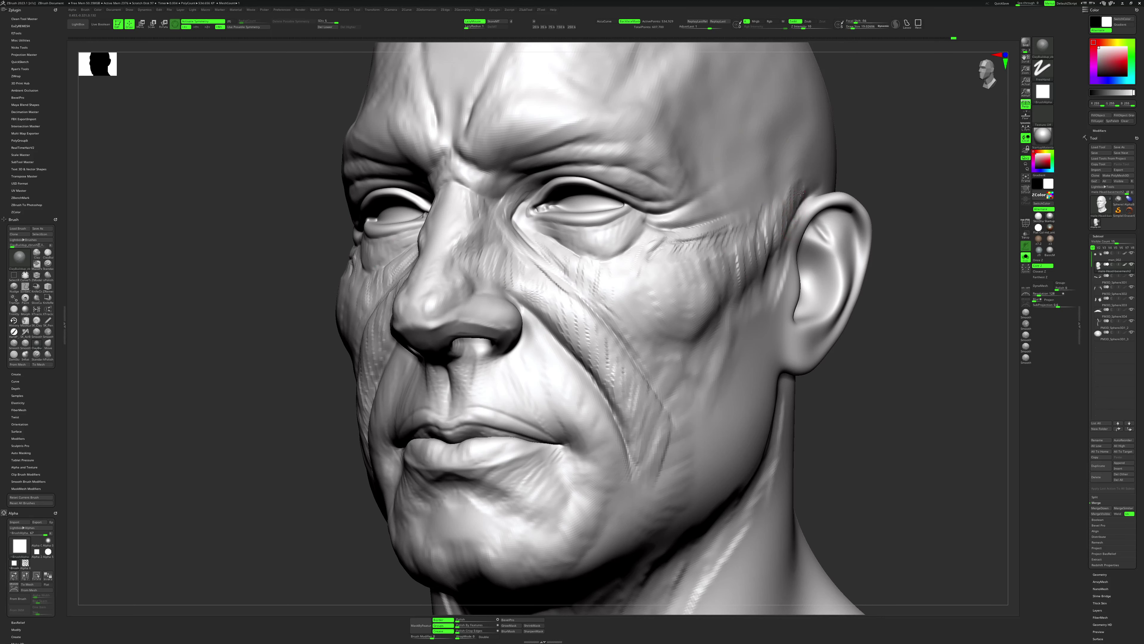
right_click_drag(792, 176, 651, 245)
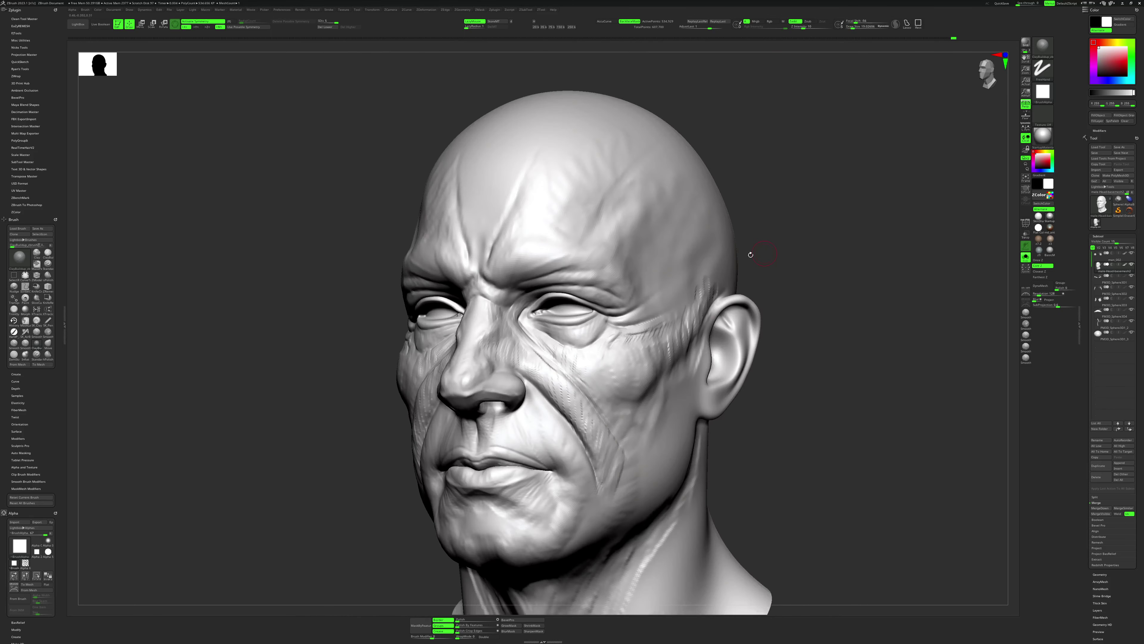
Resize the brush and add fine wrinkle marks on the brow.
right_click(652, 245)
left_click_drag(651, 245, 664, 245)
key("bracketleft")
left_click_drag(611, 264, 614, 244)
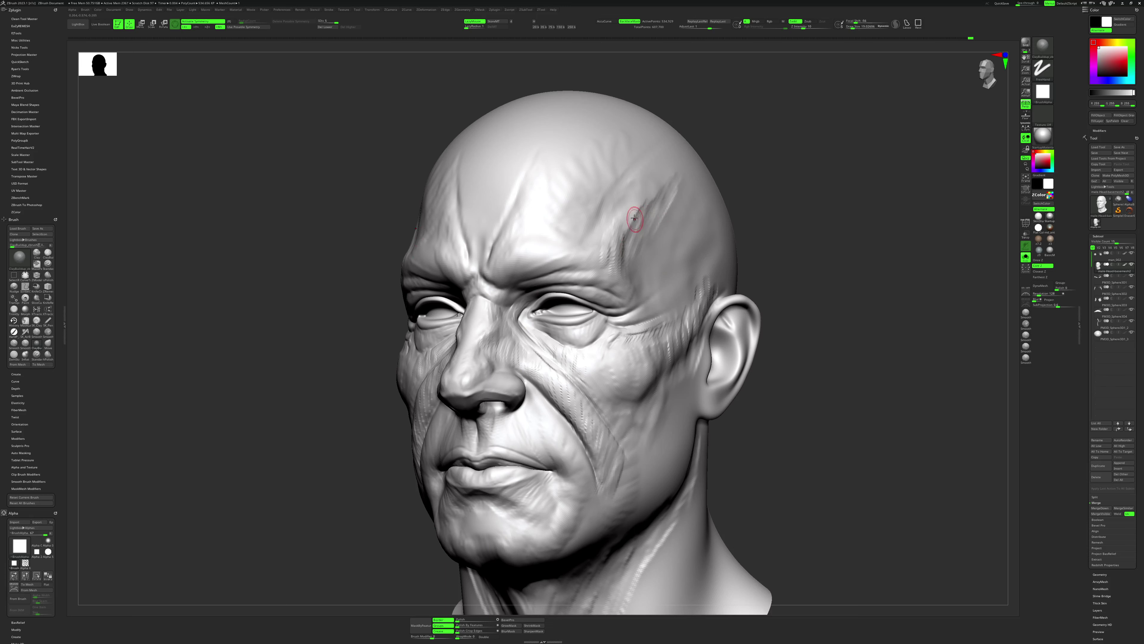
right_click_drag(595, 225, 677, 221, "shift")
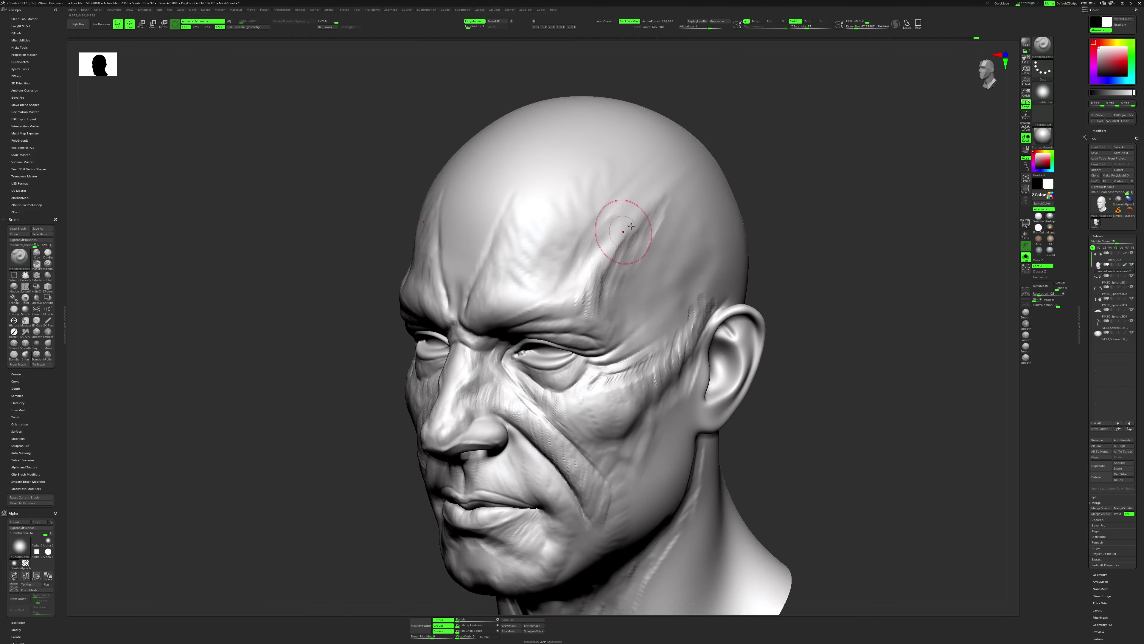
right_click_drag(630, 225, 658, 216)
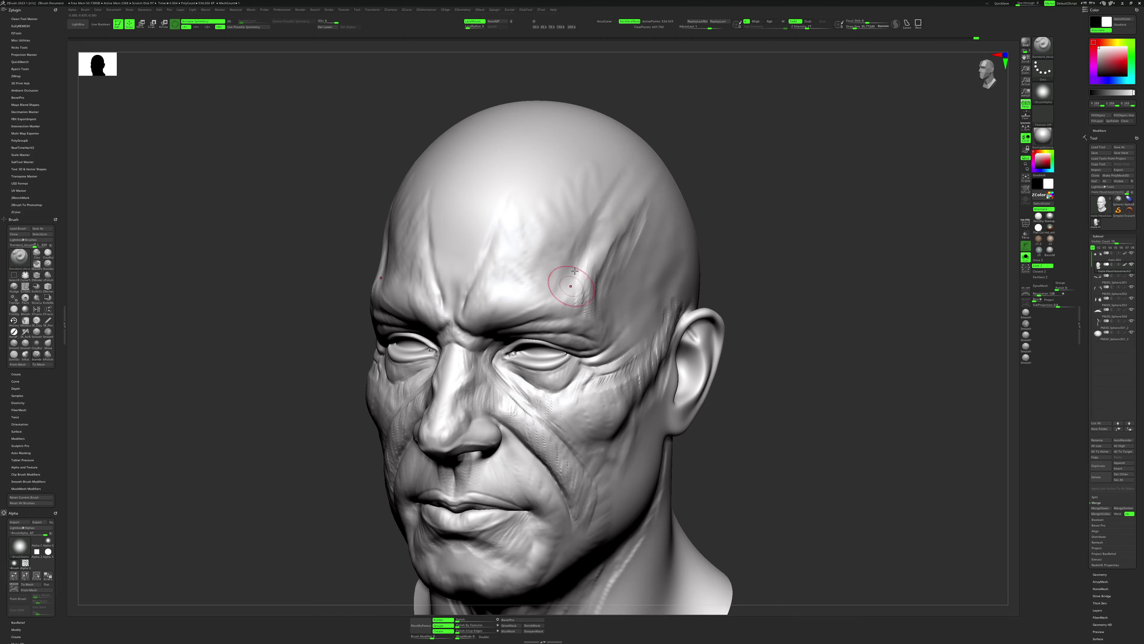
Build up vertical and horizontal ClayBuildup wrinkle strokes across the forehead.
key("b")
key("c")
key("b")
left_click_drag(559, 288, 569, 256)
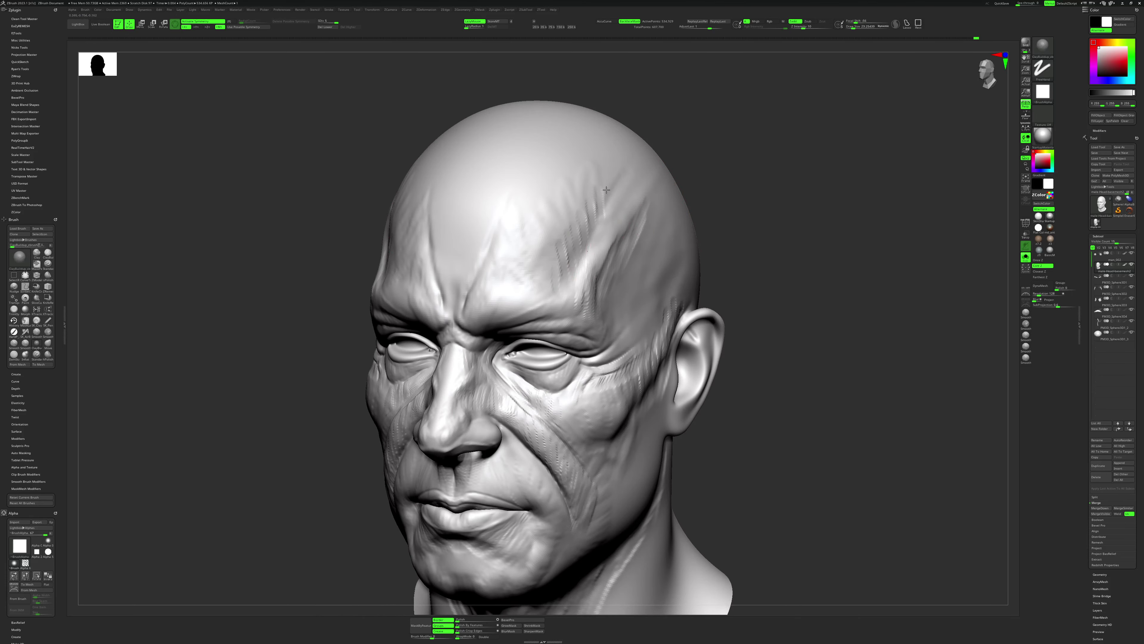
right_click_drag(606, 189, 754, 205)
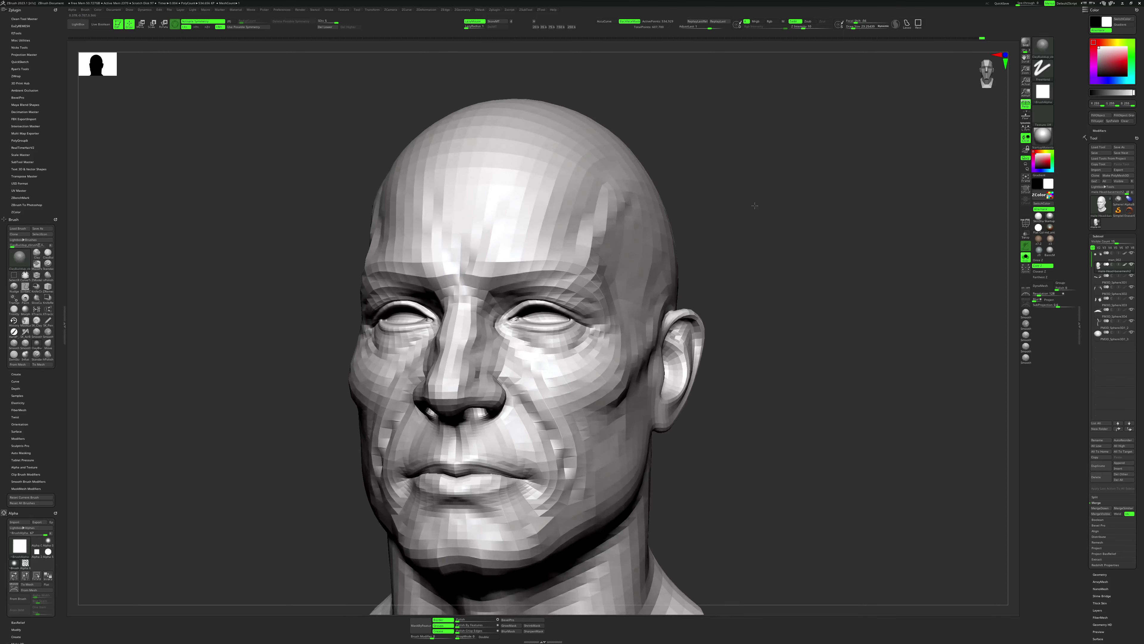
right_click_drag(671, 191, 606, 218)
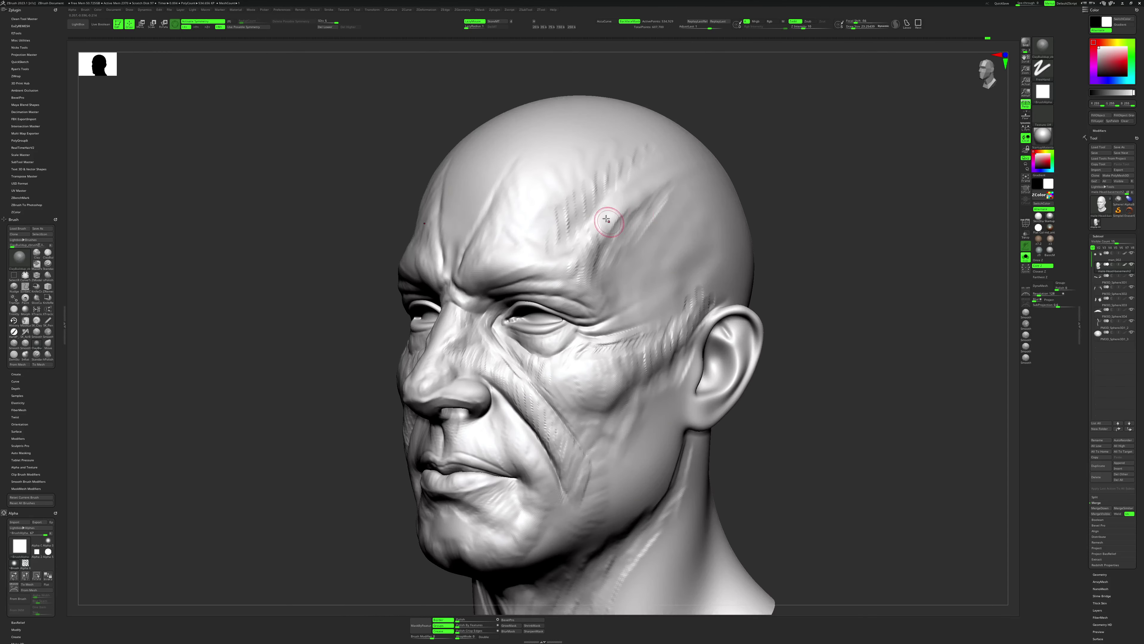
left_click_drag(634, 209, 663, 192)
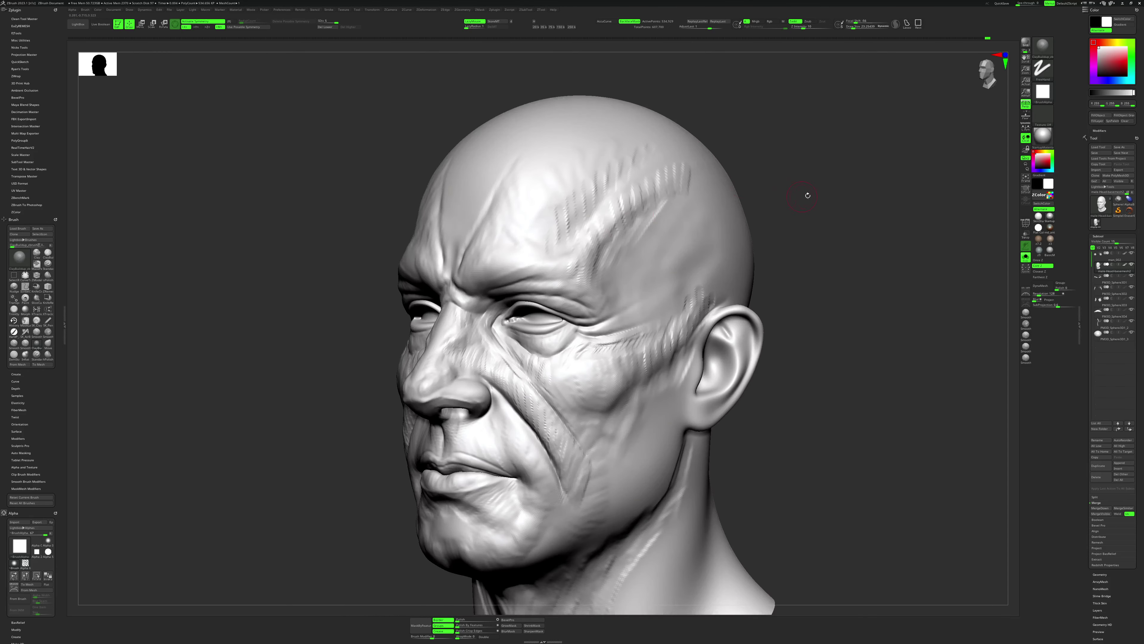
right_click_drag(806, 192, 632, 183)
right_click_drag(671, 148, 750, 200, "ctrl")
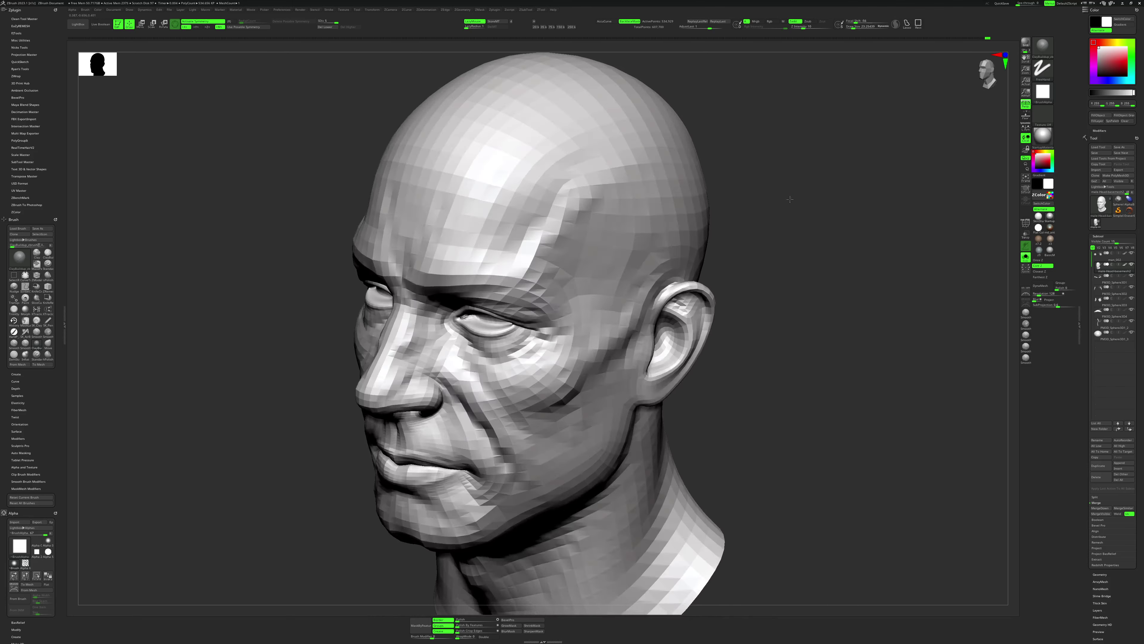
mouse_move(751, 258)
right_mouse_down()
mouse_move(768, 246)
mouse_move(782, 270)
mouse_move(746, 320)
mouse_move(505, 324)
mouse_move(389, 441)
mouse_move(585, 307)
right_mouse_up()
Solo the base head and reshape the nostrils symmetrically with the Move brush.
key("ctrl+shift+s")
key("ctrl+shift+s")
key("ctrl+shift+s")
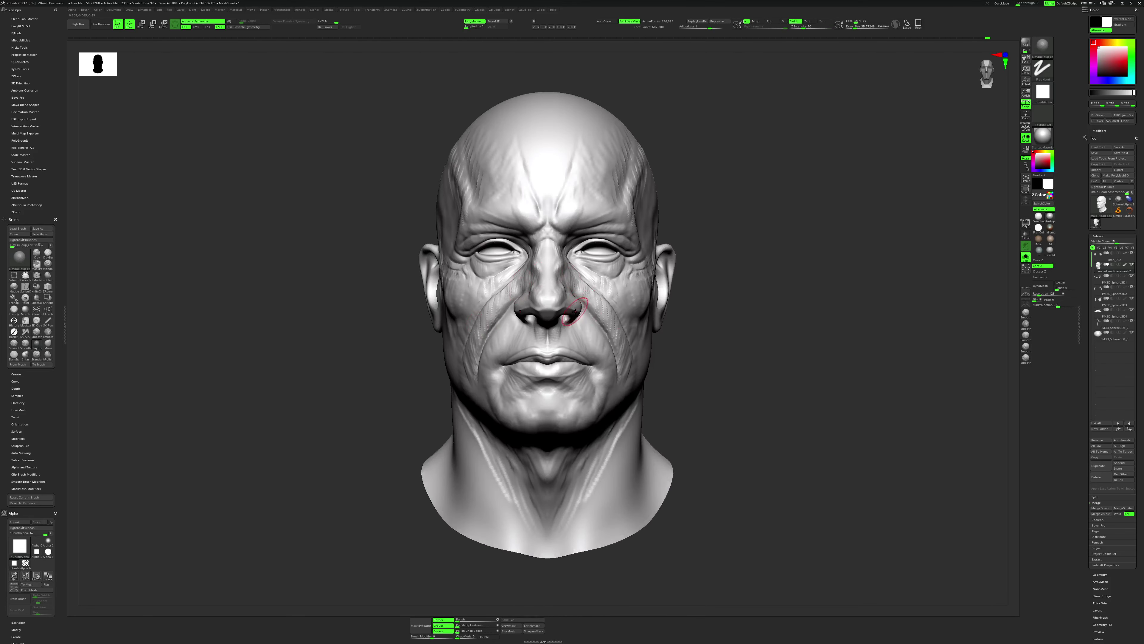
mouse_move(649, 325)
right_mouse_down("alt")
mouse_move(647, 279)
mouse_move(586, 203)
mouse_move(495, 316)
right_mouse_up("alt")
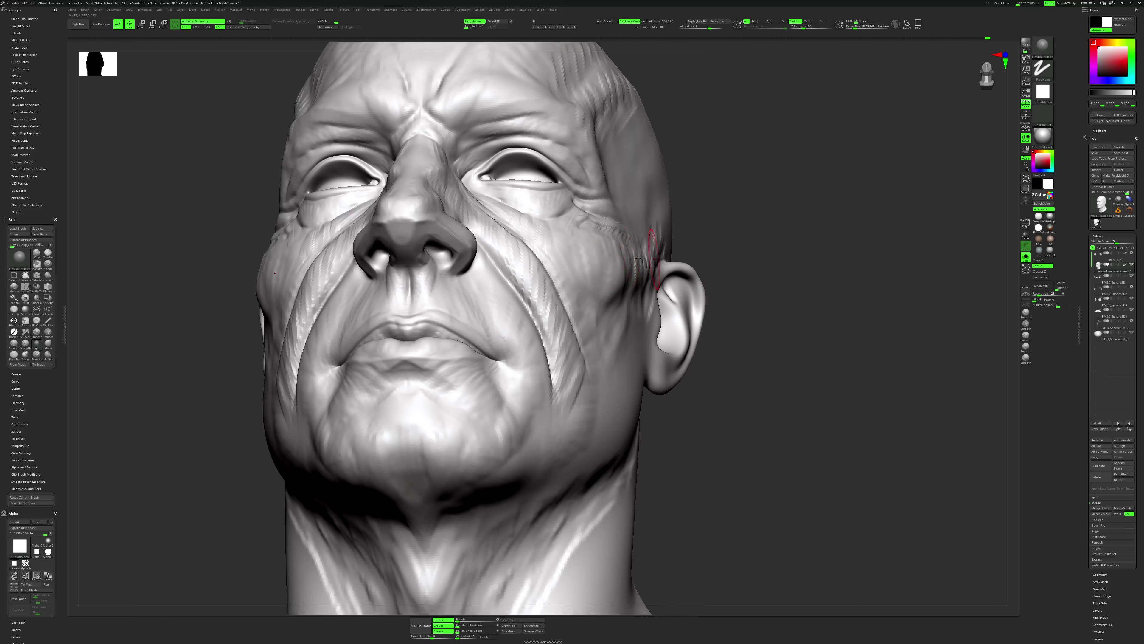
key("b")
key("m")
key("v")
key("space")
left_click_drag(462, 266, 467, 262)
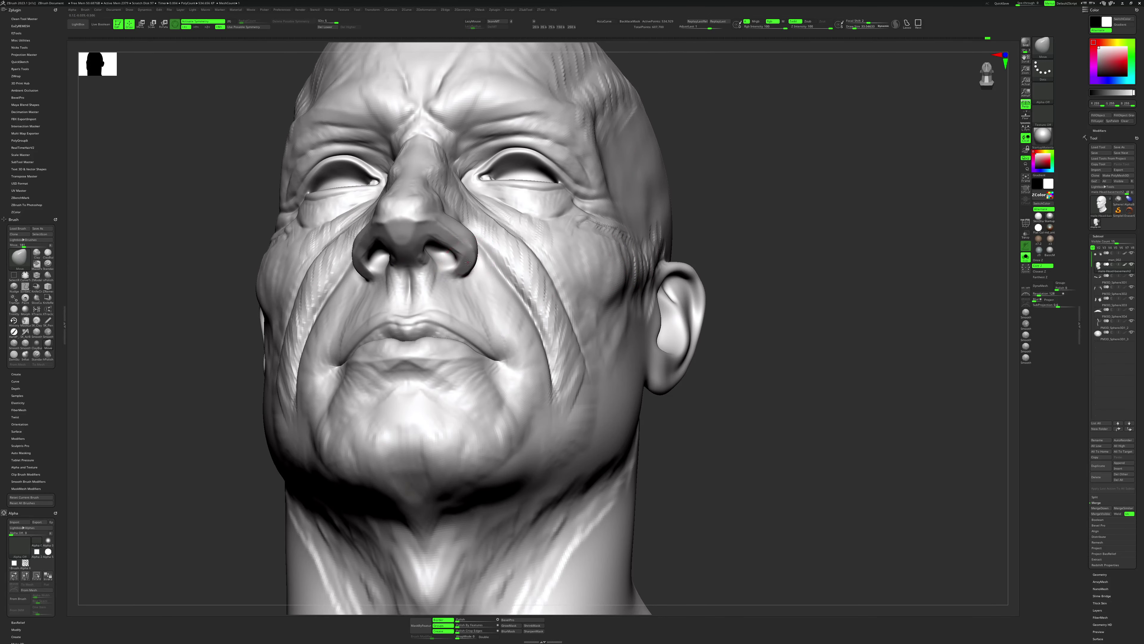
right_click_drag(485, 251, 446, 259)
Select the Standard brush, return to front view, and show moustache, brows and eyeballs again.
key("b")
key("s")
key("t")
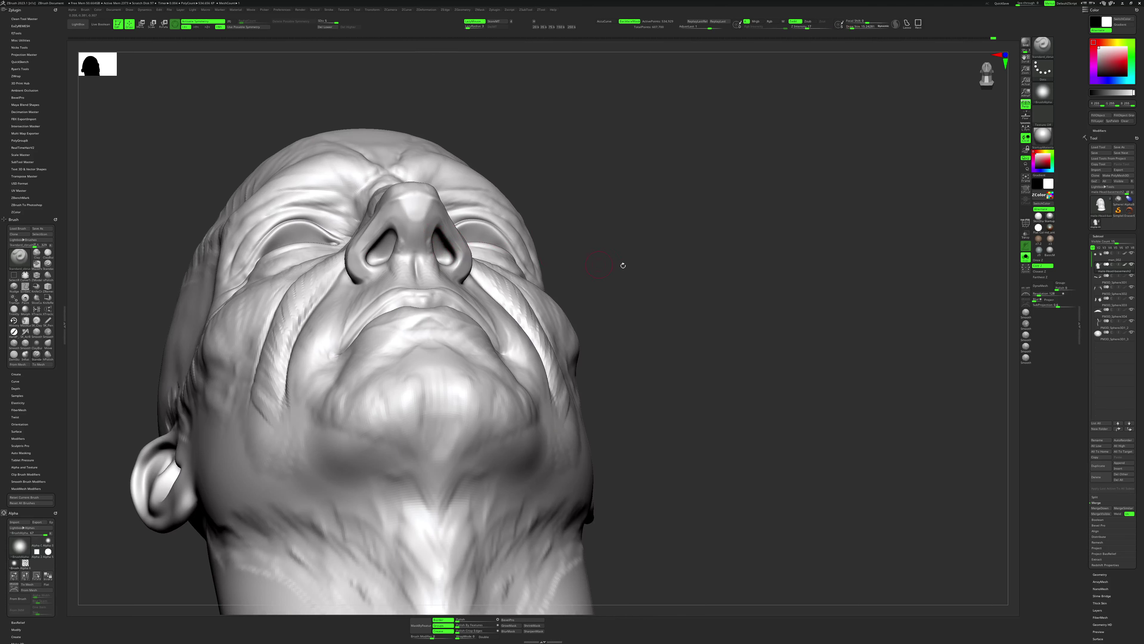
right_click_drag(623, 265, 583, 292)
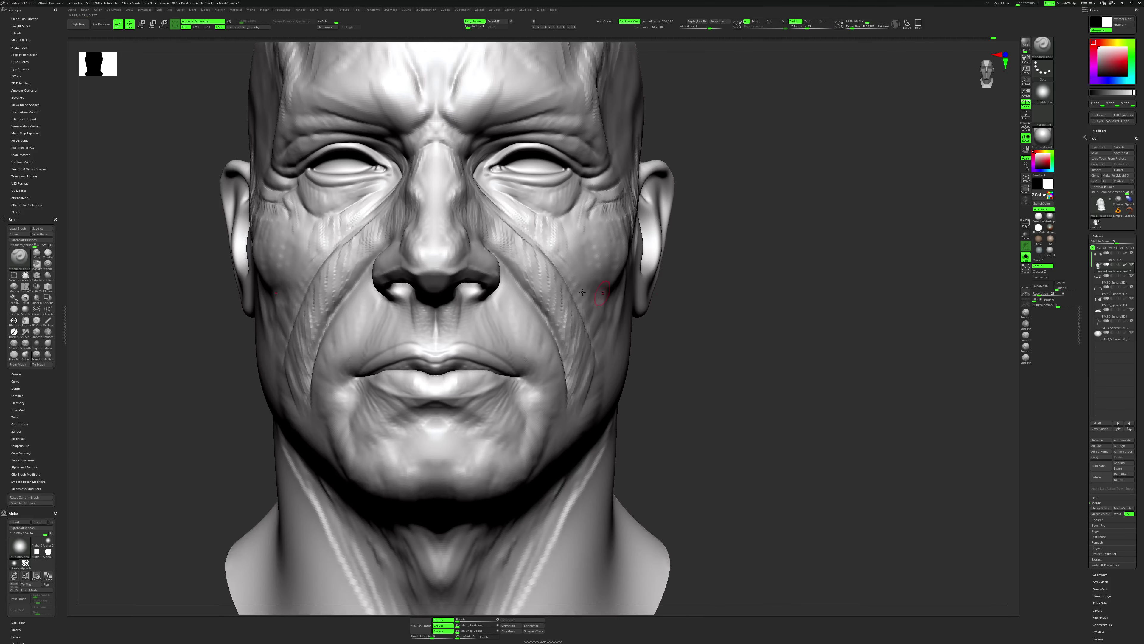
key("shift+ctrl+f")
Select the Move brush and reduce its size to about 21 at a three-quarter angle.
key("b")
key("m")
key("v")
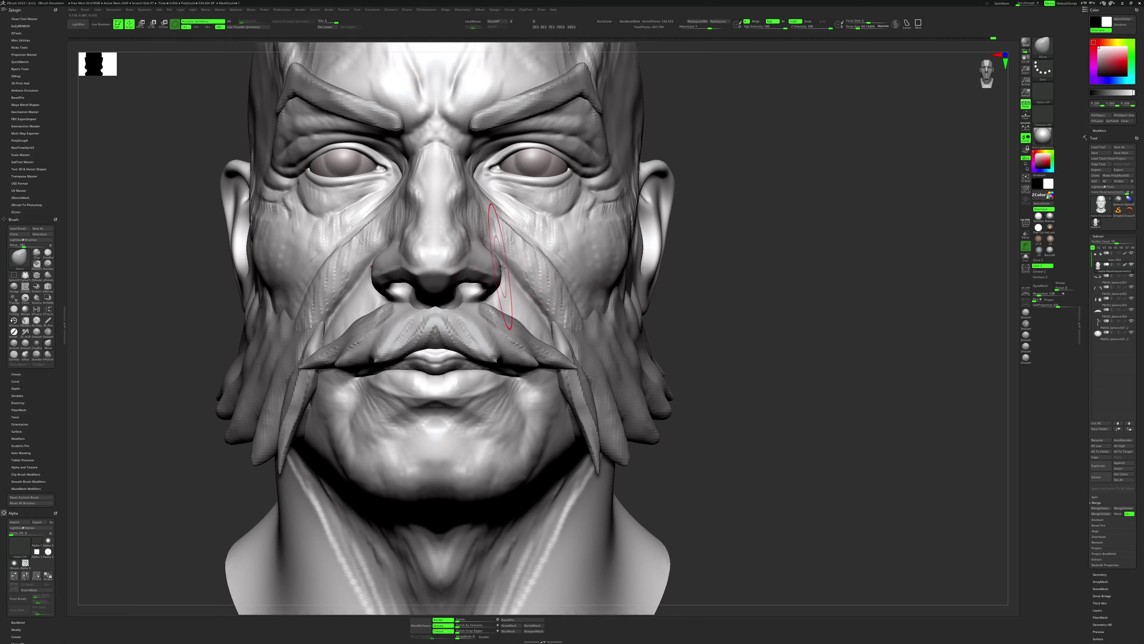
right_click_drag(733, 340, 488, 277)
key("space")
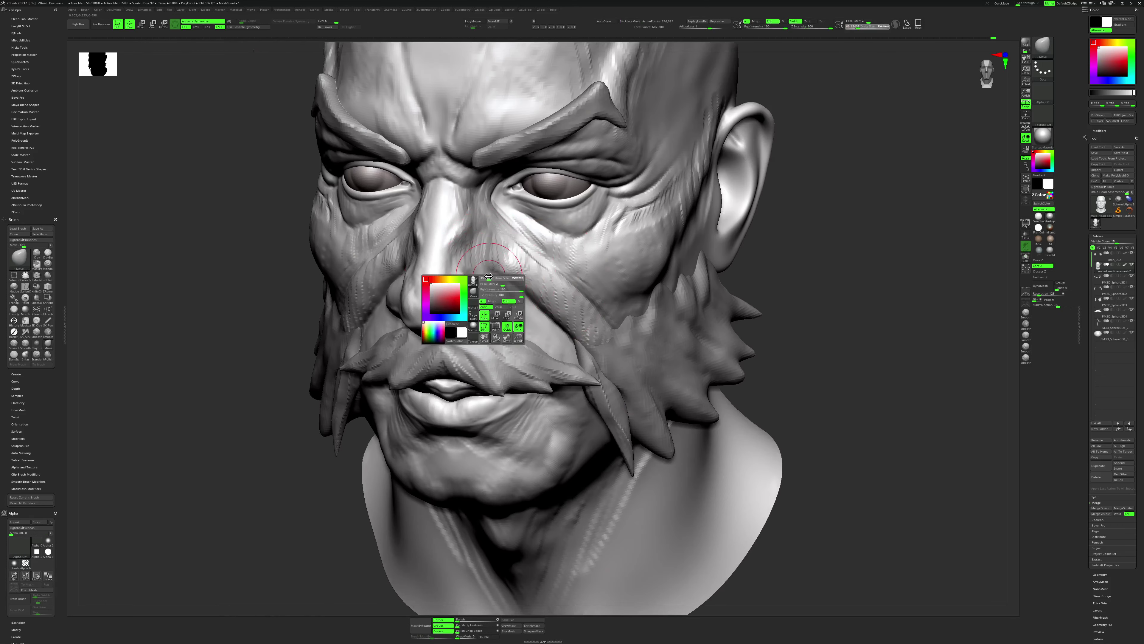
left_click_drag(489, 276, 472, 268)
key("space")
Pick ClayBuildup, frame the whole head, and isolate the base head.
key("space")
key("space")
key("b")
key("c")
key("b")
key("space")
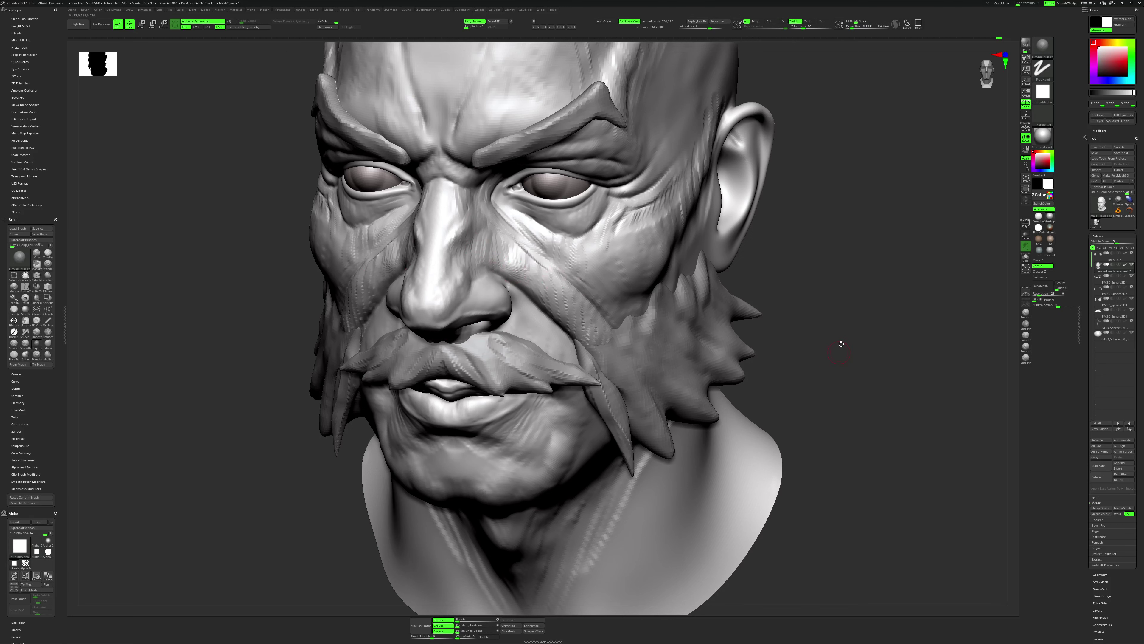
left_click_drag(840, 344, 879, 284, "shift")
key("f")
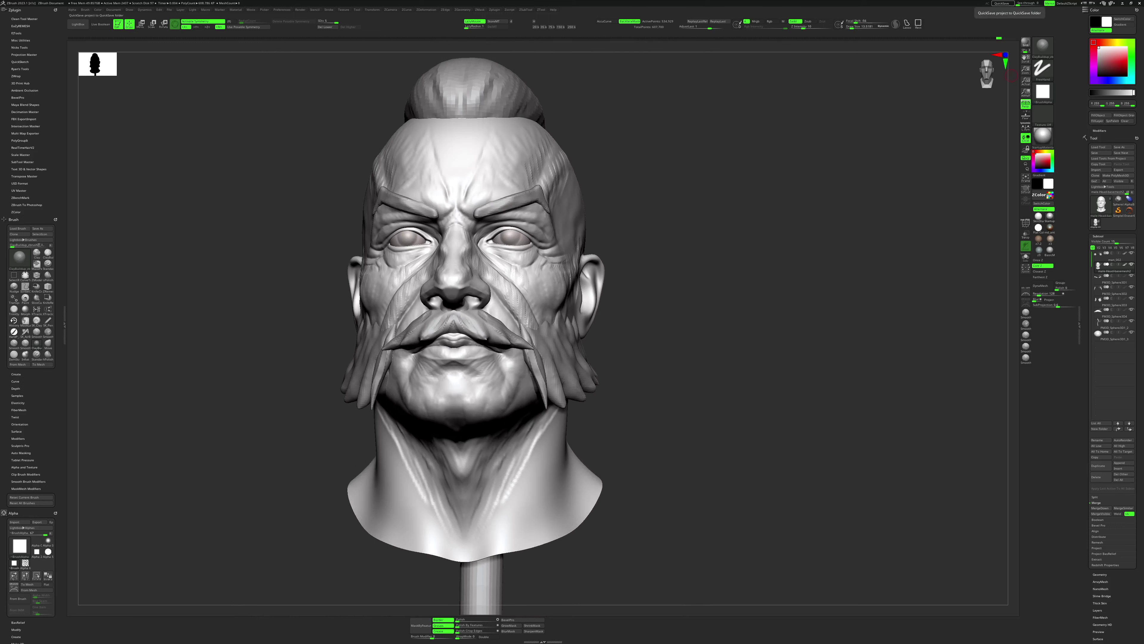
mouse_move(731, 317)
left_mouse_down()
mouse_move(715, 324)
mouse_move(783, 337)
mouse_move(766, 343)
mouse_move(779, 358)
left_mouse_up()
key("shift+alt+s")
key("shift+alt+s")
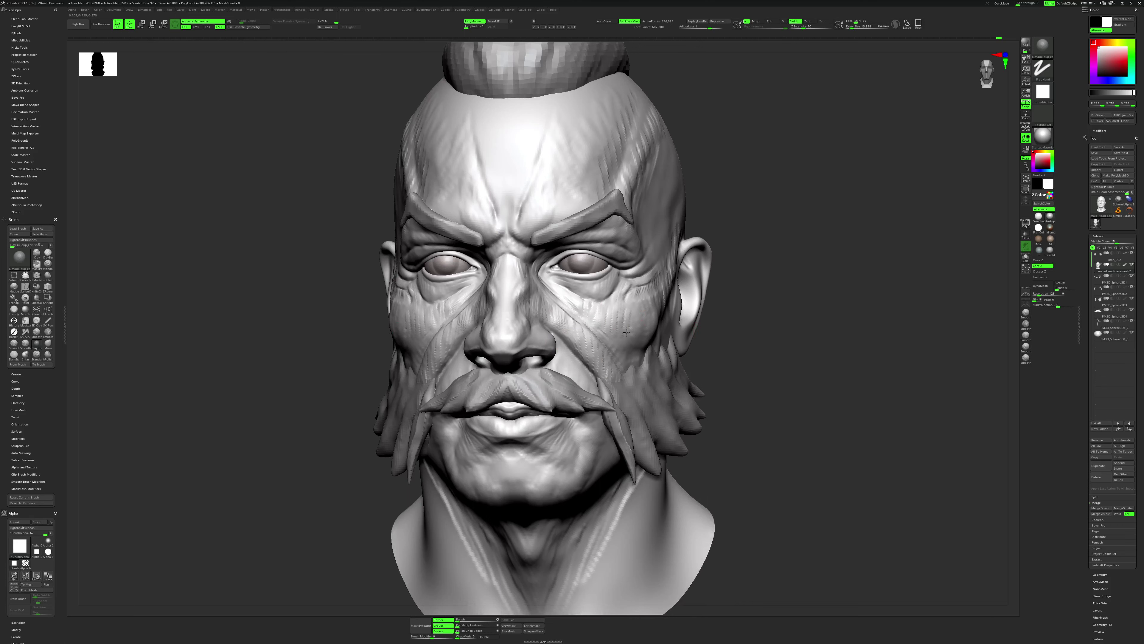
right_click_drag(645, 311, 658, 325)
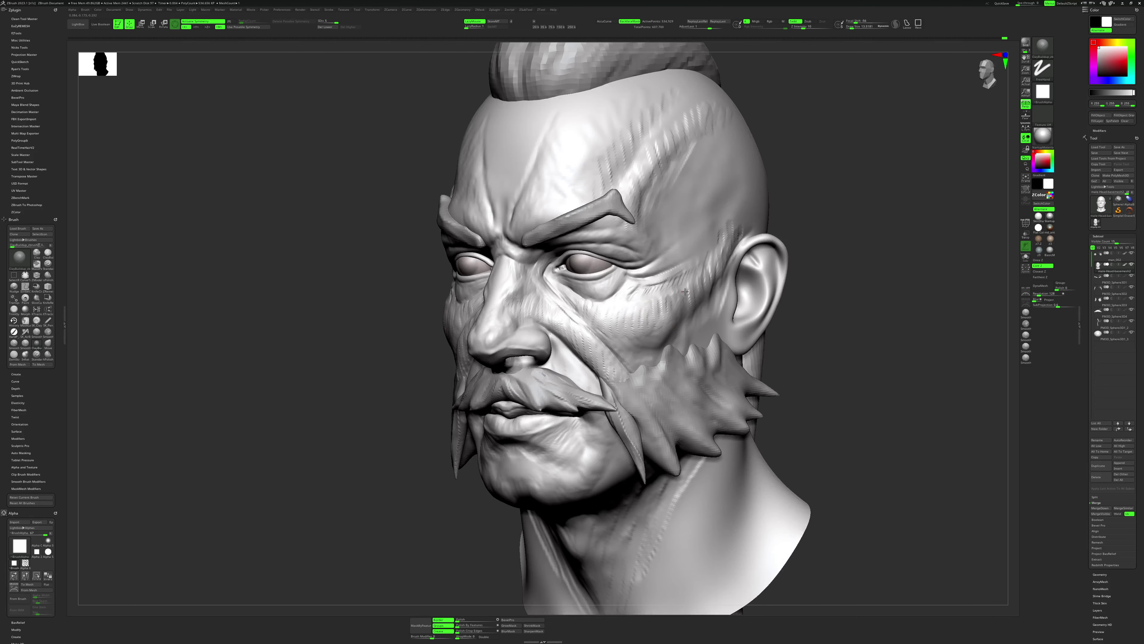
Toggle between Standard and ClayBuildup brushes while checking the brush settings.
key("b")
key("s")
key("t")
right_click(645, 317)
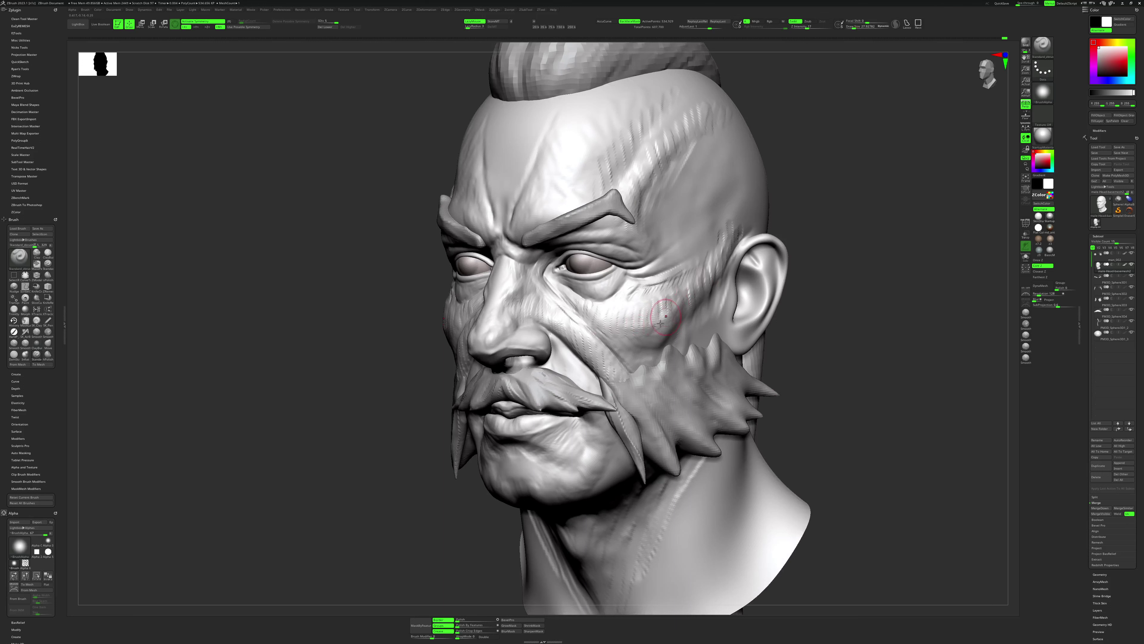
key("b")
key("c")
key("b")
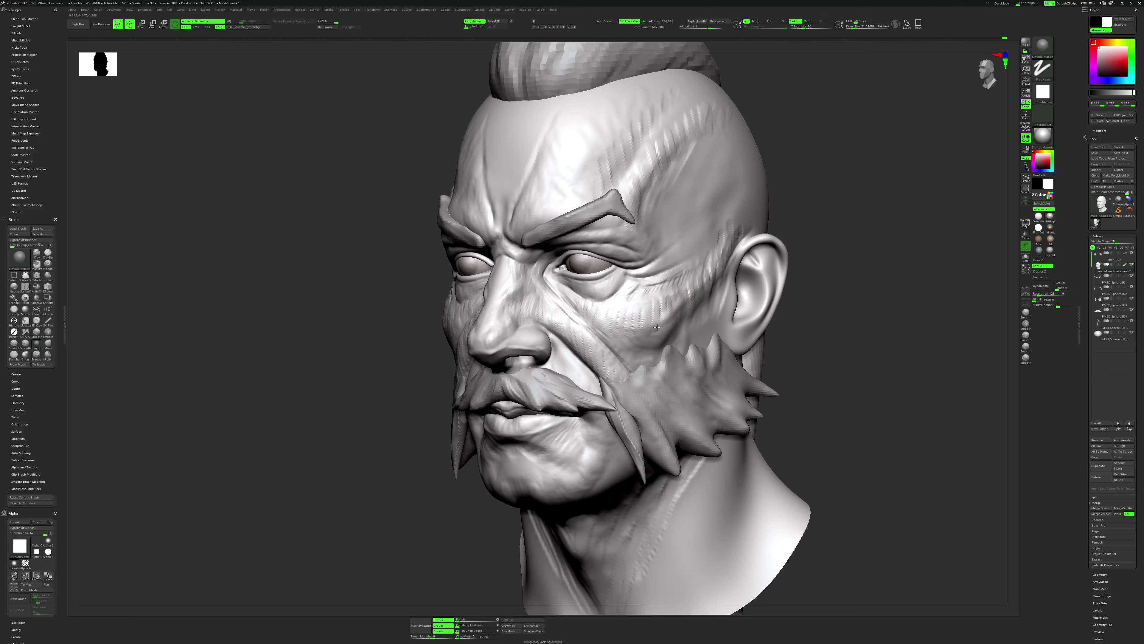
right_click(657, 327)
With ClayBuildup at Draw Size about 9, sculpt bumps and creases into the upper inner ear.
right_click_drag(723, 277, 784, 296)
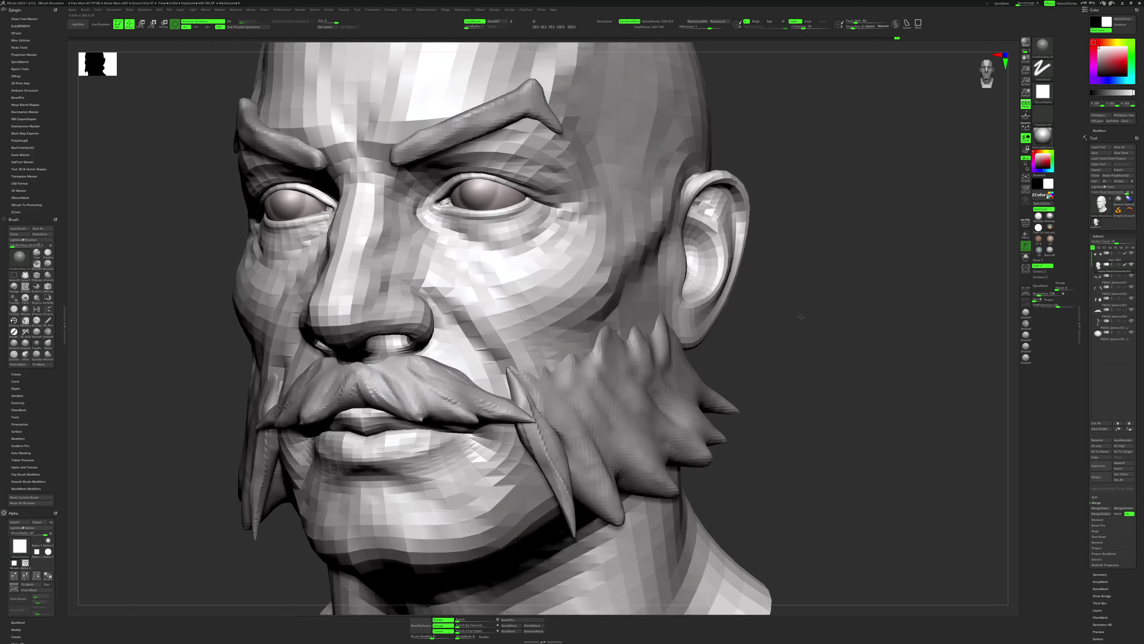
right_click_drag(784, 296, 784, 205)
key("b")
key("s")
key("t")
right_click(785, 205)
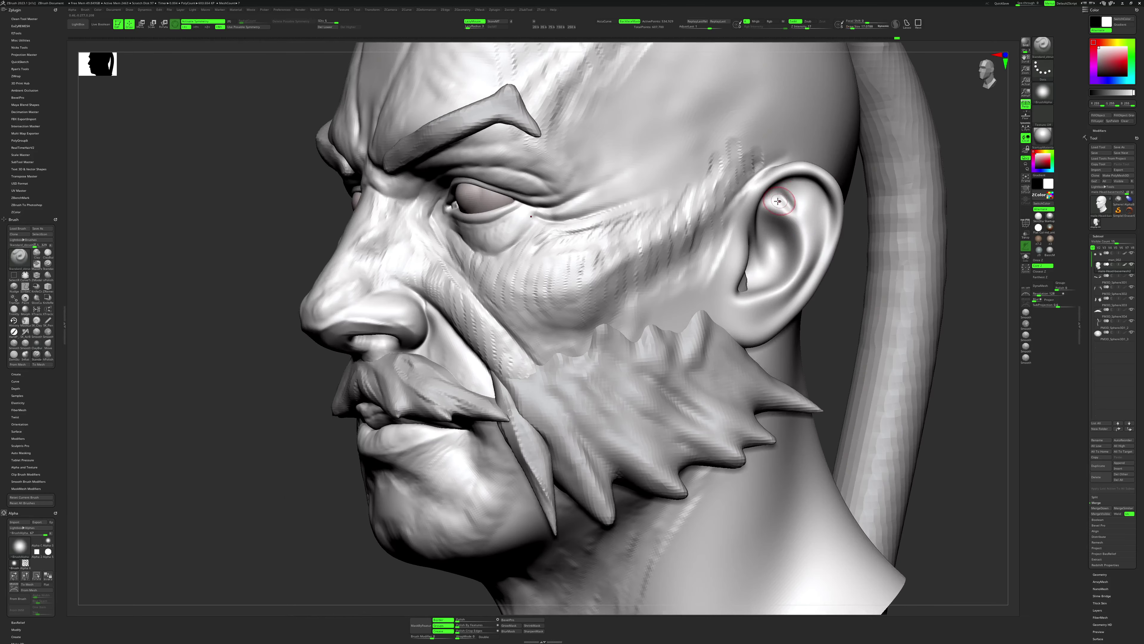
key("b")
key("c")
key("b")
right_click(774, 204)
left_click_drag(768, 205, 775, 197)
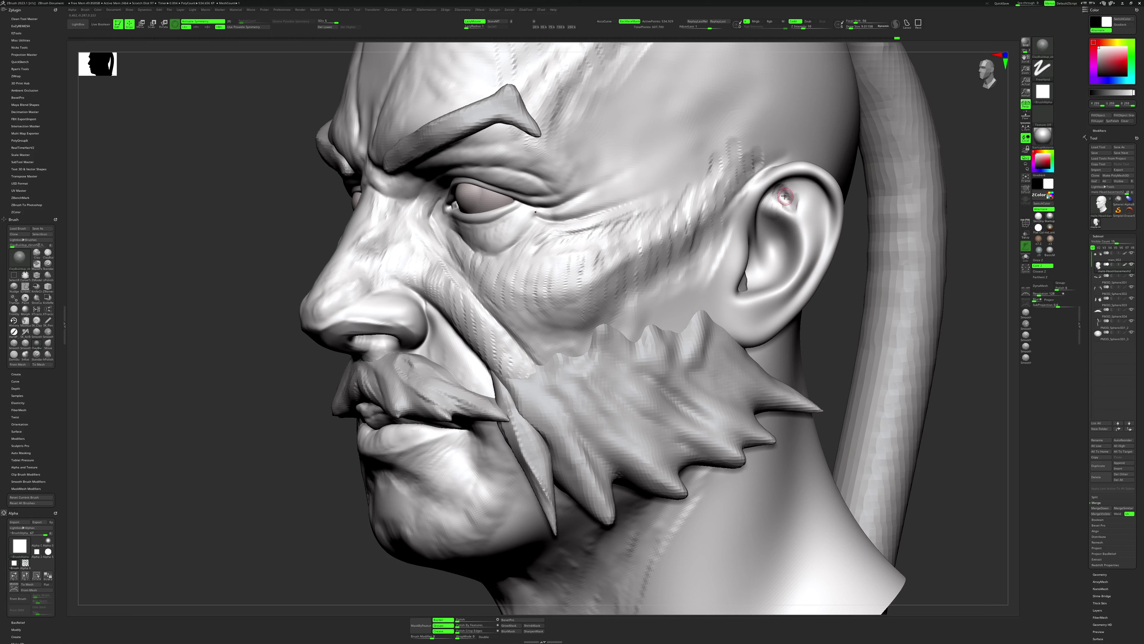
left_click_drag(779, 201, 771, 219)
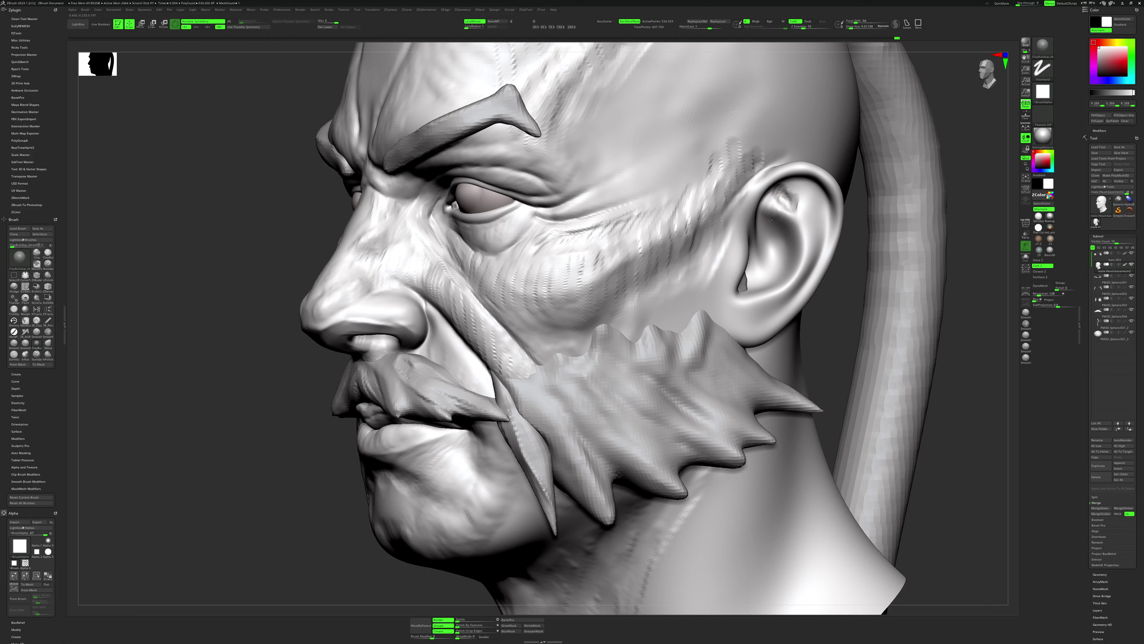
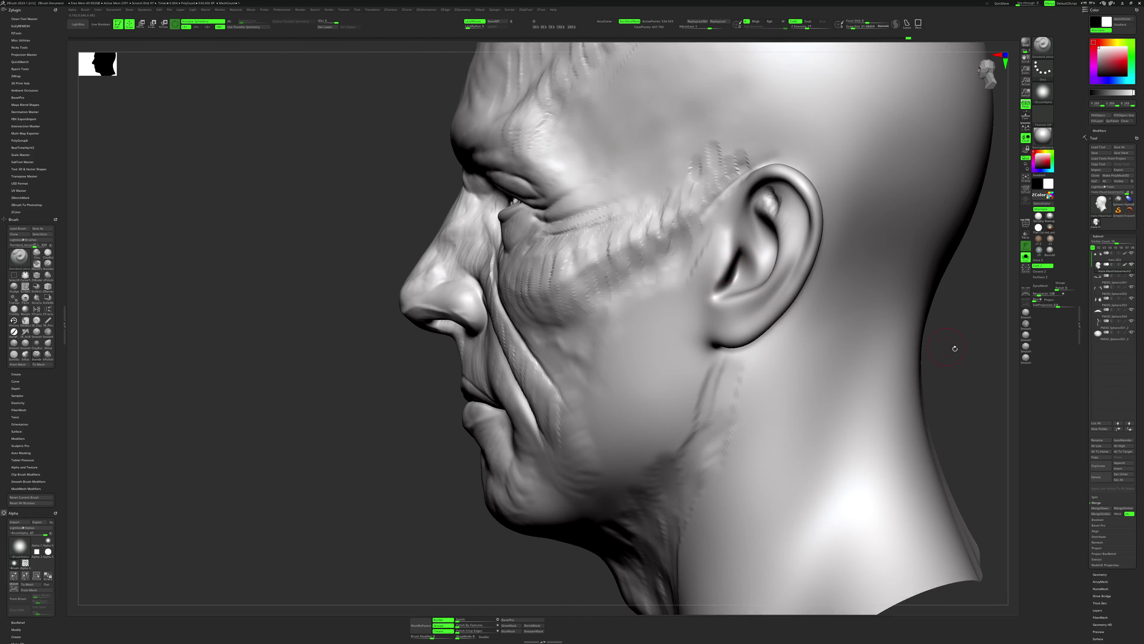
Turn to the ear and reshape the earlobe surface with the Standard Dots brush.
left_click_drag(952, 345, 803, 273)
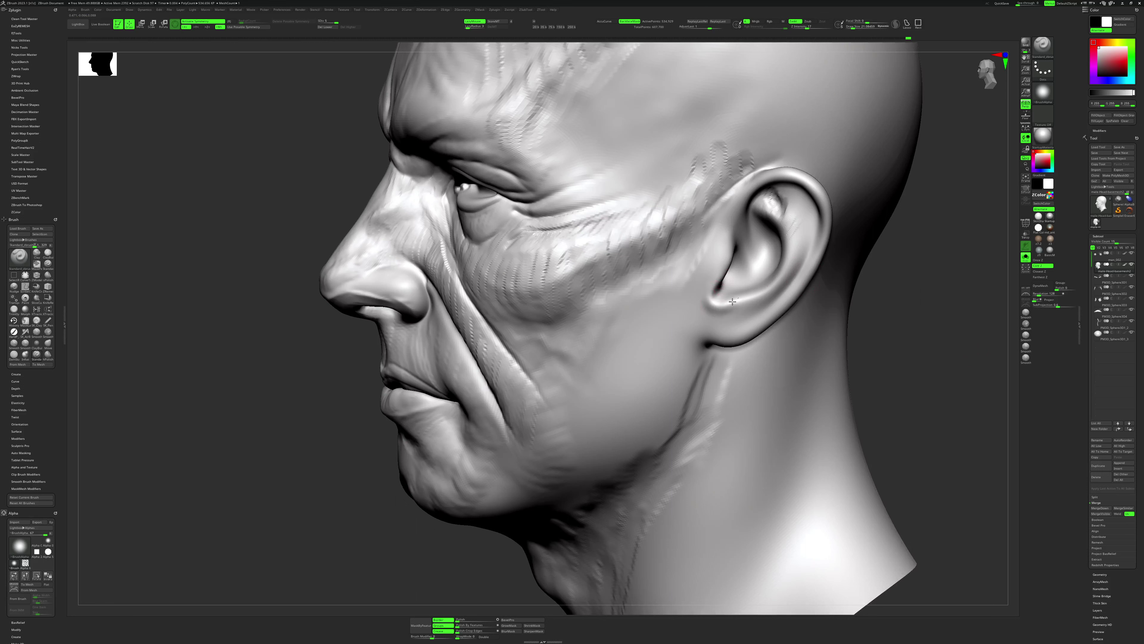
key("b")
key("m")
key("v")
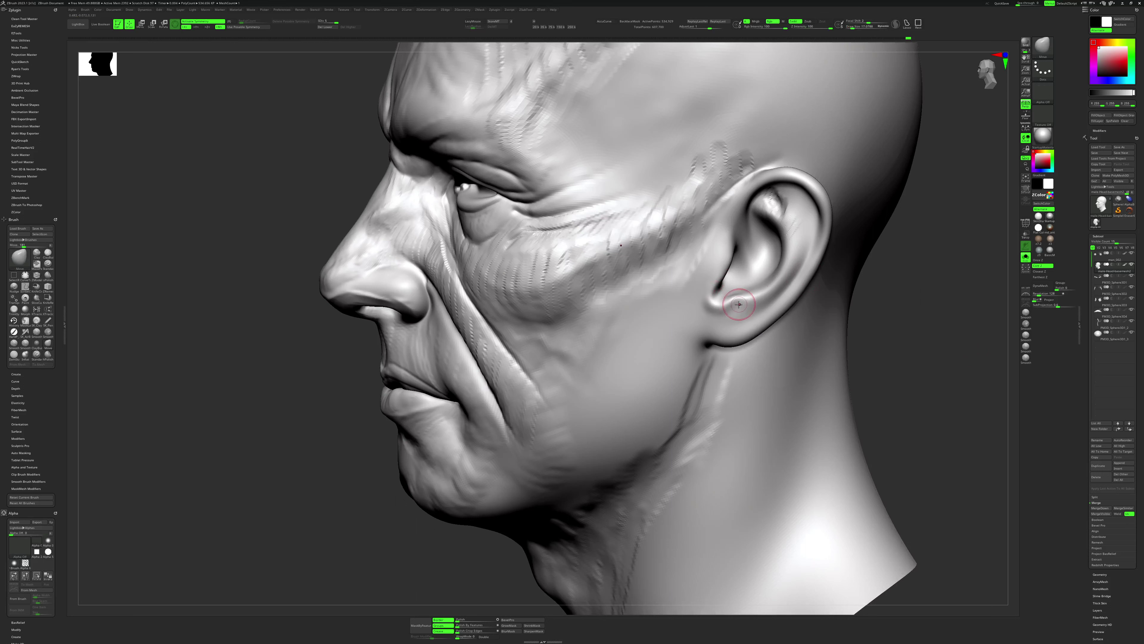
key("b")
key("c")
key("b")
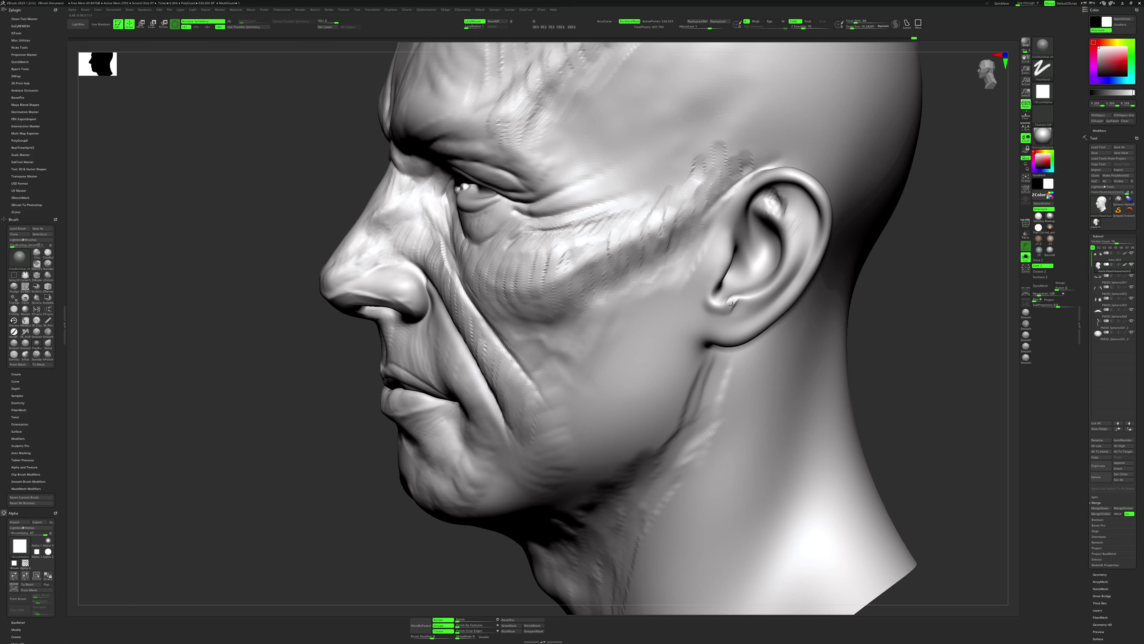
left_click_drag(871, 307, 729, 291)
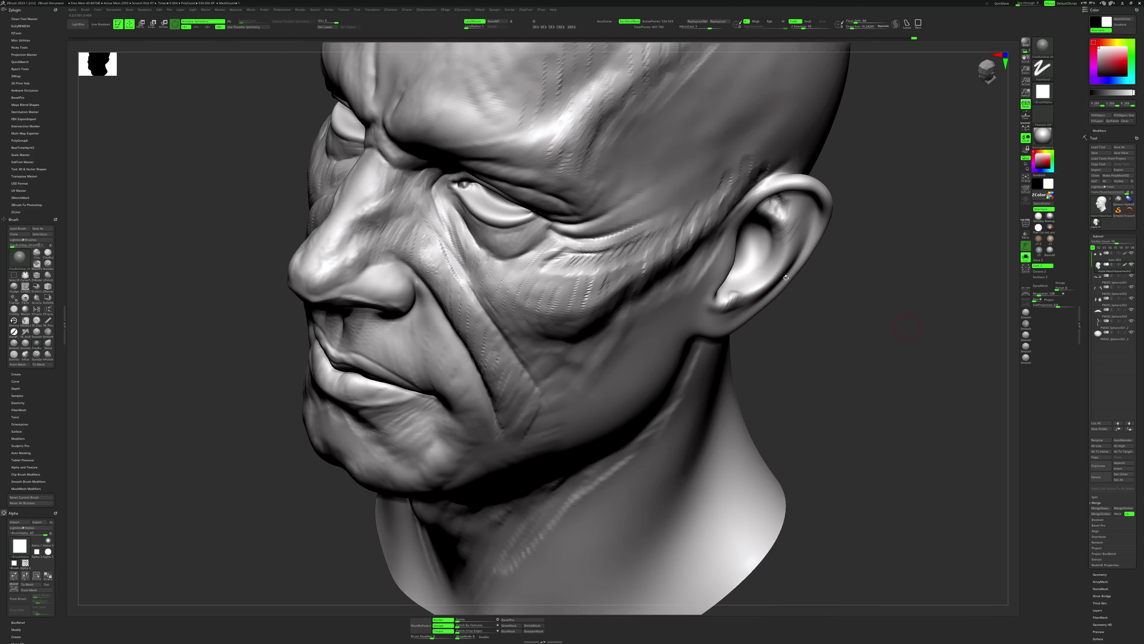
key("b")
key("s")
key("t")
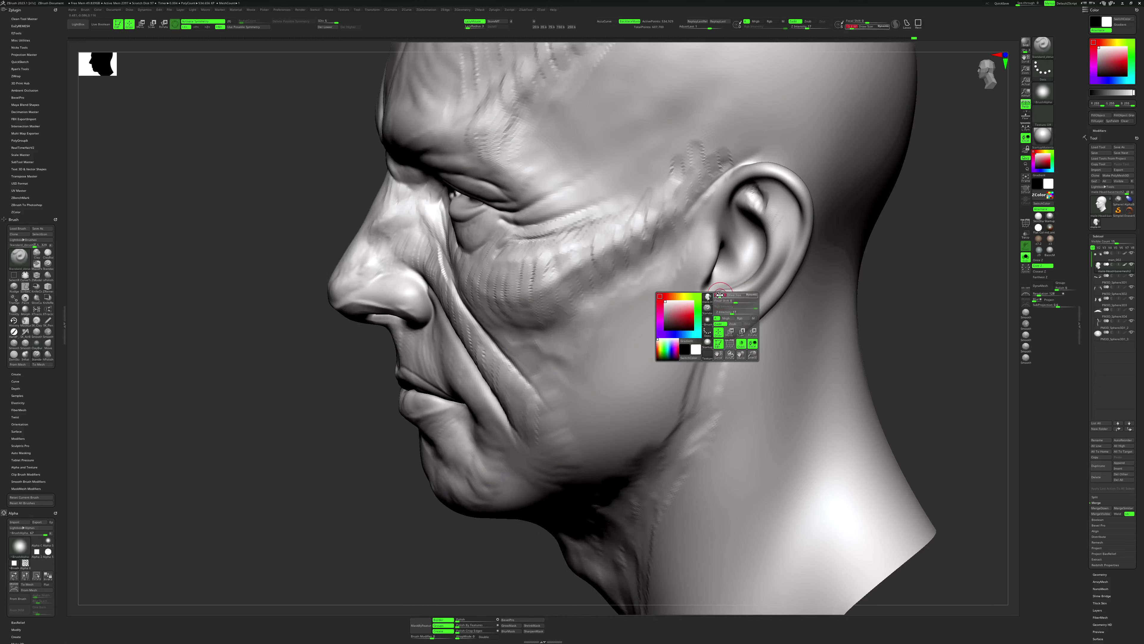
left_click_drag(735, 303, 716, 320)
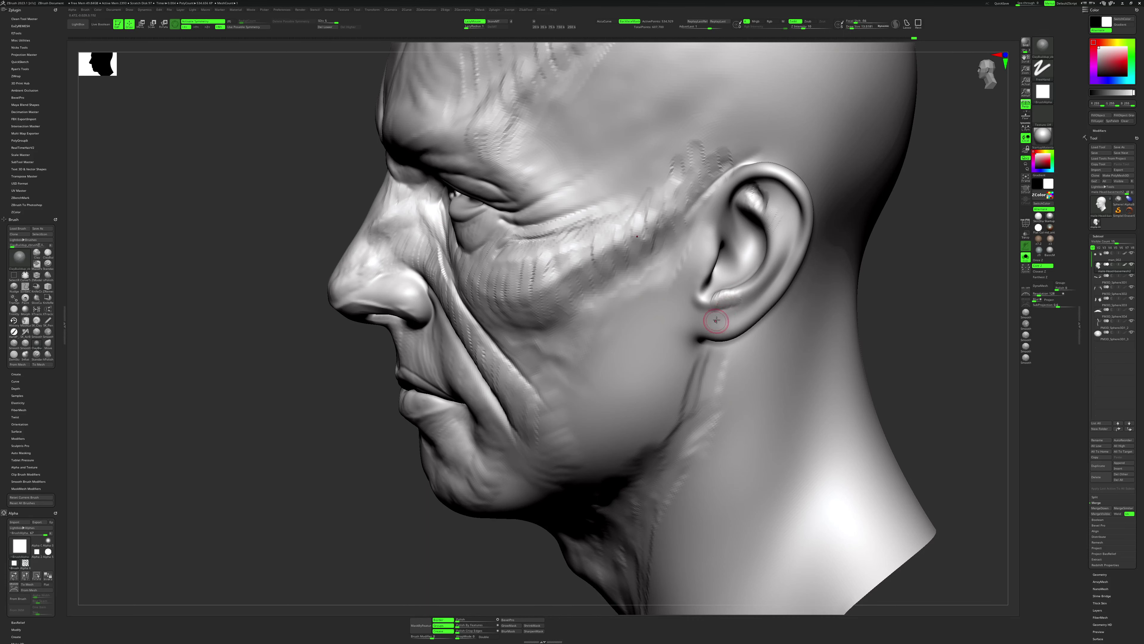
right_click_drag(750, 311, 684, 312)
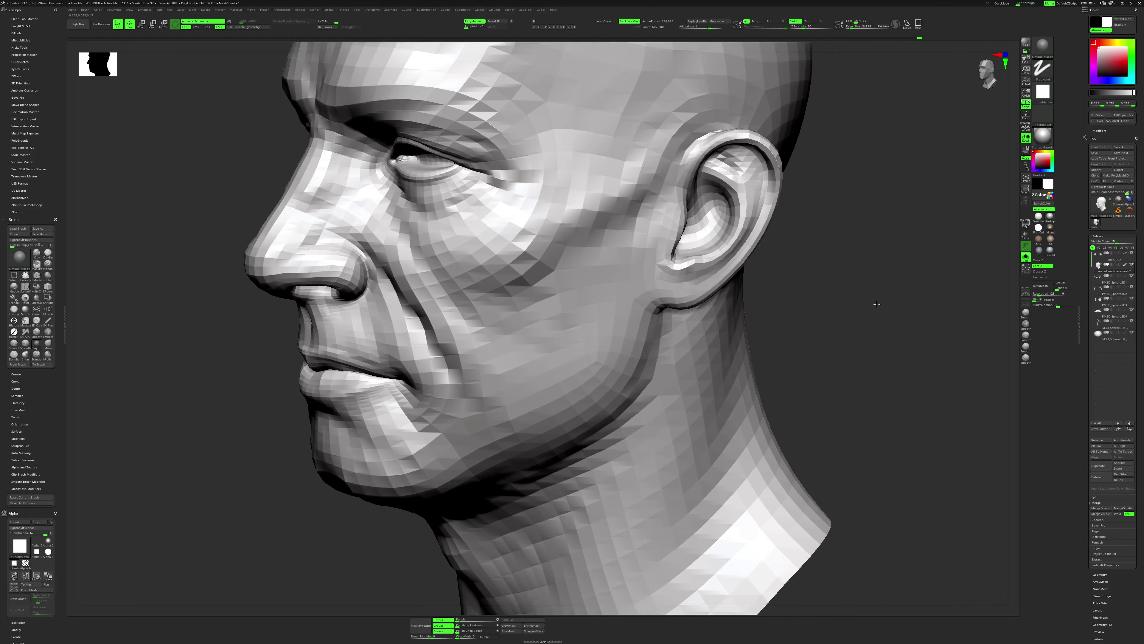
Refine the earlobe from a frontal angle with smaller Move and ClayBuildup brushes.
key("space")
key("b")
key("m")
key("v")
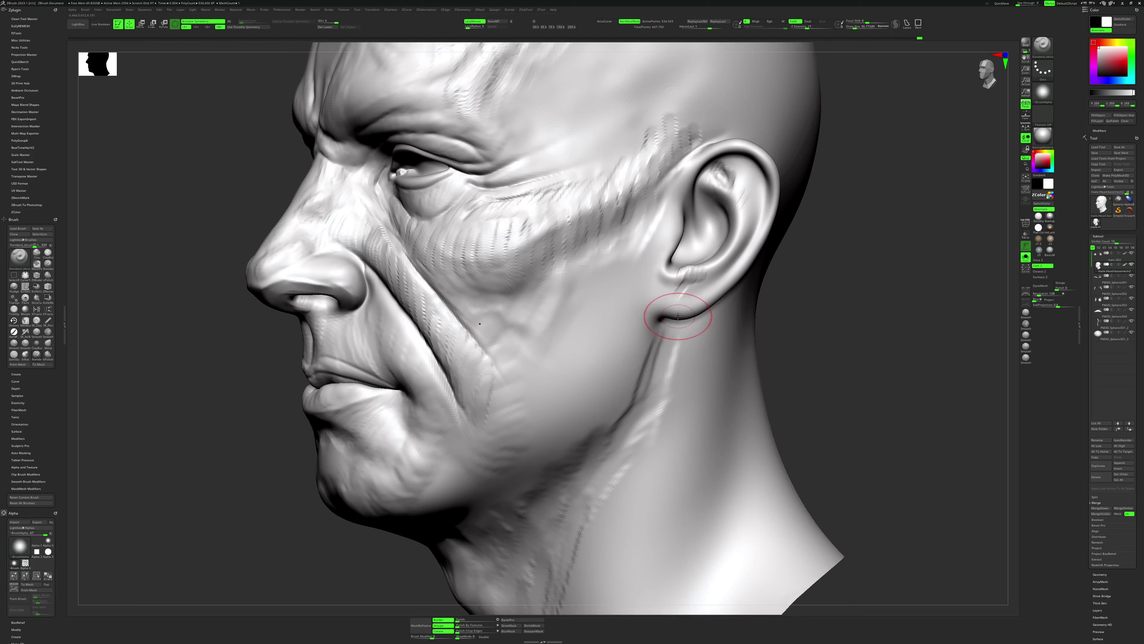
key("space")
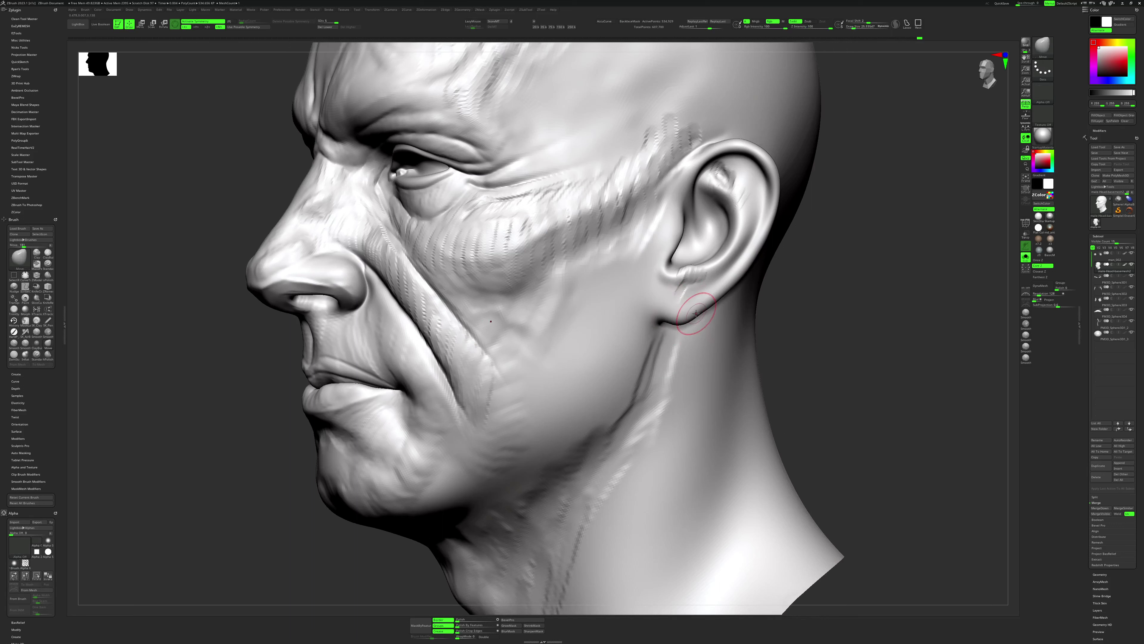
key("space")
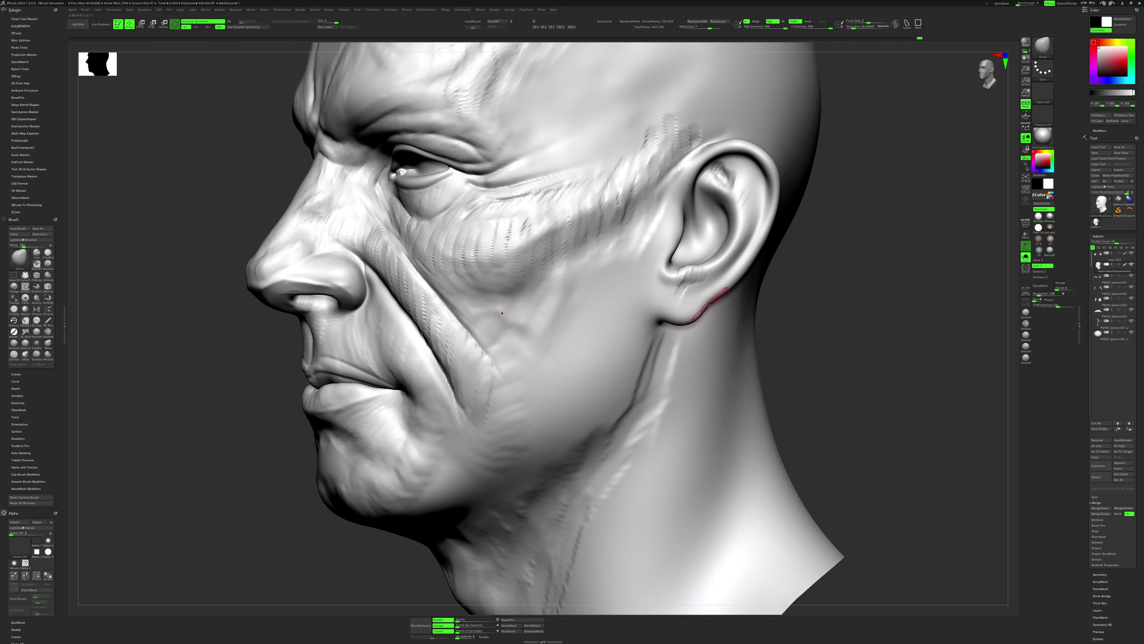
right_click_drag(719, 313, 678, 283)
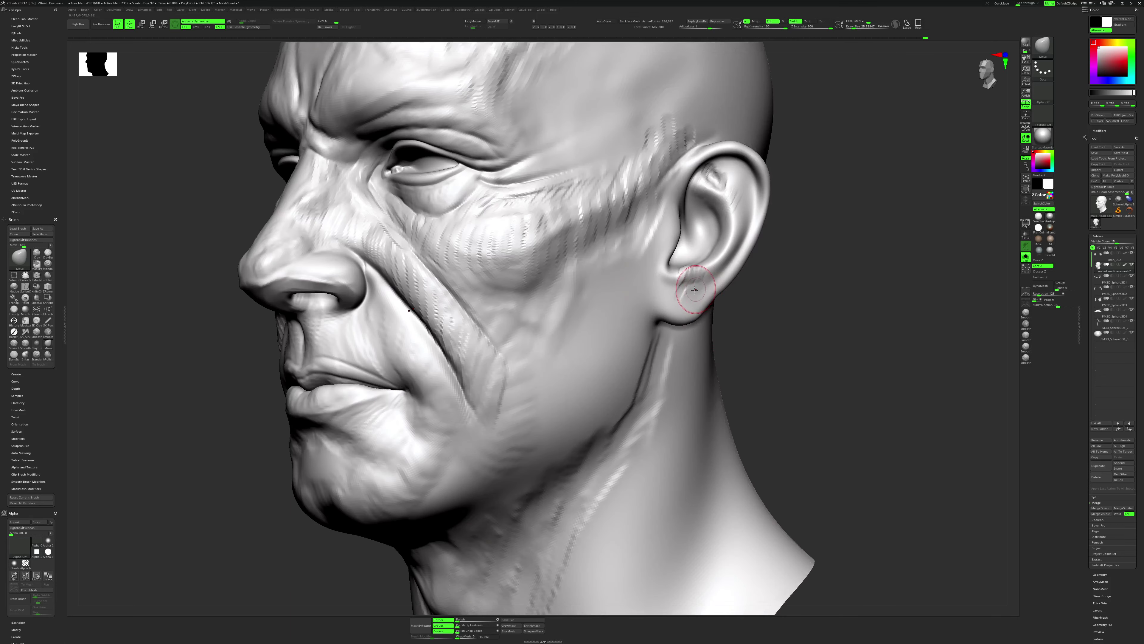
key("space")
key("b")
key("c")
key("b")
key("bracketleft")
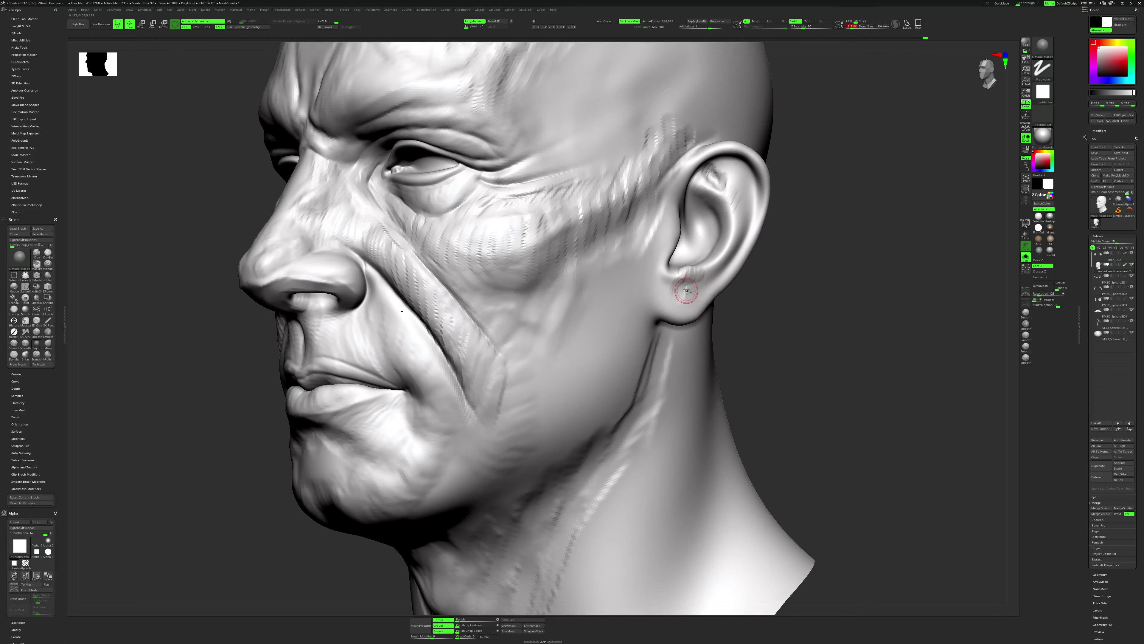
Crisp the earlobe-to-jaw fold with a further-shrunk Move brush from a left three-quarter view.
right_click_drag(779, 262, 684, 248)
key("space")
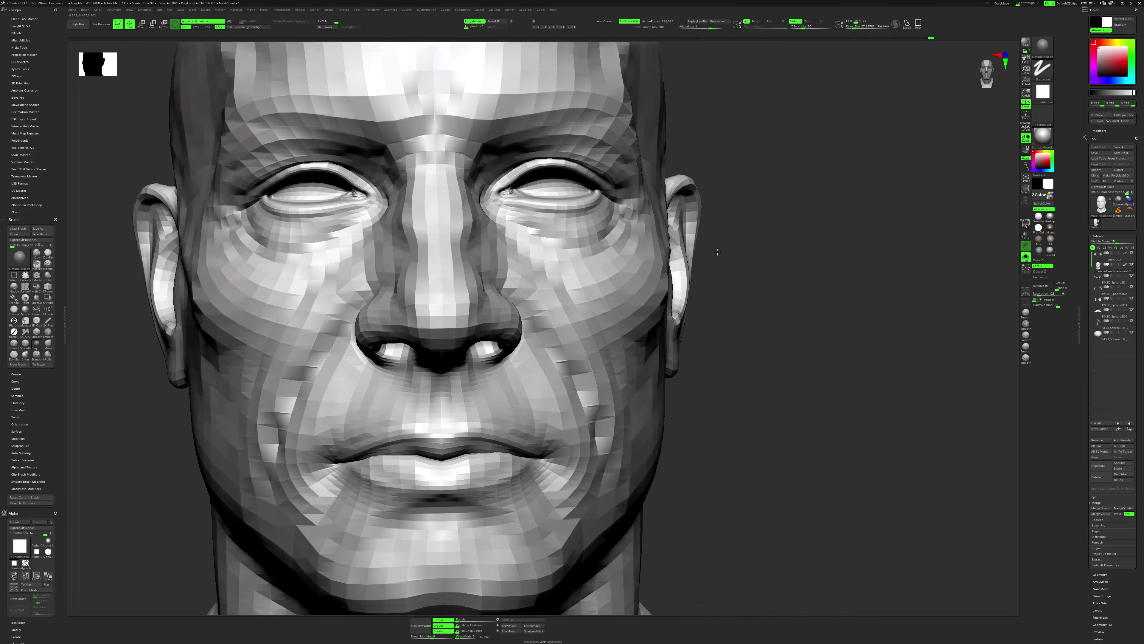
key("space")
key("b")
key("m")
key("v")
key("bracketleft")
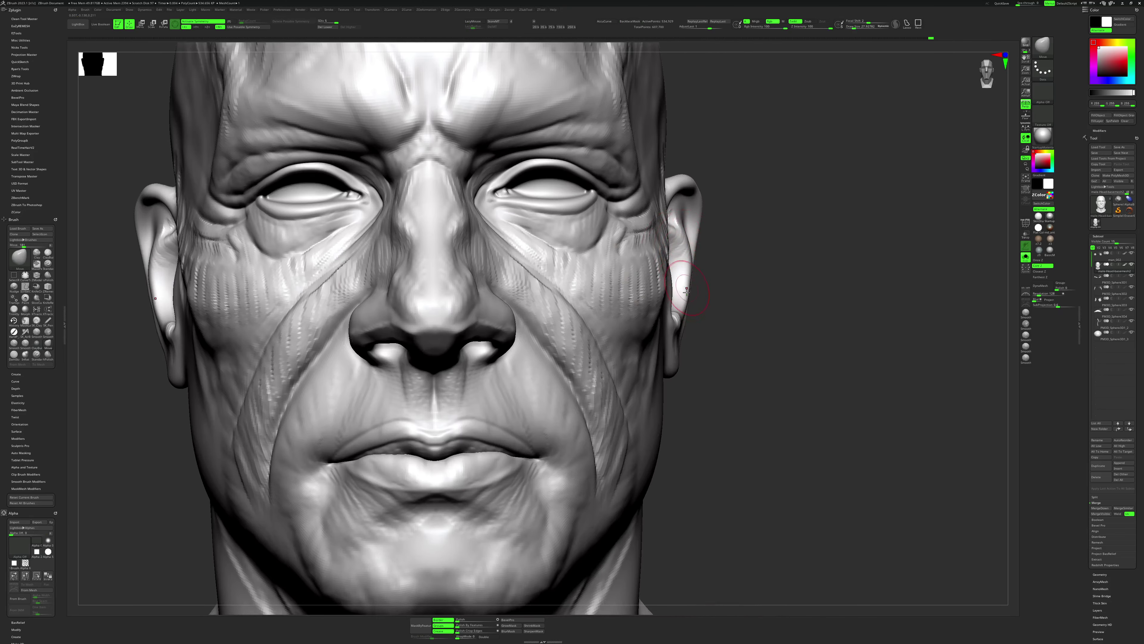
key("bracketleft")
mouse_move(744, 333)
left_mouse_down()
mouse_move(758, 299)
mouse_move(769, 302)
left_mouse_up()
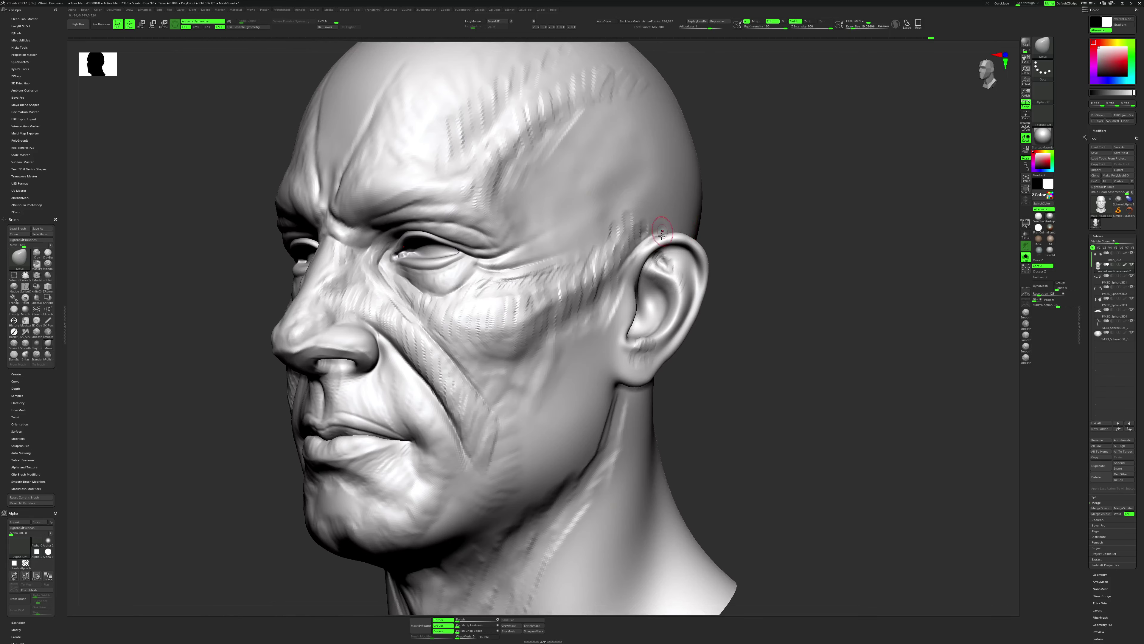
key("space")
Sculpt around the ear from the side, alternating Standard Dots and ClayBuildup brushes.
left_click(670, 240)
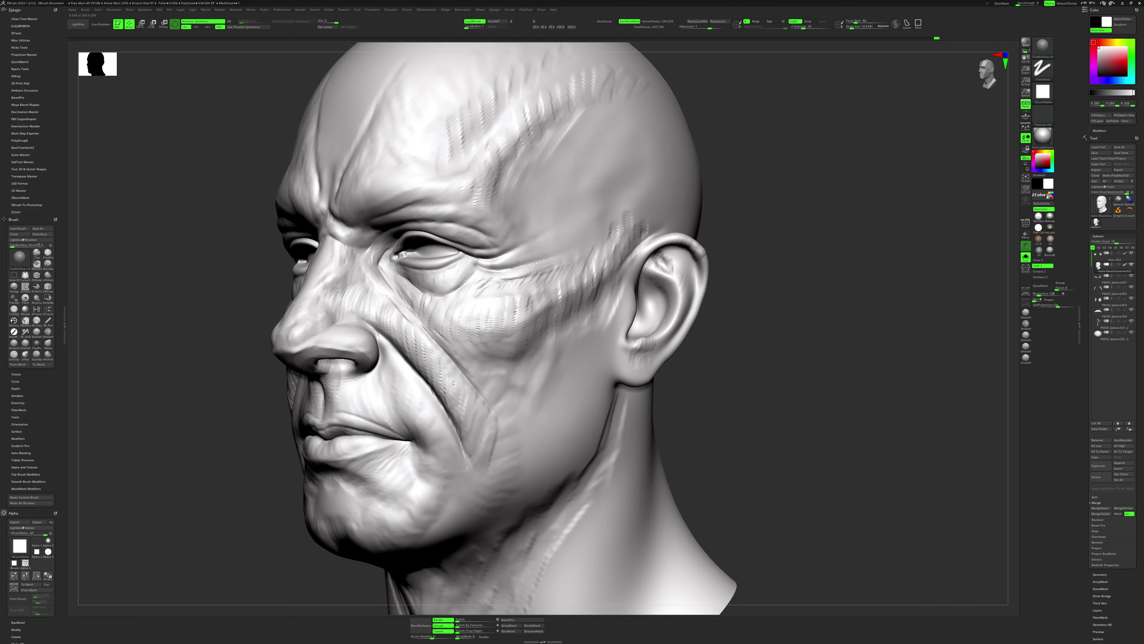
left_click_drag(702, 284, 637, 259)
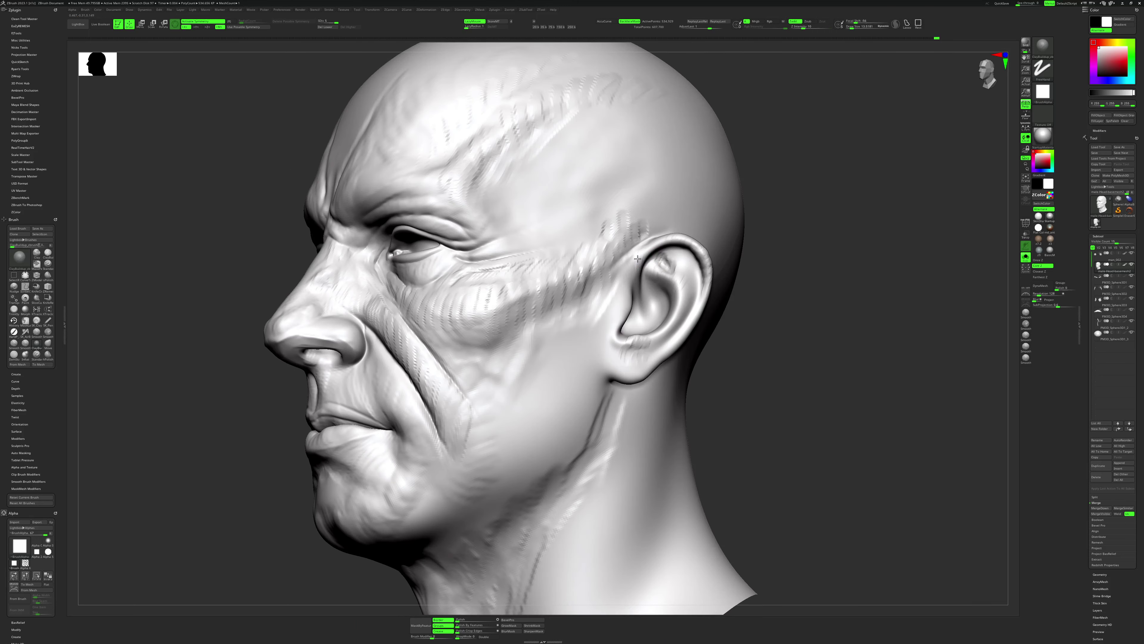
left_click_drag(735, 324, 643, 304)
key("b")
key("s")
key("t")
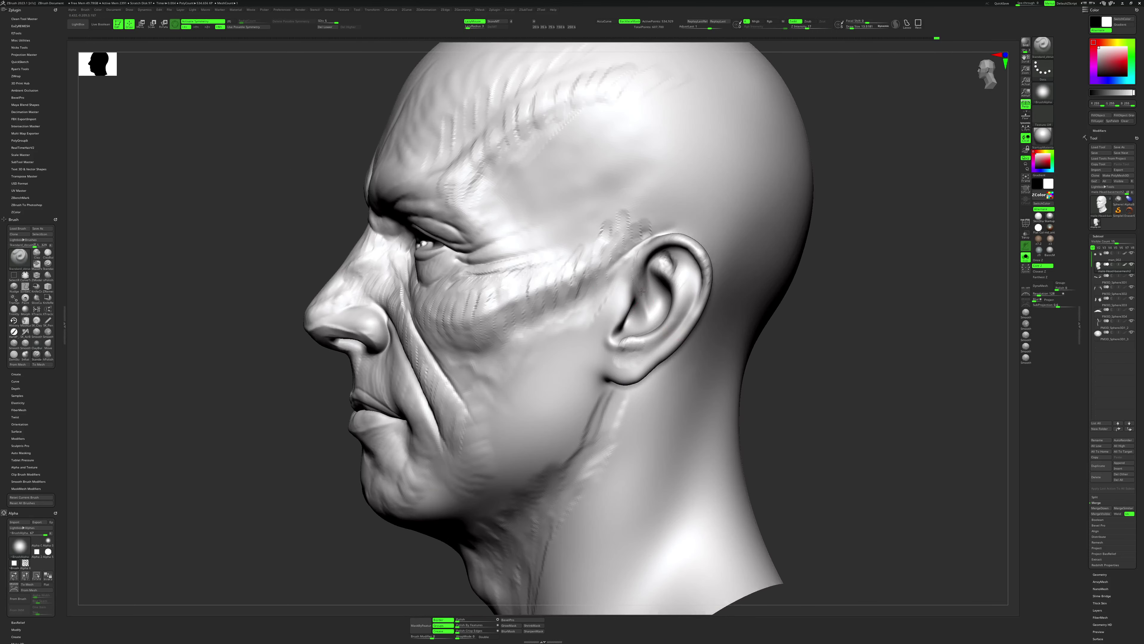
key("b")
key("c")
key("b")
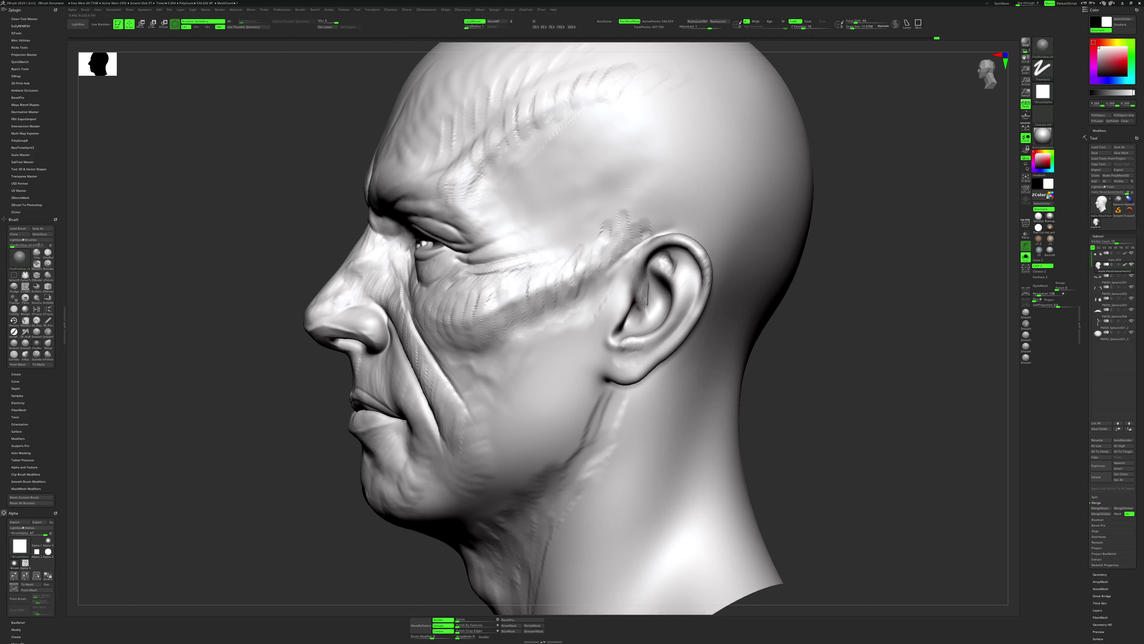
right_click_drag(646, 322, 627, 308)
key("b")
key("s")
key("t")
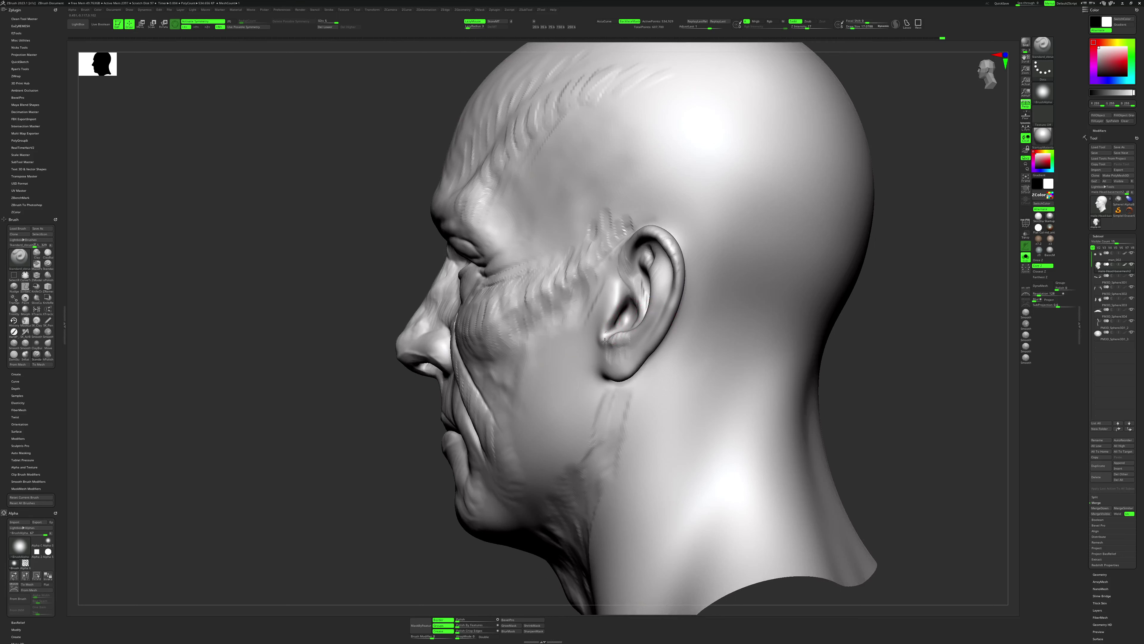
Add ClayBuildup strokes from a three-quarter view, then frame the full bust front-on.
right_click_drag(856, 382, 685, 319)
right_click(623, 329)
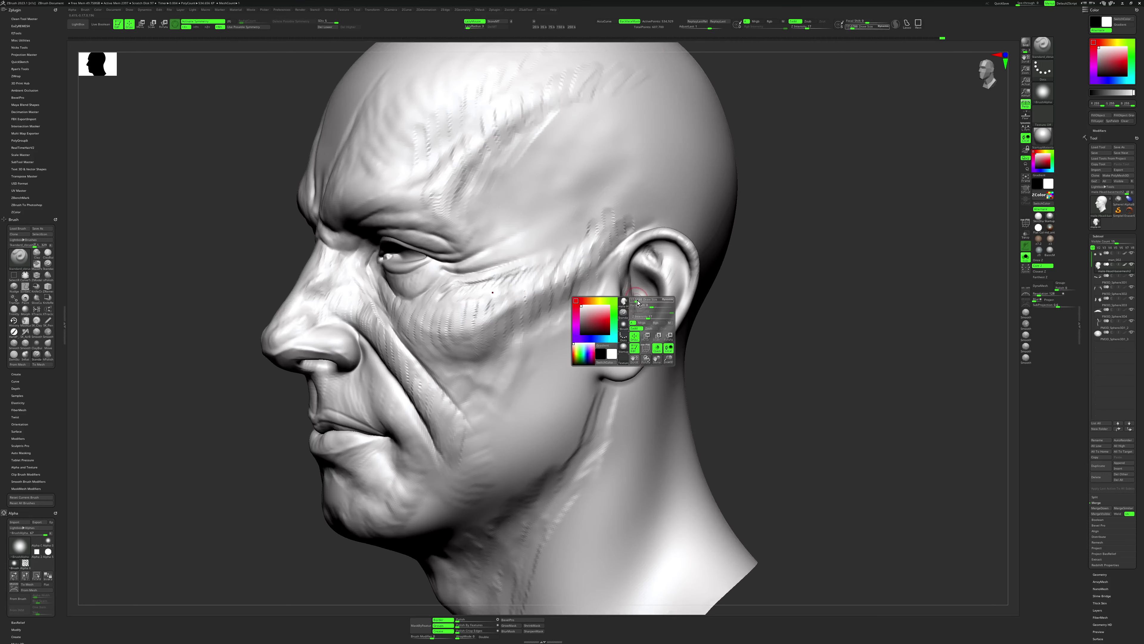
key("b")
key("c")
key("b")
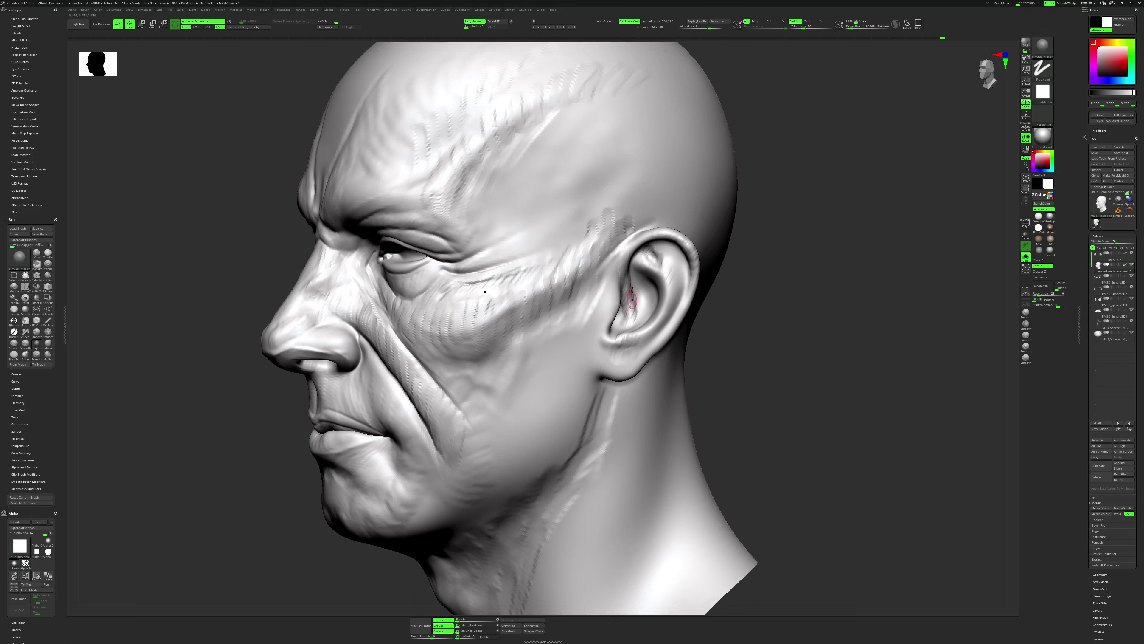
right_click_drag(752, 301, 638, 274)
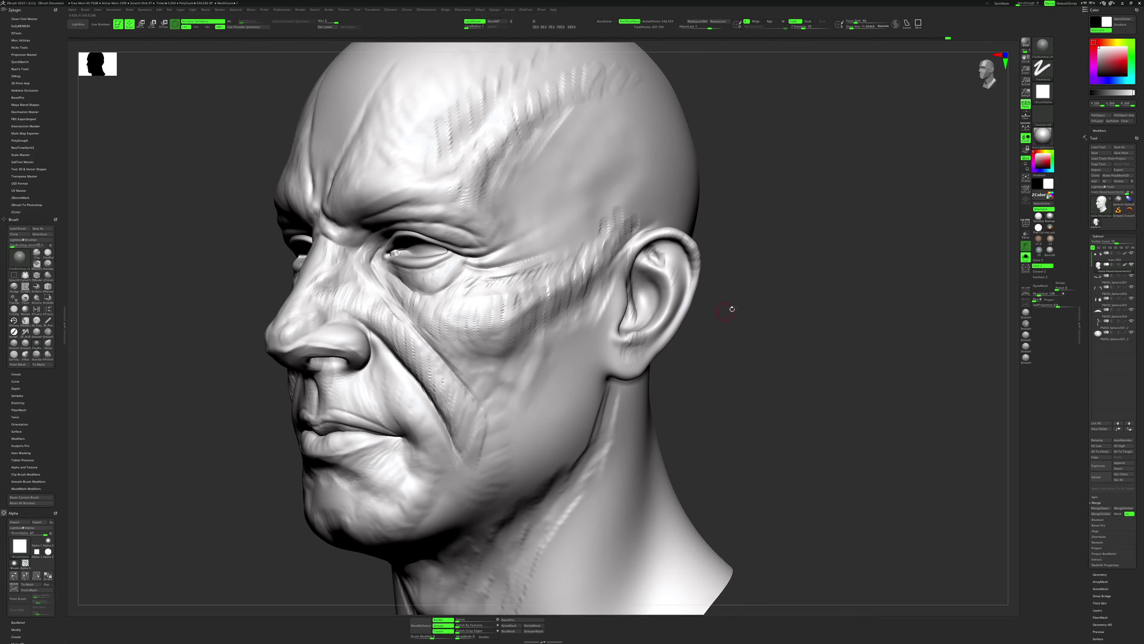
mouse_move(732, 309)
right_mouse_down()
mouse_move(644, 279)
mouse_move(762, 271)
mouse_move(761, 256)
mouse_move(770, 340)
mouse_move(700, 299)
right_mouse_up()
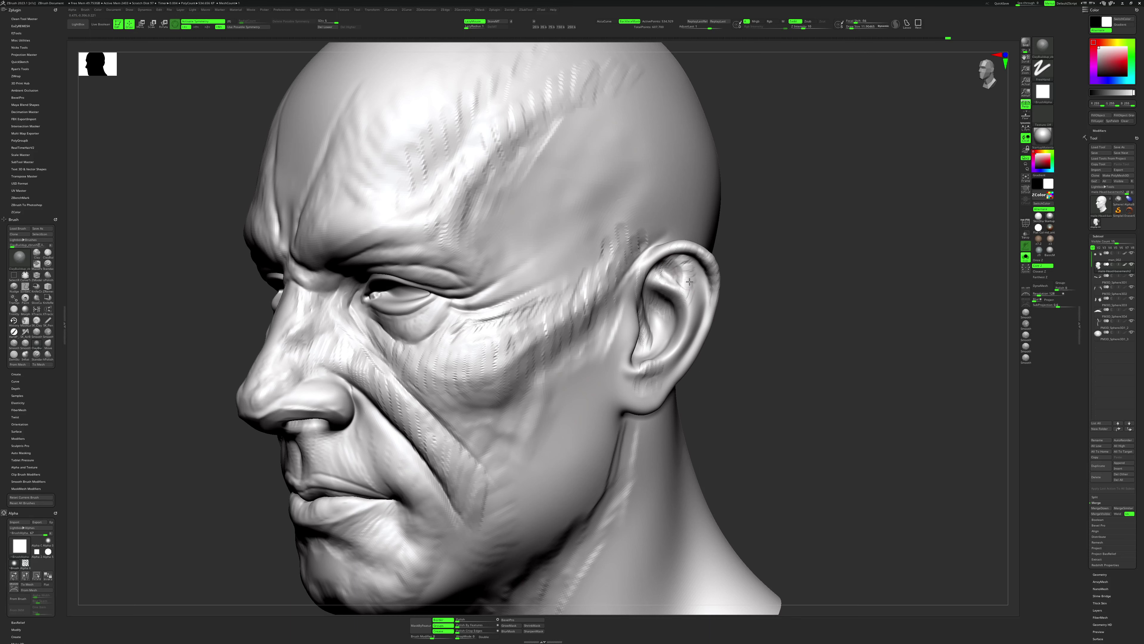
right_click_drag(778, 289, 784, 294)
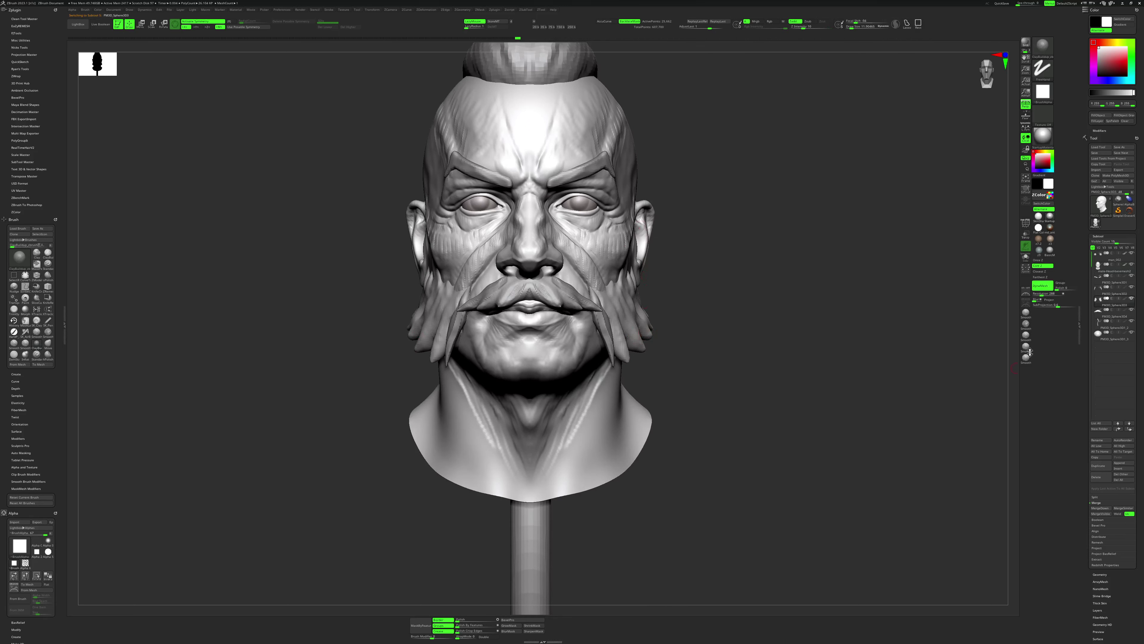
Place a Transpose Move gizmo on the cheek by the mustache and switch it to a deformer cage.
key("w")
left_click(624, 277)
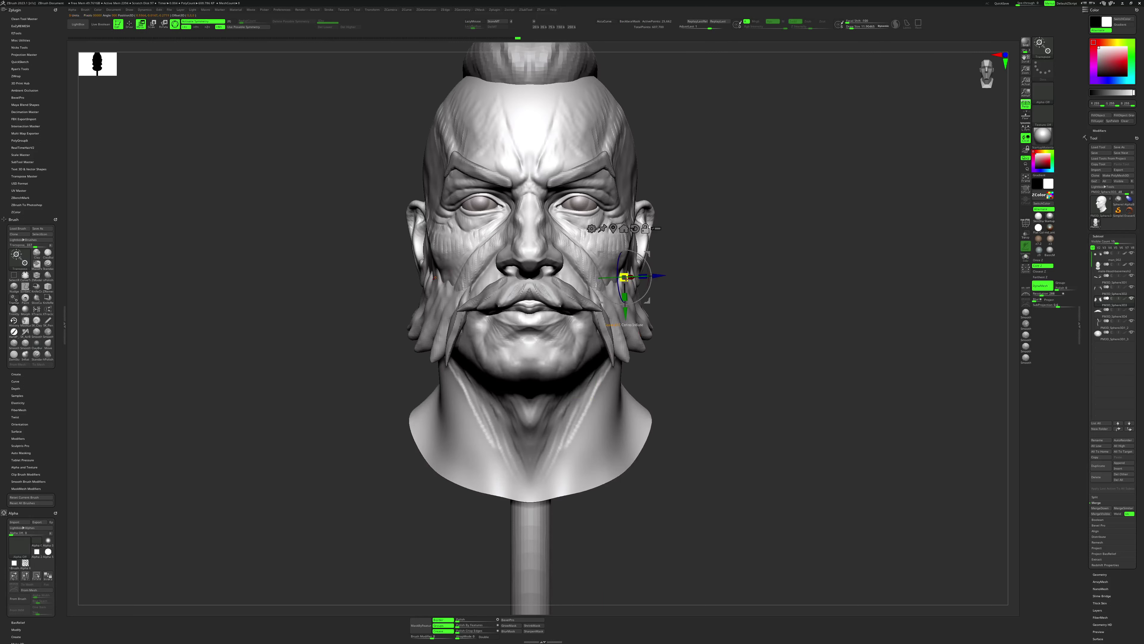
key("alt")
key("q")
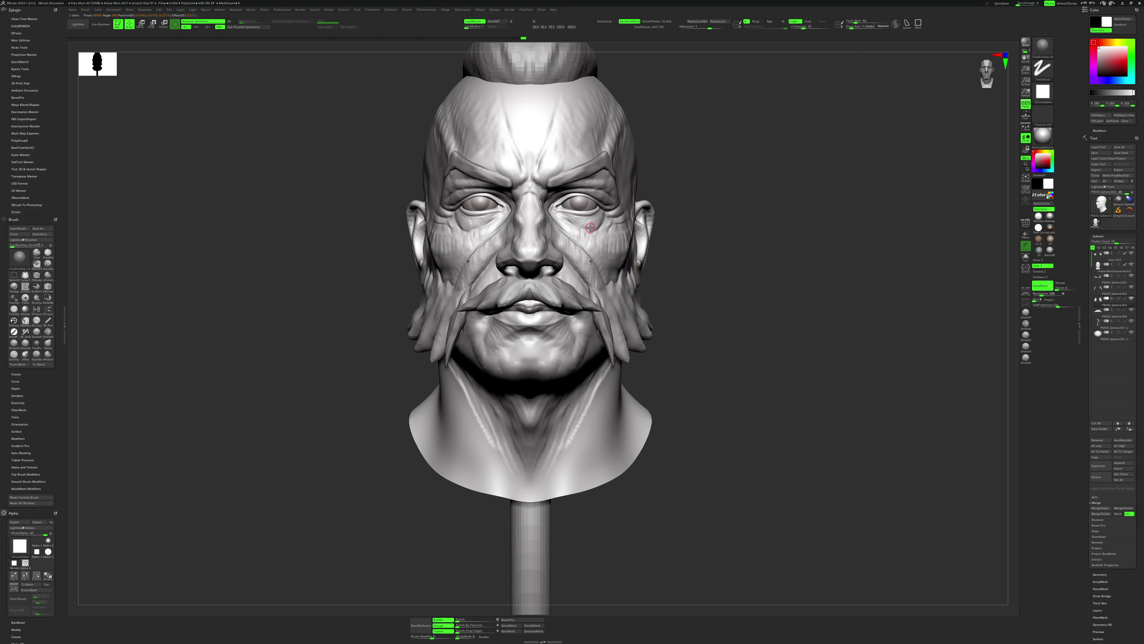
key("w")
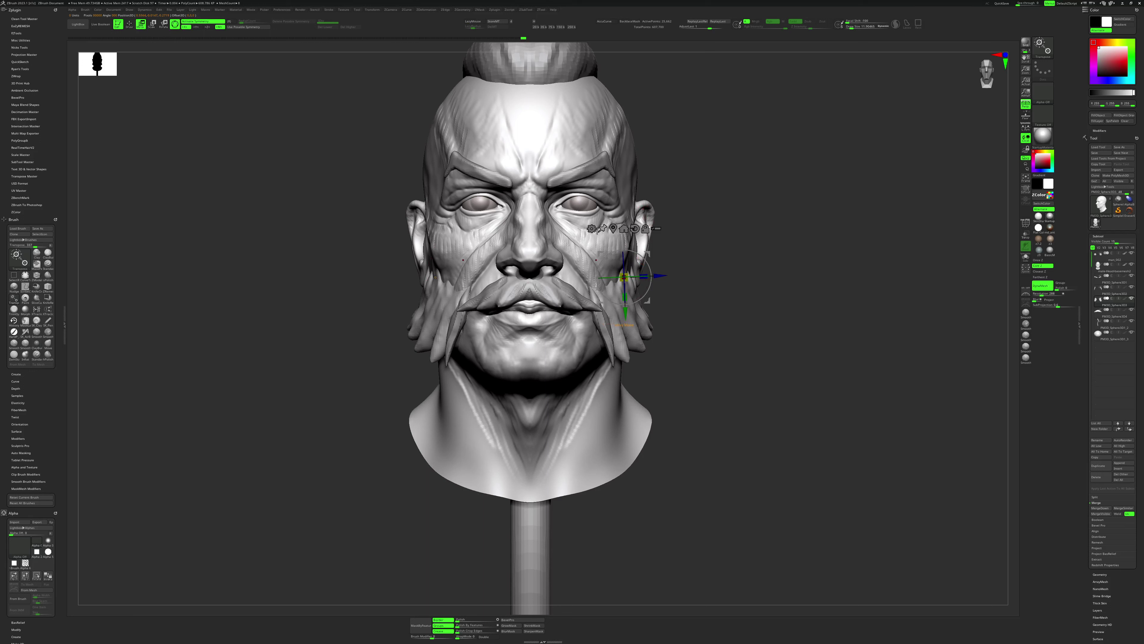
left_click(597, 230)
left_click(645, 246)
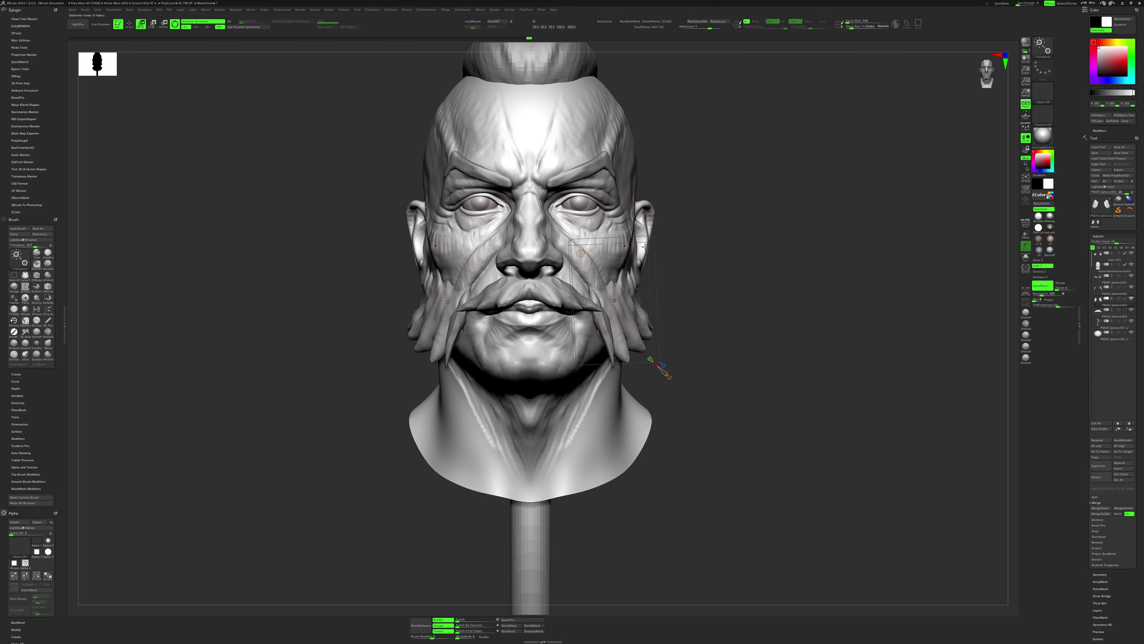
Pull the left side beard strands into a new shape and reposition their tips.
mouse_move(649, 270)
left_mouse_down()
mouse_move(719, 322)
mouse_move(665, 344)
left_mouse_up()
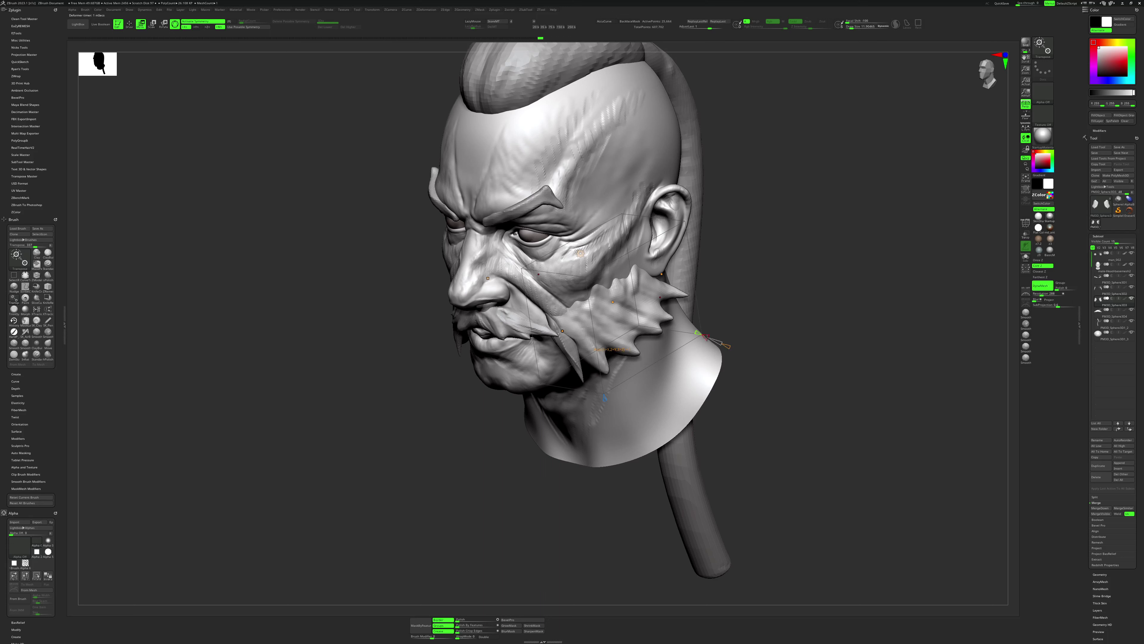
mouse_move(717, 343)
left_mouse_down()
mouse_move(766, 321)
mouse_move(640, 369)
left_mouse_up()
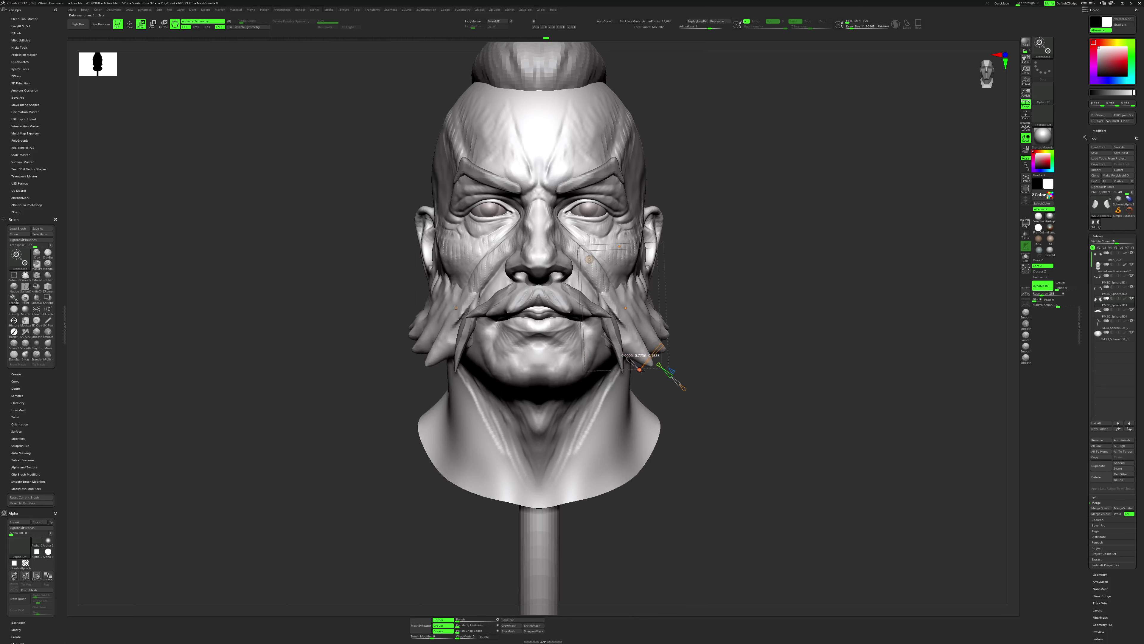
left_click_drag(743, 369, 713, 388)
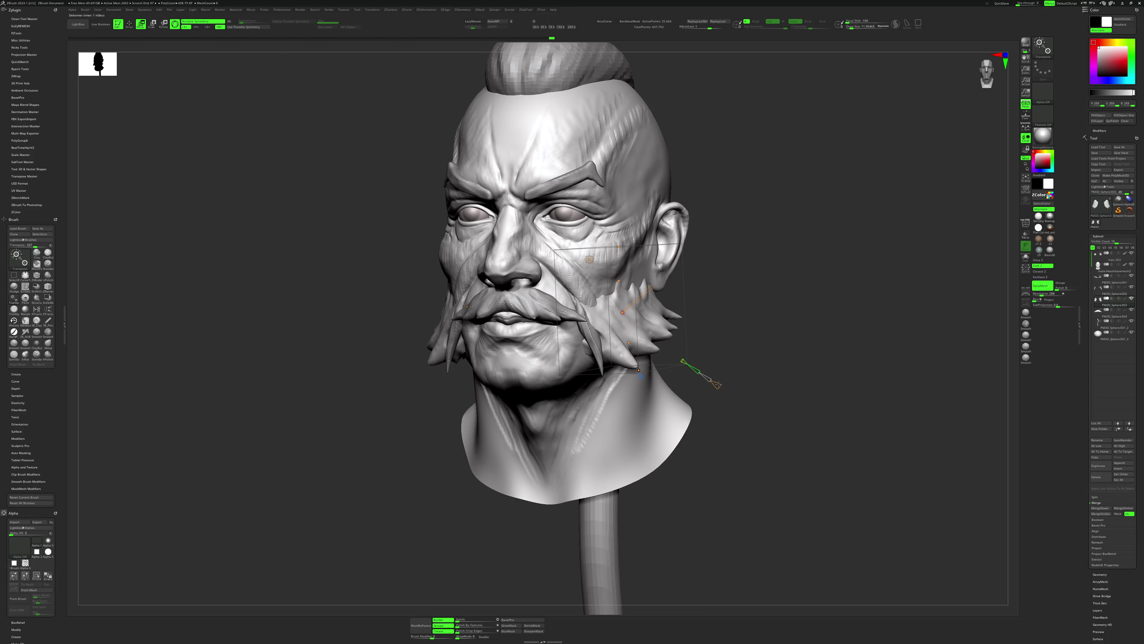
left_click_drag(717, 385, 739, 374)
left_click_drag(629, 343, 651, 368)
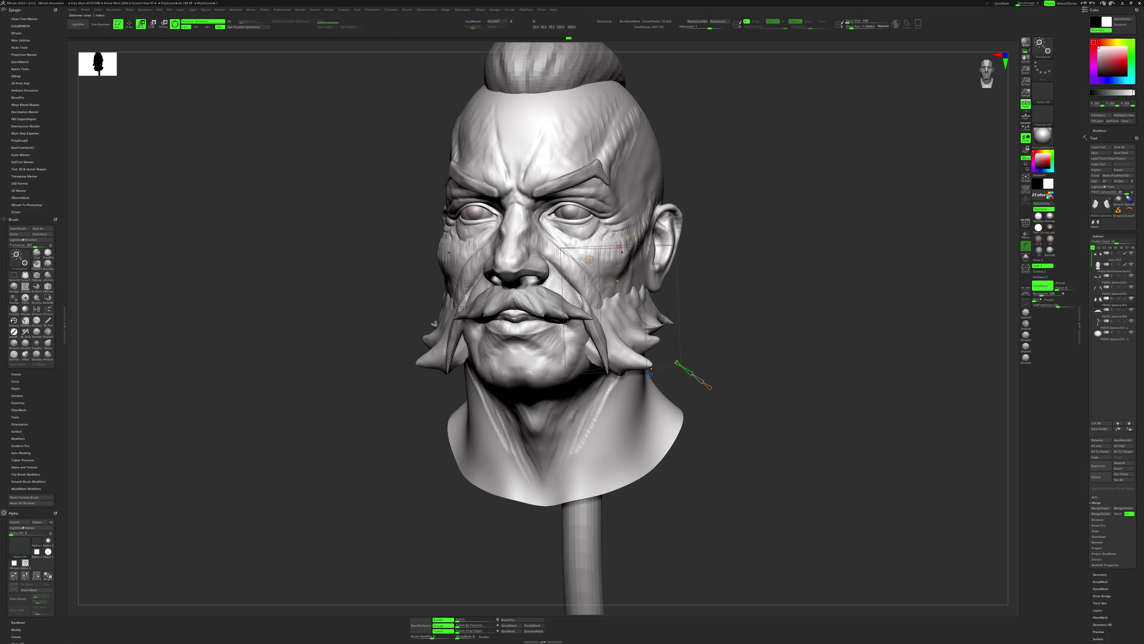
left_click_drag(702, 253, 651, 370)
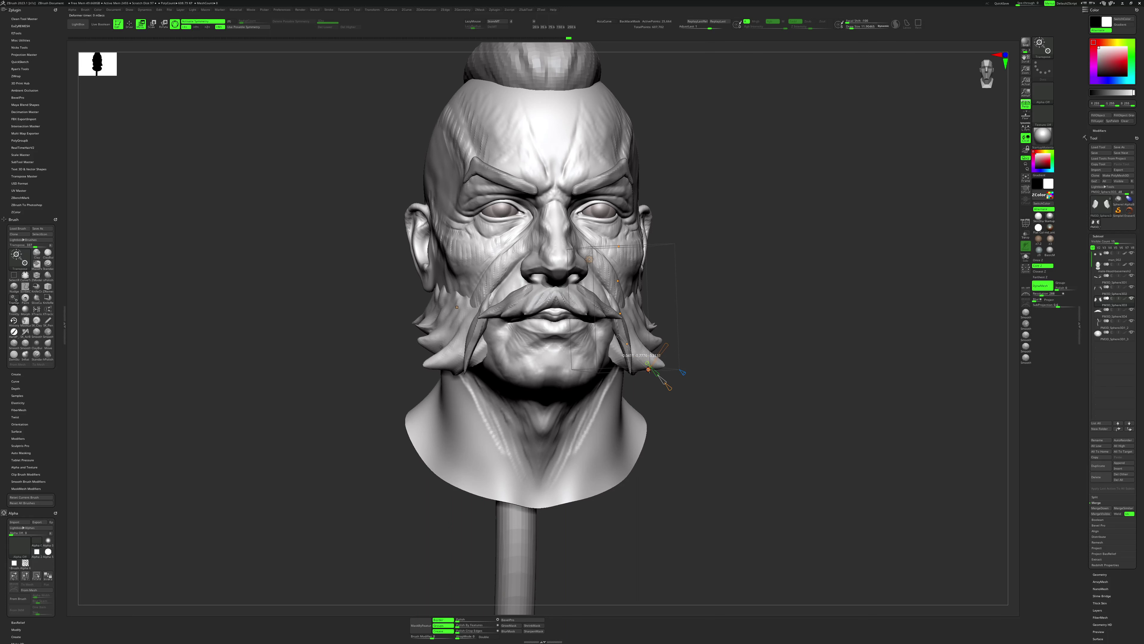
Solo the two beard pieces and switch from ClayBuildup to the Move brush.
key("q")
mouse_move(728, 325)
left_mouse_down()
mouse_move(753, 331)
mouse_move(771, 317)
mouse_move(764, 360)
mouse_move(659, 349)
mouse_move(677, 359)
mouse_move(699, 337)
mouse_move(827, 333)
mouse_move(668, 347)
mouse_move(799, 301)
mouse_move(616, 381)
mouse_move(532, 367)
left_mouse_up()
key("shift+s")
key("space")
key("b")
key("m")
key("v")
Build up the beard's lower edges and underside with ClayBuildup at about 41.56 size.
key("b")
key("c")
key("b")
left_click_drag(604, 374, 633, 395)
right_click_drag(635, 395, 715, 376)
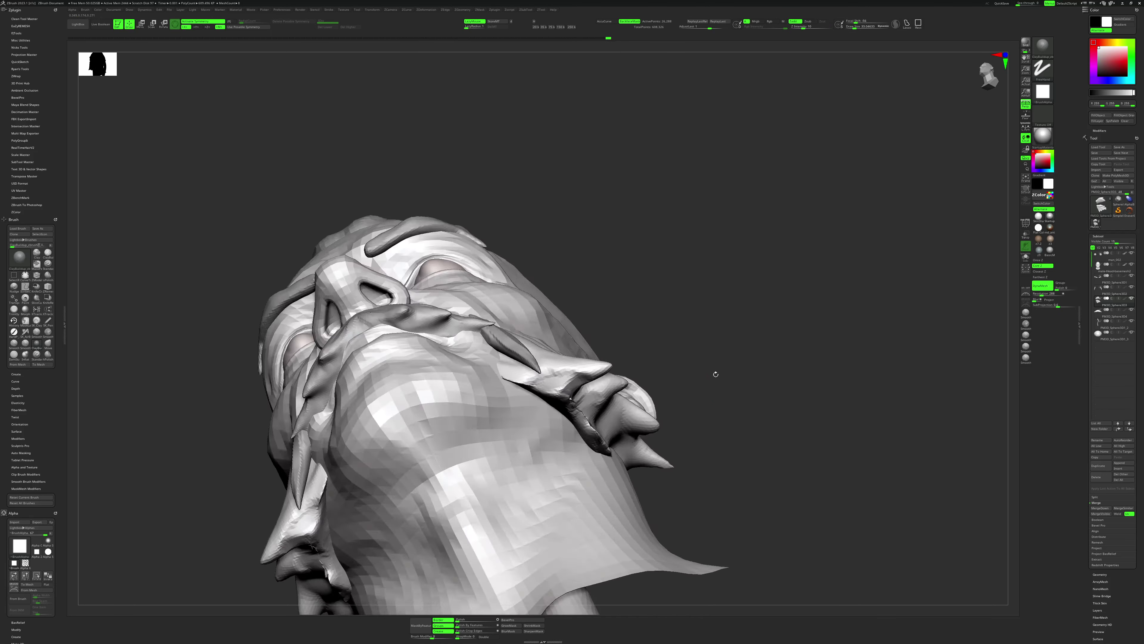
right_click(586, 444)
left_click_drag(612, 450, 615, 439)
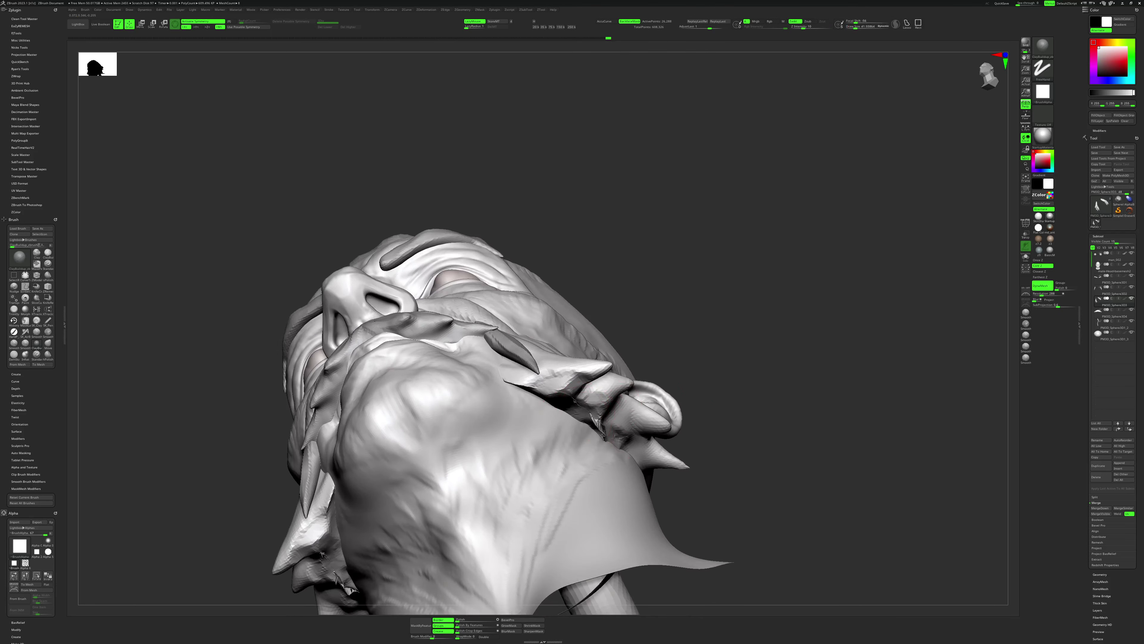
right_click_drag(615, 439, 646, 358)
Push the beard strands into shape with Move, then inspect the chin from below.
key("b")
key("m")
key("v")
mouse_move(554, 397)
left_mouse_down()
mouse_move(523, 385)
mouse_move(588, 439)
mouse_move(572, 392)
left_mouse_up()
key("b")
key("c")
key("b")
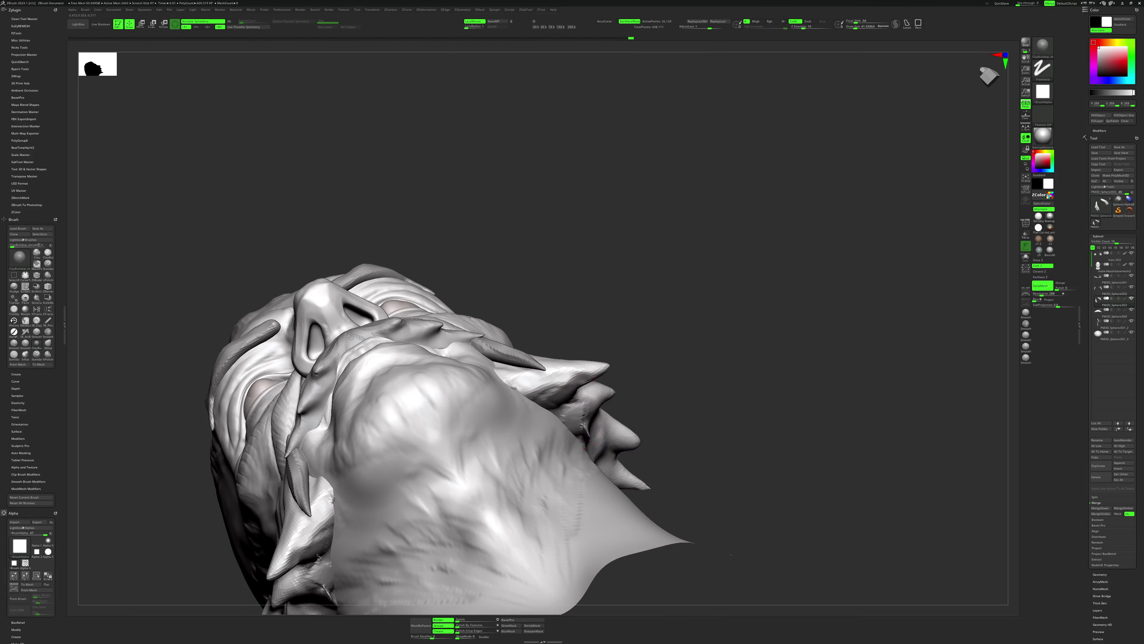
left_click_drag(685, 389, 631, 432)
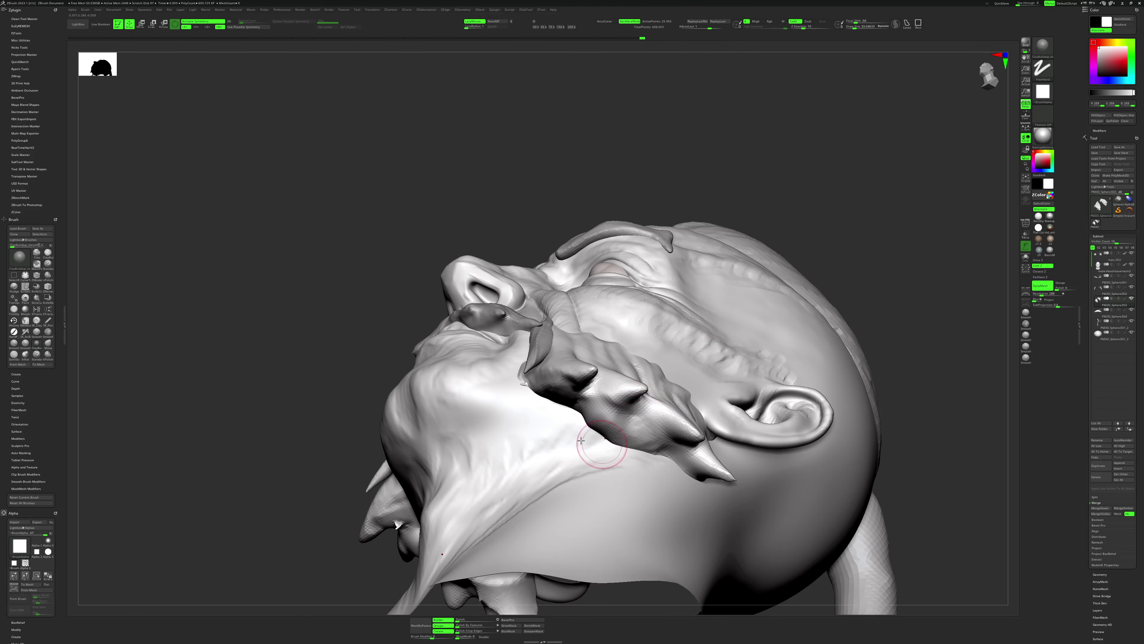
mouse_move(802, 315)
left_mouse_down()
mouse_move(737, 384)
mouse_move(539, 388)
mouse_move(575, 407)
mouse_move(595, 445)
mouse_move(721, 409)
mouse_move(738, 340)
left_mouse_up()
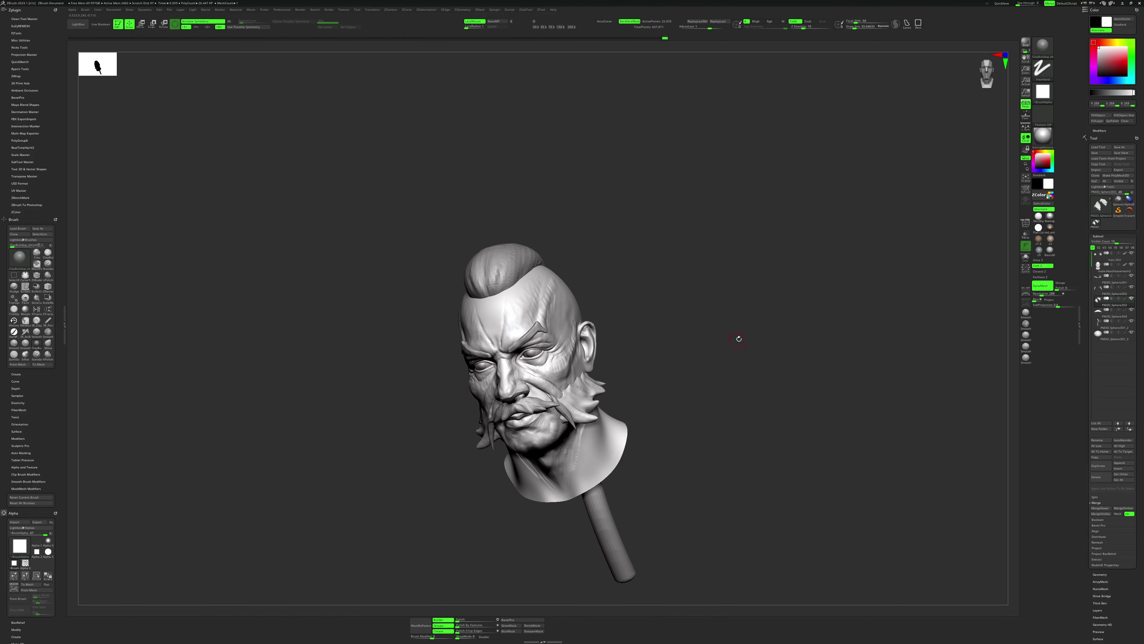
Apply Mirror And Weld to make the sculpt symmetric.
key("space")
left_click(730, 379)
mouse_move(731, 379)
left_mouse_down()
mouse_move(723, 344)
mouse_move(773, 381)
mouse_move(635, 356)
mouse_move(674, 357)
mouse_move(703, 384)
left_mouse_up()
Pull the mustache tips lower with the Move brush from a left profile.
key("space")
key("b")
key("m")
key("v")
key("b")
key("c")
key("b")
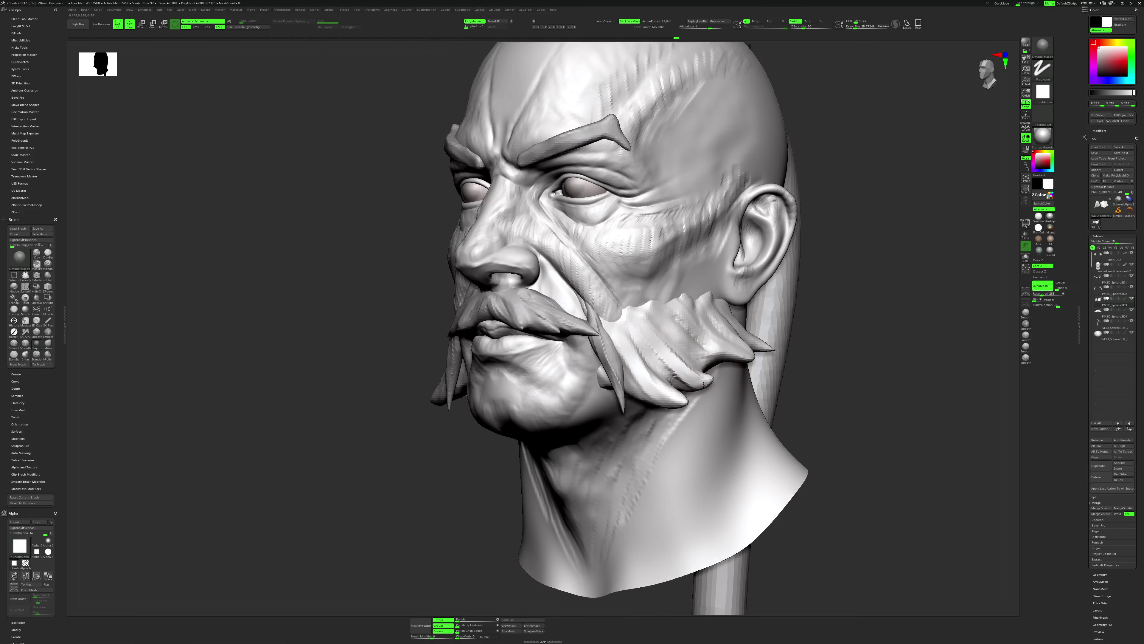
left_click_drag(851, 374, 786, 379)
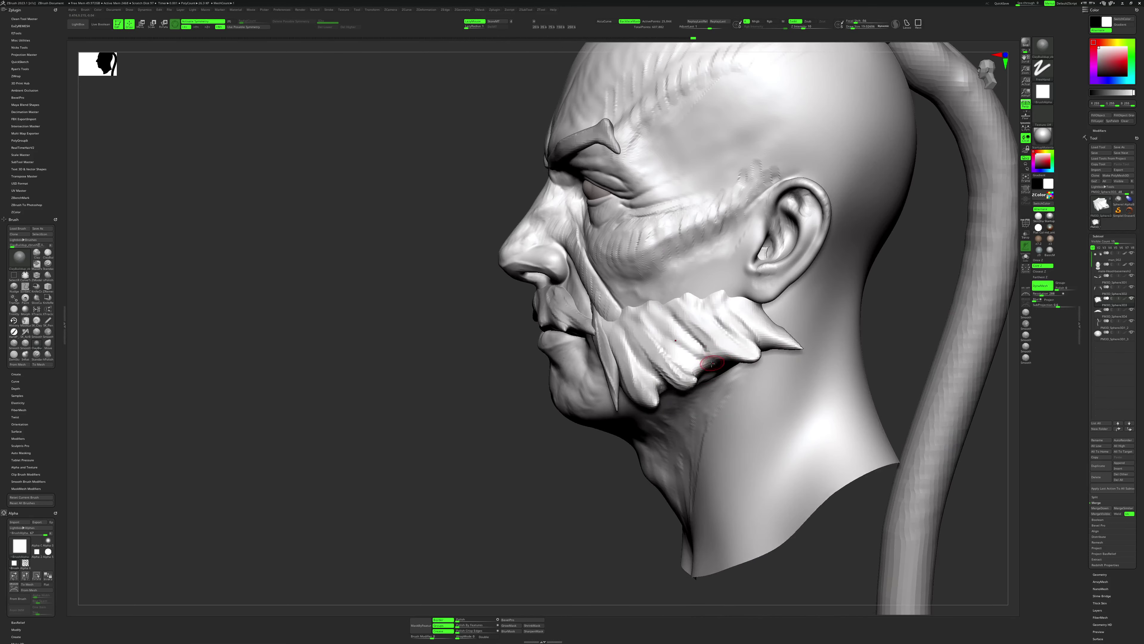
key("b")
key("m")
key("v")
left_click_drag(606, 568, 626, 528)
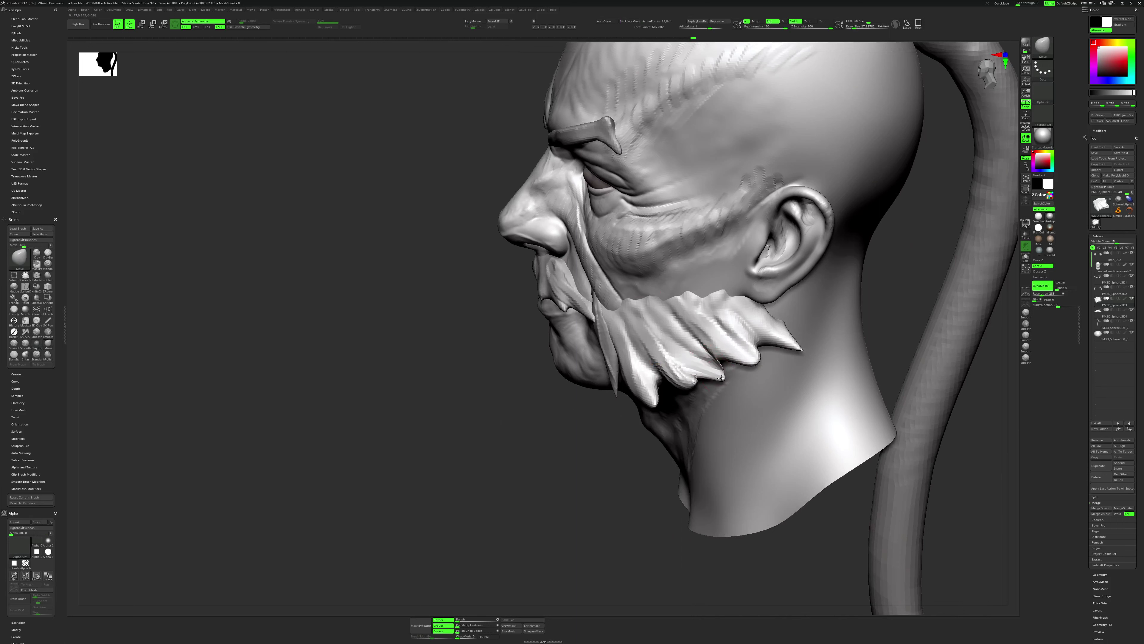
Add layered beard detail with Standard and ClayBuildup brushes, then reframe the head front-on.
key("b")
key("s")
key("t")
left_click_drag(720, 376, 731, 387)
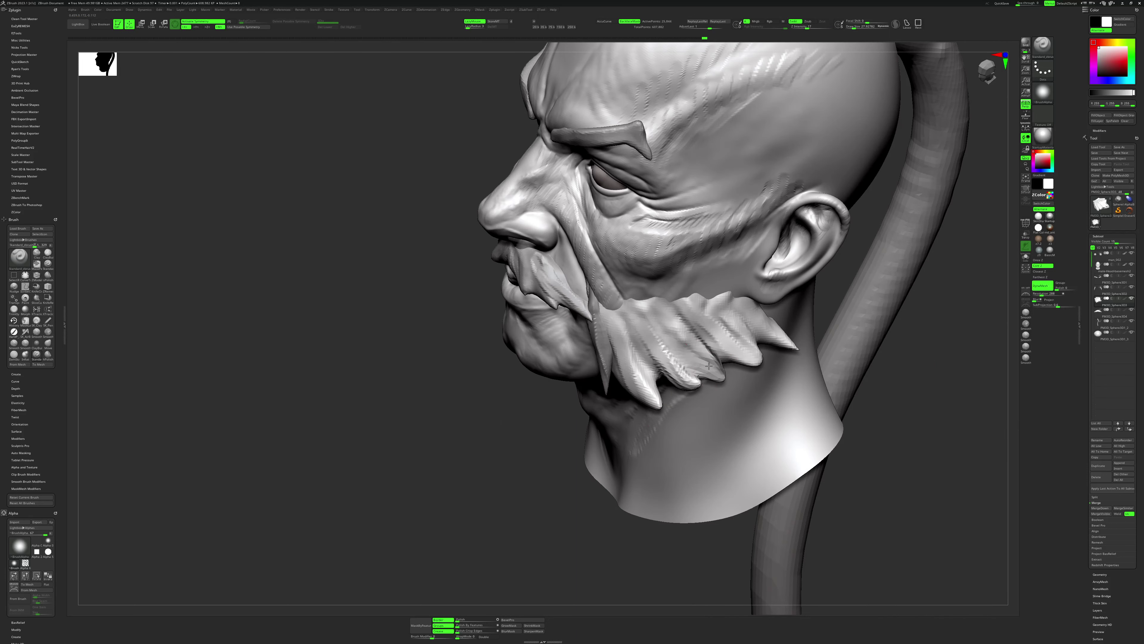
key("b")
key("c")
key("b")
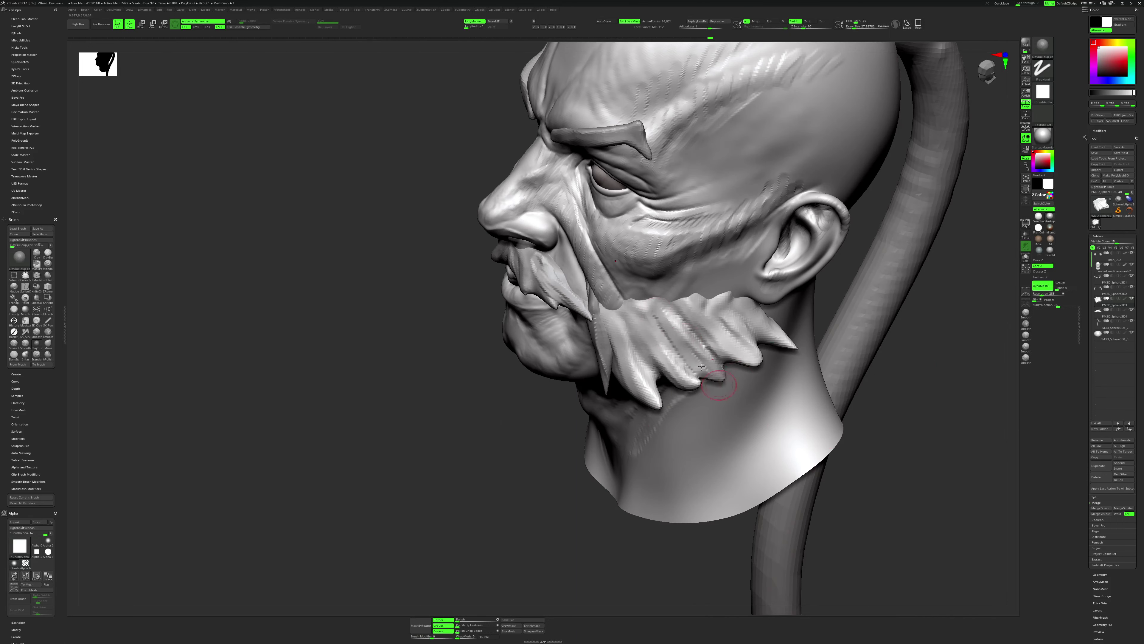
mouse_move(887, 501)
left_mouse_down()
mouse_move(881, 365)
mouse_move(839, 425)
mouse_move(847, 394)
mouse_move(728, 383)
left_mouse_up()
scroll(868, 365, "up", 3)
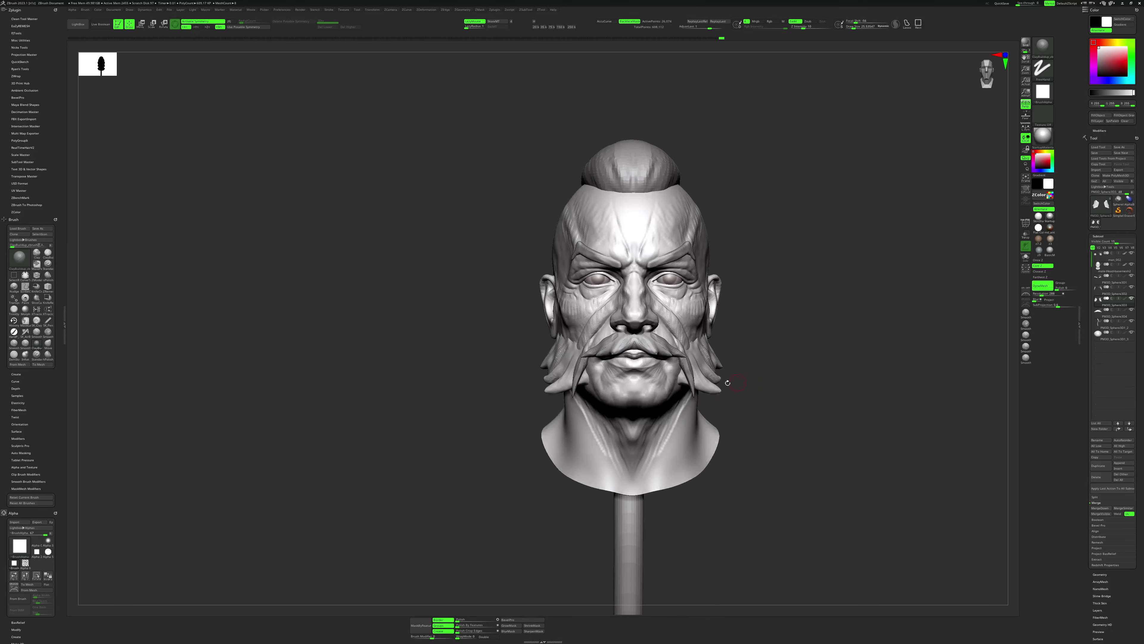
Lower the side beard pieces slightly with Transpose Move.
key("shift+s")
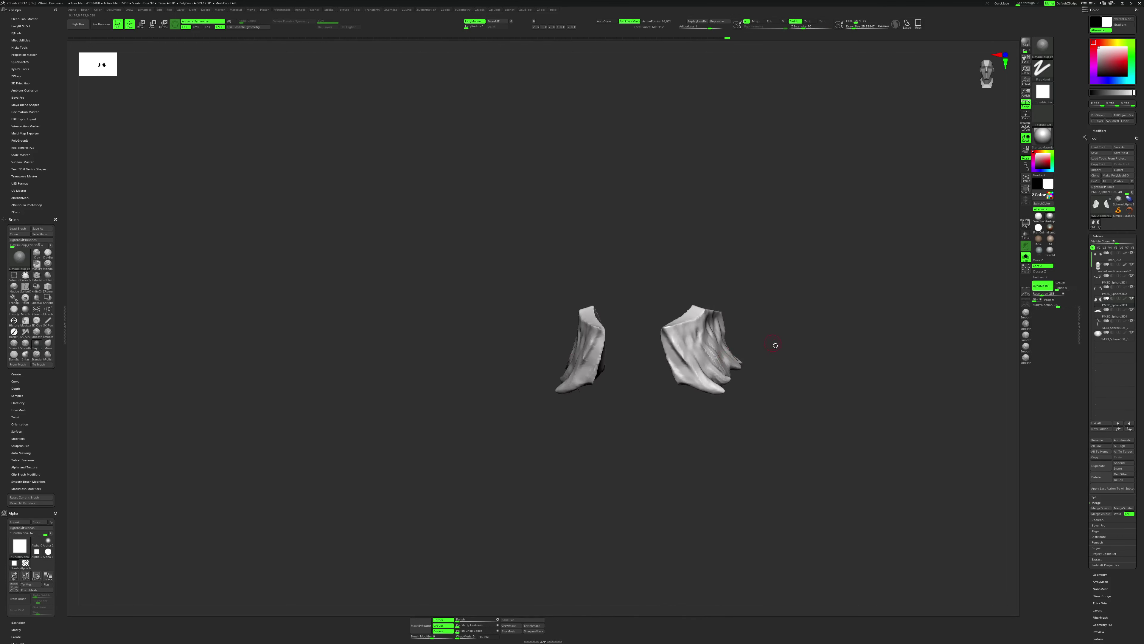
key("w")
key("shift+s")
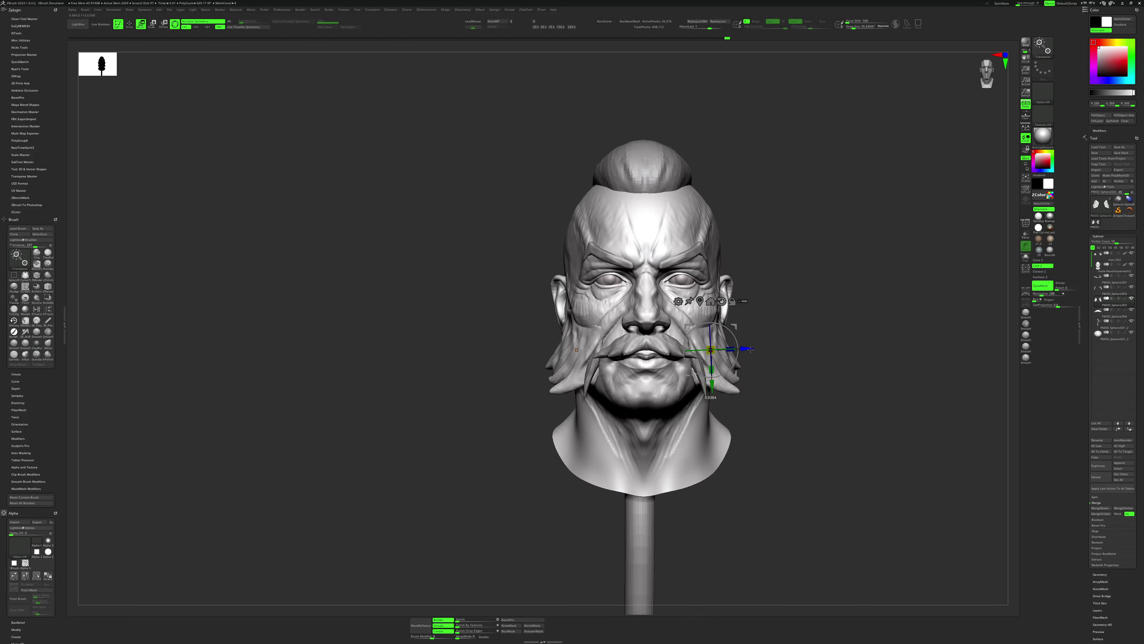
left_click_drag(712, 387, 711, 394)
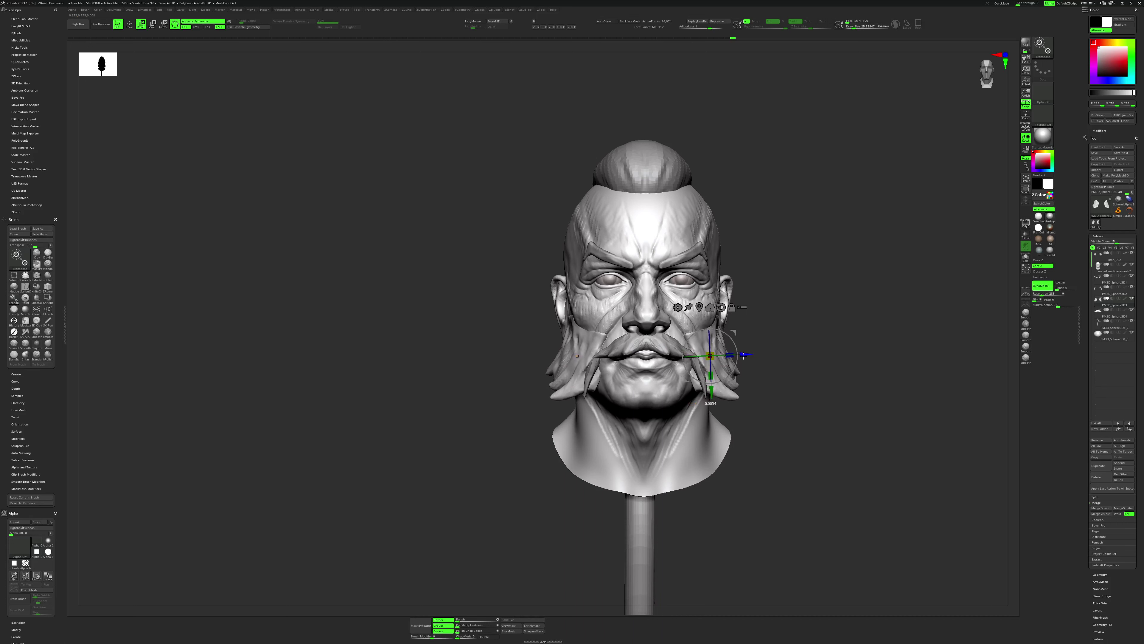
key("q")
Select the bald base head subtool and show it solo.
left_click_drag(776, 356, 675, 387)
left_click(677, 388, "alt")
key("shift+s")
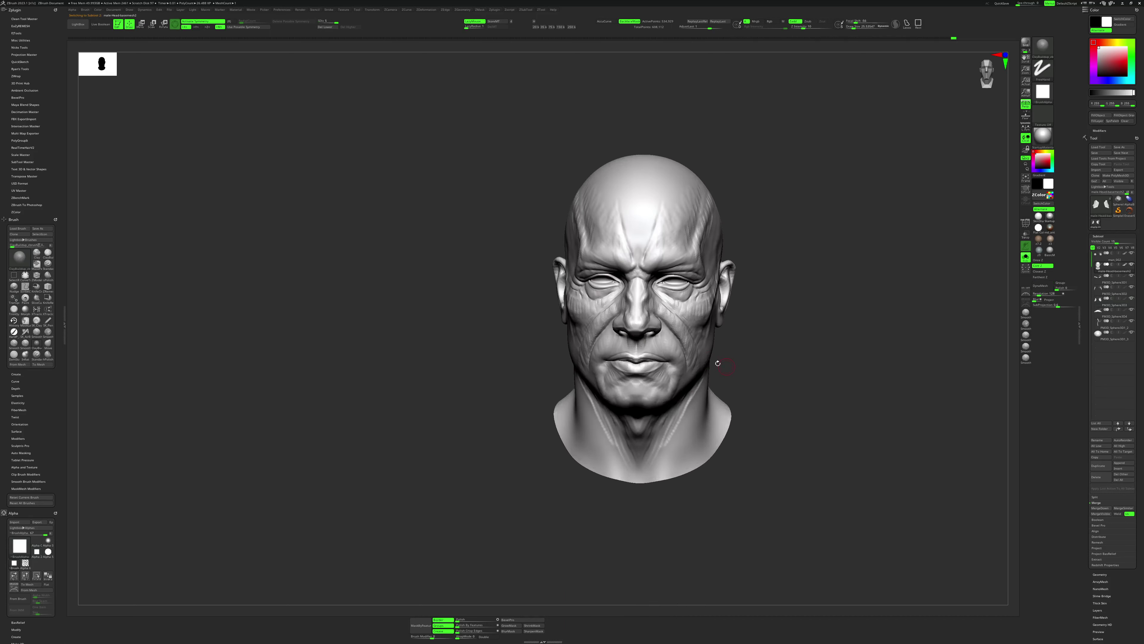
Drop the head to SDiv 2 and set the Move brush size to 228.
key("shift+d")
key("shift+d")
key("shift+d")
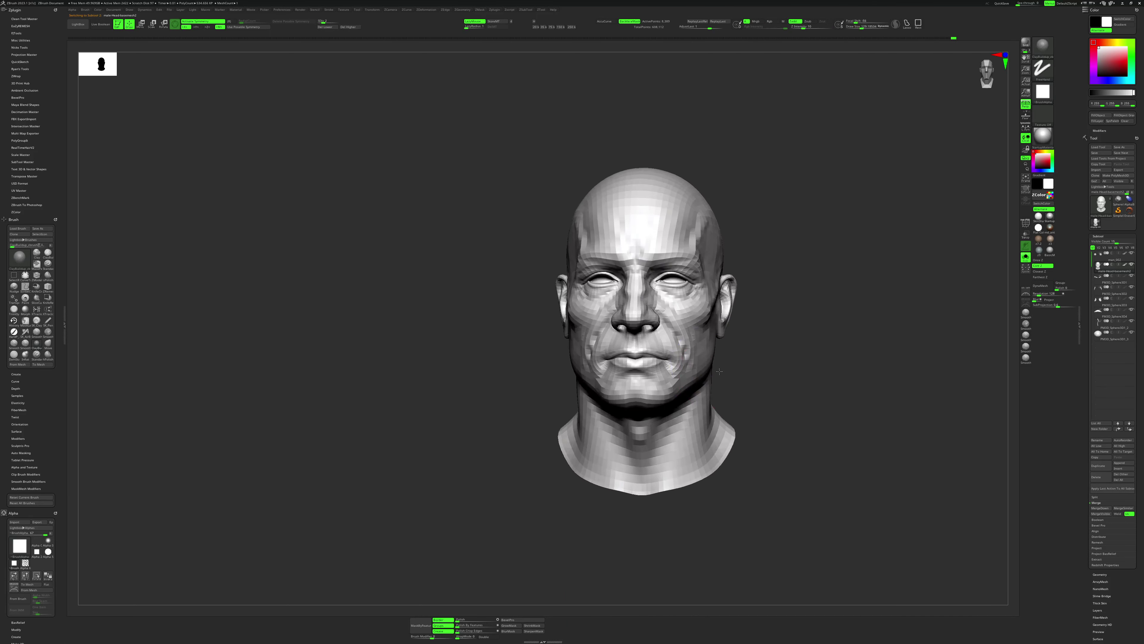
key("b")
key("m")
key("v")
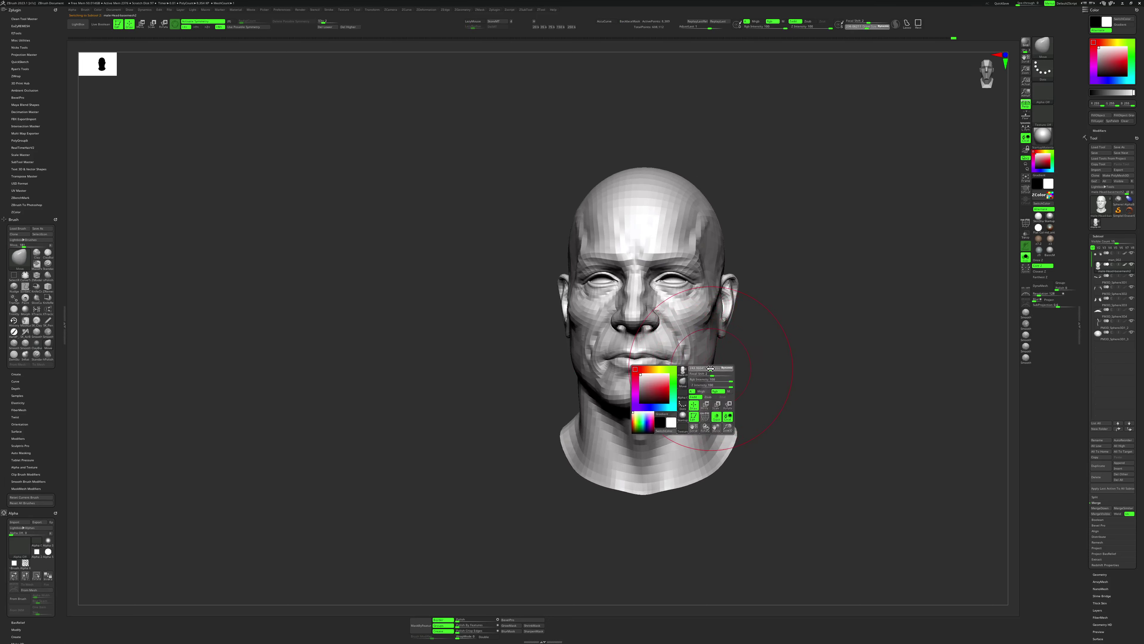
right_click_drag(711, 370, 721, 369)
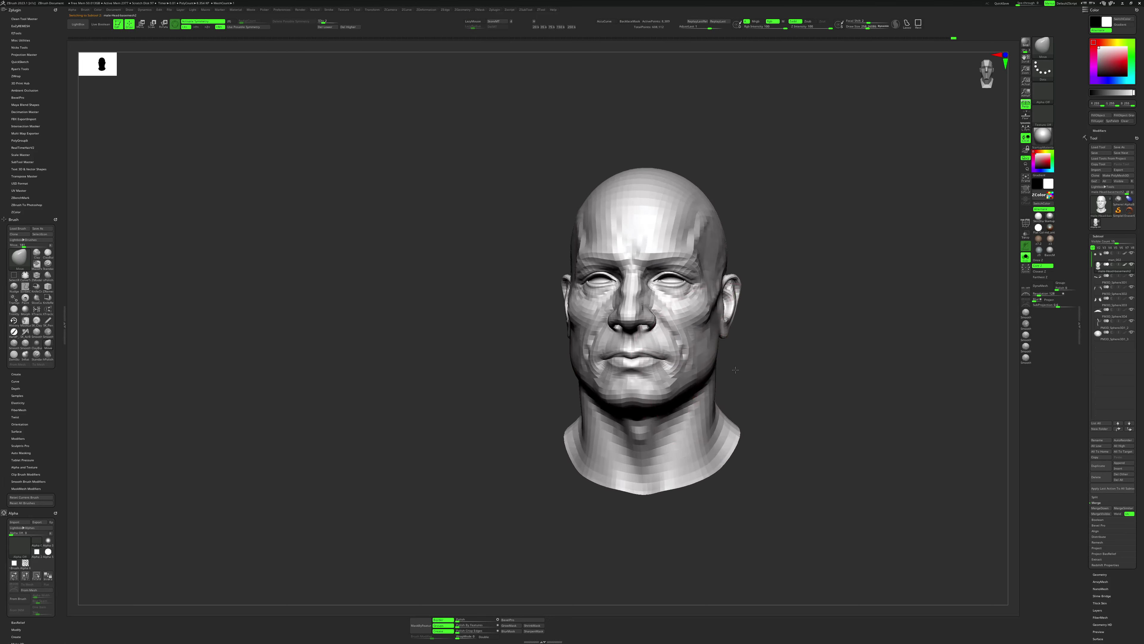
right_click(721, 369)
left_click_drag(693, 442, 680, 442)
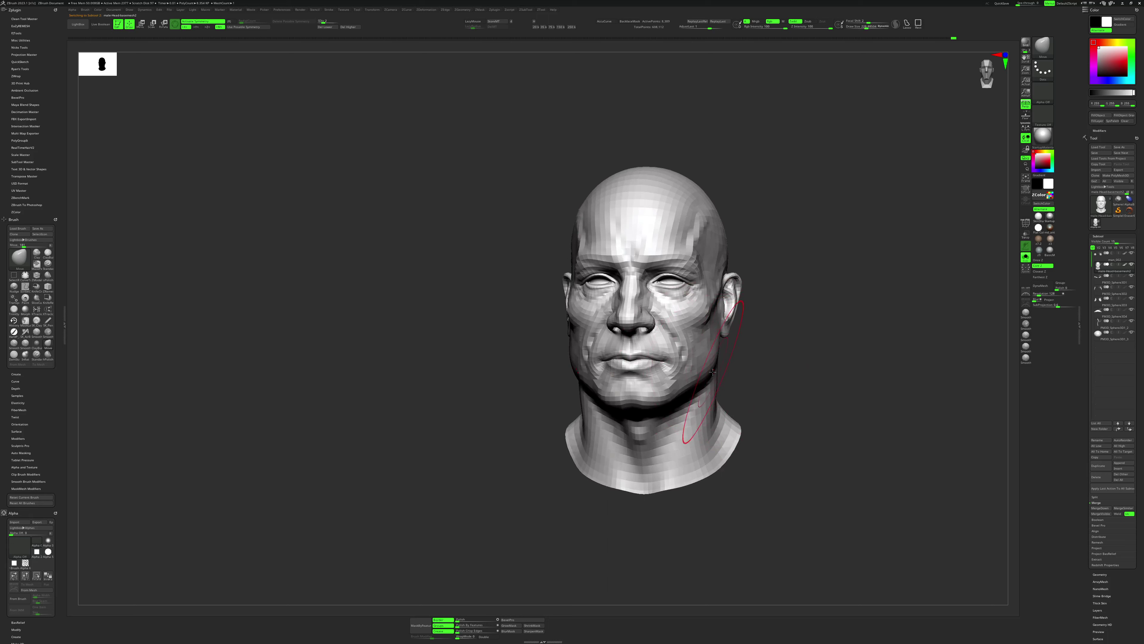
Nudge the jaw and cheek from the front with the Move brush reduced to about 175.
mouse_move(713, 371)
right_mouse_down()
mouse_move(730, 405)
mouse_move(711, 371)
right_mouse_up()
key("space")
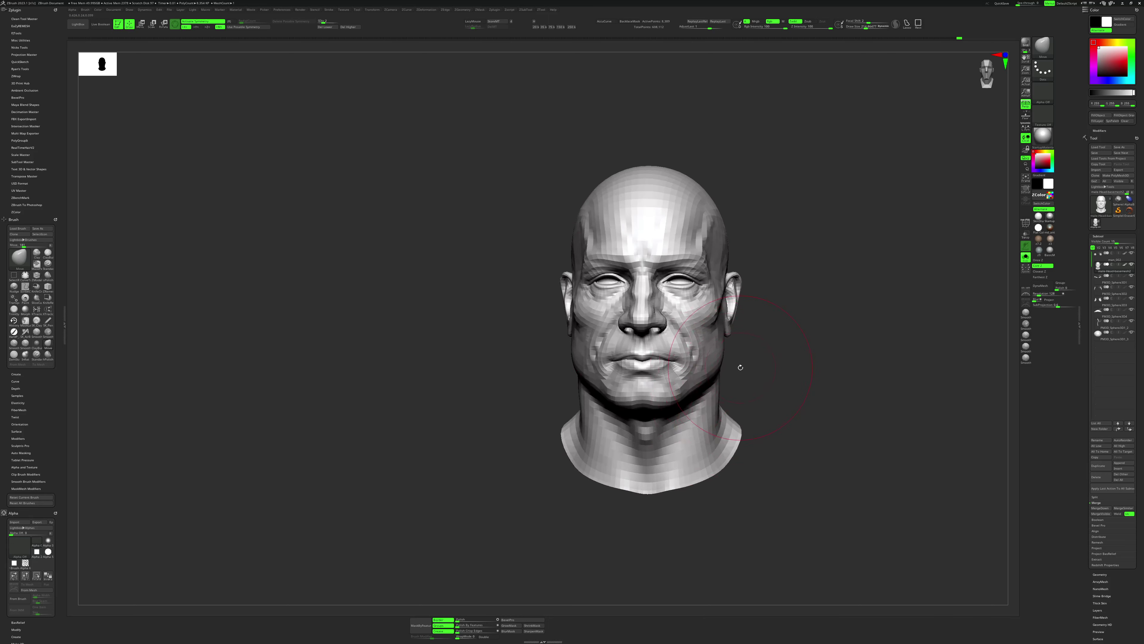
key("space")
left_click_drag(740, 367, 712, 357)
key("space")
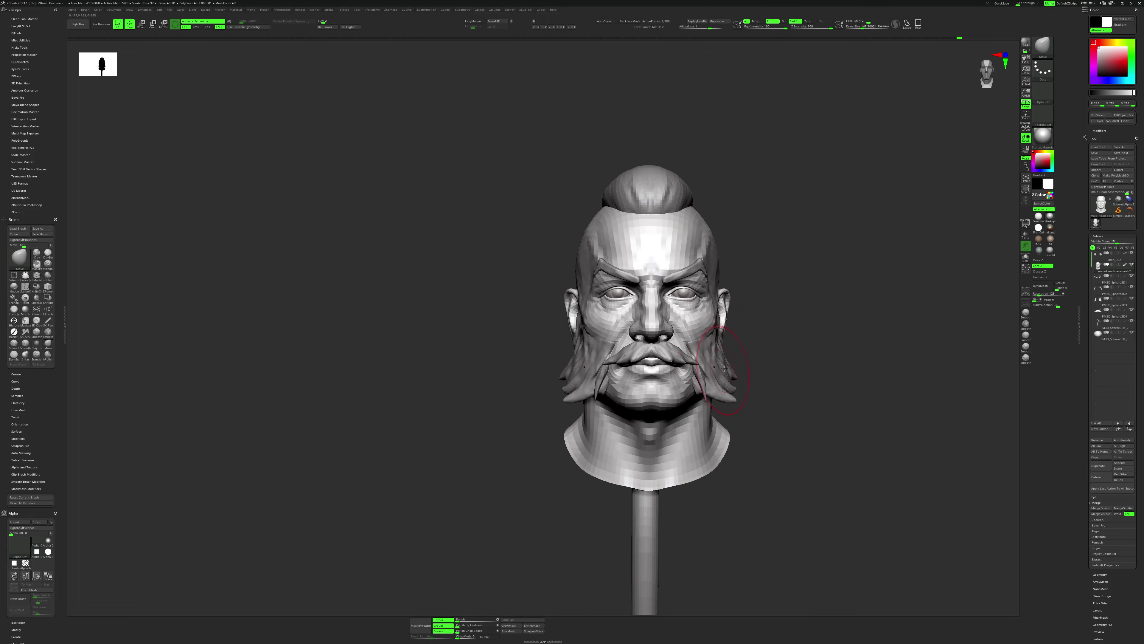
Orbit the bust to a left profile and switch to the Standard brush (B S T).
left_click_drag(766, 358, 732, 367)
mouse_move(731, 368)
right_mouse_down()
mouse_move(789, 349)
mouse_move(729, 381)
right_mouse_up()
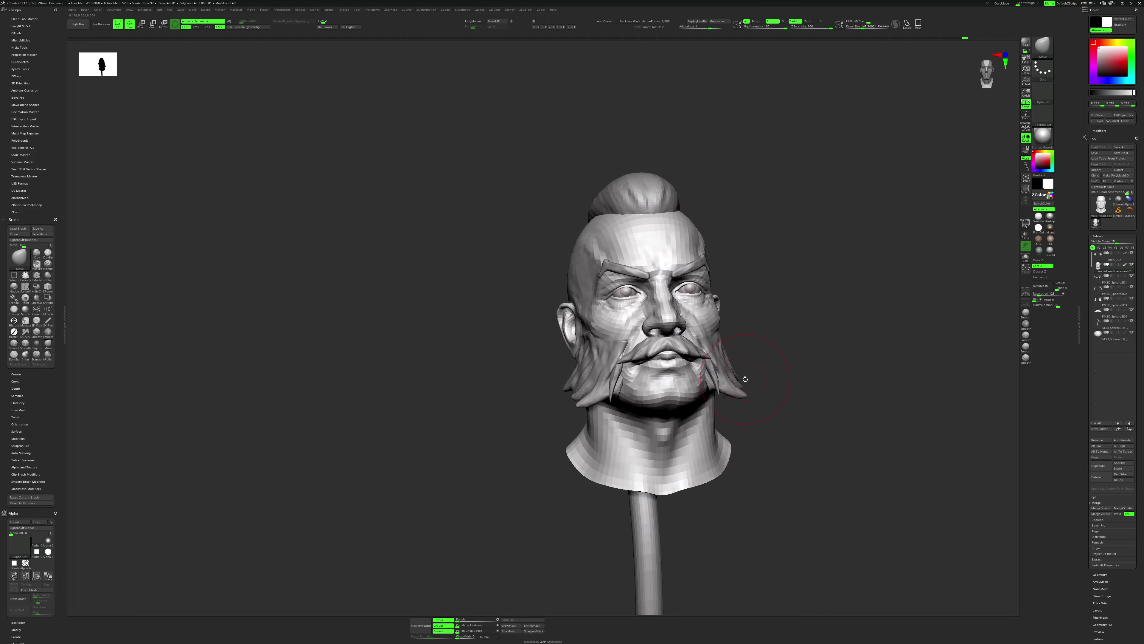
left_click(730, 383, "alt")
mouse_move(729, 383)
right_mouse_down()
mouse_move(818, 345)
mouse_move(669, 370)
right_mouse_up()
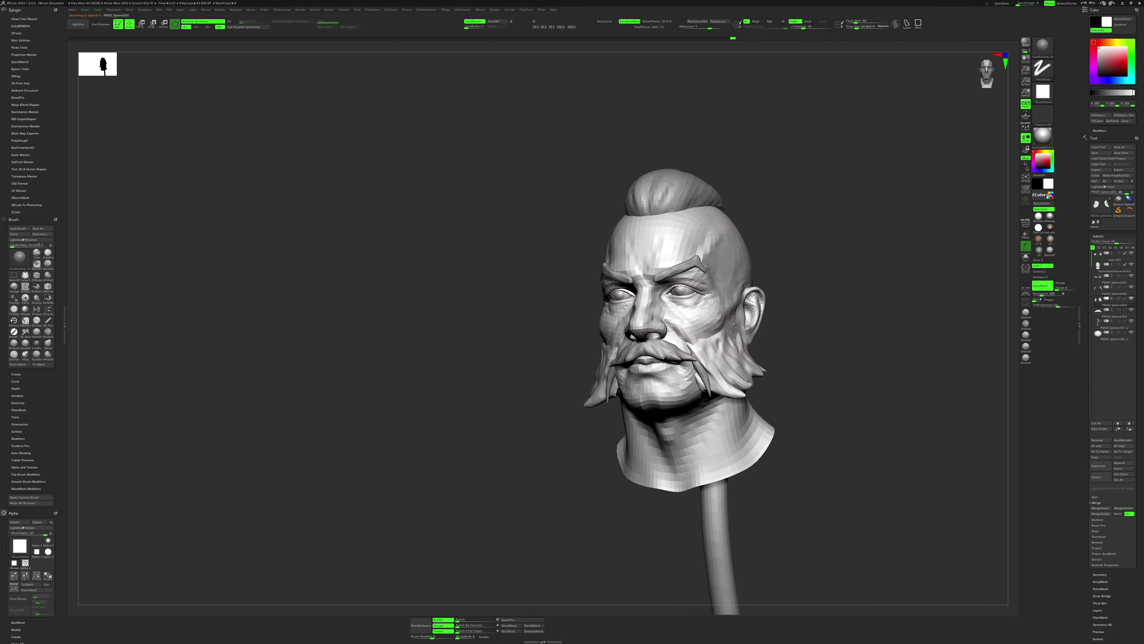
right_click_drag(714, 330, 740, 325)
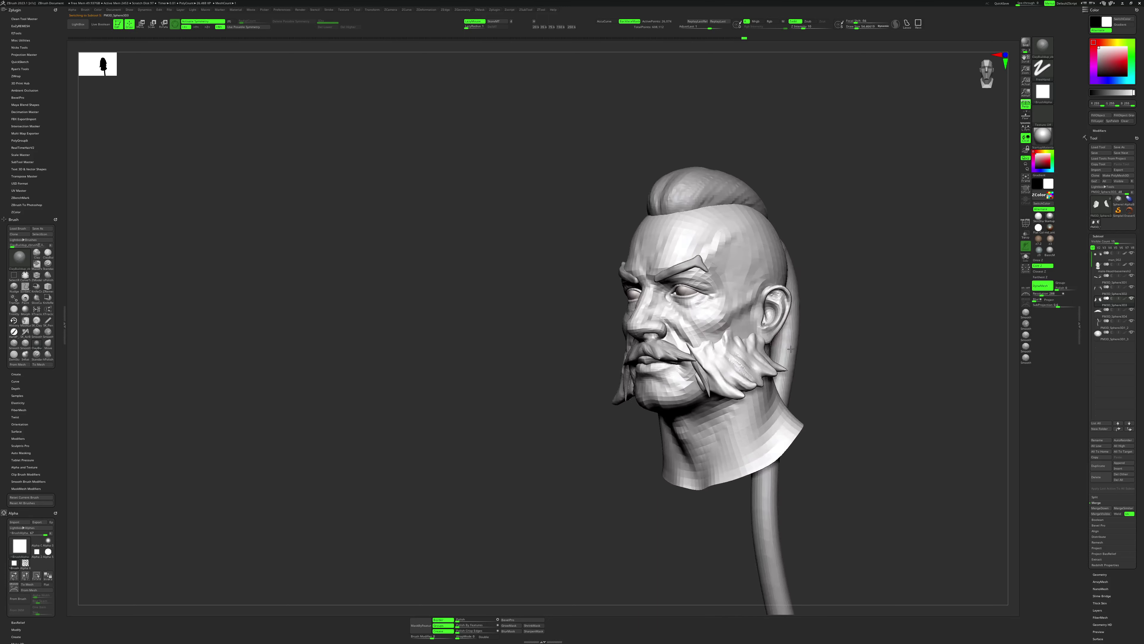
key("b")
key("s")
key("t")
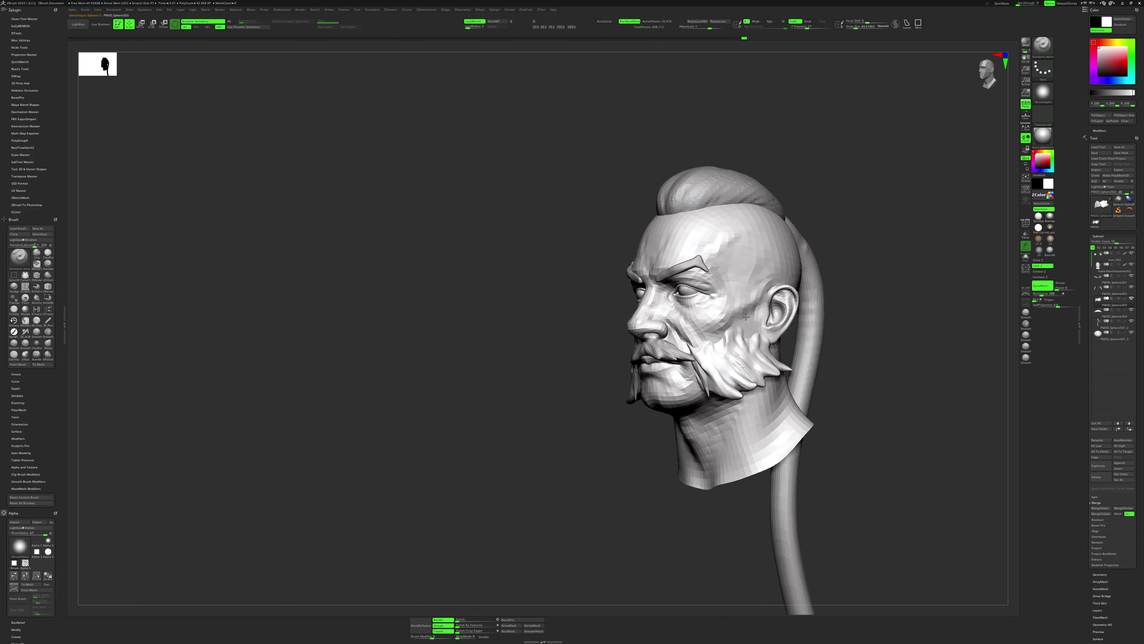
Switch to the DamStandard brush (B D S) with the head facing front.
right_click_drag(770, 346, 820, 343)
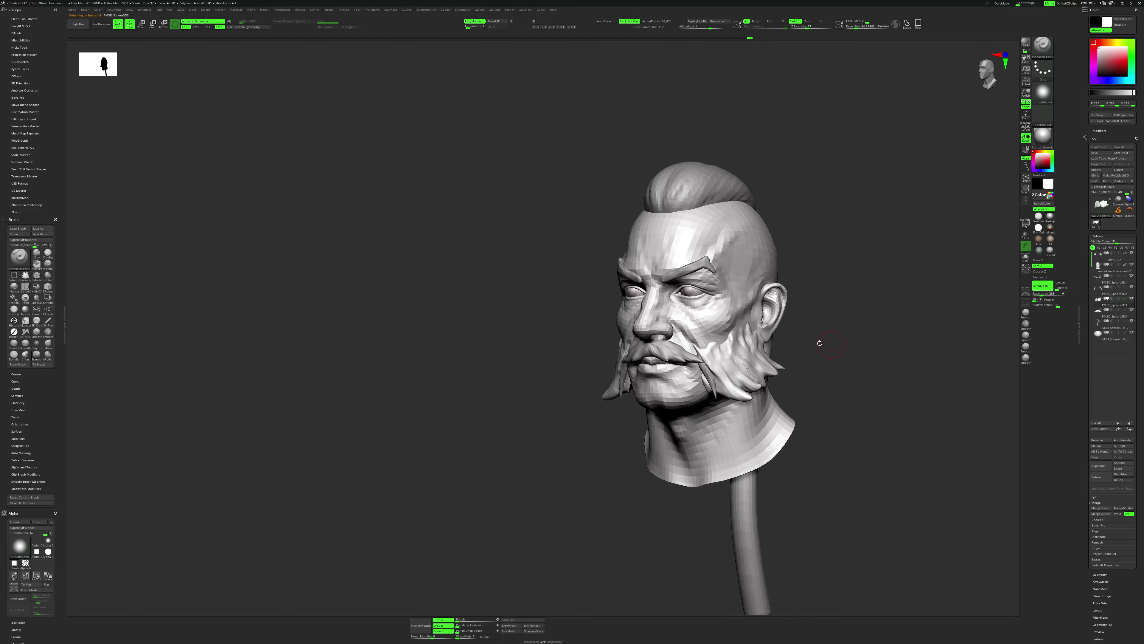
key("b")
key("d")
key("s")
mouse_move(731, 389)
right_mouse_down()
mouse_move(858, 351)
mouse_move(824, 371)
mouse_move(792, 352)
right_mouse_up()
Select the mustache subtool and build up its volume with ClayBuildup.
left_click(654, 363, "alt")
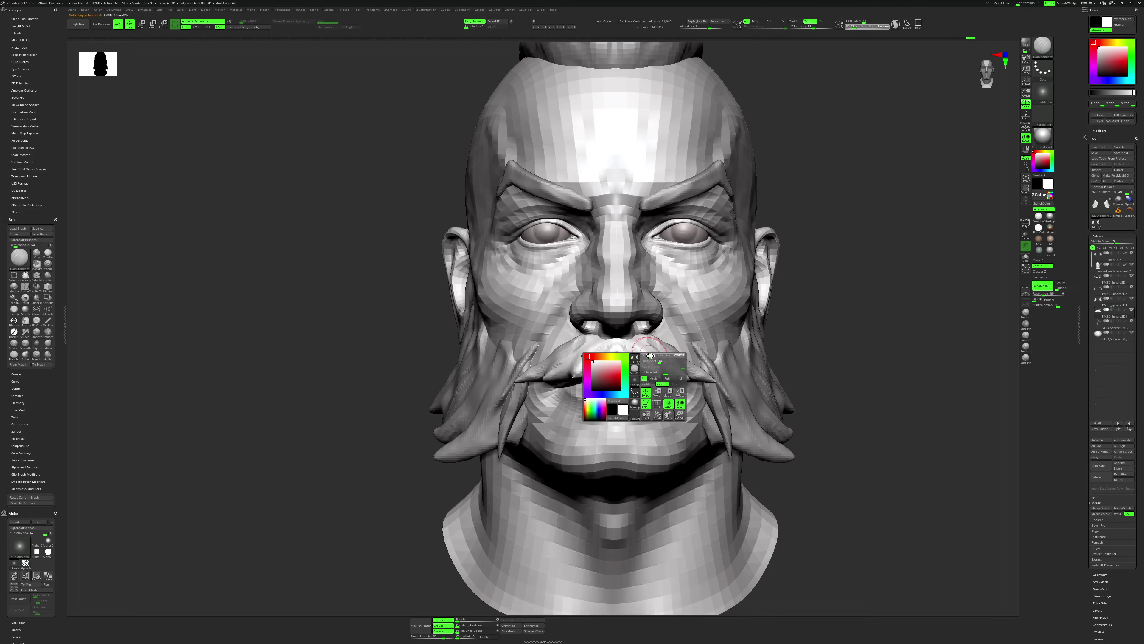
key("b")
key("c")
key("b")
left_click_drag(651, 364, 660, 362)
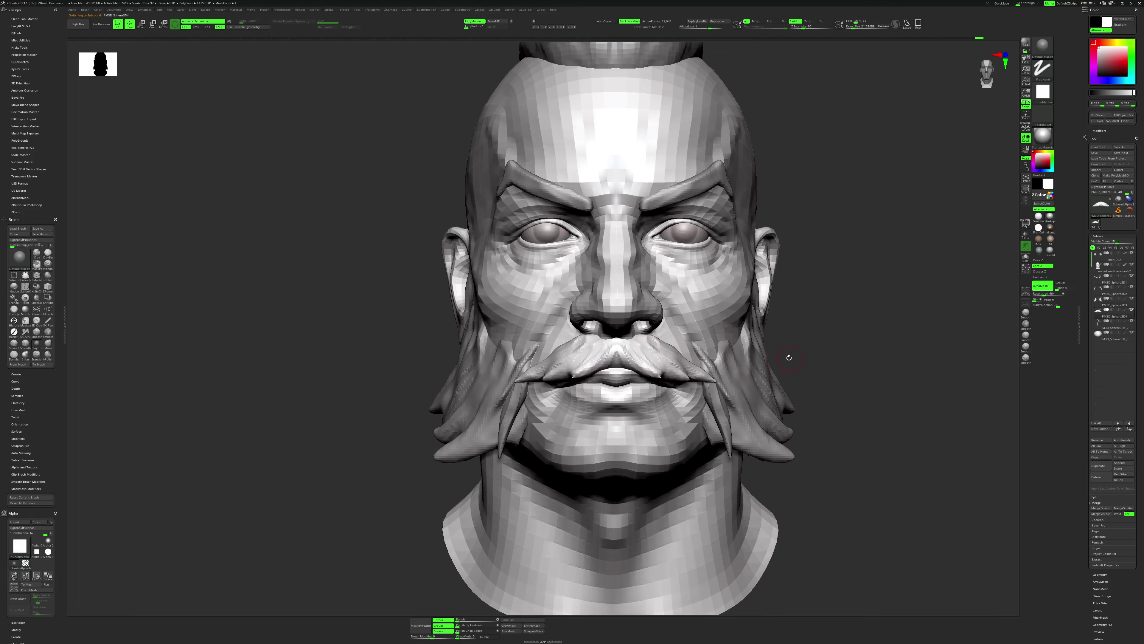
left_click_drag(789, 357, 730, 361)
Refine the mustache with Move and Smooth, then solo the bald head subtool.
key("b")
key("m")
key("v")
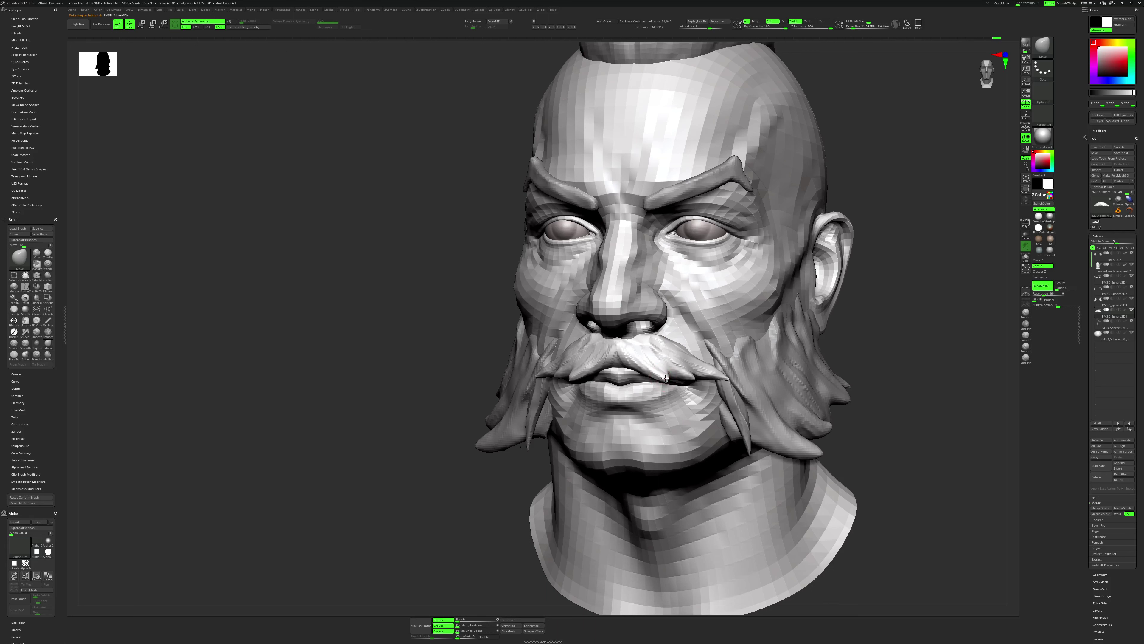
key("shift")
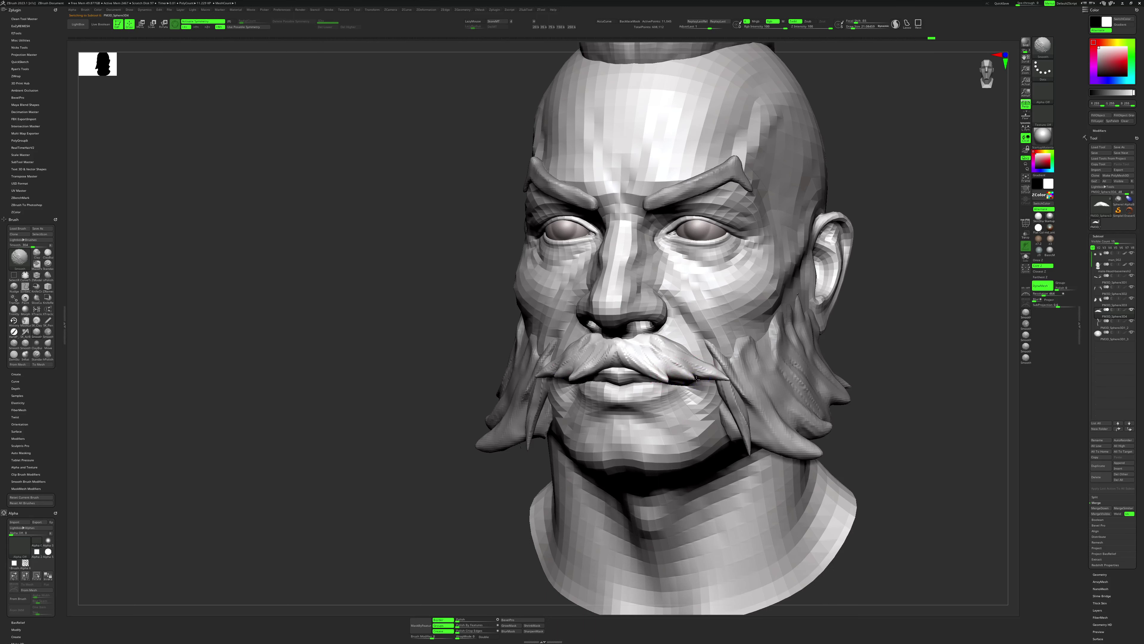
left_click_drag(828, 311, 817, 327, "shift")
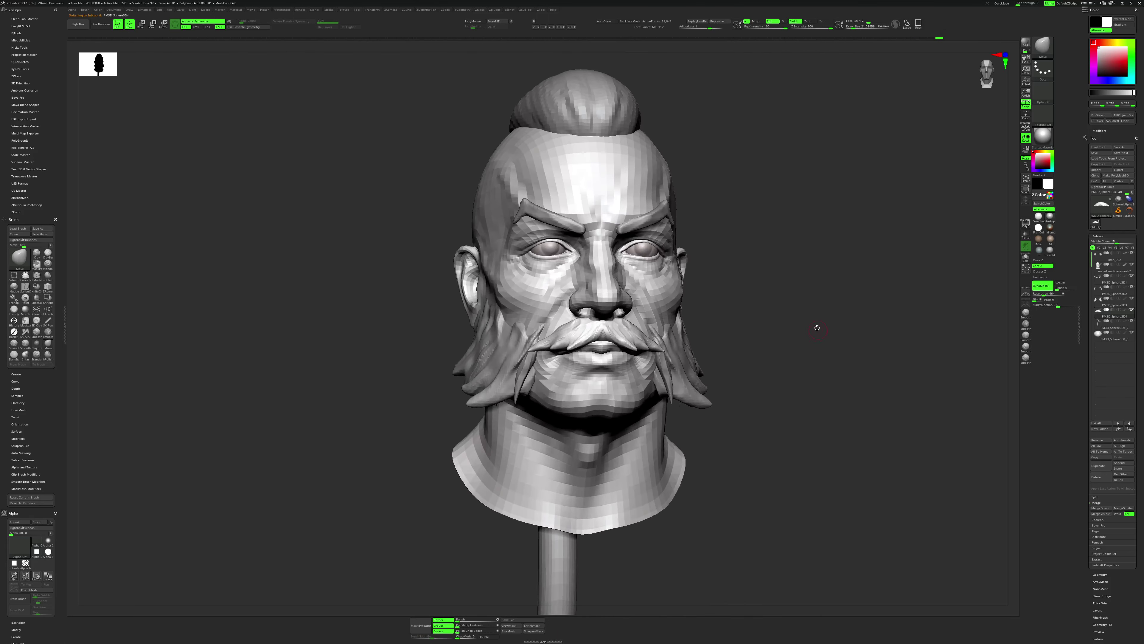
left_click(721, 347, "alt")
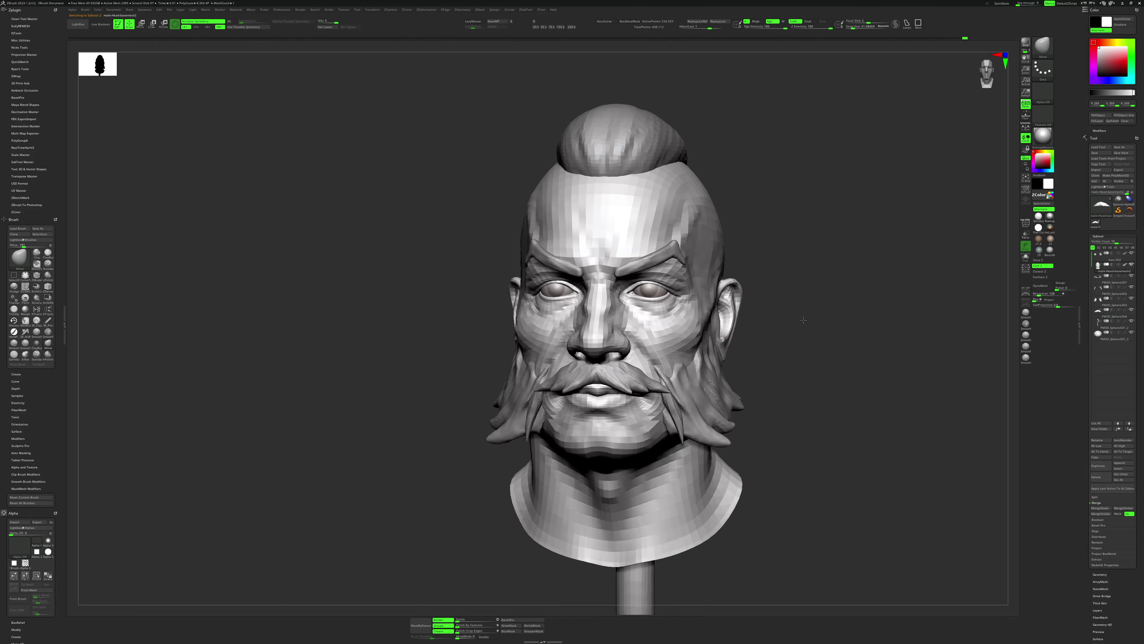
Sculpt ClayBuildup strands across the cheek, shrinking the brush partway.
key("space")
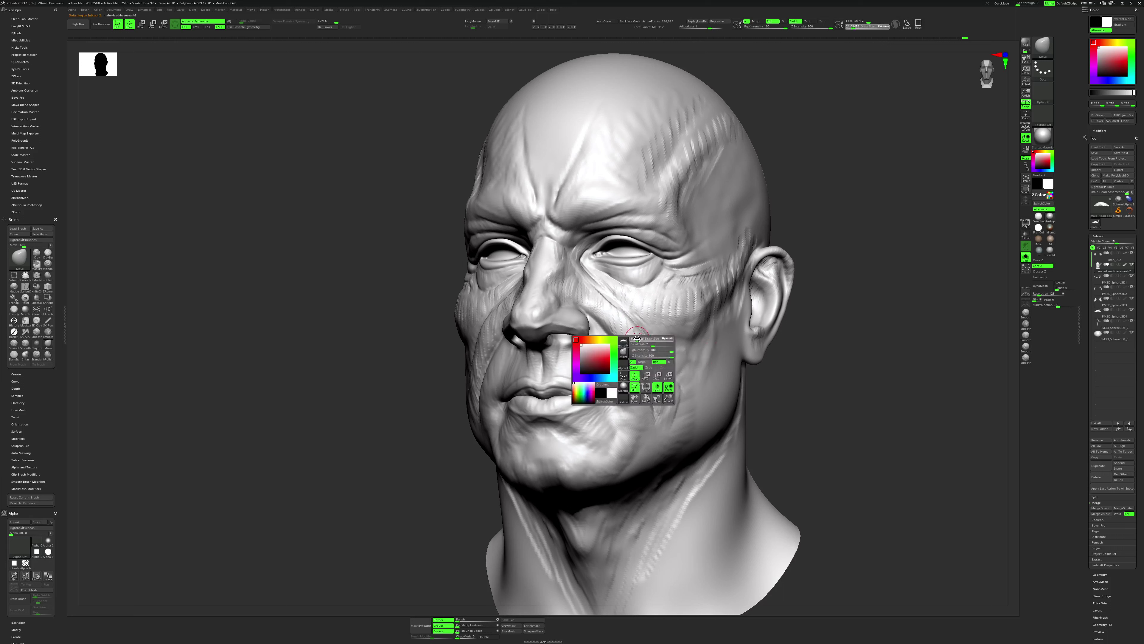
key("b")
key("c")
key("b")
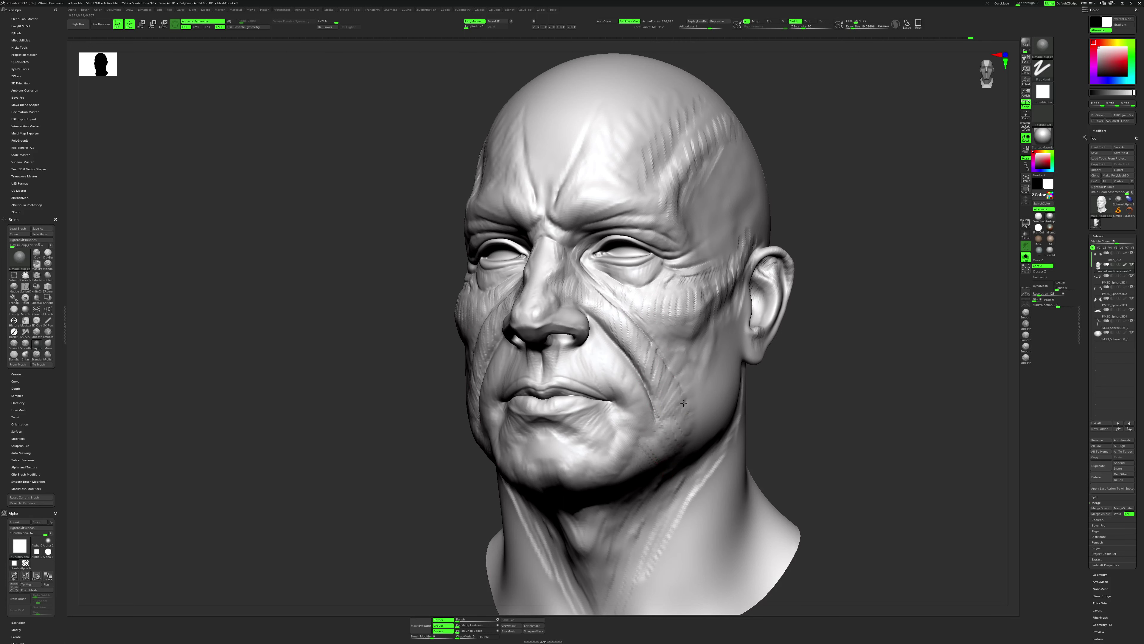
right_click_drag(683, 402, 694, 417)
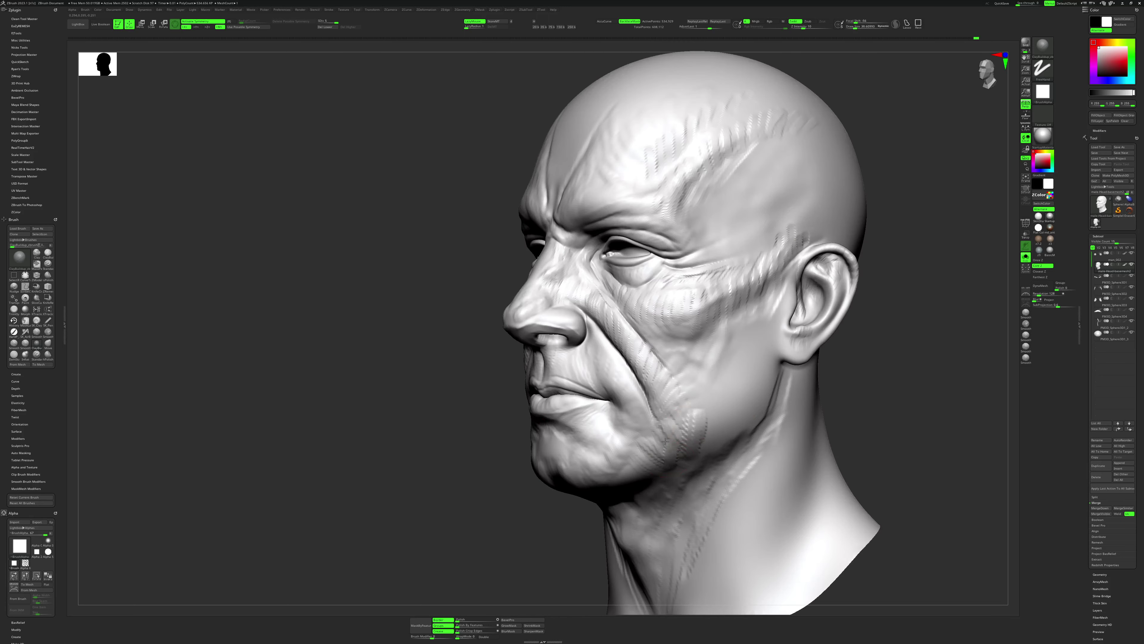
left_click_drag(666, 441, 682, 392)
key("space")
mouse_move(671, 439)
left_mouse_down()
mouse_move(688, 408)
mouse_move(694, 449)
left_mouse_up()
With a larger brush, stroke vertical strands up the neck under the jaw.
mouse_move(766, 447)
right_mouse_down()
mouse_move(856, 422)
mouse_move(671, 388)
right_mouse_up()
key("space")
left_click_drag(671, 388, 739, 345)
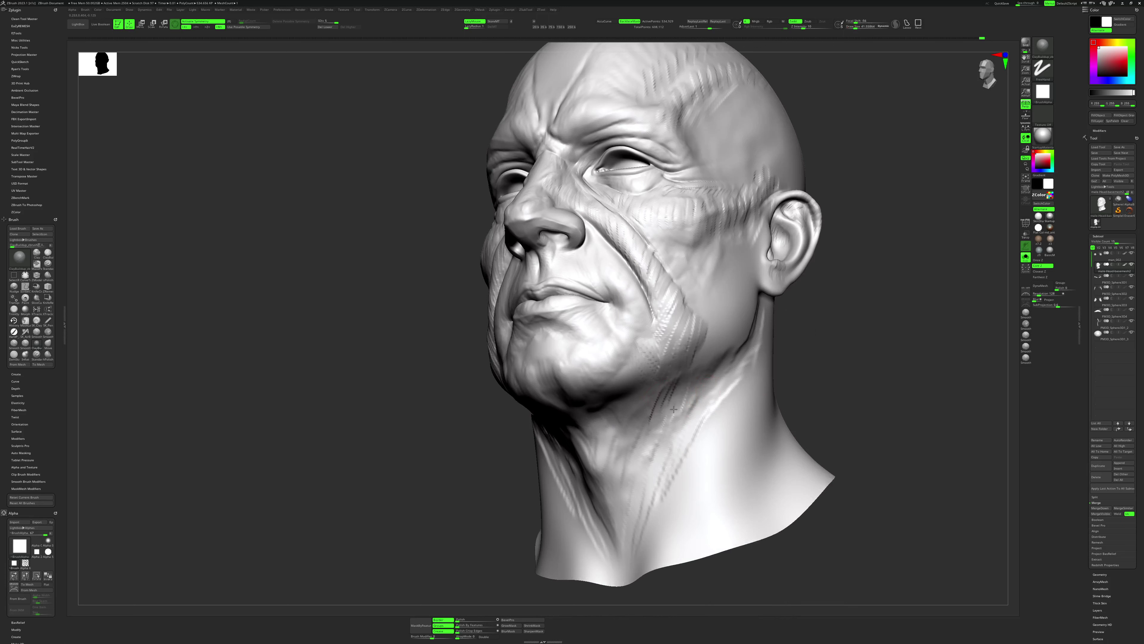
right_click_drag(739, 345, 682, 390)
mouse_move(682, 390)
left_mouse_down()
mouse_move(589, 416)
mouse_move(604, 456)
mouse_move(590, 491)
left_mouse_up()
Turn to a near-front view and reduce Draw Size to about 44.6 or less.
left_click_drag(505, 542, 563, 487)
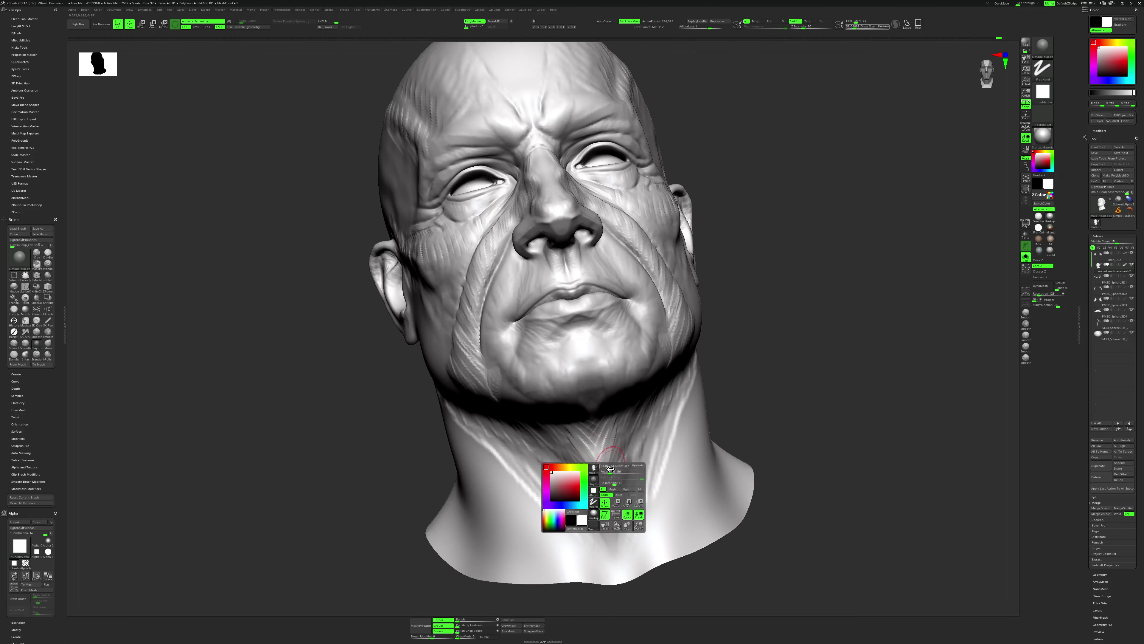
key("space")
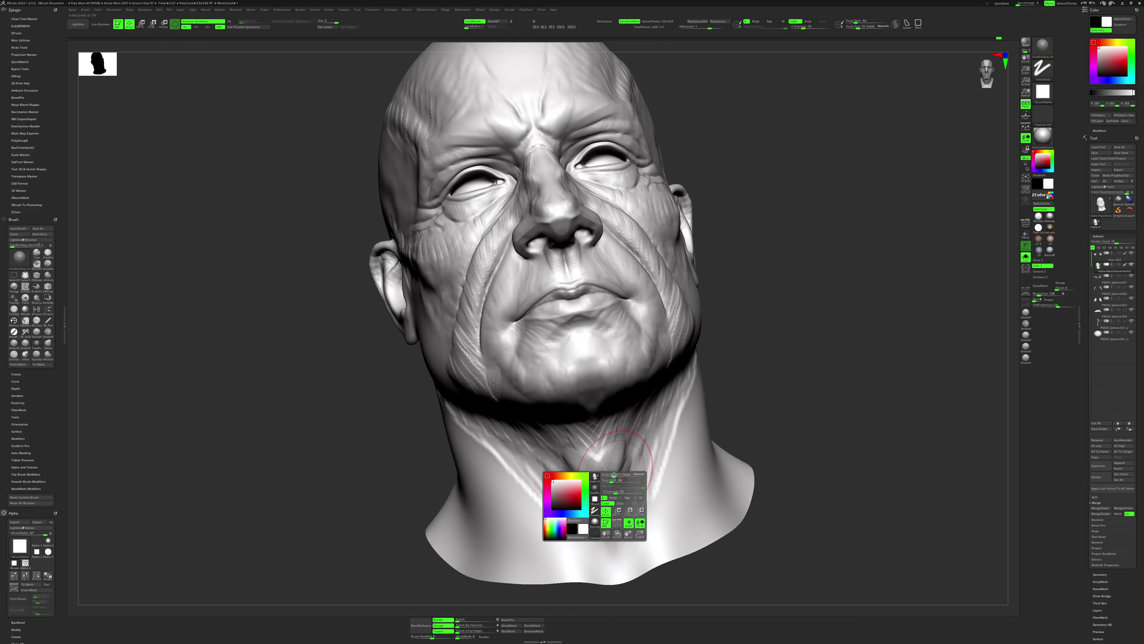
left_click_drag(630, 466, 620, 465)
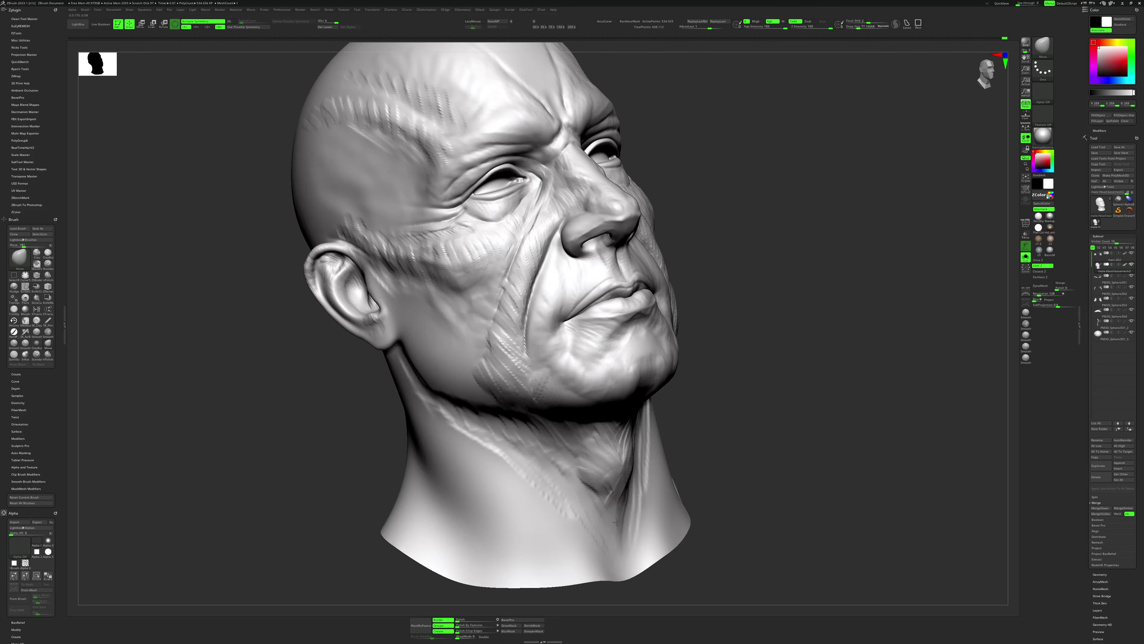
left_click_drag(630, 504, 612, 480)
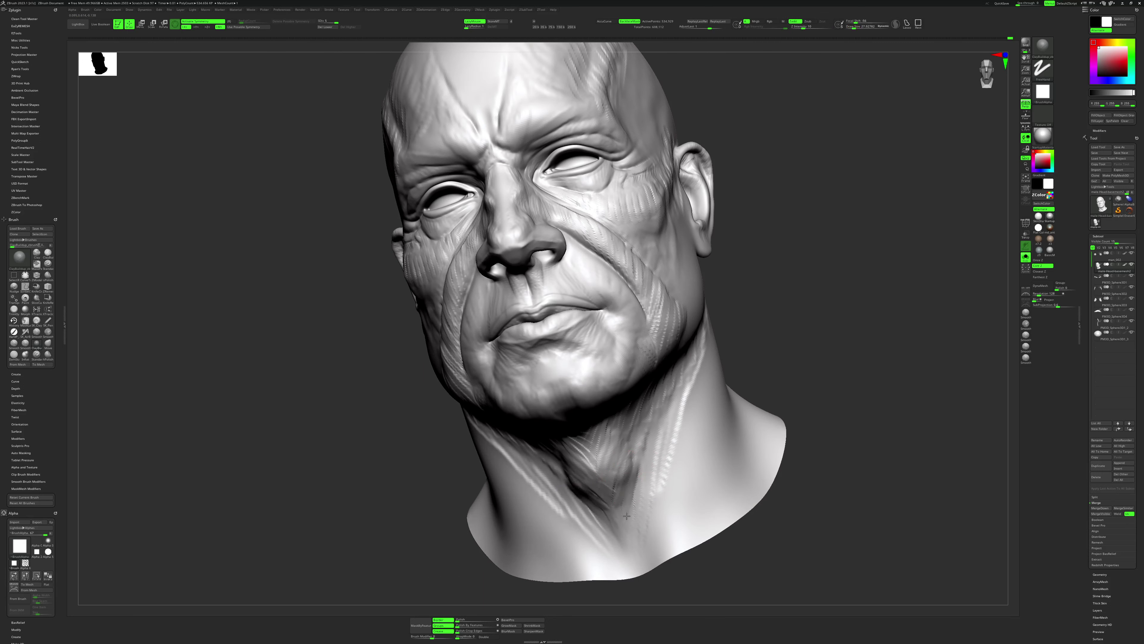
Orbit around the ear and neck side, moving from Standard to the DamStandard brush.
left_click_drag(761, 355, 705, 328)
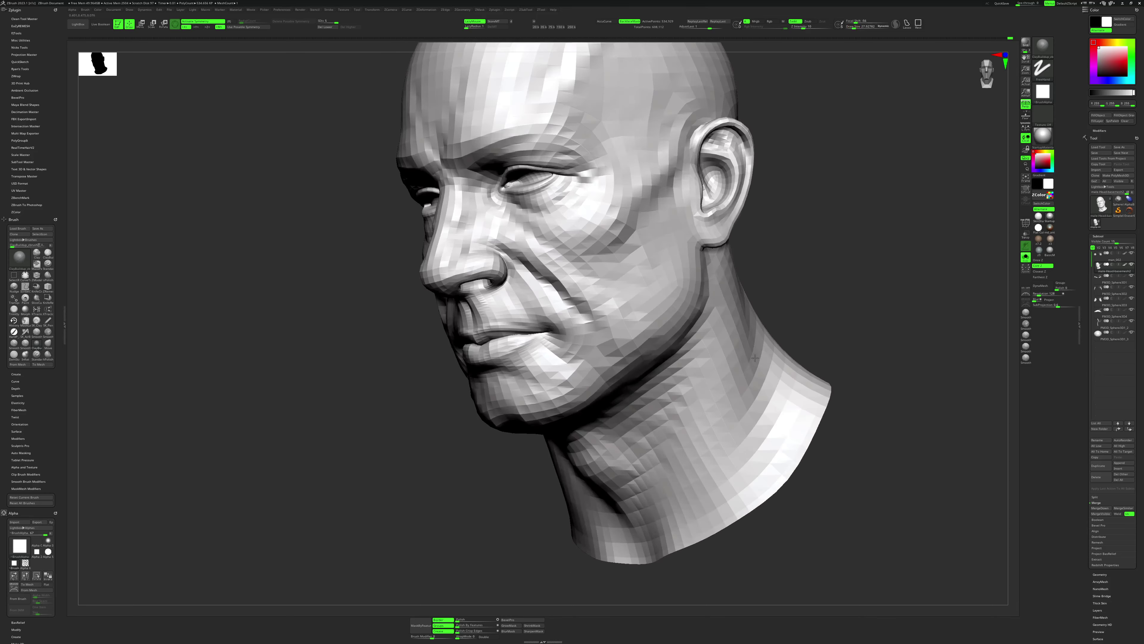
mouse_move(775, 329)
left_mouse_down()
mouse_move(827, 321)
mouse_move(710, 334)
mouse_move(723, 299)
left_mouse_up()
key("space")
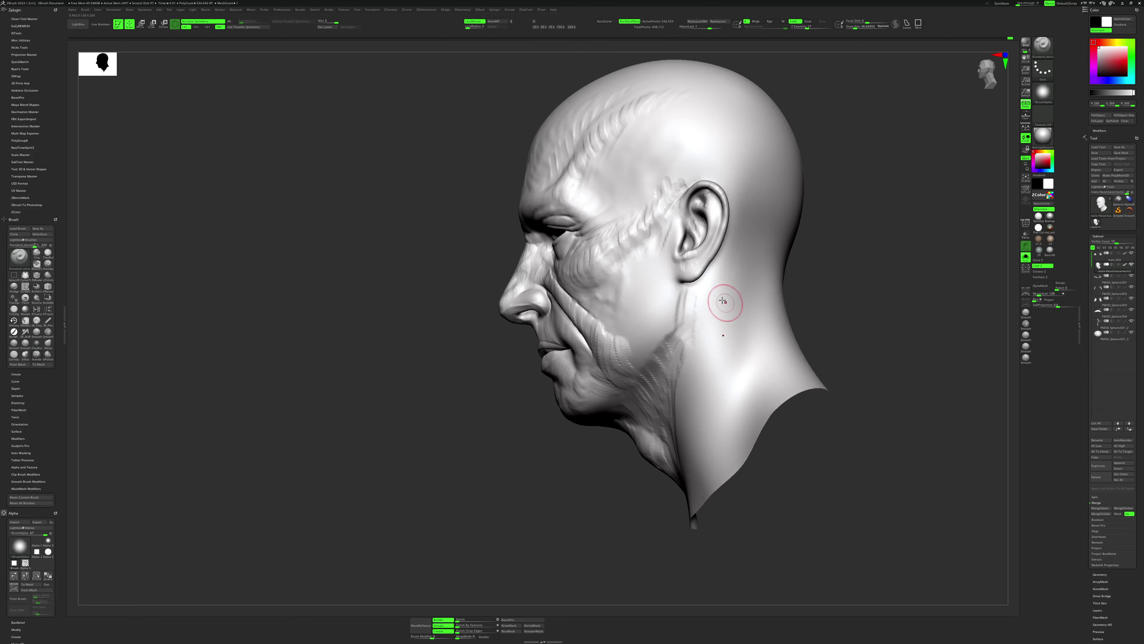
left_click_drag(689, 514, 843, 256)
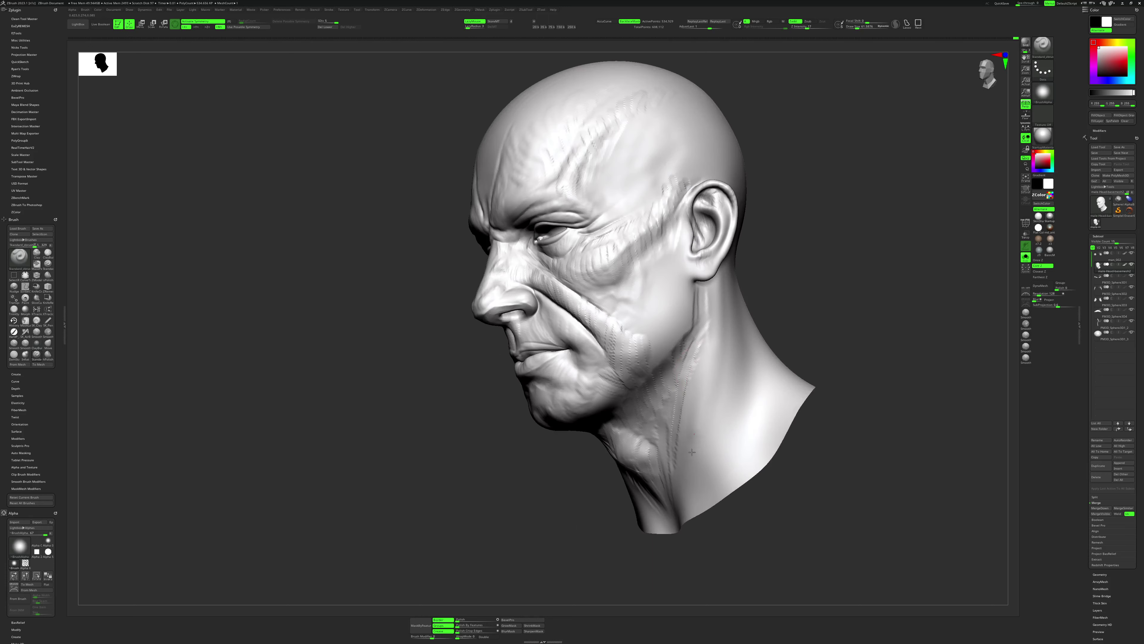
mouse_move(851, 313)
left_mouse_down()
mouse_move(677, 452)
mouse_move(707, 349)
left_mouse_up()
key("b")
key("d")
key("s")
Add ClayBuildup below the left ear in profile and smooth it in with Shift.
key("b")
key("c")
key("b")
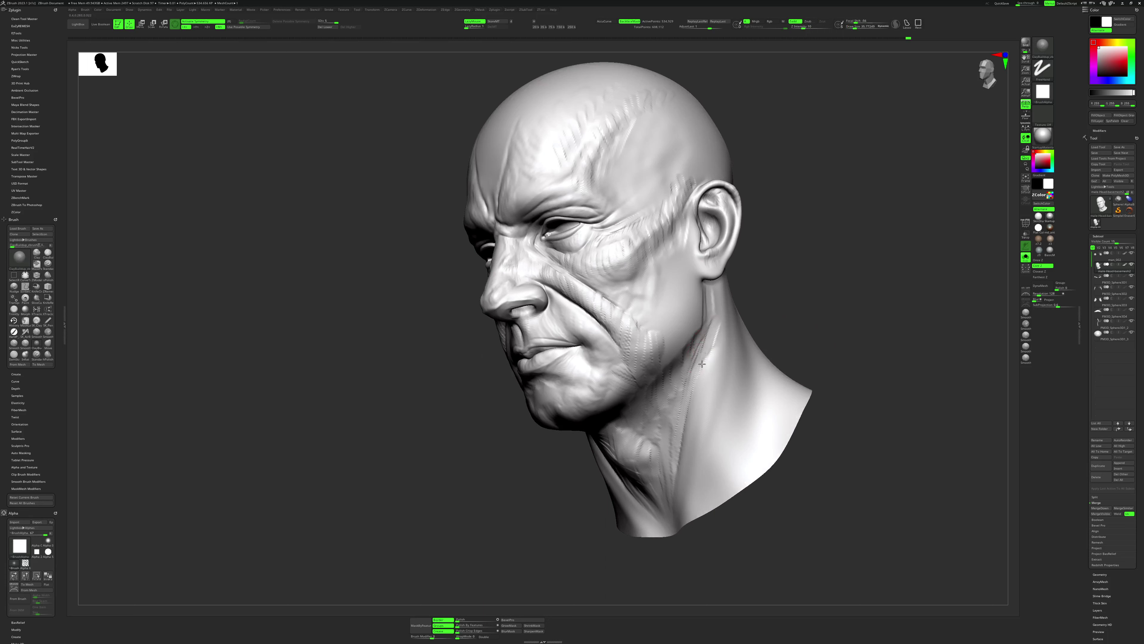
mouse_move(713, 306)
left_mouse_down()
mouse_move(728, 306)
mouse_move(686, 343)
left_mouse_up()
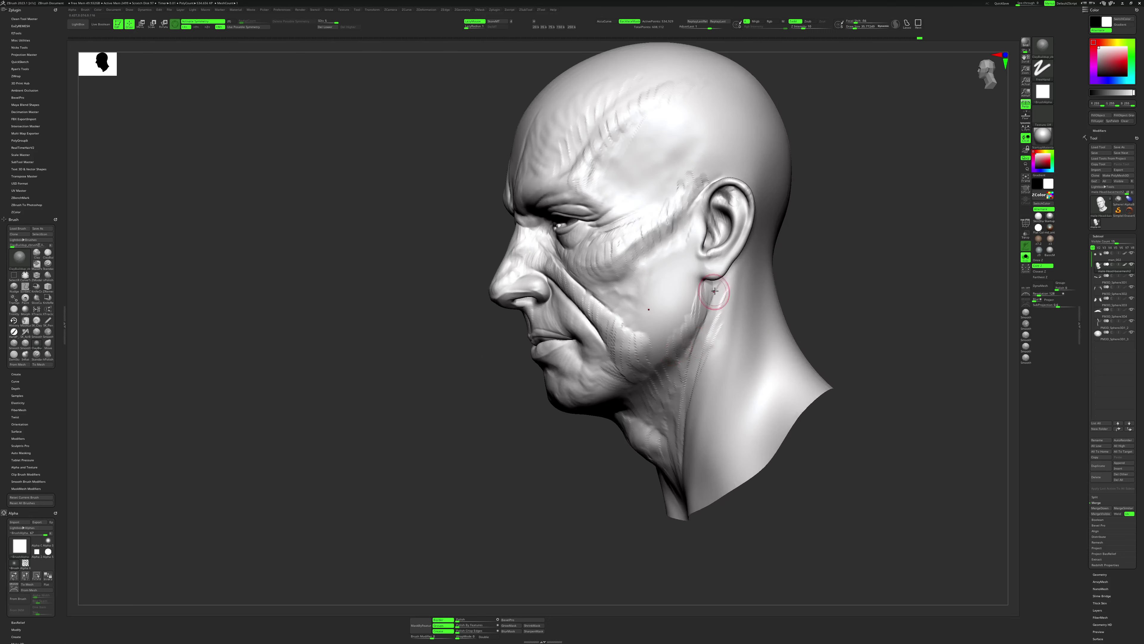
key("shift")
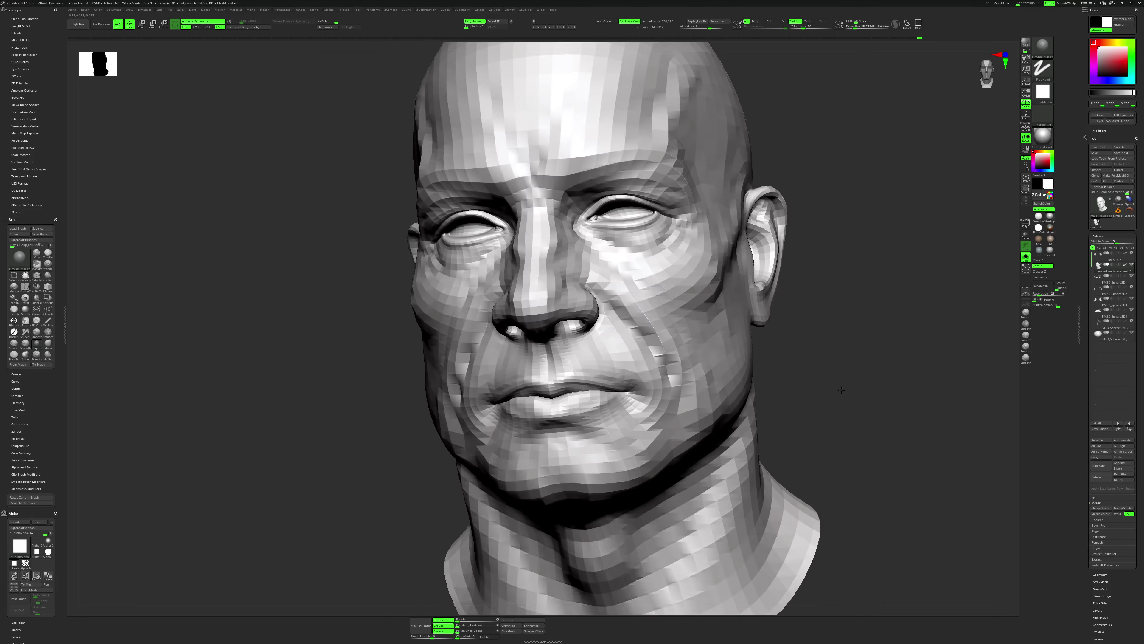
Smooth the mouth creases with a tiny brush, then set ClayBuildup Draw Size to about 10.40.
left_click_drag(597, 348, 591, 345)
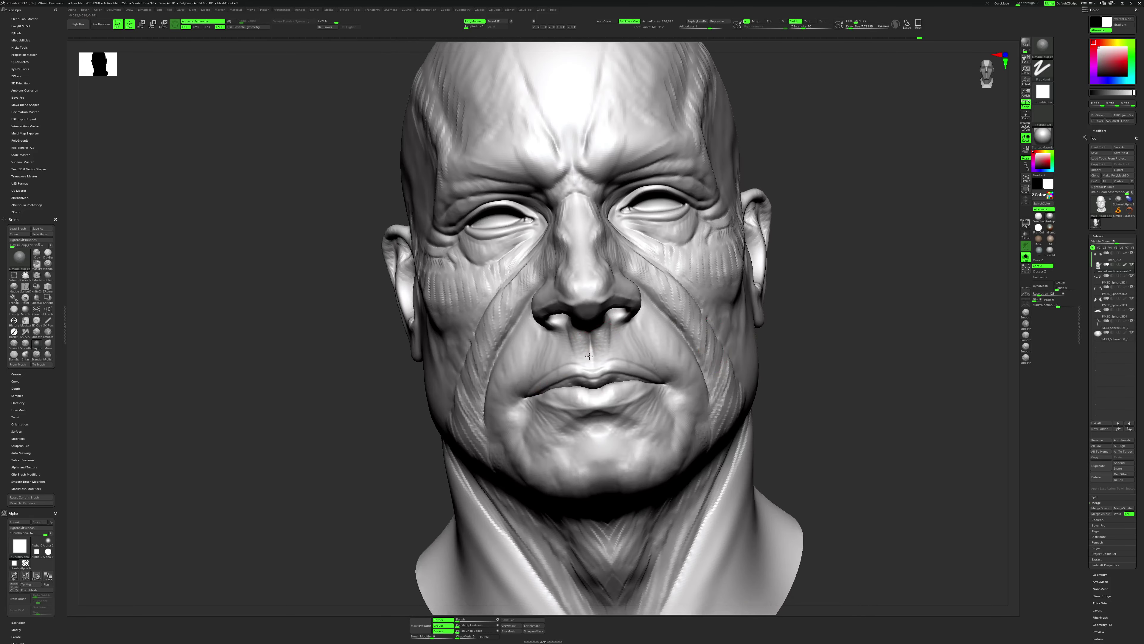
key("shift")
key("space")
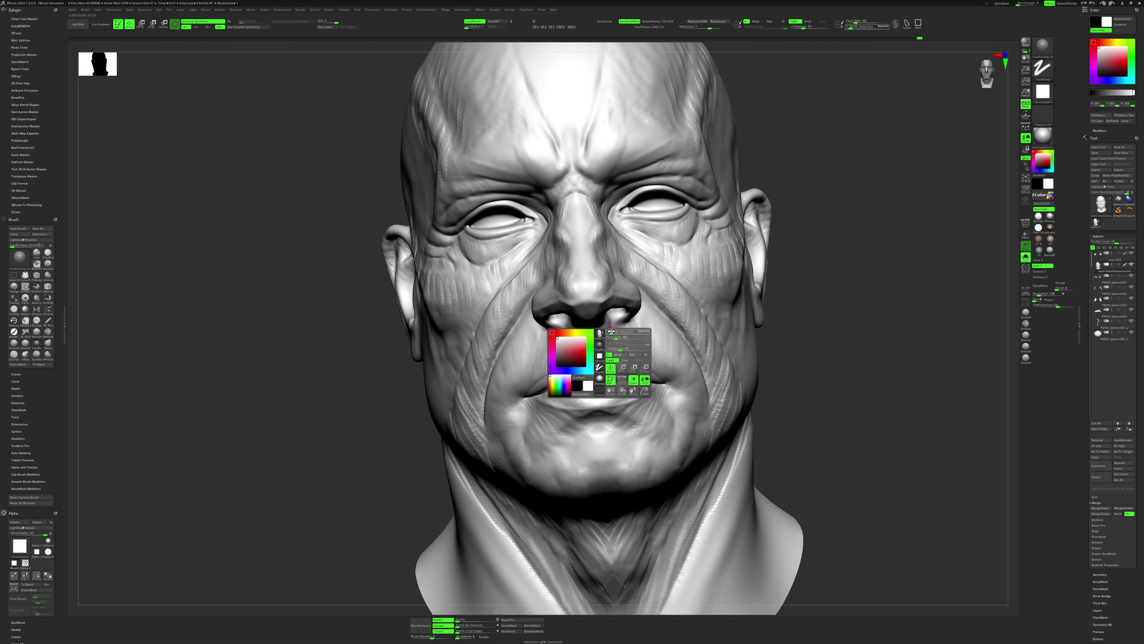
key("space")
left_click_drag(611, 332, 605, 329)
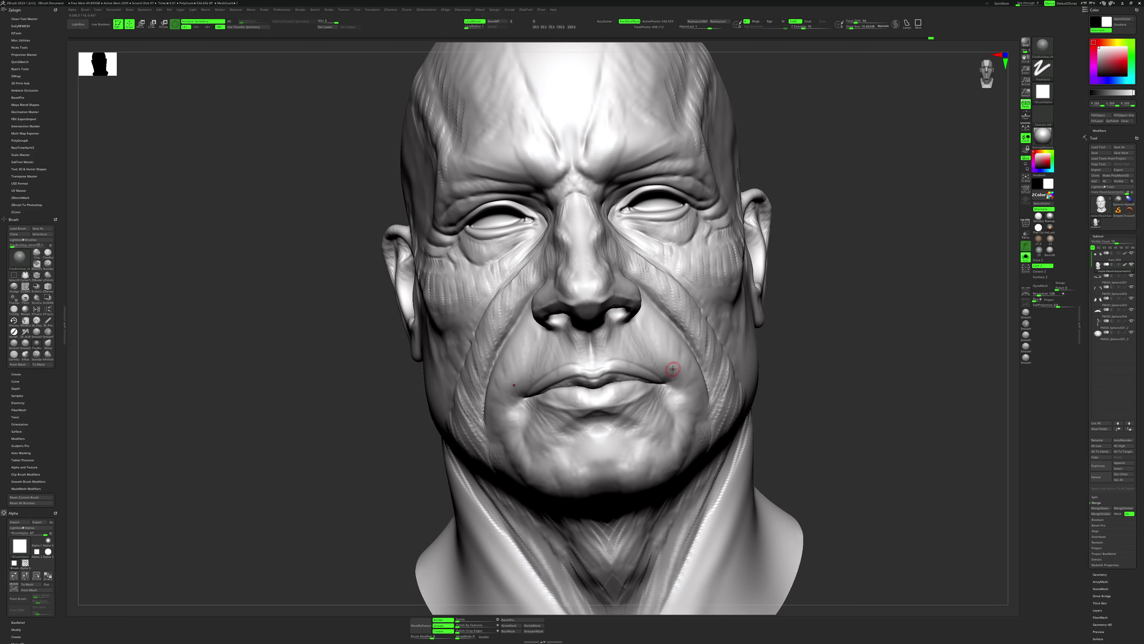
Mask near the cheek folds, then step a subdivision level down and back up (Shift+D, D).
right_click_drag(673, 368, 612, 340)
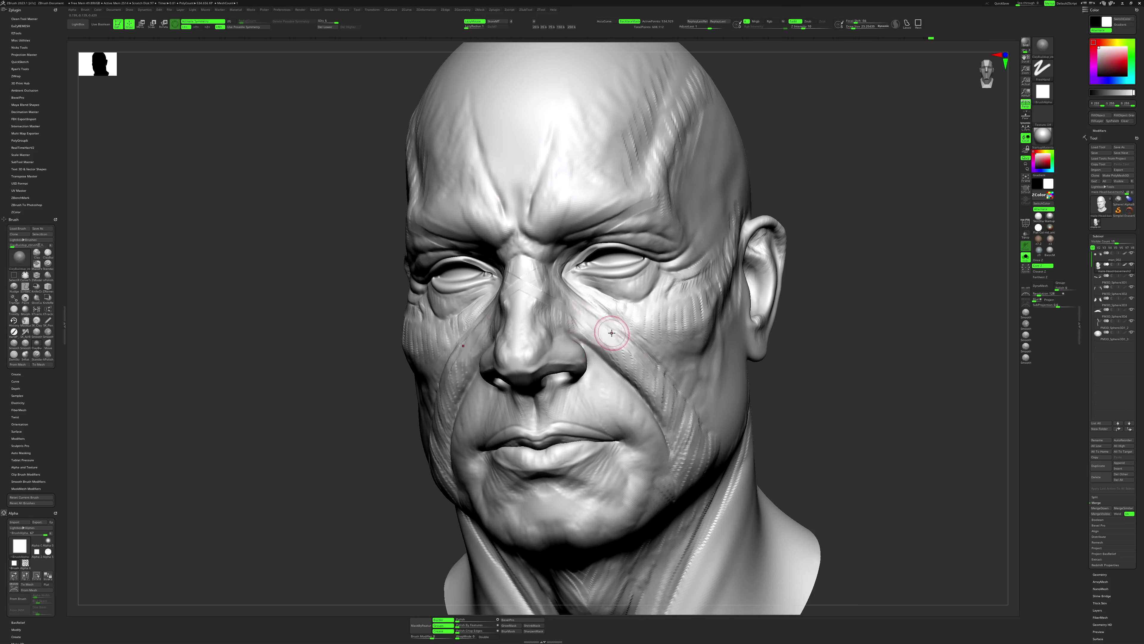
key("ctrl")
right_click(585, 311)
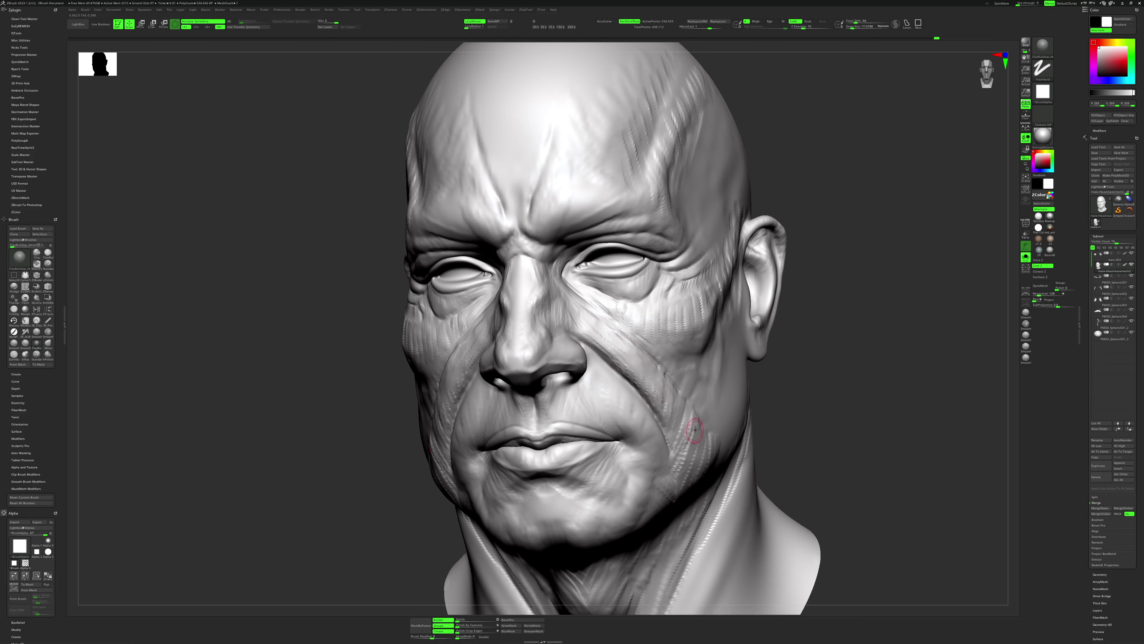
key("shift+d")
key("d")
left_click_drag(790, 419, 723, 365)
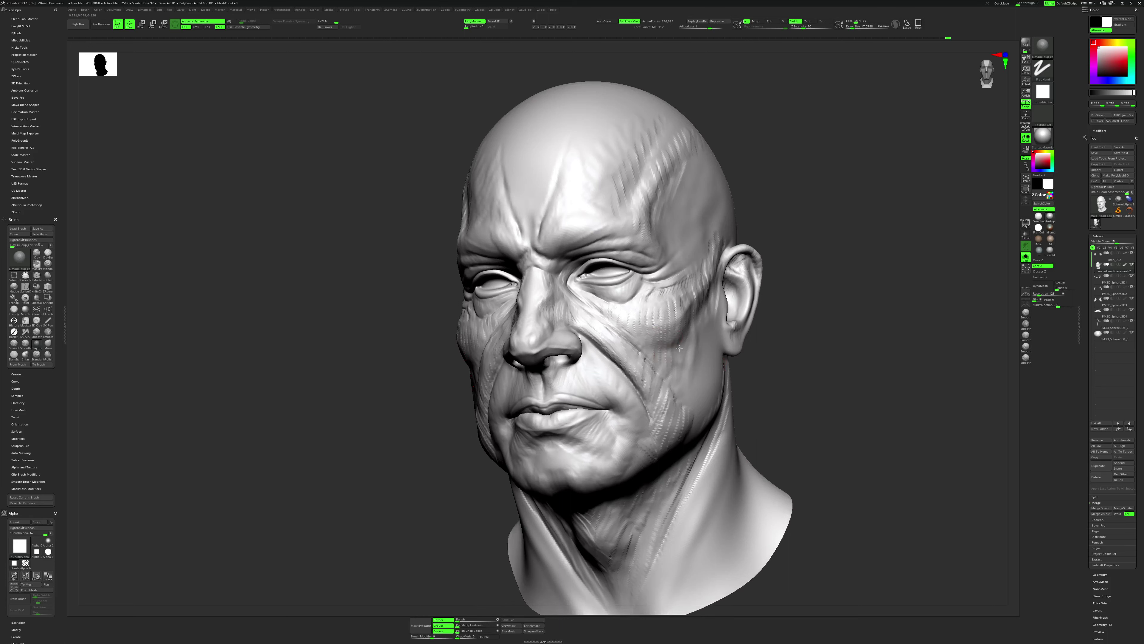
Pull the ear outward with the Move brush, then reduce its size to 51.
left_click_drag(757, 388, 676, 359)
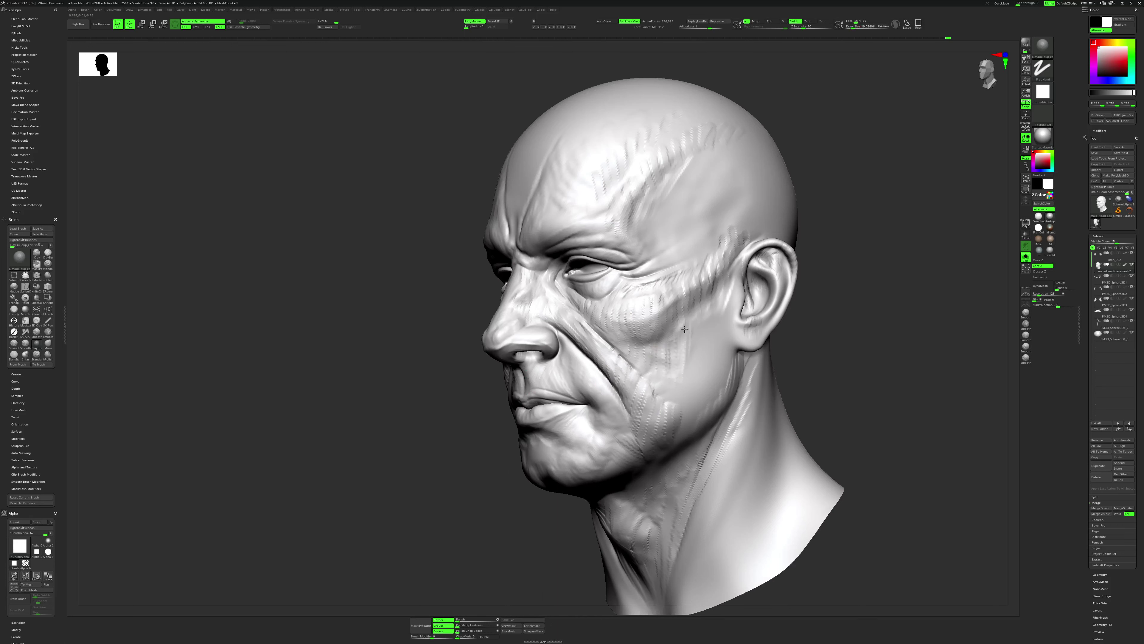
mouse_move(684, 329)
left_mouse_down()
mouse_move(819, 339)
mouse_move(781, 358)
mouse_move(804, 297)
left_mouse_up()
key("b")
key("m")
key("v")
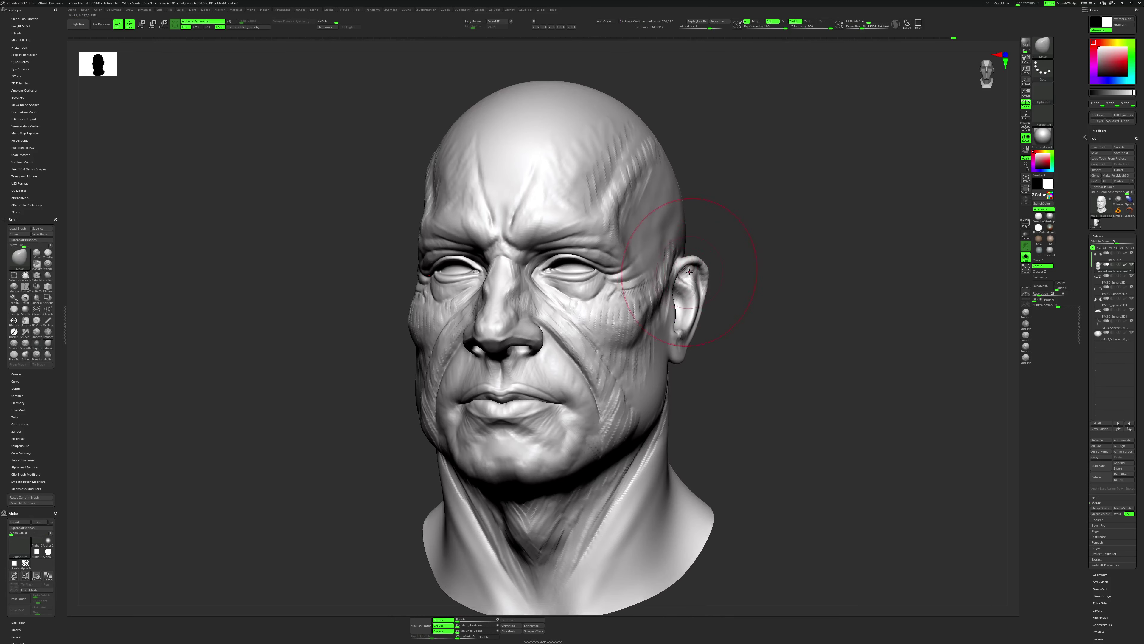
left_click_drag(689, 271, 668, 260)
key("space")
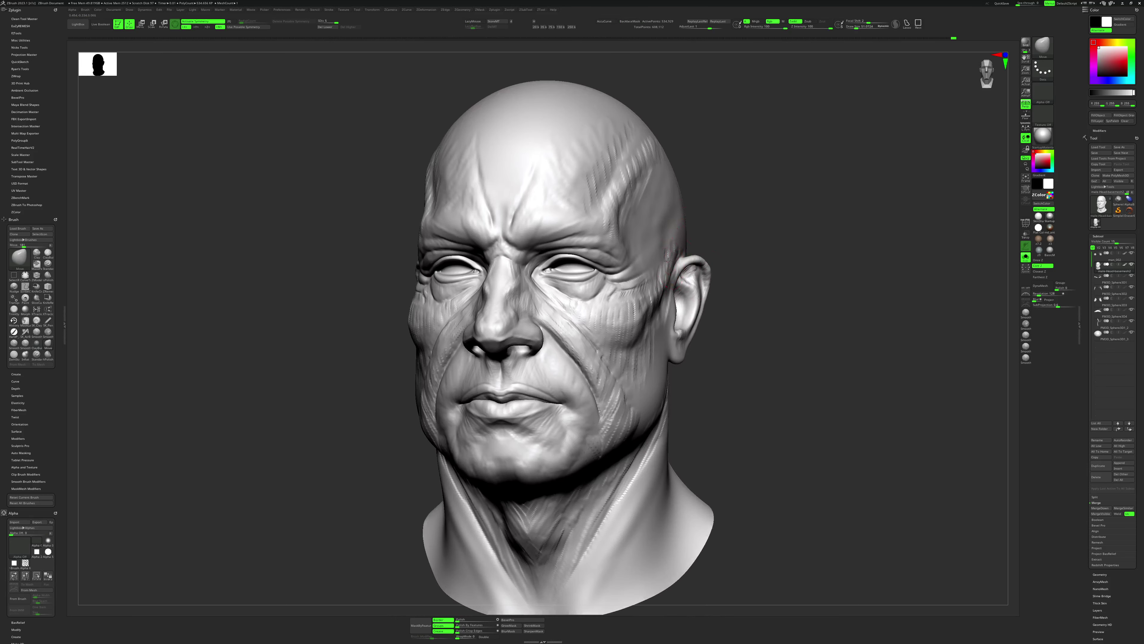
Switch to a smaller ClayBuildup brush for the cheek folds.
left_click_drag(765, 283, 766, 277)
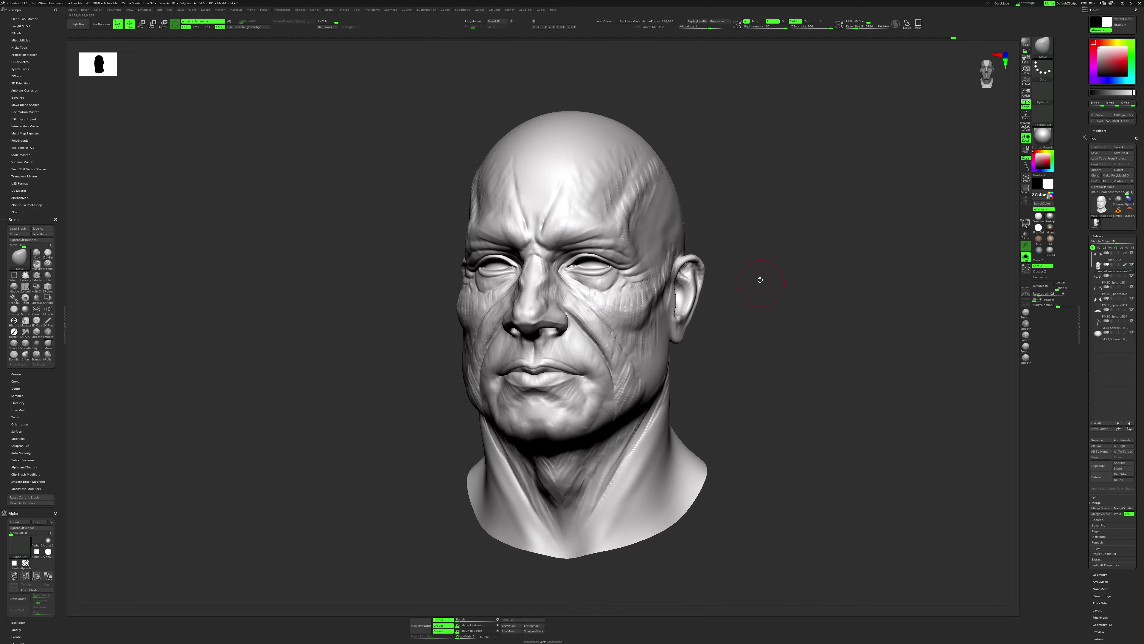
key("space")
key("b")
key("c")
key("b")
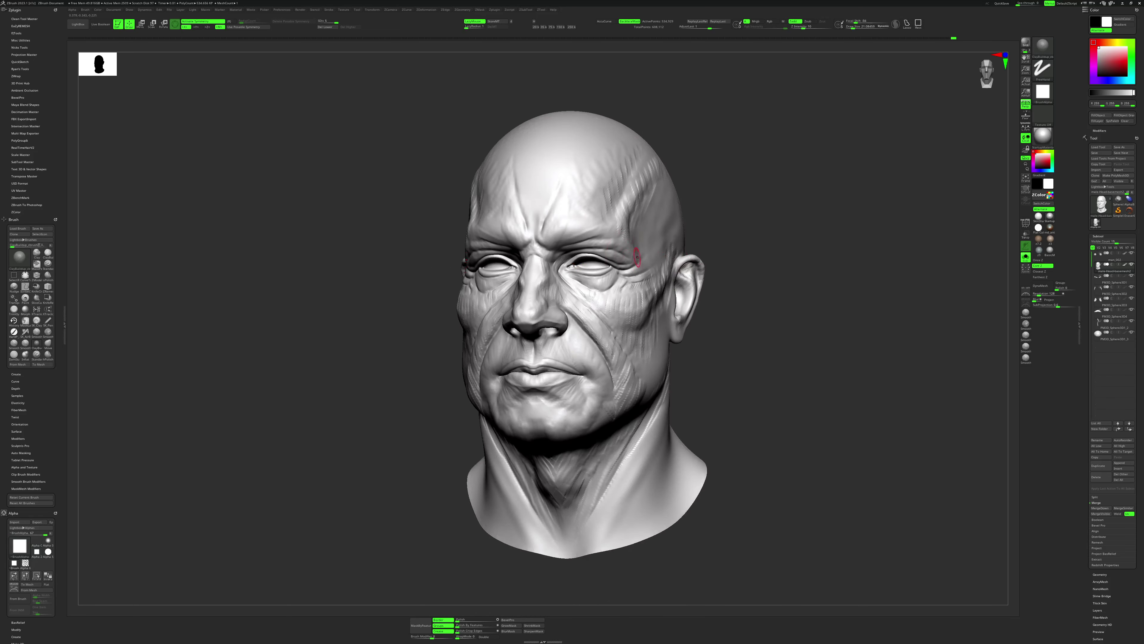
right_click_drag(638, 255, 633, 252)
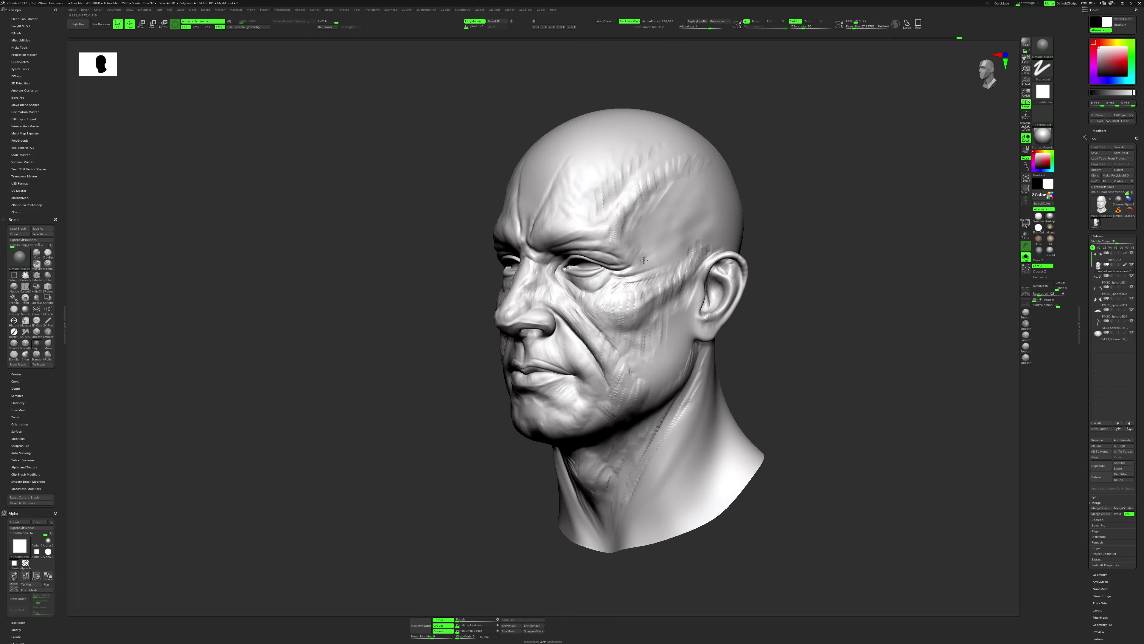
left_click_drag(655, 274, 640, 295)
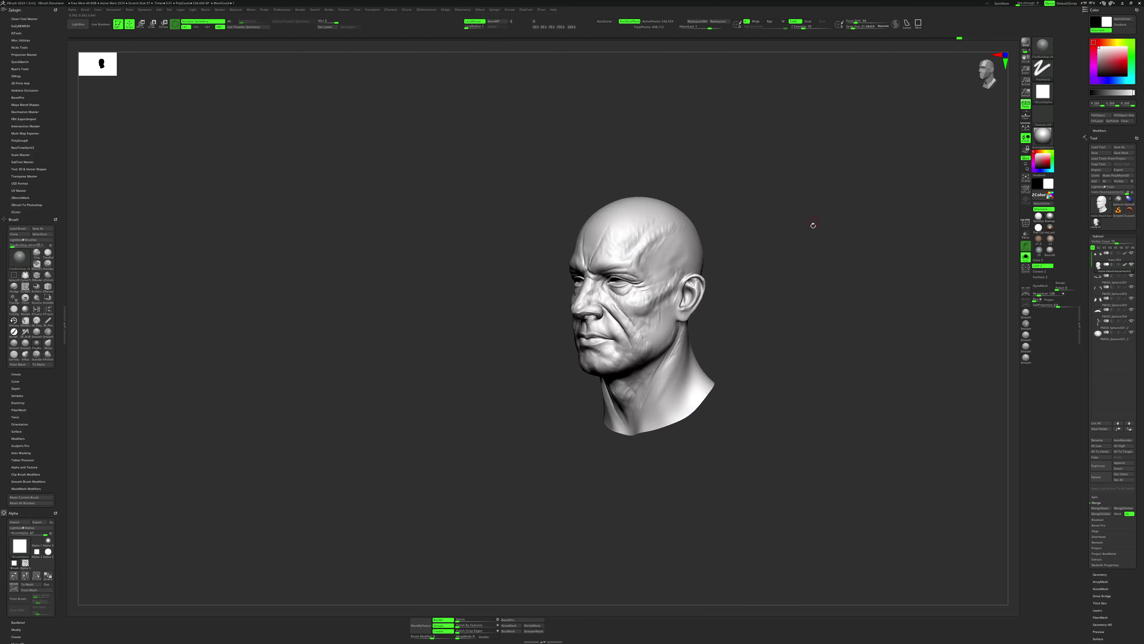
mouse_move(817, 248)
right_mouse_down()
mouse_move(784, 297)
mouse_move(536, 293)
right_mouse_up()
Alternate between Move and ClayBuildup while shaping the cheeks and checking under the chin.
key("space")
key("b")
key("m")
key("v")
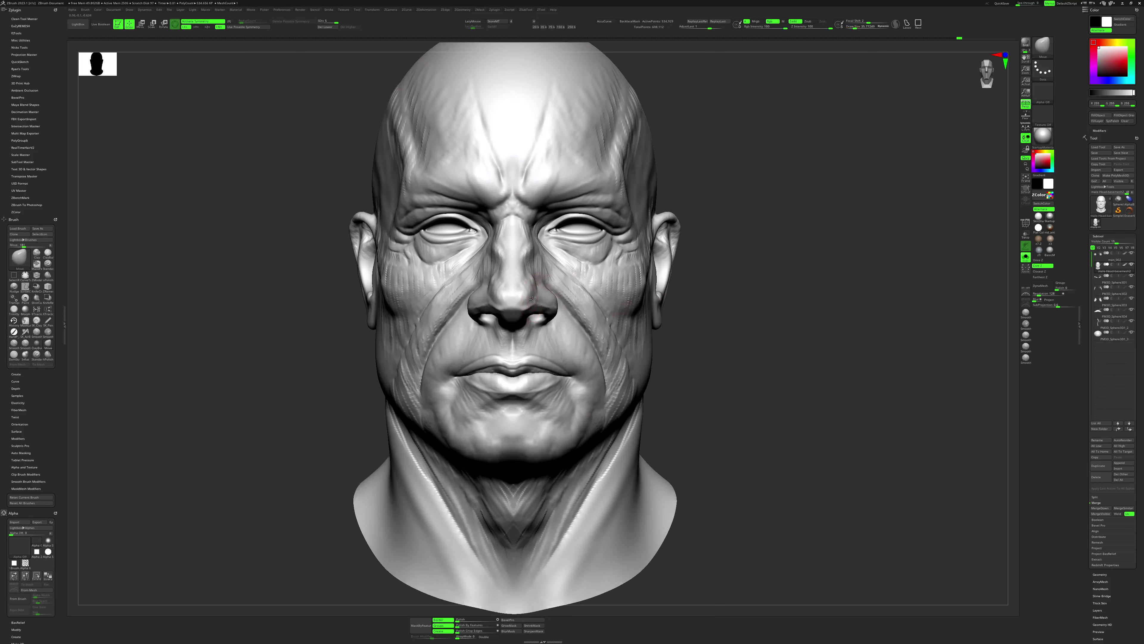
right_click_drag(706, 354, 519, 311)
key("space")
key("b")
key("c")
key("b")
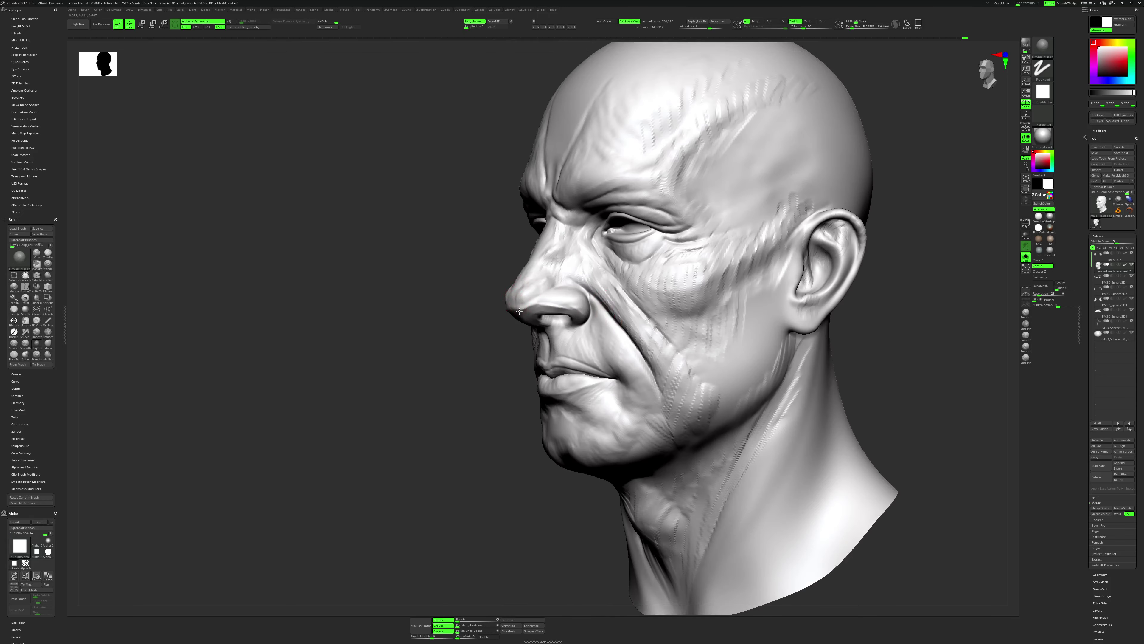
right_click_drag(520, 336, 512, 315)
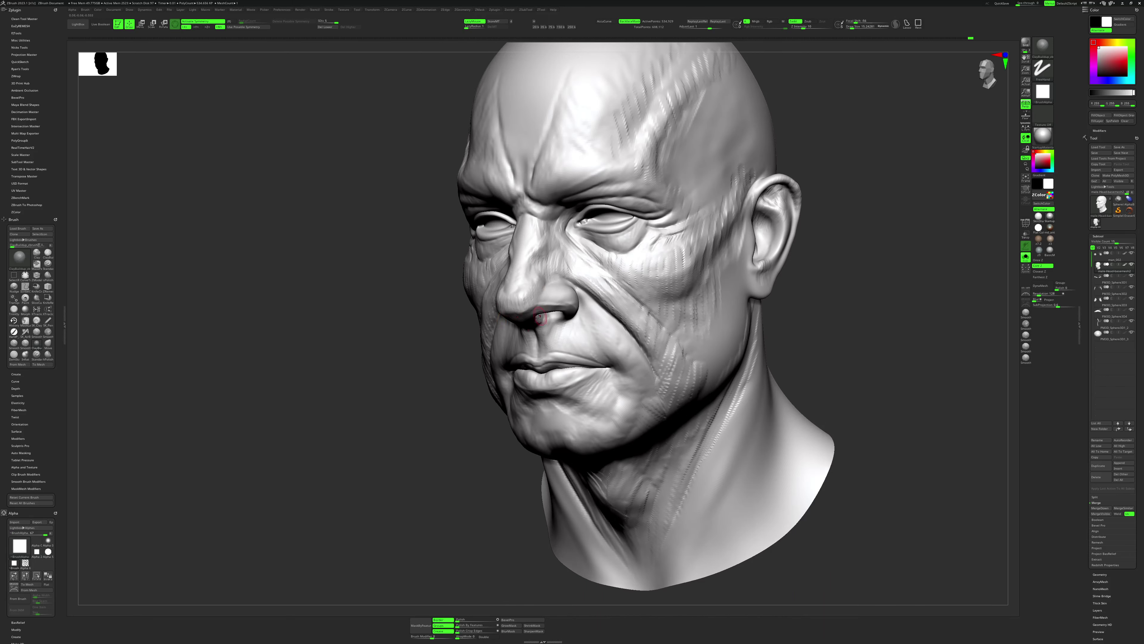
From a straight front view, shrink the brush and add a small stroke along the nose.
mouse_move(540, 318)
right_mouse_down()
mouse_move(550, 275)
mouse_move(547, 315)
right_mouse_up()
key("space")
key("space")
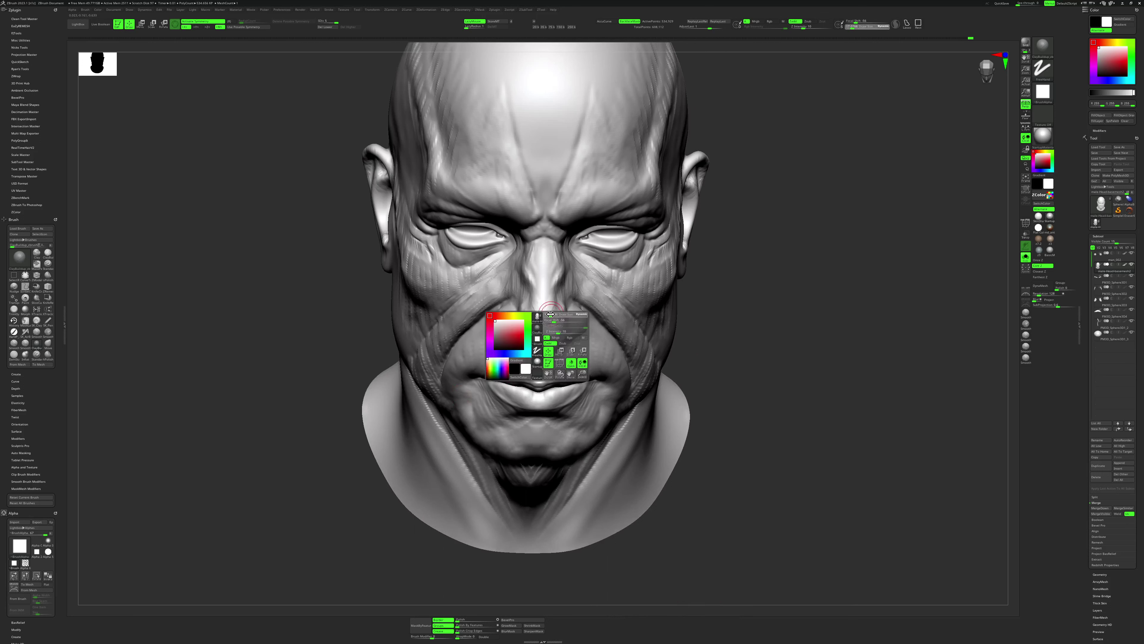
left_click_drag(550, 314, 548, 303)
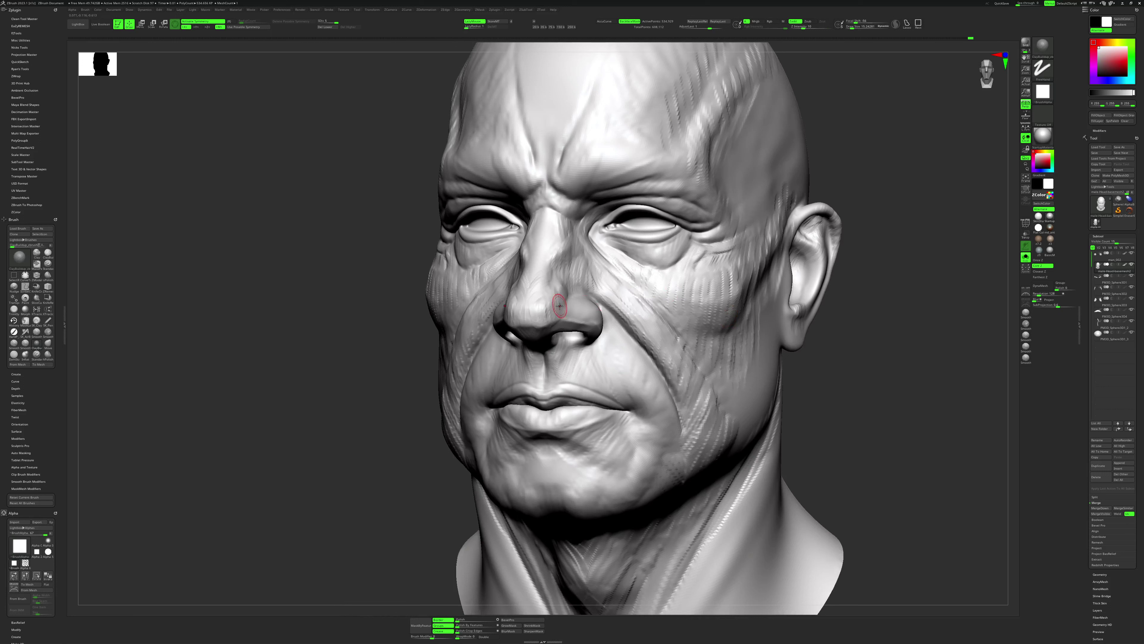
right_click(559, 305)
left_click_drag(560, 301, 559, 282)
Step a subdivision level down and back up, then paint a mask with Ctrl.
key("shift+d")
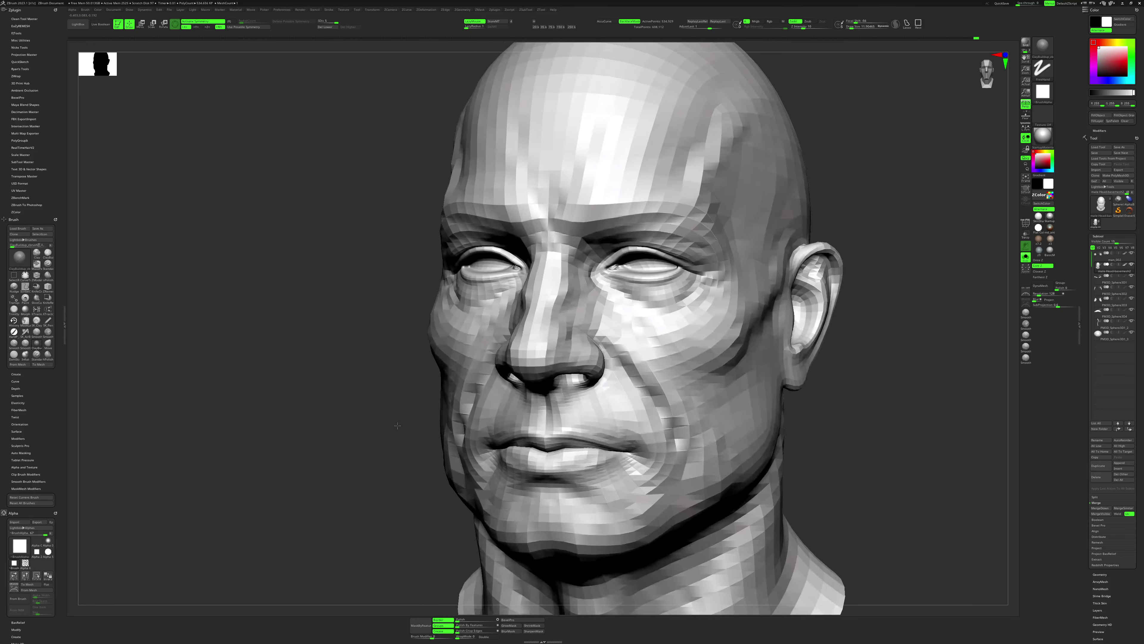
key("d")
left_click_drag(397, 426, 570, 268)
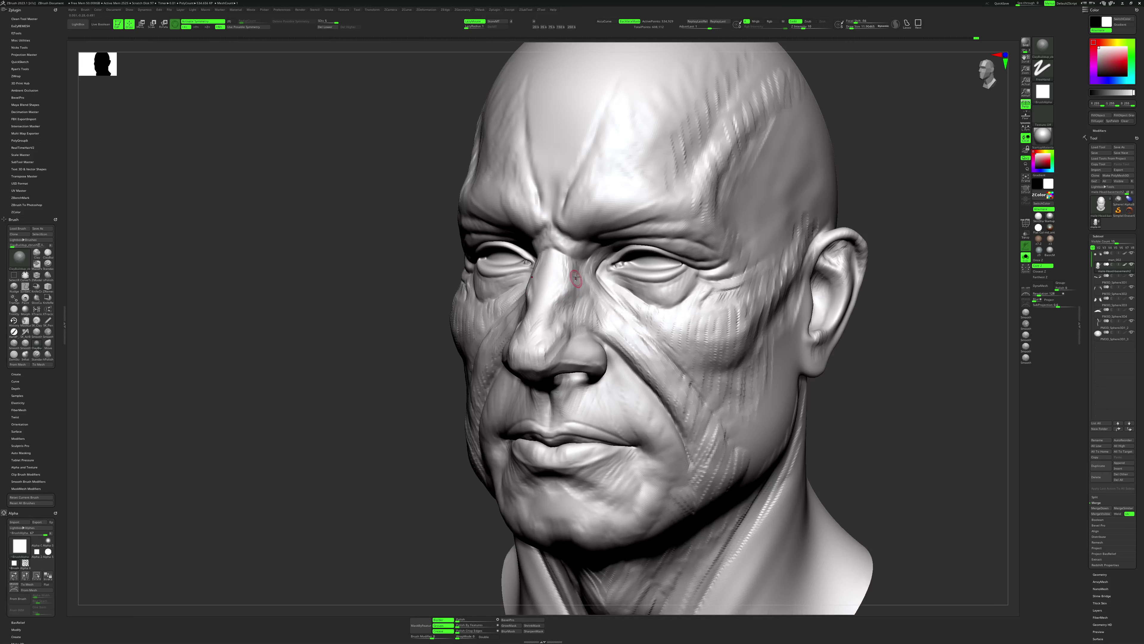
key("ctrl")
left_click_drag(873, 463, 870, 447)
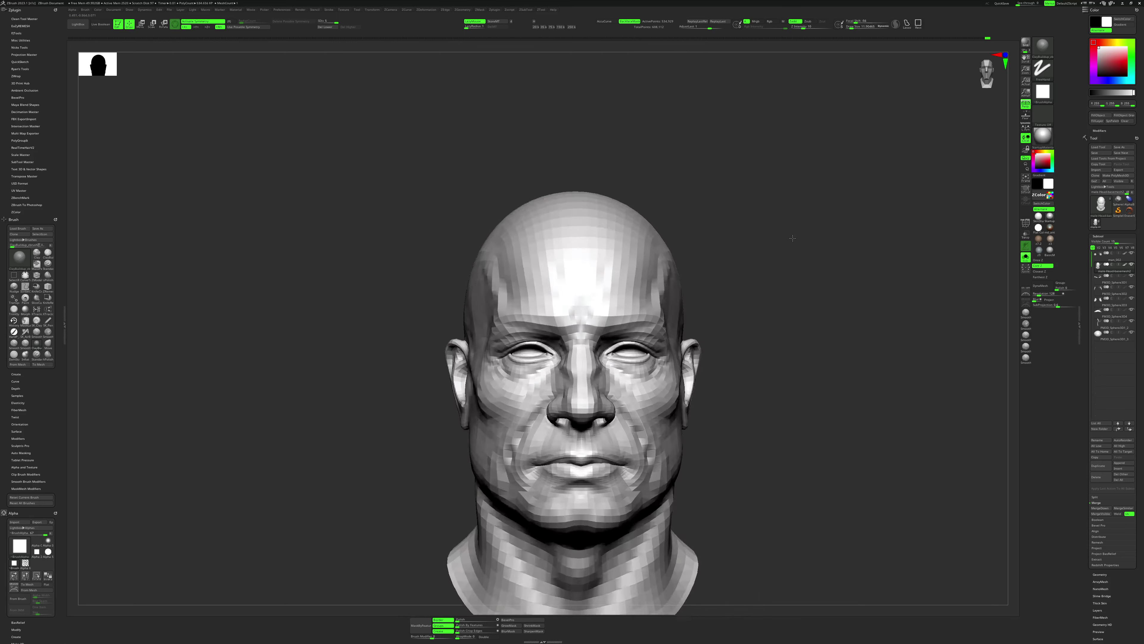
Subdivide the head with Ctrl+D to about 2.1 million polygons and smooth the neck.
left_click_drag(826, 285, 748, 288)
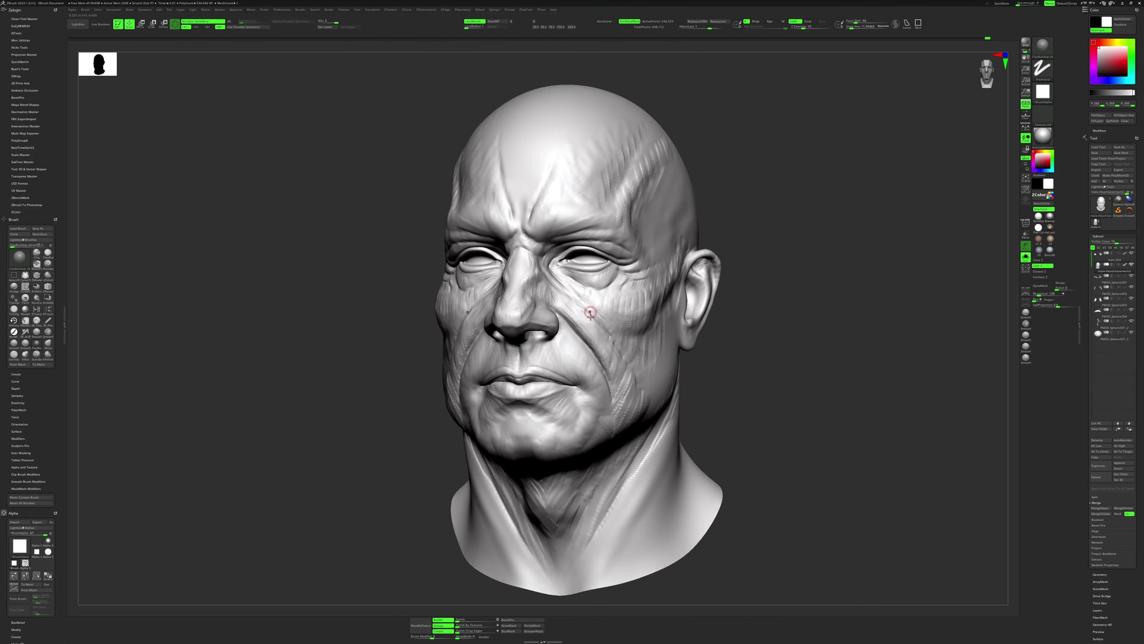
key("ctrl+d")
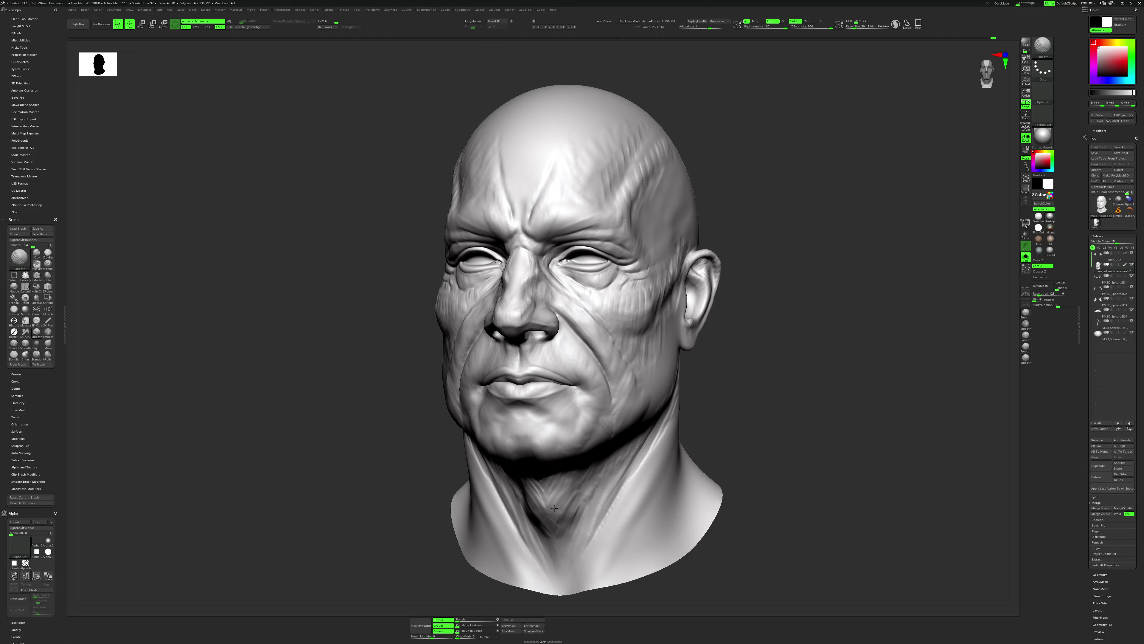
right_click_drag(613, 491, 763, 386)
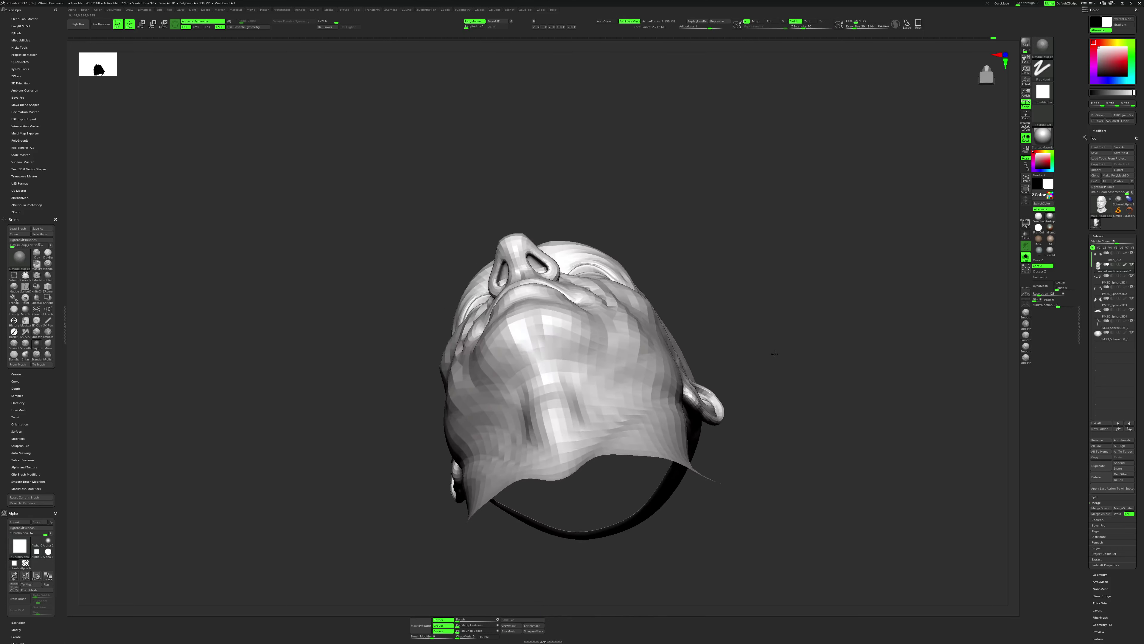
left_click_drag(567, 402, 554, 432, "shift")
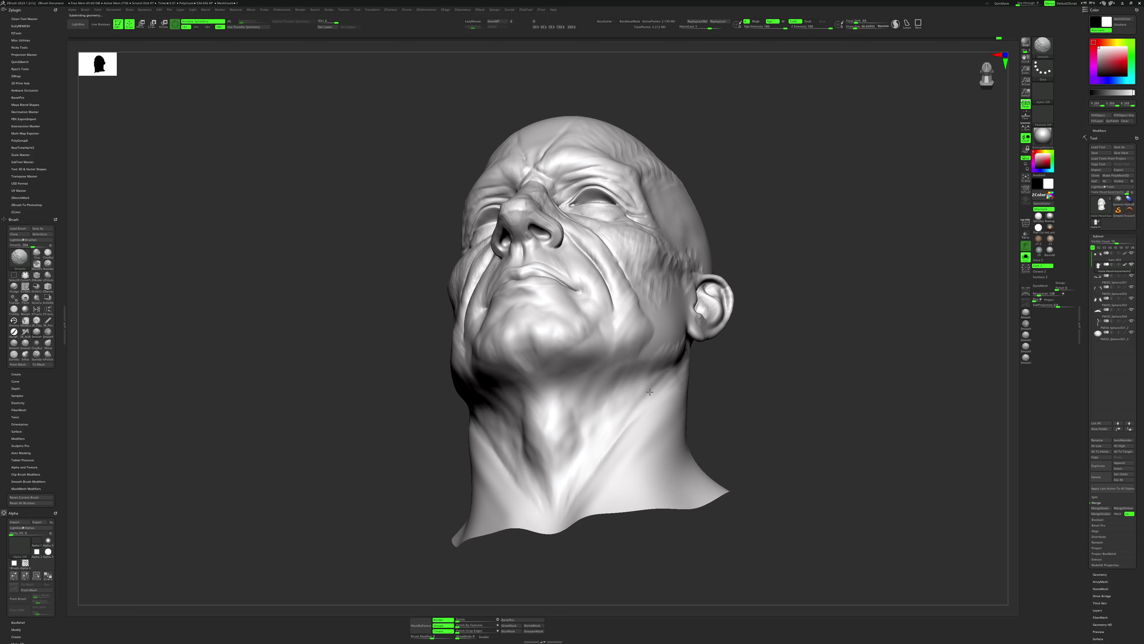
Check the left profile, then gently smooth the cheek striations with Shift.
right_click_drag(649, 391, 648, 272)
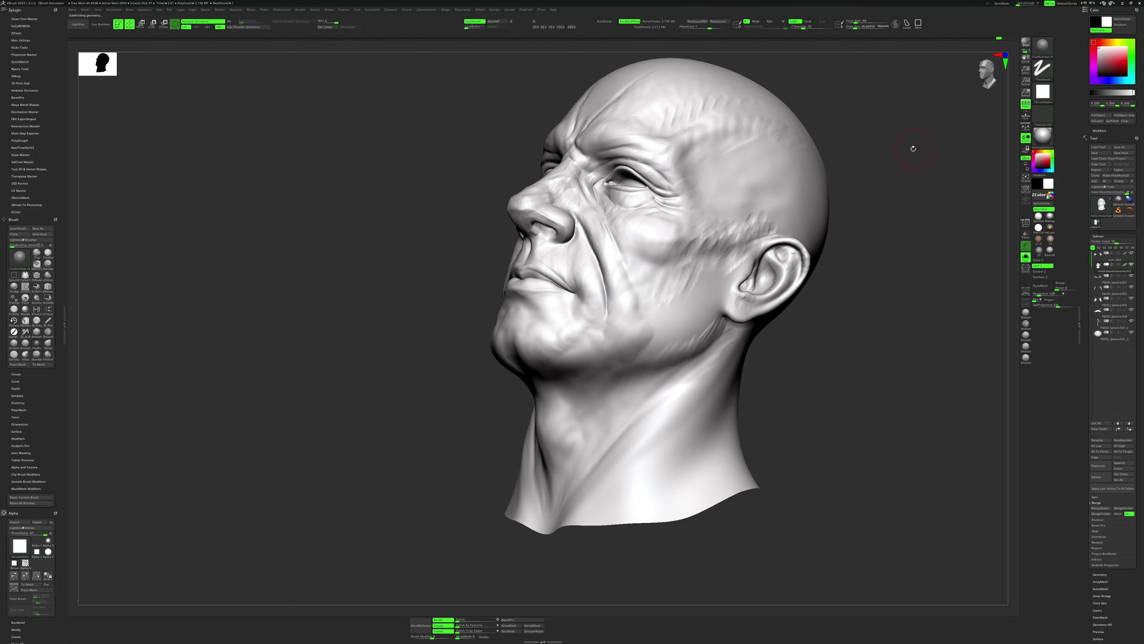
right_click_drag(912, 146, 622, 201)
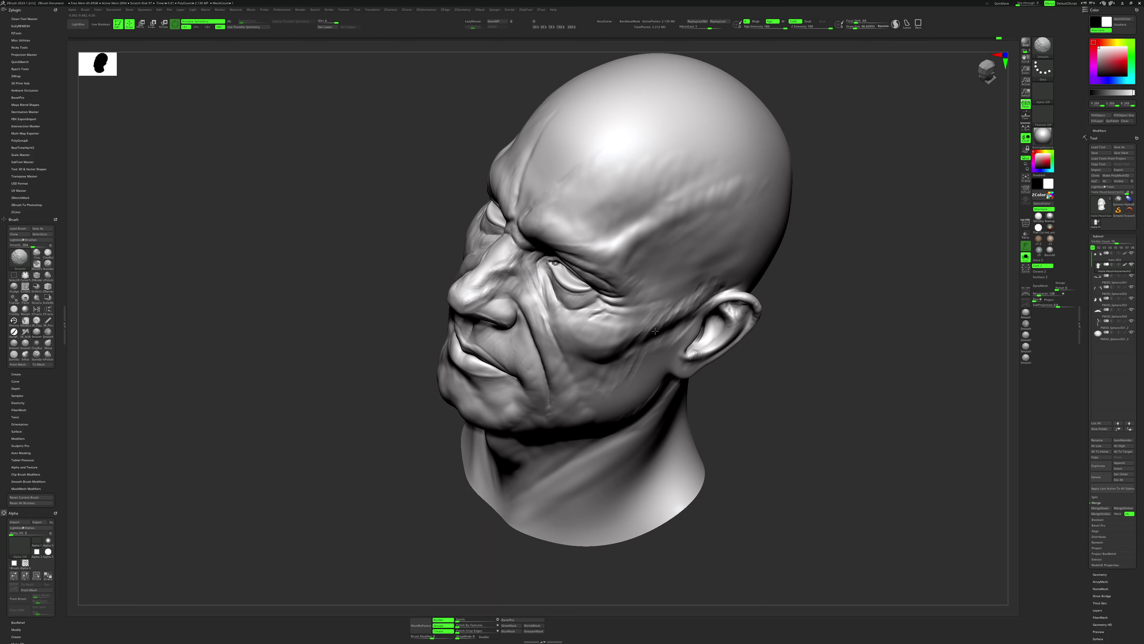
right_click_drag(730, 338, 754, 349, "shift")
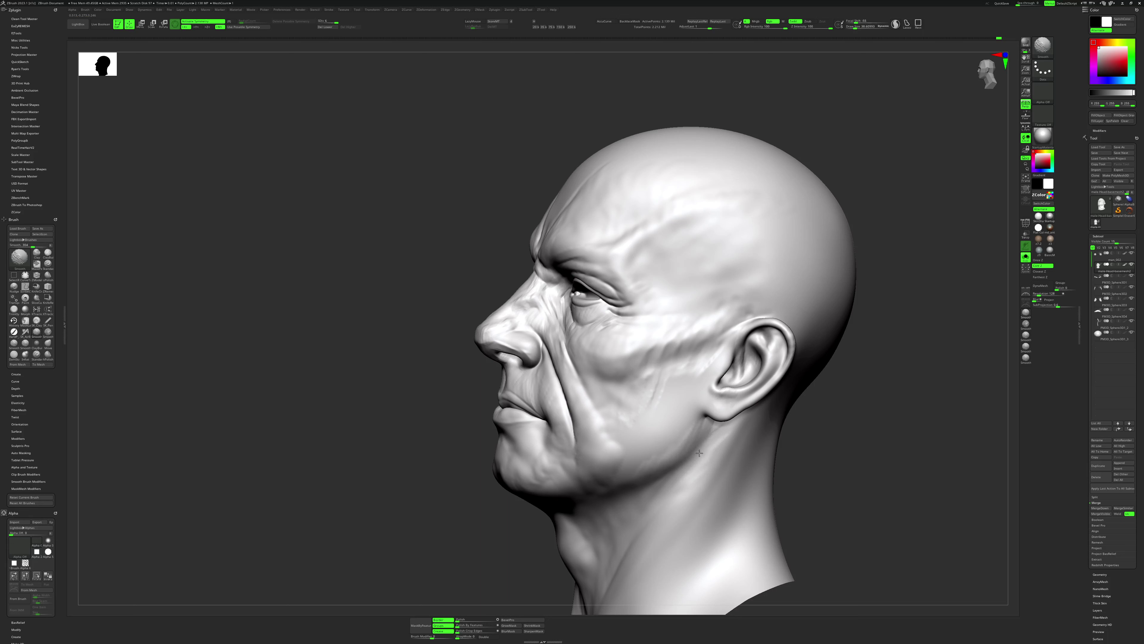
right_click_drag(858, 399, 647, 411)
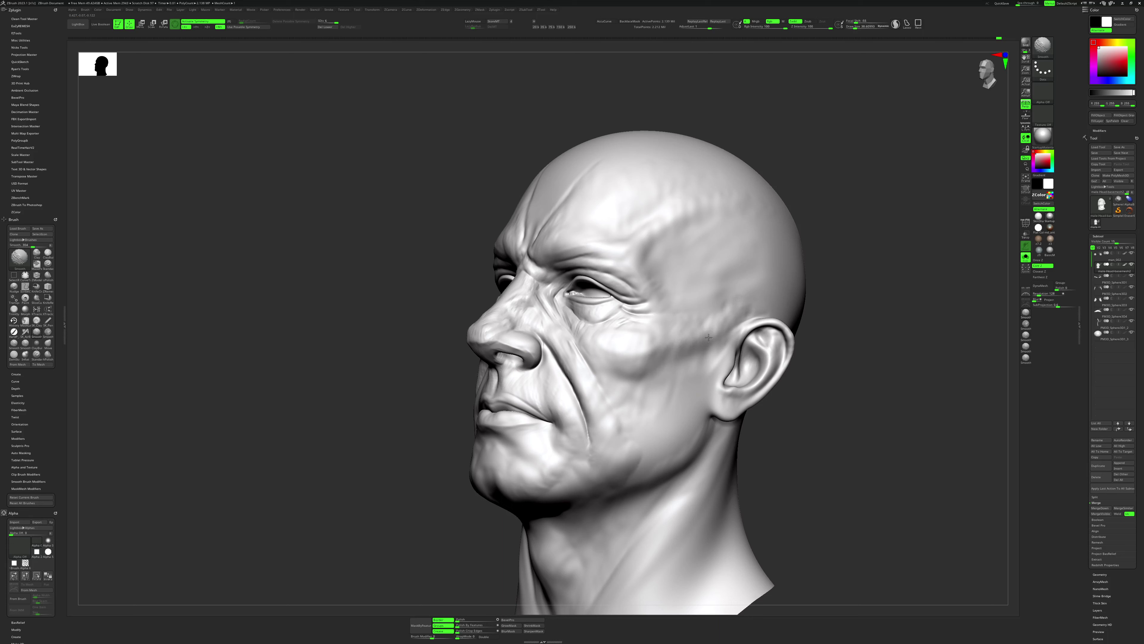
right_click_drag(820, 289, 631, 332)
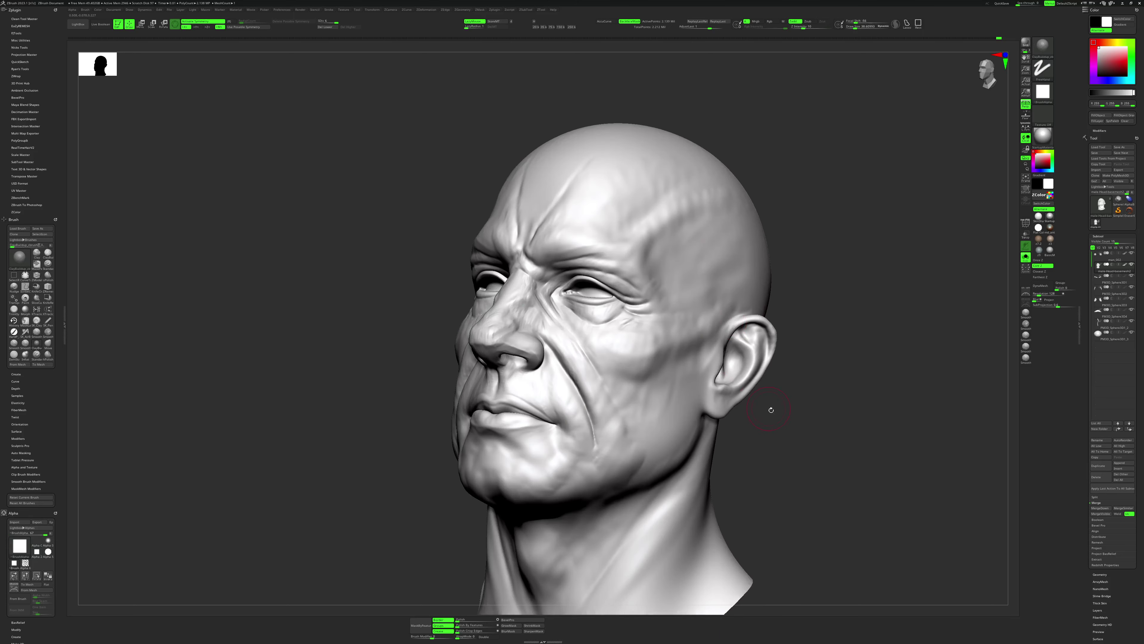
right_click_drag(771, 410, 486, 328)
key("shift")
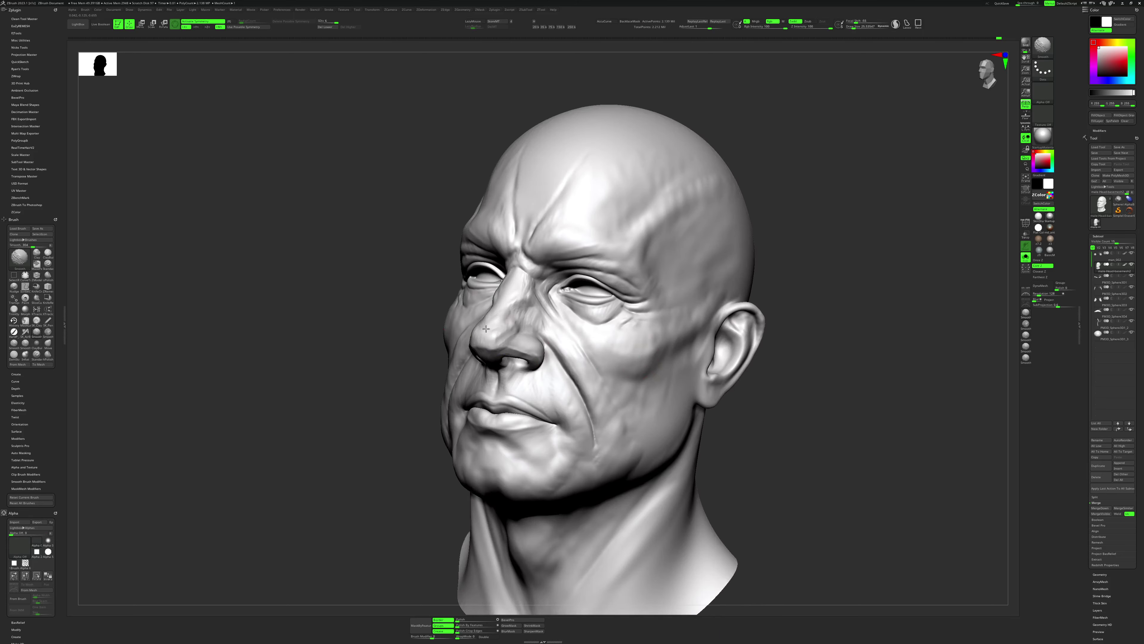
left_click_drag(529, 323, 559, 328, "shift")
right_click_drag(522, 261, 503, 224)
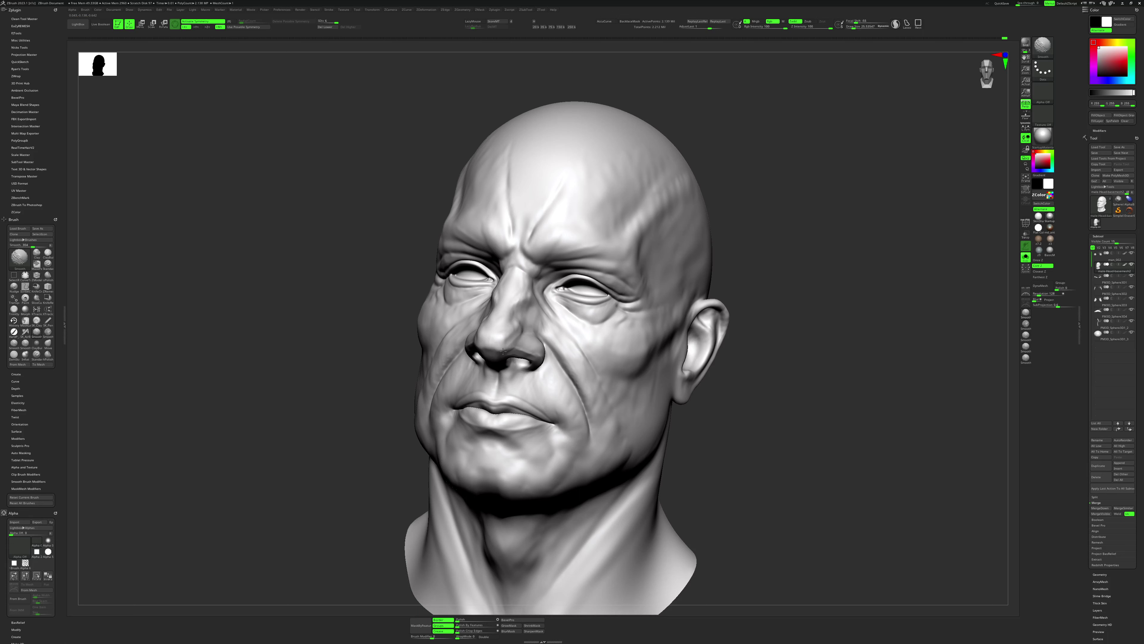
Smooth the cheek beside the mouth corner, then zoom in on the head.
left_click_drag(735, 493, 760, 478)
key("shift")
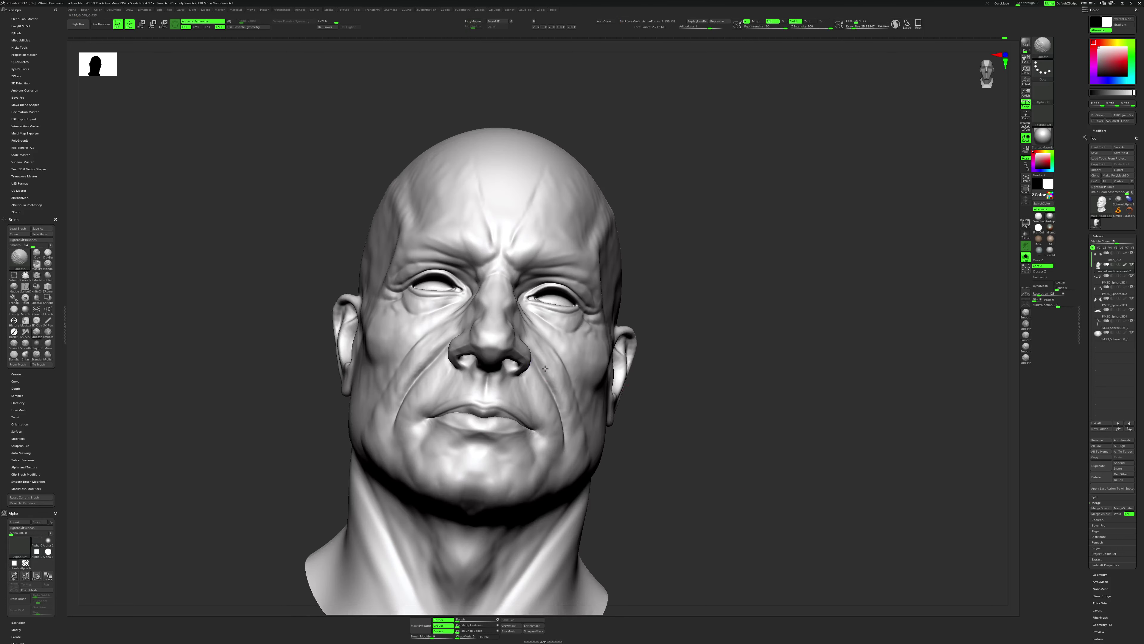
left_click_drag(550, 414, 541, 436, "shift")
right_click_drag(523, 499, 481, 507)
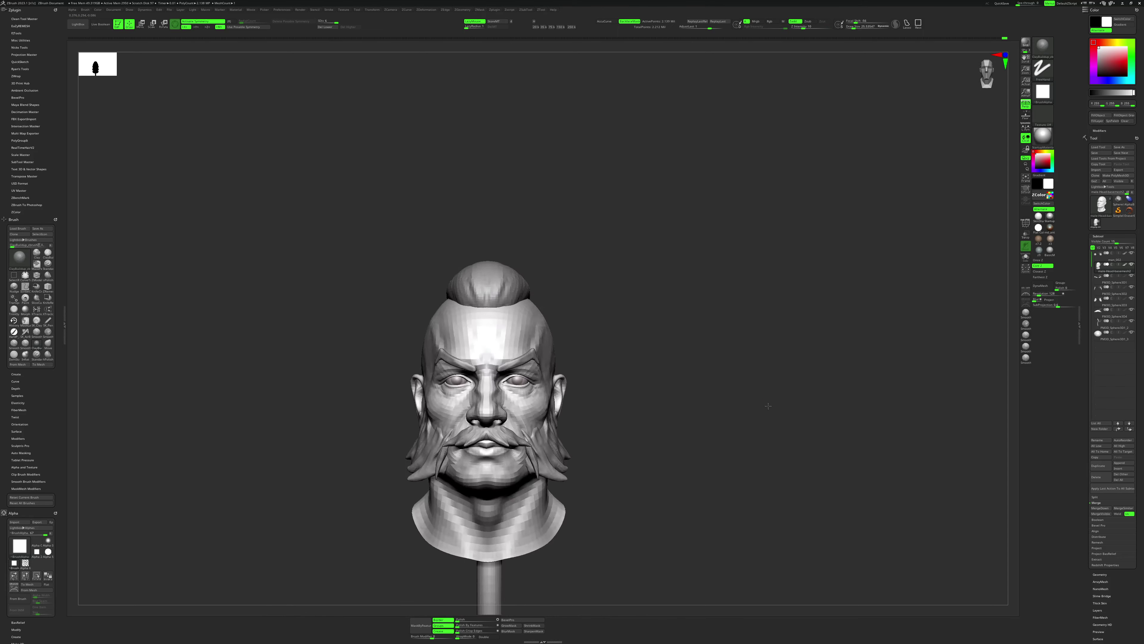
right_click_drag(743, 447, 802, 437, "ctrl")
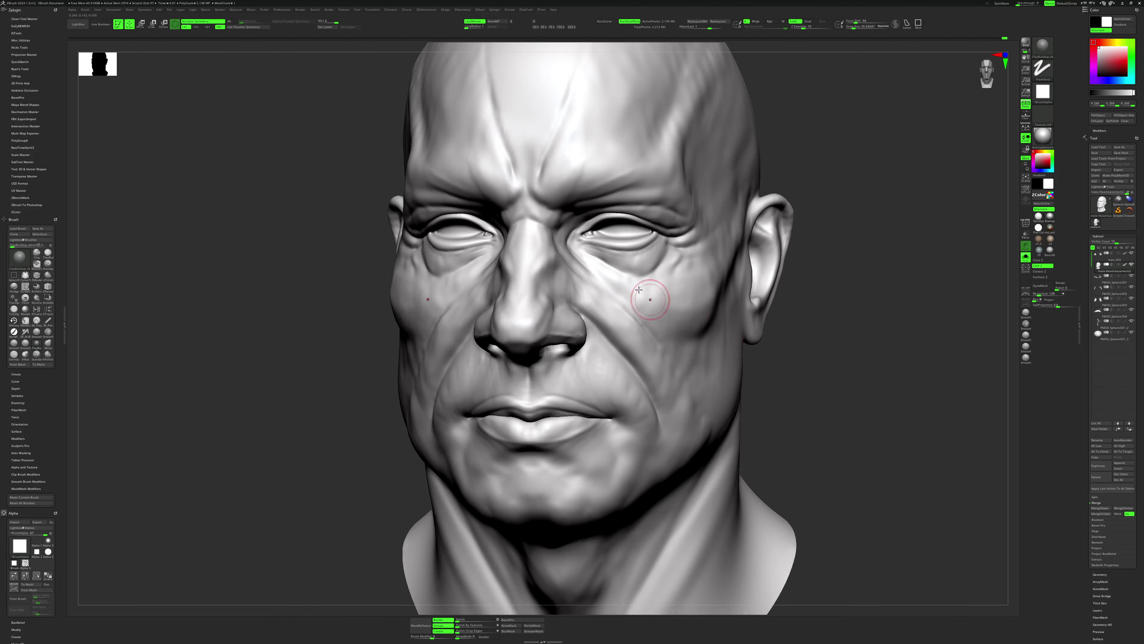
Add a vertical clay stroke on the right cheek, smooth the diagonal strokes, and face forward.
key("space")
key("shift")
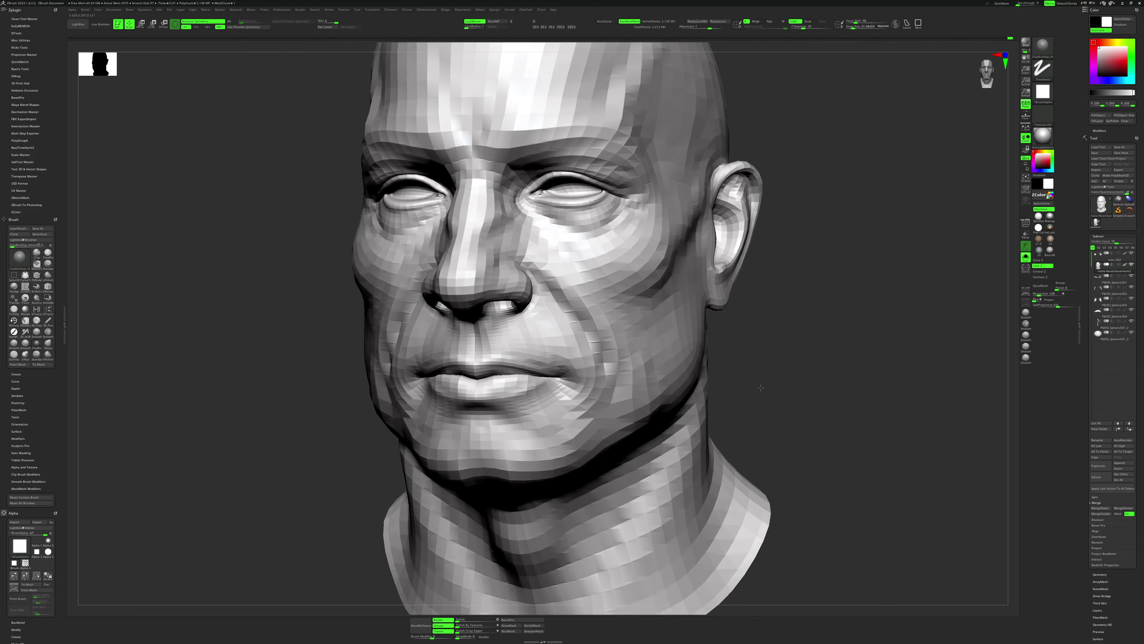
key("space")
mouse_move(620, 334)
left_mouse_down()
mouse_move(607, 335)
mouse_move(644, 420)
left_mouse_up()
key("shift")
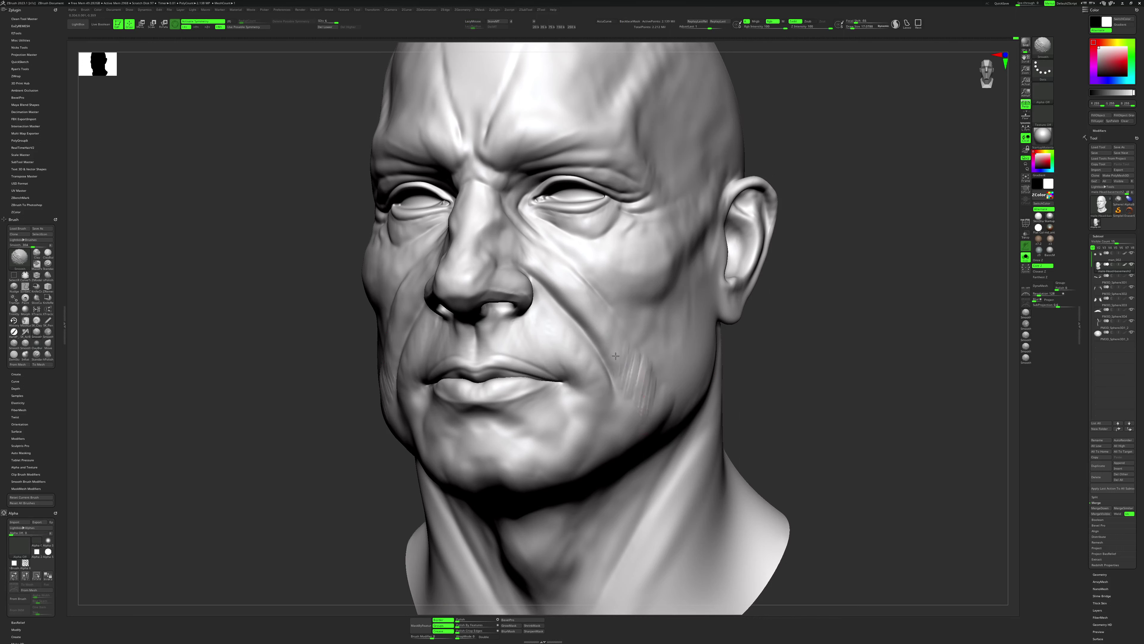
left_click_drag(628, 371, 642, 364, "shift")
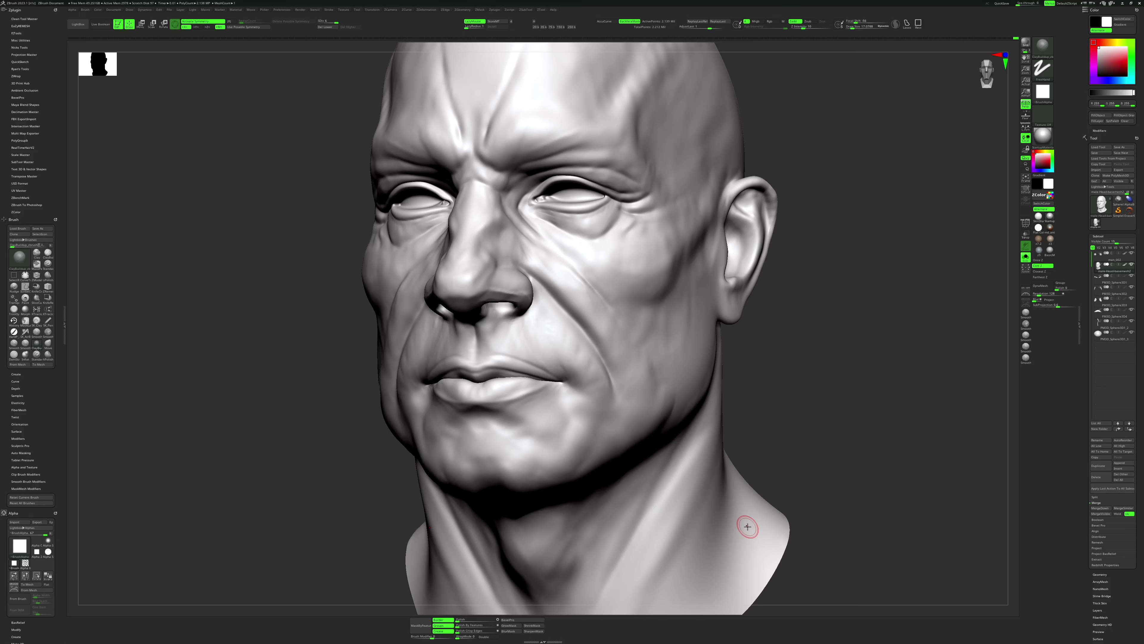
right_click_drag(733, 306, 674, 288)
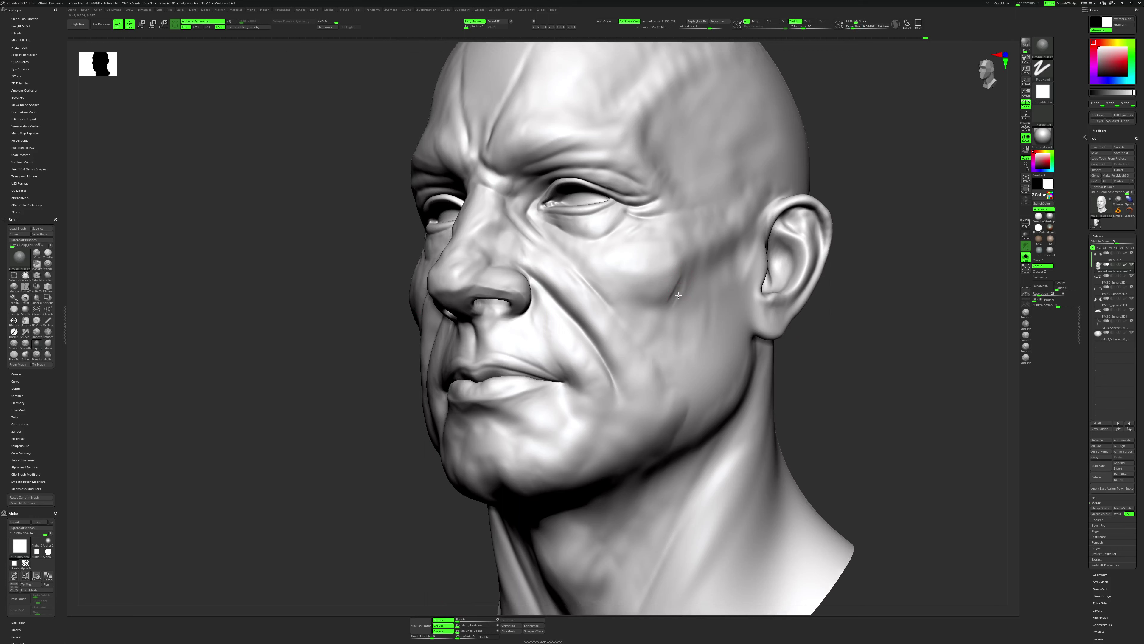
mouse_move(676, 293)
right_mouse_down()
mouse_move(862, 387)
mouse_move(578, 289)
right_mouse_up()
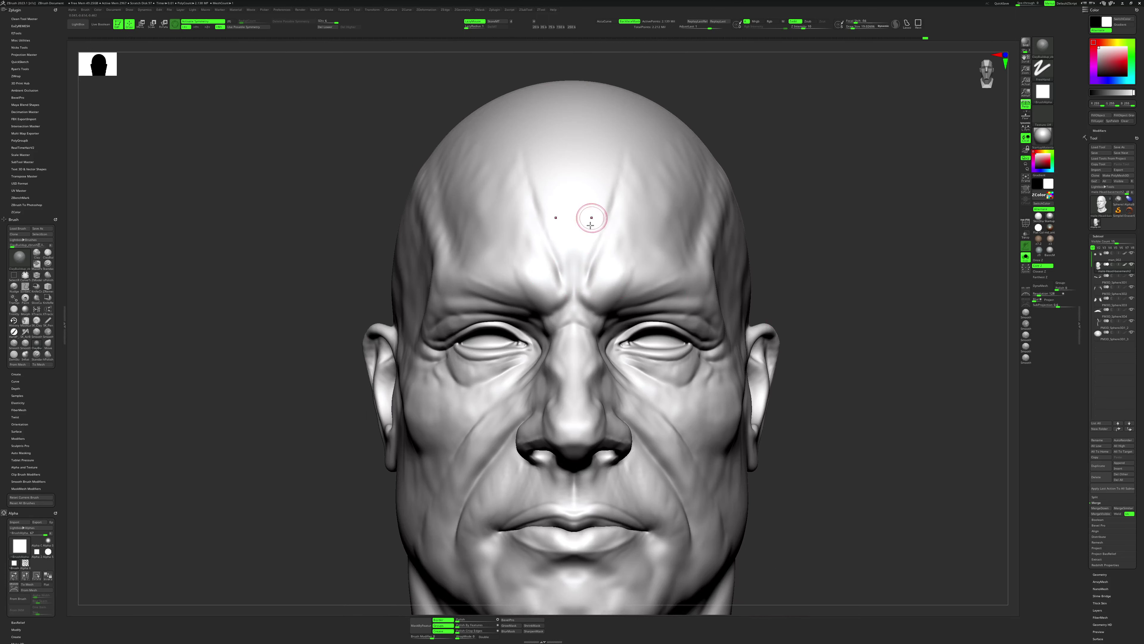
Turn off X symmetry, shrink the brush, and sculpt the first crease between the brows.
key("x")
key("space")
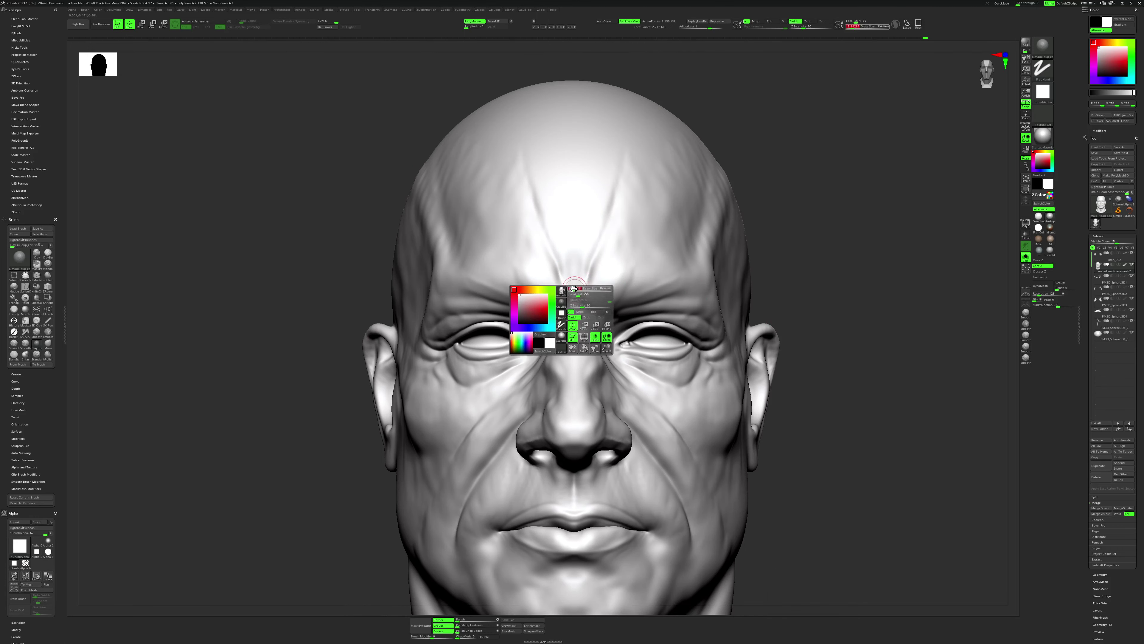
left_click_drag(813, 204, 800, 245, "alt")
key("s")
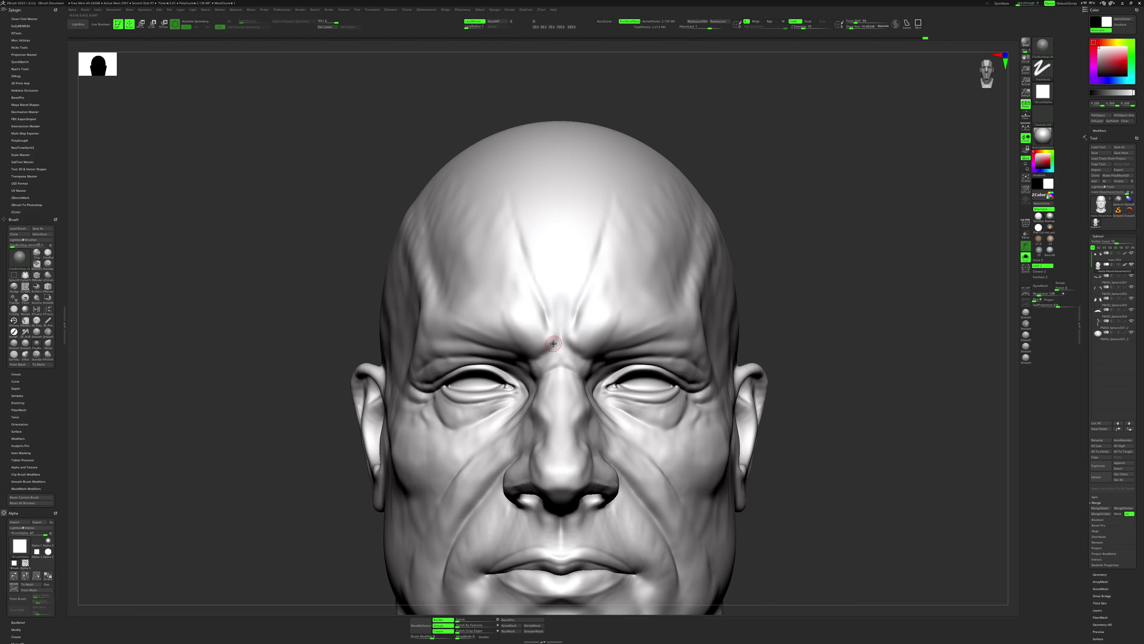
left_click_drag(550, 341, 535, 357)
key("space")
left_click_drag(555, 327, 555, 322)
Alternate DamStandard and ClayBuildup to add brow-furrow wrinkle lines with built-up ridges beside them.
key("b")
key("d")
key("s")
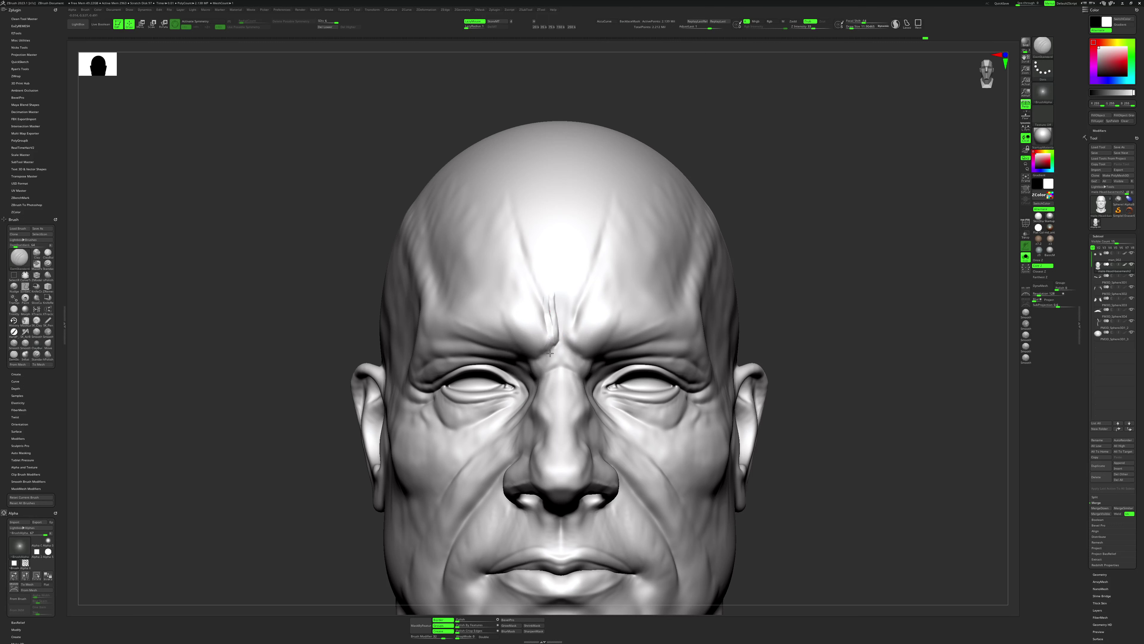
key("b")
key("c")
key("b")
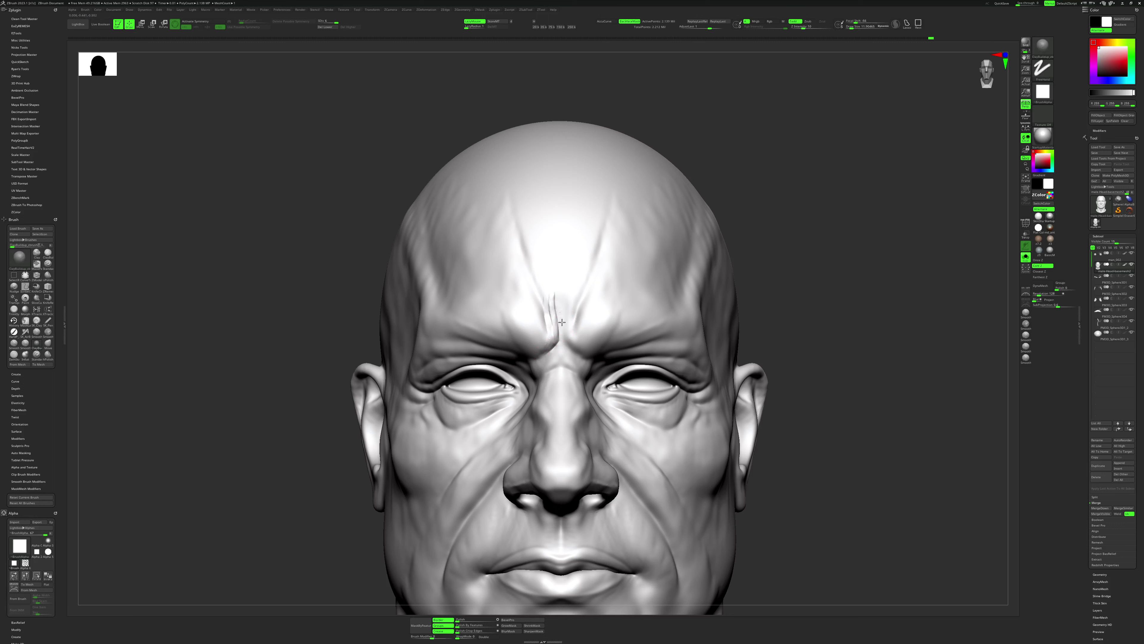
mouse_move(557, 309)
left_mouse_down()
mouse_move(555, 289)
mouse_move(569, 283)
mouse_move(563, 333)
left_mouse_up()
key("b")
key("d")
key("s")
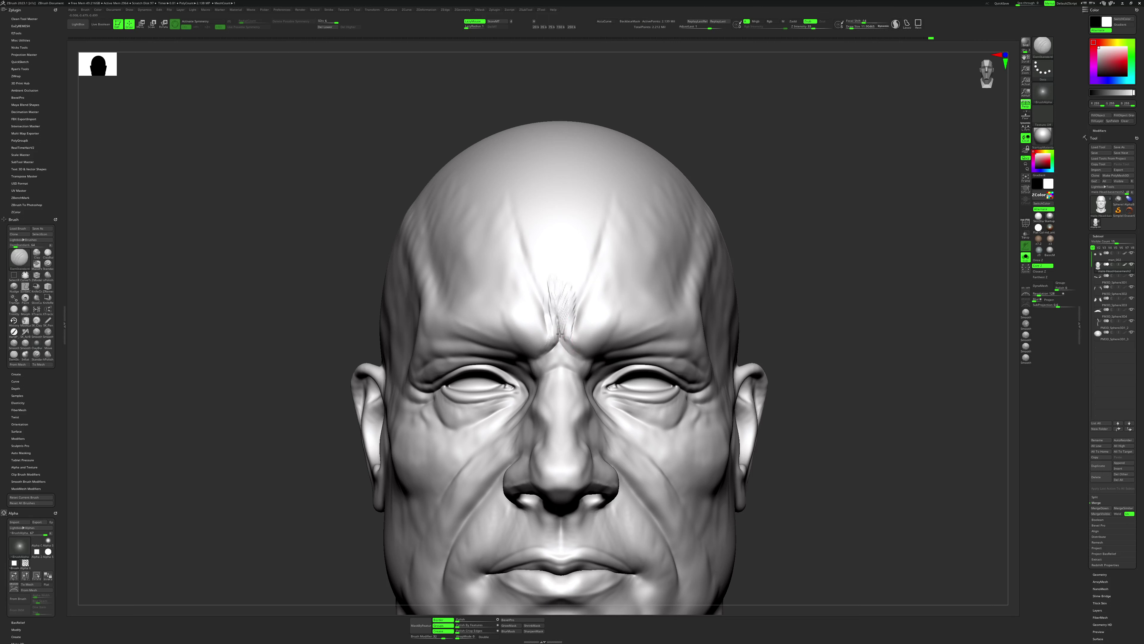
key("b")
key("c")
key("b")
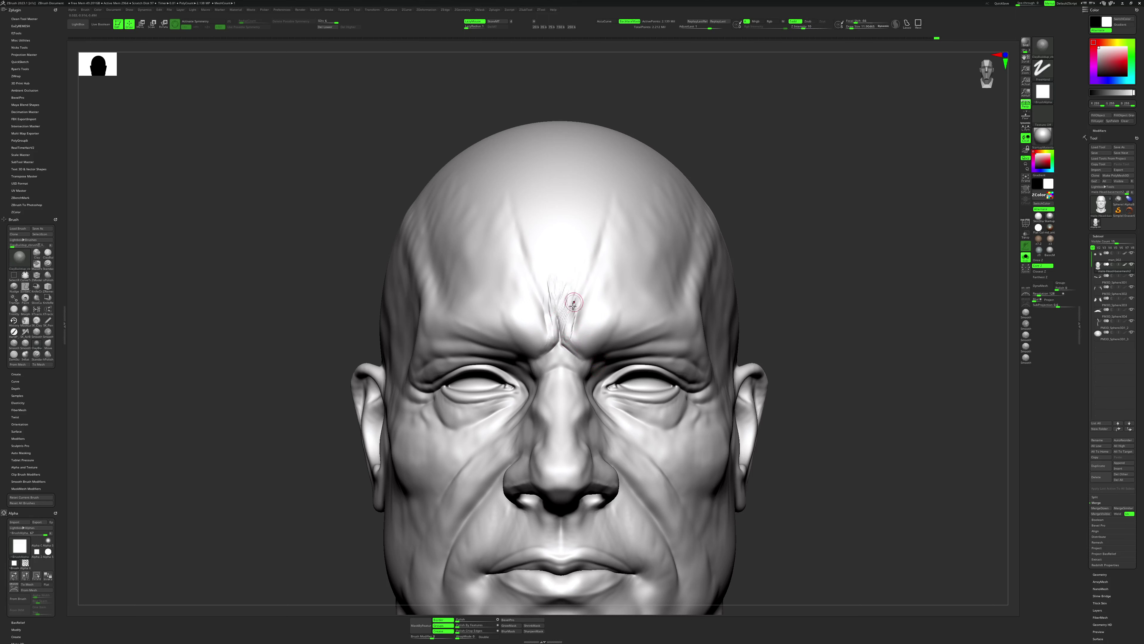
left_click_drag(800, 192, 765, 217, "alt")
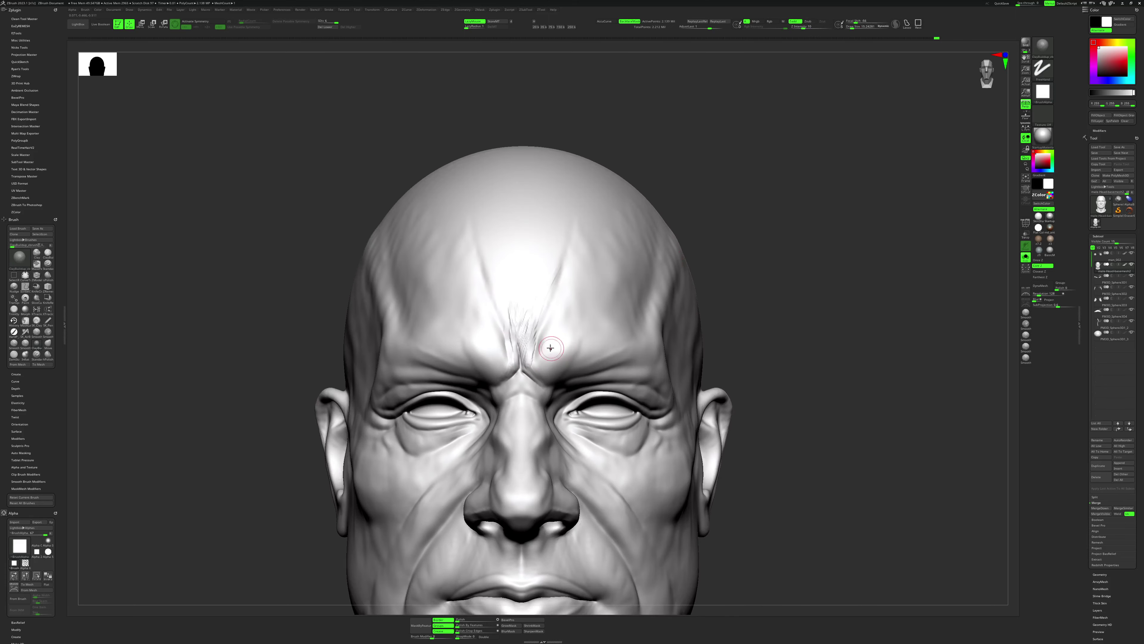
left_click_drag(549, 346, 541, 365)
Cut a thin DamStandard crease between the brows and add a small ClayBuildup stroke on the upper forehead.
key("b")
key("d")
key("s")
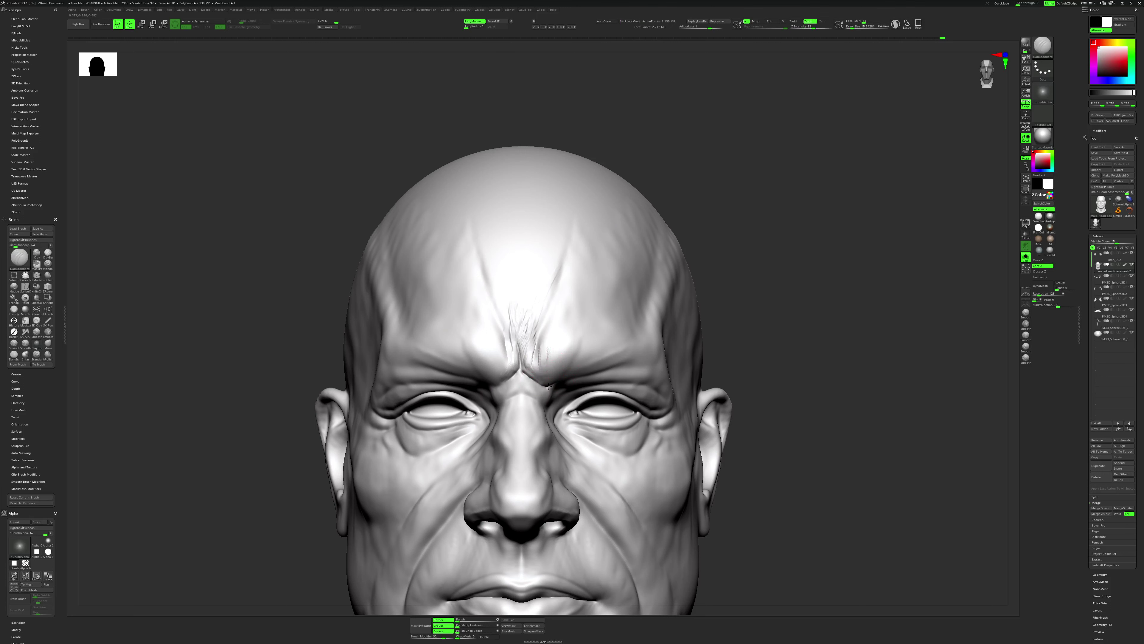
left_click_drag(725, 295, 749, 263)
key("b")
key("c")
key("b")
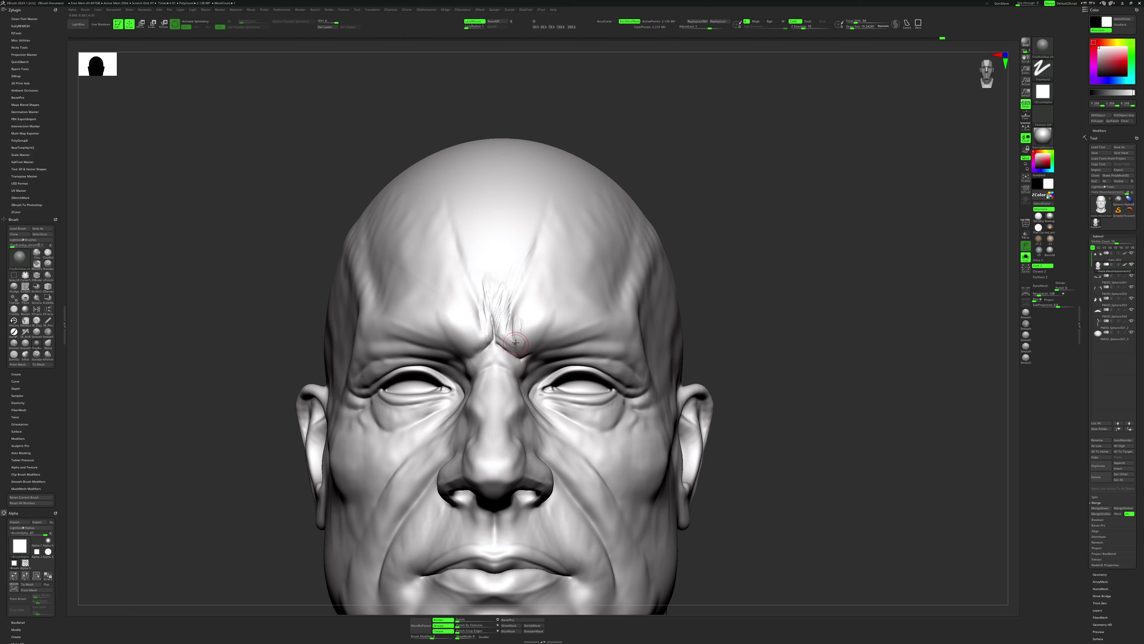
key("ctrl")
key("space")
key("b")
key("d")
key("s")
left_click_drag(495, 337, 508, 349)
key("b")
key("c")
key("b")
left_click(594, 290)
Turn the head frontal and deepen the diagonal forehead crease with ClayBuildup.
left_click_drag(773, 253, 524, 335)
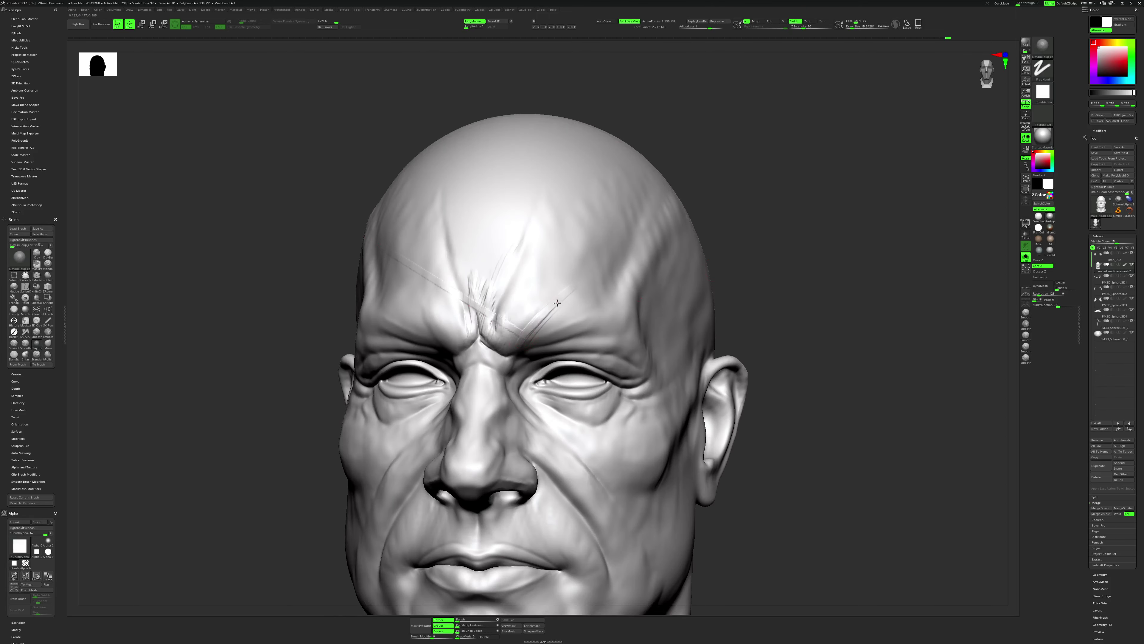
key("ctrl")
key("b")
key("d")
key("s")
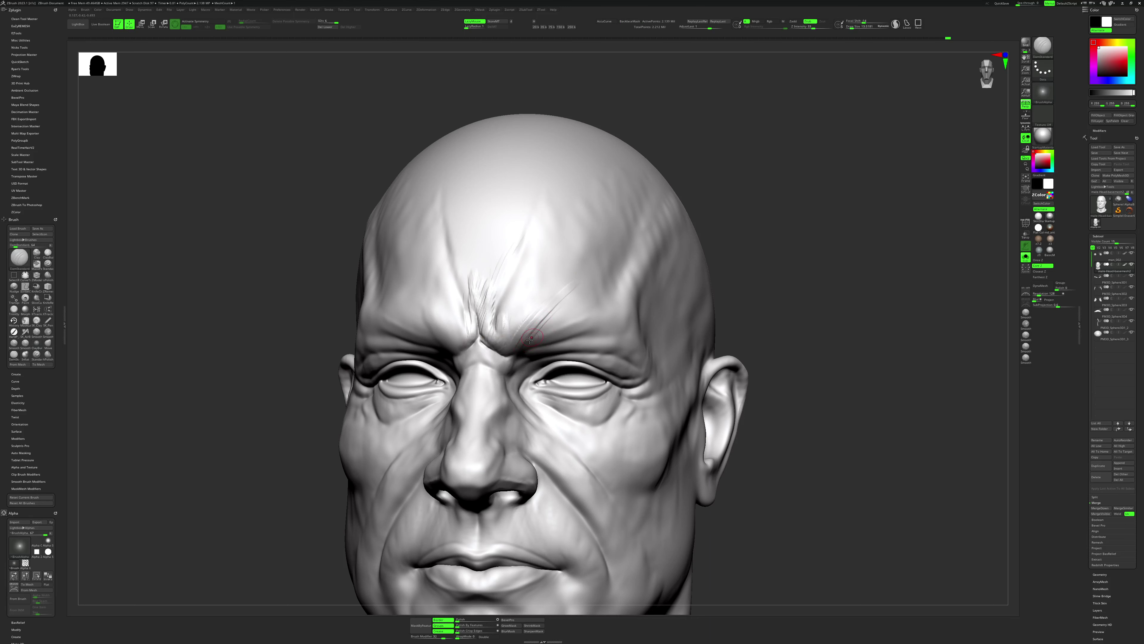
left_click_drag(725, 238, 631, 253)
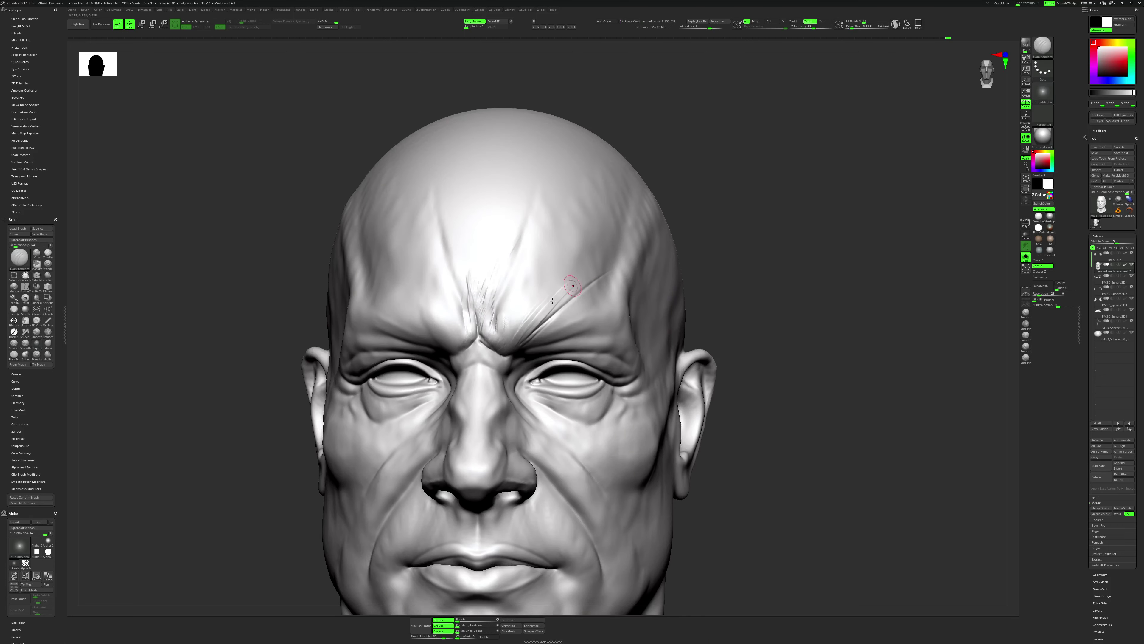
key("b")
key("c")
key("b")
left_click_drag(556, 300, 573, 283)
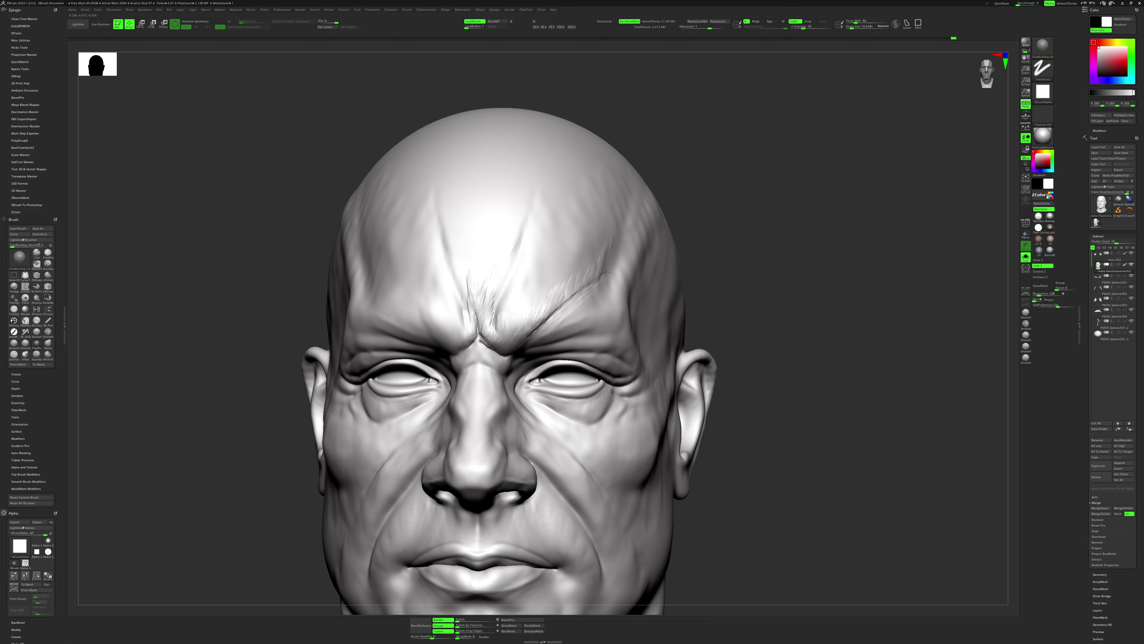
Carve a diagonal DamStandard crease across the forehead and deepen it with ClayBuildup.
key("shift+d")
left_click_drag(606, 272, 802, 242)
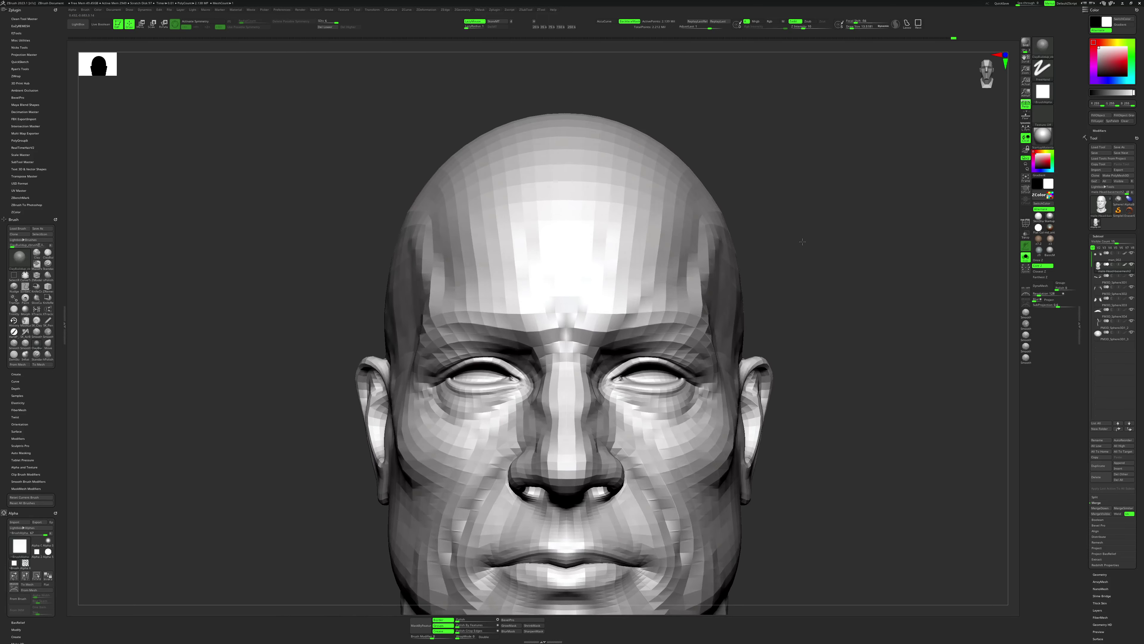
key("d")
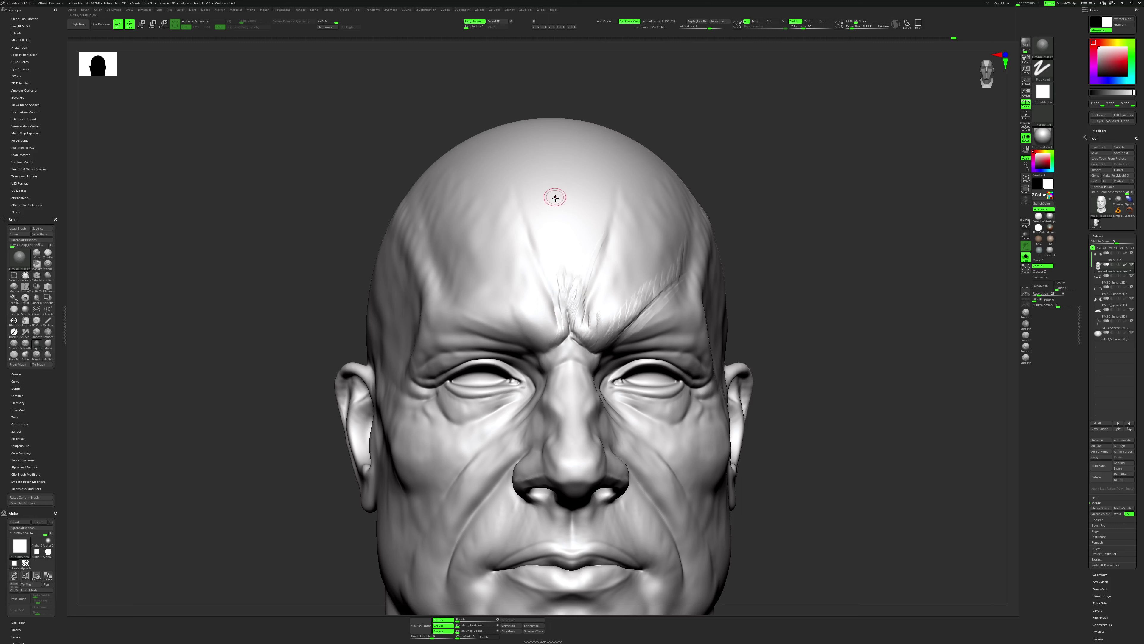
key("b")
key("d")
key("s")
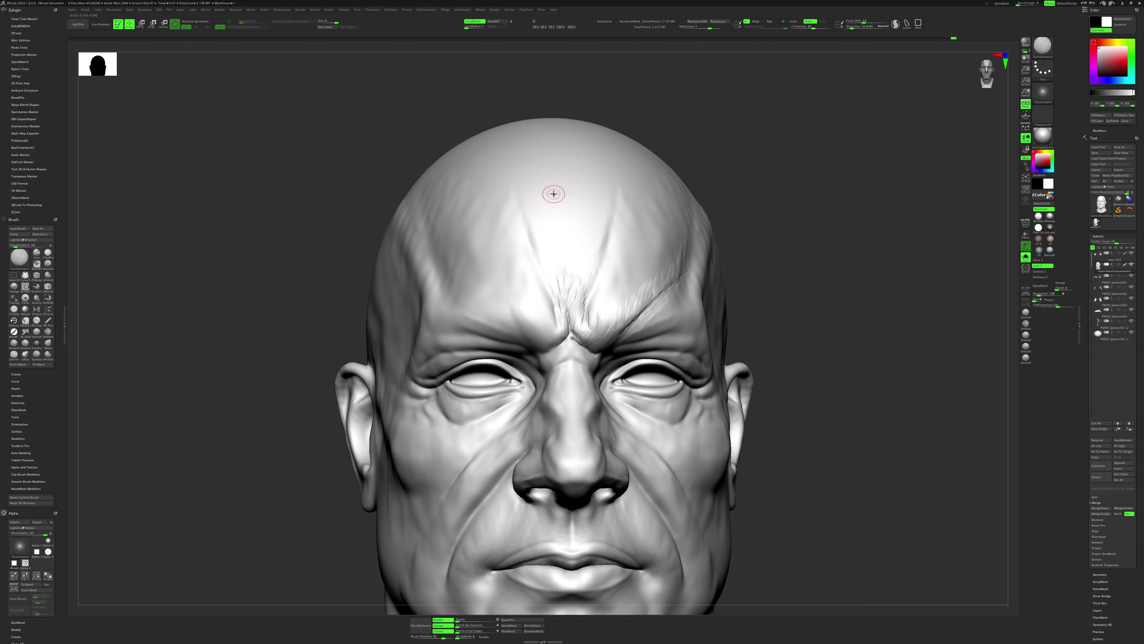
mouse_move(550, 191)
left_mouse_down()
mouse_move(570, 226)
mouse_move(569, 299)
left_mouse_up()
left_click_drag(742, 229, 638, 229)
key("b")
key("c")
key("b")
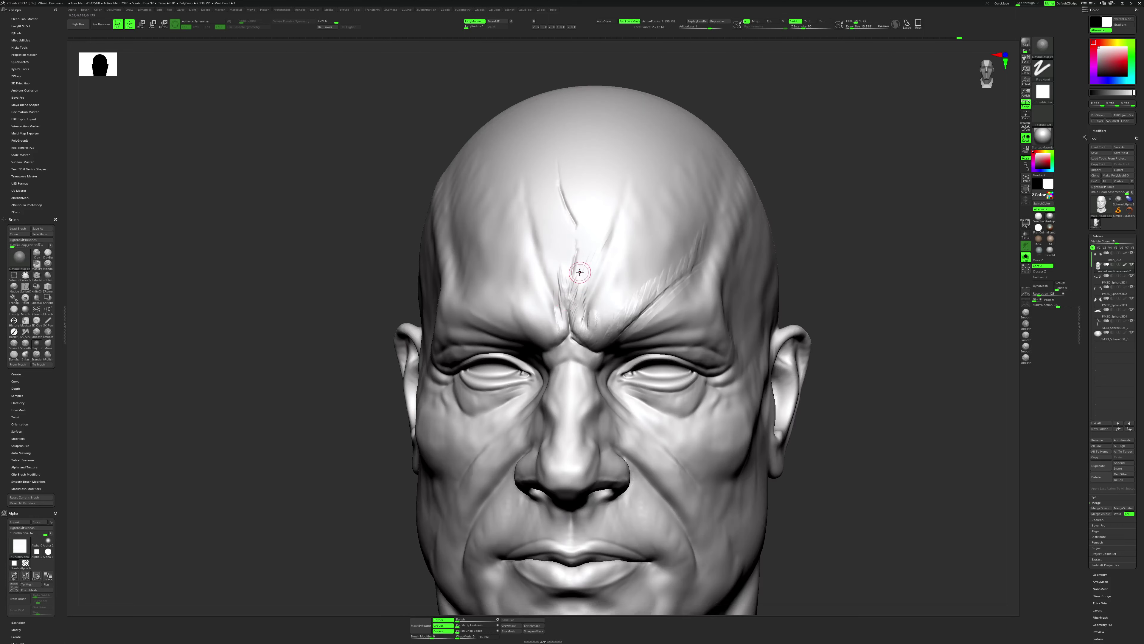
right_click_drag(621, 214, 595, 184)
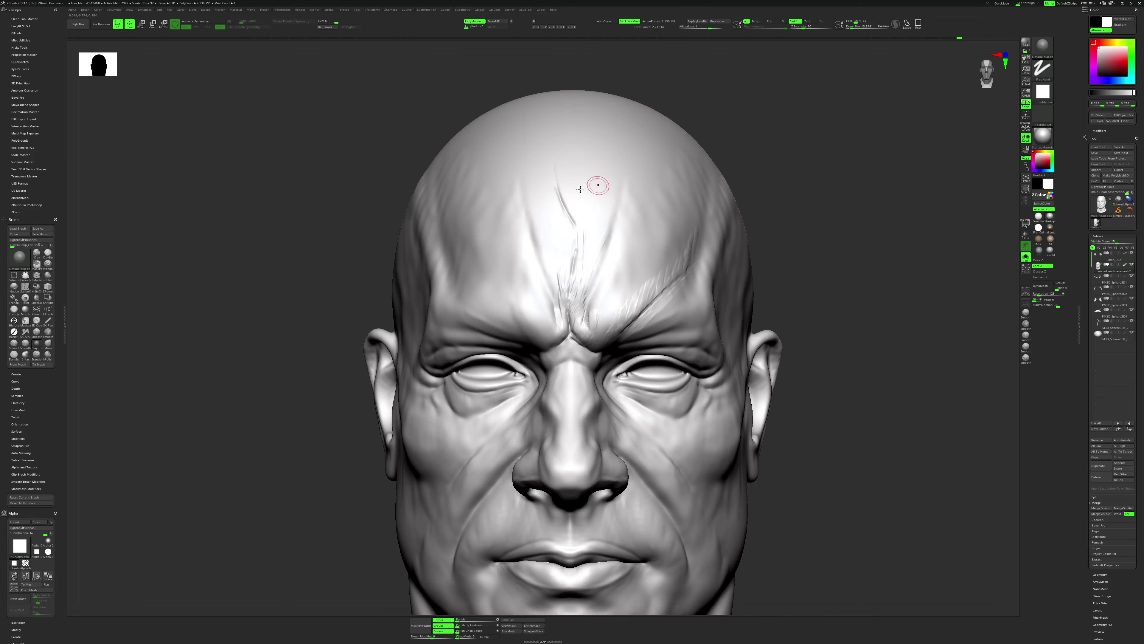
Deepen the forehead crease with DamStandard, isolate the head, and build up along the crease.
key("b")
key("d")
key("s")
left_click_drag(553, 174, 576, 242)
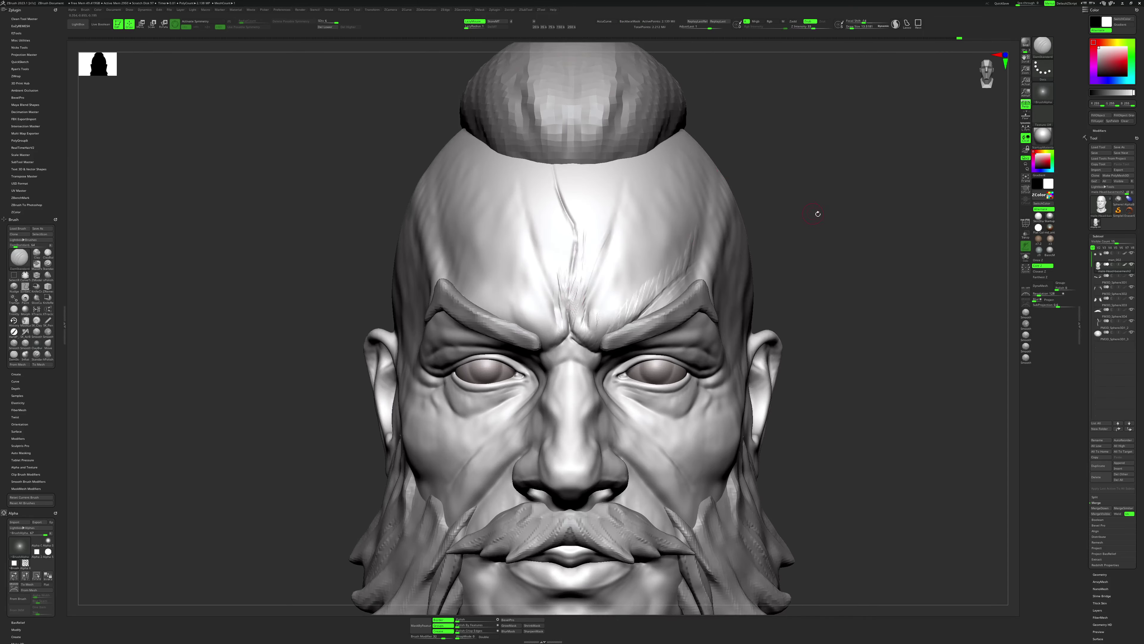
right_click_drag(659, 241, 774, 226)
key("shift+alt+s")
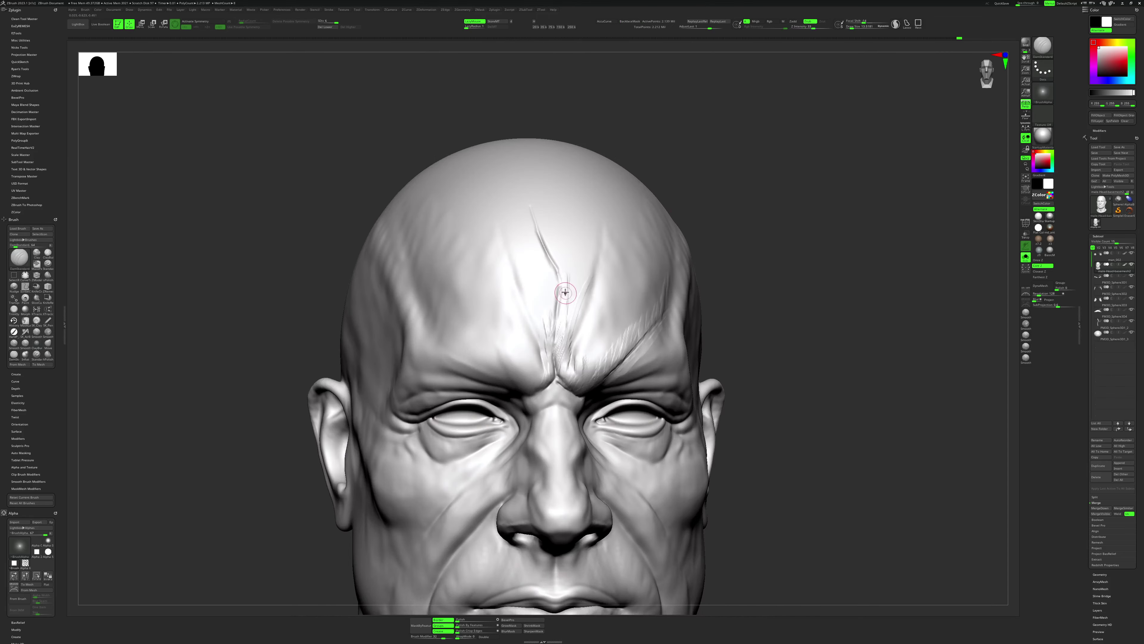
key("b")
key("c")
Carve thin creases down the upper forehead and at the brow, then build them up.
key("b")
left_click_drag(569, 284, 573, 318)
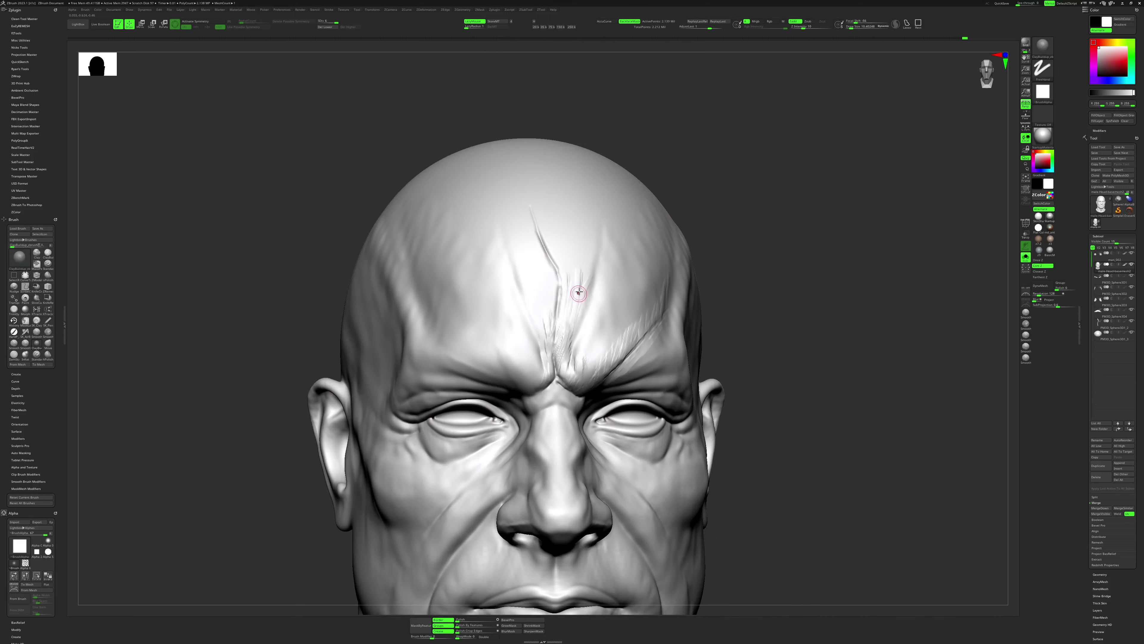
key("b")
key("d")
key("s")
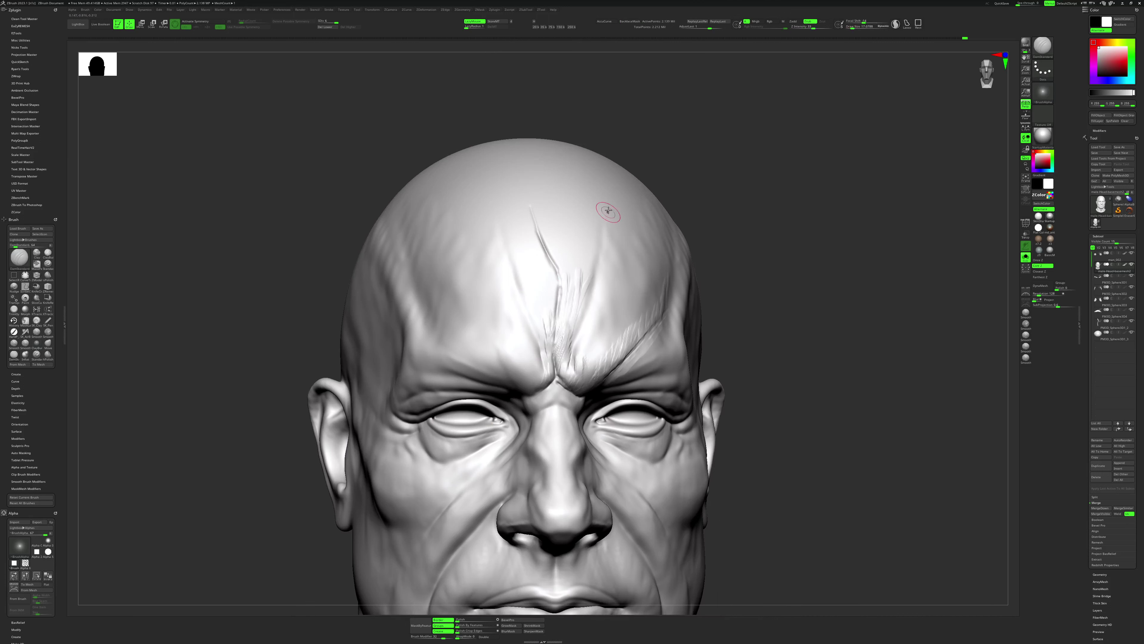
left_click_drag(607, 208, 596, 293)
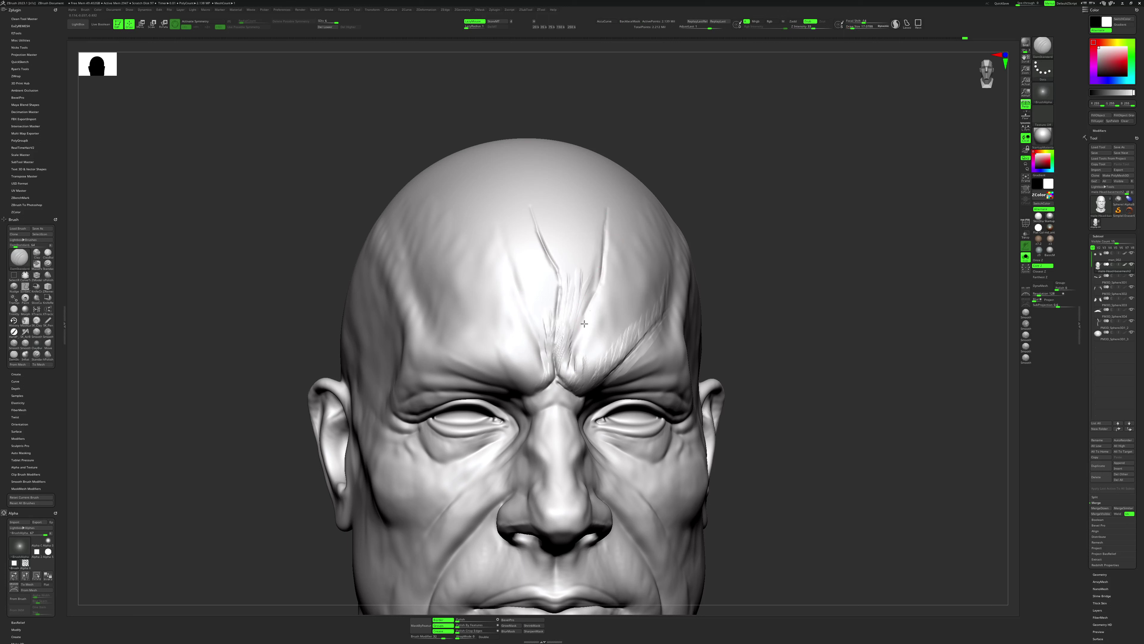
left_click_drag(570, 347, 572, 353)
left_click_drag(594, 280, 599, 253)
key("b")
key("c")
key("b")
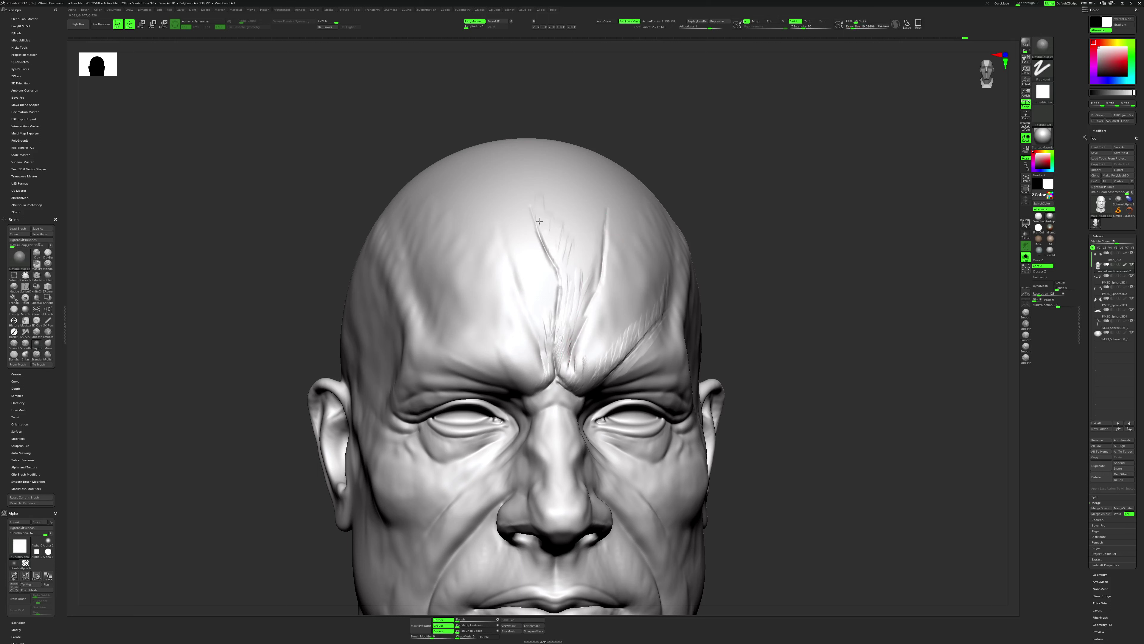
left_click_drag(532, 171, 585, 320)
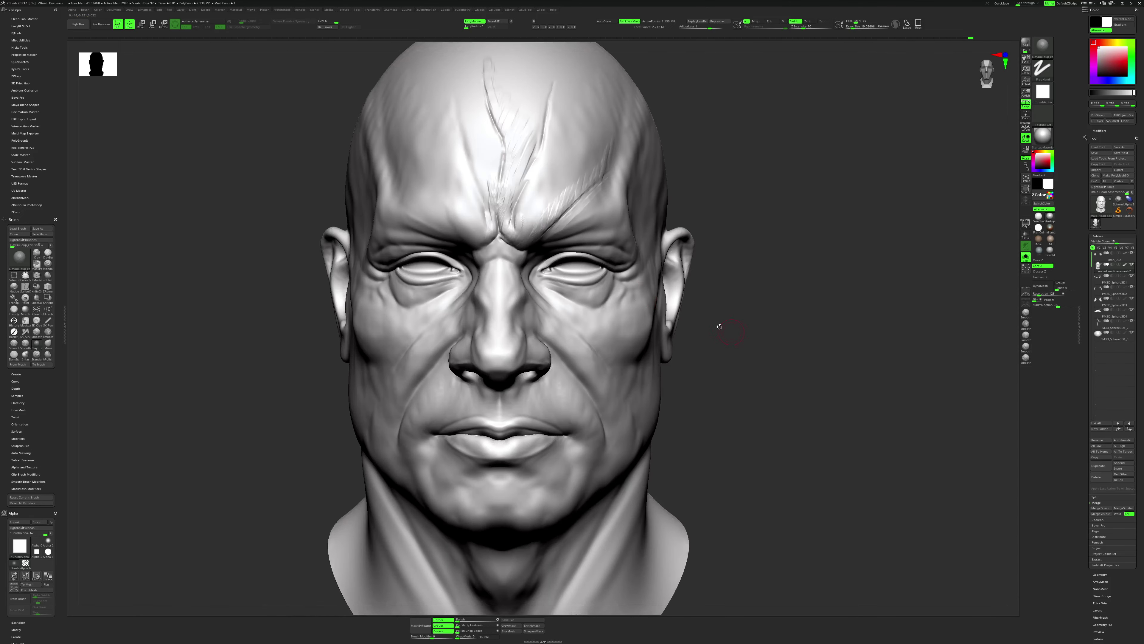
Carve a new groove down the left forehead and add ClayBuildup streaks along it.
key("space")
left_click_drag(738, 248, 813, 289)
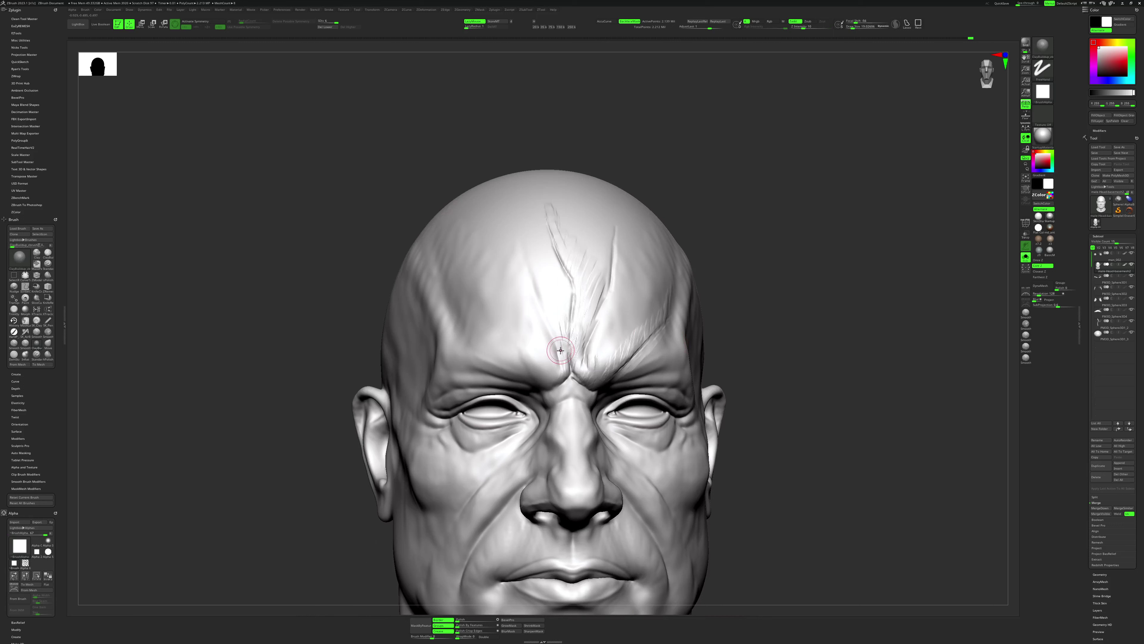
key("b")
key("d")
key("s")
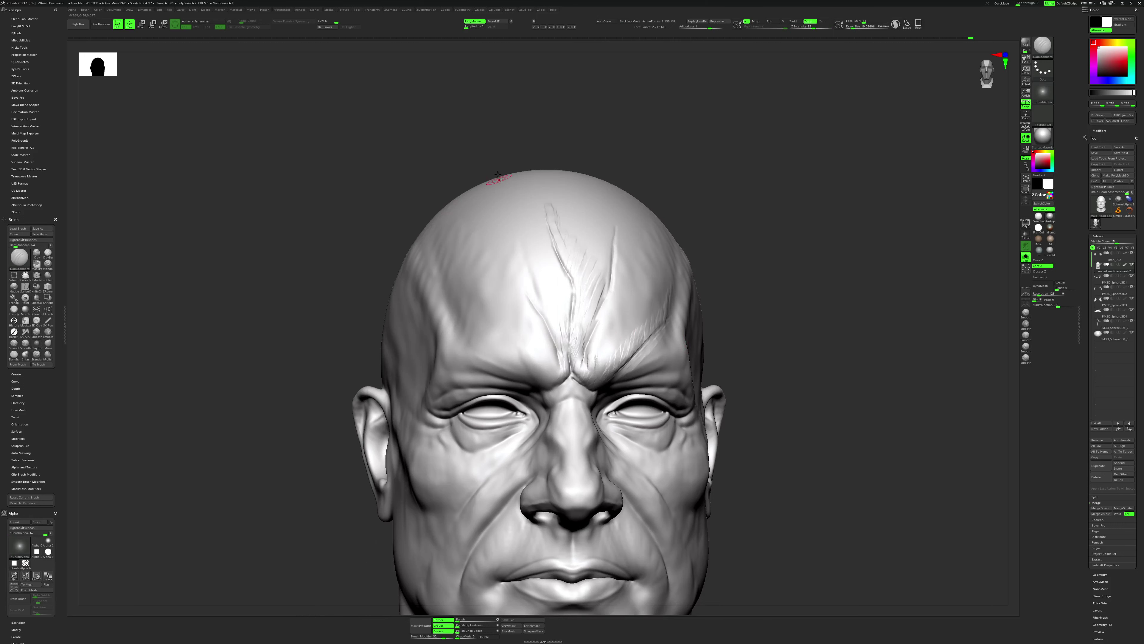
left_click_drag(507, 219, 518, 266)
key("b")
key("c")
key("b")
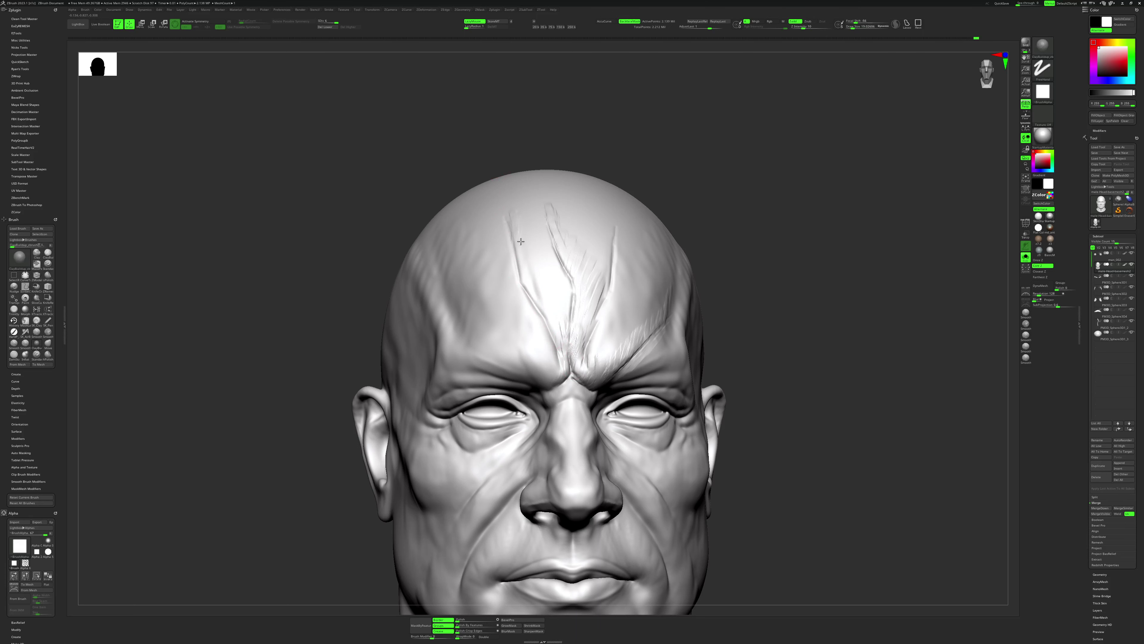
left_click_drag(524, 261, 534, 294)
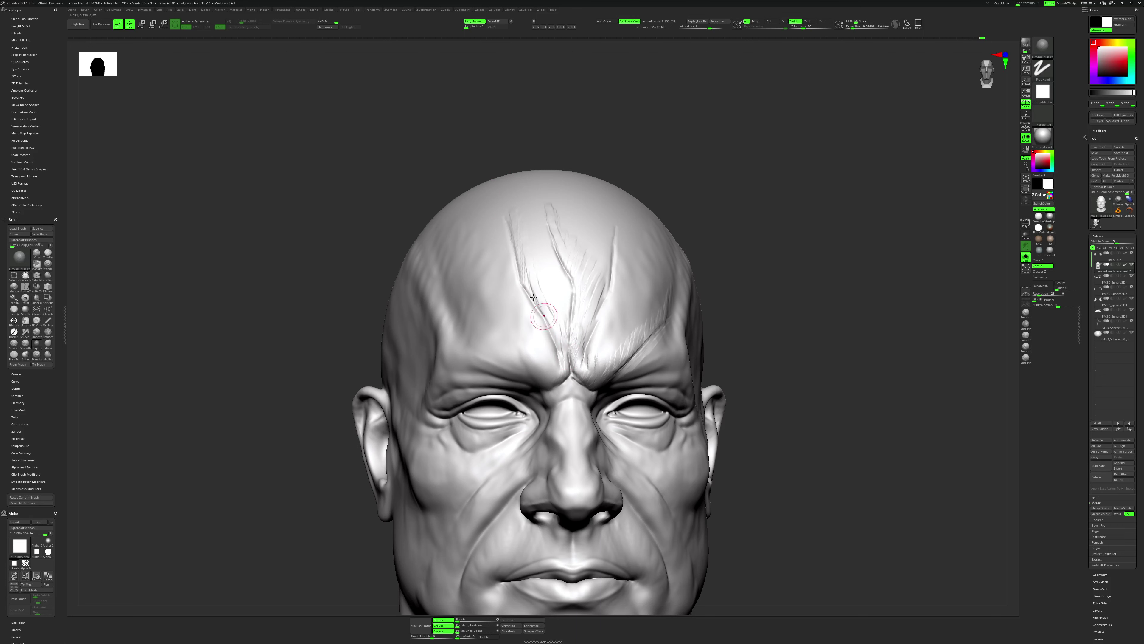
left_click_drag(690, 268, 747, 268)
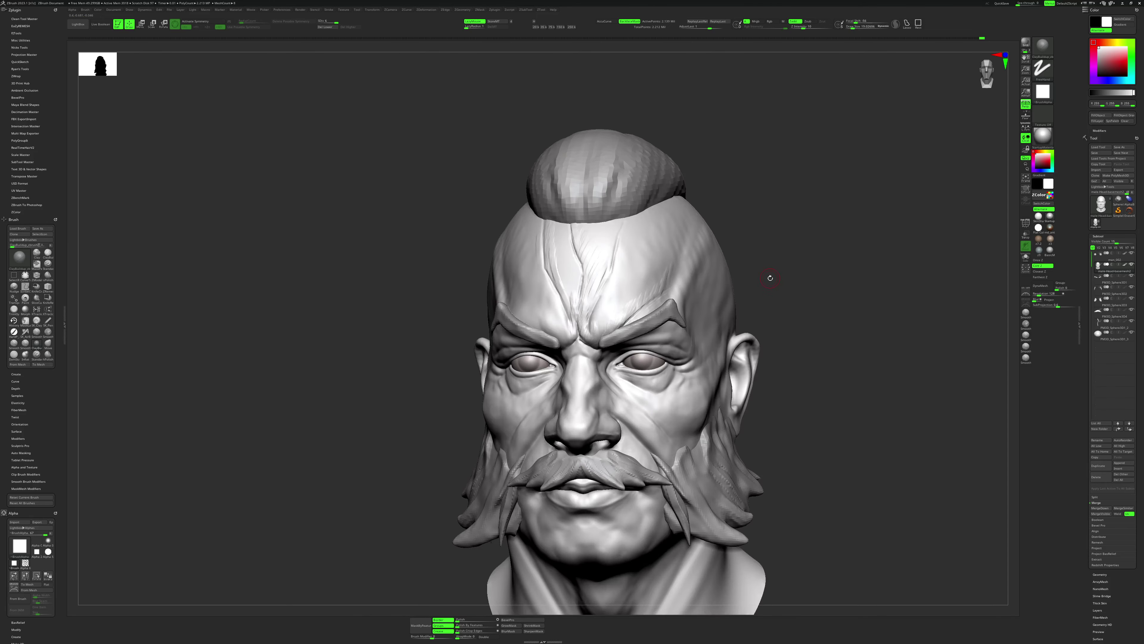
Orbit to a three-quarter view and deepen the diagonal forehead groove with fine crease lines.
left_click_drag(779, 276, 793, 273)
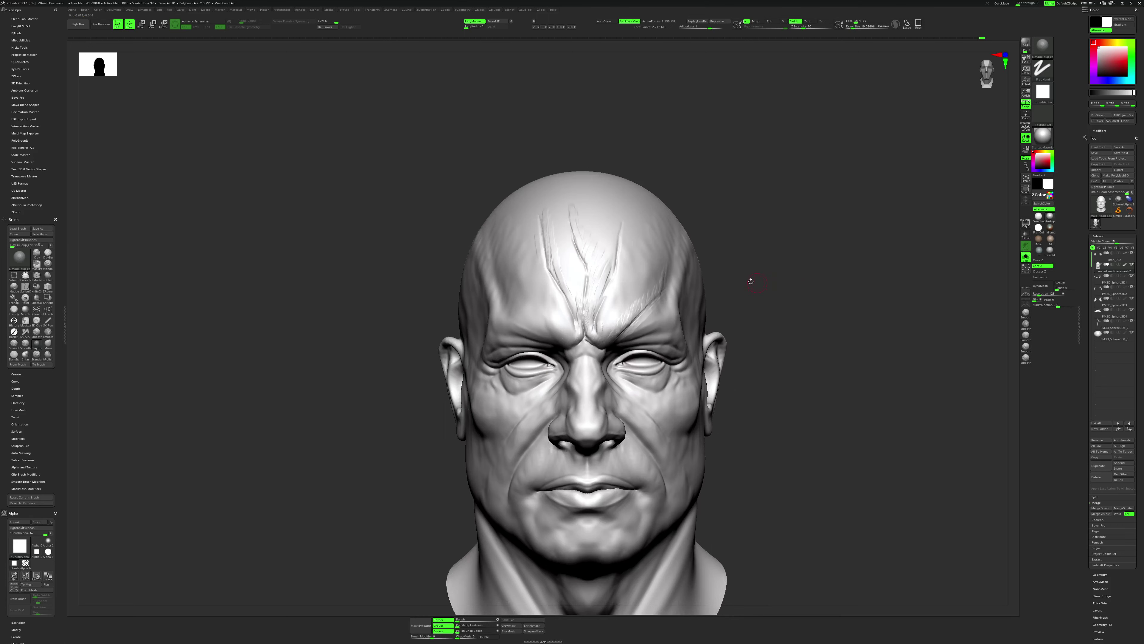
left_click_drag(787, 279, 781, 246)
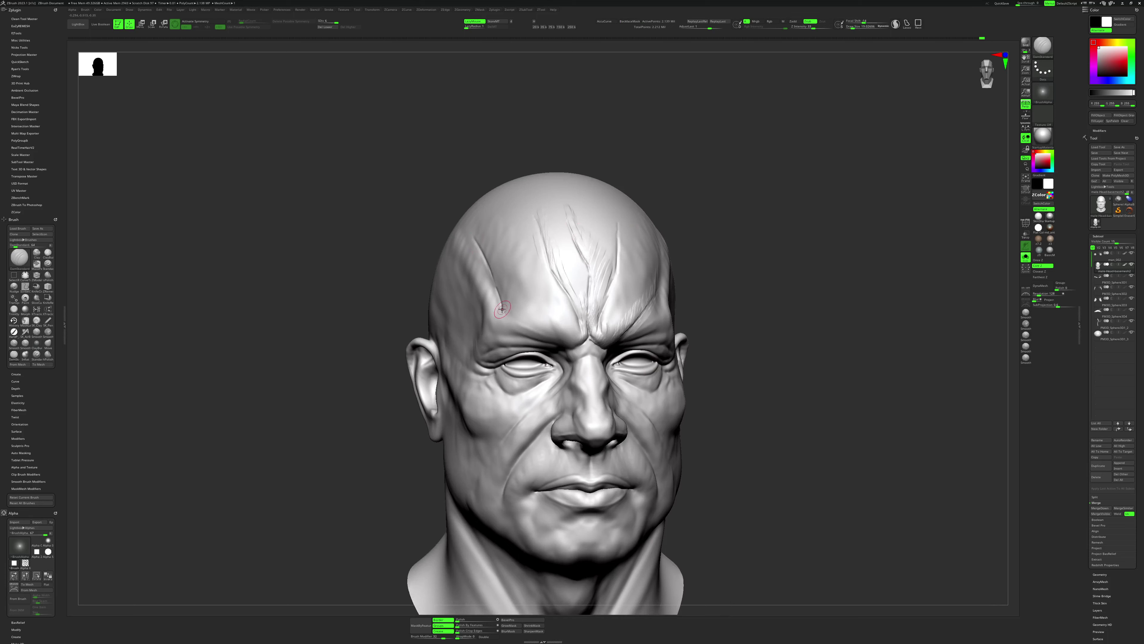
left_click_drag(711, 266, 758, 242)
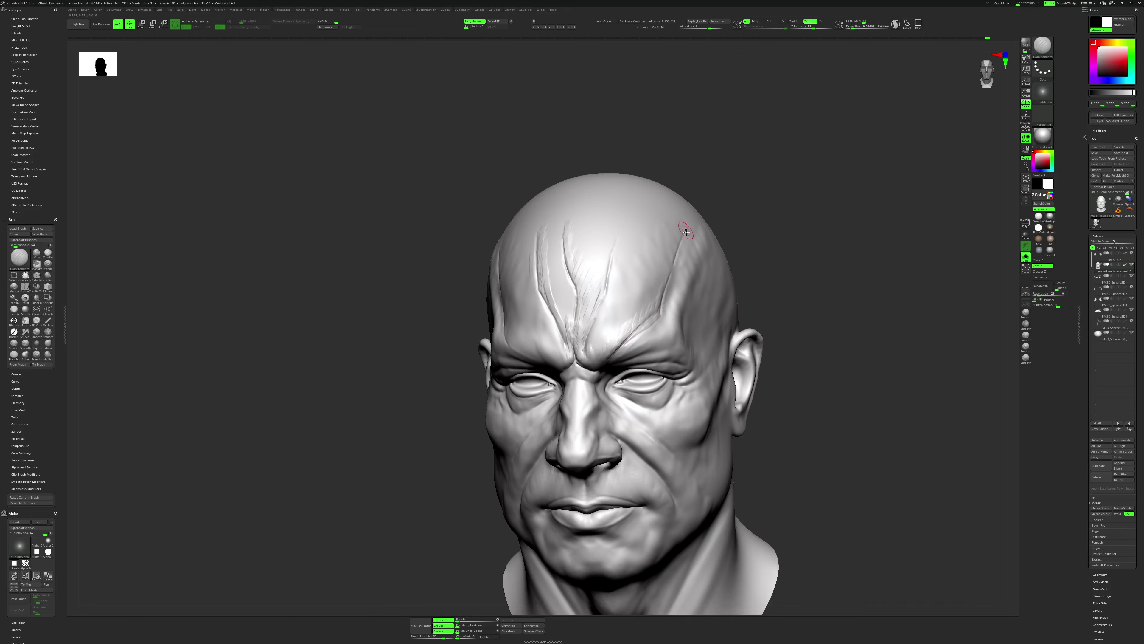
right_click_drag(685, 231, 704, 262)
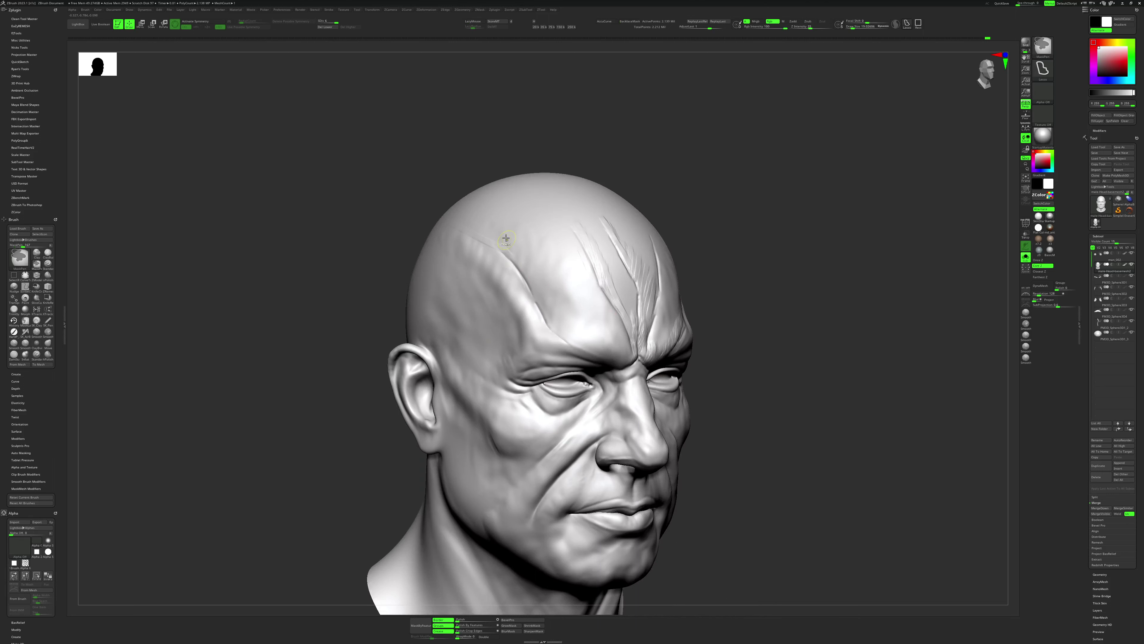
left_click_drag(499, 241, 536, 294)
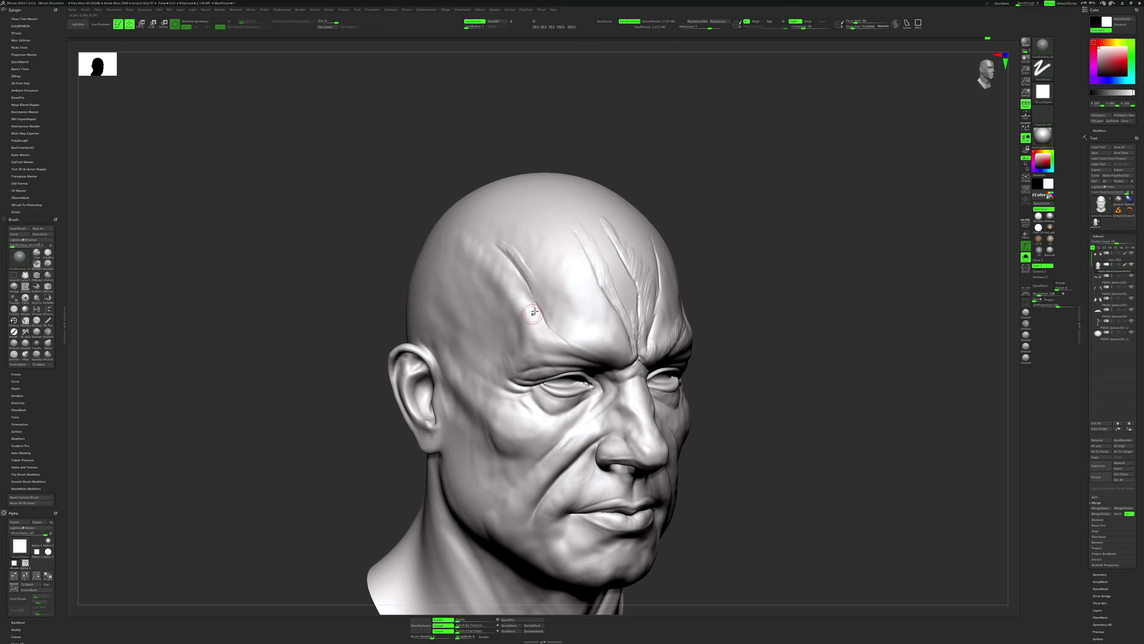
left_click_drag(513, 277, 539, 295)
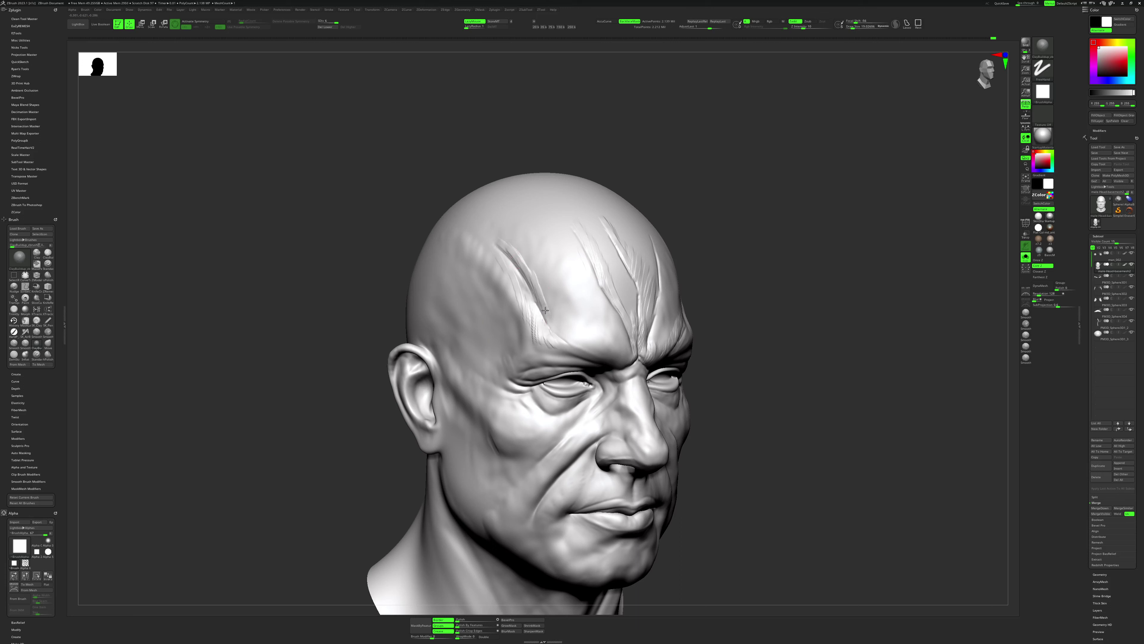
Cut a deeper crease down the forehead groove and build clay along it.
left_click_drag(561, 338, 544, 304)
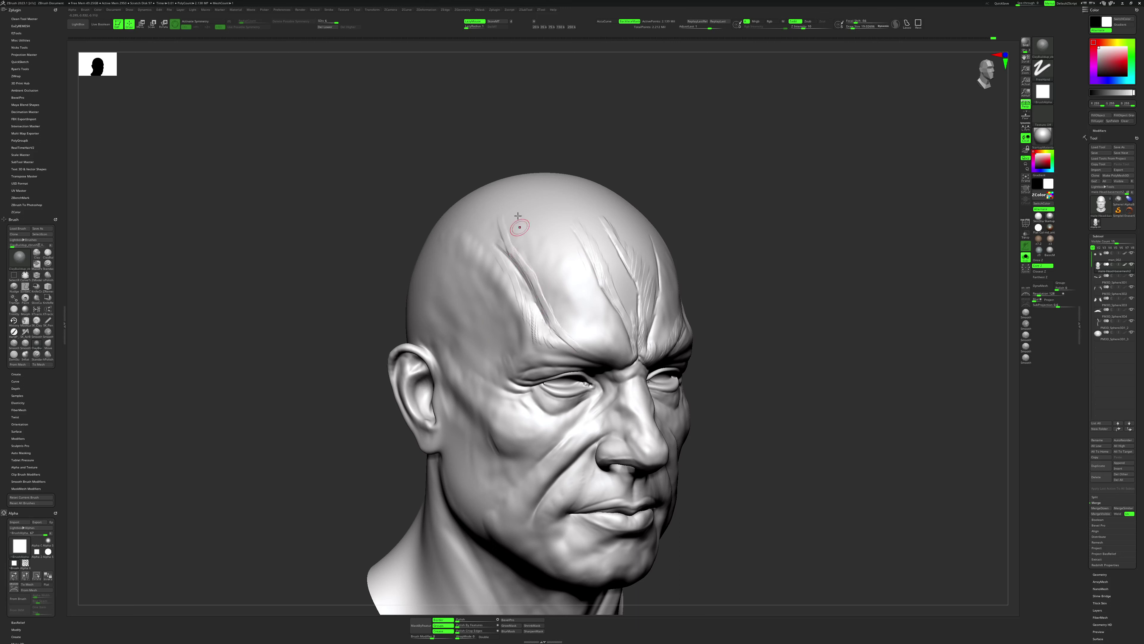
left_click_drag(517, 189, 541, 317)
key("d")
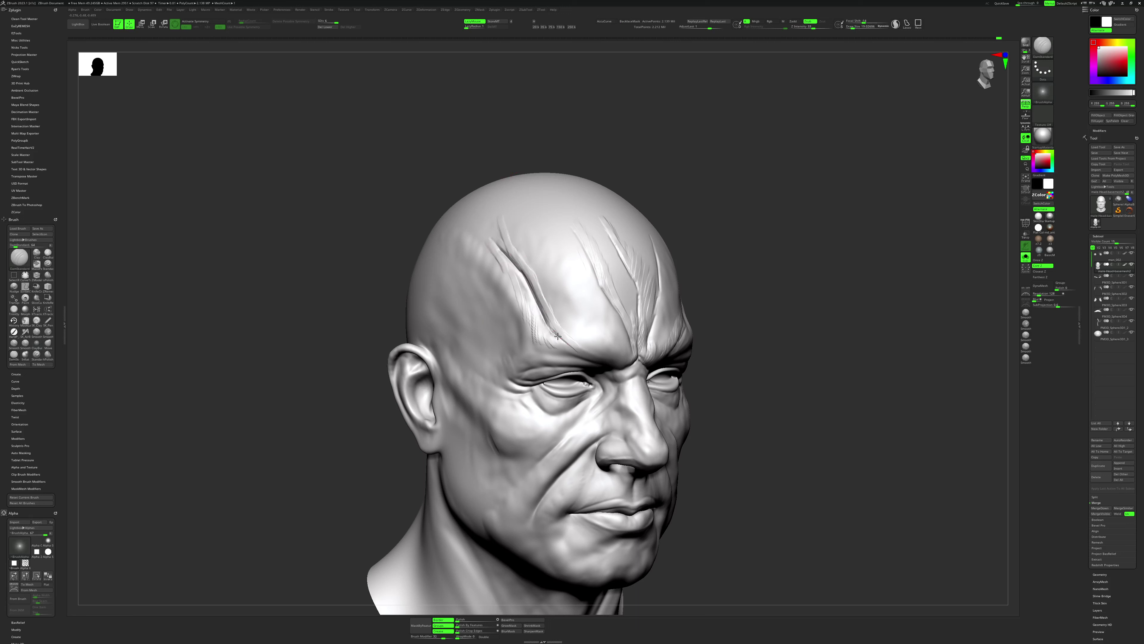
key("c")
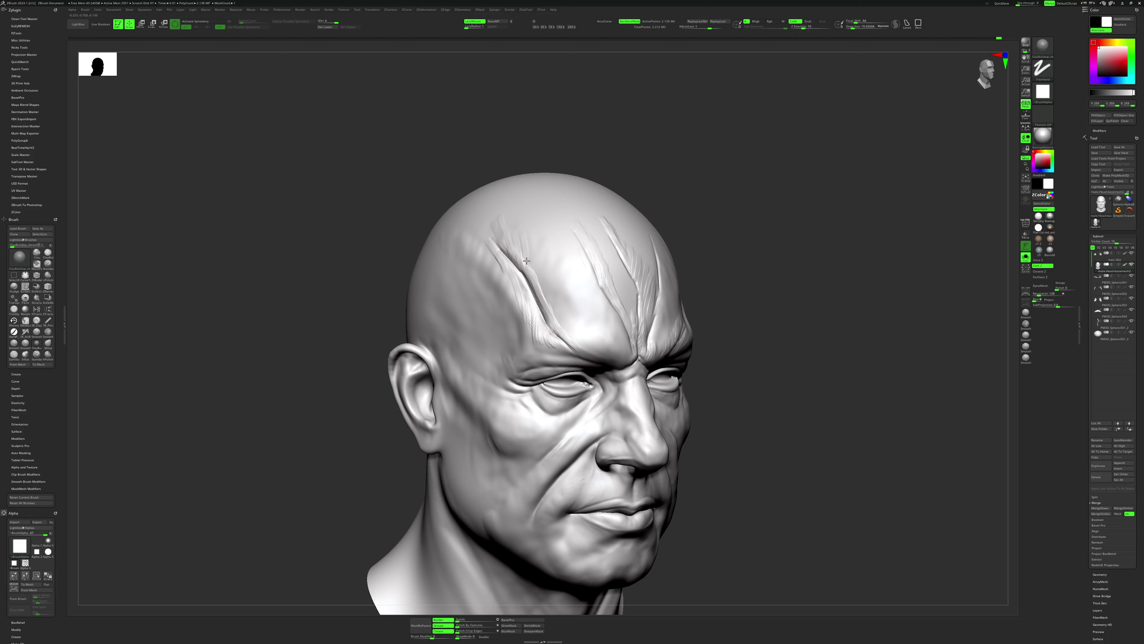
left_click_drag(526, 260, 567, 338)
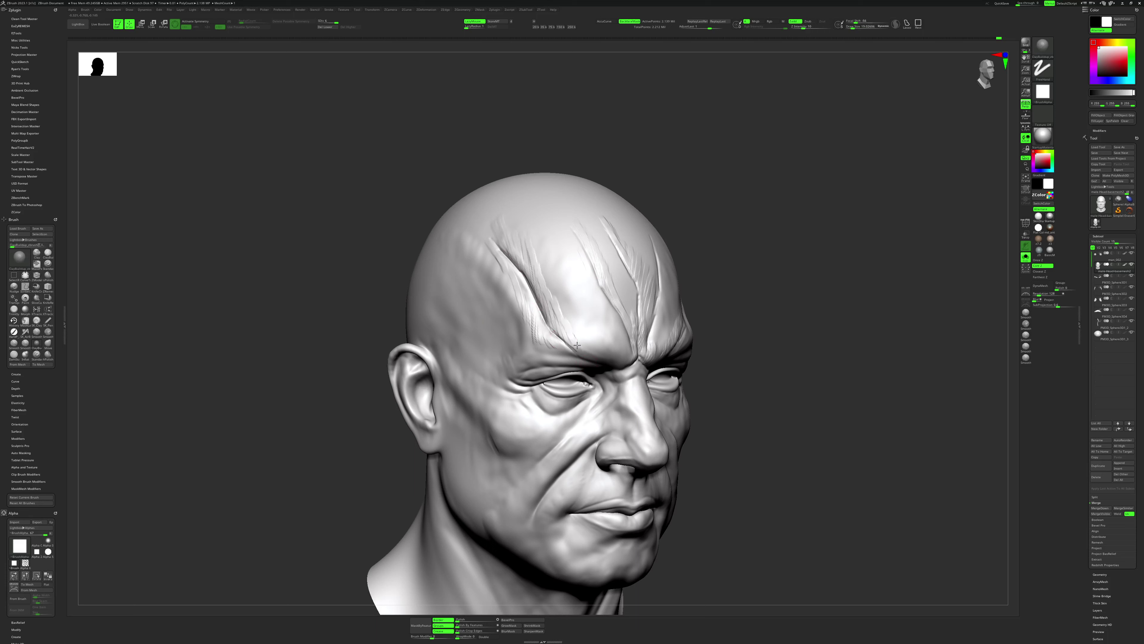
Orbit to an exact front view and select the eyebrow subtool.
right_click_drag(578, 345, 599, 233)
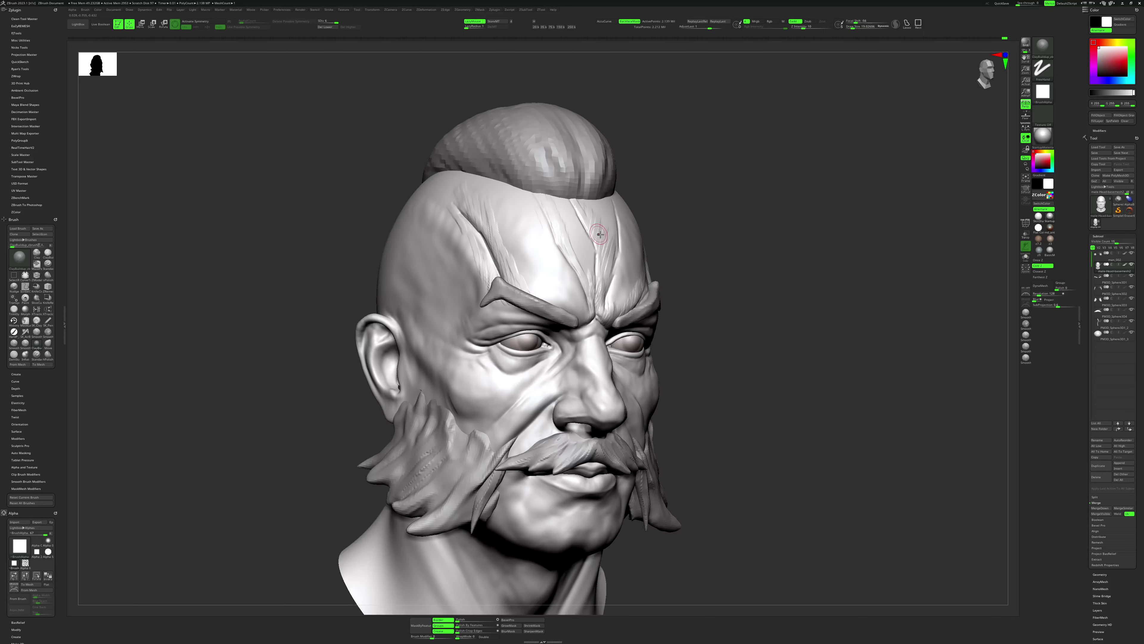
right_click_drag(702, 222, 702, 217, "shift")
key("Down")
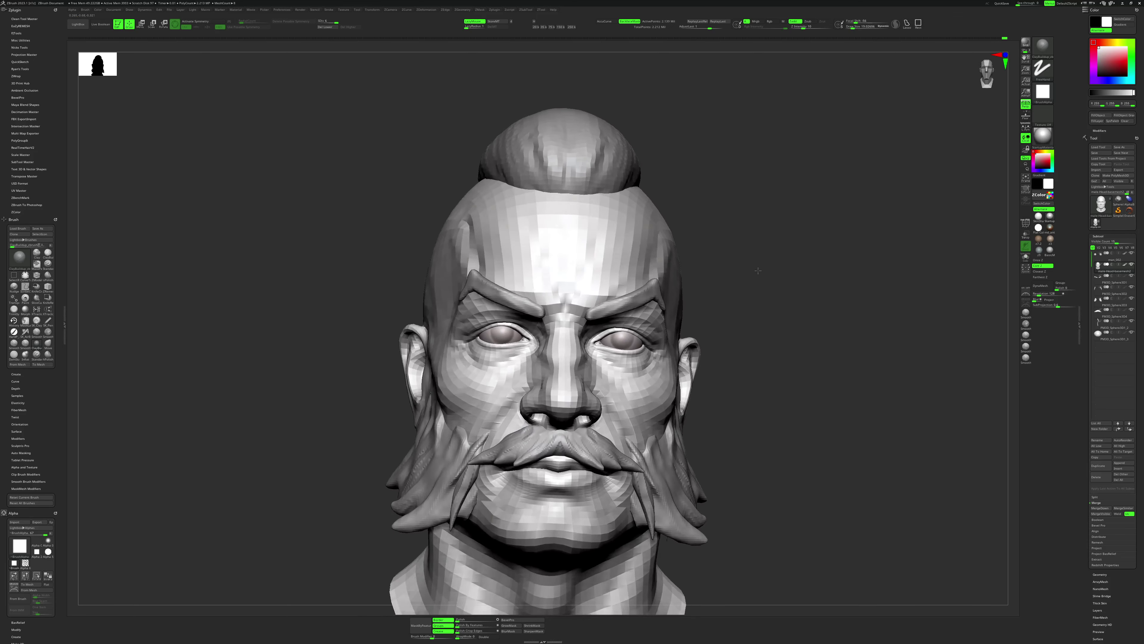
mouse_move(741, 283)
right_mouse_down()
mouse_move(751, 264)
mouse_move(646, 285)
right_mouse_up()
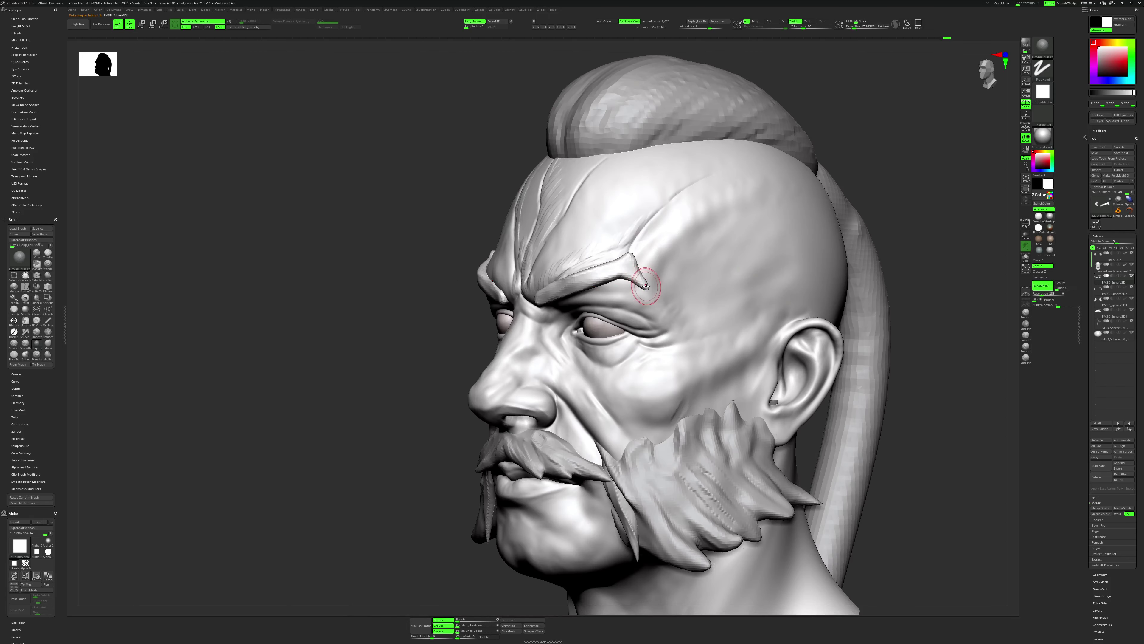
Solo the eyebrow subtool and reshape the brow pieces with a smaller Move brush.
key("alt+s")
key("b")
key("m")
key("v")
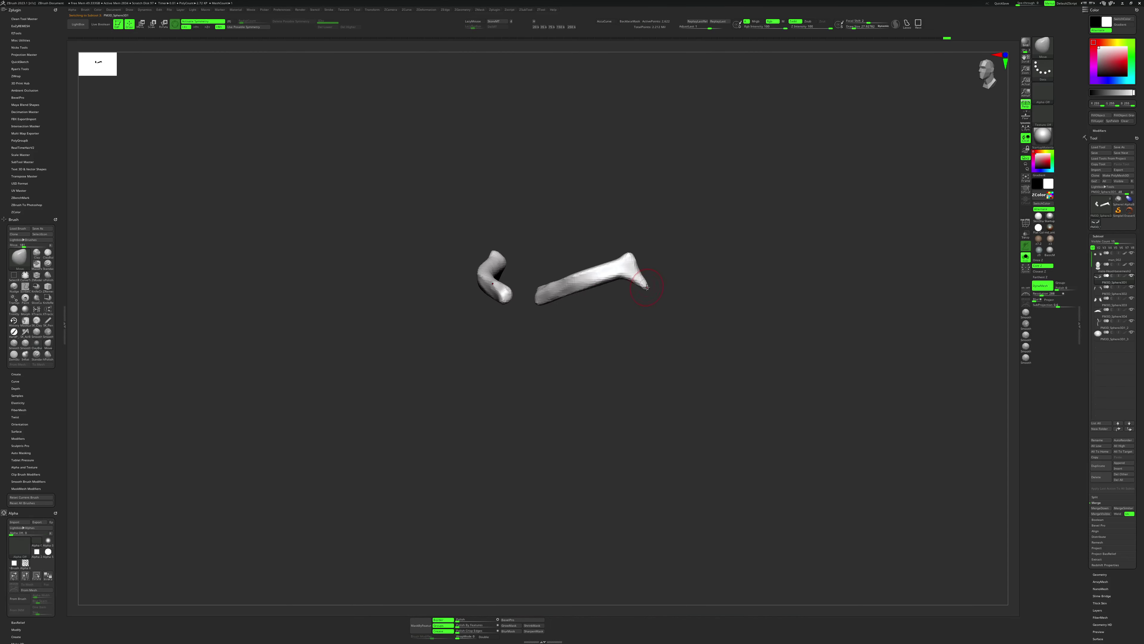
key("space")
key("space")
left_click_drag(633, 261, 636, 256)
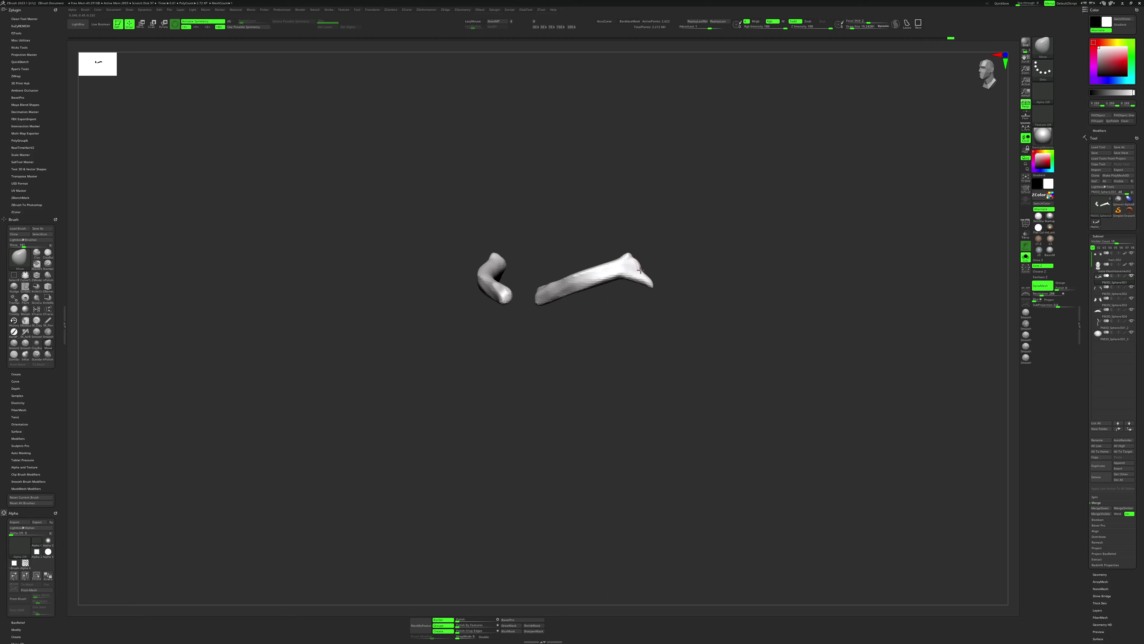
key("ctrl+z")
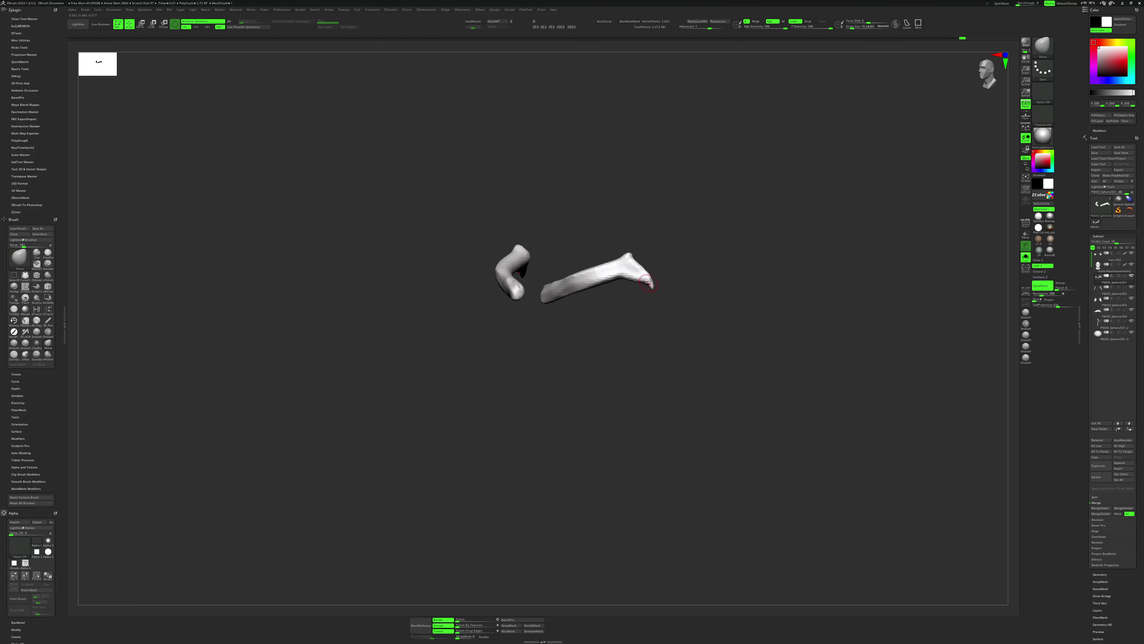
left_click_drag(649, 282, 714, 250)
Enlarge the brush and build up the brow surface symmetrically with ClayBuildup.
key("space")
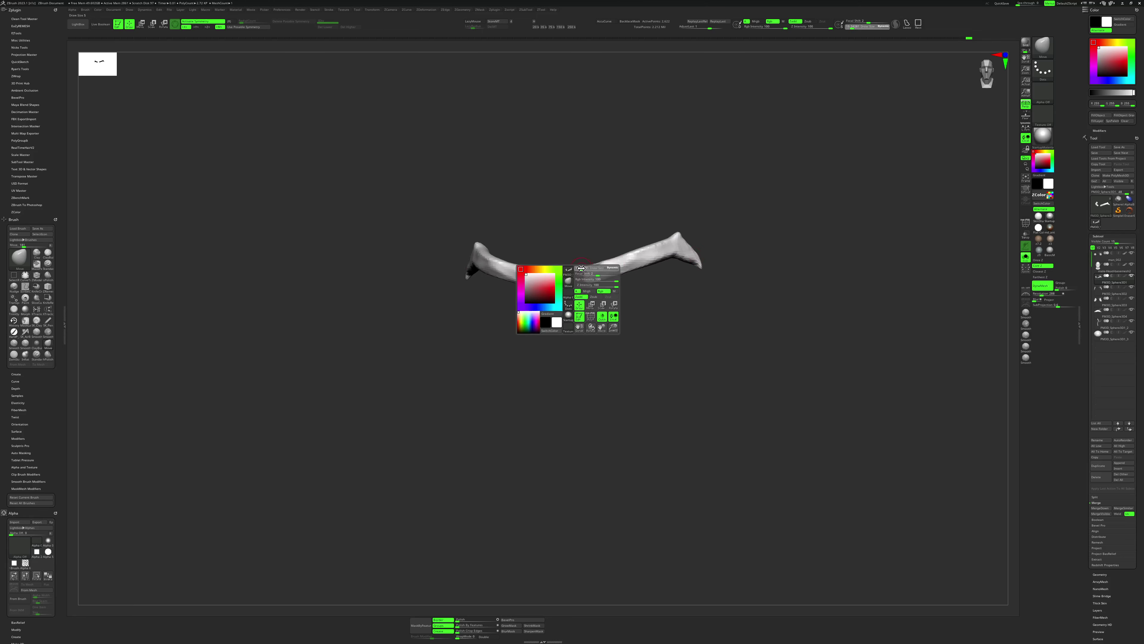
left_click_drag(581, 268, 594, 269)
left_click_drag(593, 284, 596, 296)
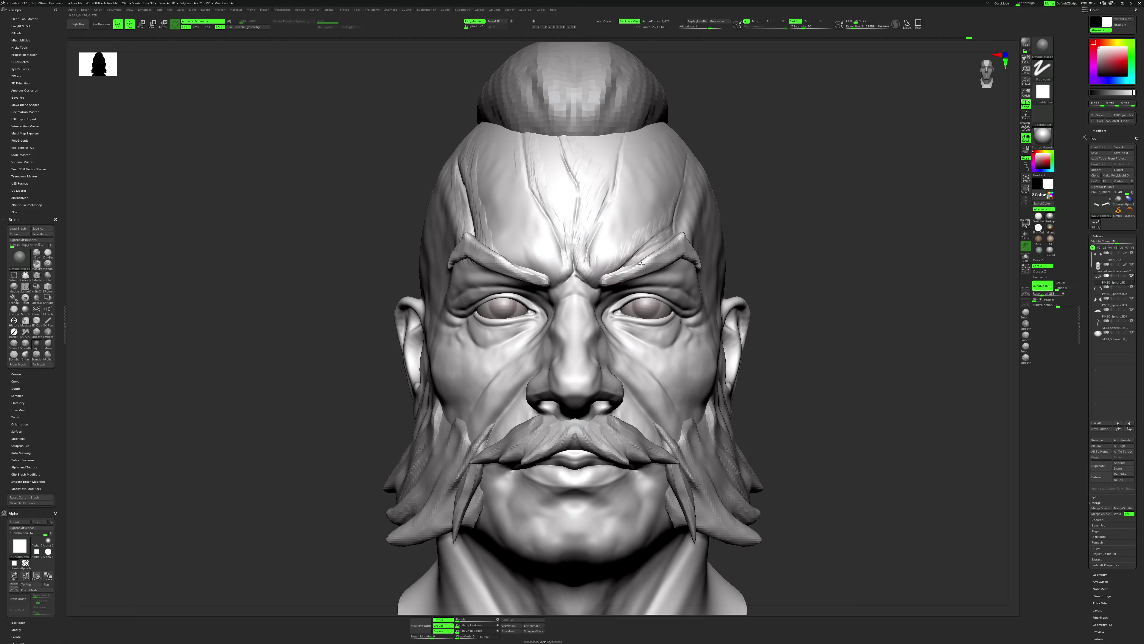
mouse_move(641, 265)
left_mouse_down()
mouse_move(628, 268)
mouse_move(670, 245)
left_mouse_up()
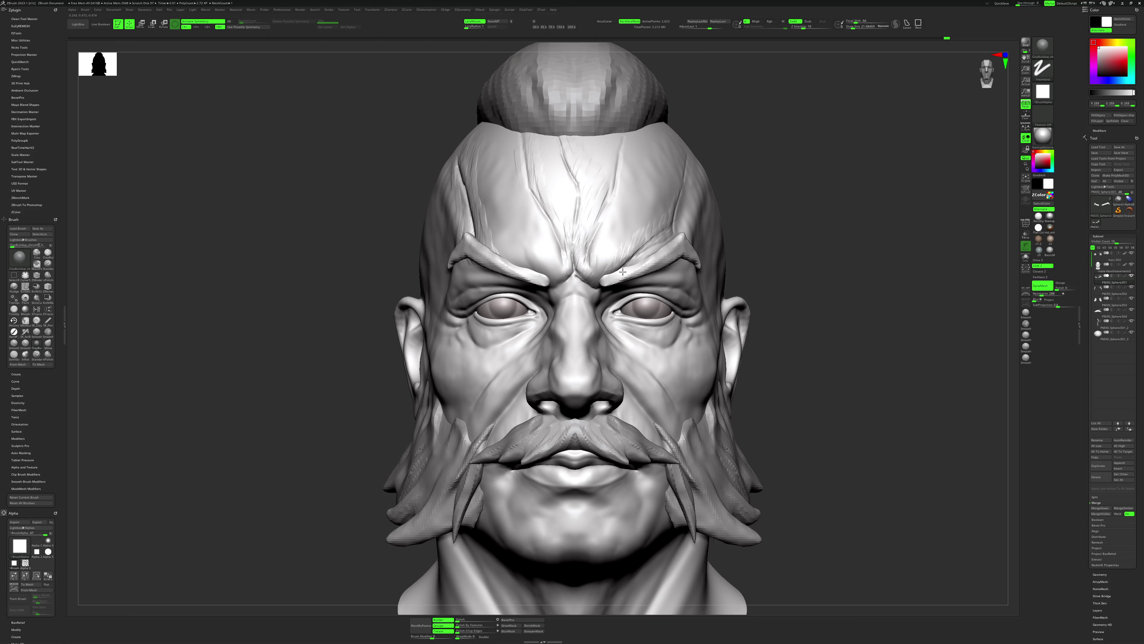
key("b")
key("d")
key("s")
right_click(598, 281)
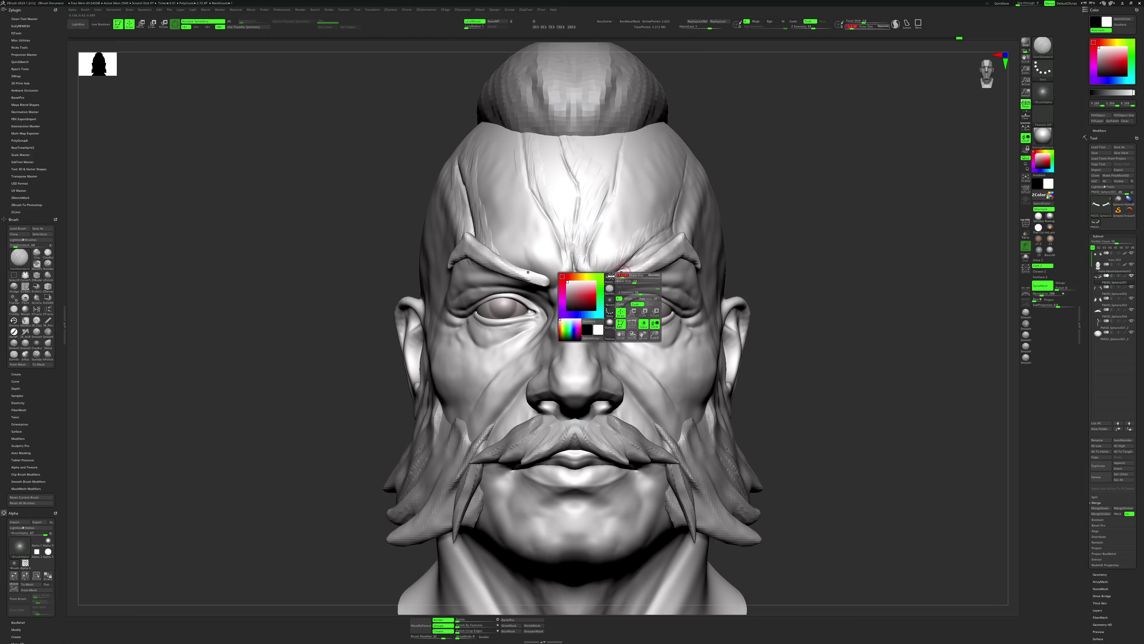
key("b")
key("c")
key("b")
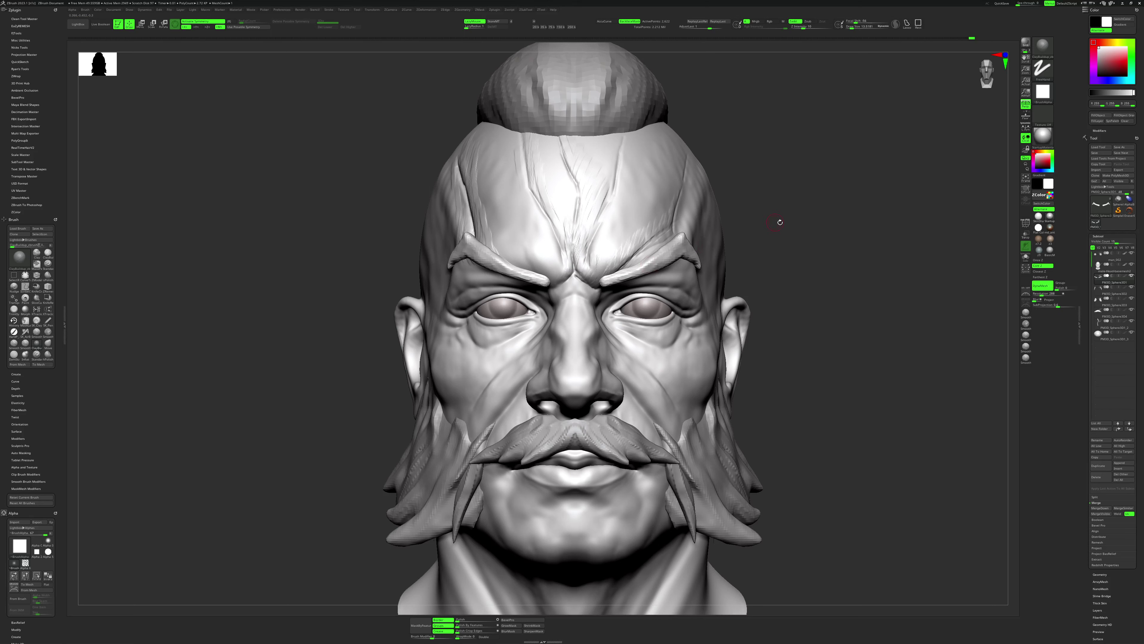
Orbit to a three-quarter view and select the bald head subtool.
mouse_move(780, 222)
left_mouse_down("alt")
mouse_move(780, 270)
mouse_move(639, 290)
left_mouse_up("alt")
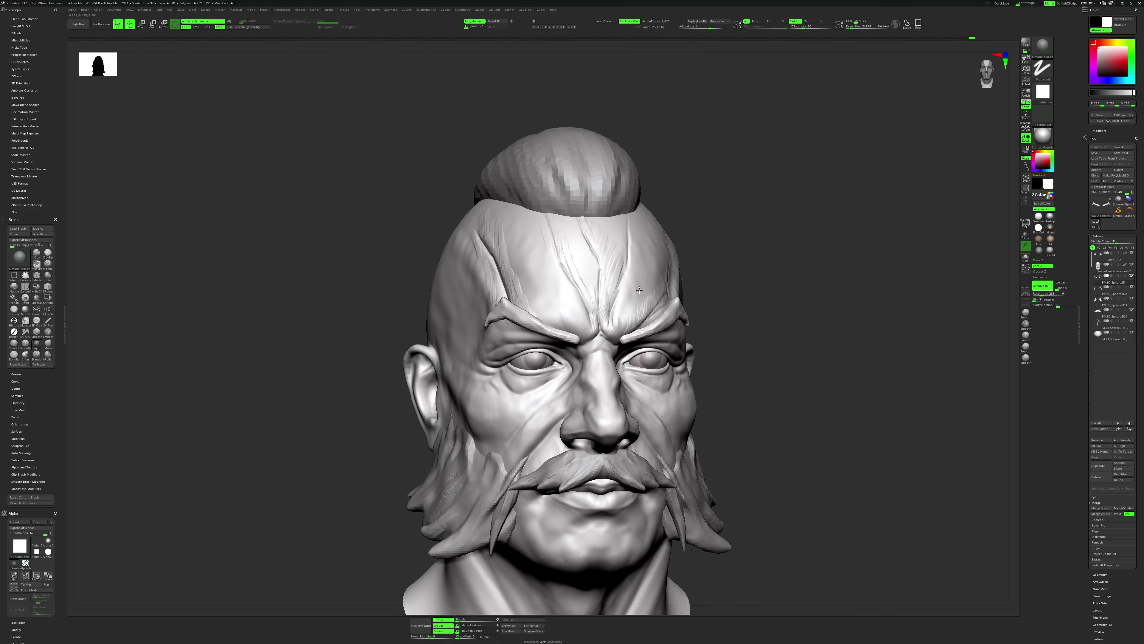
left_click(639, 290, "alt")
left_click_drag(731, 253, 526, 302)
Slightly enlarge the brush, solo the bald head, and sculpt fine vertical wrinkles between the brows.
key("space")
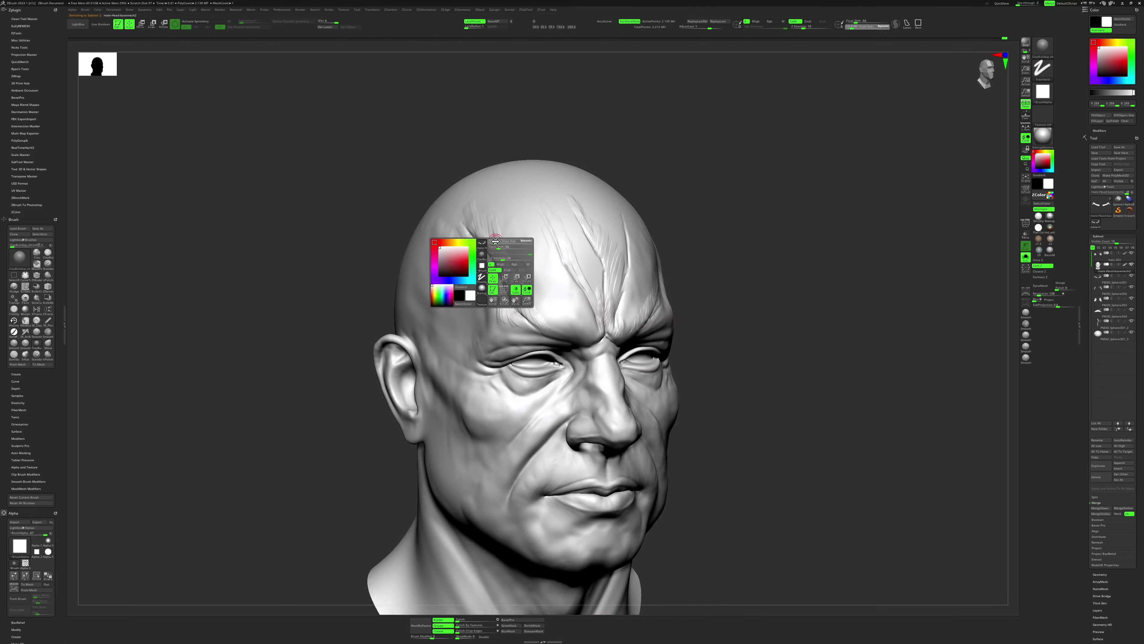
left_click_drag(495, 241, 500, 241)
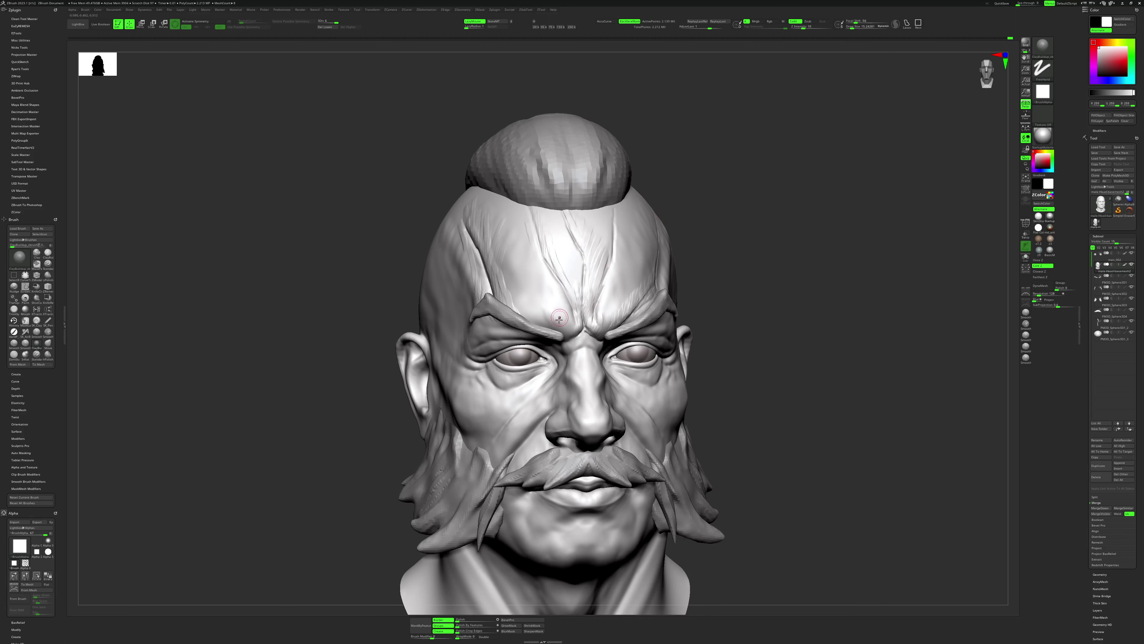
key("ctrl+shift+s")
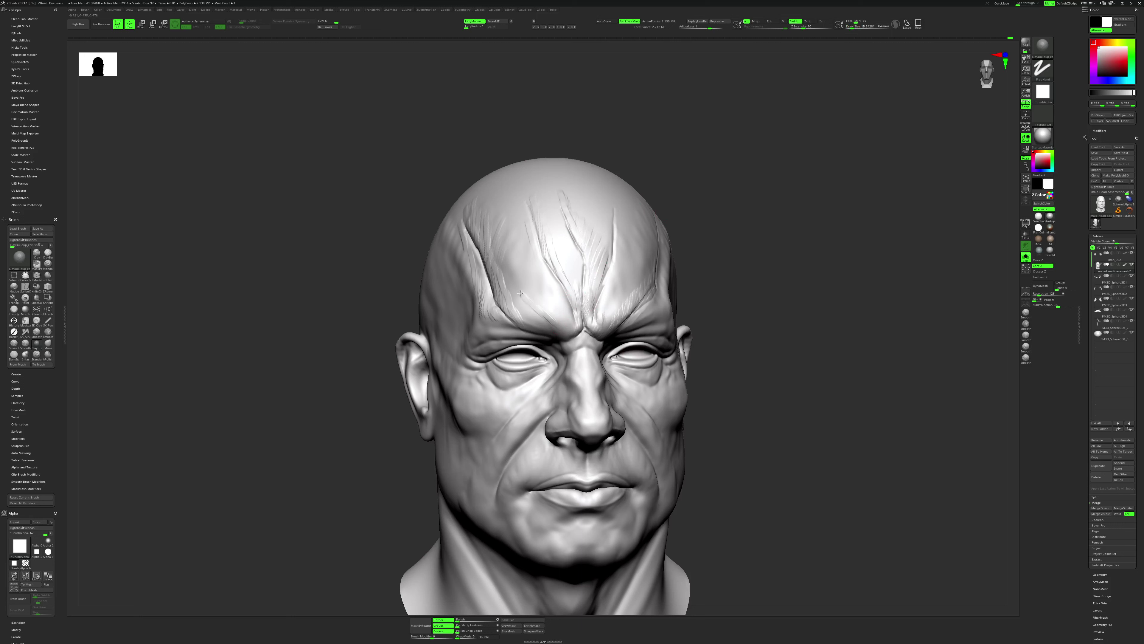
left_click_drag(543, 285, 566, 324)
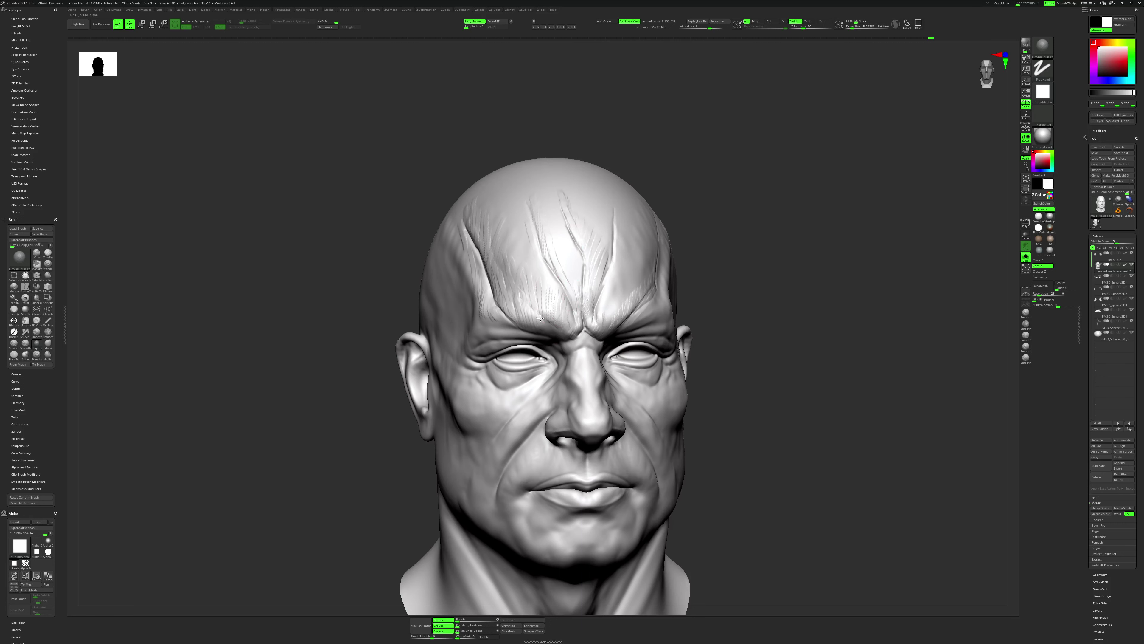
Cycle through DamStandard and Standard back to ClayBuildup, rotating to view the forehead from above.
key("b")
key("d")
key("s")
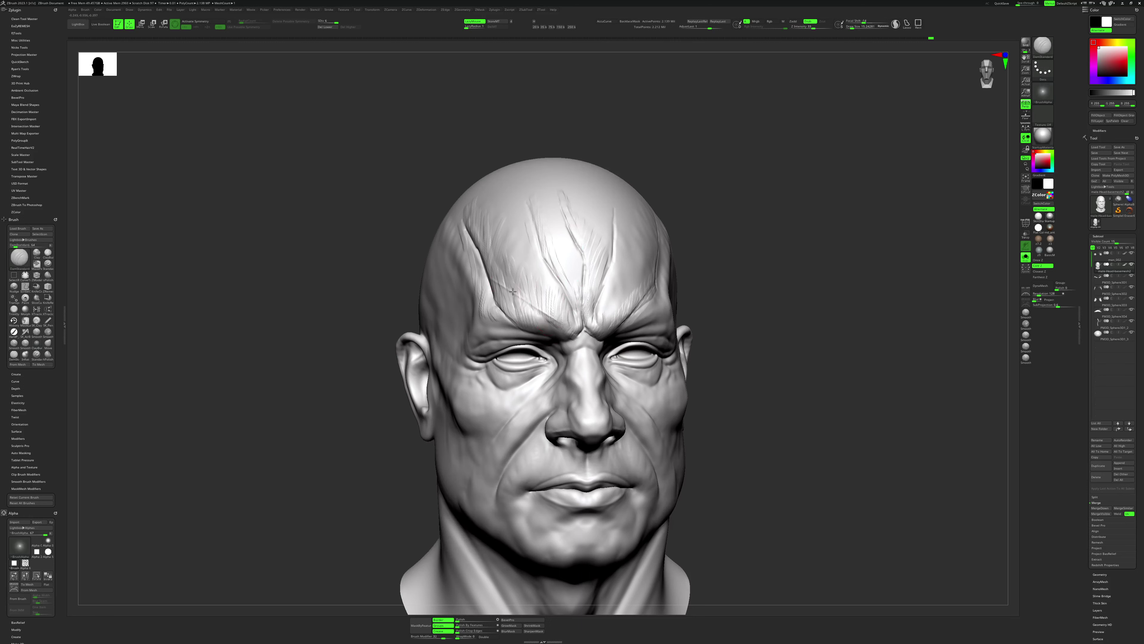
key("b")
key("s")
key("t")
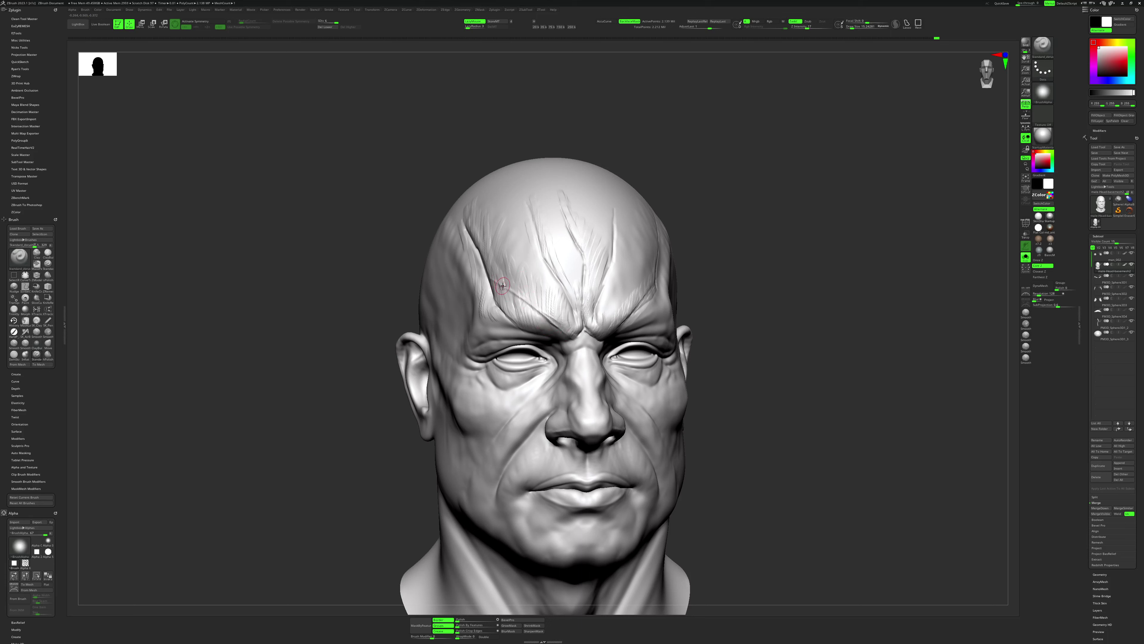
right_click_drag(544, 315, 498, 293)
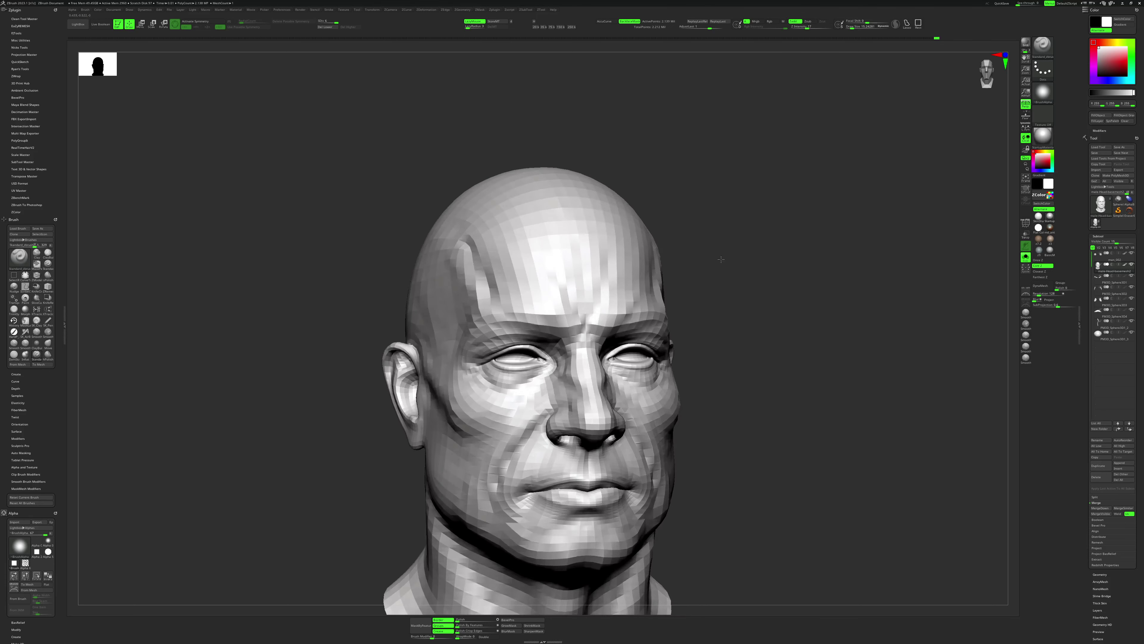
key("b")
key("c")
key("b")
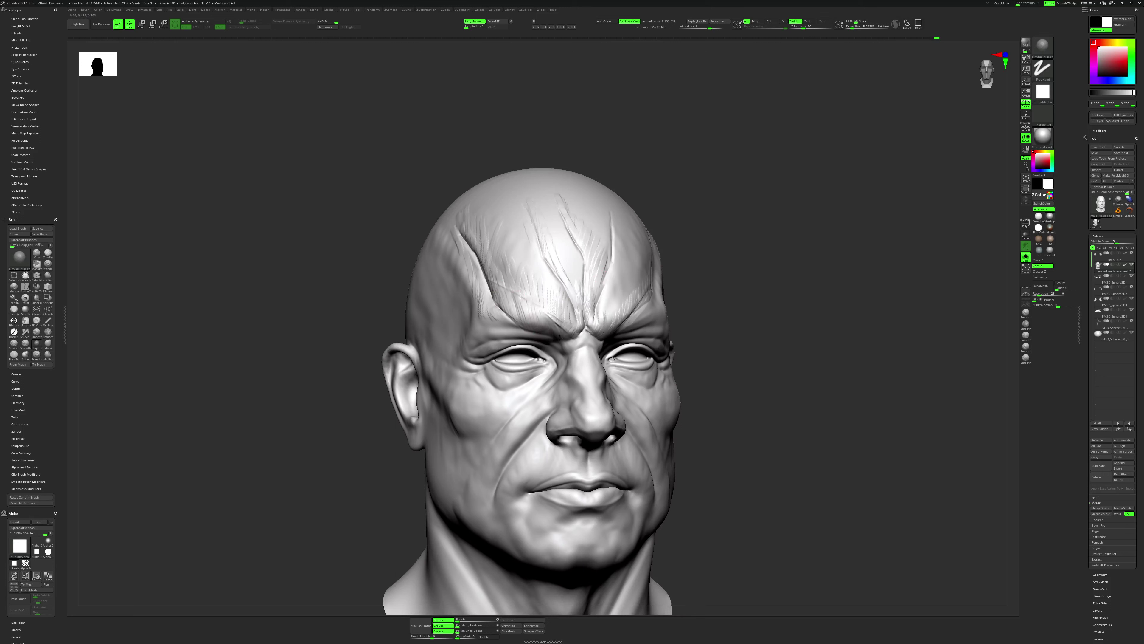
right_click_drag(563, 321, 520, 272)
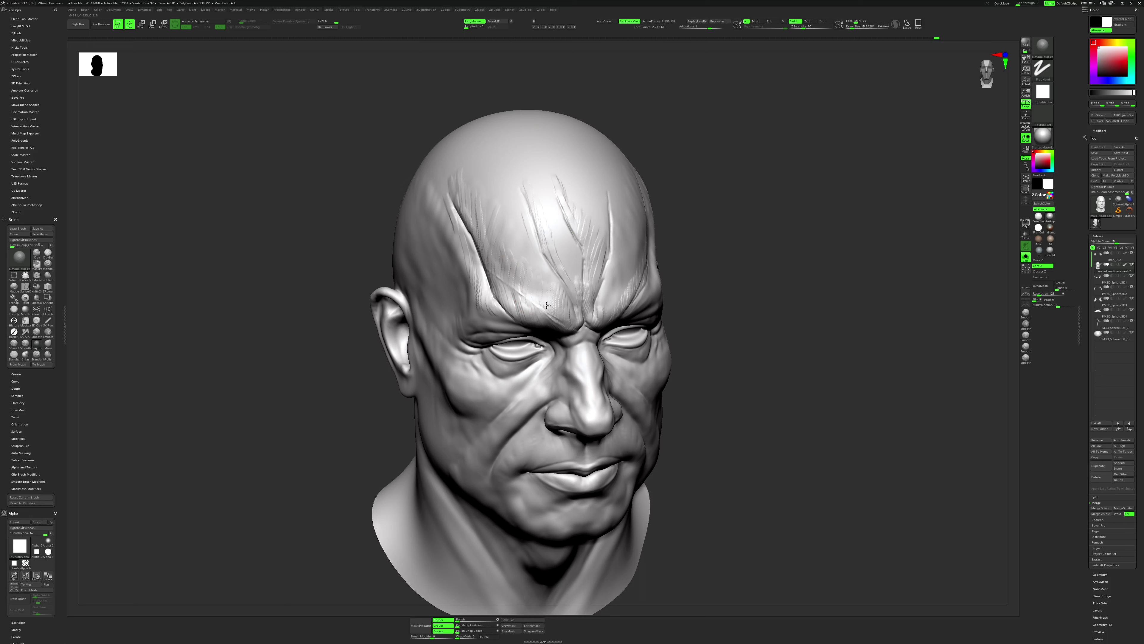
Build up clay along the brow with ClayBuildup from a front view.
left_click_drag(715, 240, 691, 234, "shift")
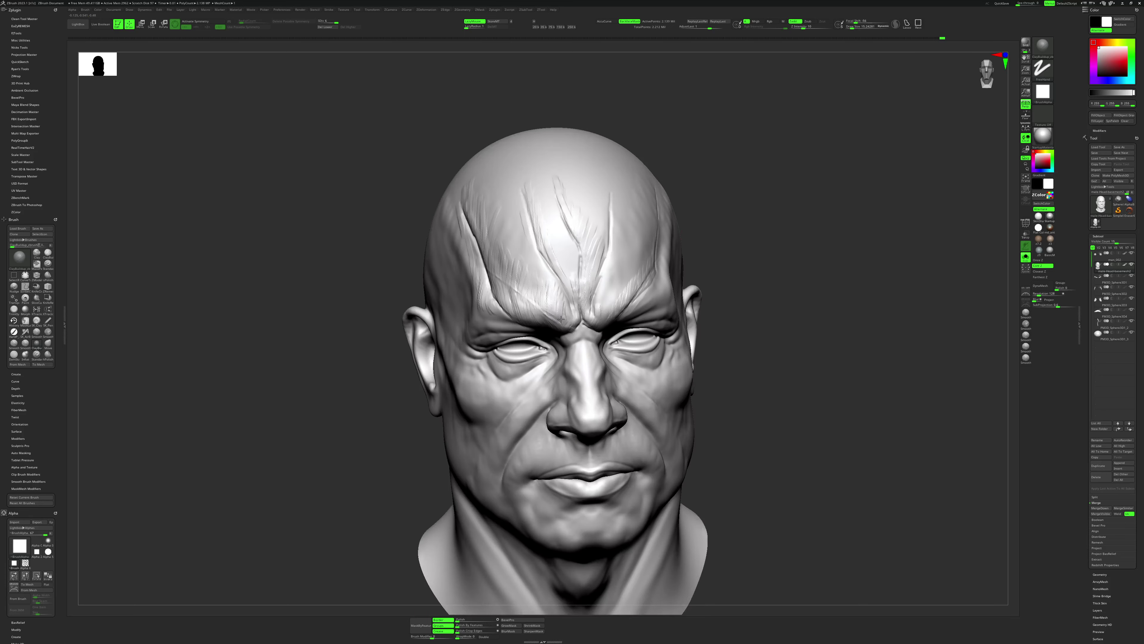
right_click_drag(569, 319, 562, 327)
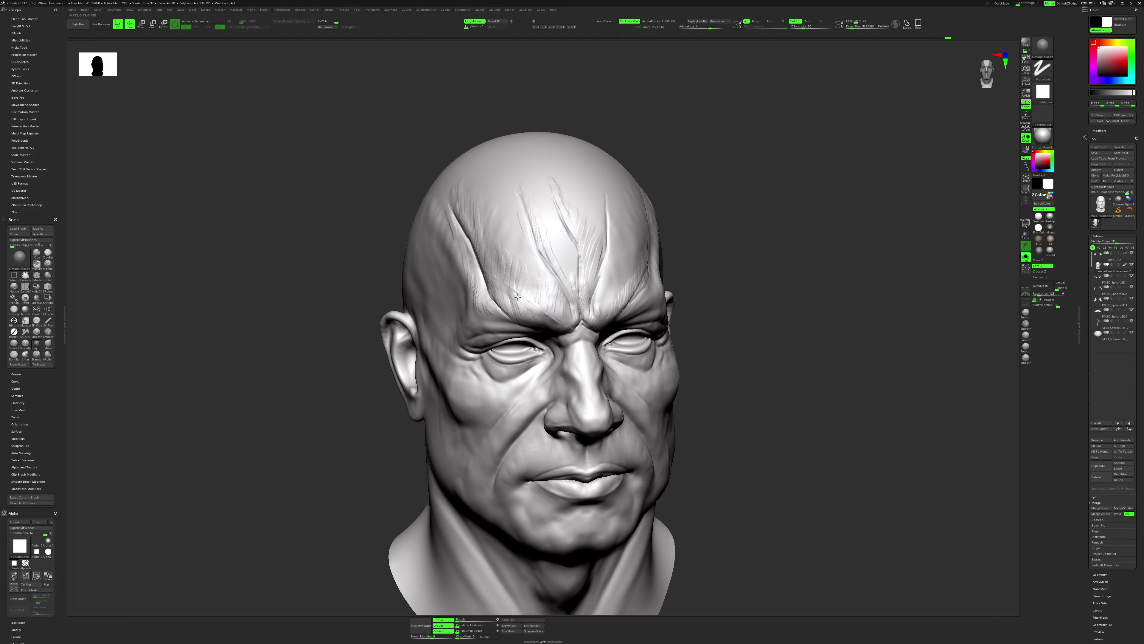
key("b")
key("s")
key("t")
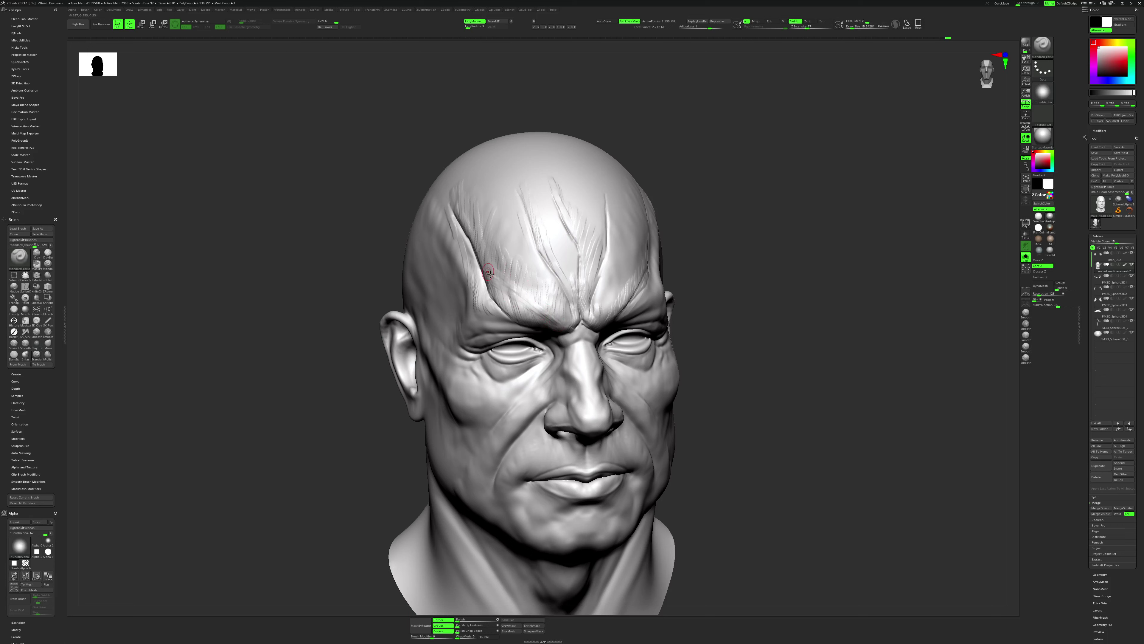
key("b")
key("c")
key("b")
left_click_drag(488, 271, 547, 330)
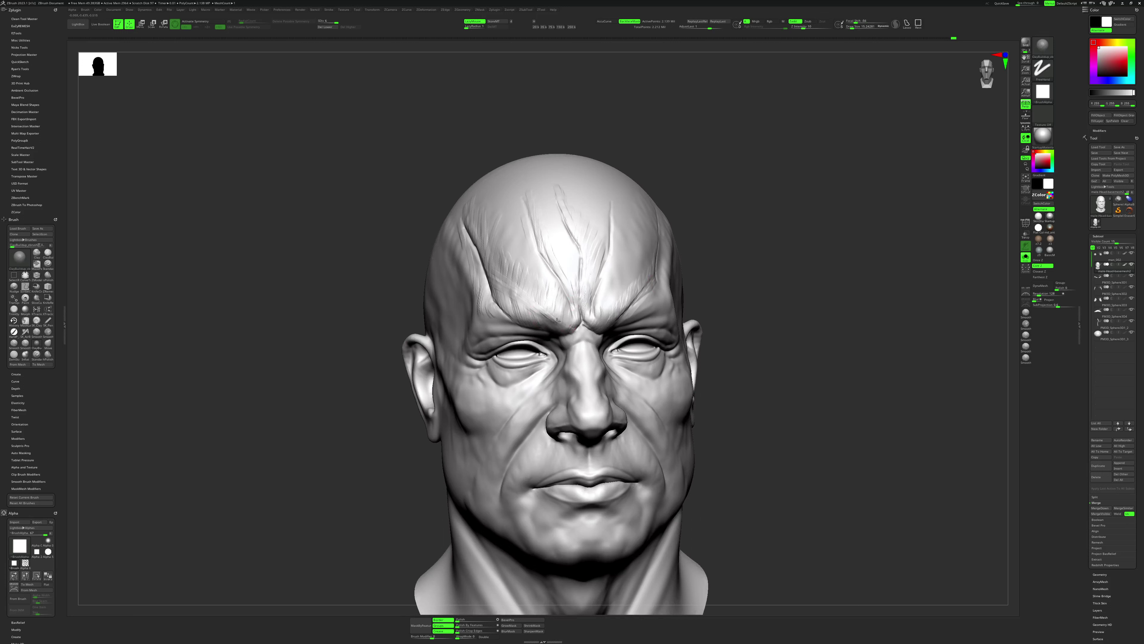
left_click_drag(545, 307, 511, 295)
left_click_drag(721, 252, 519, 318)
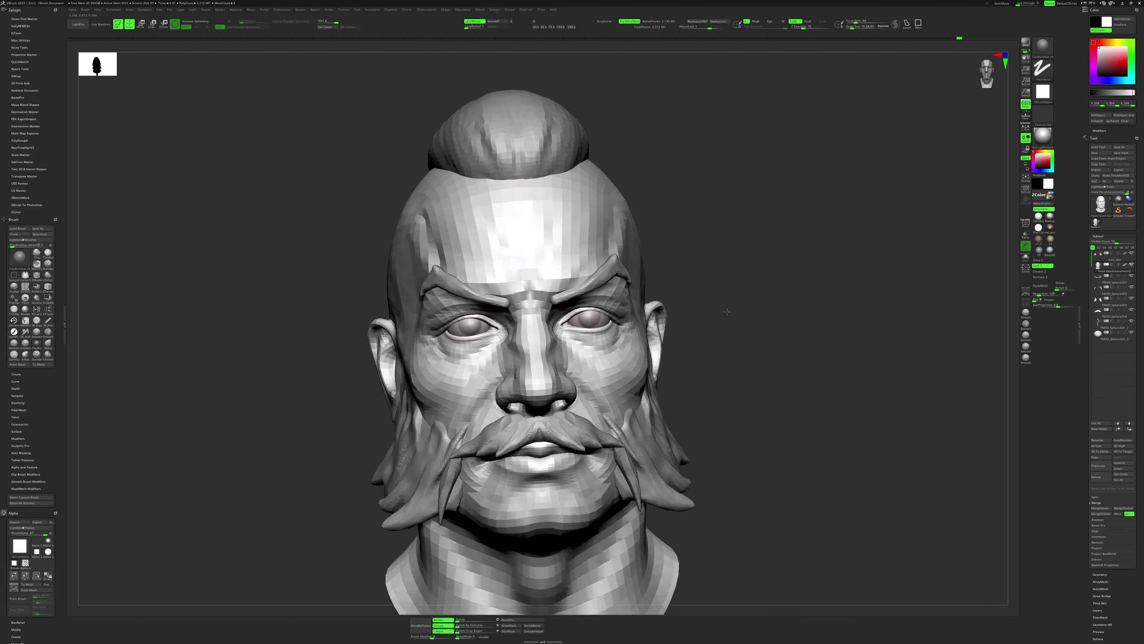
Check a lower subdivision level, return to the highest, and save the sculpt as a new version.
key("space")
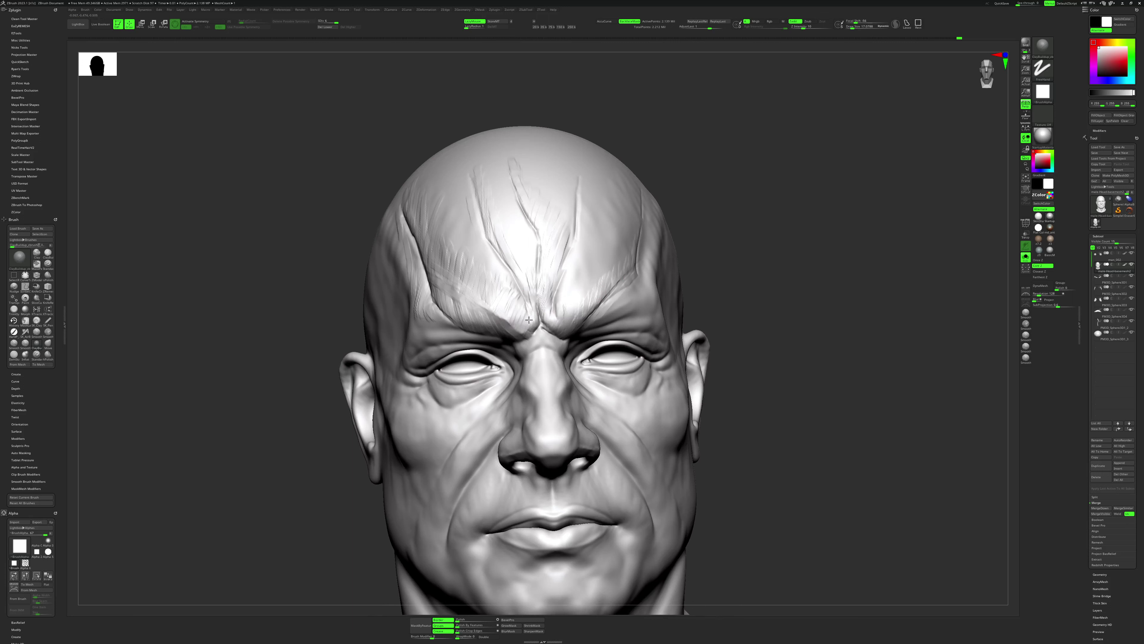
key("shift+d")
key("shift+d")
key("shift+d")
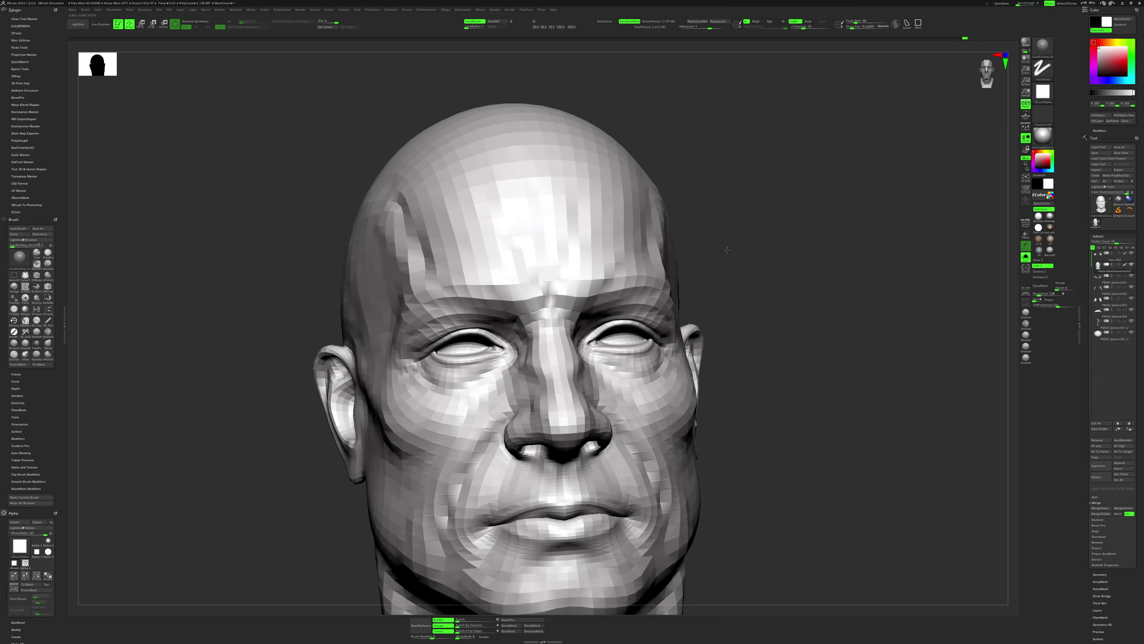
key("d")
key("d")
key("d")
key("b")
key("d")
key("s")
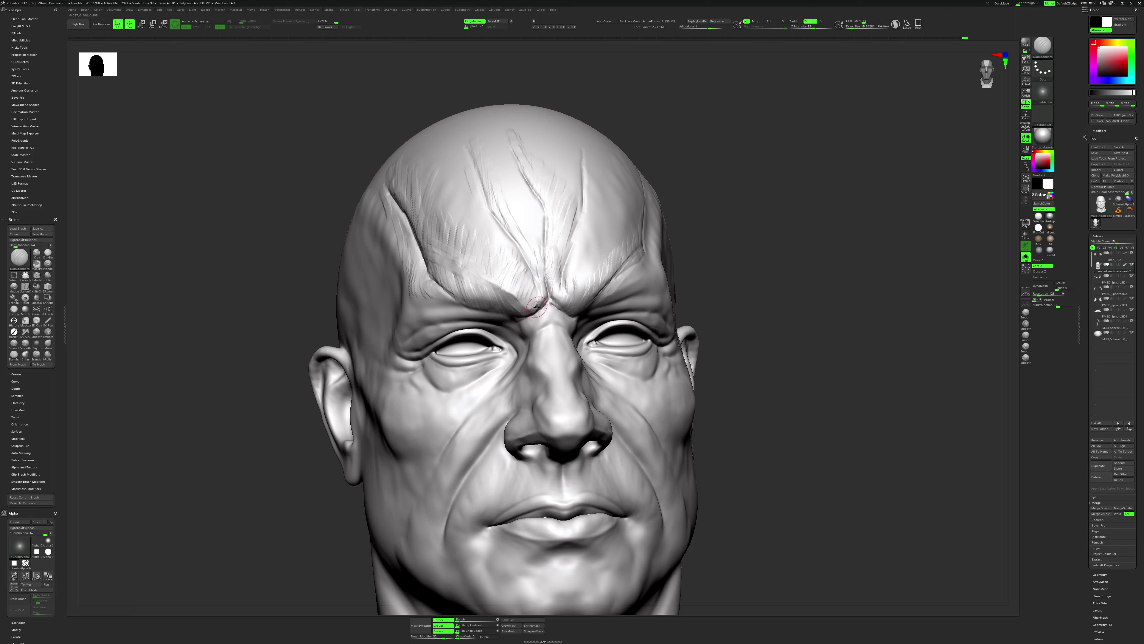
key("b")
key("c")
key("b")
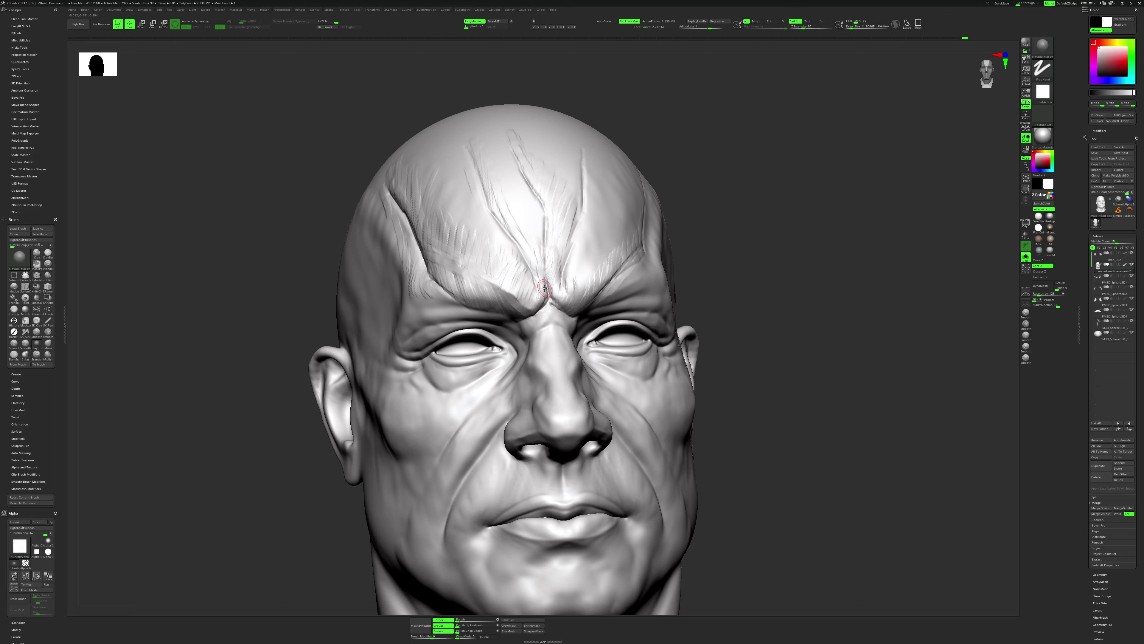
left_click_drag(746, 259, 745, 251, "alt")
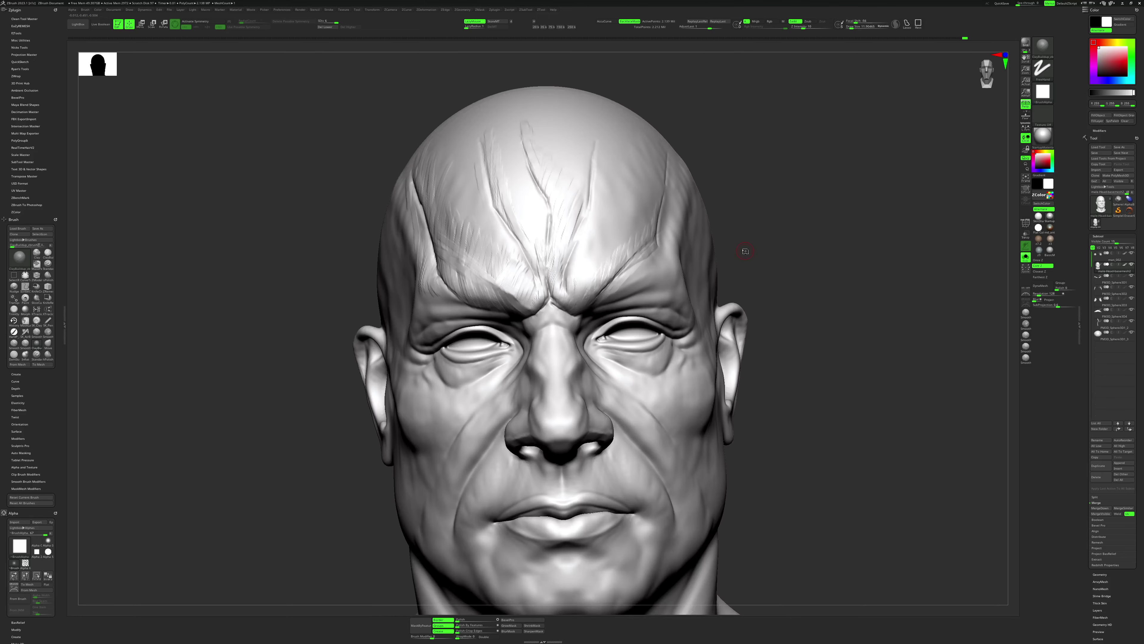
key("ctrl+s")
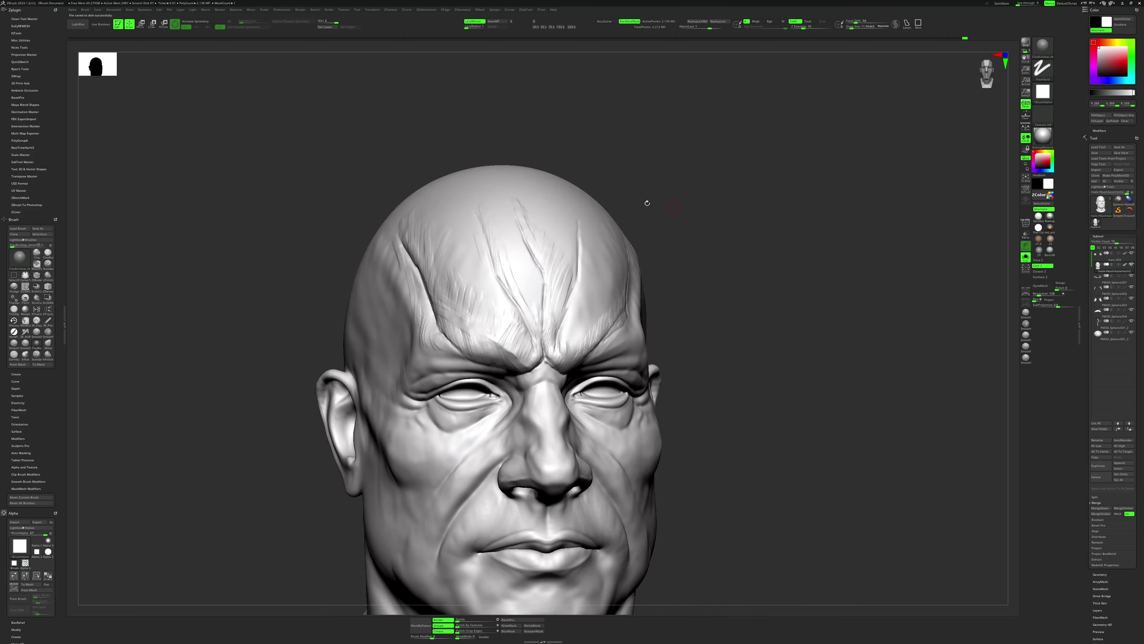
Carve wrinkle lines into the forehead and add fine detail between the eyebrows.
right_click(500, 271)
left_click_drag(518, 251, 530, 324)
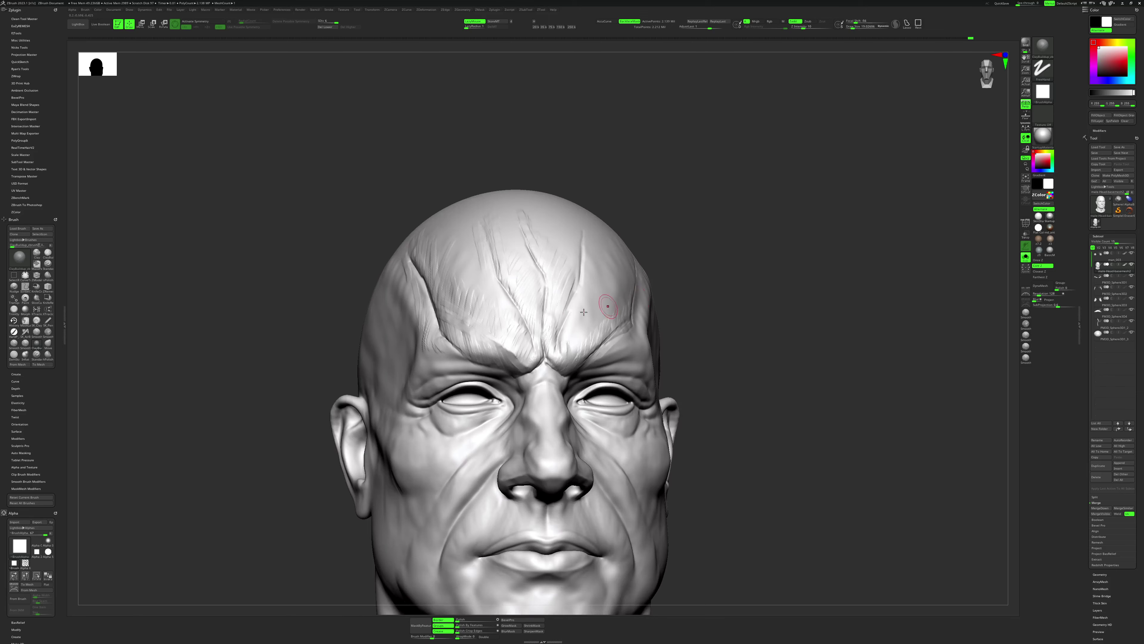
right_click(515, 345)
left_click_drag(515, 344, 505, 344)
left_click_drag(517, 361, 523, 340)
key("f")
right_click_drag(639, 330, 486, 307)
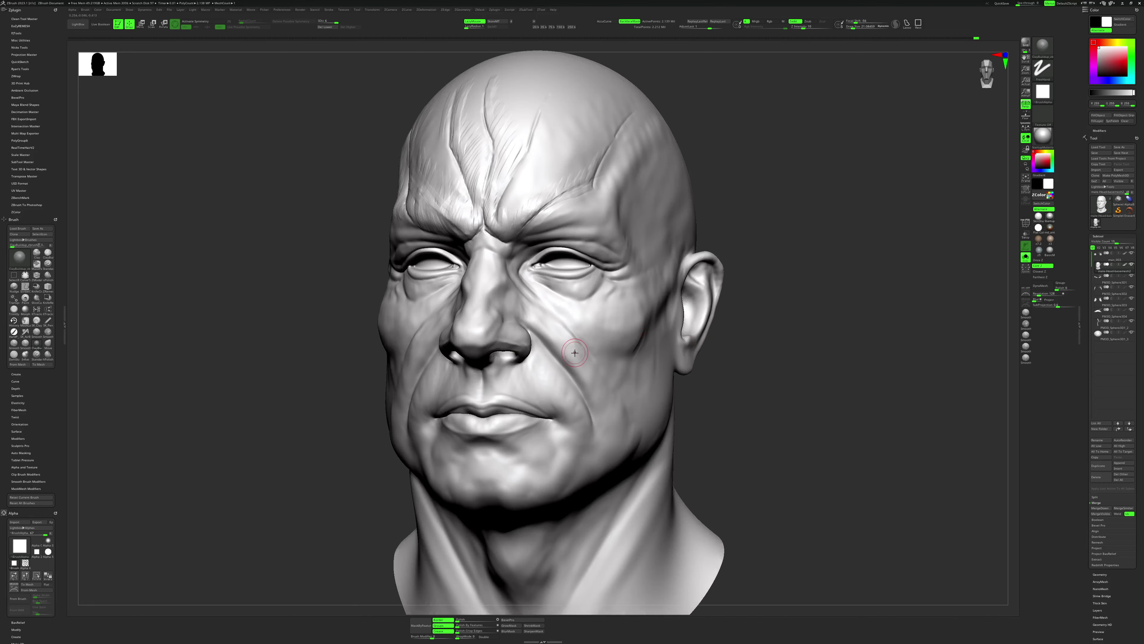
Turn on X symmetry and settle on the hPolish brush.
key("x")
key("b")
key("i")
key("n")
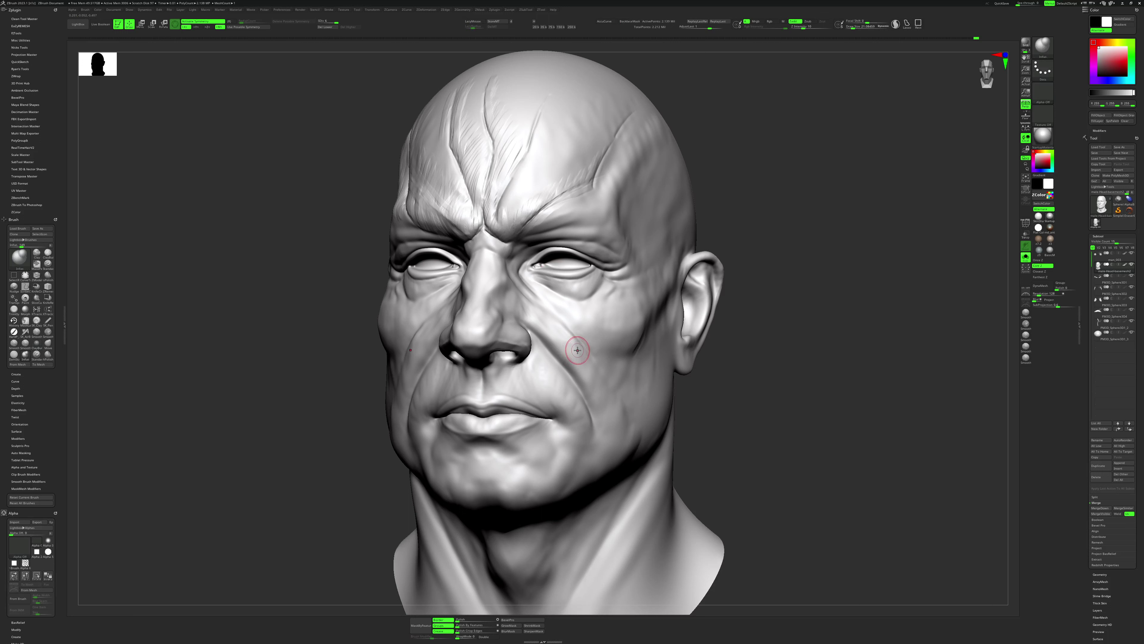
key("b")
key("h")
key("p")
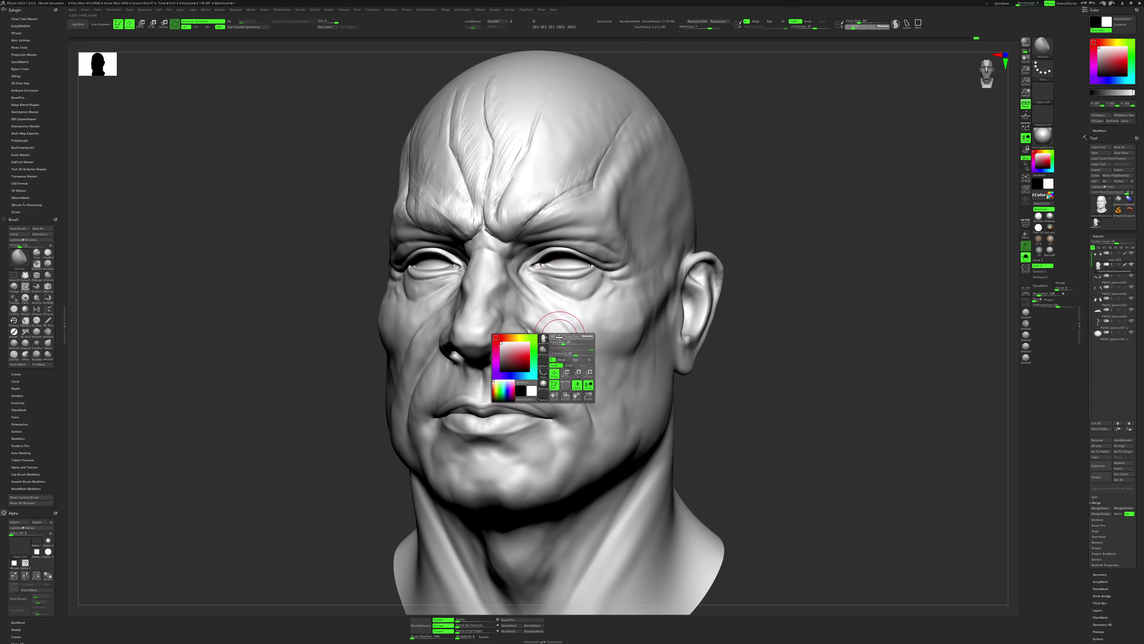
key("b")
key("s")
key("m")
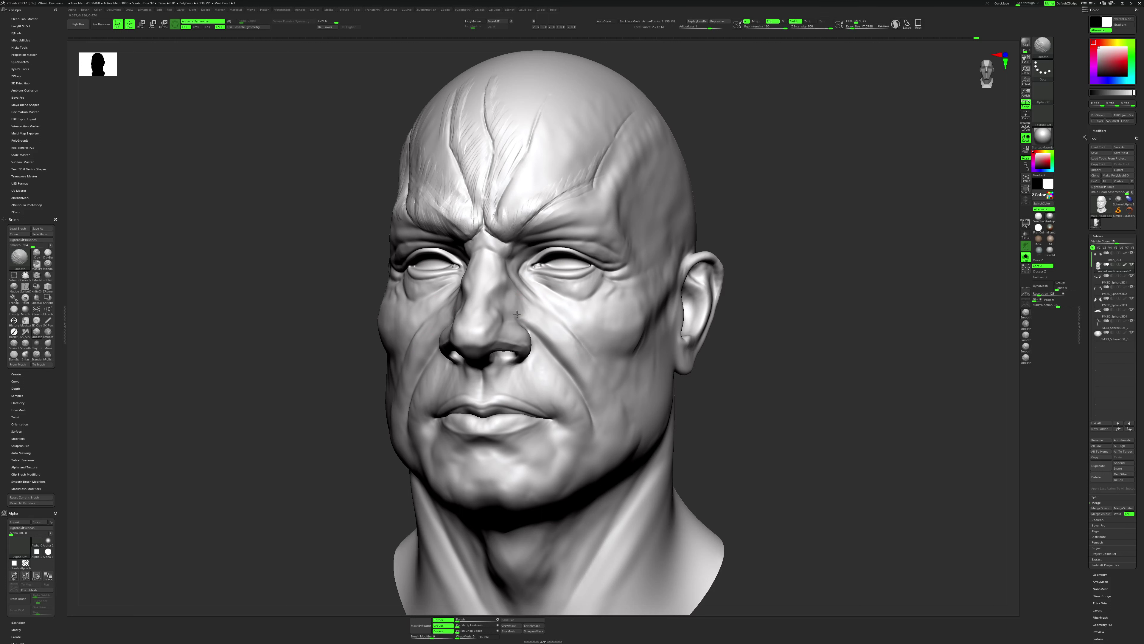
key("b")
key("h")
key("p")
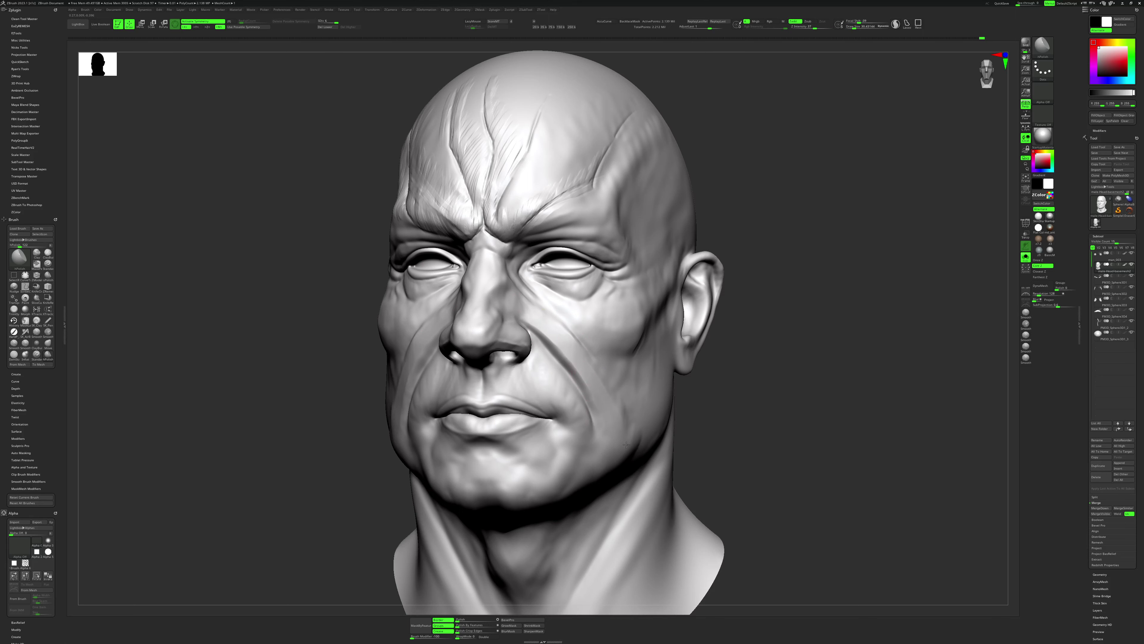
Polish the cheek crease from a three-quarter left view with a slightly smaller brush.
right_click_drag(626, 444, 624, 427)
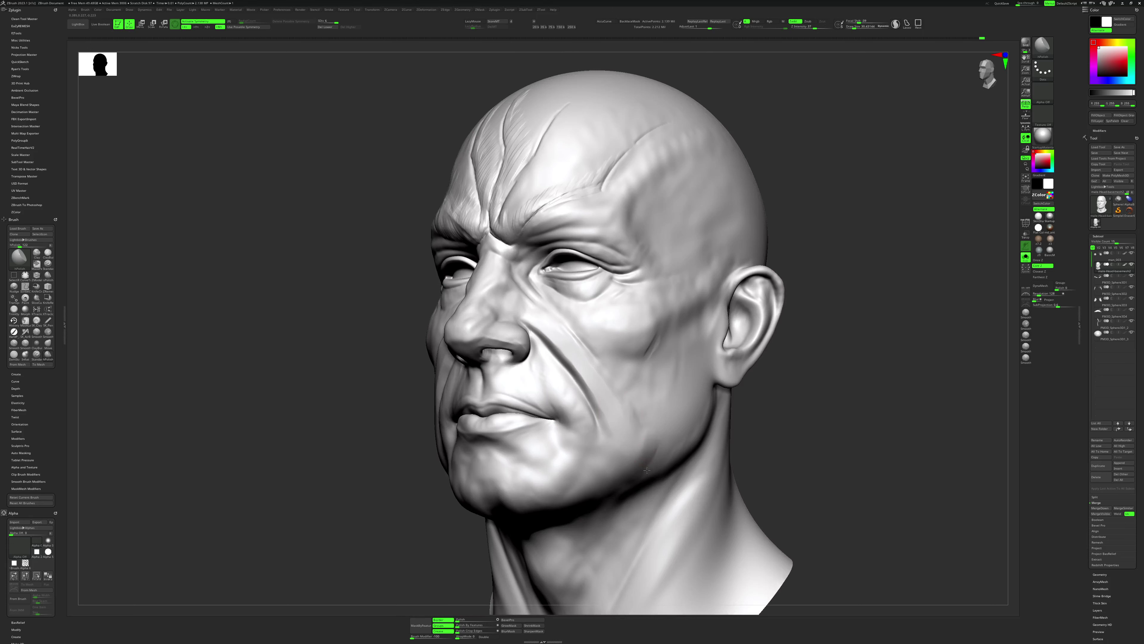
key("shift")
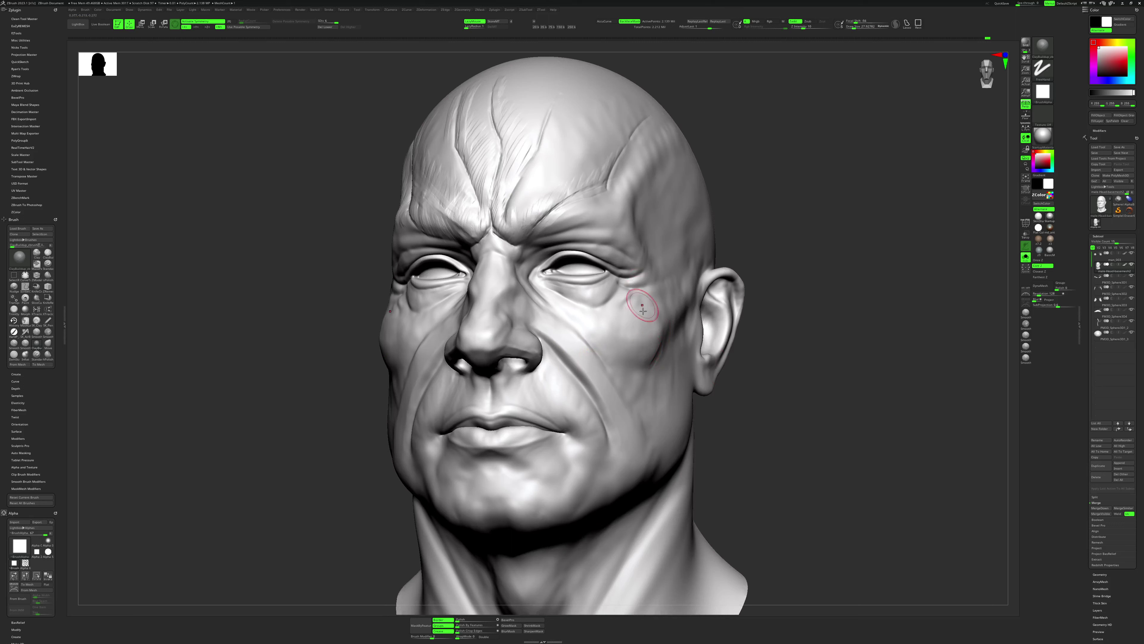
key("b")
key("h")
key("p")
right_click(666, 318)
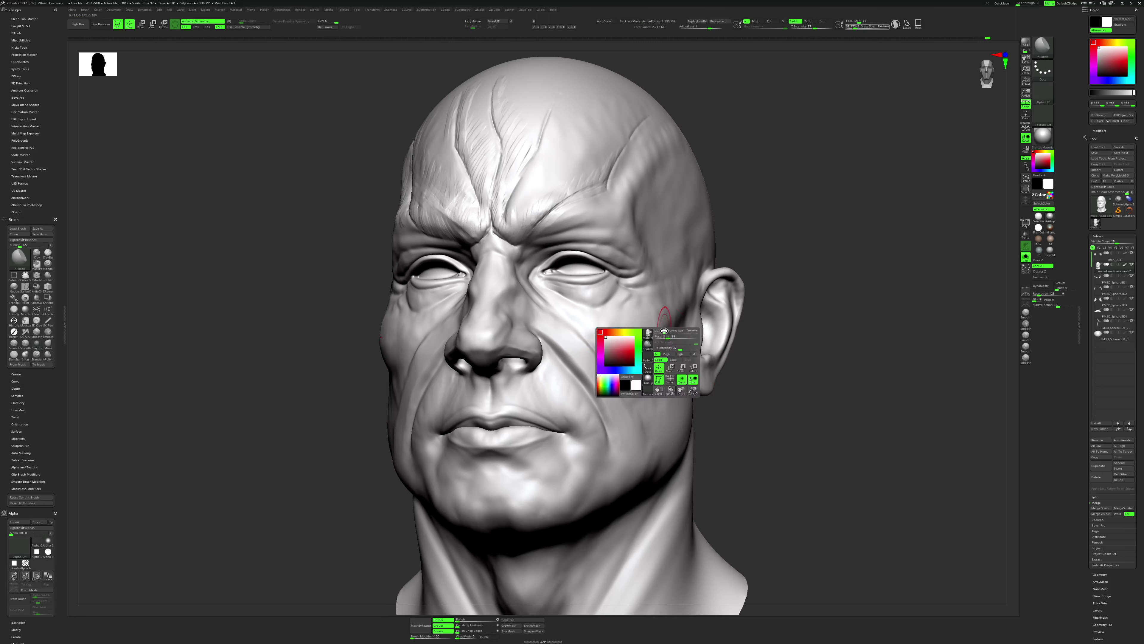
left_click_drag(665, 324, 651, 345)
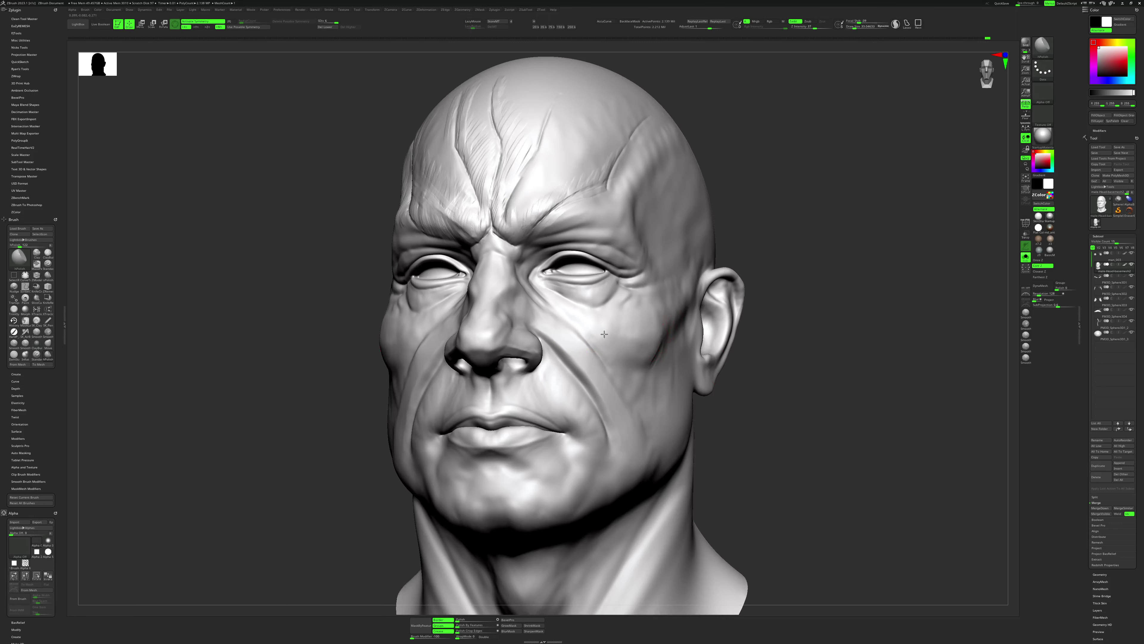
Lightly polish the cheek surface with a reduced brush and smooth it with Shift.
right_click_drag(582, 317, 567, 318)
right_click(567, 318)
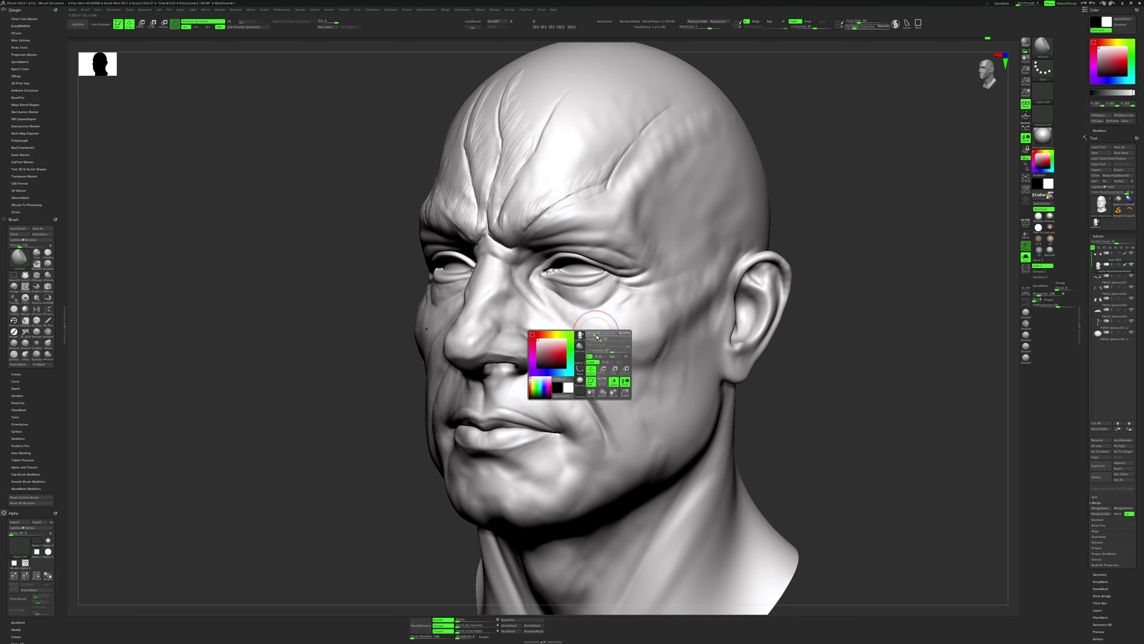
left_click_drag(567, 318, 577, 324)
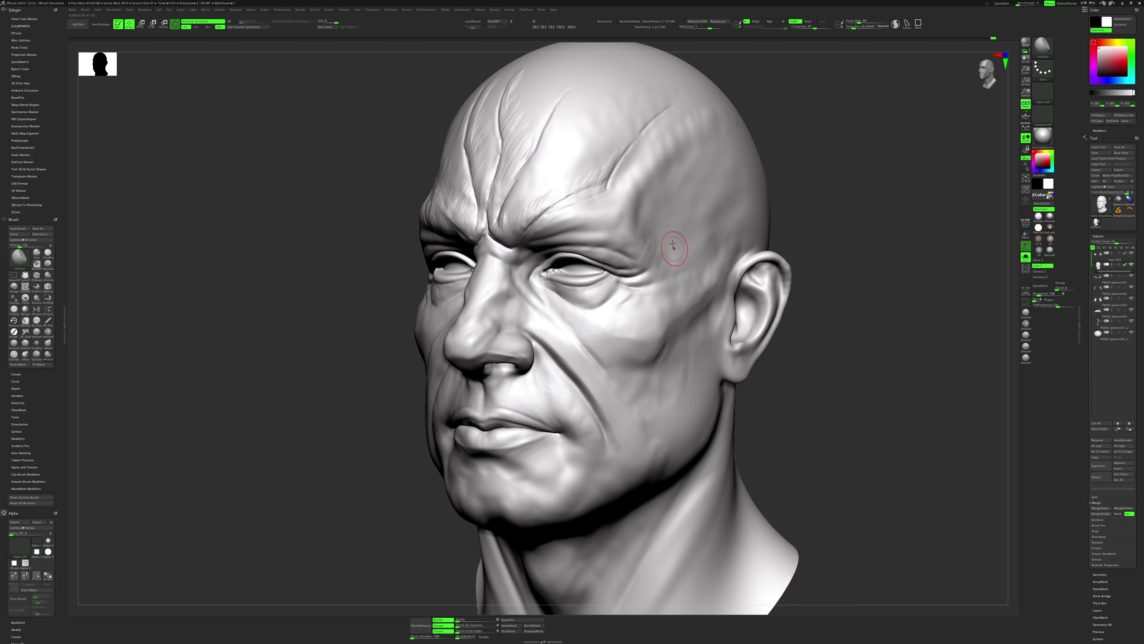
key("shift")
left_click_drag(842, 149, 784, 225)
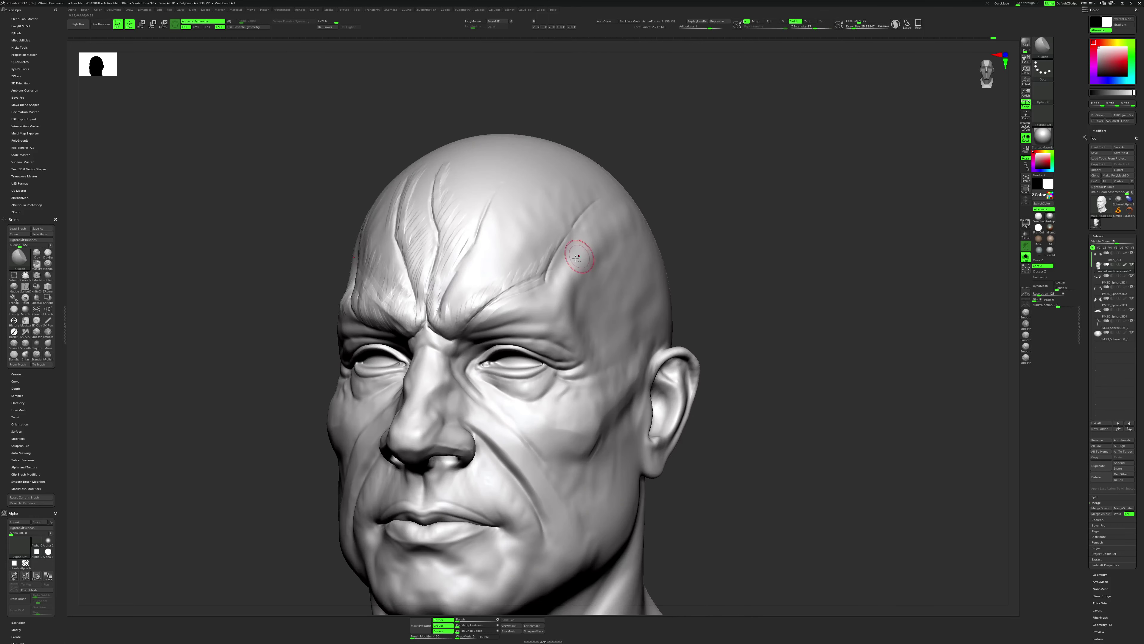
Raise strands across the forehead and along its crease with a smaller ClayBuildup brush.
key("space")
key("b")
key("c")
key("b")
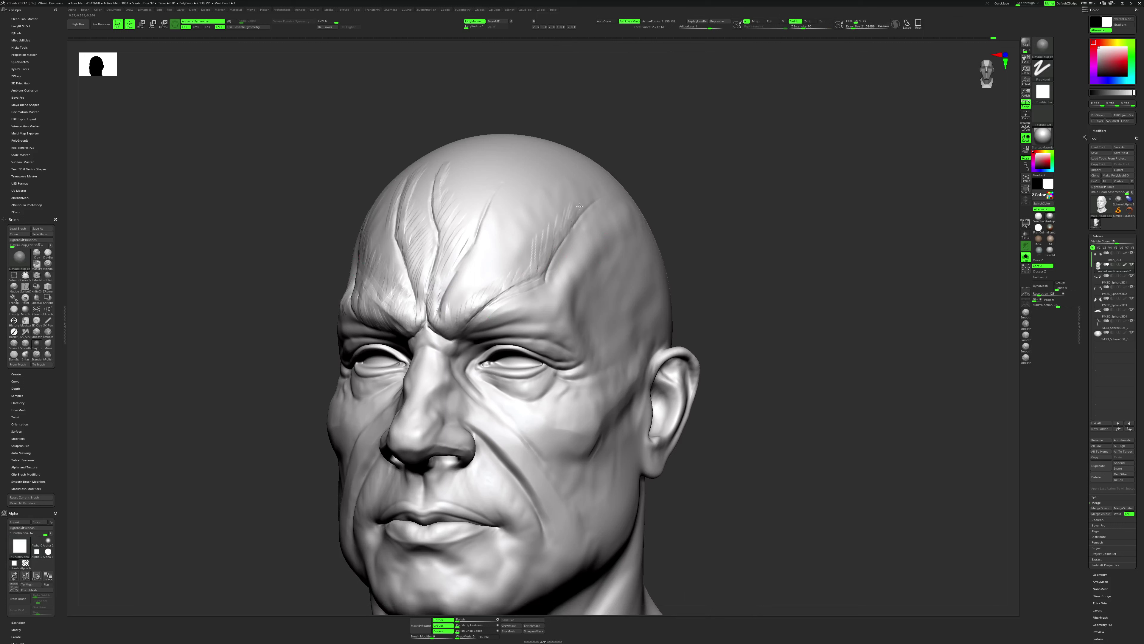
key("space")
left_click_drag(550, 279, 604, 211)
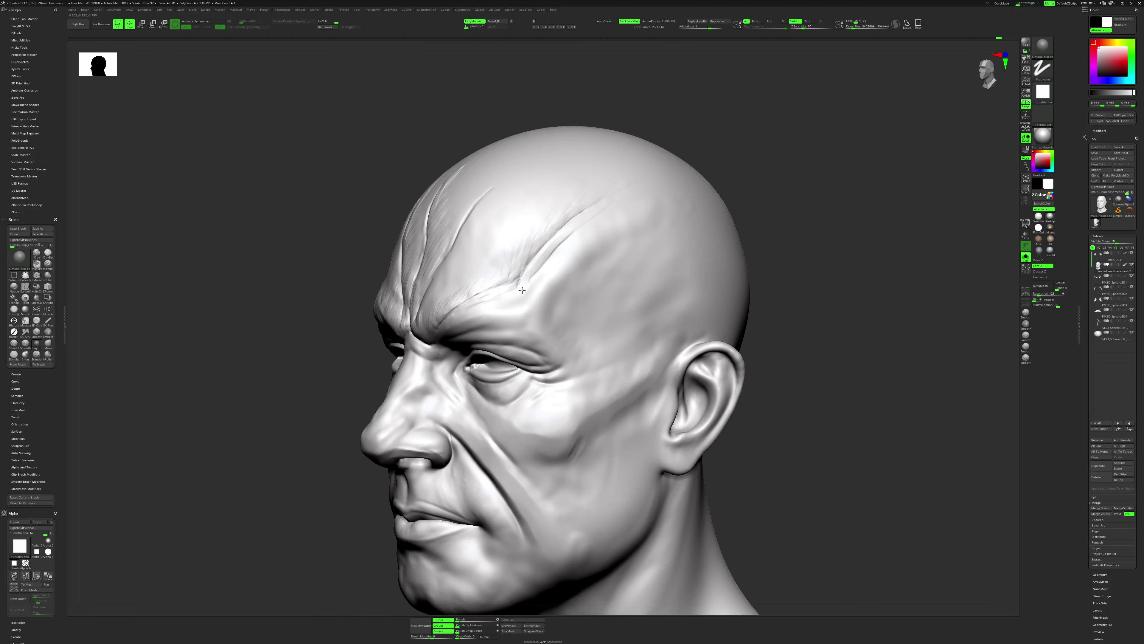
left_click_drag(513, 297, 603, 206)
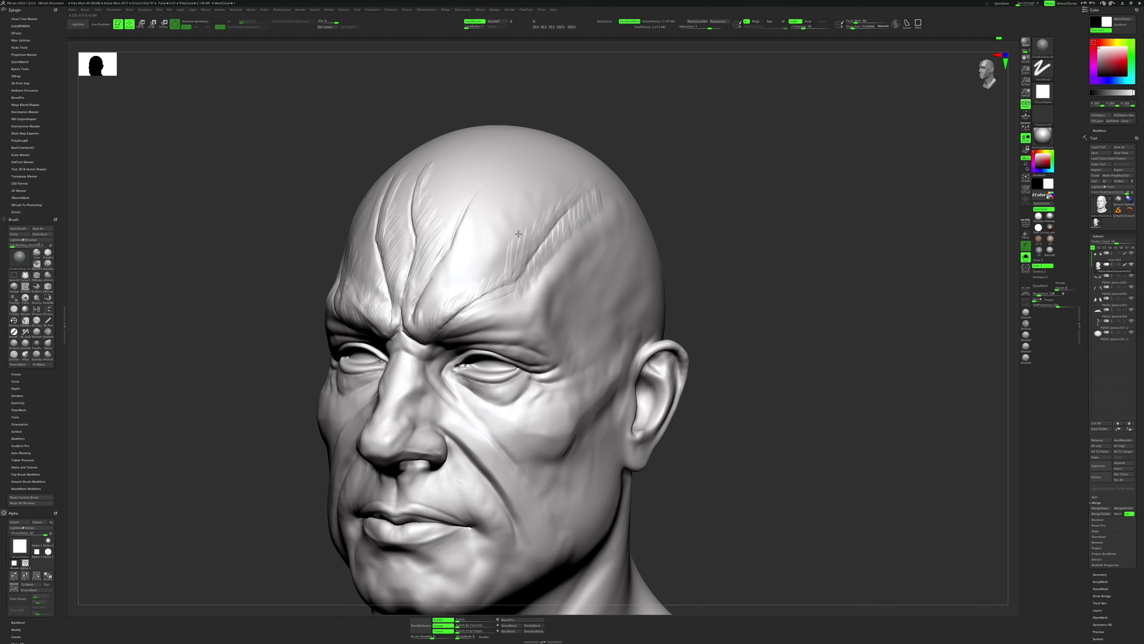
left_click_drag(541, 232, 574, 176)
left_click_drag(662, 150, 509, 271)
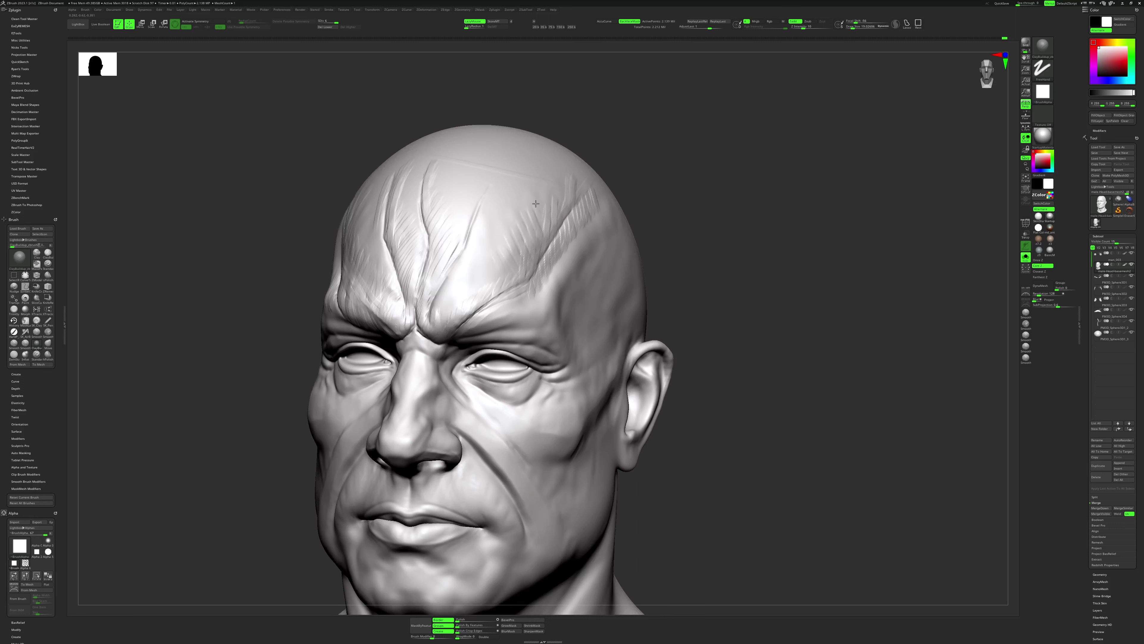
Smooth the scalp scratch, strengthen the brow crease, and soften the forehead surface.
key("shift")
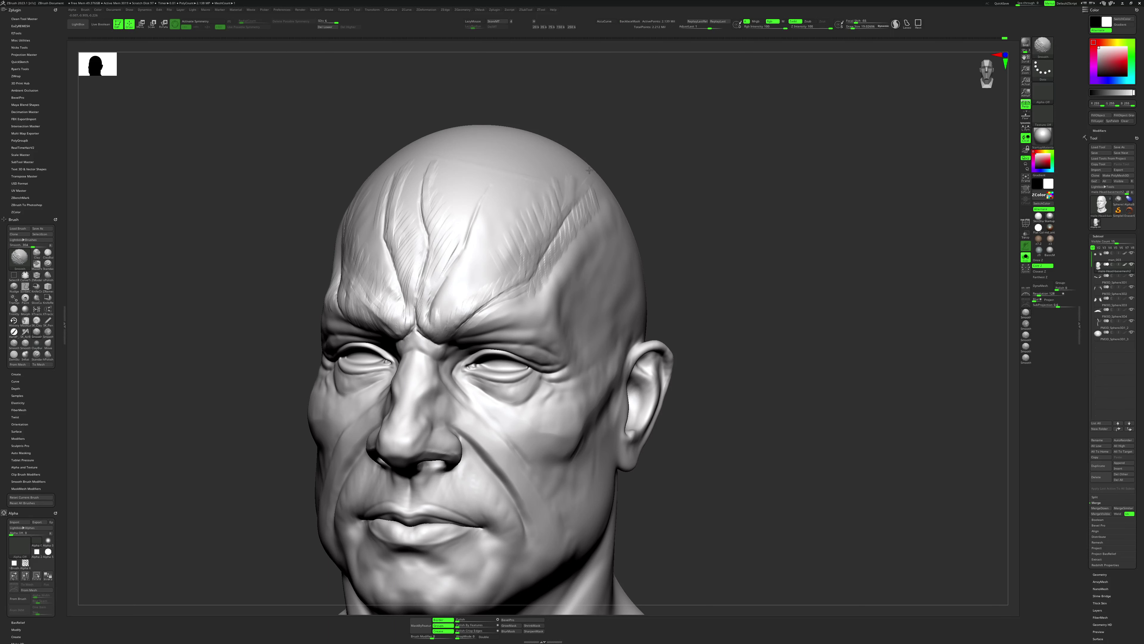
right_click_drag(589, 169, 563, 178)
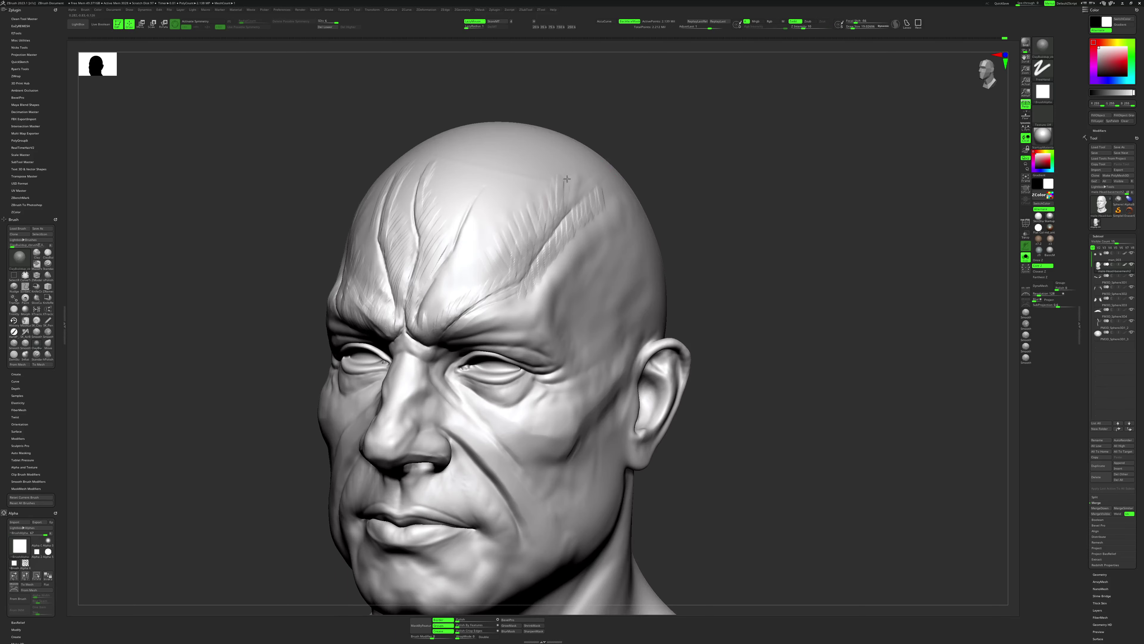
key("shift")
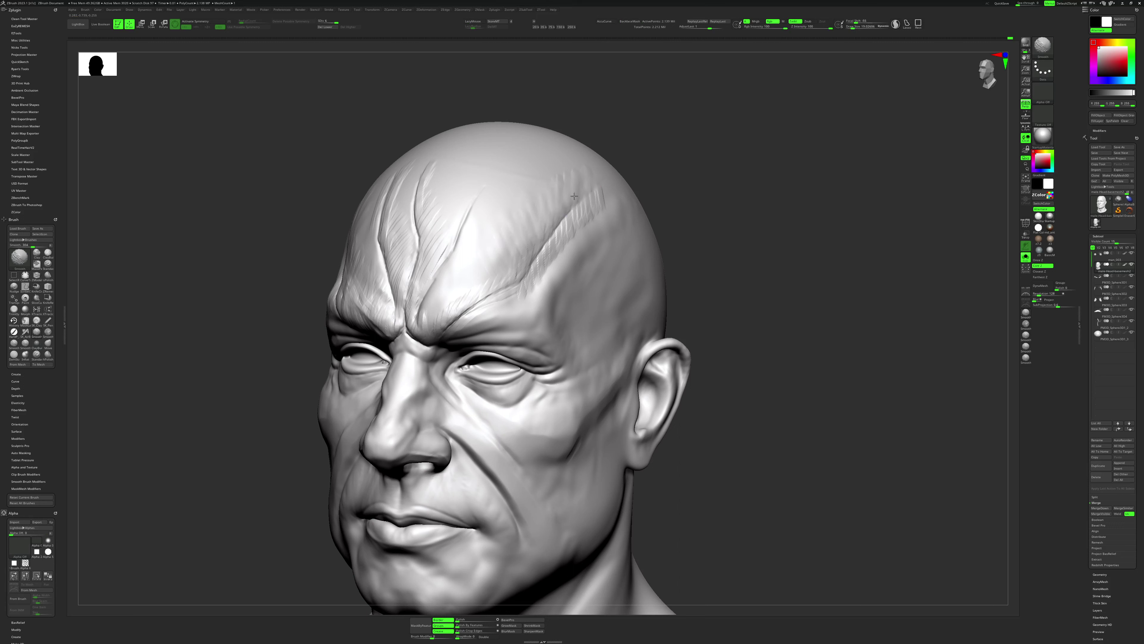
left_click_drag(574, 196, 590, 208, "shift")
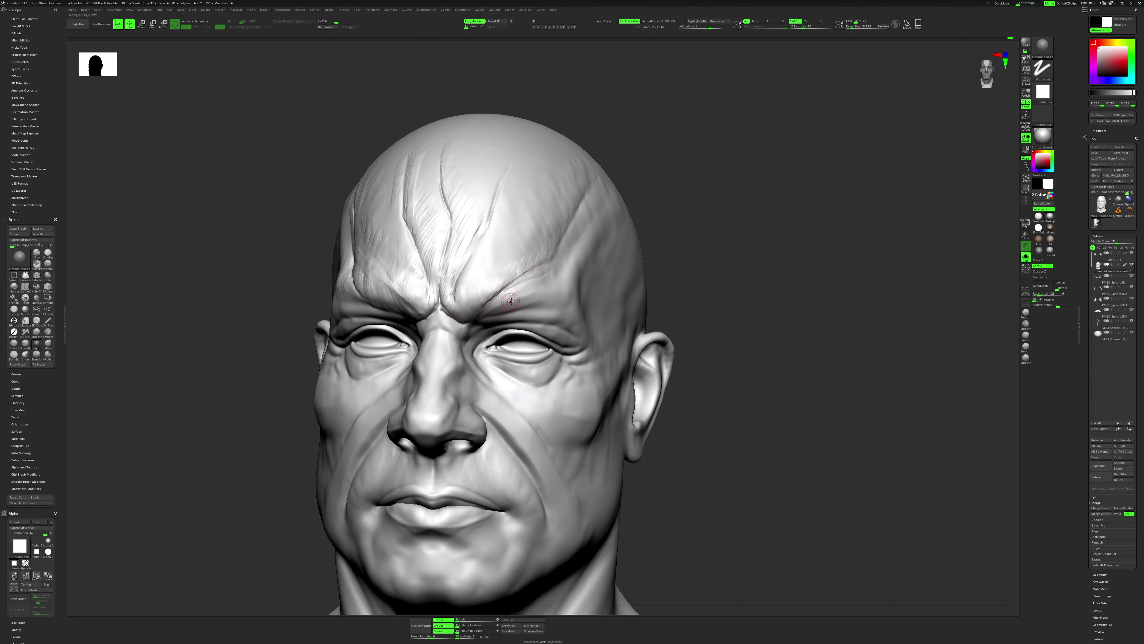
key("space")
left_click_drag(528, 285, 551, 265)
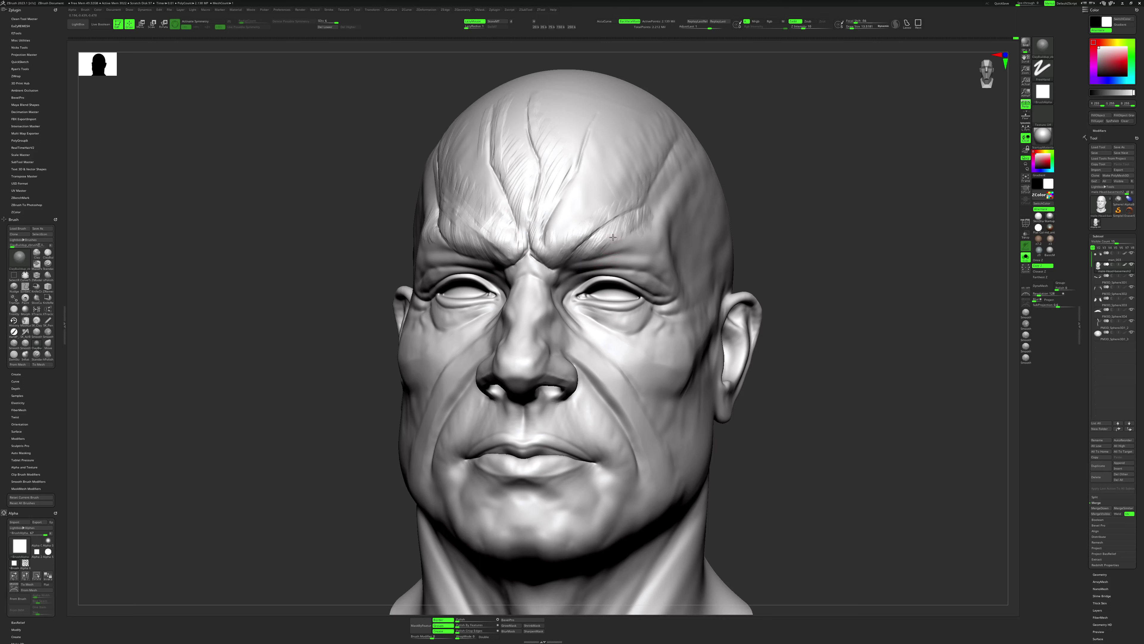
left_click_drag(617, 243, 633, 237)
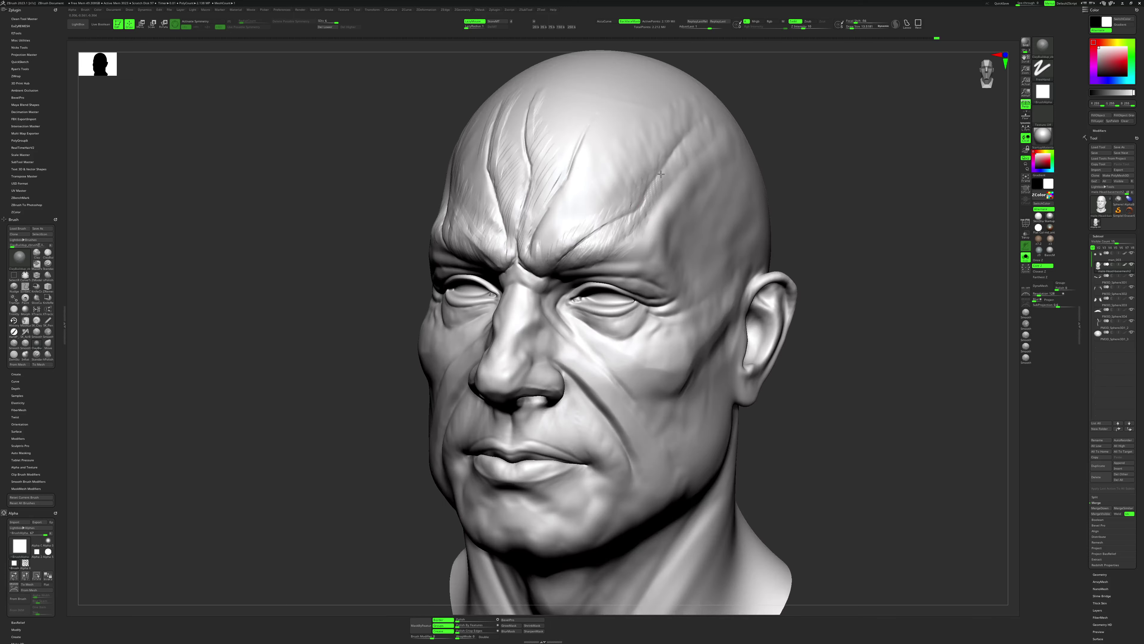
left_click_drag(658, 184, 696, 160, "shift")
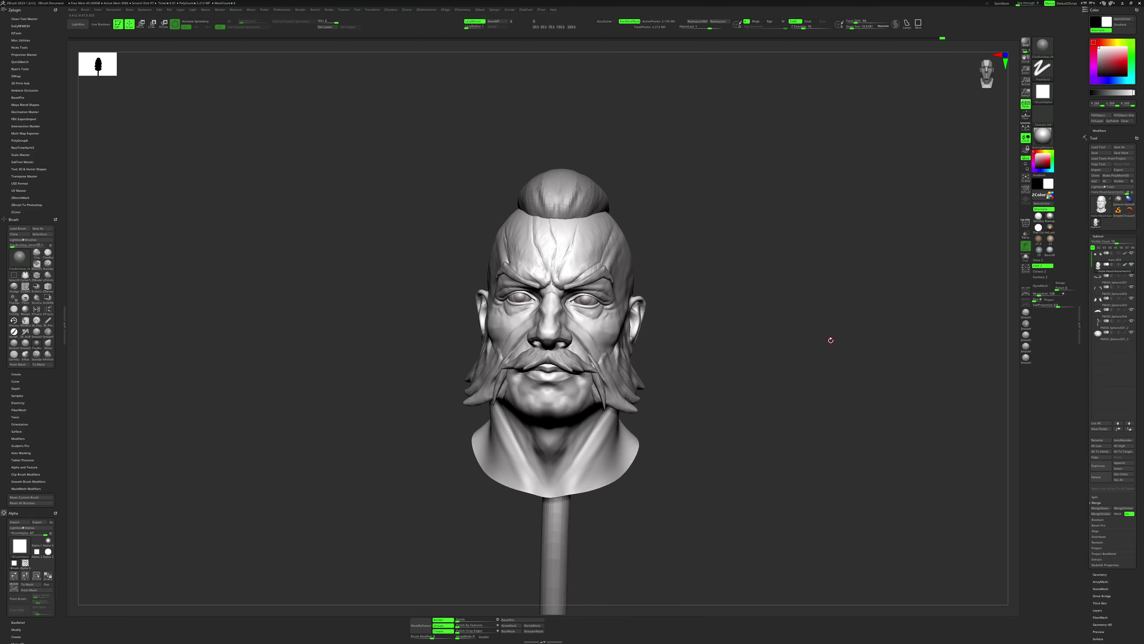
Orbit the head to face front and enable X symmetry for mirrored sculpting.
mouse_move(831, 342)
left_mouse_down()
mouse_move(825, 332)
mouse_move(756, 345)
mouse_move(805, 325)
mouse_move(798, 355)
mouse_move(769, 330)
mouse_move(779, 358)
mouse_move(772, 345)
mouse_move(770, 400)
mouse_move(614, 345)
left_mouse_up()
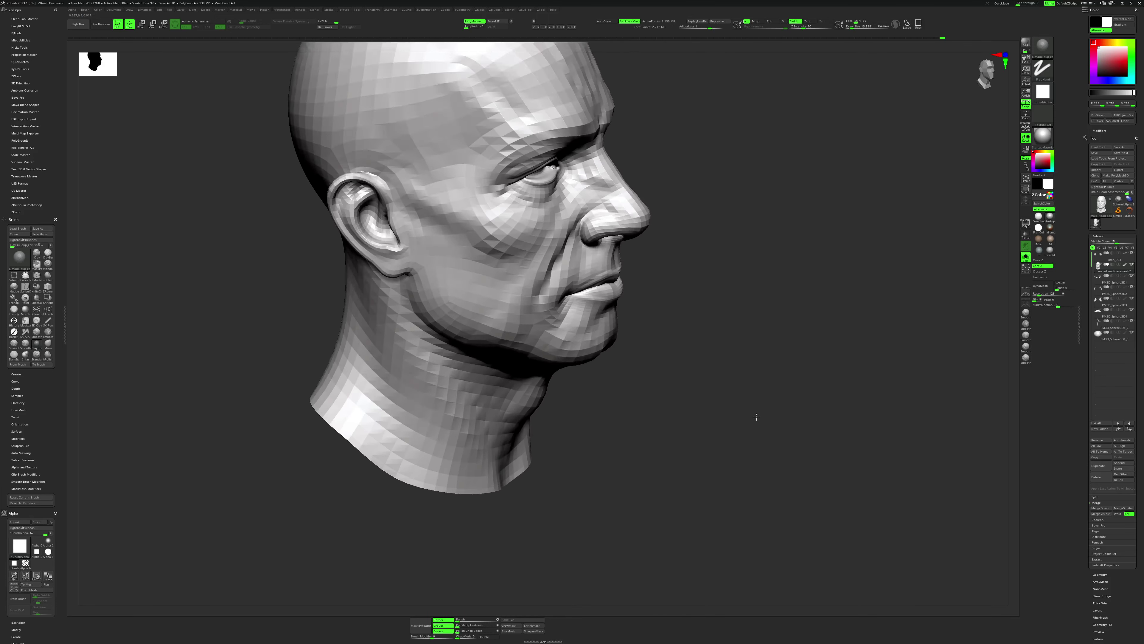
key("x")
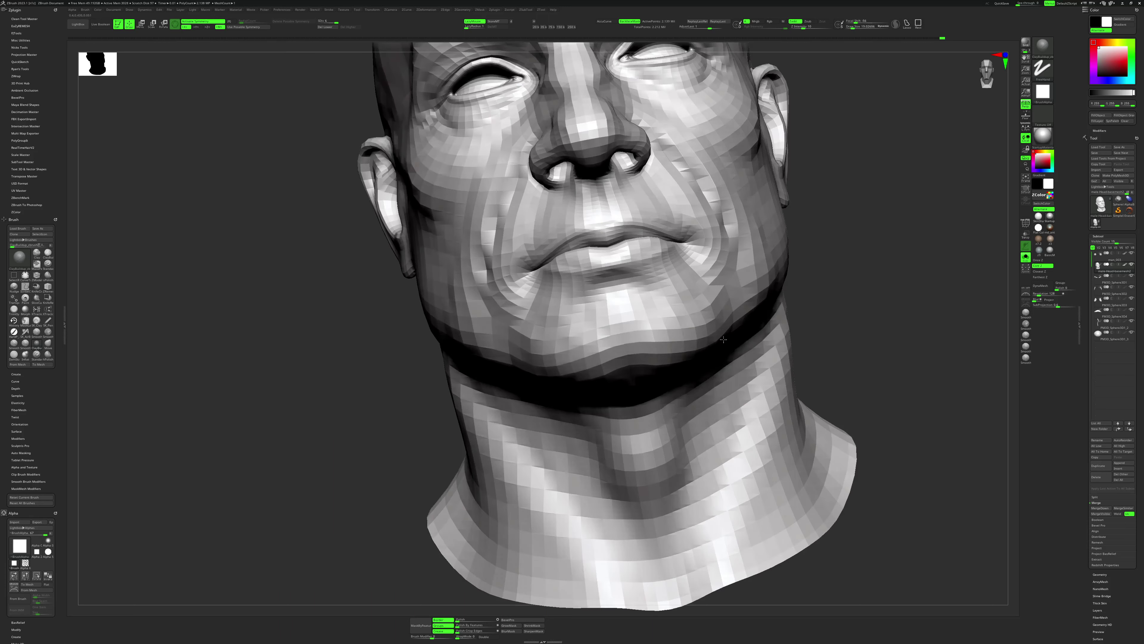
Sculpt mirrored stubble creases and a raised ridge on the chin, plus a jawline crease.
right_click_drag(618, 357, 603, 372)
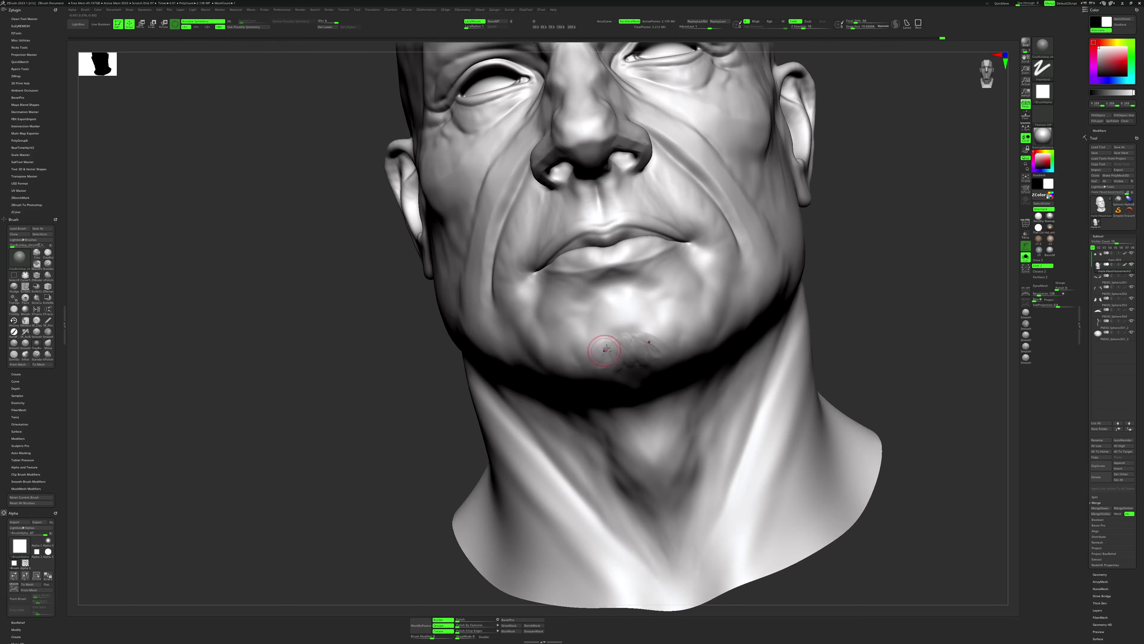
left_click_drag(603, 372, 598, 367)
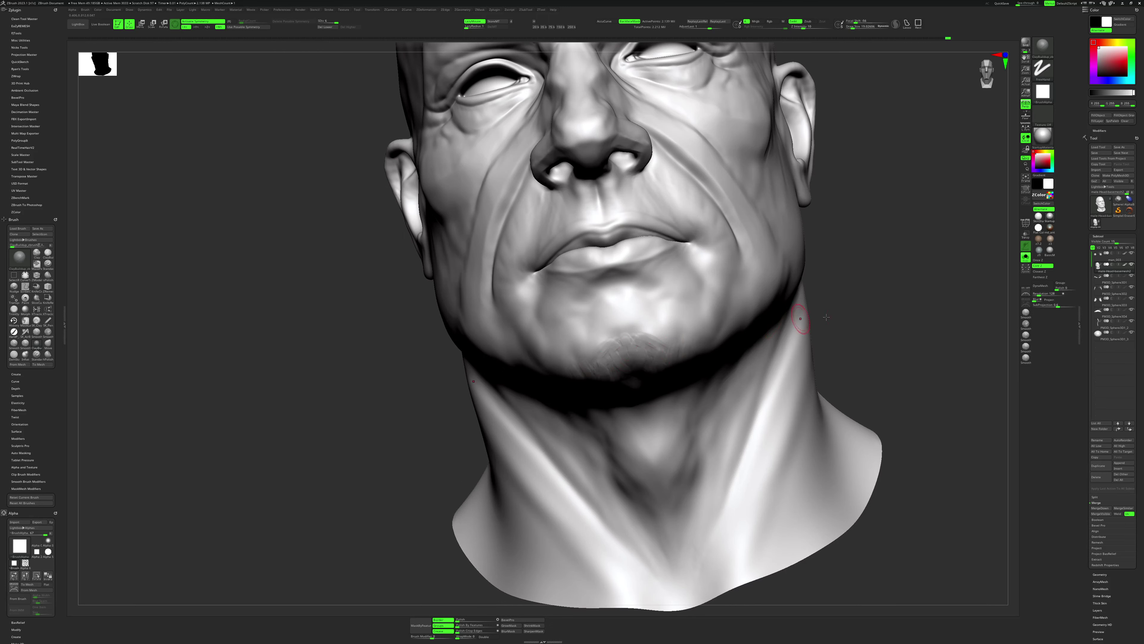
right_click_drag(826, 316, 730, 341)
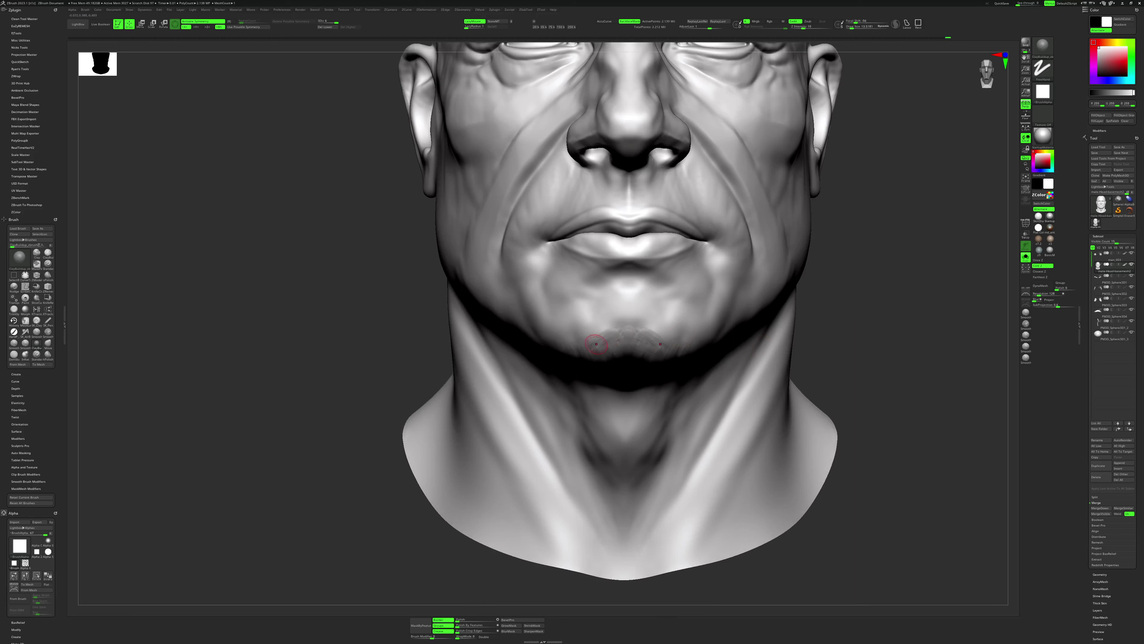
mouse_move(592, 346)
left_mouse_down()
mouse_move(625, 319)
mouse_move(611, 339)
left_mouse_up()
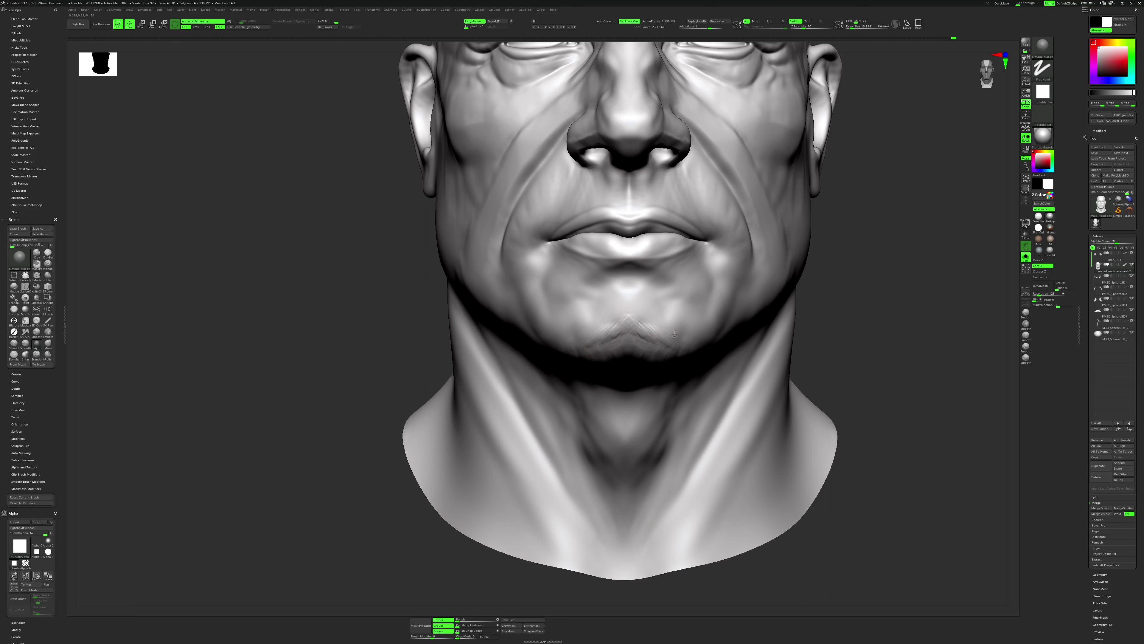
key("bracketright")
left_click_drag(710, 333, 729, 321)
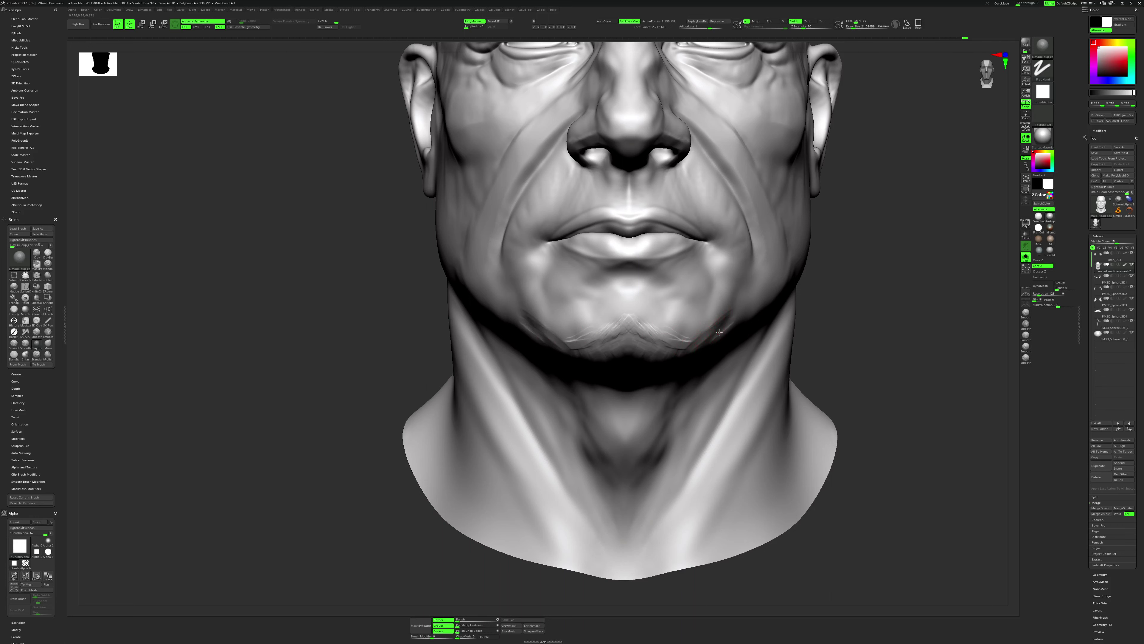
Add a crease band and further strokes across the chin, then solo the head subtool.
right_click_drag(766, 319, 766, 332)
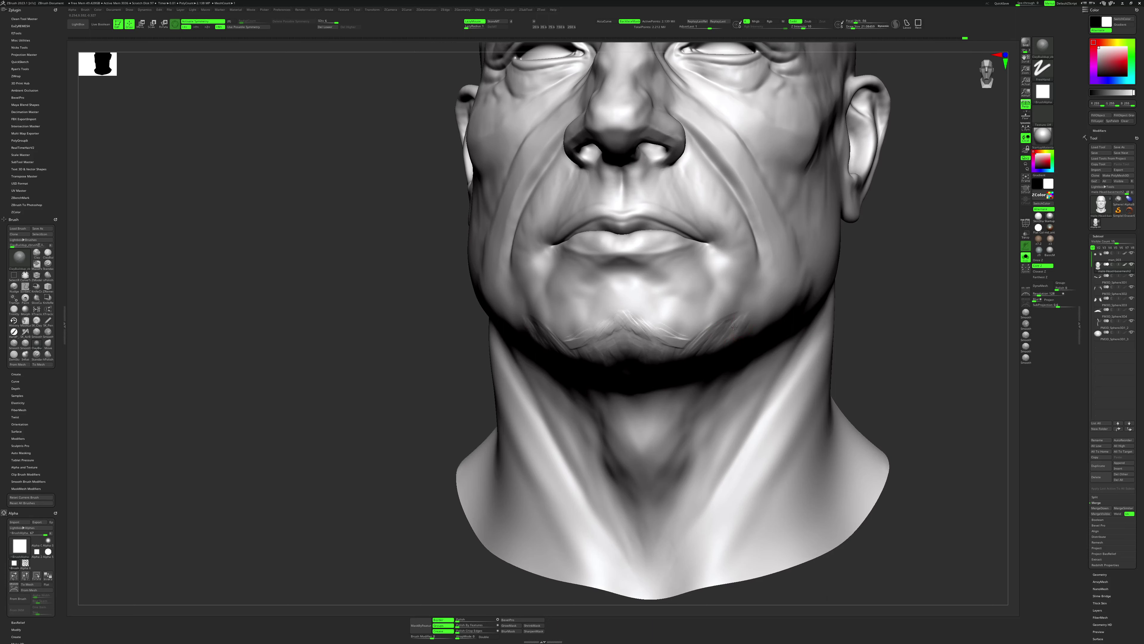
key("space")
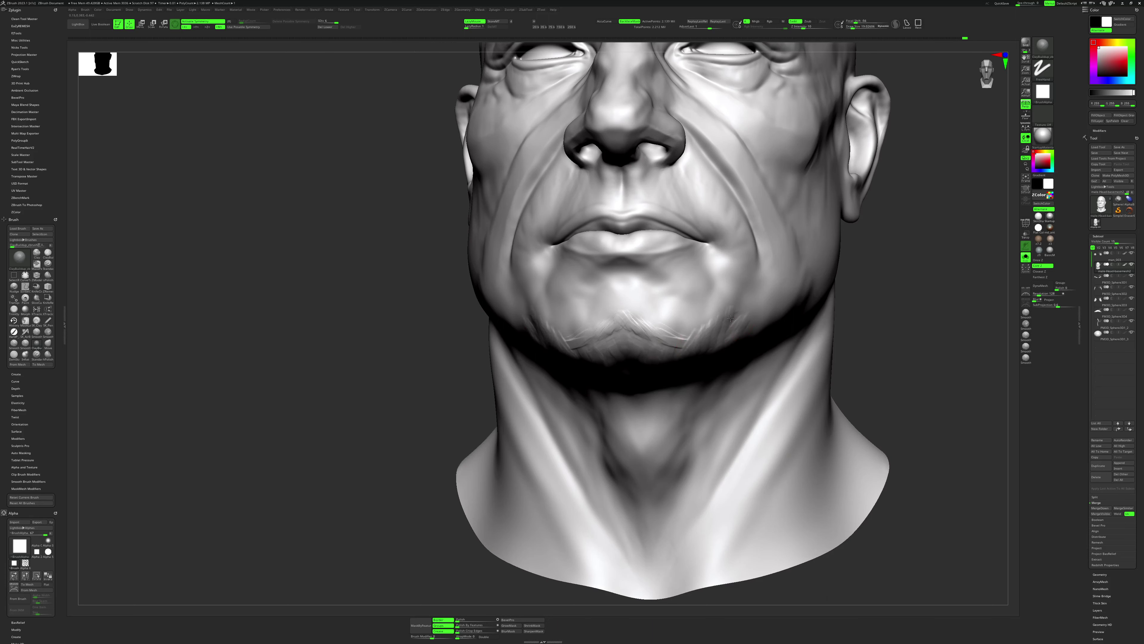
right_click_drag(730, 318, 600, 340)
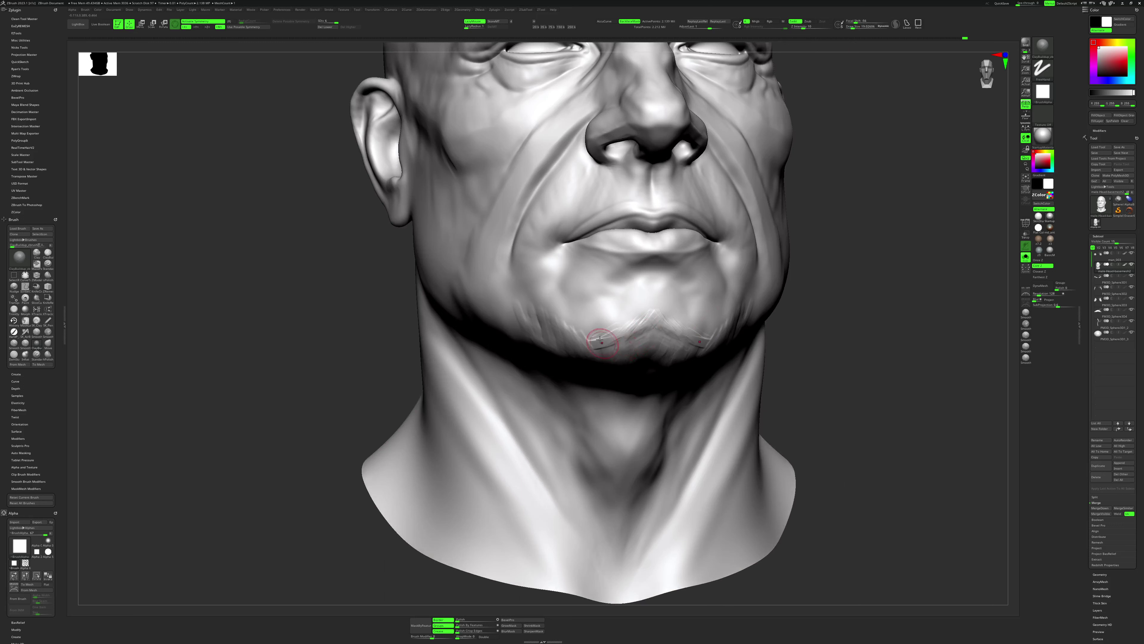
left_click_drag(600, 341, 626, 353)
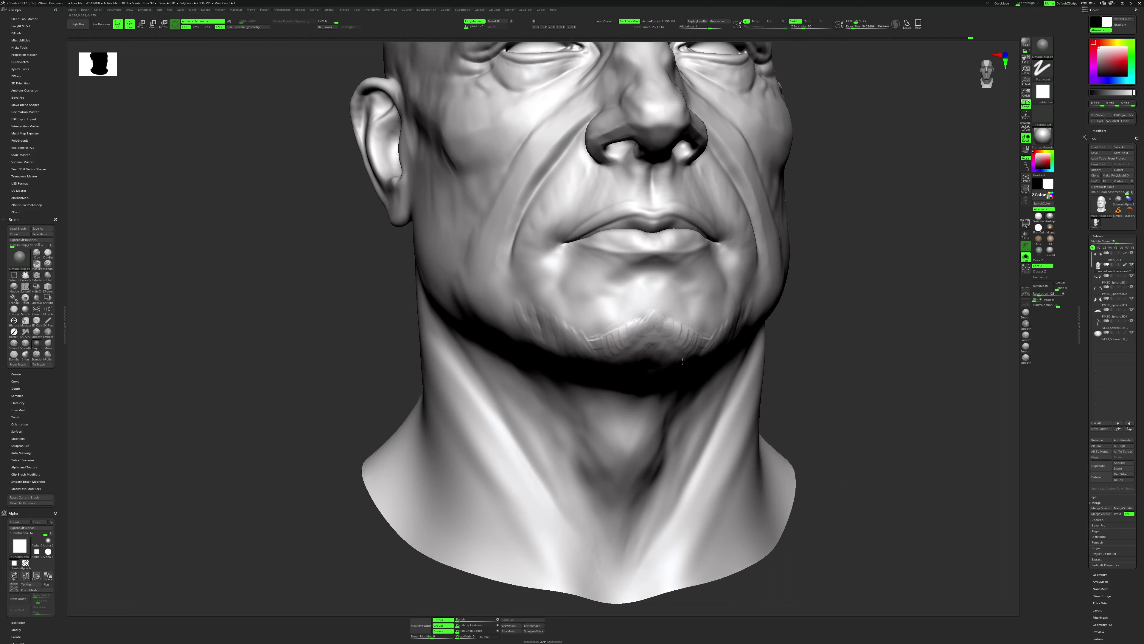
right_click_drag(734, 347, 669, 338)
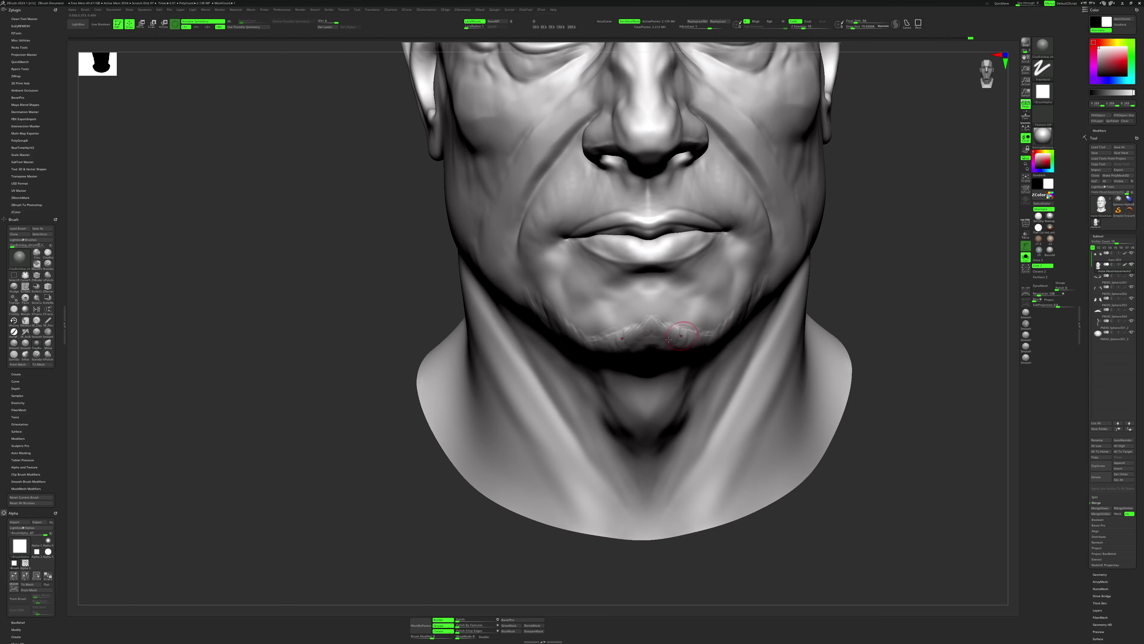
left_click_drag(621, 331, 649, 320)
right_click_drag(735, 307, 743, 325)
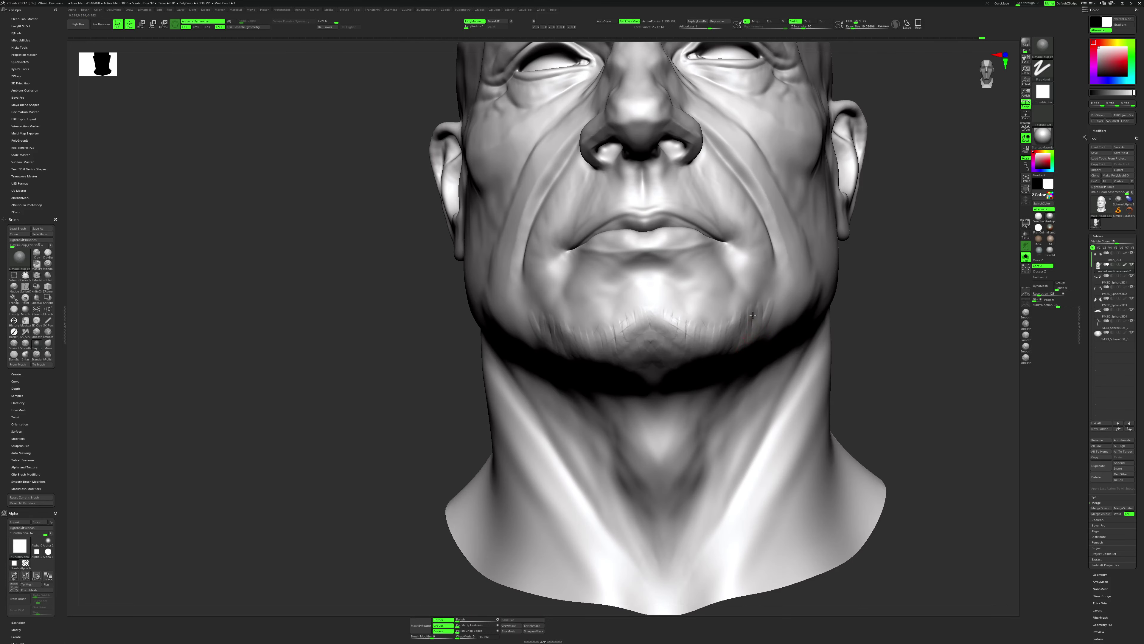
mouse_move(752, 316)
right_mouse_down()
mouse_move(889, 338)
mouse_move(633, 330)
right_mouse_up()
key("alt+s")
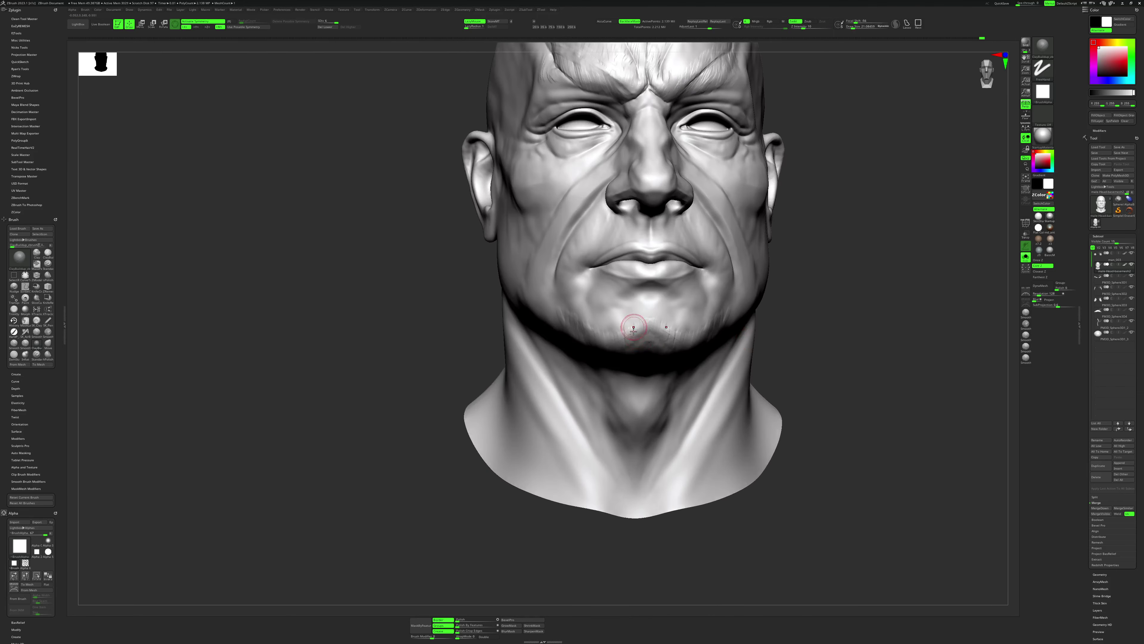
Return to ClayBuildup and add a small clay stroke on the chin.
key("b")
key("h")
key("p")
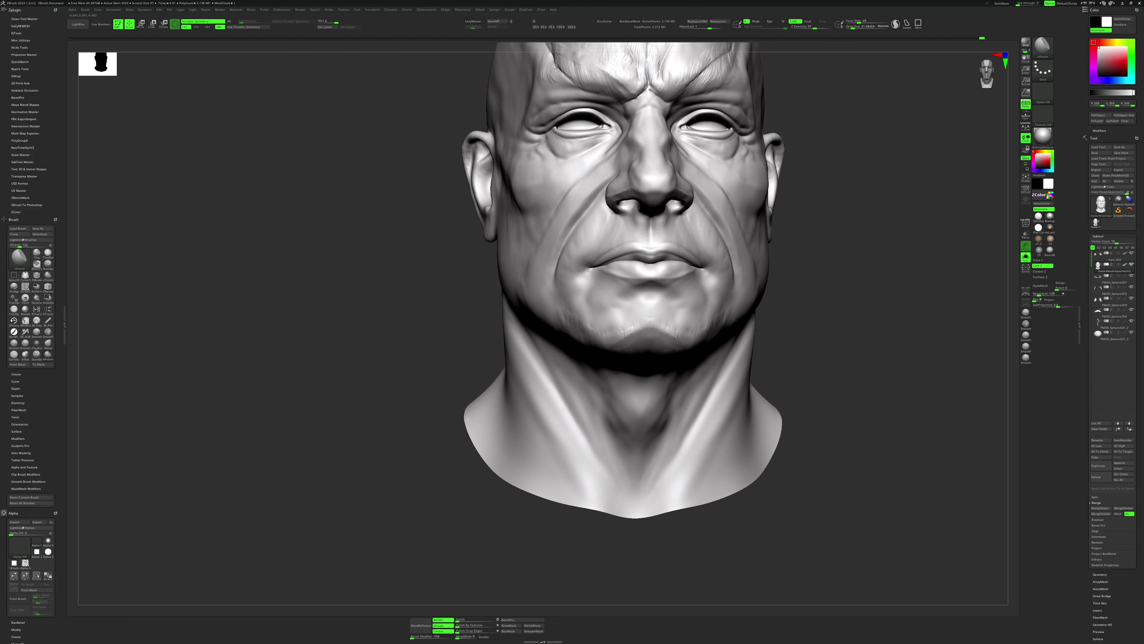
right_click_drag(797, 347, 690, 350)
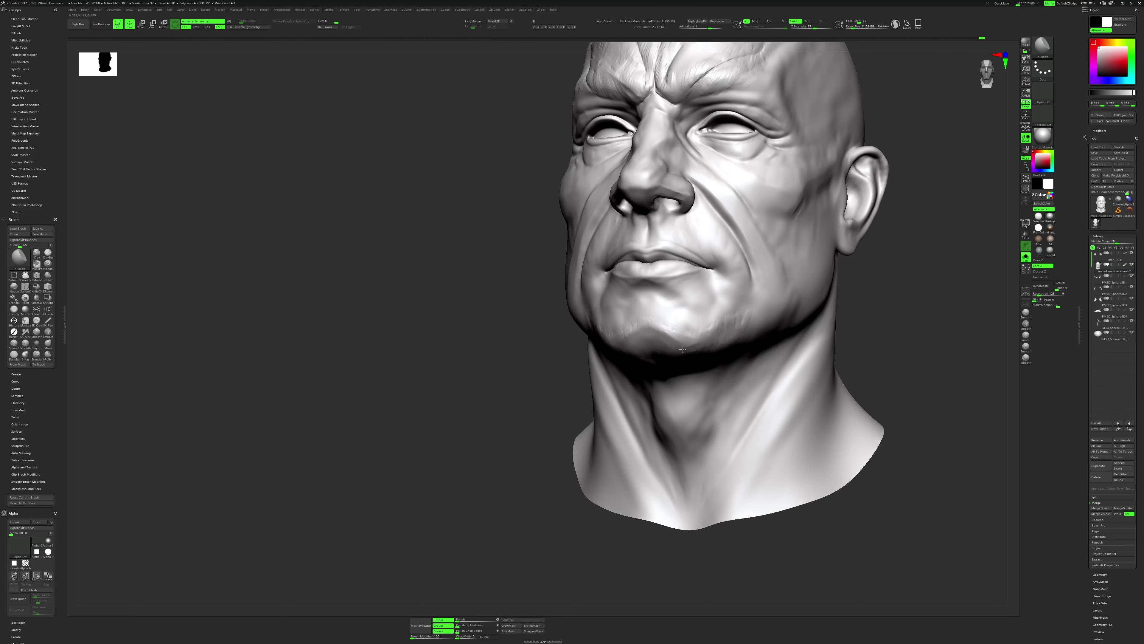
right_click_drag(817, 321, 683, 344)
key("b")
key("c")
key("b")
left_click_drag(683, 344, 683, 341)
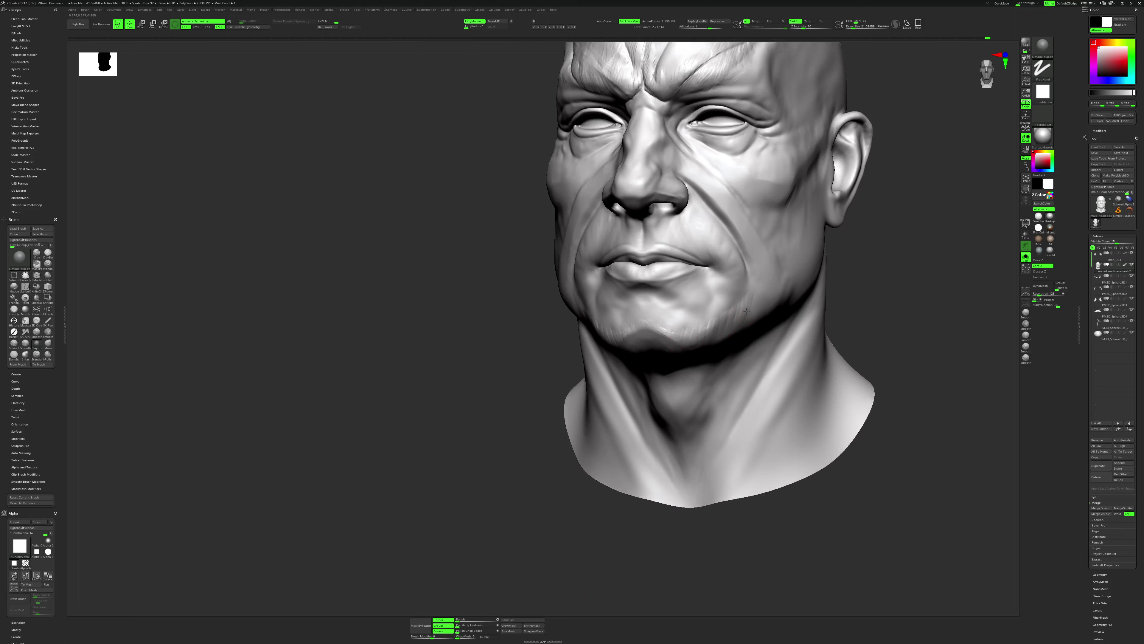
Deepen and refine the fold beside the nose on the right cheek with a smaller brush.
mouse_move(747, 310)
right_mouse_down()
mouse_move(817, 321)
mouse_move(799, 332)
right_mouse_up()
right_click(644, 311)
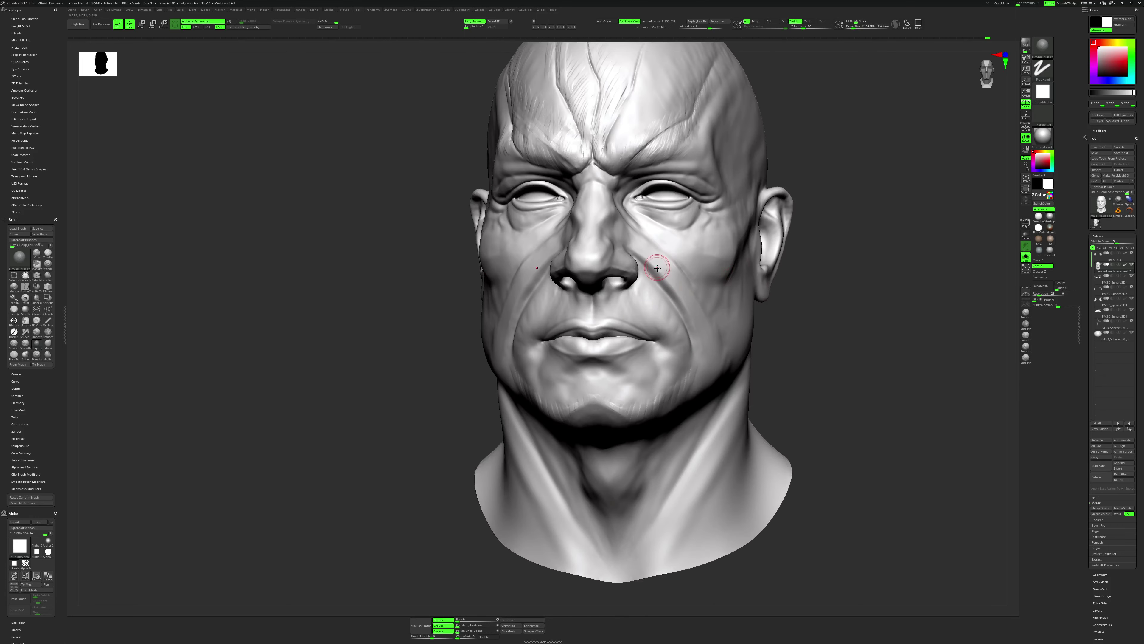
key("ctrl")
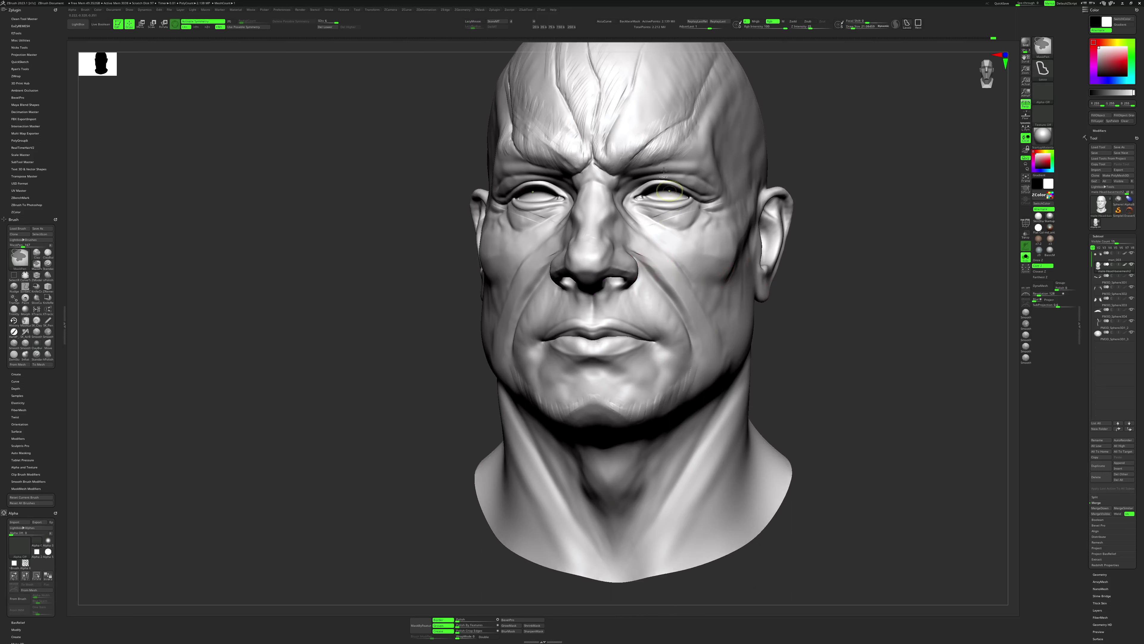
left_click_drag(641, 255, 662, 278)
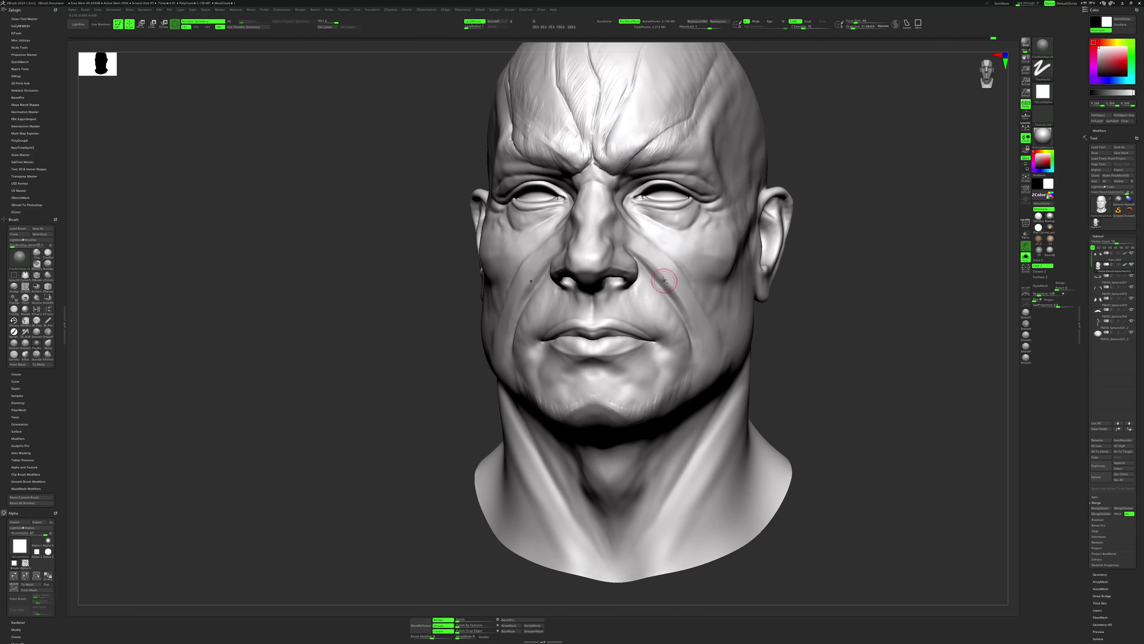
key("bracketleft")
left_click_drag(691, 317, 699, 340)
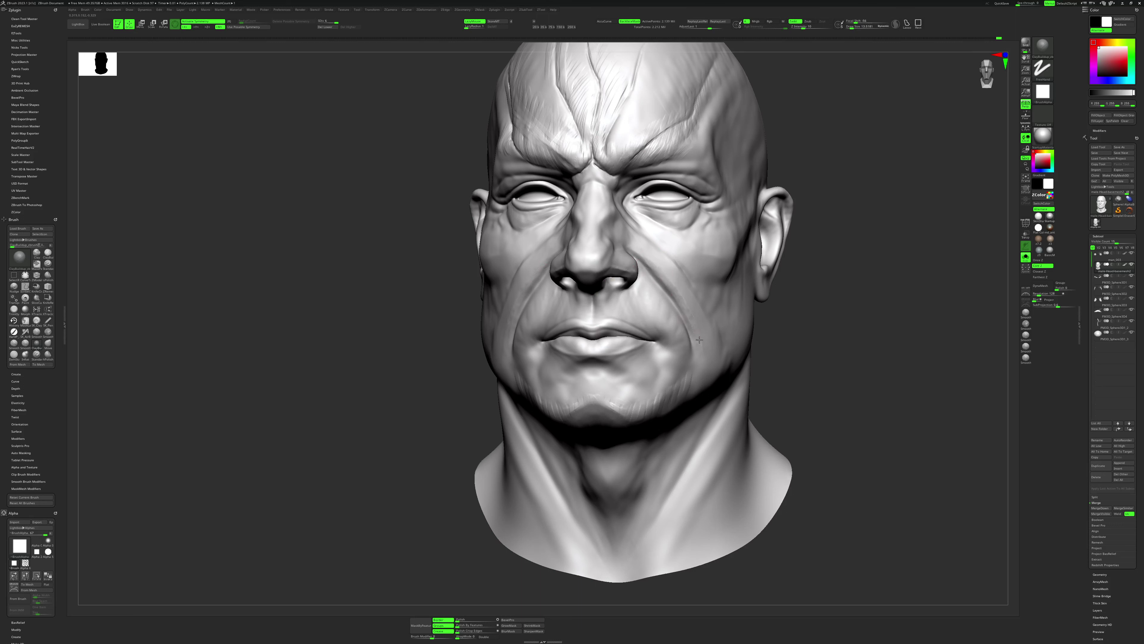
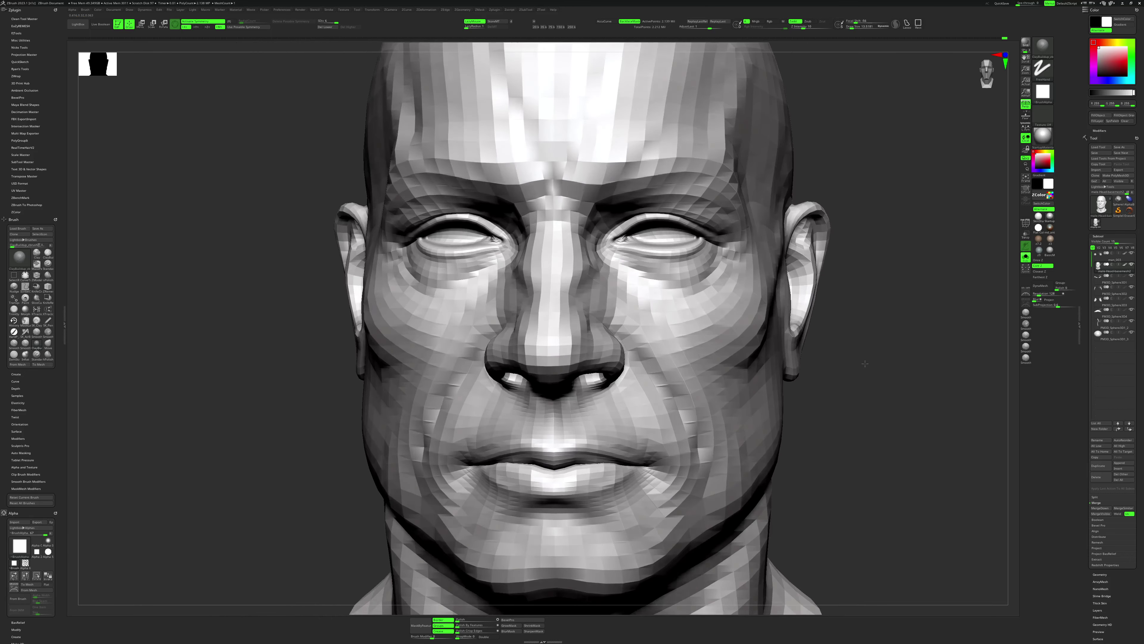
Shrink the brush and smooth a small stroke beside the nose.
left_click_drag(867, 369, 714, 200)
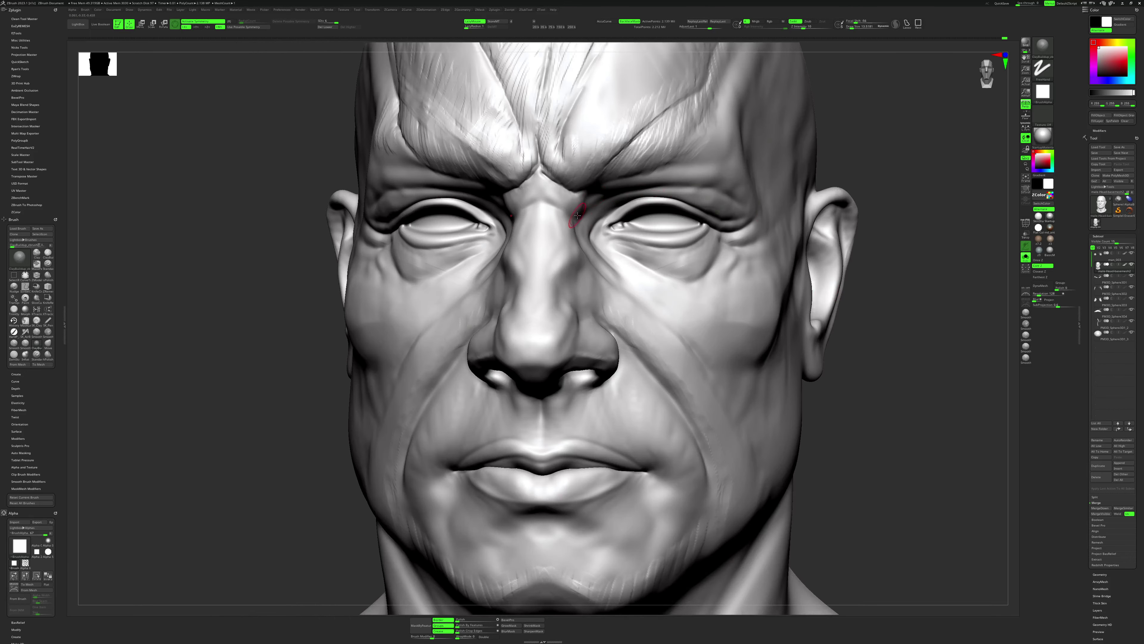
key("bracketleft")
key("space")
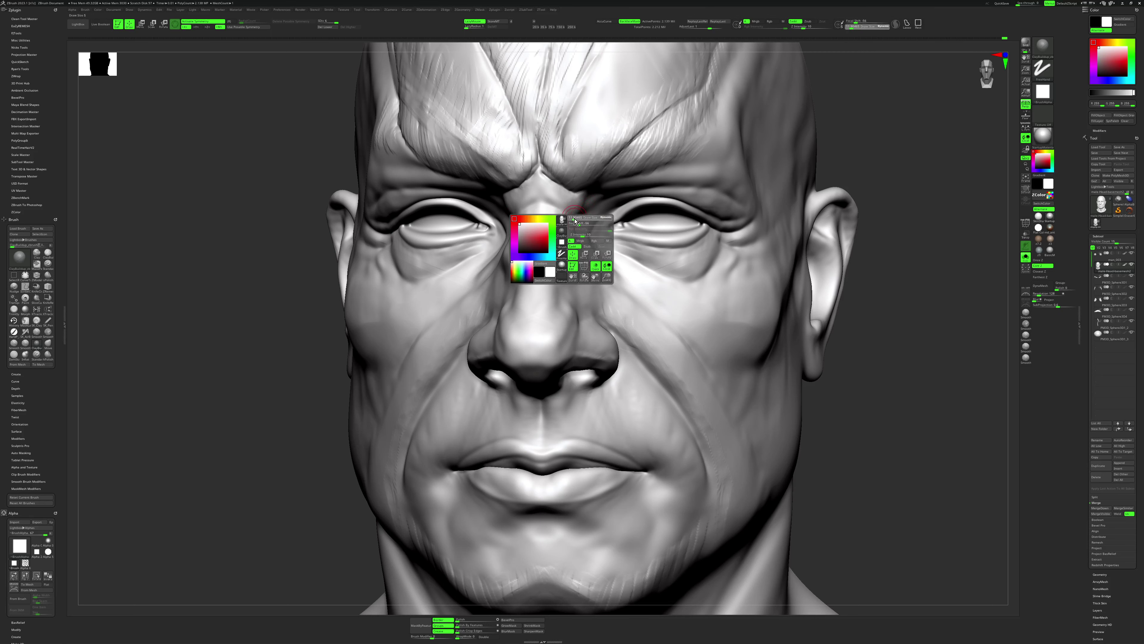
key("bracketleft")
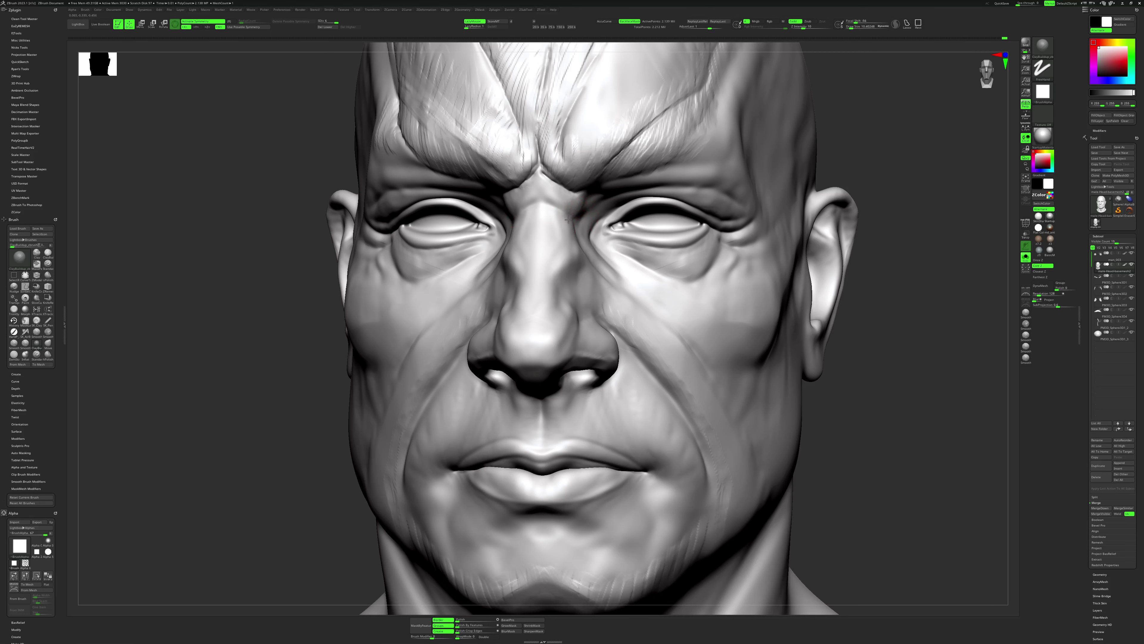
right_click_drag(575, 216, 634, 271)
key("shift")
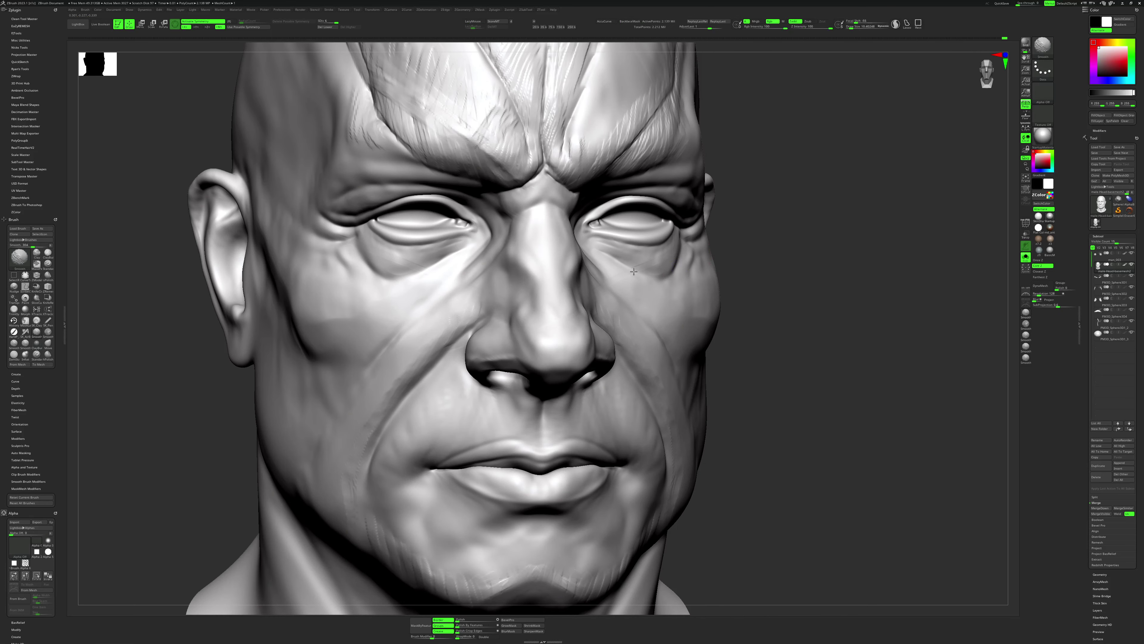
left_click_drag(581, 256, 565, 240)
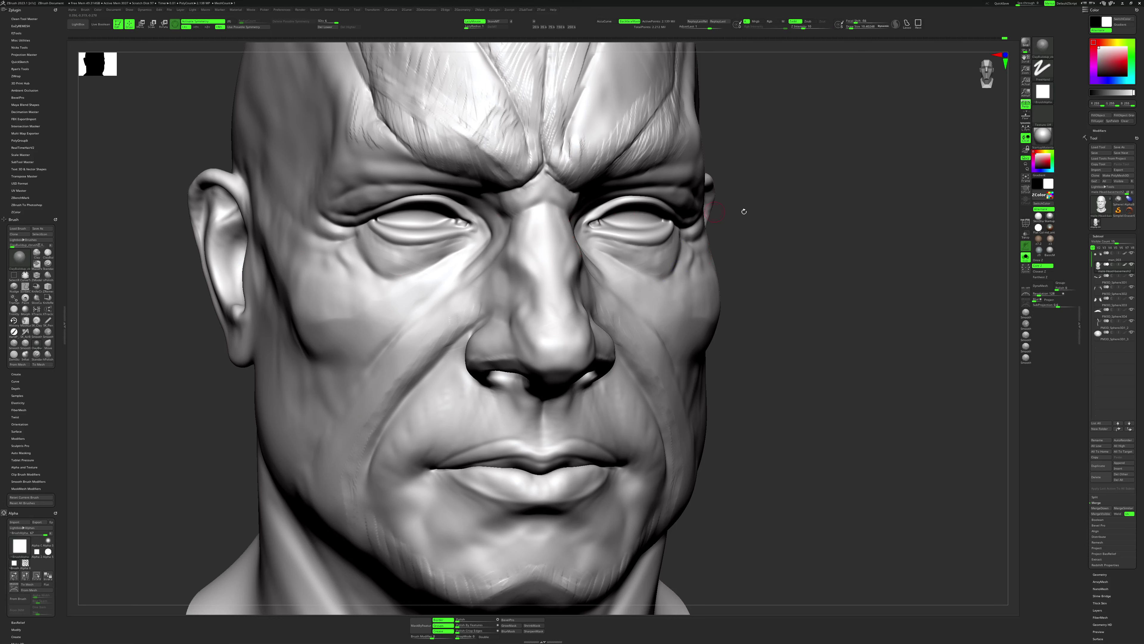
Carve a ClayBuildup groove down the glabella between the brows.
mouse_move(743, 211)
left_mouse_down()
mouse_move(510, 204)
mouse_move(545, 221)
left_mouse_up()
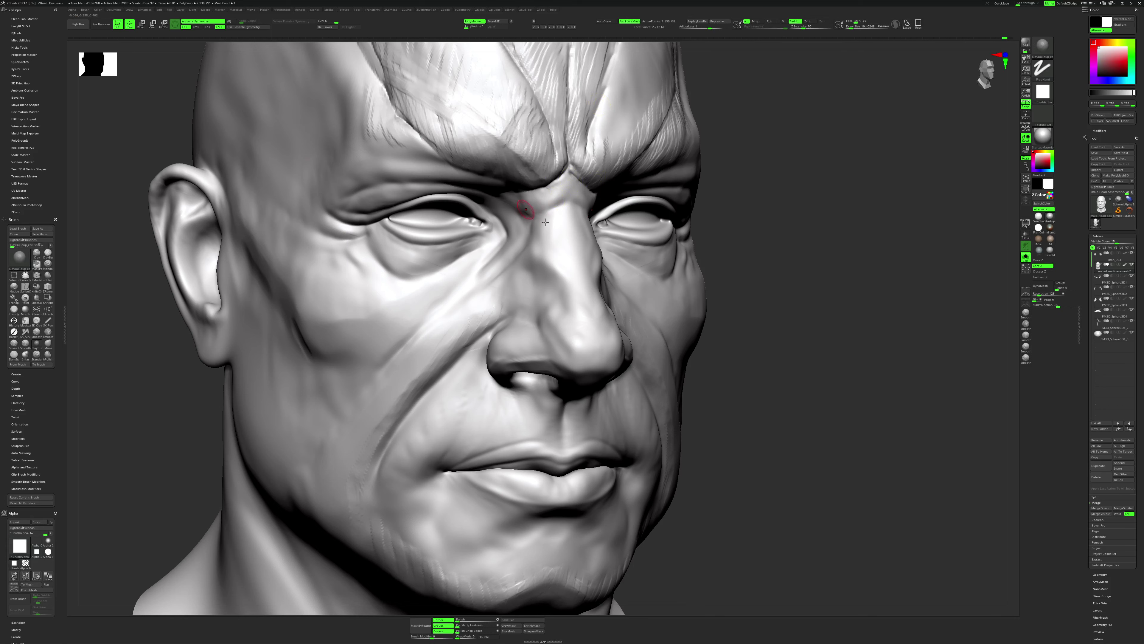
right_click_drag(550, 222, 578, 211)
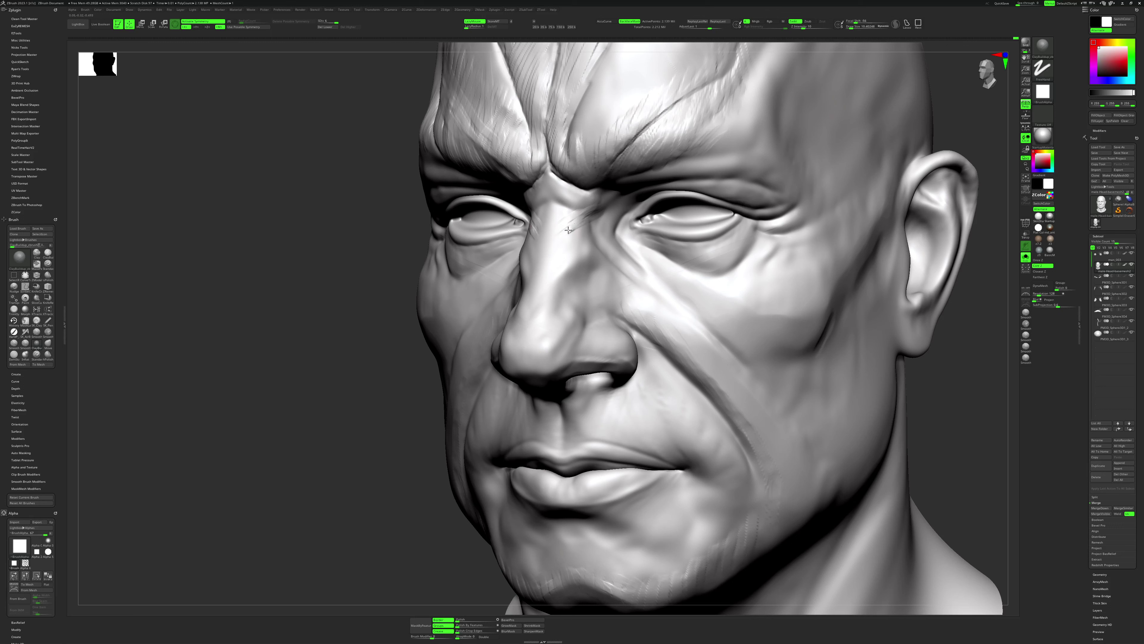
mouse_move(583, 222)
left_mouse_down()
mouse_move(562, 236)
mouse_move(592, 219)
left_mouse_up()
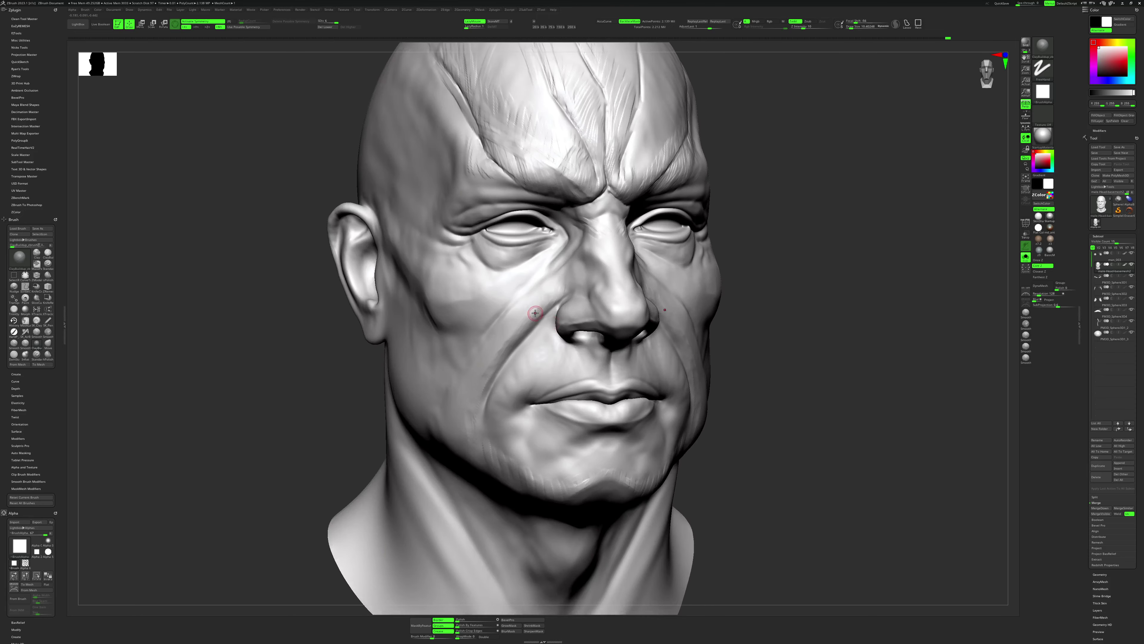
key("space")
Sculpt vertical wrinkle streaks on the right cheek at brush size about 15.
key("space")
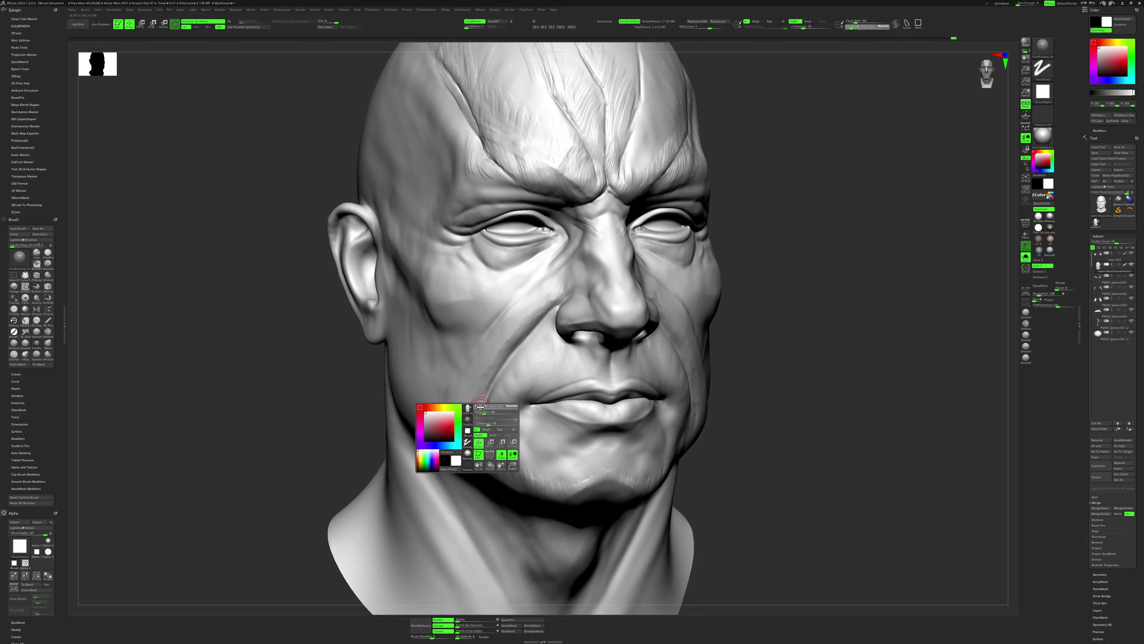
key("shift")
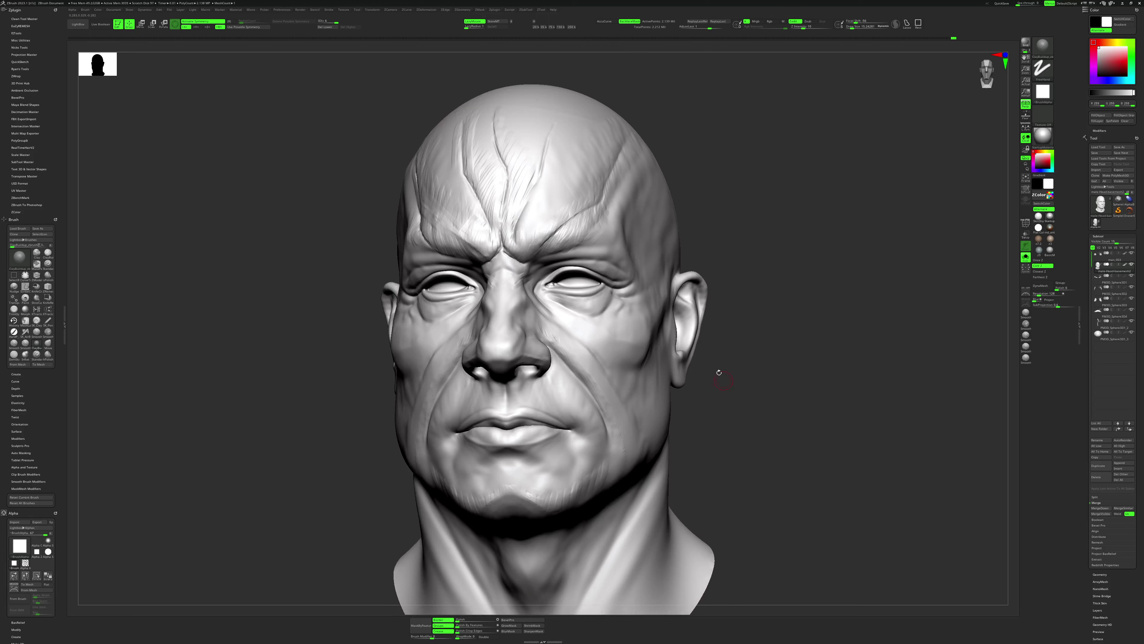
mouse_move(610, 360)
left_mouse_down()
mouse_move(590, 327)
mouse_move(599, 347)
mouse_move(610, 335)
left_mouse_up()
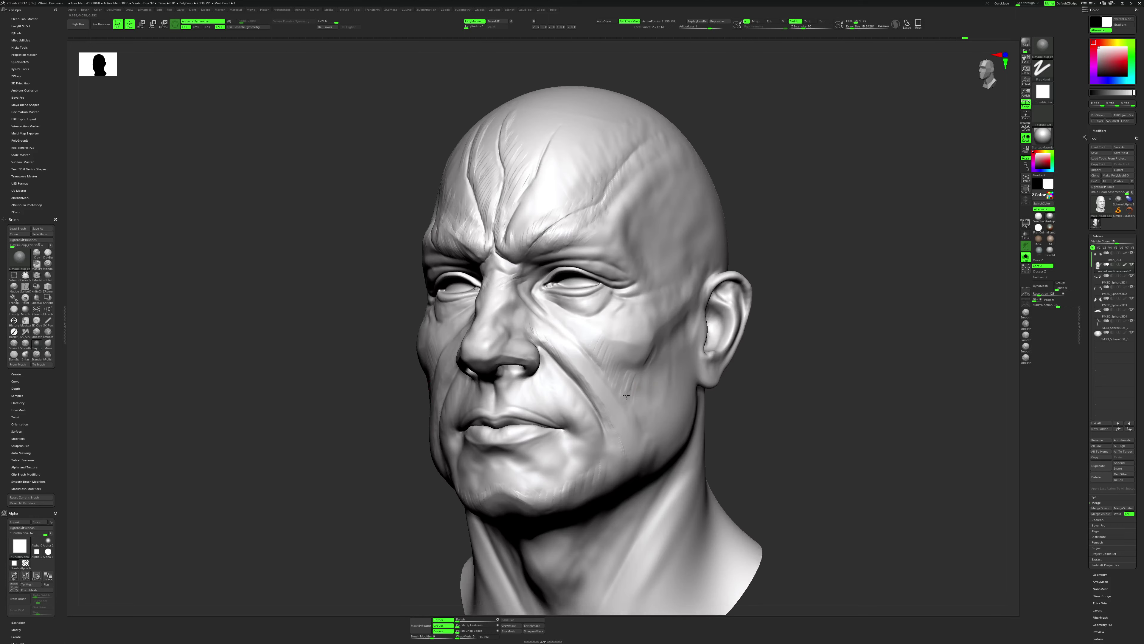
left_click_drag(629, 376, 638, 391)
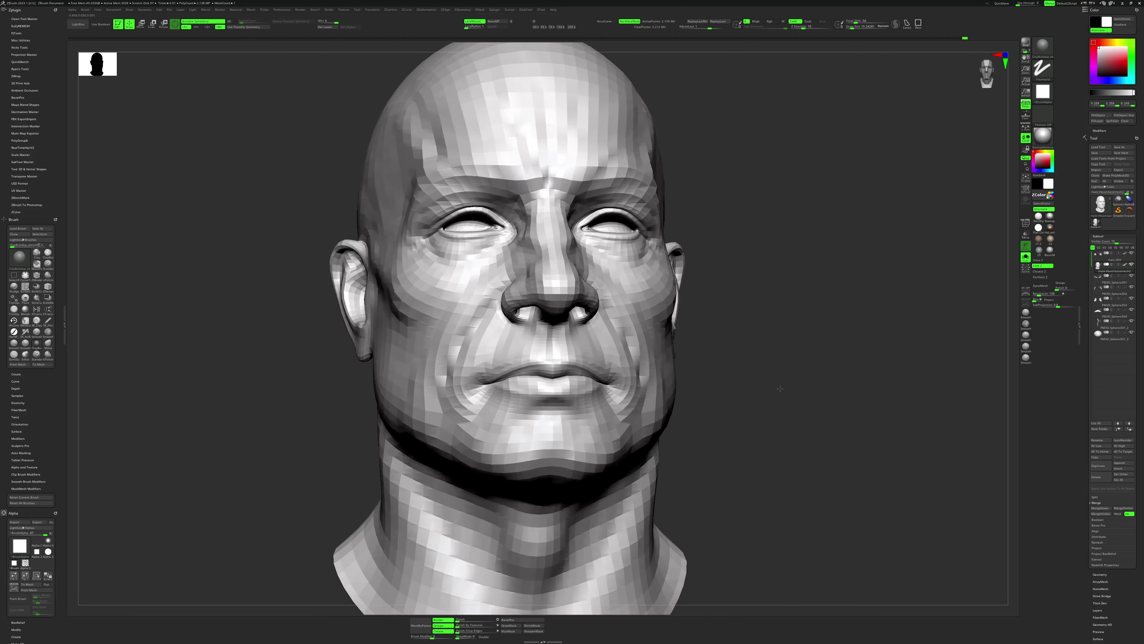
Sharpen the upper-lip crease at size 12, then hide the lower head and neck.
key("space")
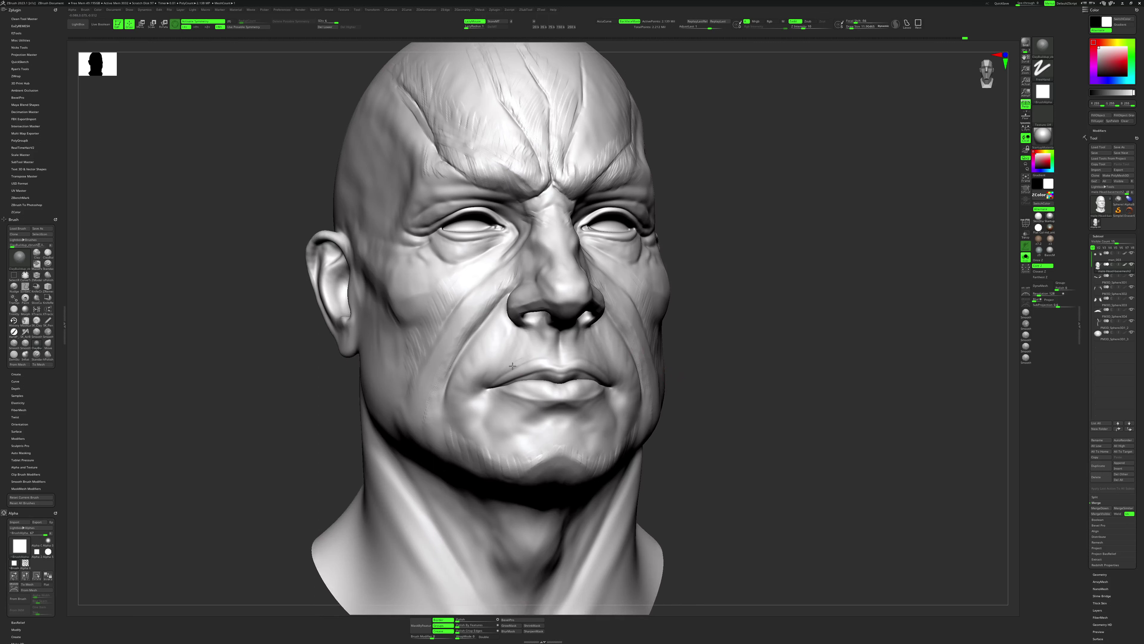
left_click_drag(526, 365, 542, 360)
left_click_drag(542, 357, 548, 371)
key("ctrl+shift")
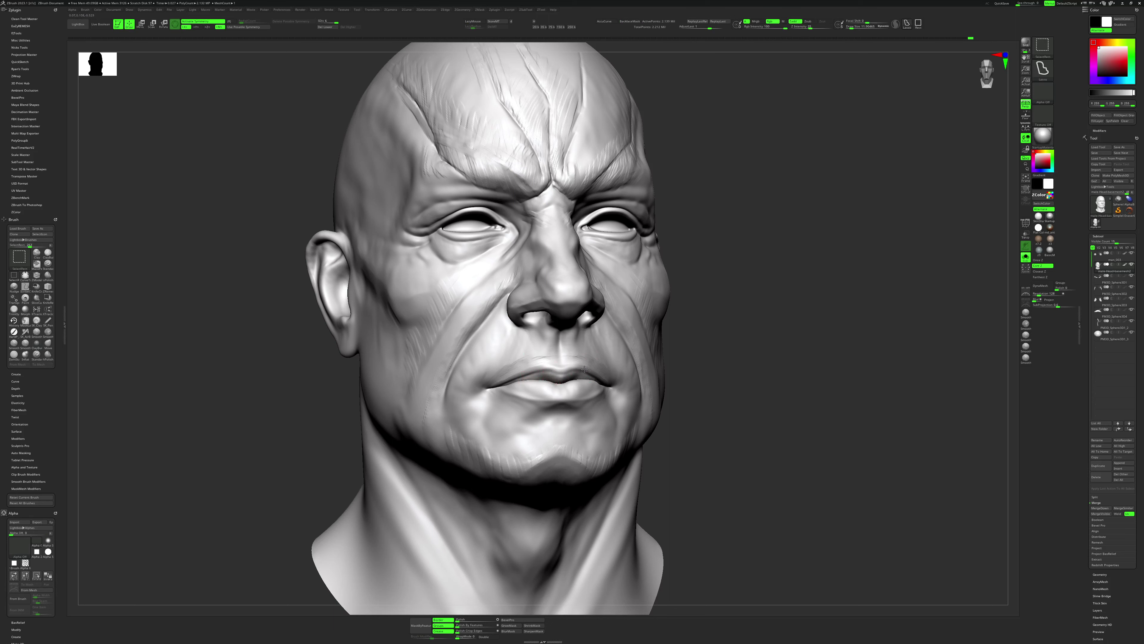
mouse_move(585, 370)
left_mouse_down("ctrl+shift")
mouse_move(740, 376)
mouse_move(537, 370)
left_mouse_up("ctrl+shift")
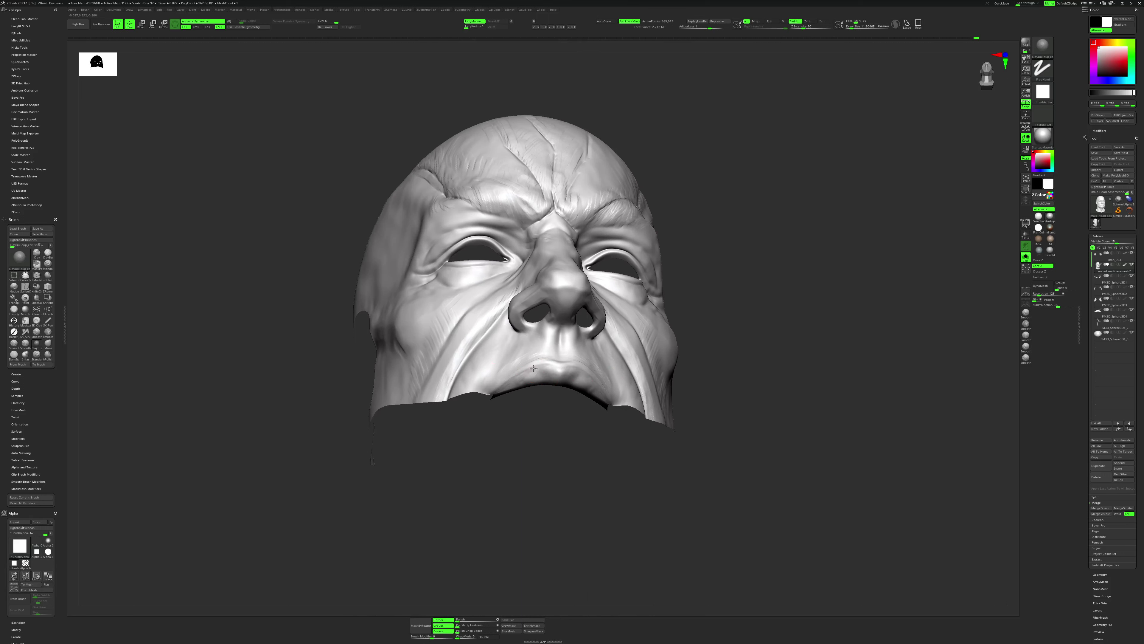
Unhide the lower head and neck, zoom in and snap to a straight front view.
left_click(791, 335, "ctrl+shift")
mouse_move(794, 311)
left_mouse_down("alt")
mouse_move(802, 325)
mouse_move(476, 404)
left_mouse_up("alt")
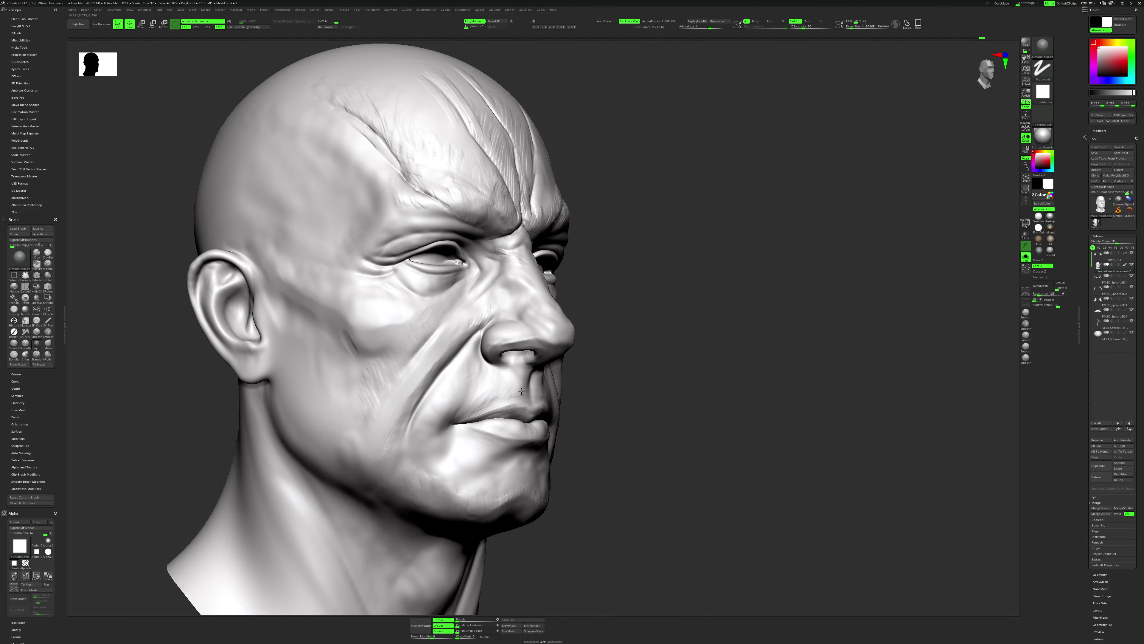
right_click_drag(580, 373, 529, 380)
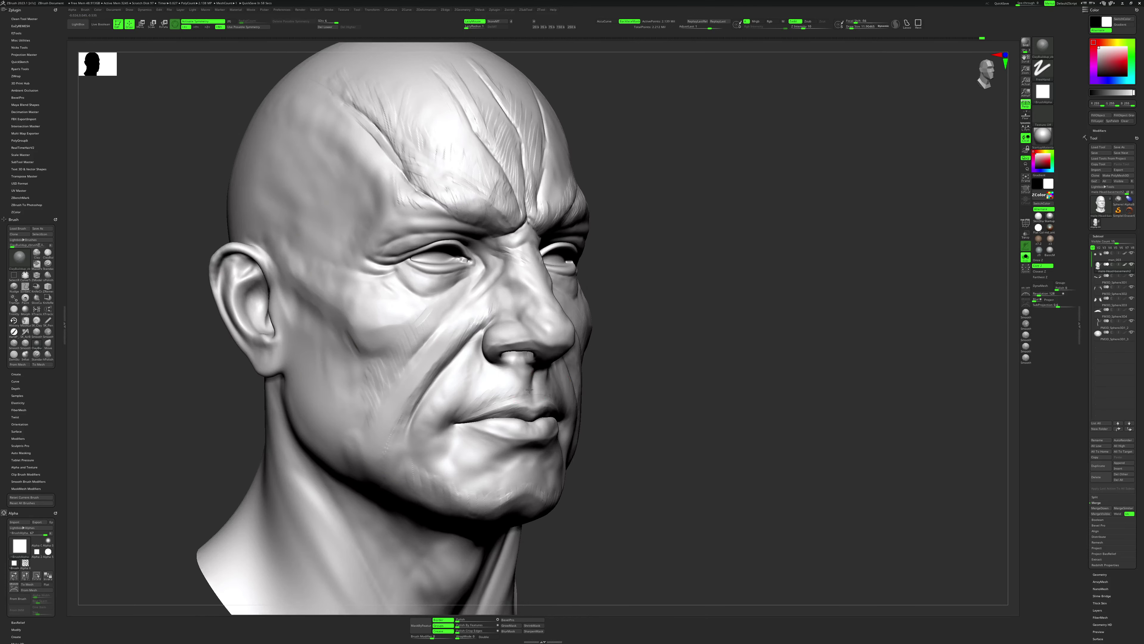
mouse_move(671, 340)
right_mouse_down("shift")
mouse_move(792, 271)
mouse_move(753, 300)
right_mouse_up("shift")
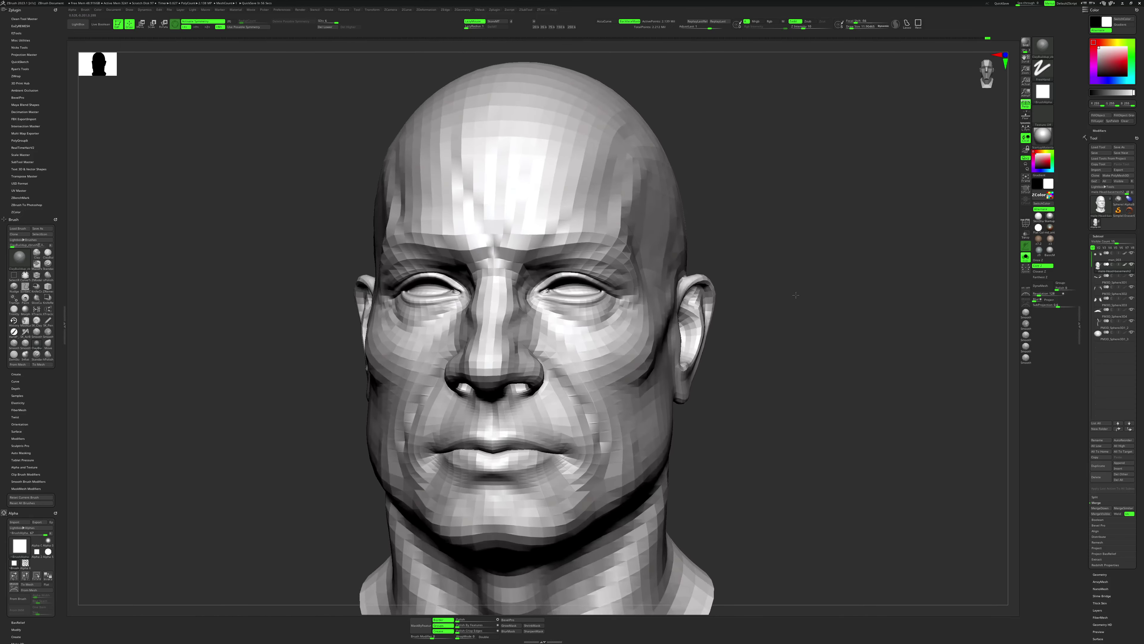
Scratch fine wrinkles into the right cheek with the brush at about 17.
key("bracketright")
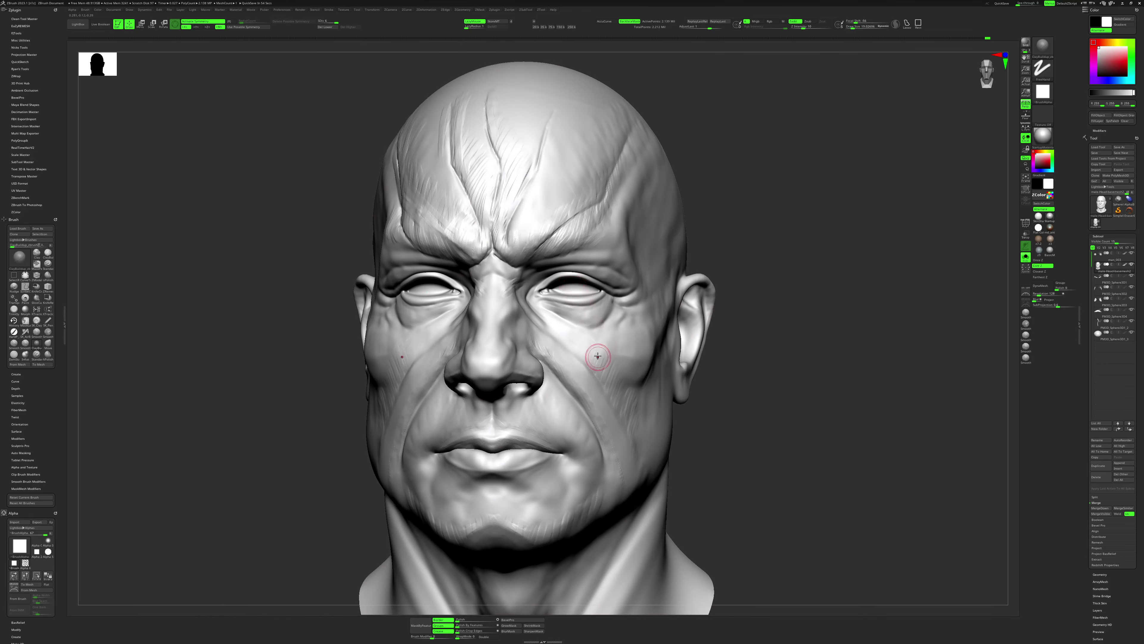
key("bracketleft")
key("space")
left_click_drag(556, 325, 547, 325)
right_click(592, 356)
left_click_drag(569, 336, 577, 336)
mouse_move(571, 331)
left_mouse_down()
mouse_move(585, 348)
mouse_move(613, 328)
left_mouse_up()
left_click_drag(761, 330, 567, 313)
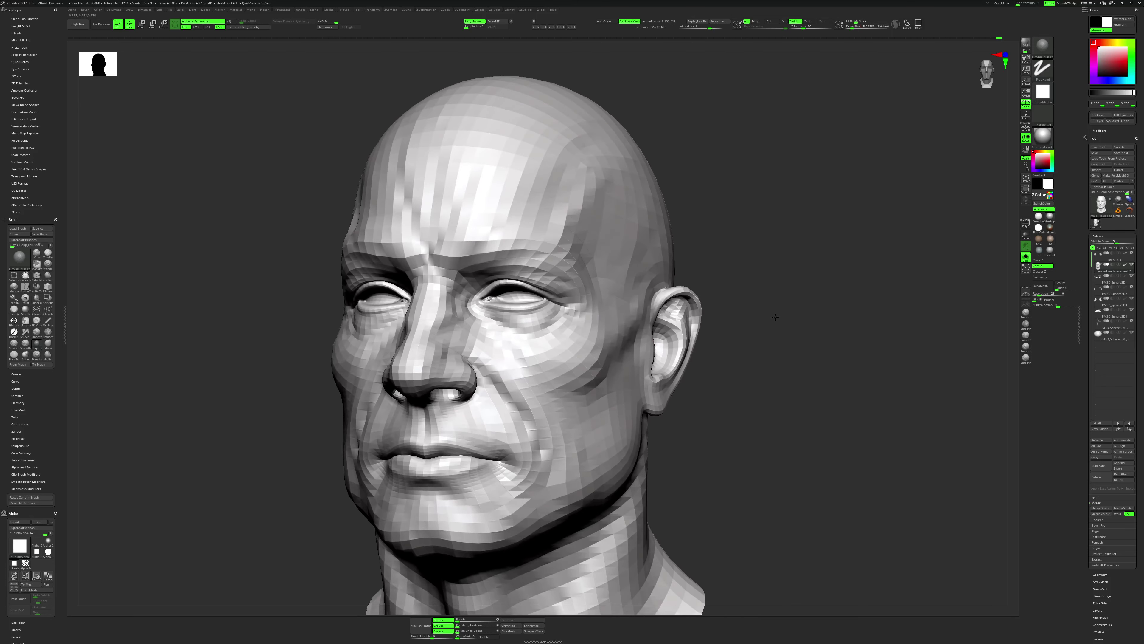
key("space")
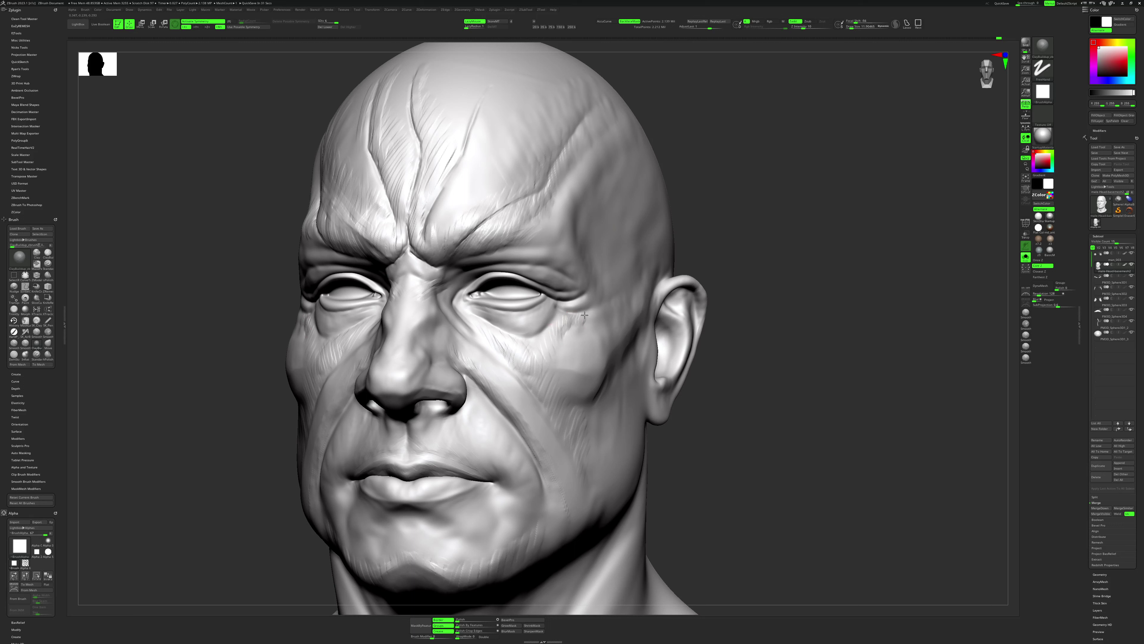
Toggle DamStandard and back to ClayBuildup, then smooth the cheek dimple with streak marks.
key("b")
key("d")
key("s")
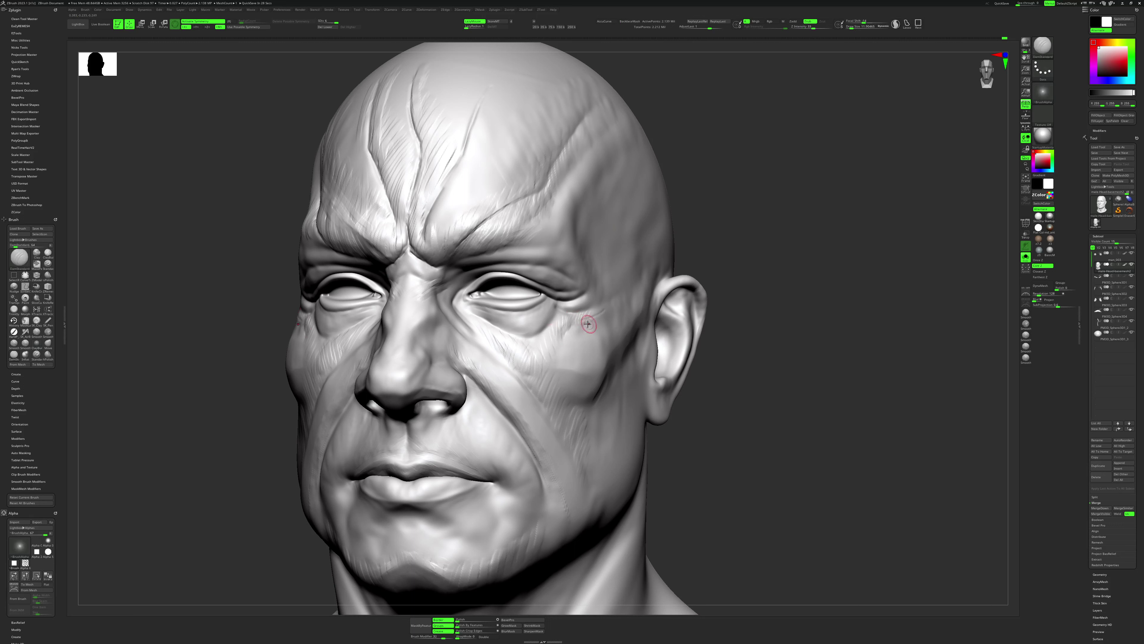
key("b")
key("c")
key("b")
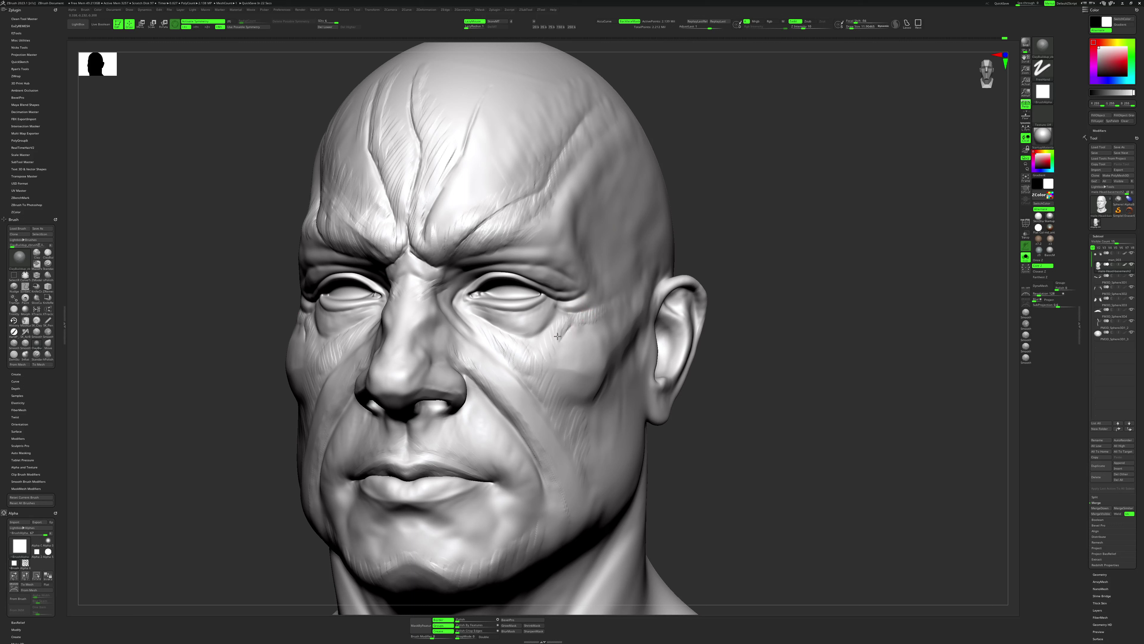
left_click_drag(568, 339, 559, 347)
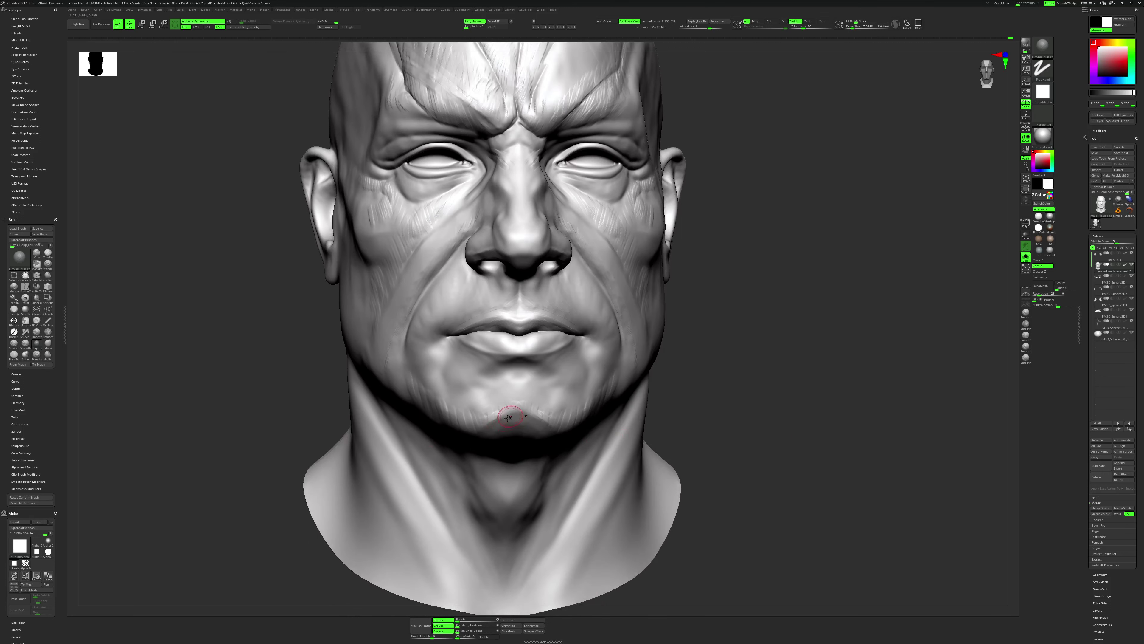
Rework the chin, the crease under the lower lip, and the cheek beside the chin.
left_click_drag(507, 427, 499, 425)
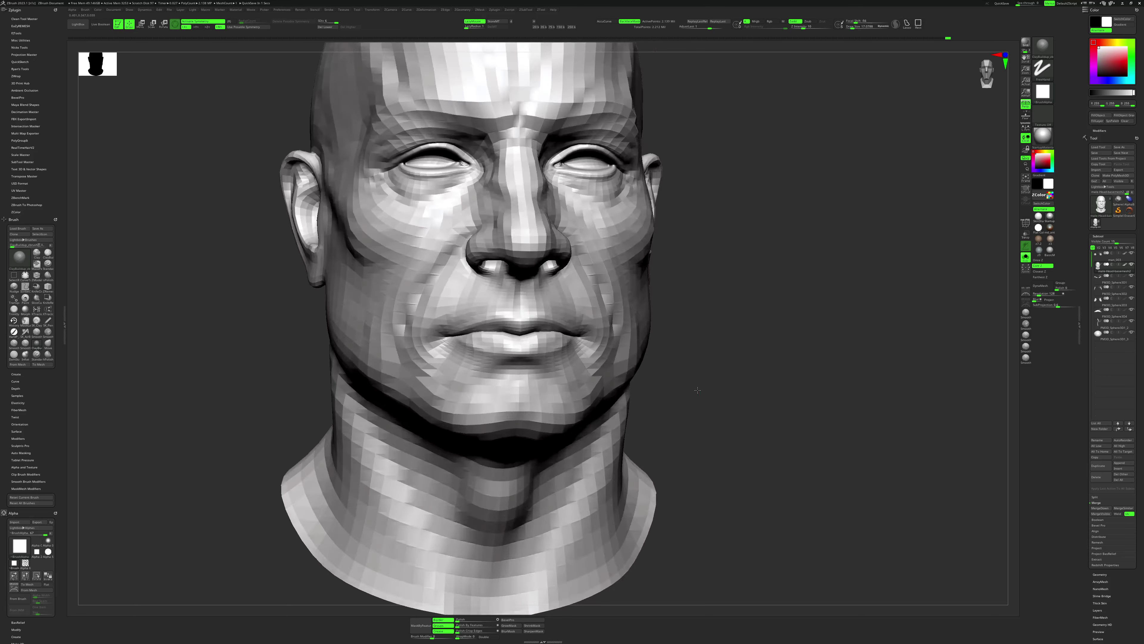
left_click_drag(698, 390, 510, 369)
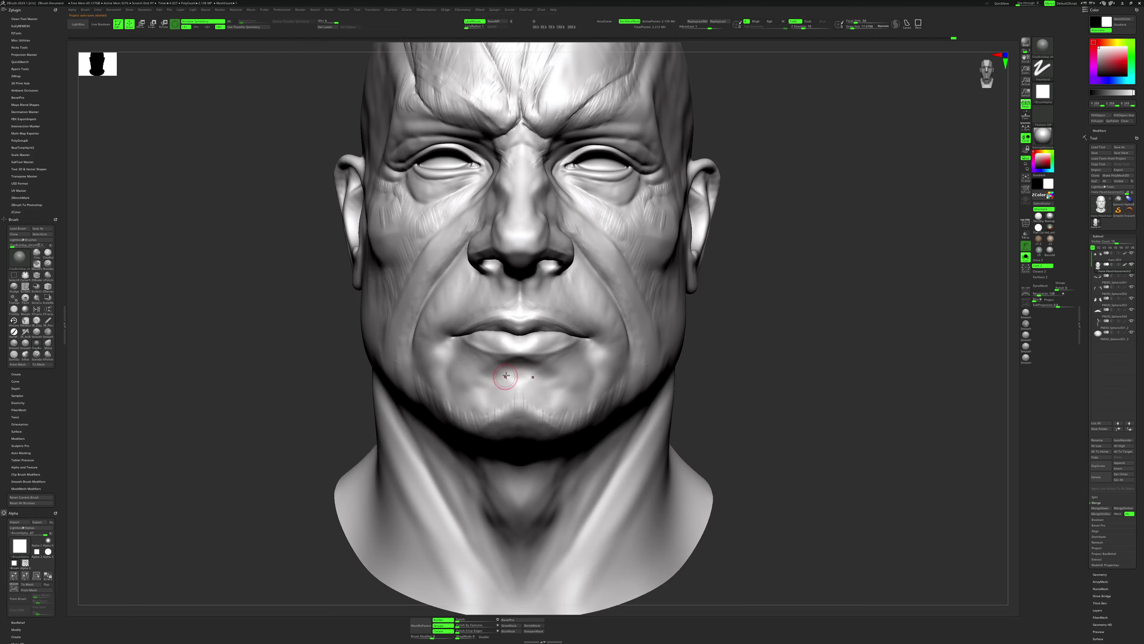
key("space")
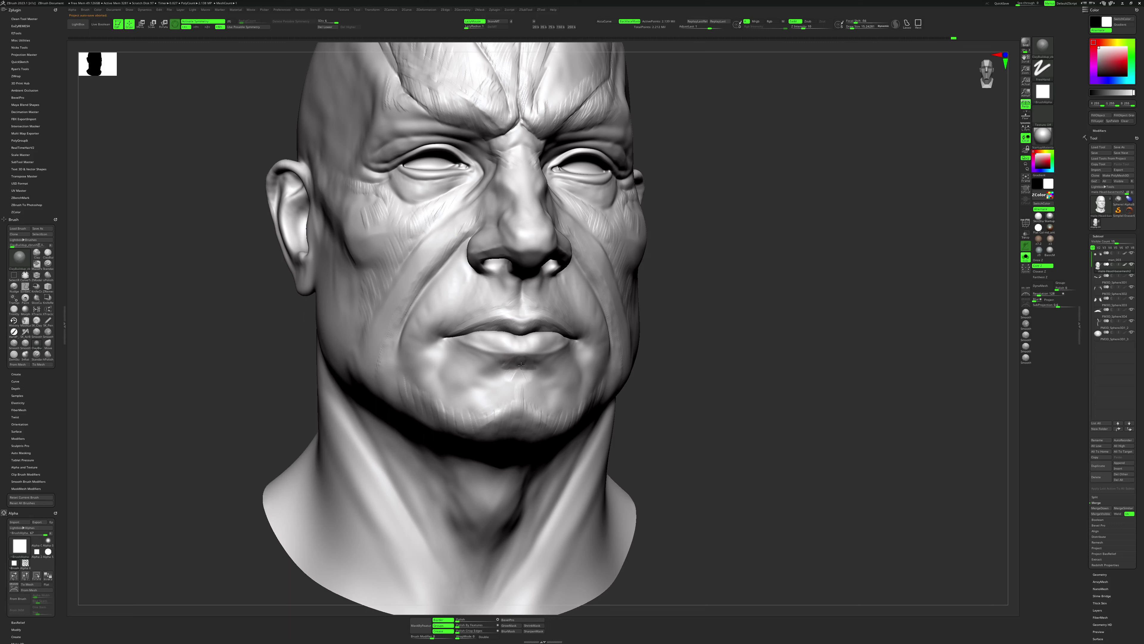
mouse_move(543, 356)
left_mouse_down()
mouse_move(486, 371)
mouse_move(519, 362)
left_mouse_up()
right_click_drag(554, 378, 561, 359)
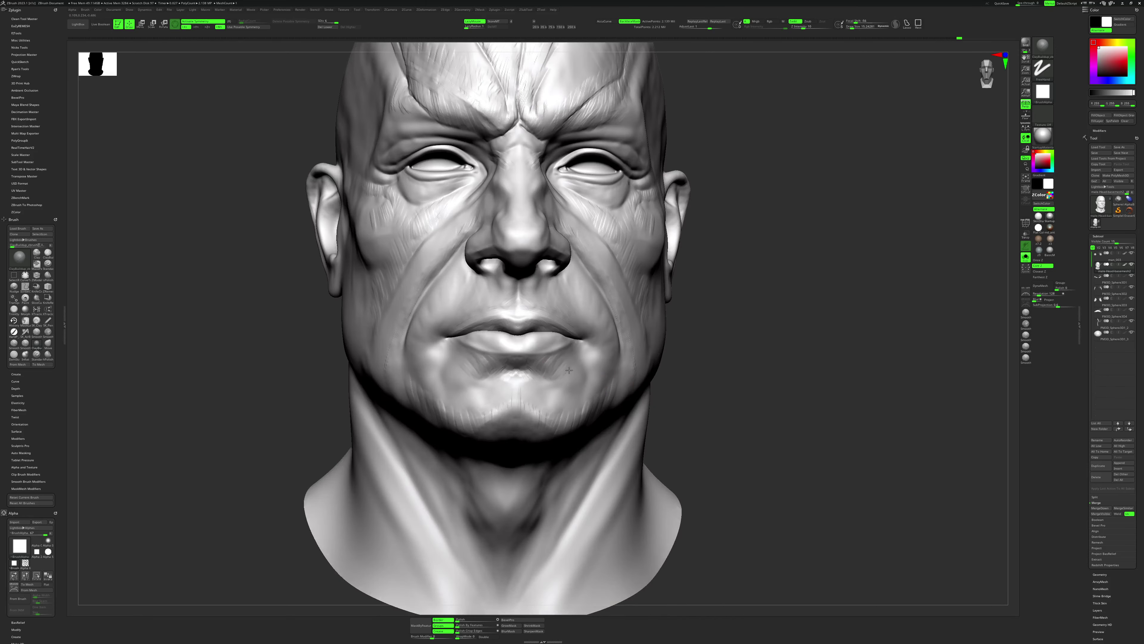
left_click_drag(566, 381, 566, 389)
Build up mirrored clay folds beside and below both mouth corners.
key("b")
key("d")
key("s")
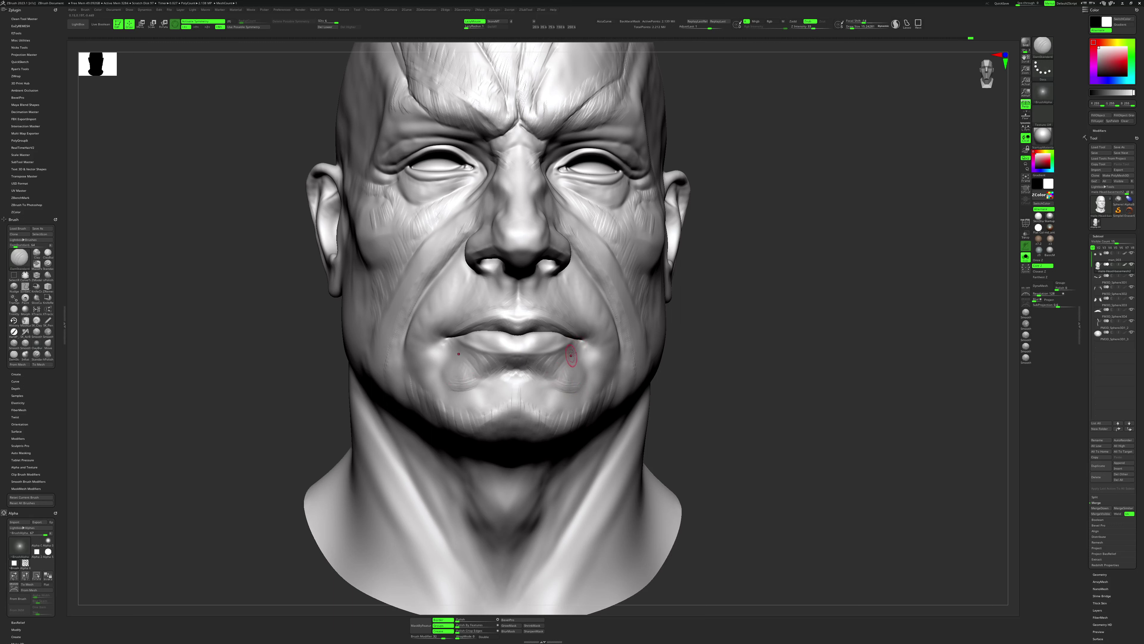
key("b")
key("c")
key("b")
mouse_move(573, 363)
left_mouse_down()
mouse_move(581, 352)
mouse_move(572, 360)
mouse_move(589, 366)
mouse_move(560, 365)
mouse_move(575, 378)
left_mouse_up()
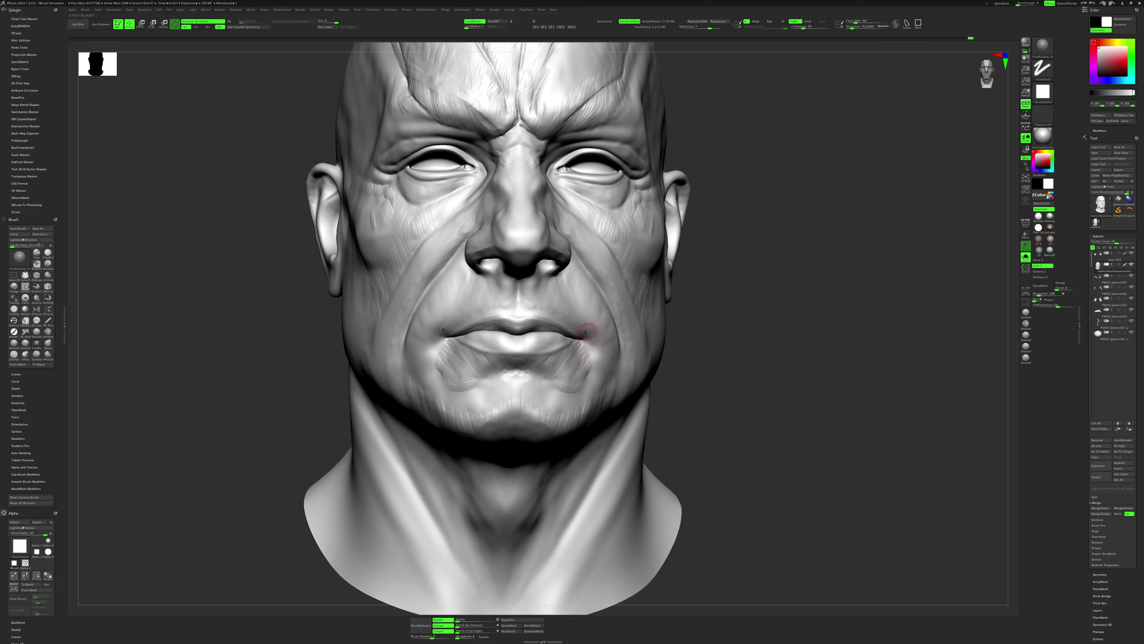
key("b")
key("d")
key("s")
key("b")
key("c")
Alternate DamStandard and ClayBuildup, softening the area below the right mouth corner.
key("b")
mouse_move(586, 368)
left_mouse_down()
mouse_move(562, 396)
mouse_move(584, 386)
mouse_move(534, 376)
mouse_move(569, 388)
mouse_move(550, 365)
mouse_move(576, 381)
mouse_move(592, 366)
left_mouse_up()
key("b")
key("d")
key("s")
key("b")
key("c")
key("b")
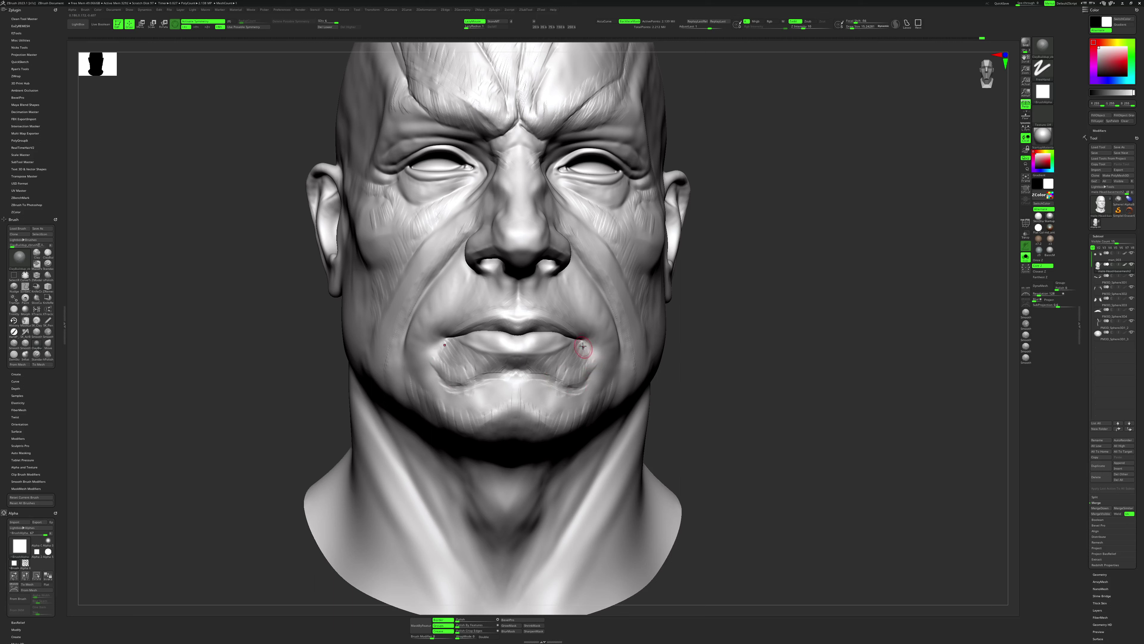
key("b")
key("d")
key("s")
key("b")
key("c")
key("b")
left_click_drag(581, 361, 590, 343, "shift")
right_click_drag(590, 334, 583, 337)
key("b")
Try the Standard brush, return to ClayBuildup, and shrink the brush slightly.
key("s")
key("t")
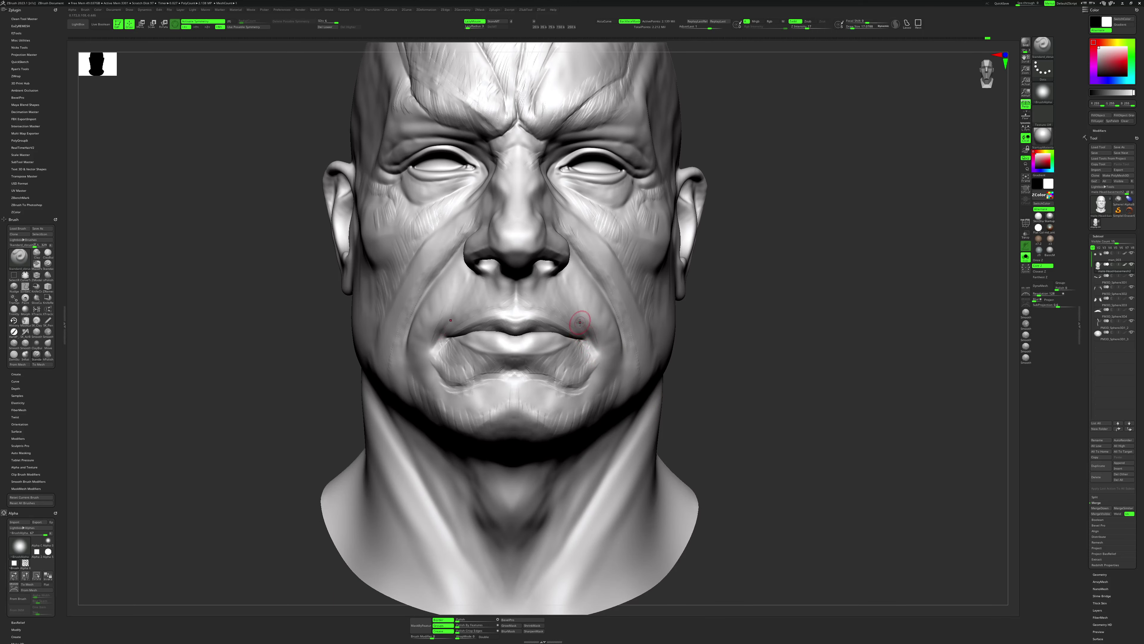
key("b")
key("c")
key("b")
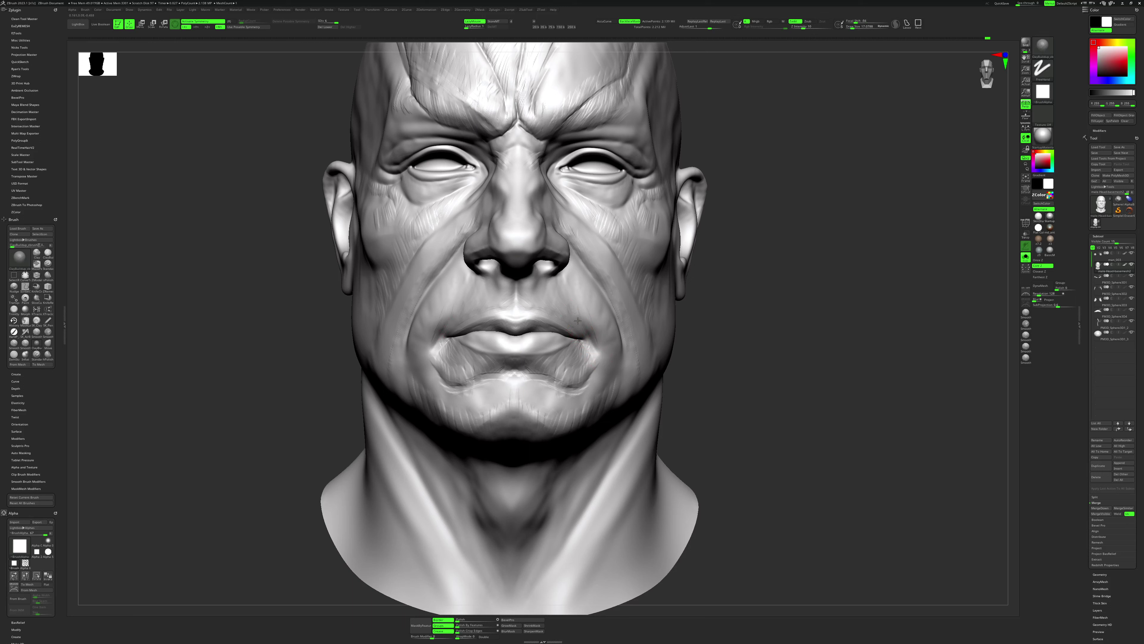
key("s")
left_click_drag(578, 320, 567, 320)
Build up the nasolabial fold below the nostril and smooth it.
key("b")
key("d")
key("s")
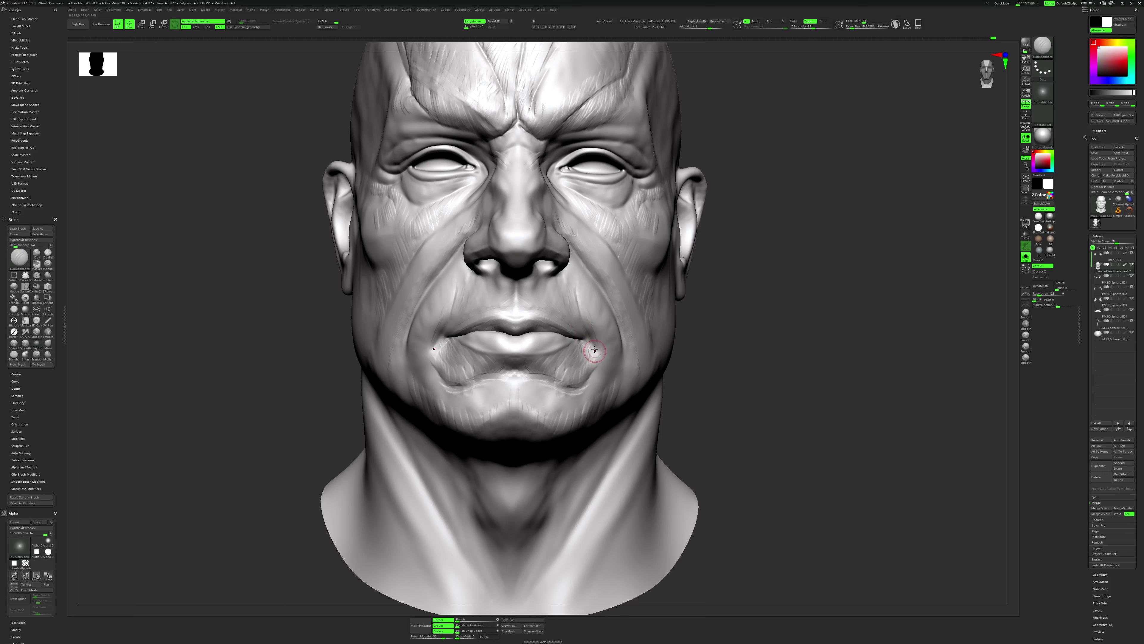
key("b")
key("c")
key("b")
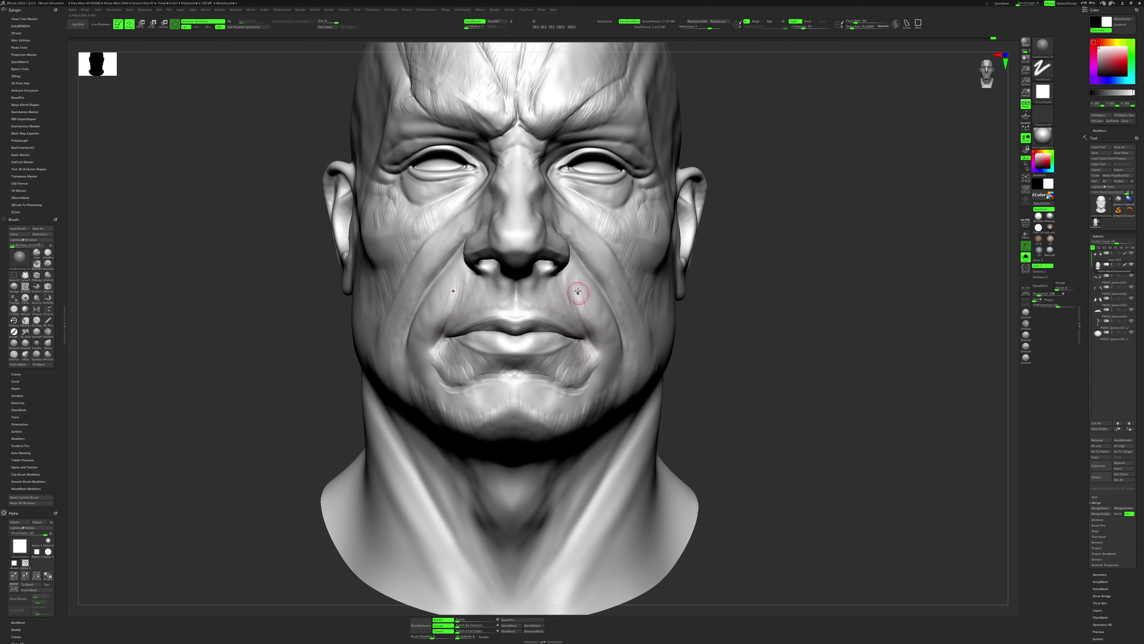
left_click_drag(571, 285, 583, 312)
left_click_drag(632, 239, 617, 324, "shift")
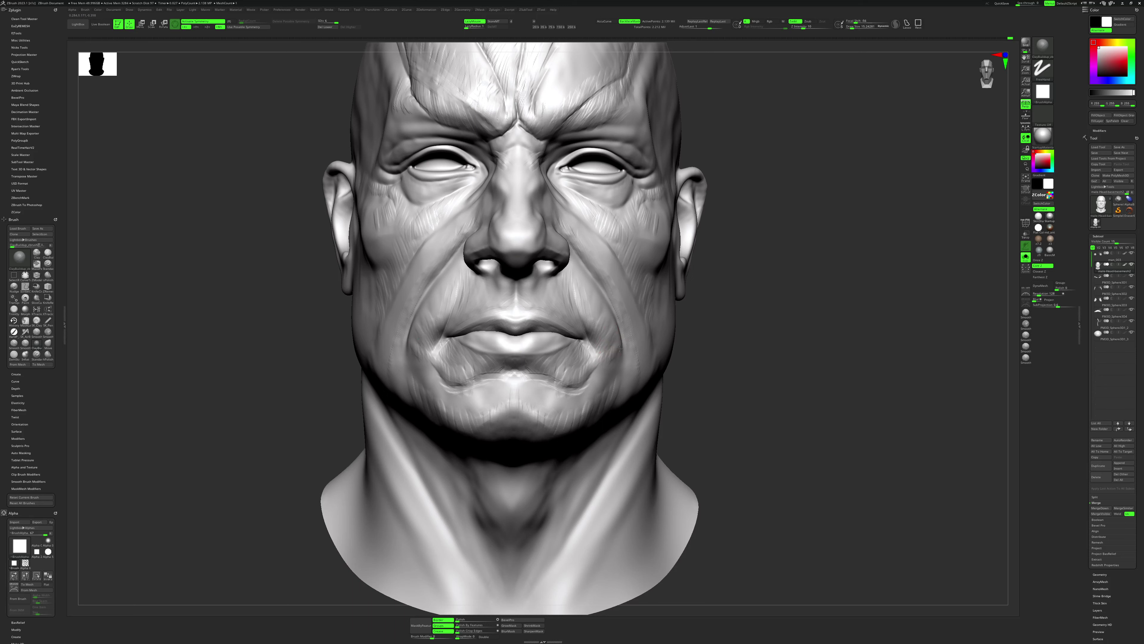
left_click_drag(697, 396, 601, 356)
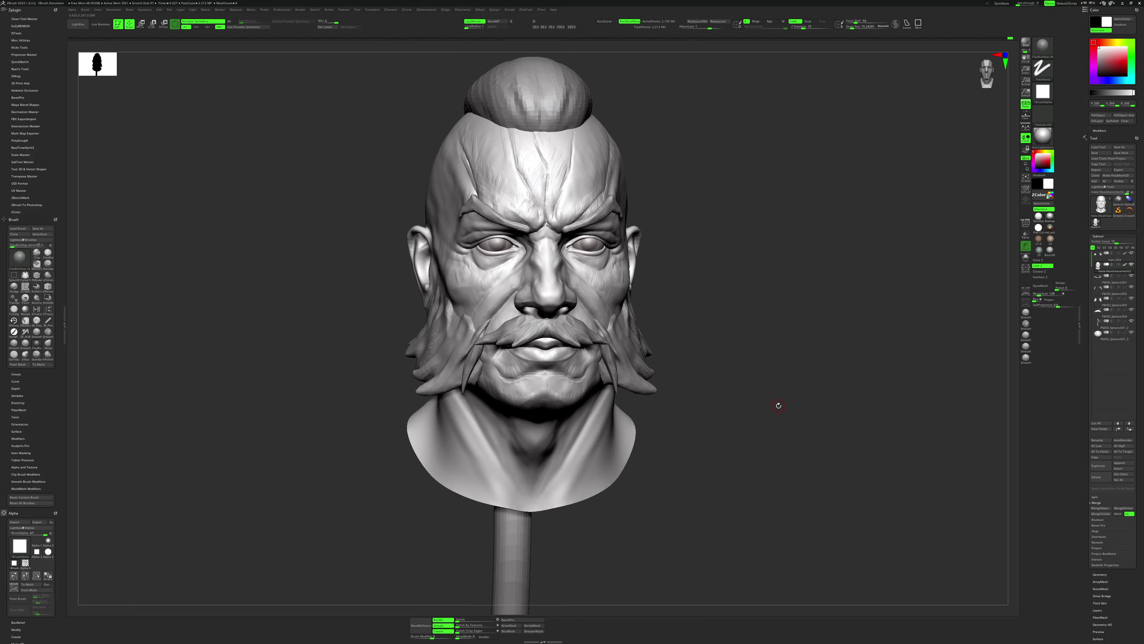
Turn the head back toward the front and switch from Move to ClayBuildup.
left_click_drag(777, 407, 715, 355)
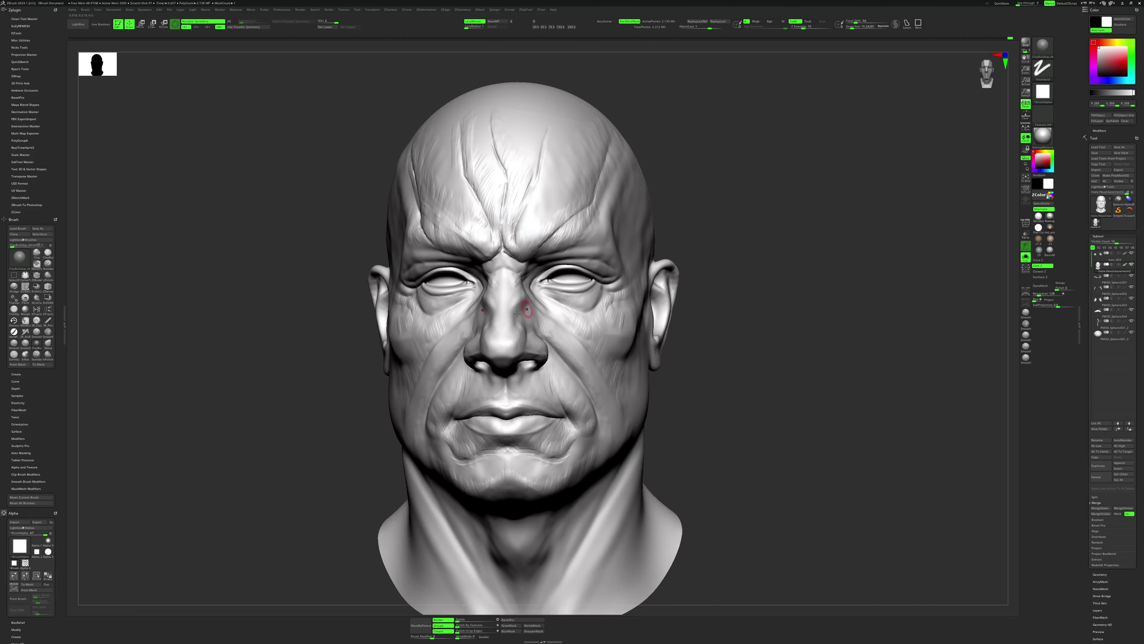
key("b")
key("c")
key("b")
Turn off X symmetry, orbit to face front, and shrink the brush to about 15.
mouse_move(514, 321)
right_mouse_down()
mouse_move(455, 325)
mouse_move(640, 235)
right_mouse_up()
key("x")
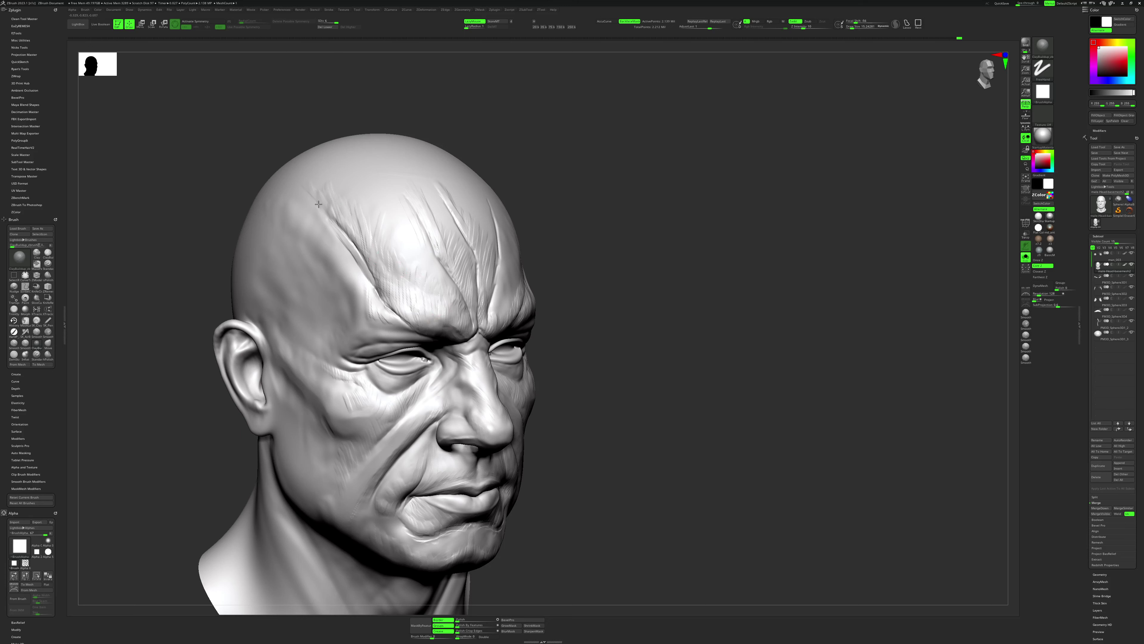
mouse_move(549, 217)
right_mouse_down()
mouse_move(599, 243)
mouse_move(464, 270)
right_mouse_up()
left_click_drag(471, 267, 480, 256)
key("x")
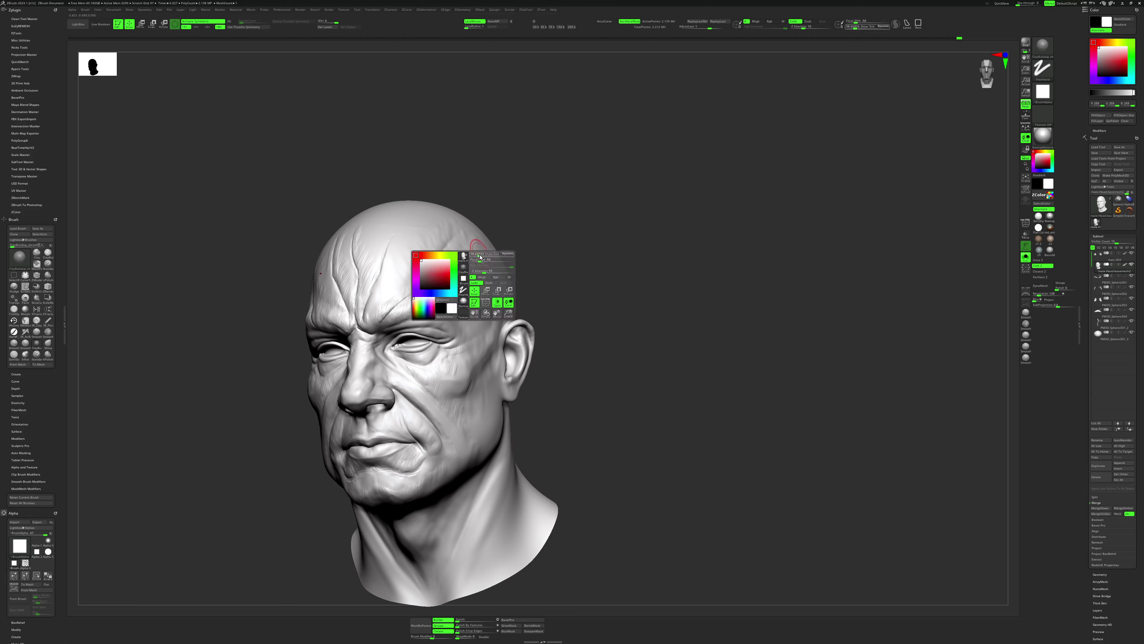
right_click_drag(479, 257, 473, 249, "shift")
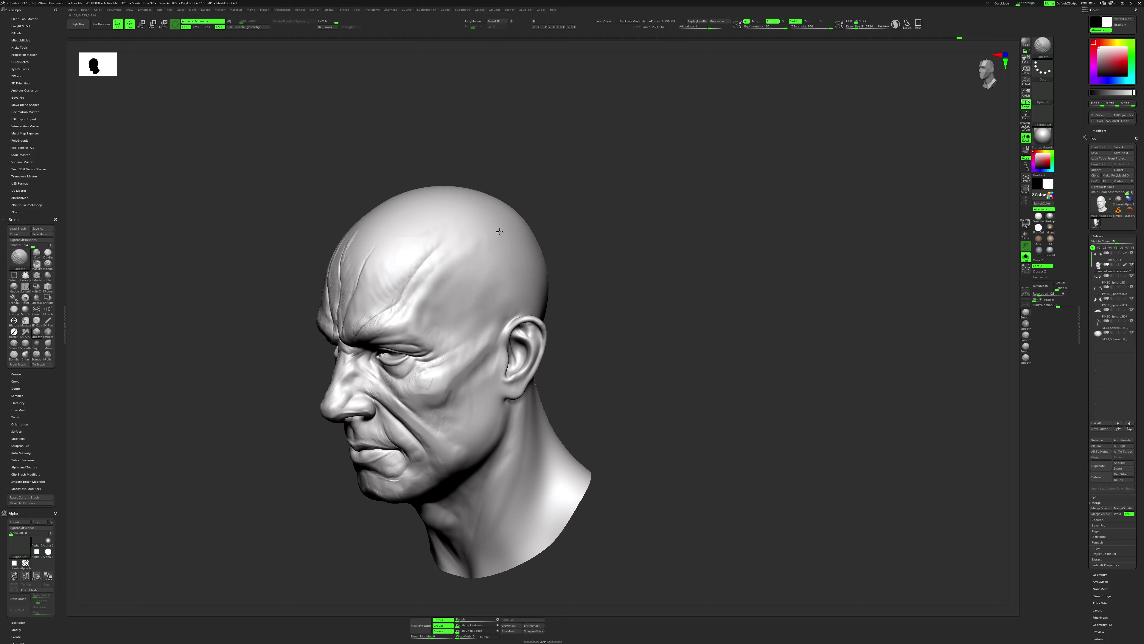
mouse_move(458, 237)
right_mouse_down("shift")
mouse_move(533, 271)
mouse_move(758, 324)
mouse_move(691, 295)
mouse_move(735, 286)
right_mouse_up("shift")
key("d")
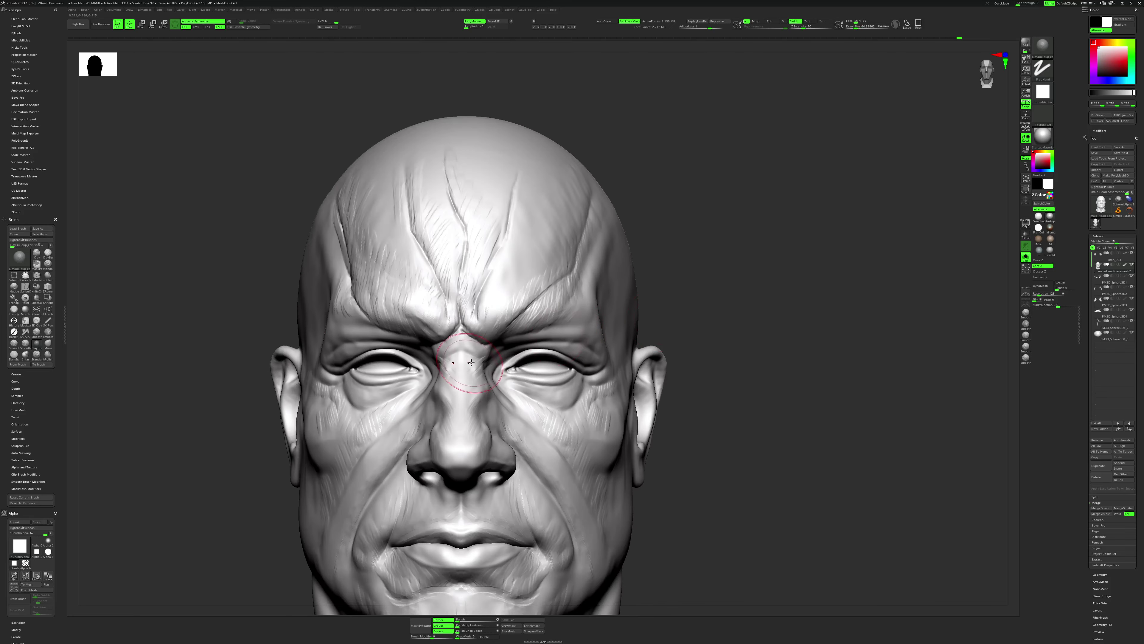
right_click(487, 386)
left_click_drag(486, 385, 481, 386)
Reshape the nose bridge between the eyes, then reduce the brush to about 10.
right_click_drag(585, 315, 478, 342)
right_click(475, 368)
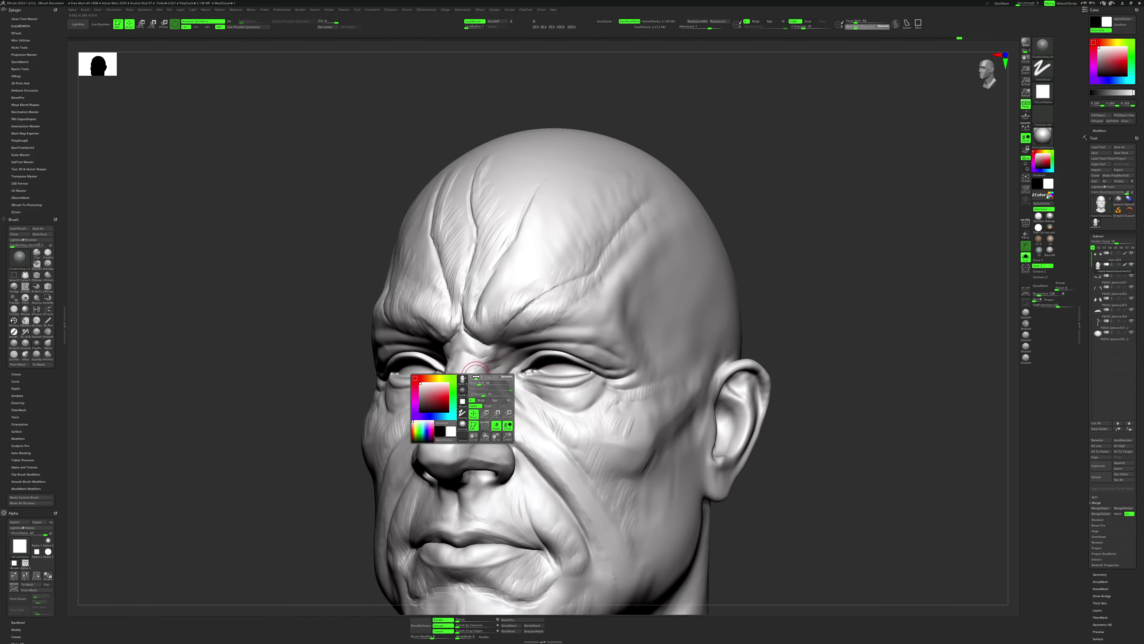
left_click_drag(475, 366, 476, 381)
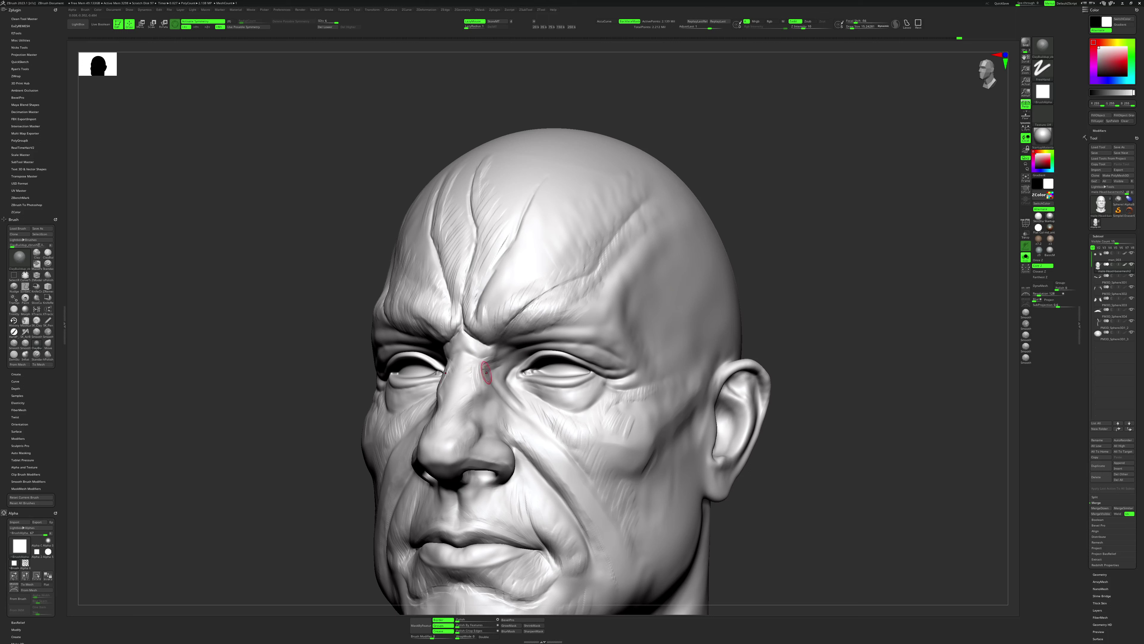
right_click(470, 408)
left_click_drag(471, 408, 464, 407)
mouse_move(694, 471)
right_mouse_down("ctrl")
mouse_move(800, 485)
mouse_move(812, 447)
mouse_move(816, 461)
right_mouse_up("ctrl")
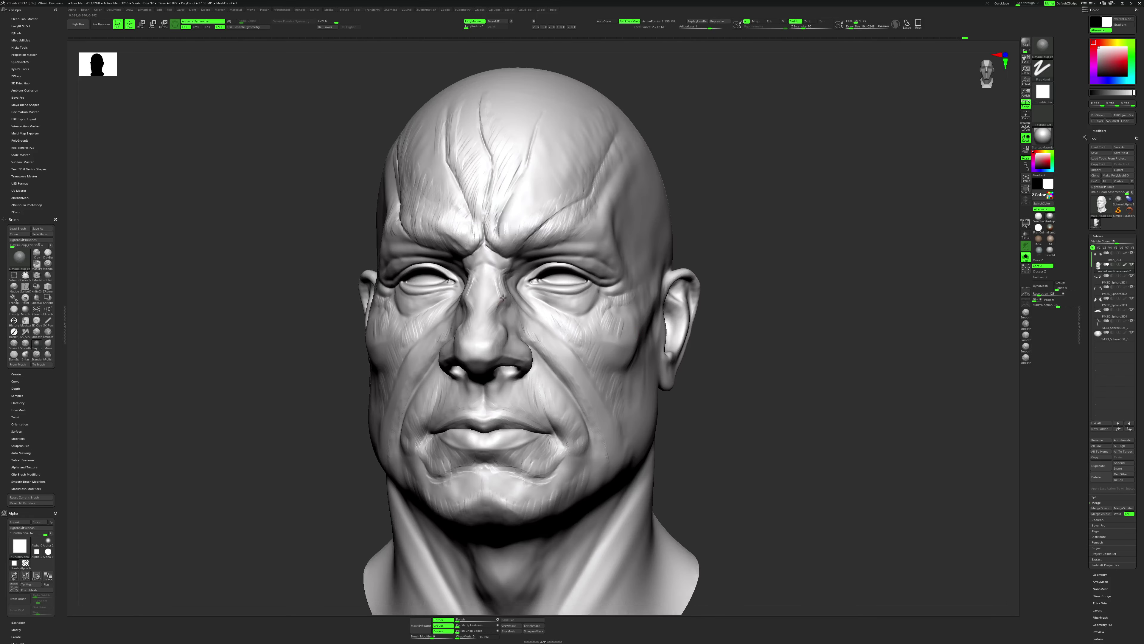
key("bracketright")
key("space")
key("space")
key("[")
Zoom in on the nose from the front, toggling DamStandard and back to ClayBuildup.
left_click_drag(750, 373, 703, 351)
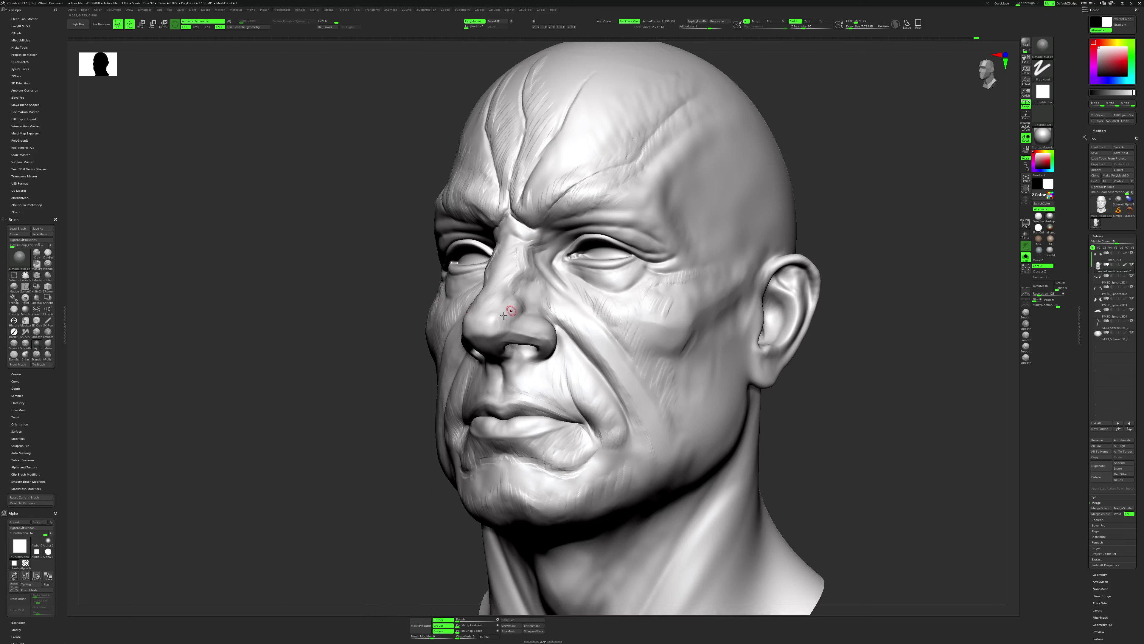
right_click_drag(503, 315, 518, 316)
scroll(536, 317, "up", 5)
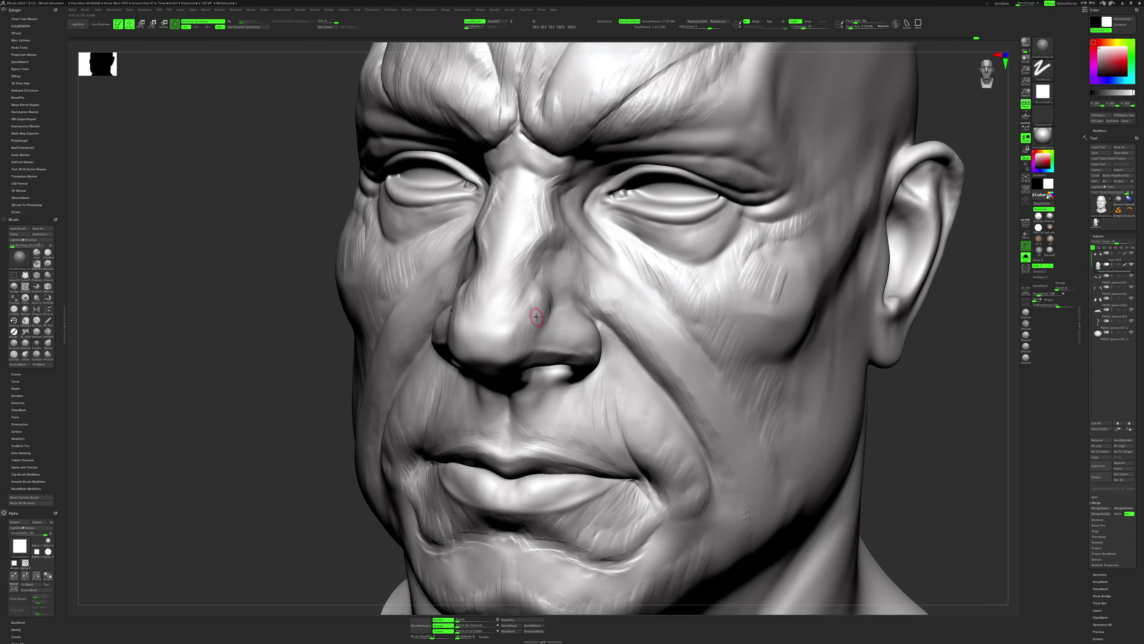
key("b")
key("d")
key("s")
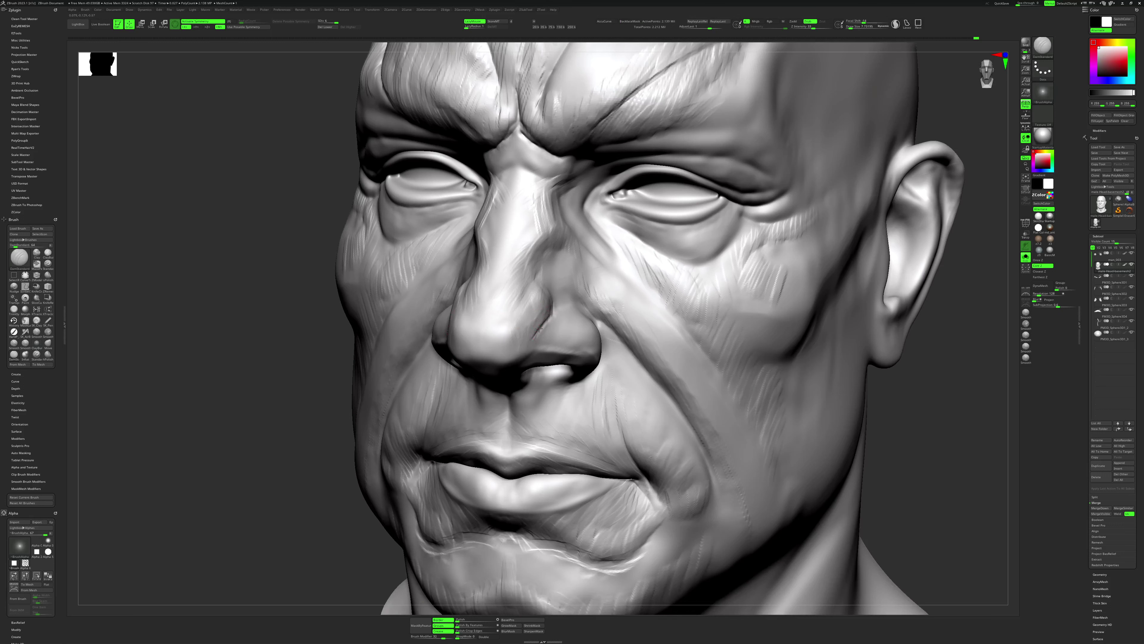
key("b")
key("c")
key("b")
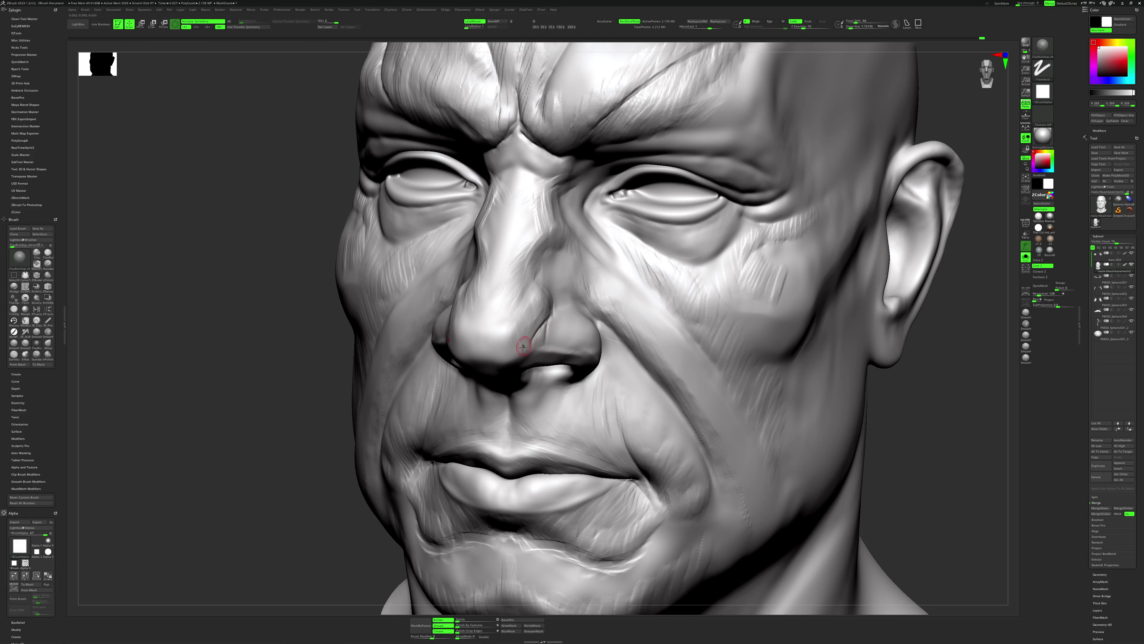
Flatten and polish the nose tip planes with hPolish.
left_click_drag(311, 537, 500, 377)
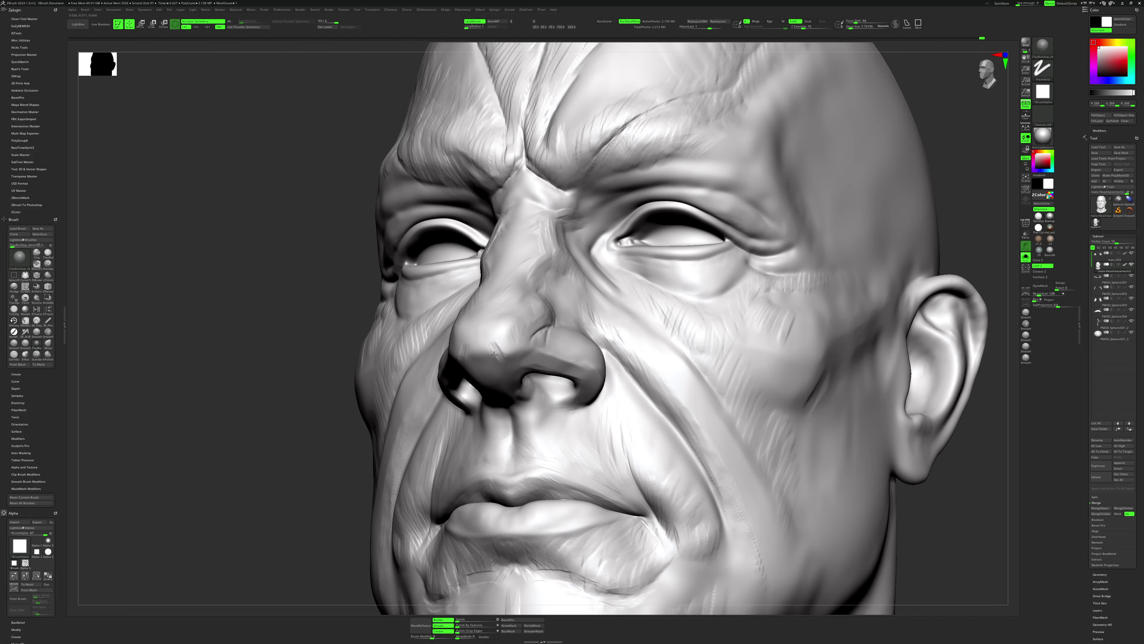
key("space")
key("b")
key("h")
key("p")
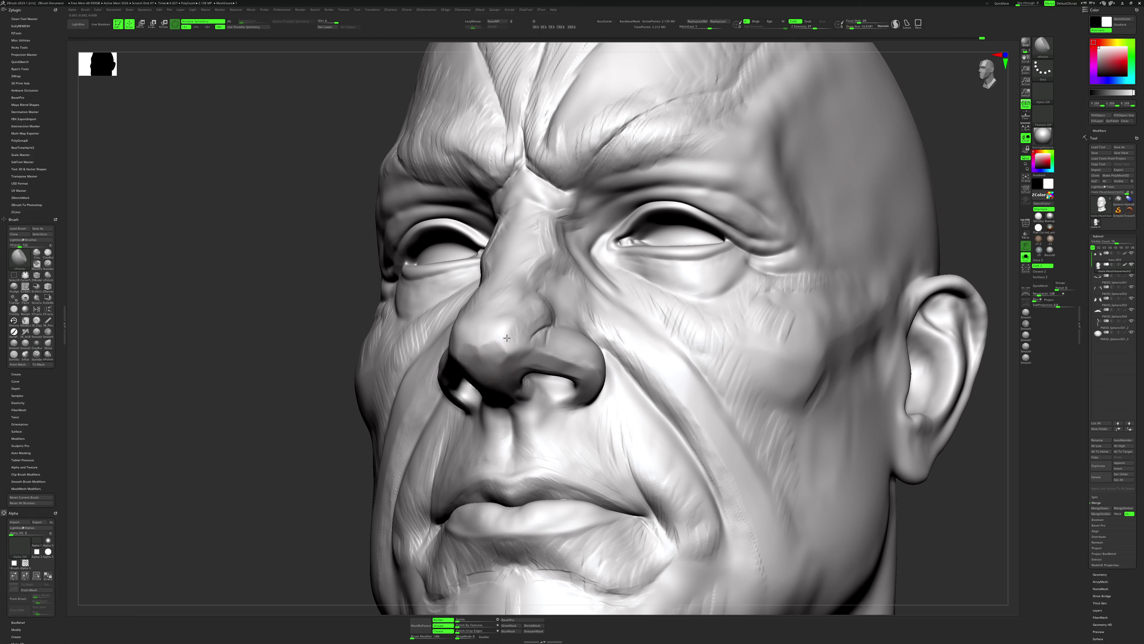
left_click_drag(513, 355, 506, 360)
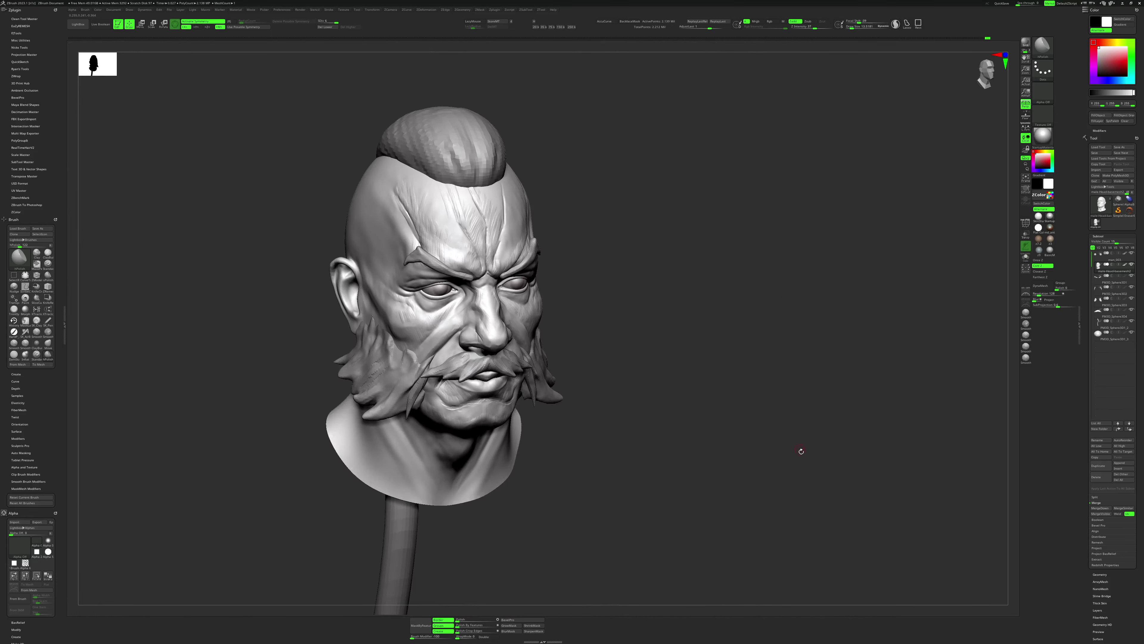
left_click_drag(801, 451, 803, 448, "shift")
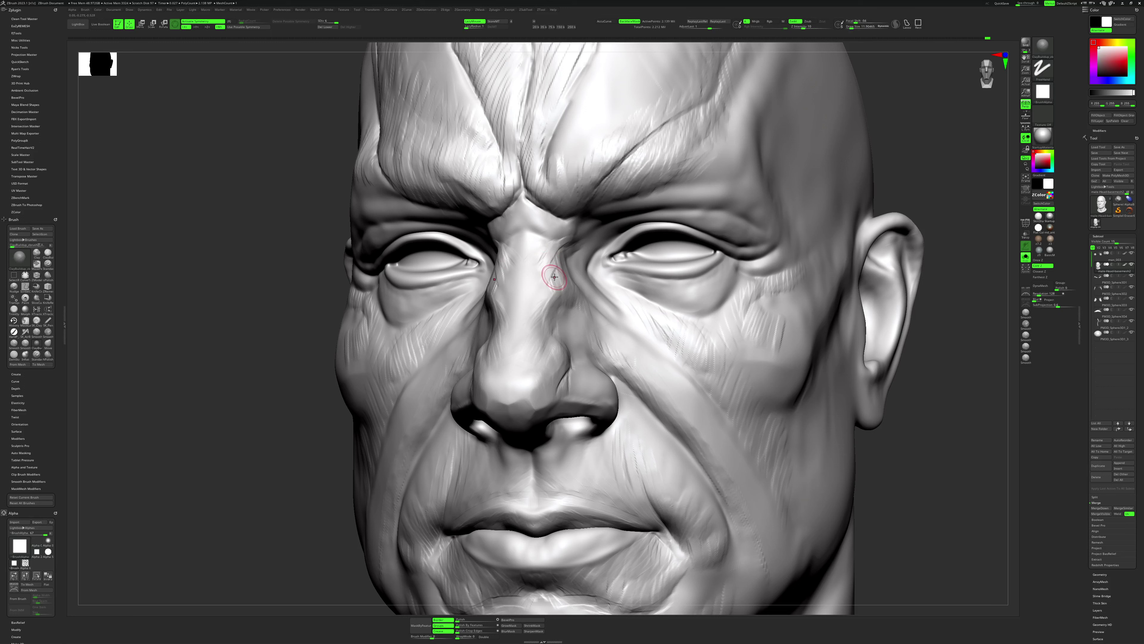
Add a small ClayBuildup crease along the nose bridge.
key("space")
key("space")
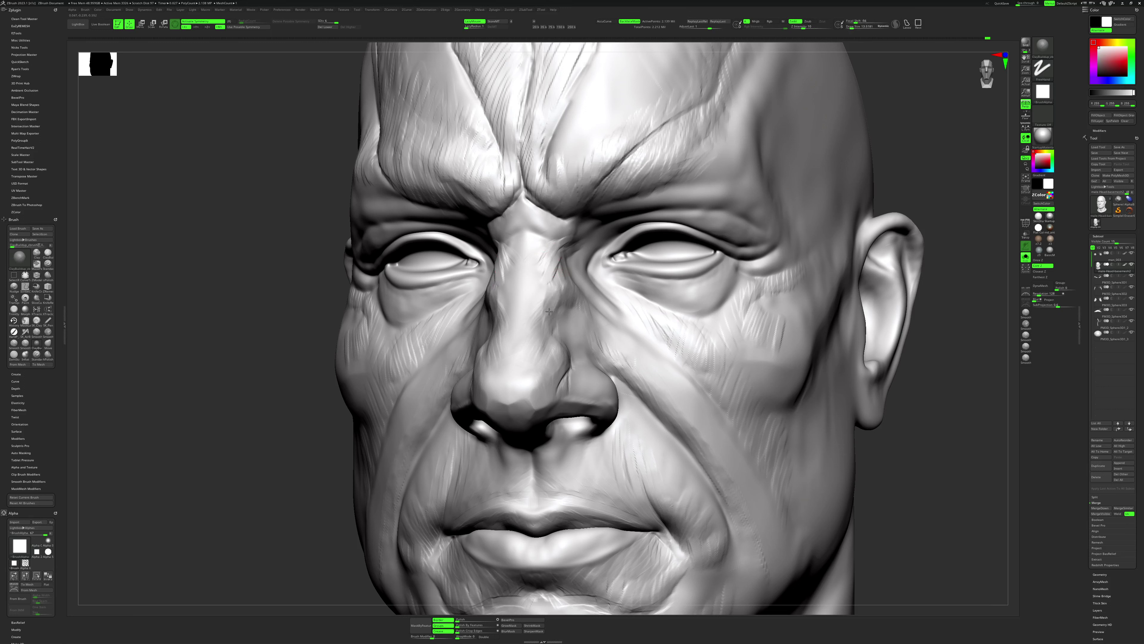
left_click_drag(553, 292, 556, 272)
key("space")
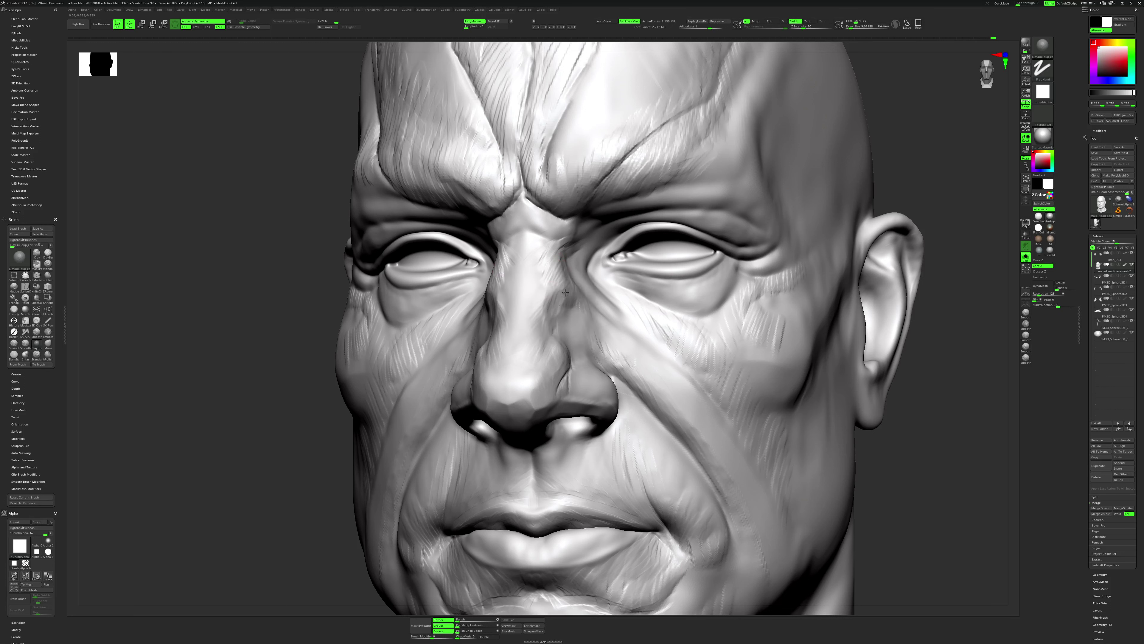
key("space")
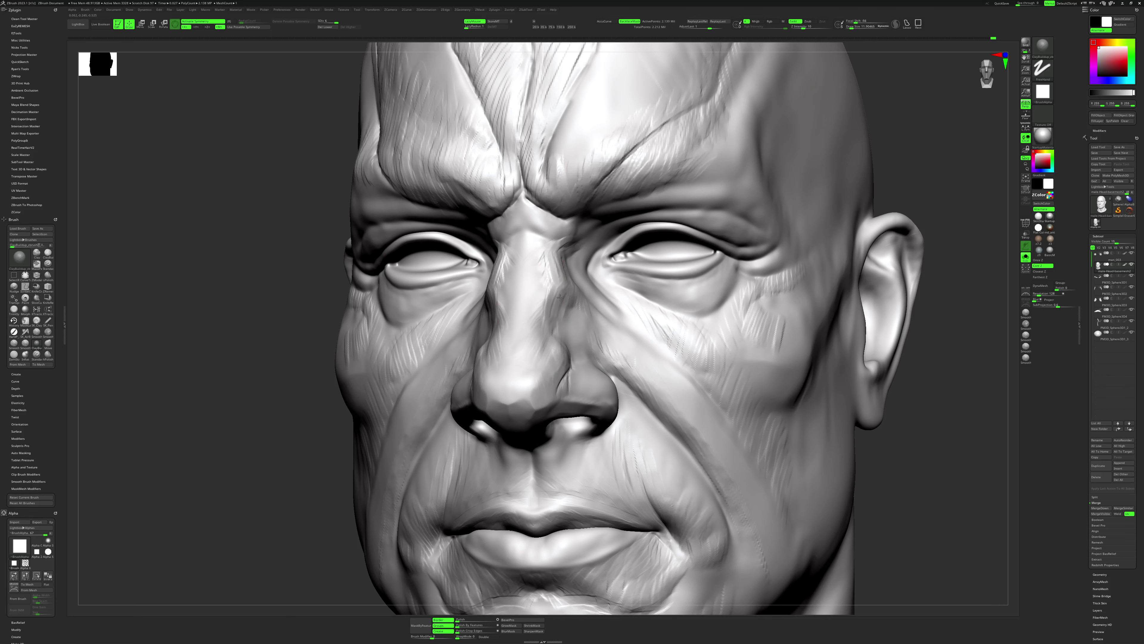
mouse_move(825, 463)
right_mouse_down()
mouse_move(874, 447)
mouse_move(620, 296)
right_mouse_up()
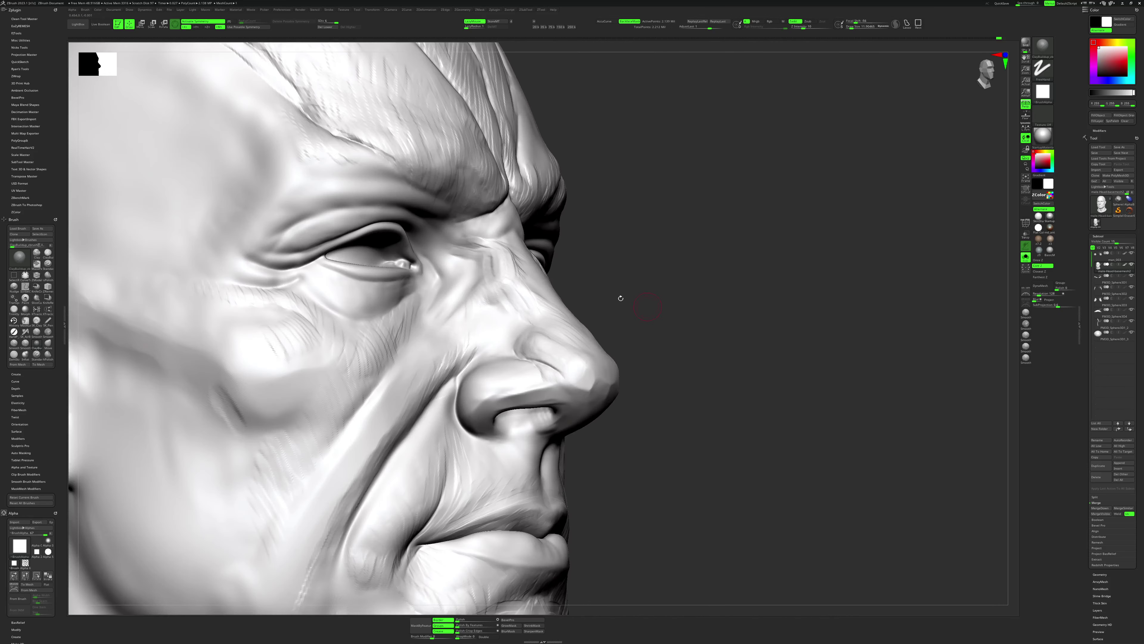
Pick the Move brush, frame the head front-on and zoom in close on the nose.
key("space")
right_click_drag(535, 277, 550, 277)
key("b")
key("m")
key("v")
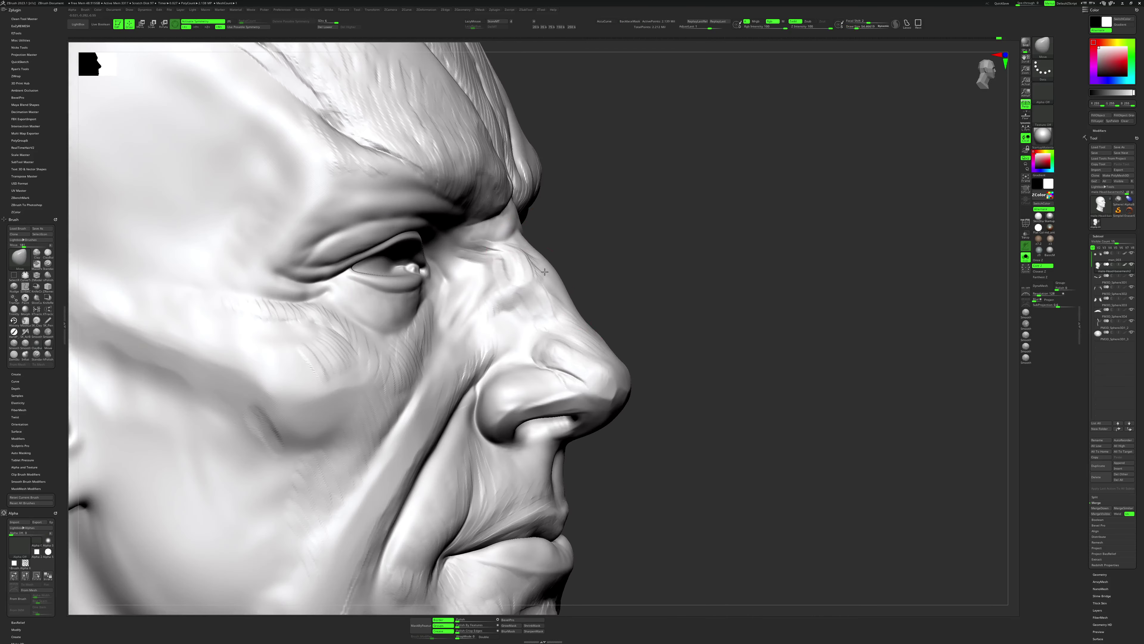
key("space")
key("f")
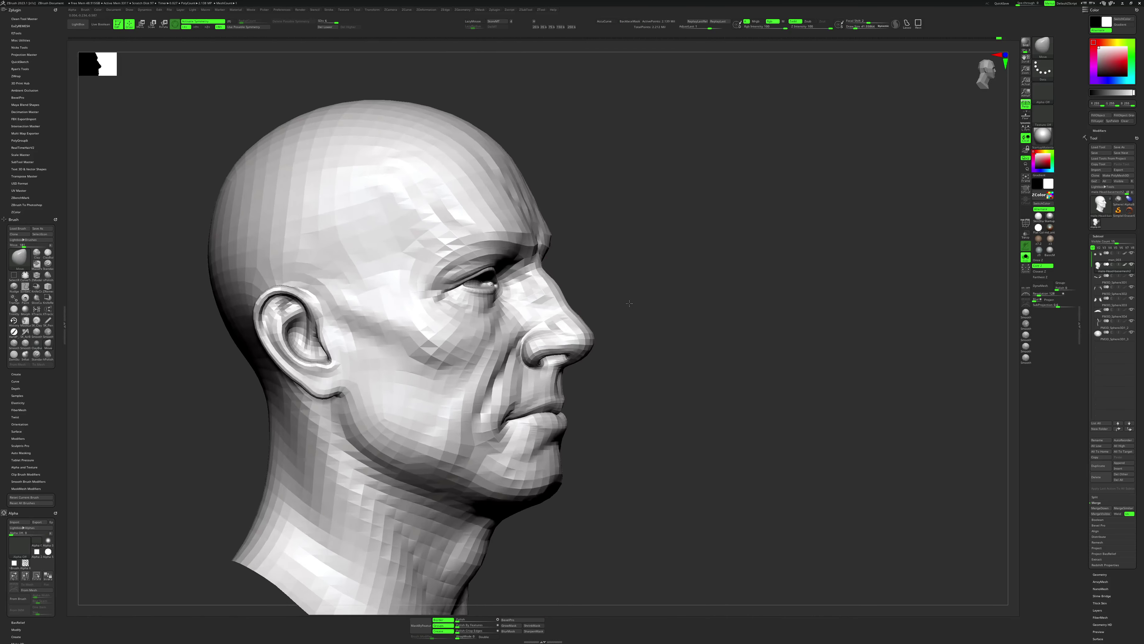
right_click_drag(631, 322, 674, 322)
right_click_drag(824, 363, 511, 283)
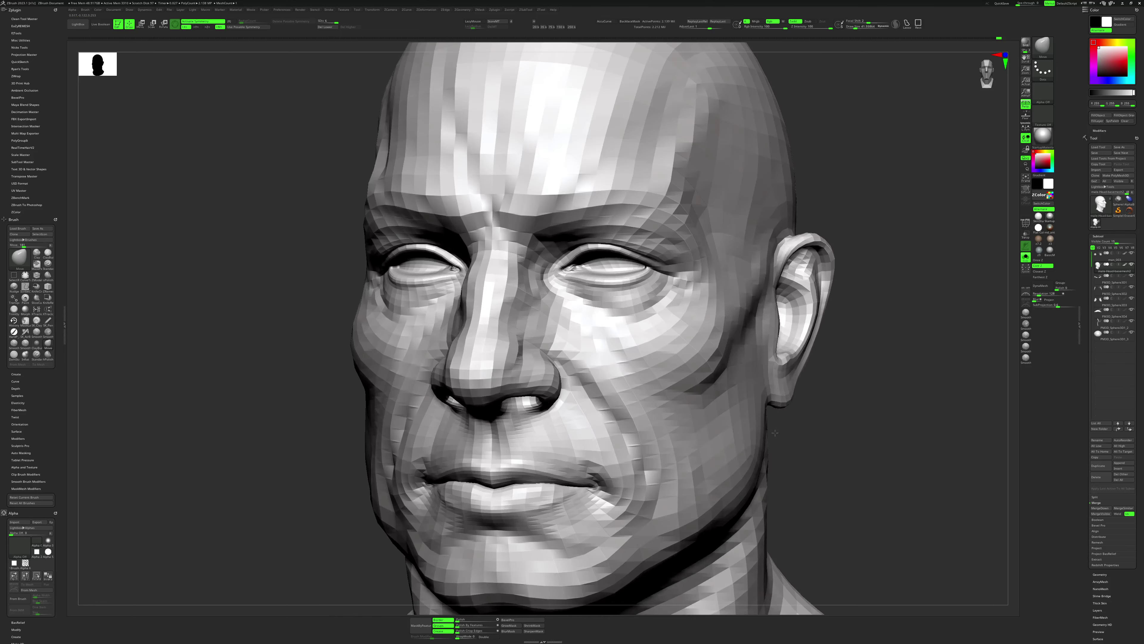
Build up clay with a smaller ClayBuildup brush along the nose bridge and cheeks.
key("space")
key("b")
key("c")
key("b")
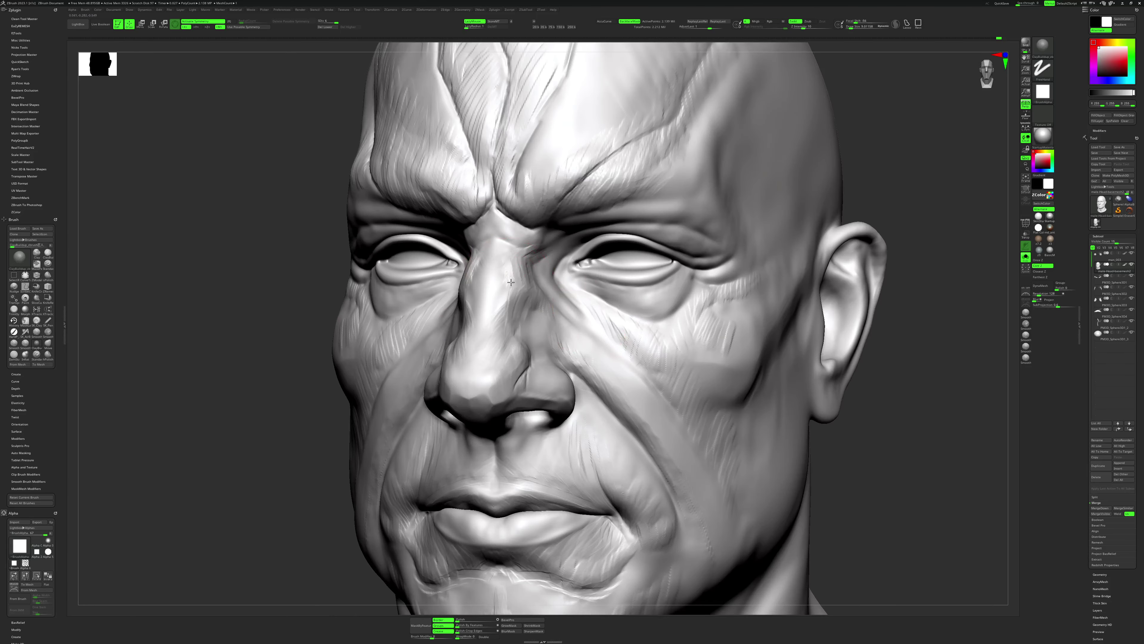
mouse_move(511, 282)
left_mouse_down()
mouse_move(503, 265)
mouse_move(499, 314)
left_mouse_up()
right_click_drag(487, 344, 504, 338)
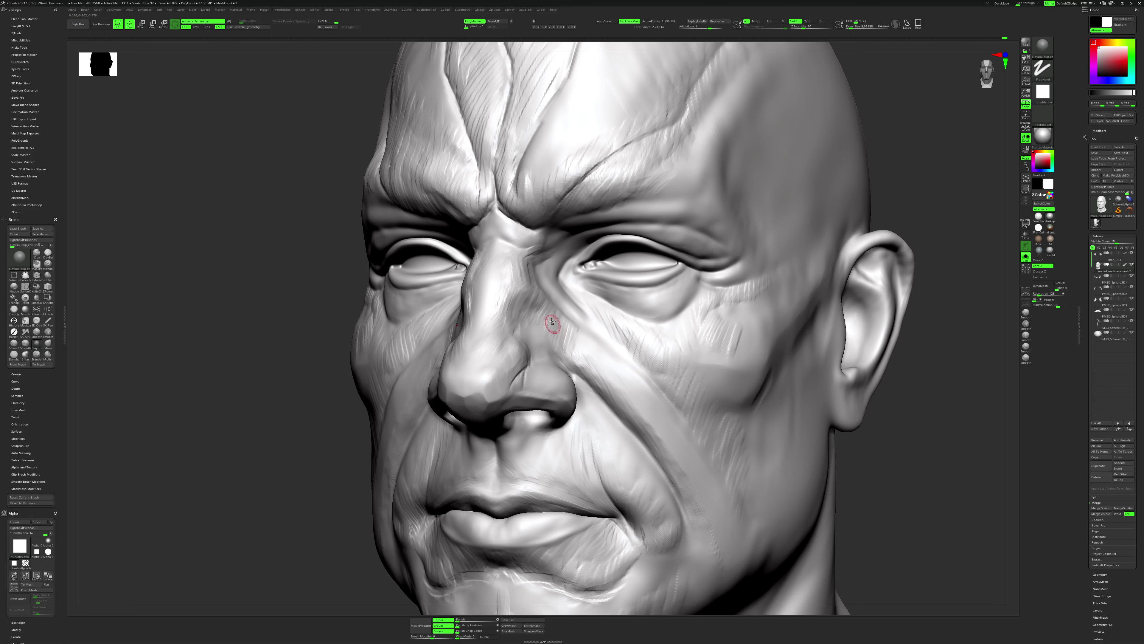
left_click_drag(577, 334, 597, 366)
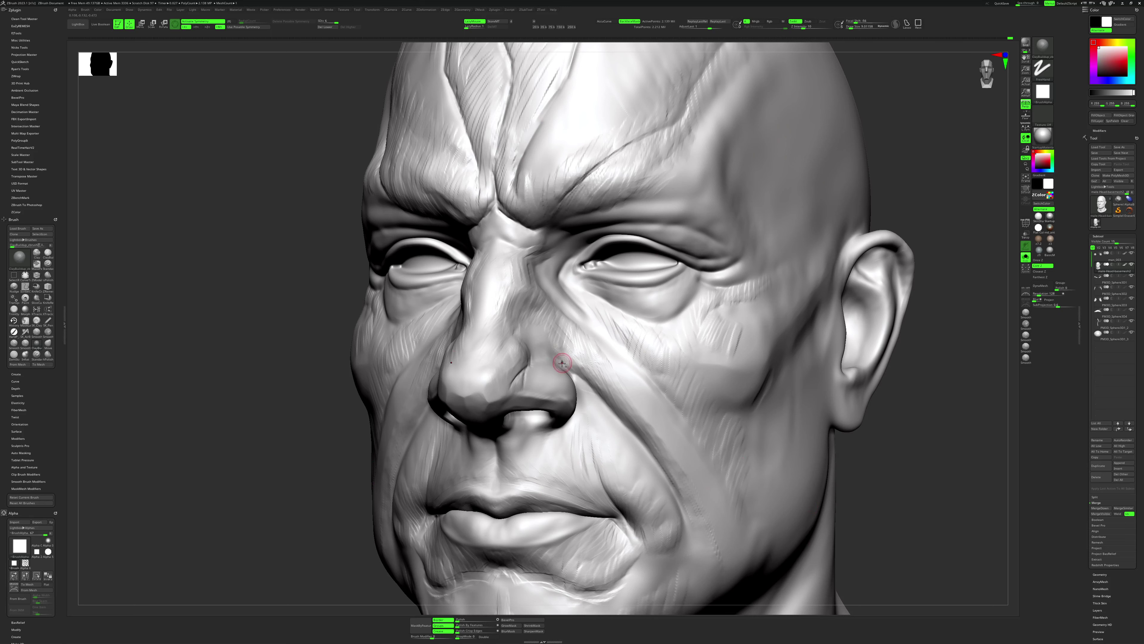
left_click_drag(558, 360, 549, 346)
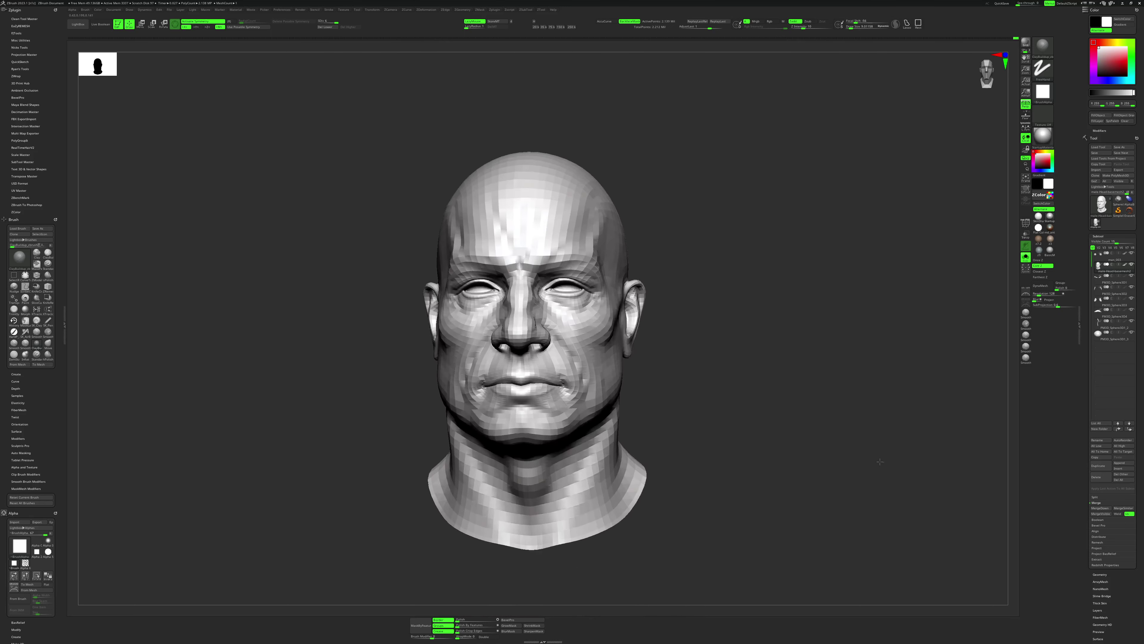
right_click_drag(880, 461, 947, 522, "alt")
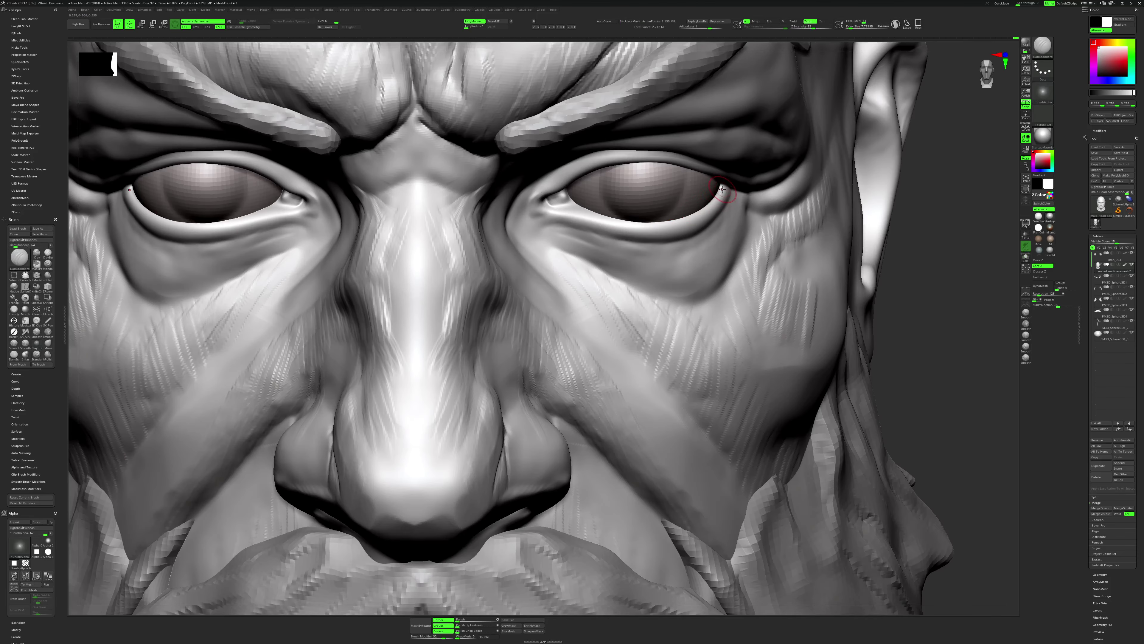
Solo the head and carve a DamStandard crease along the lower eyelids, redoing it once.
key("ctrl+shift+s")
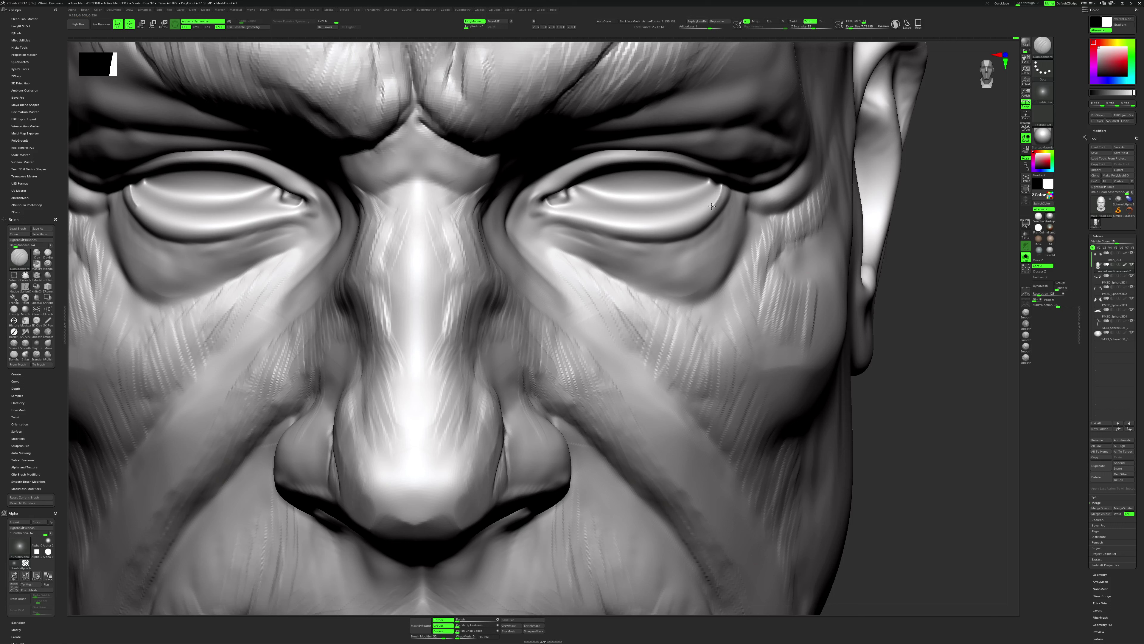
left_click_drag(546, 212, 597, 221)
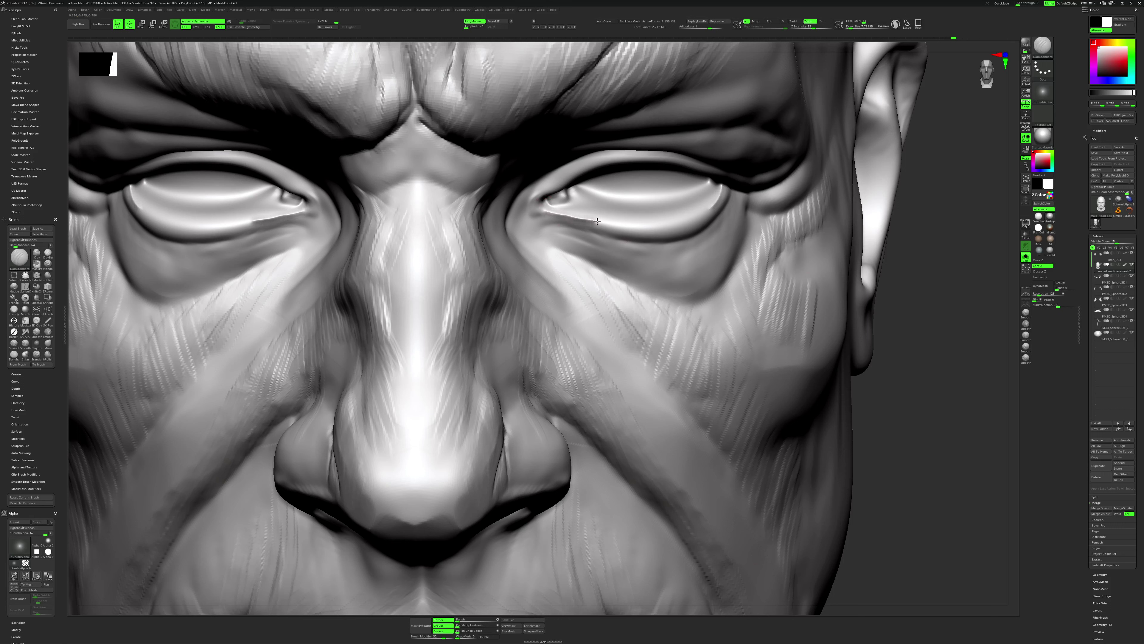
key("ctrl+z")
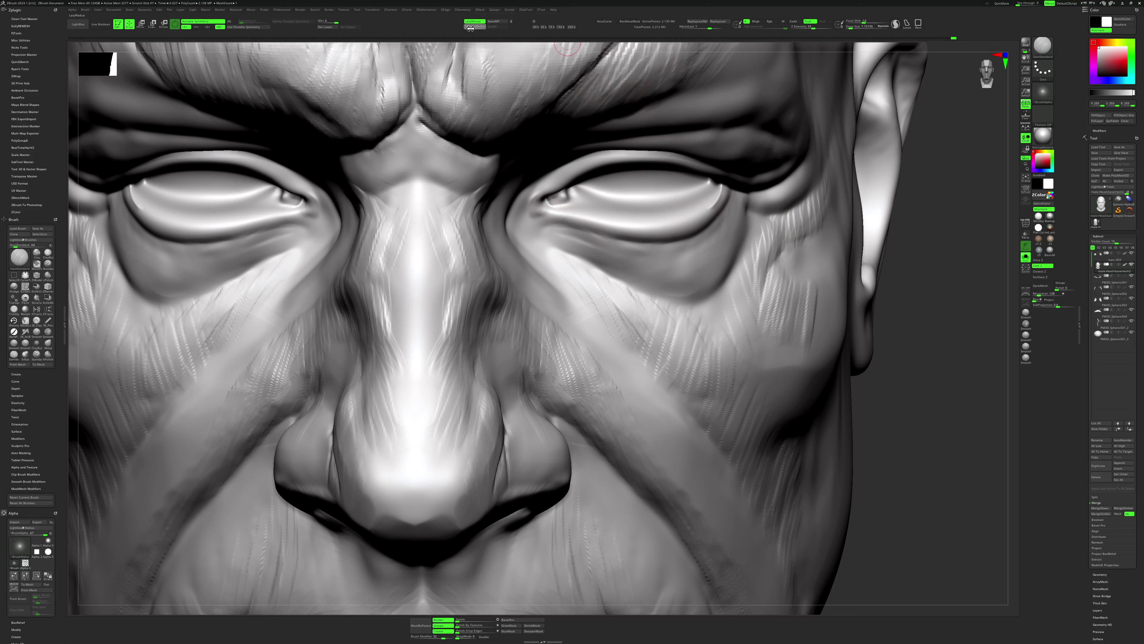
mouse_move(541, 215)
left_mouse_down()
mouse_move(679, 225)
mouse_move(723, 198)
left_mouse_up()
Zoom to the eye side-on and extend the lower eyelid crease from the inner corner.
mouse_move(886, 332)
left_mouse_down()
mouse_move(884, 406)
mouse_move(894, 398)
left_mouse_up()
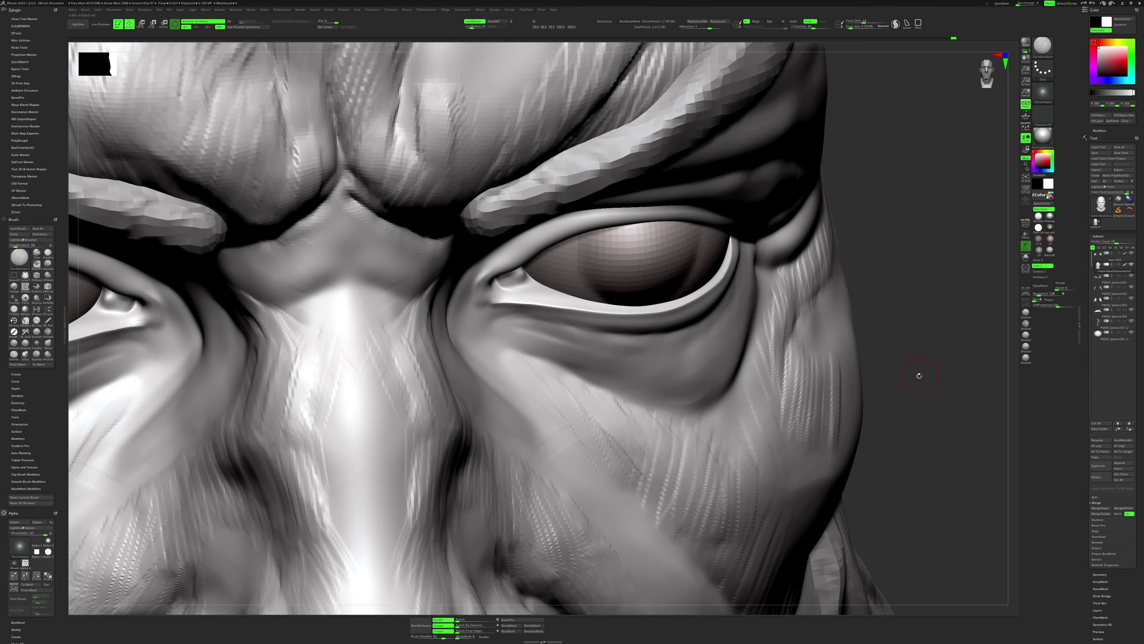
left_click_drag(919, 375, 740, 319)
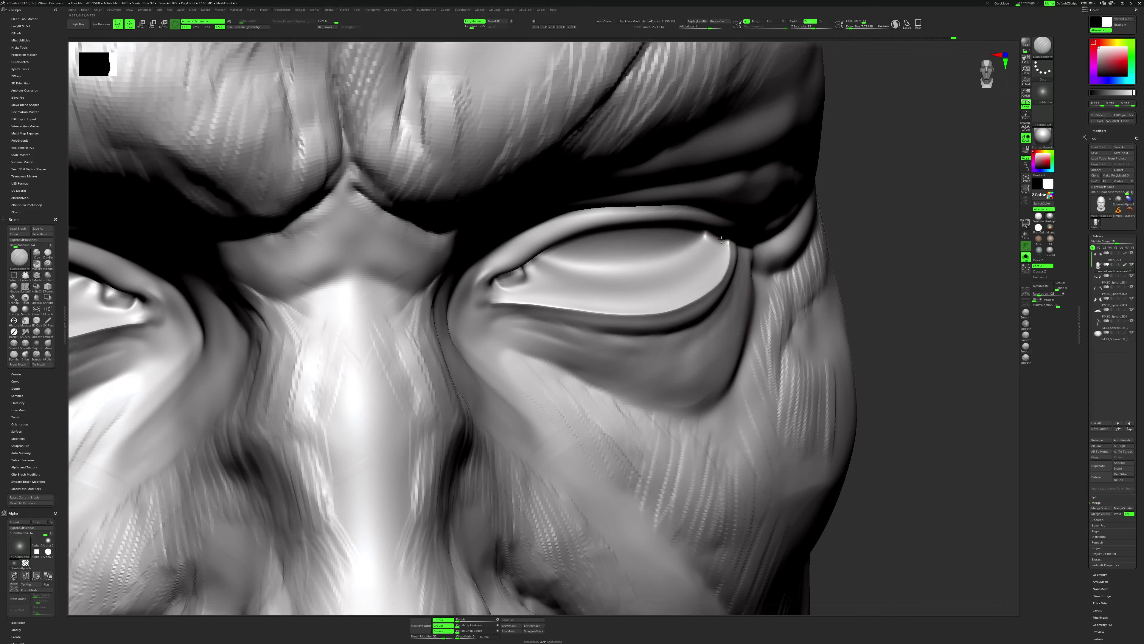
left_click_drag(719, 260, 634, 305)
left_click_drag(493, 301, 651, 307)
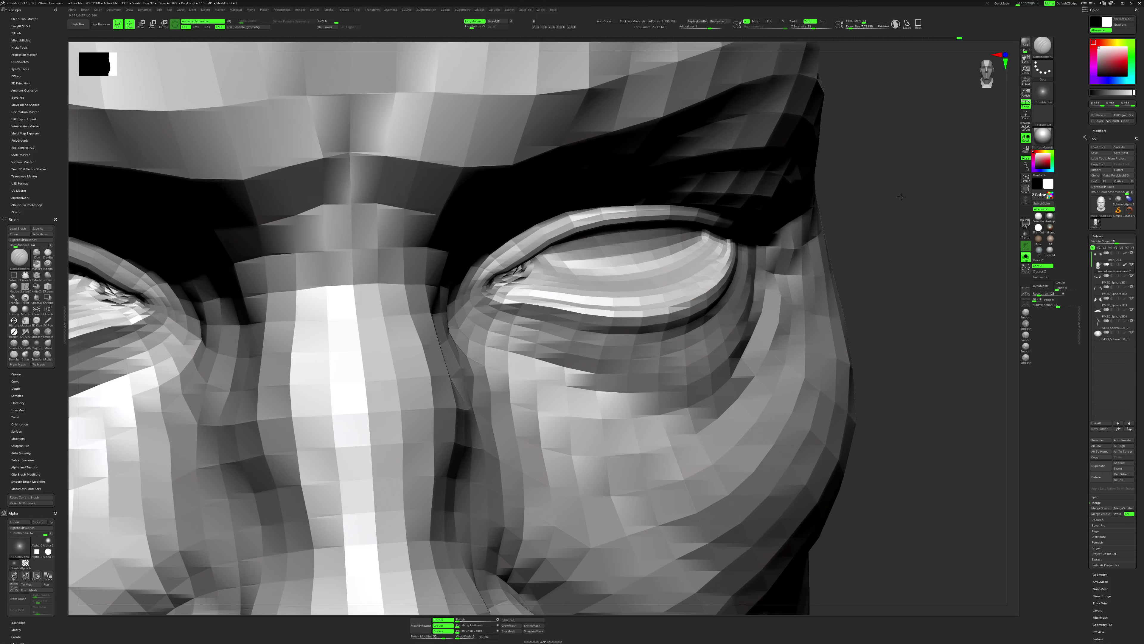
mouse_move(853, 218)
left_mouse_down()
mouse_move(883, 194)
mouse_move(864, 210)
mouse_move(814, 206)
mouse_move(766, 226)
left_mouse_up()
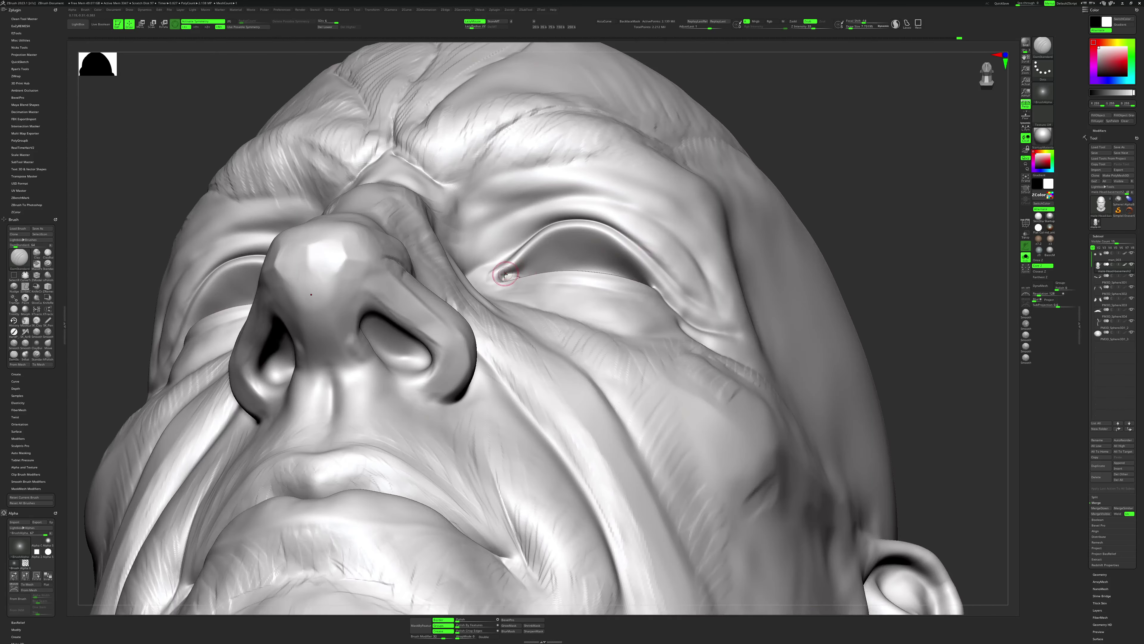
Carve a deeper crease along the upper eyelid fold, undoing and redrawing one stroke.
mouse_move(538, 249)
left_mouse_down()
mouse_move(573, 237)
mouse_move(606, 244)
left_mouse_up()
mouse_move(790, 200)
left_mouse_down()
mouse_move(599, 232)
mouse_move(644, 270)
left_mouse_up()
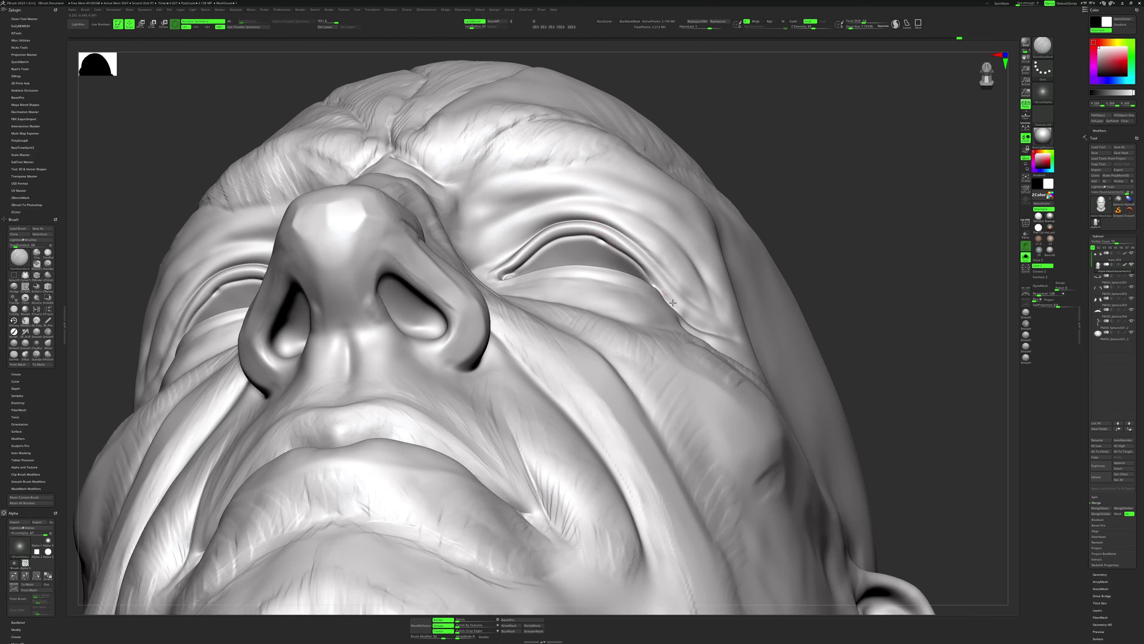
key("ctrl+z")
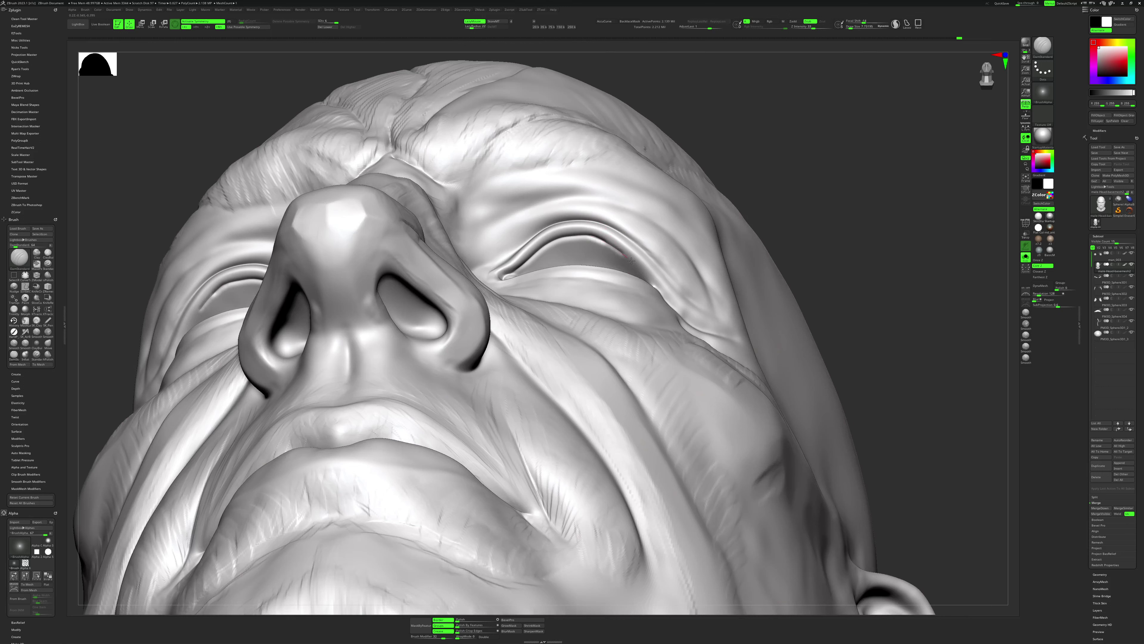
key("ctrl+shift+f")
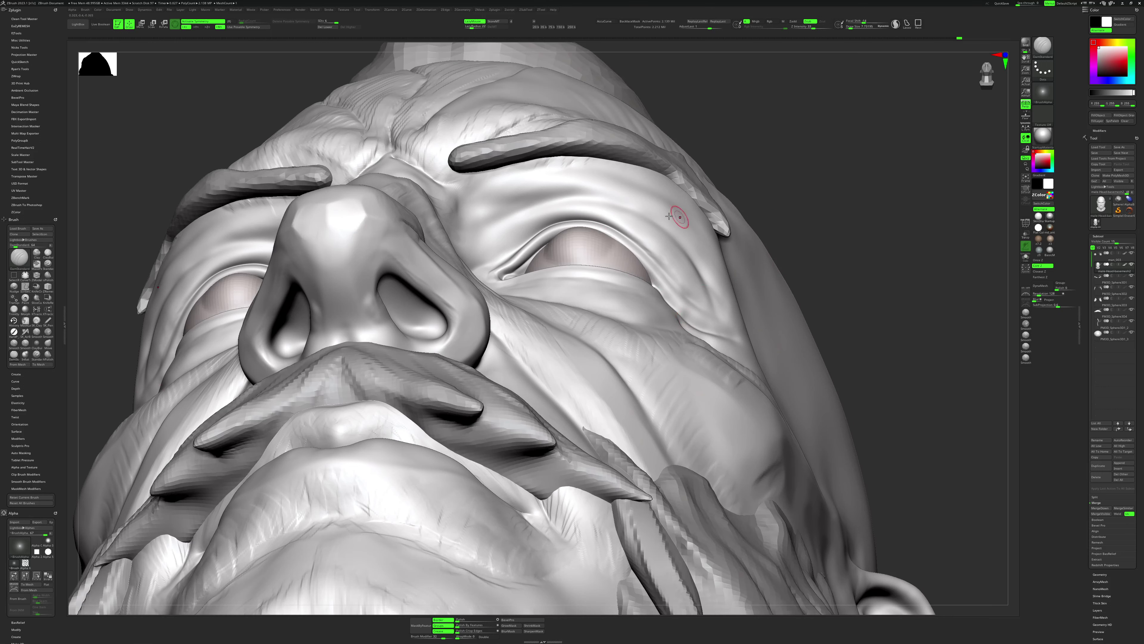
key("ctrl+shift+f")
mouse_move(504, 254)
left_mouse_down()
mouse_move(521, 262)
mouse_move(588, 232)
mouse_move(645, 272)
left_mouse_up()
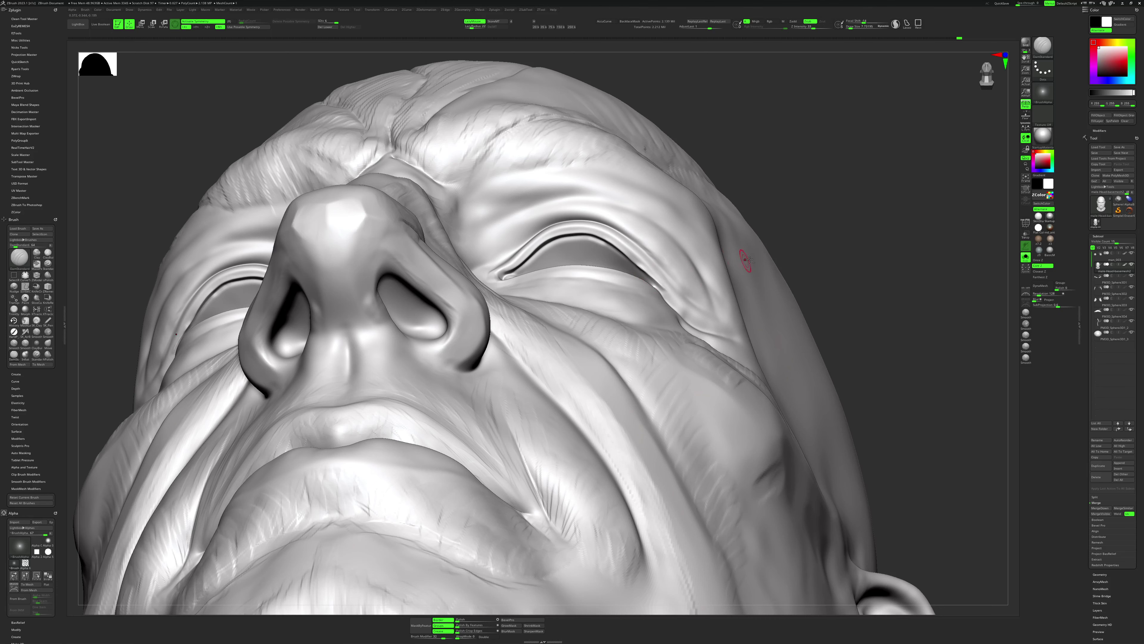
Briefly show all subtools while orbiting to check the sculpt, then solo the head again.
key("alt+s")
left_click_drag(808, 202, 630, 228)
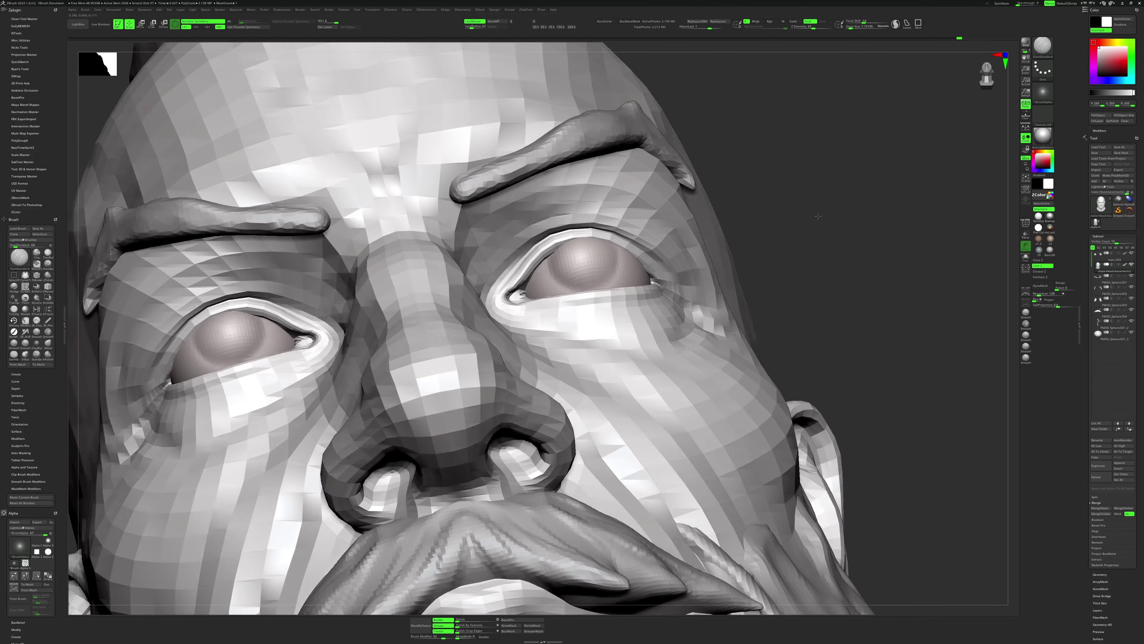
key("alt+s")
Refine the skin around the eyes with hPolish, ClayBuildup, DamStandard and Smooth brushes.
key("b")
key("h")
key("p")
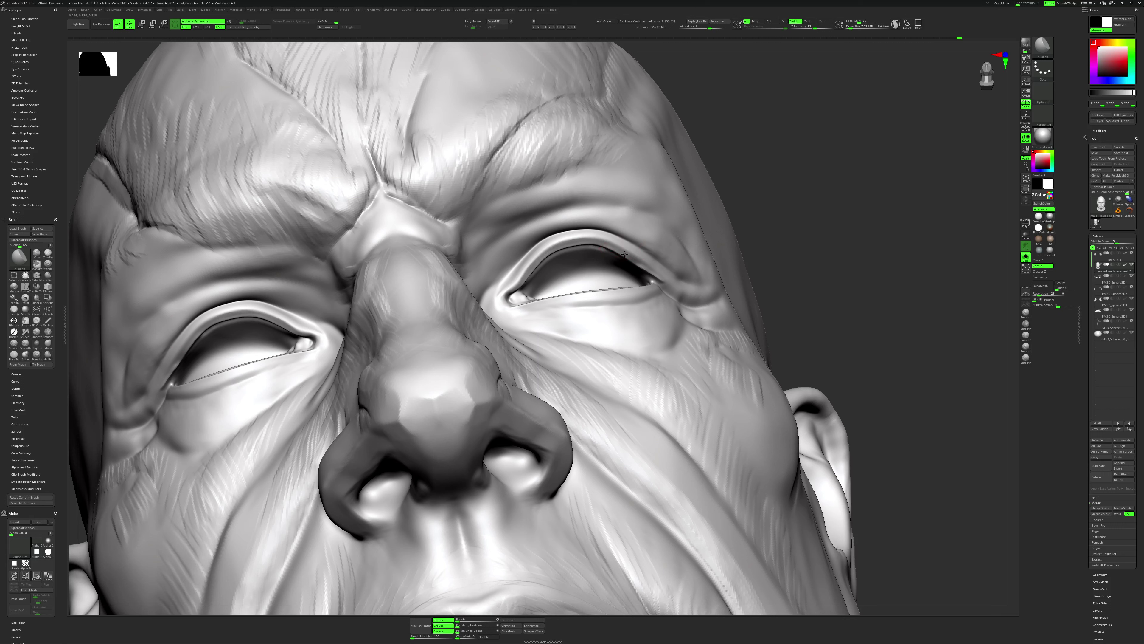
key("b")
key("c")
key("b")
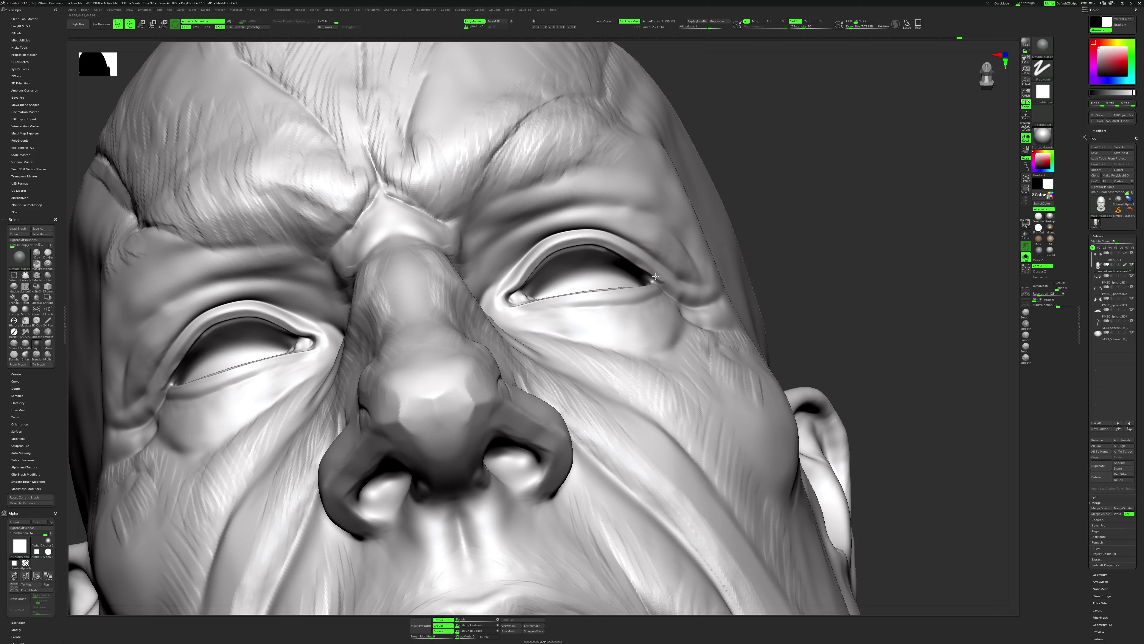
key("b")
key("d")
key("s")
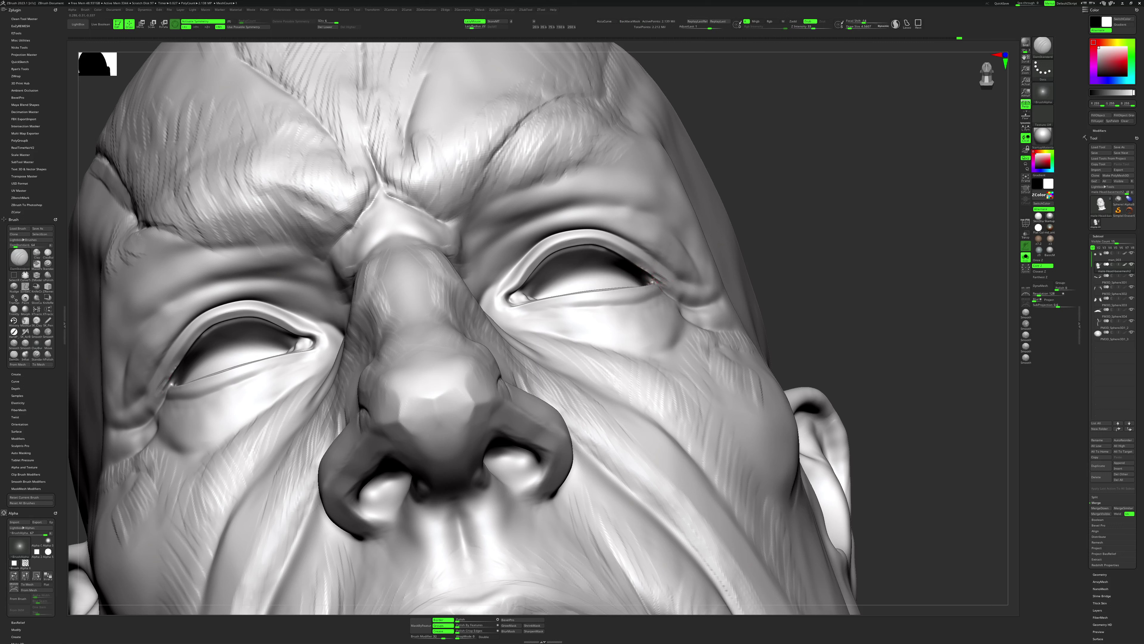
key("b")
key("c")
key("b")
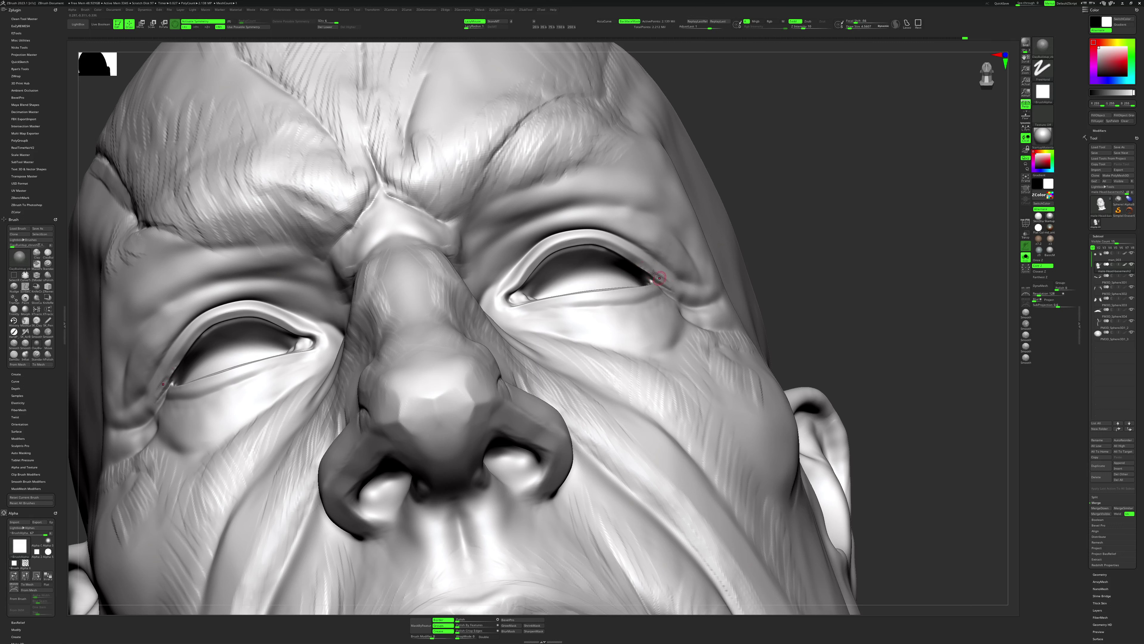
key("shift")
From a three-quarter view, keep refining the eyes with Standard and ClayBuildup brushes.
mouse_move(731, 318)
right_mouse_down()
mouse_move(851, 318)
mouse_move(855, 341)
mouse_move(506, 359)
right_mouse_up()
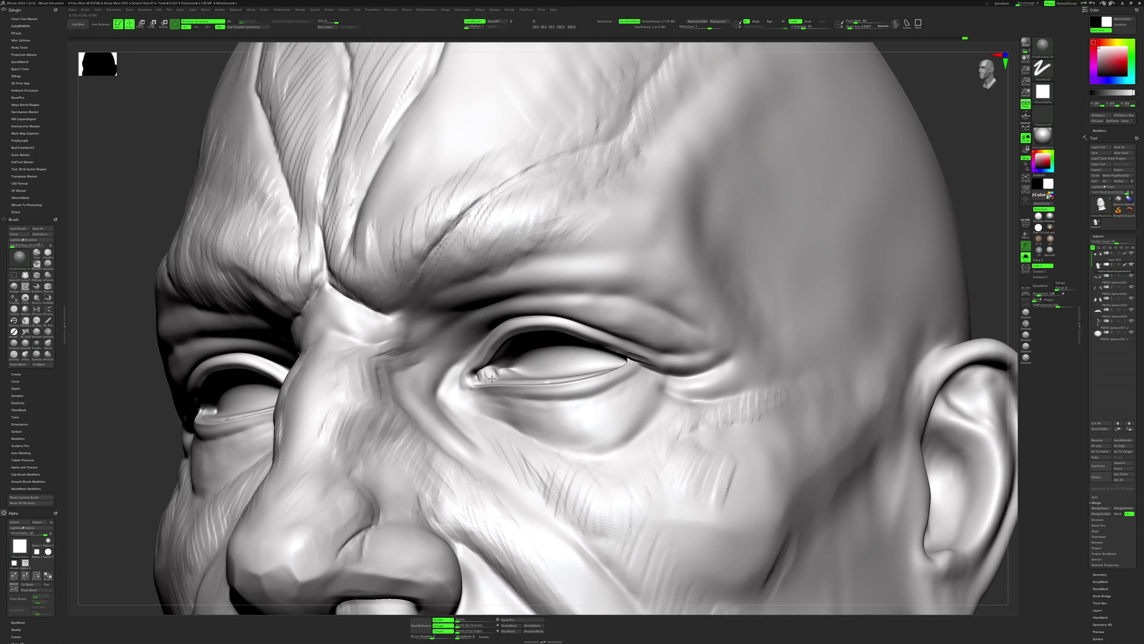
key("b")
key("s")
key("t")
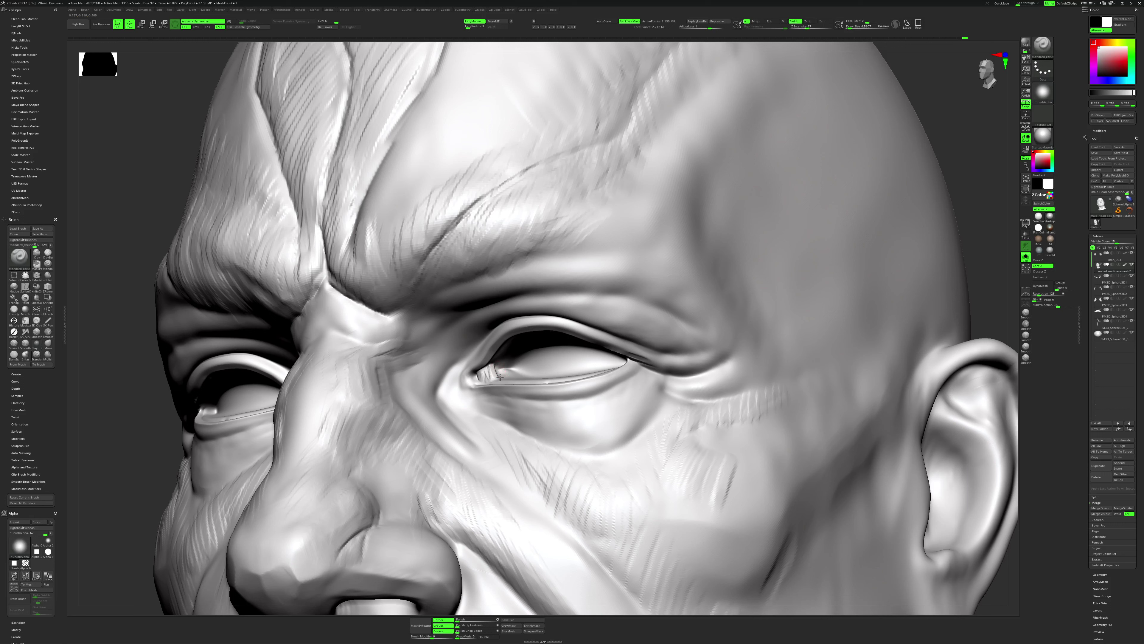
key("b")
key("c")
key("b")
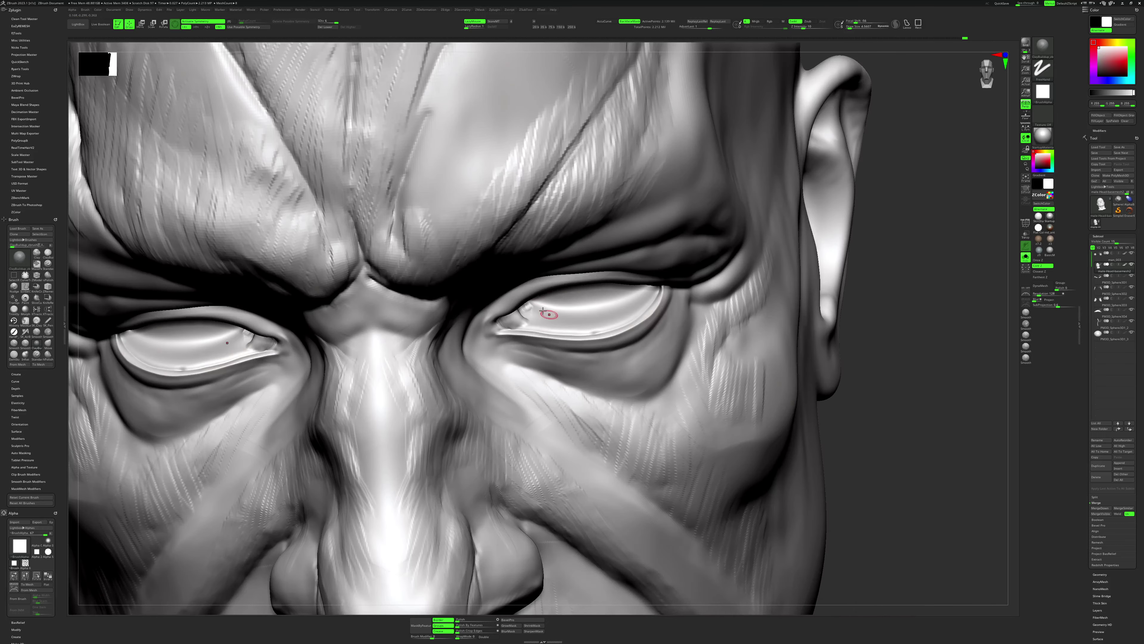
Stroke a ClayBuildup ridge along the inner eye corner, then switch to Smooth.
right_click(543, 311)
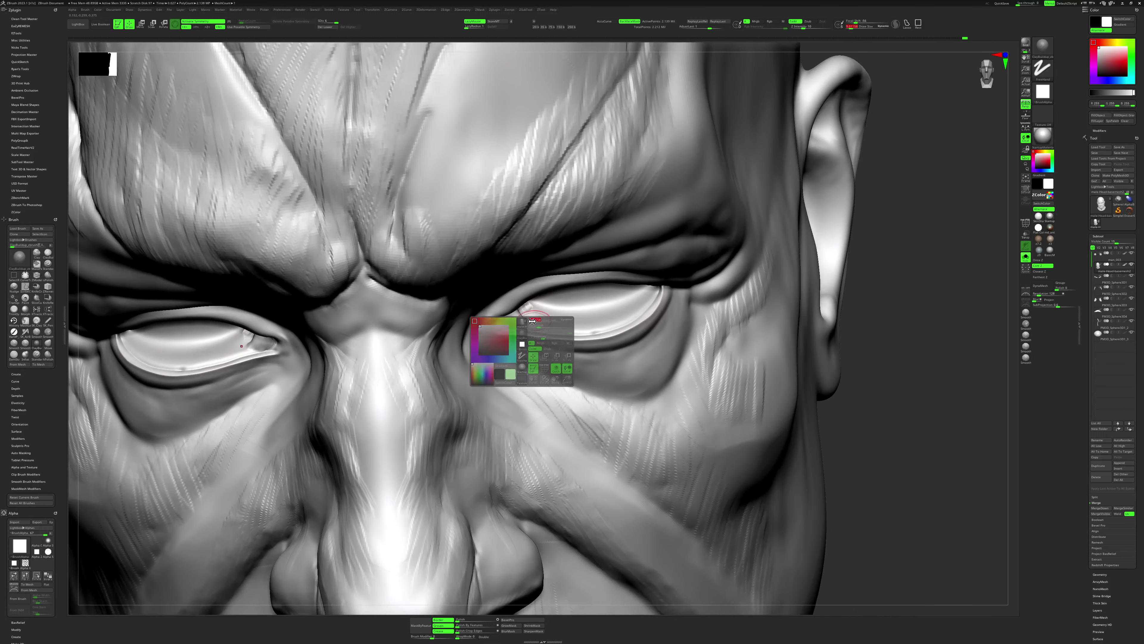
left_click(528, 320)
left_click_drag(528, 320, 542, 327)
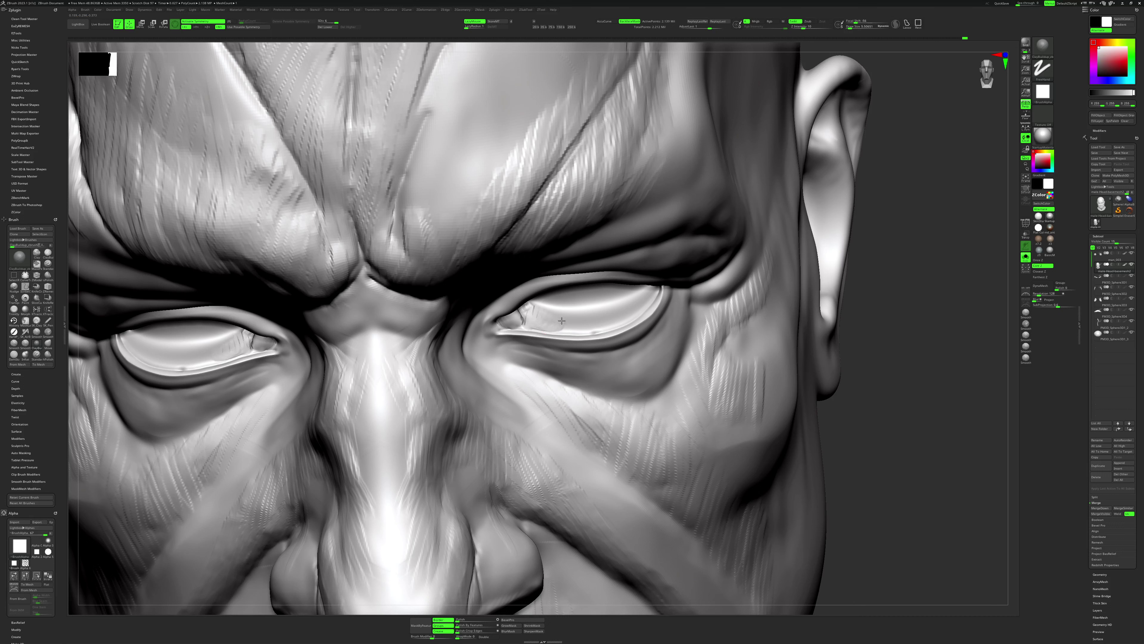
key("shift")
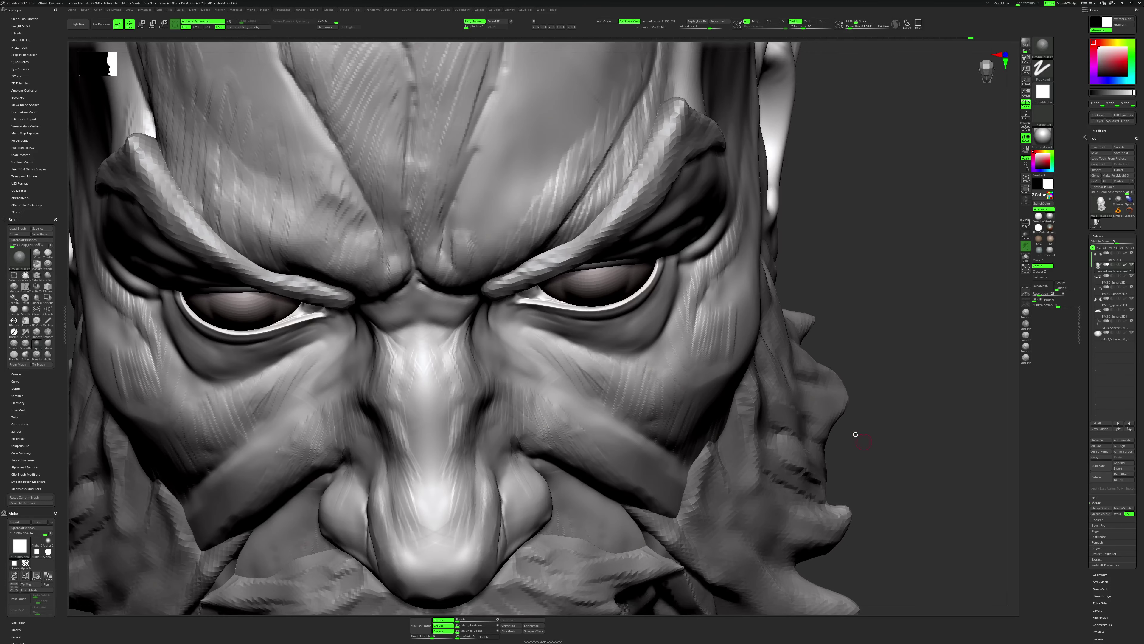
Reshape both inner eye corners with the Move brush at draw size 30.4.
key("b")
key("m")
key("v")
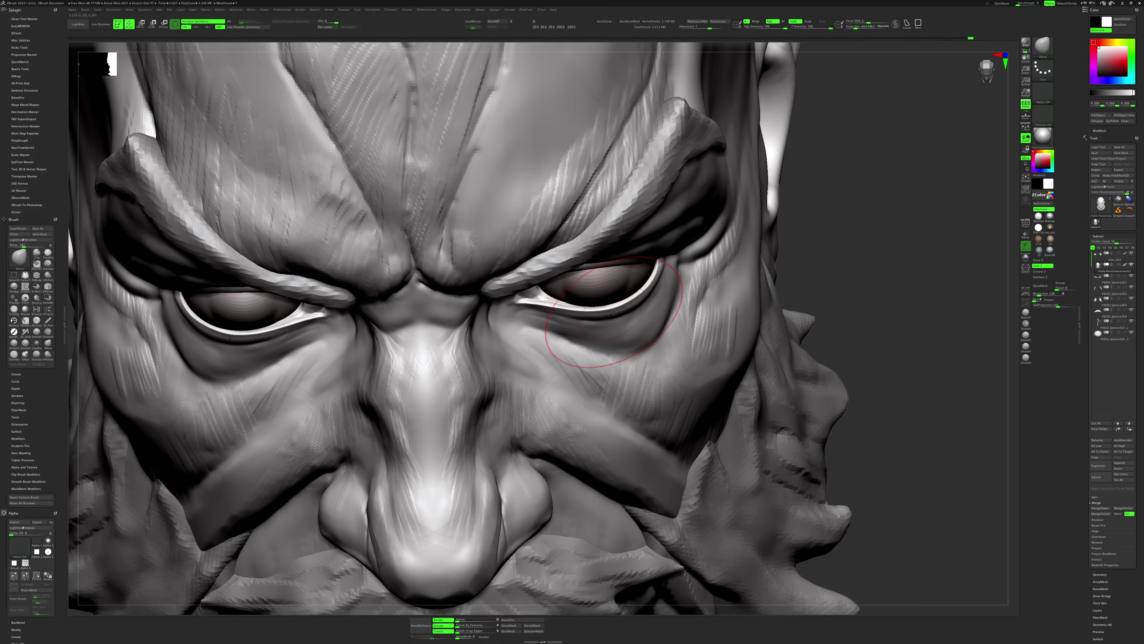
key("s")
left_click_drag(614, 312, 541, 306)
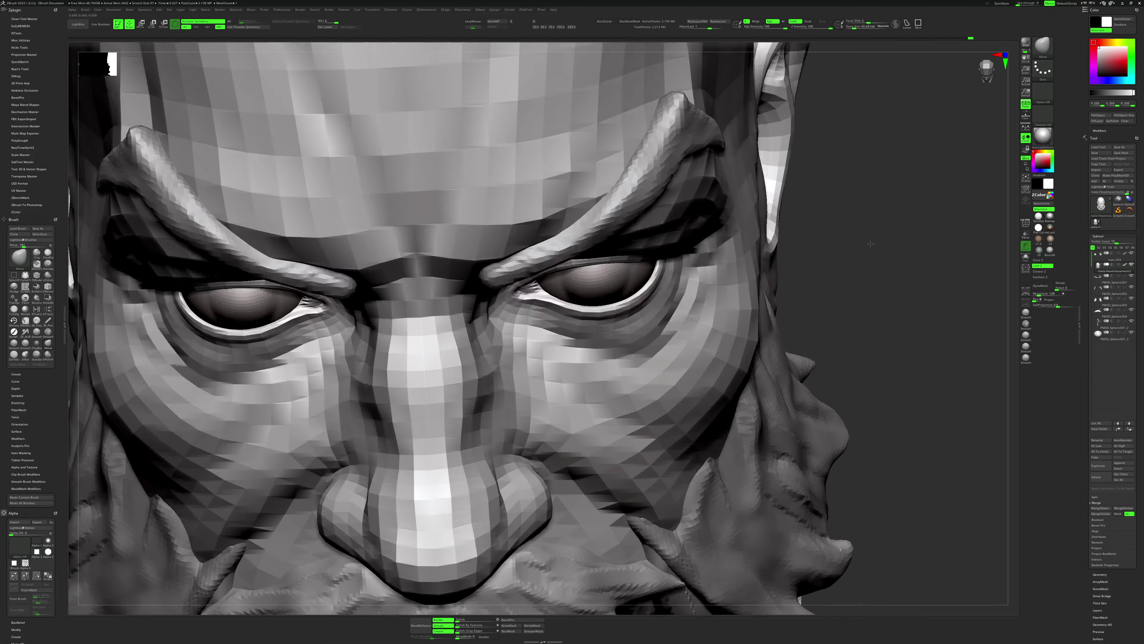
left_click_drag(870, 243, 623, 276)
left_click_drag(514, 296, 502, 288)
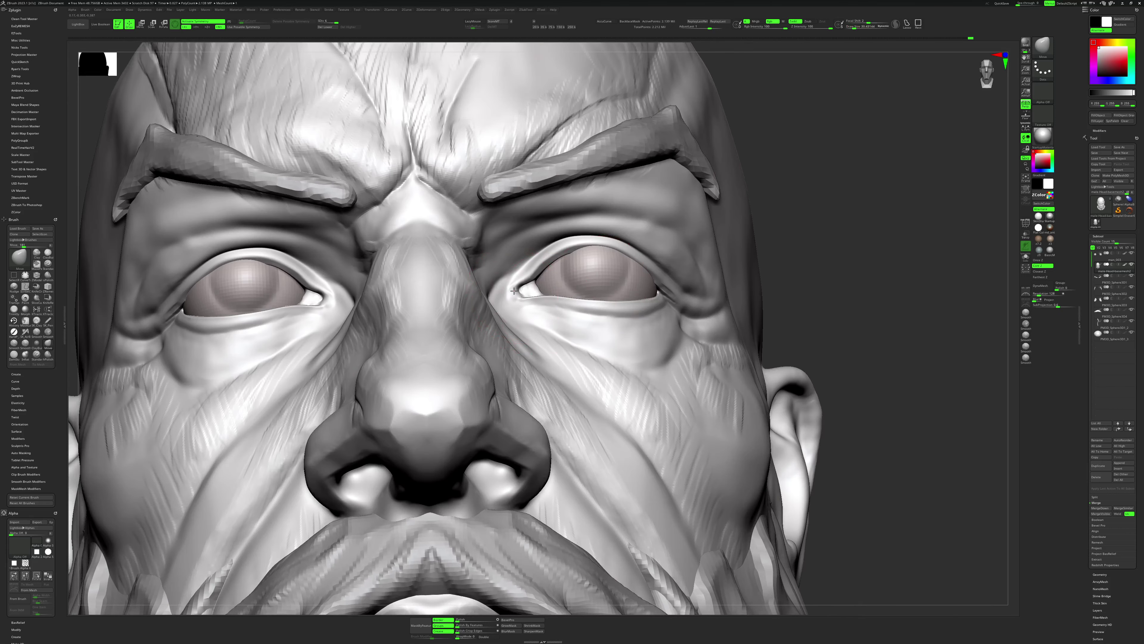
mouse_move(855, 225)
left_mouse_down()
mouse_move(834, 204)
mouse_move(597, 251)
left_mouse_up()
Return to a frontal view and resize the brush to about 13.5, then 21.
key("space")
key("space")
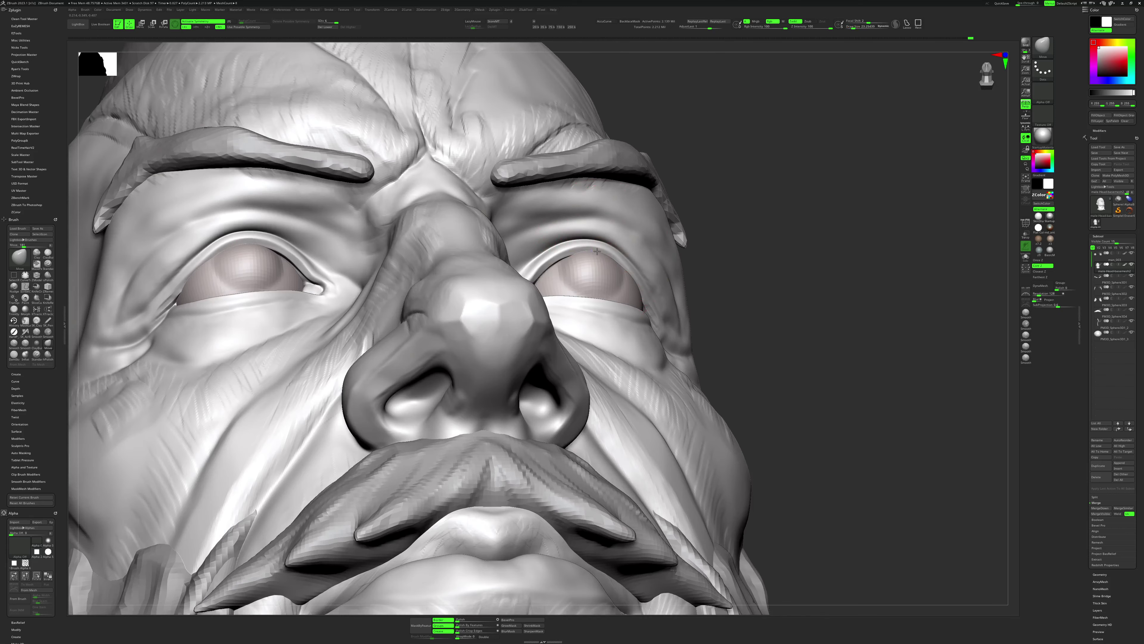
left_click_drag(716, 189, 725, 249)
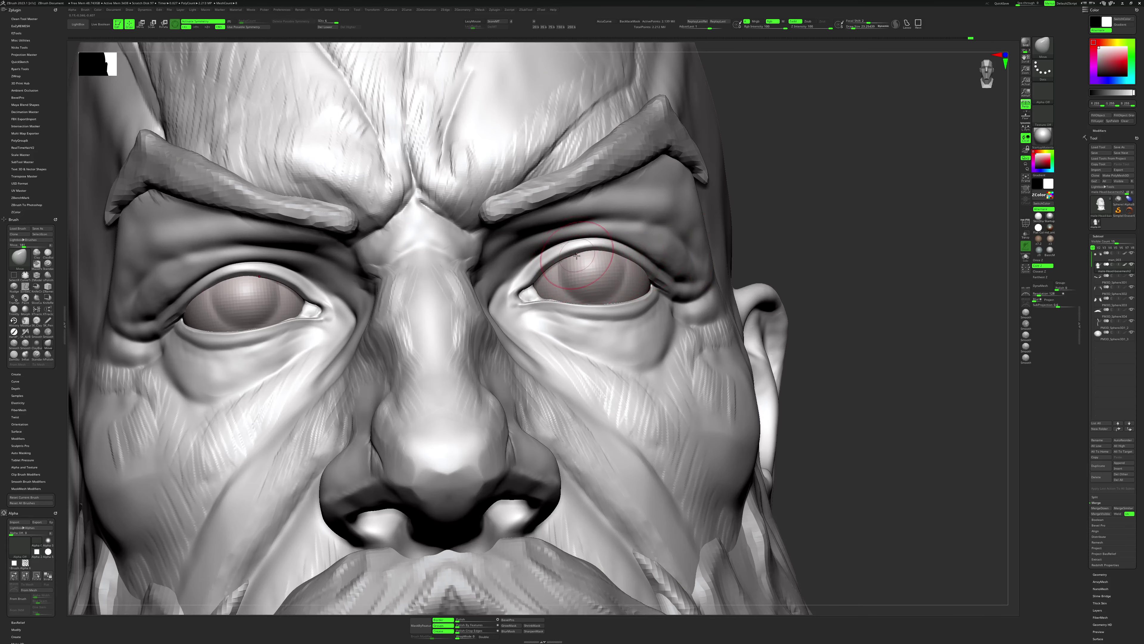
key("space")
left_click_drag(547, 275, 553, 268)
key("space")
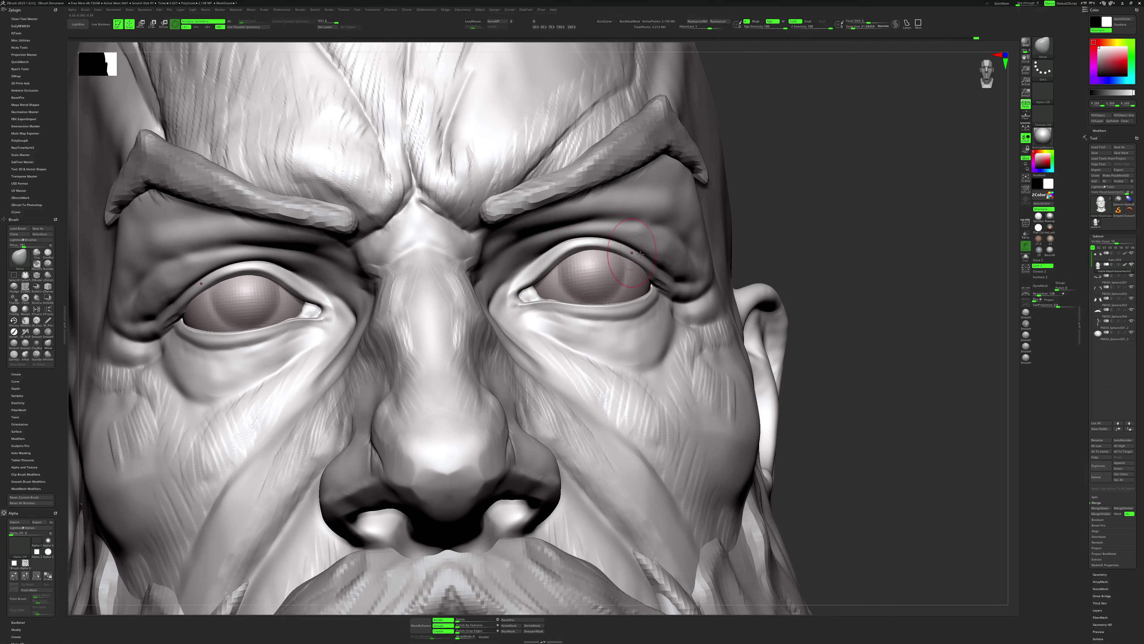
Check the sculpt by toggling between coarse and full subdivision levels while orbiting.
key("shift+d")
left_click_drag(813, 267, 931, 243)
key("d")
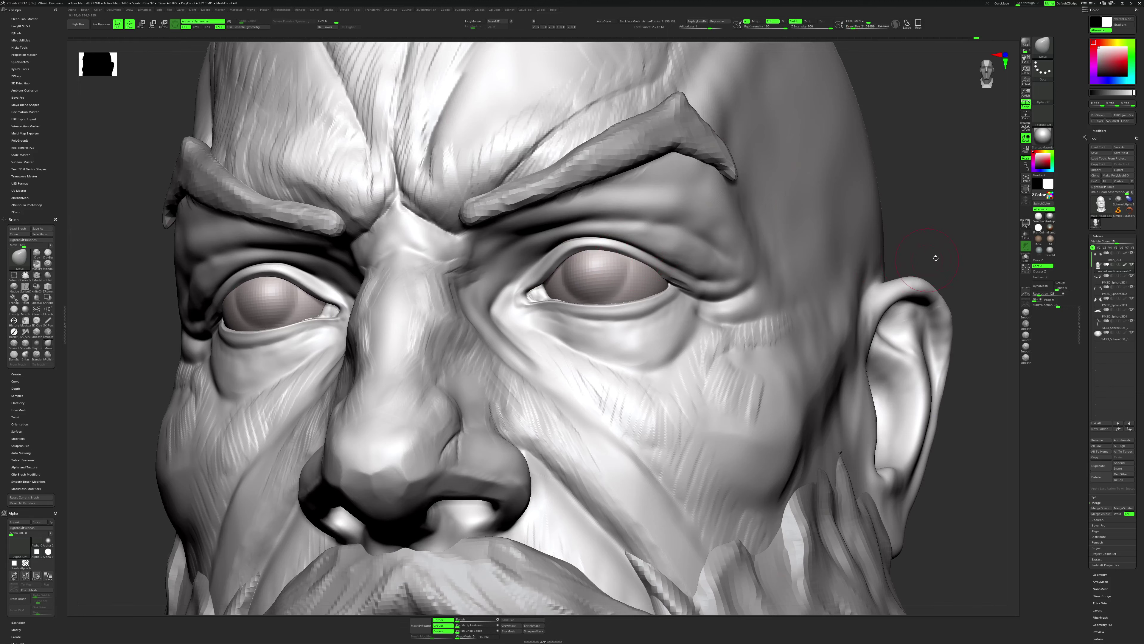
key("shift+d")
key("d")
key("shift+d")
key("d")
mouse_move(931, 243)
left_mouse_down()
mouse_move(652, 296)
mouse_move(658, 285)
left_mouse_up()
Touch up the eyes with ClayBuildup and Smooth, then frame the head with all subtools shown.
key("space")
key("b")
key("c")
key("b")
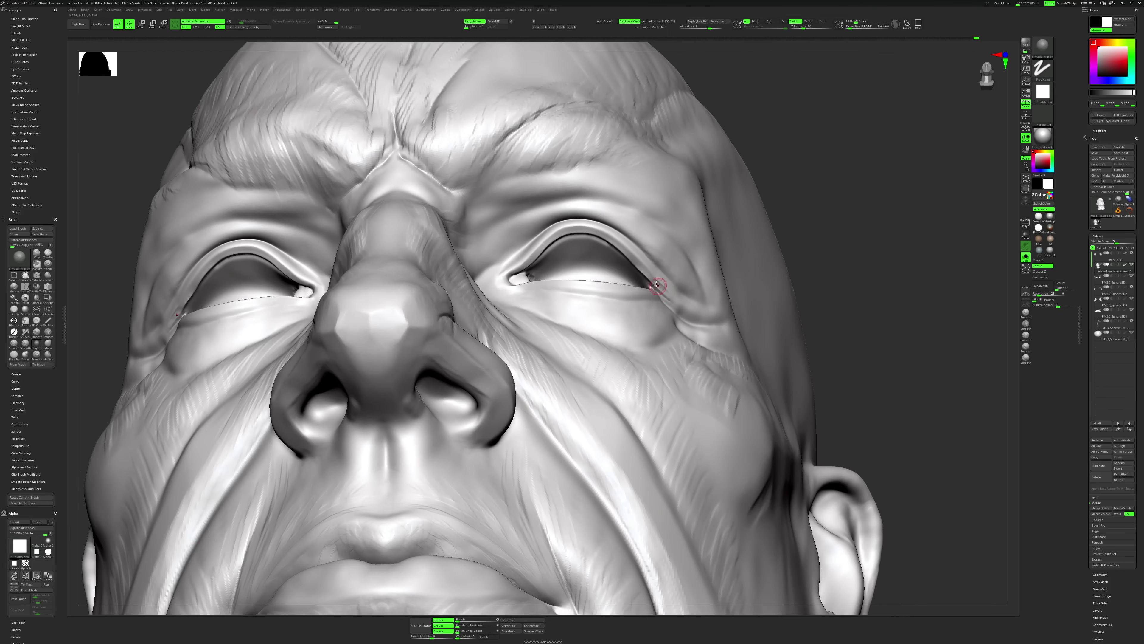
key("shift")
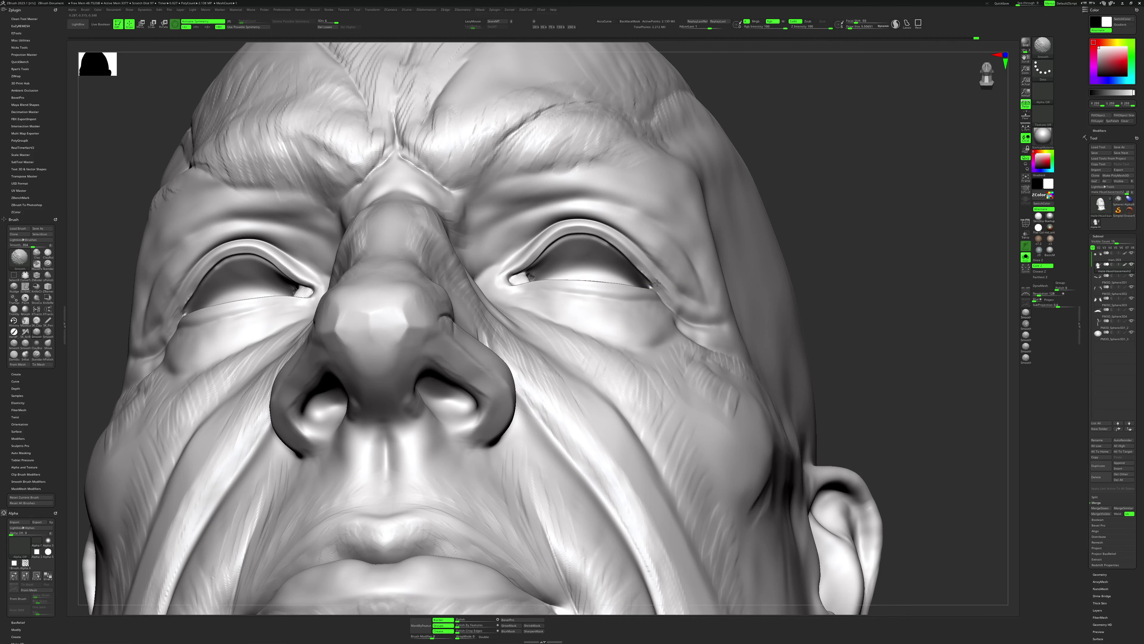
mouse_move(870, 317)
left_mouse_down()
mouse_move(890, 293)
mouse_move(856, 349)
mouse_move(790, 383)
left_mouse_up()
key("f")
key("shift+alt+s")
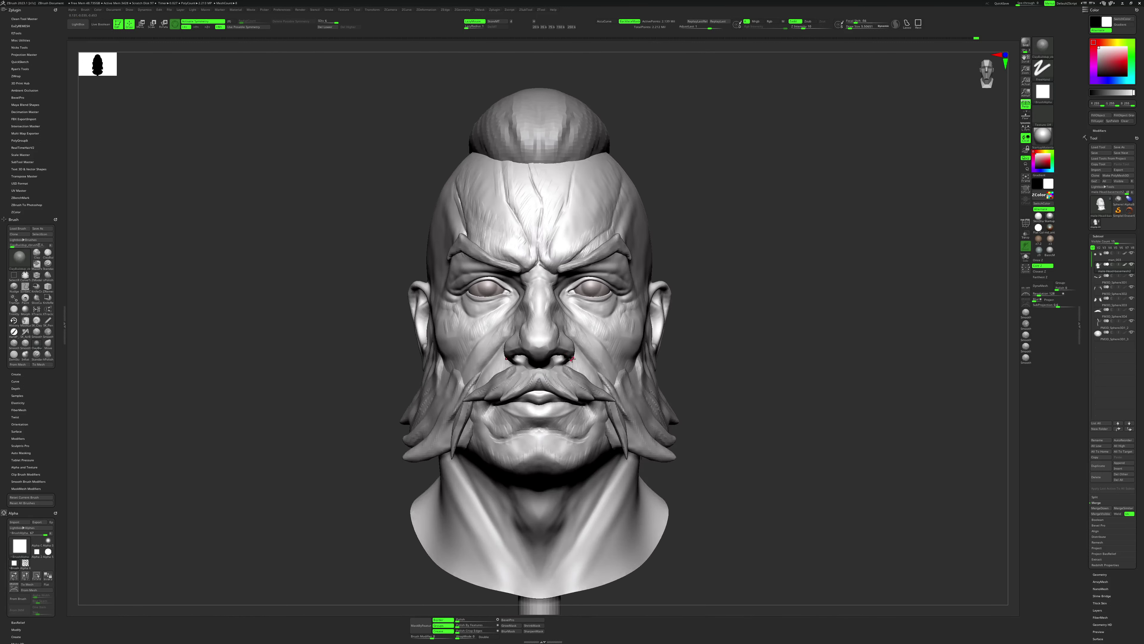
left_click_drag(768, 311, 703, 316)
key("shift+alt+s")
key("b")
key("m")
key("v")
key("space")
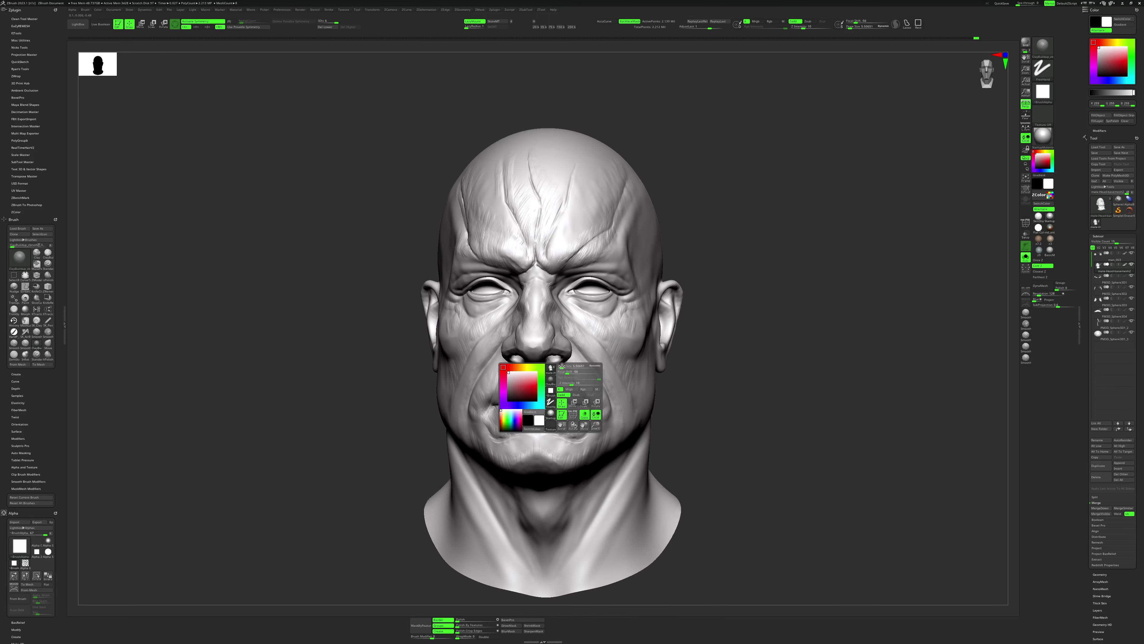
left_click_drag(549, 369, 562, 369)
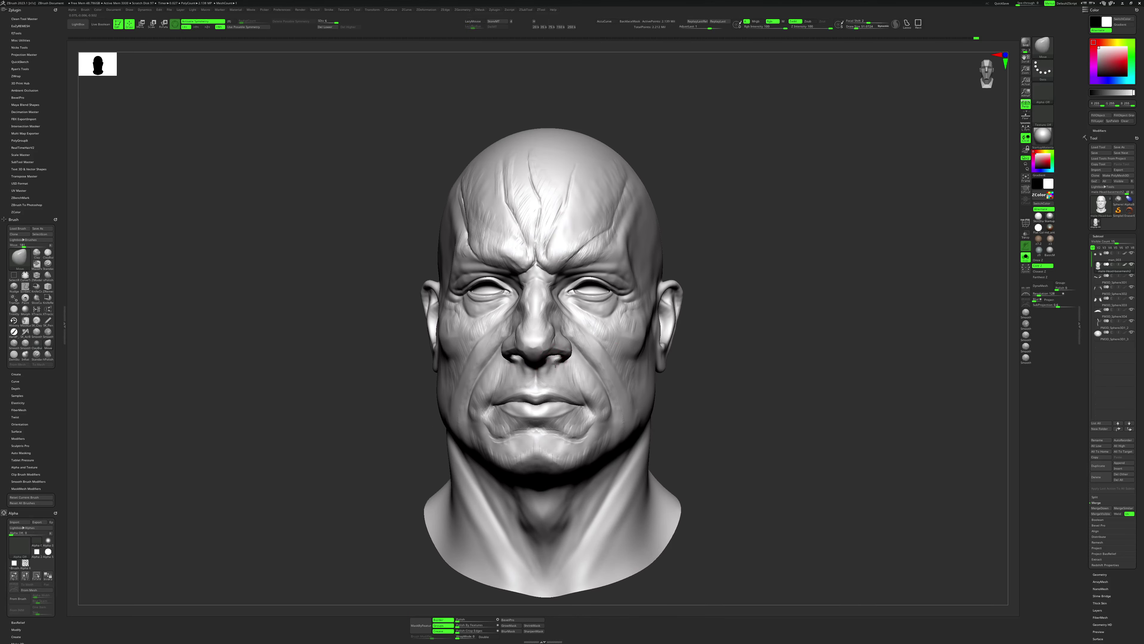
left_click_drag(792, 356, 673, 356)
mouse_move(451, 374)
left_mouse_down()
mouse_move(522, 378)
mouse_move(575, 351)
left_mouse_up()
key("space")
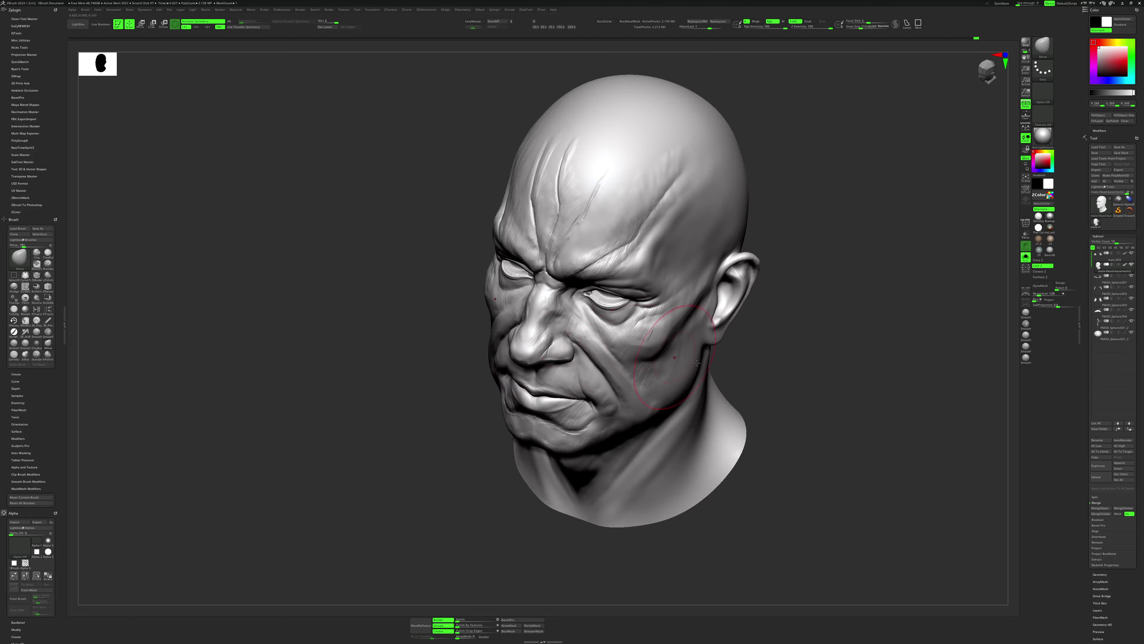
left_click_drag(775, 360, 878, 361)
key("space")
left_click_drag(586, 312, 572, 312)
left_click_drag(712, 311, 795, 311)
key("bracketright")
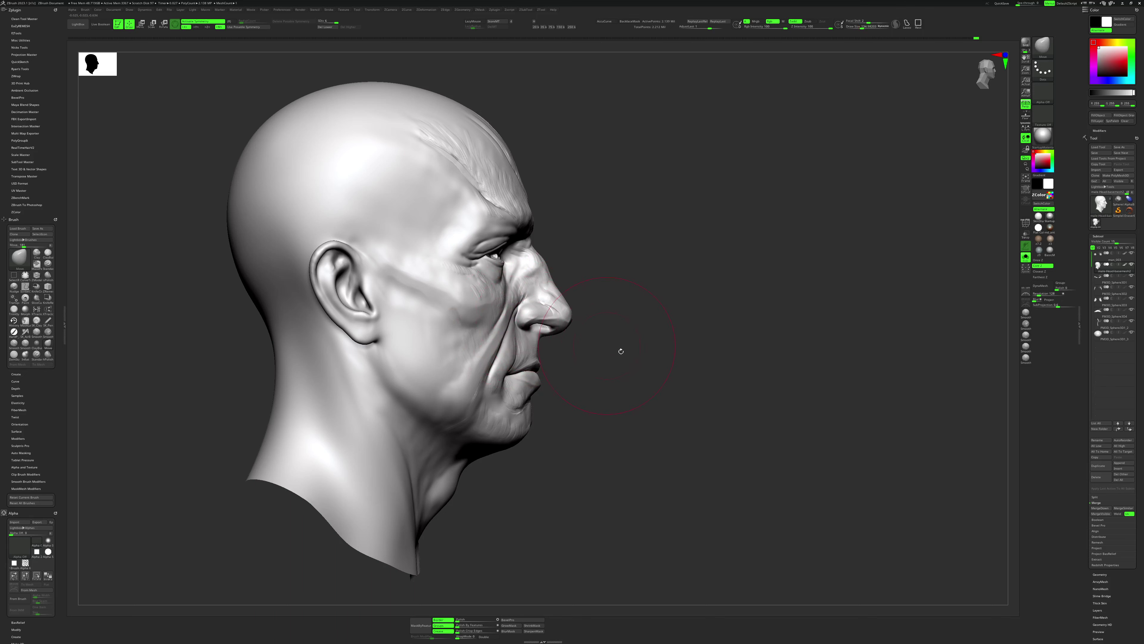
left_click_drag(621, 350, 750, 365)
Select the PM3D_Sphere3D4 mustache subtool and shrink the brush from about 81 to 30.4.
key("space")
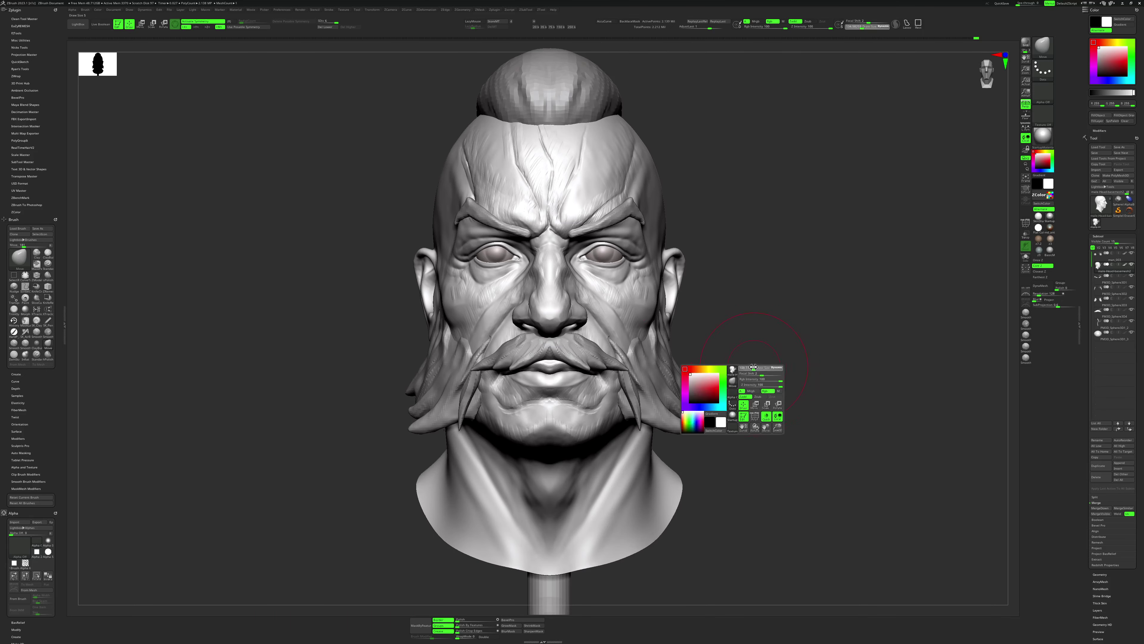
key("space")
left_click_drag(590, 349, 571, 349)
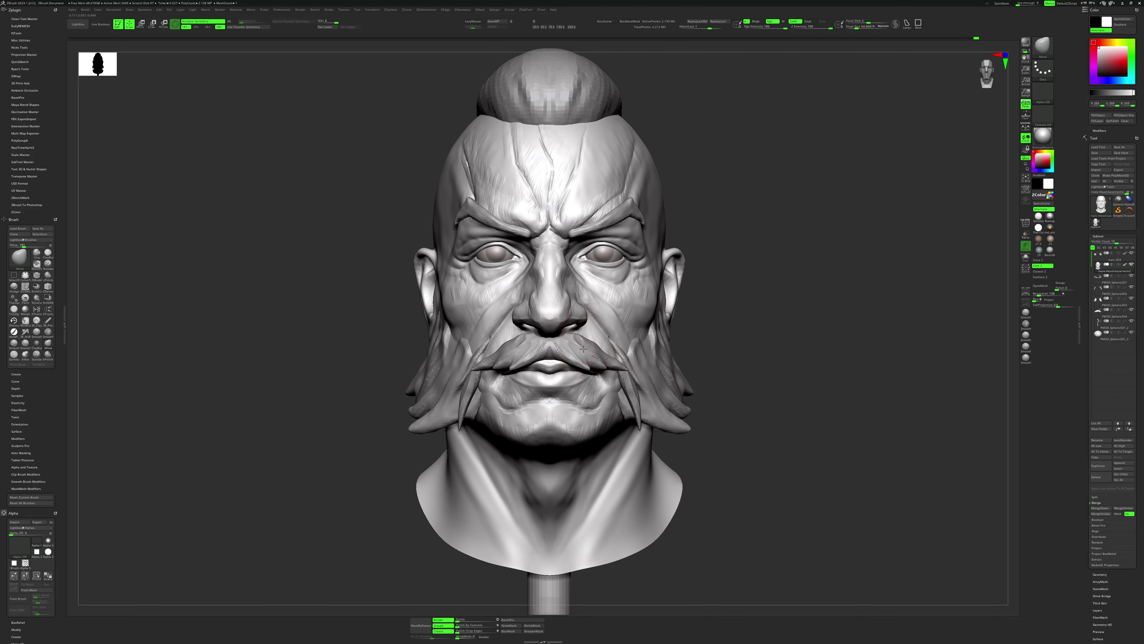
left_click(1107, 316)
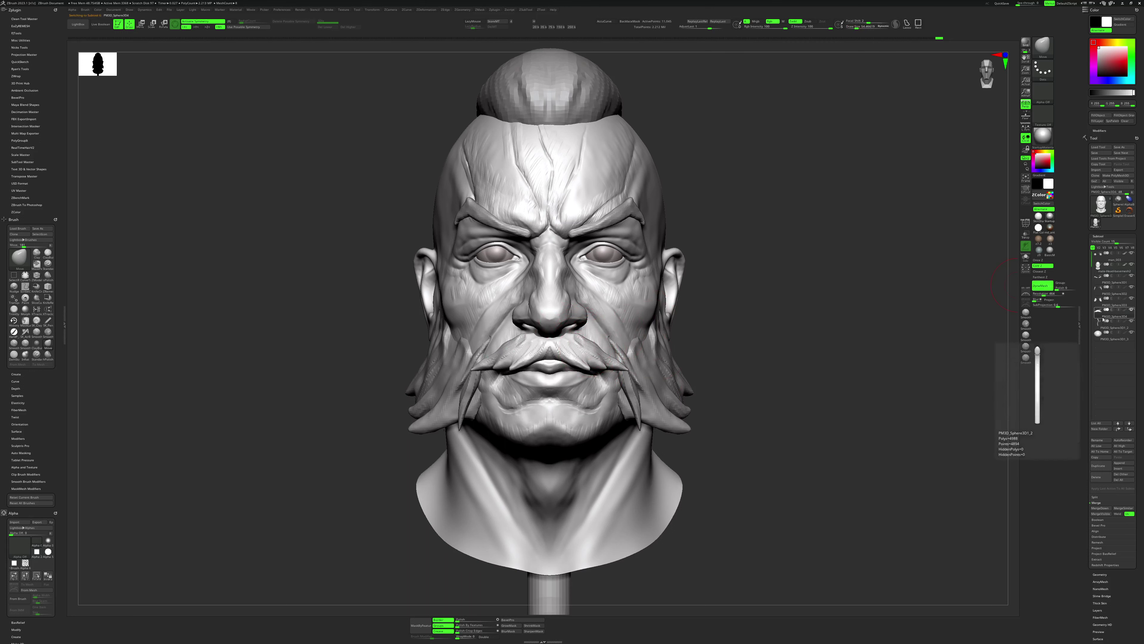
key("space")
left_click_drag(571, 343, 569, 343)
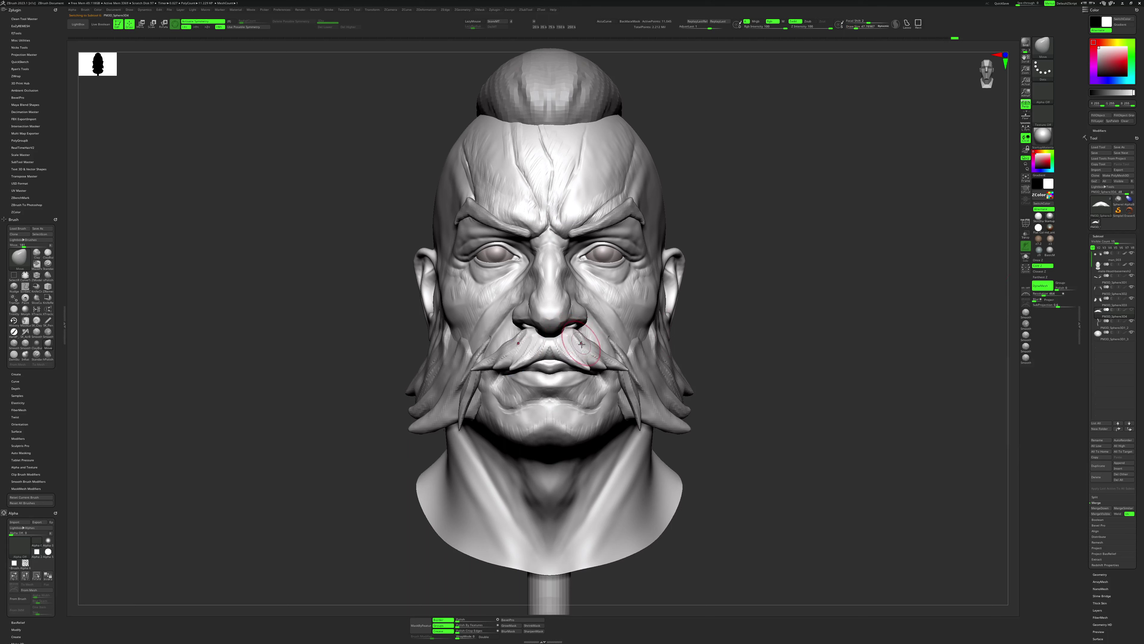
key("space")
left_click_drag(581, 344, 572, 343)
key("space")
Push the mustache around the mouth with ClayBuildup, then select the bald head base mesh.
mouse_move(626, 354)
right_mouse_down()
mouse_move(721, 357)
mouse_move(689, 352)
right_mouse_up()
key("space")
left_click_drag(546, 359, 538, 358)
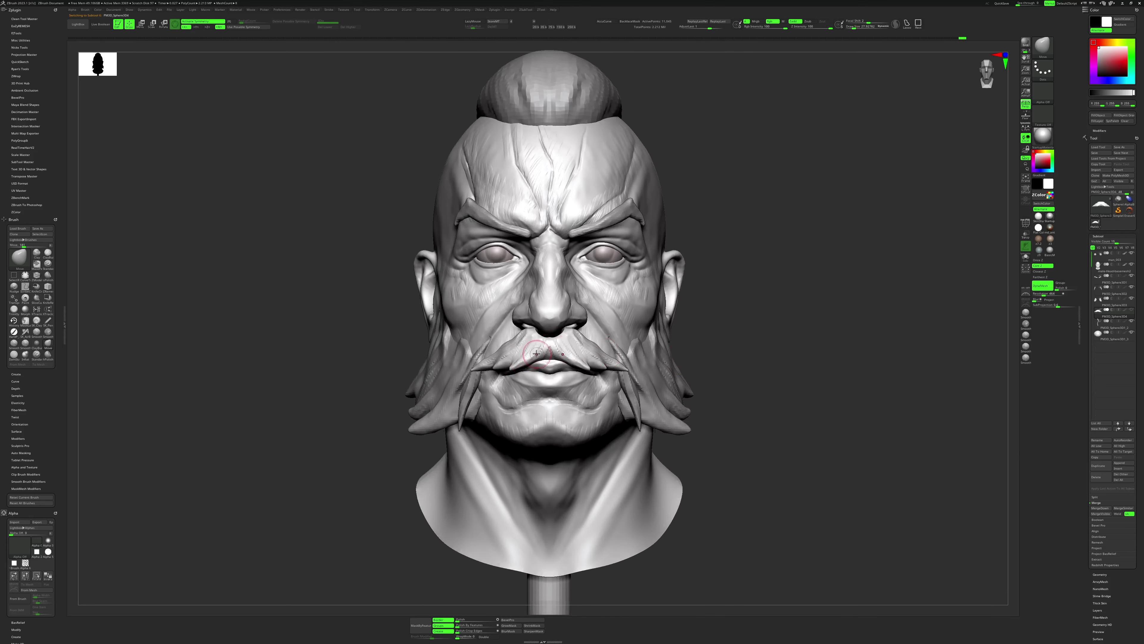
key("b")
key("c")
key("b")
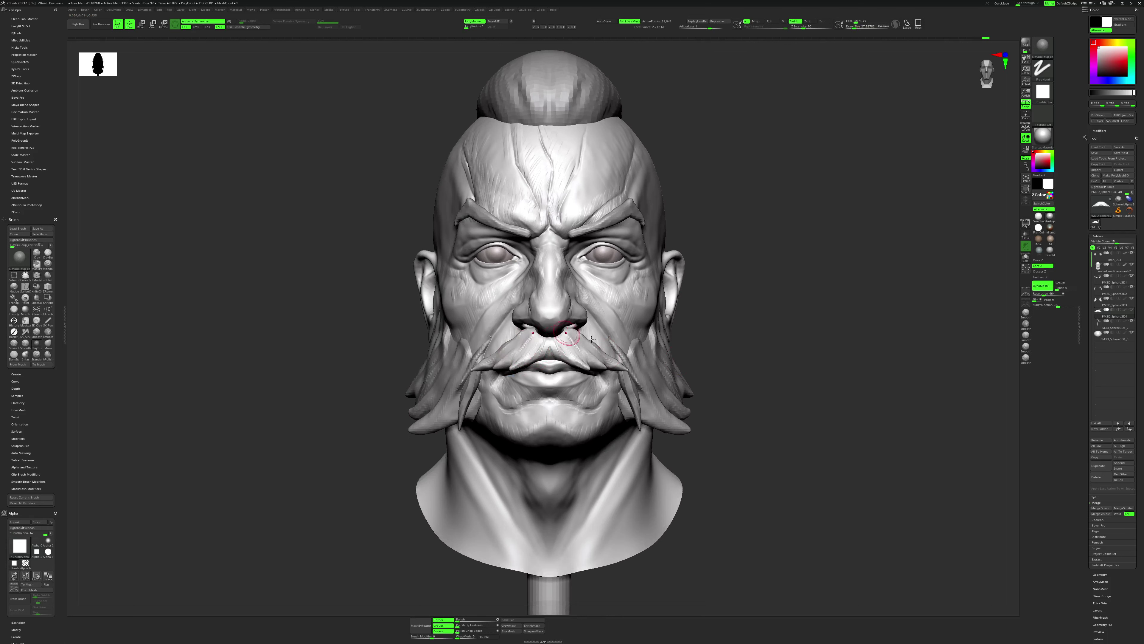
right_click_drag(592, 338, 580, 356)
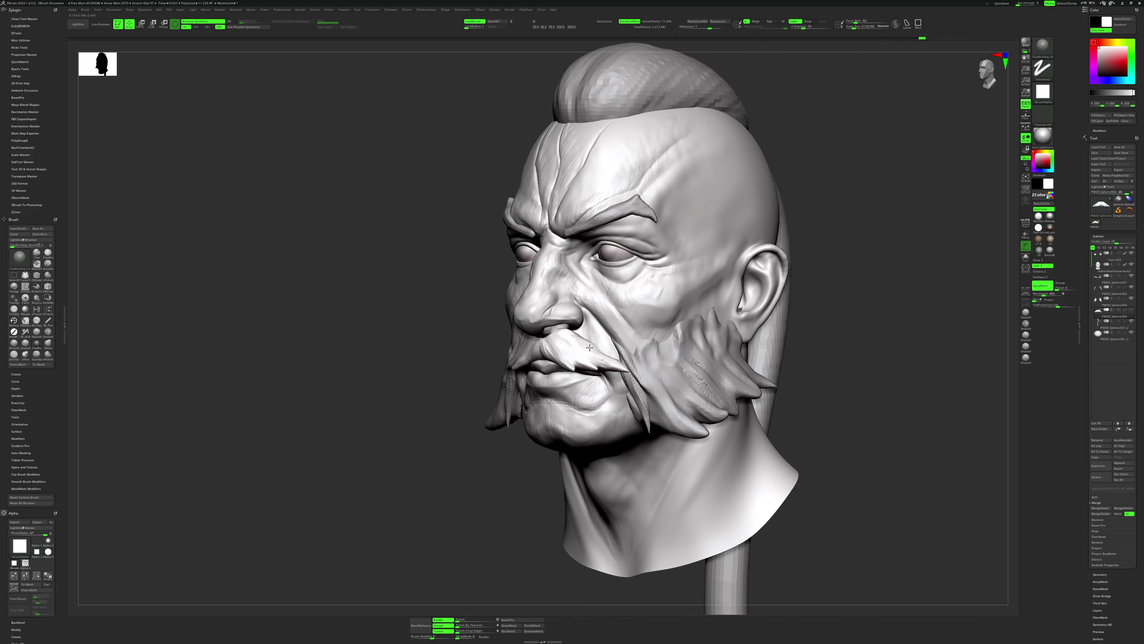
key("space")
mouse_move(628, 362)
right_mouse_down()
mouse_move(871, 406)
mouse_move(864, 430)
mouse_move(756, 402)
right_mouse_up()
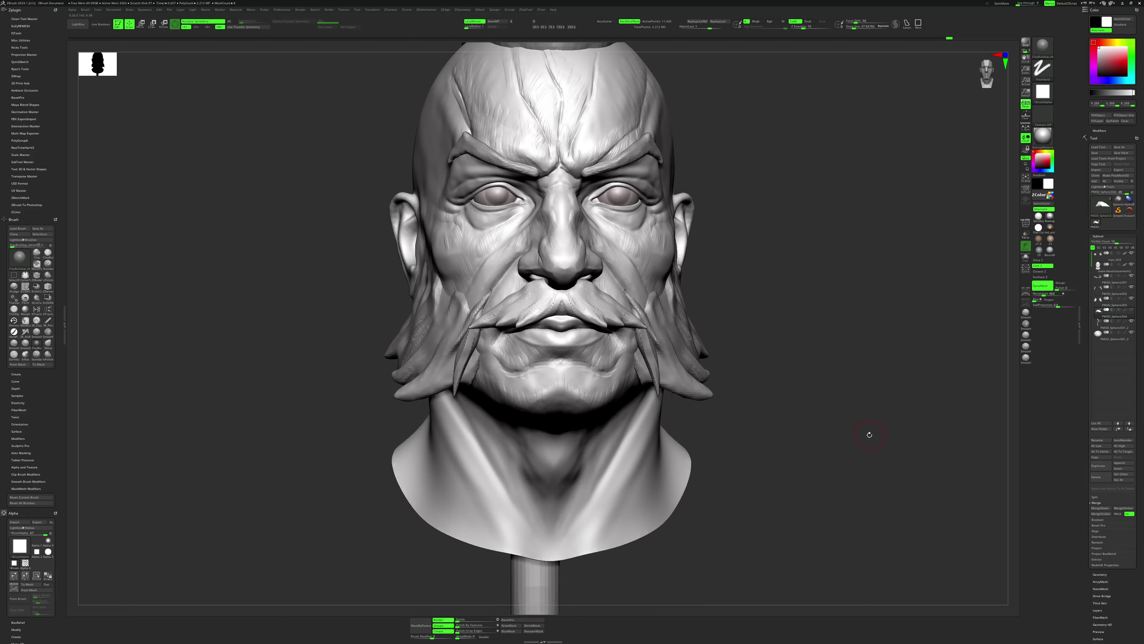
left_click(584, 379, "alt")
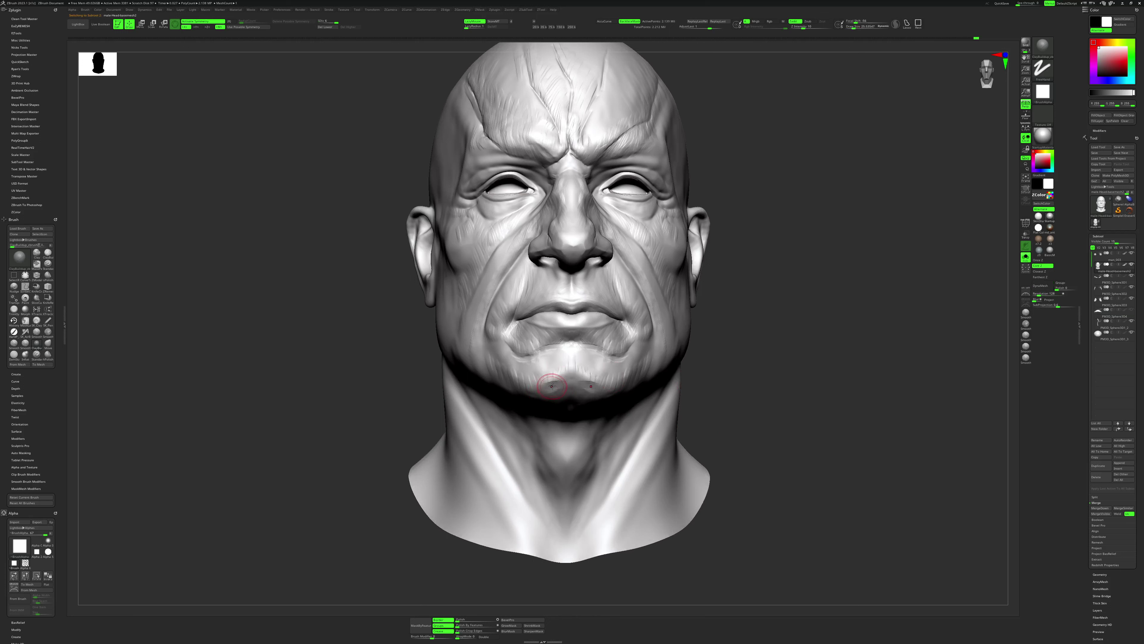
Polish the cheeks with hPolish and Smooth, with the head tilted up slightly.
key("b")
key("h")
key("p")
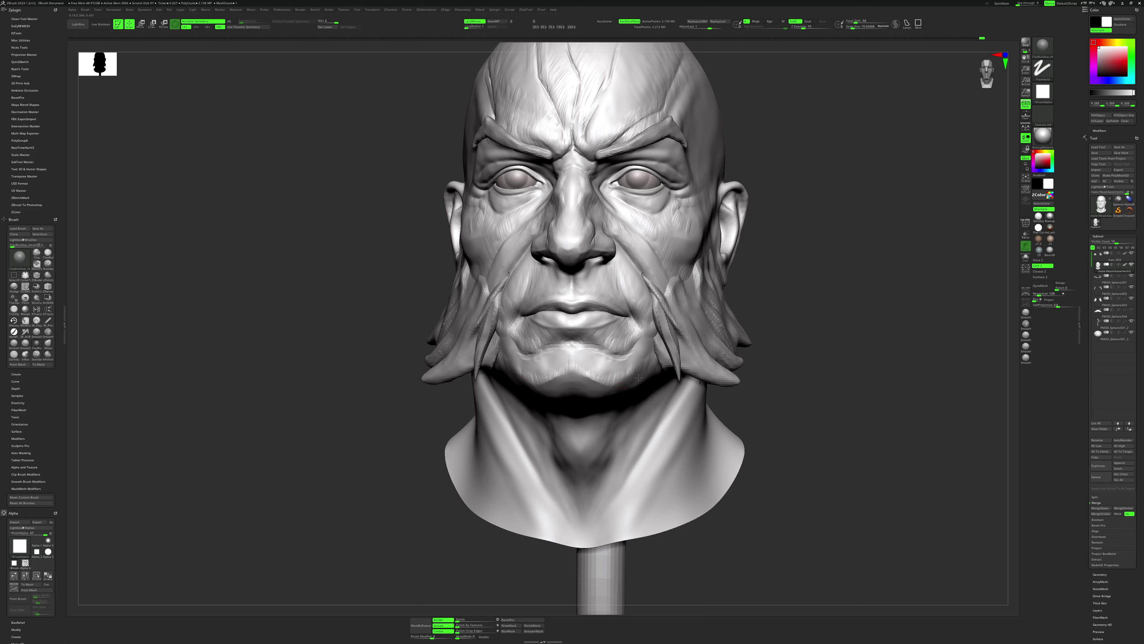
right_click_drag(658, 387, 626, 386)
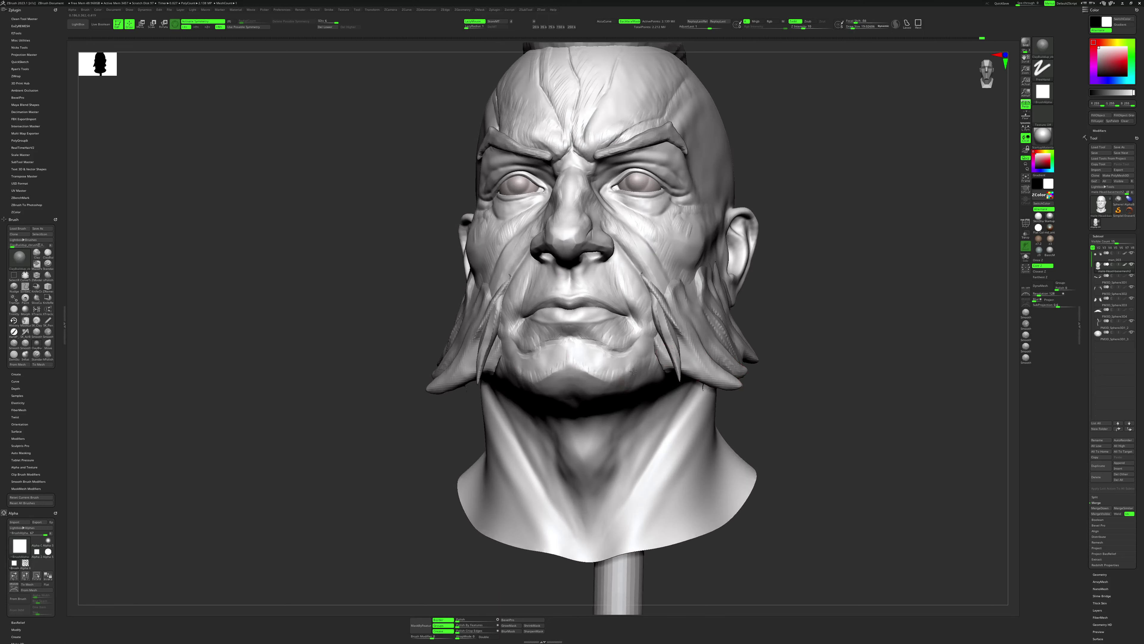
key("shift")
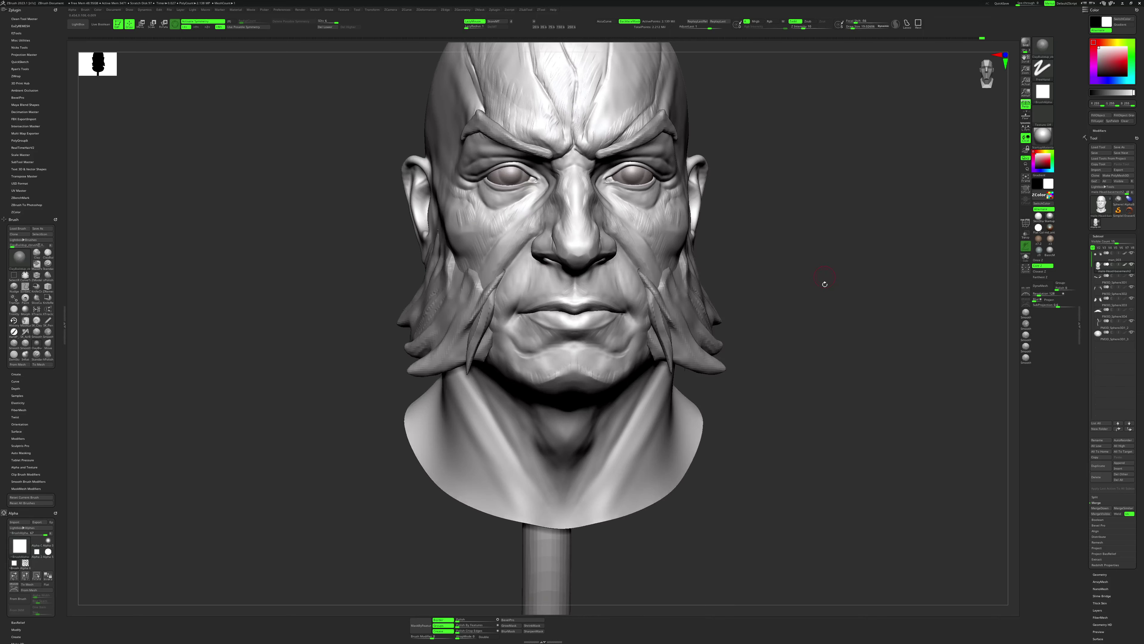
left_click(1131, 309)
Smooth the mouth area with brush sizes around 13.5, 9, 11.9 and 17.
left_click_drag(868, 355, 789, 360)
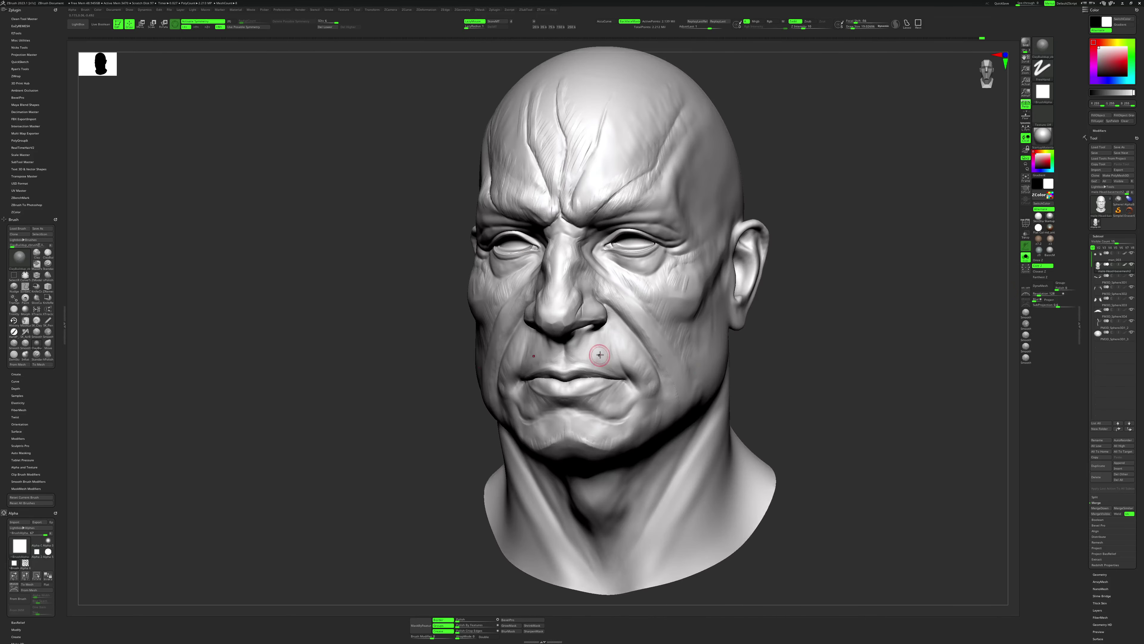
right_click(587, 353)
right_click(579, 358)
key("shift")
right_click(579, 337)
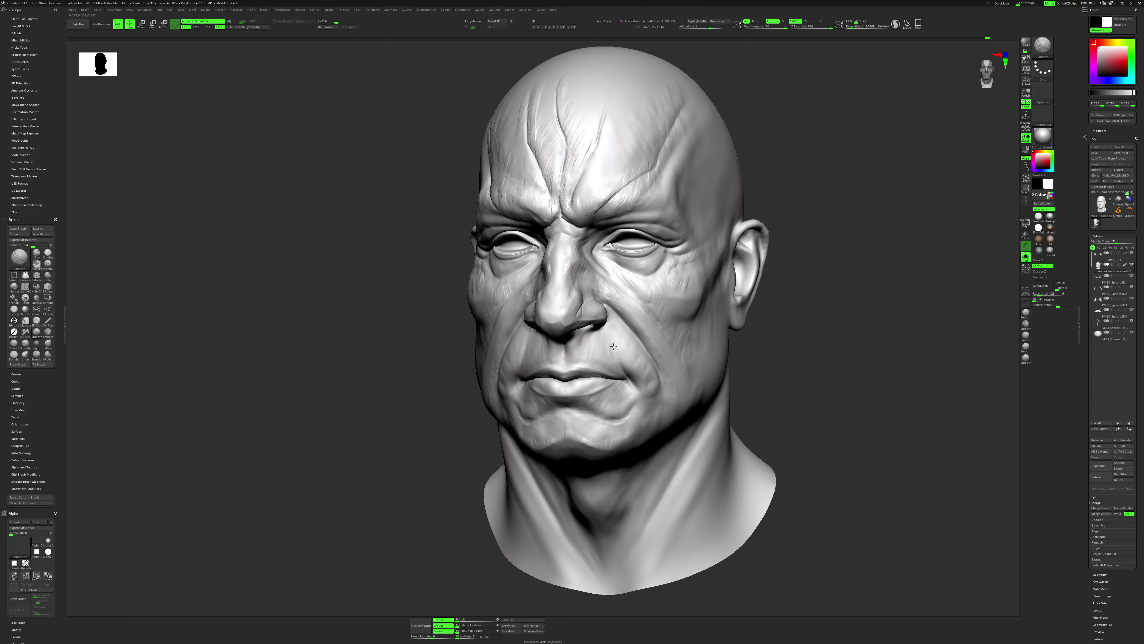
right_click_drag(613, 346, 609, 400, "alt")
right_click(559, 330)
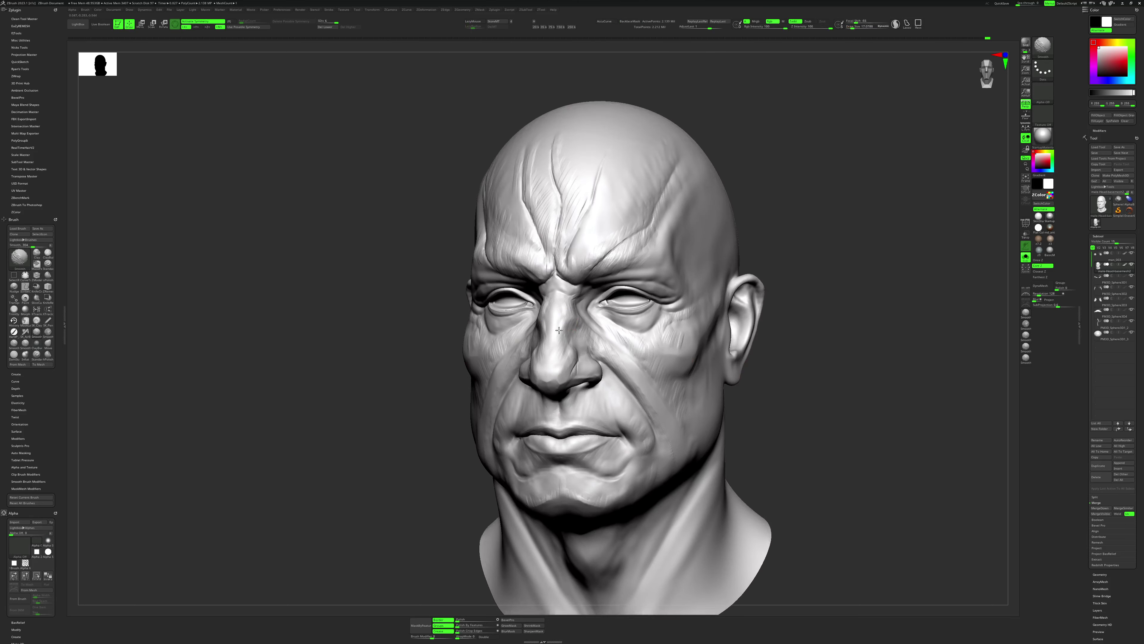
key("shift")
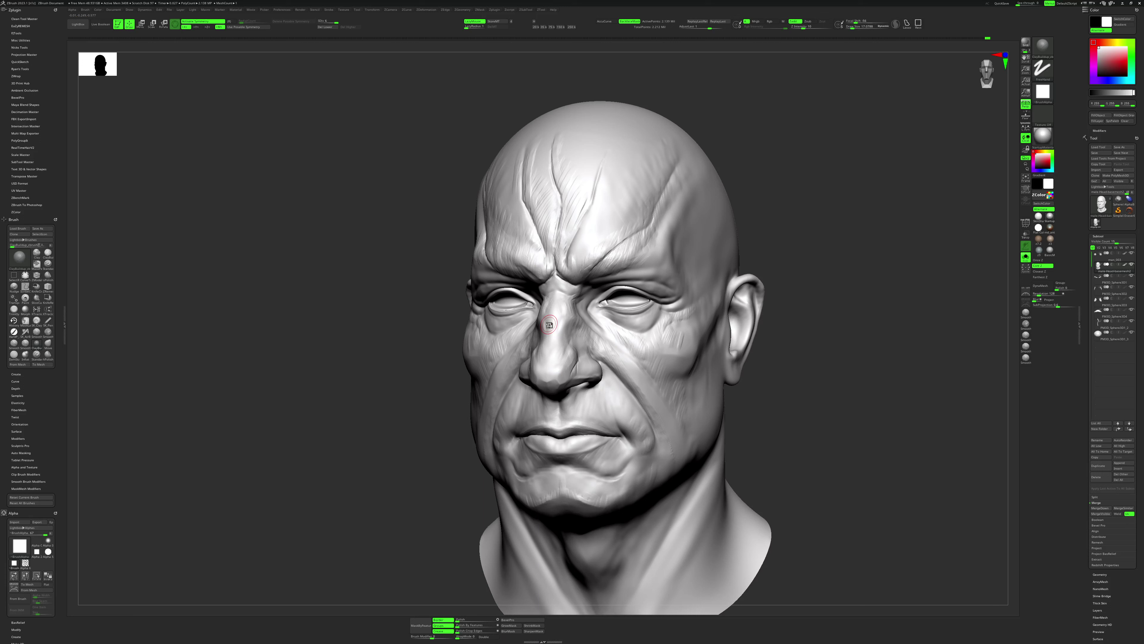